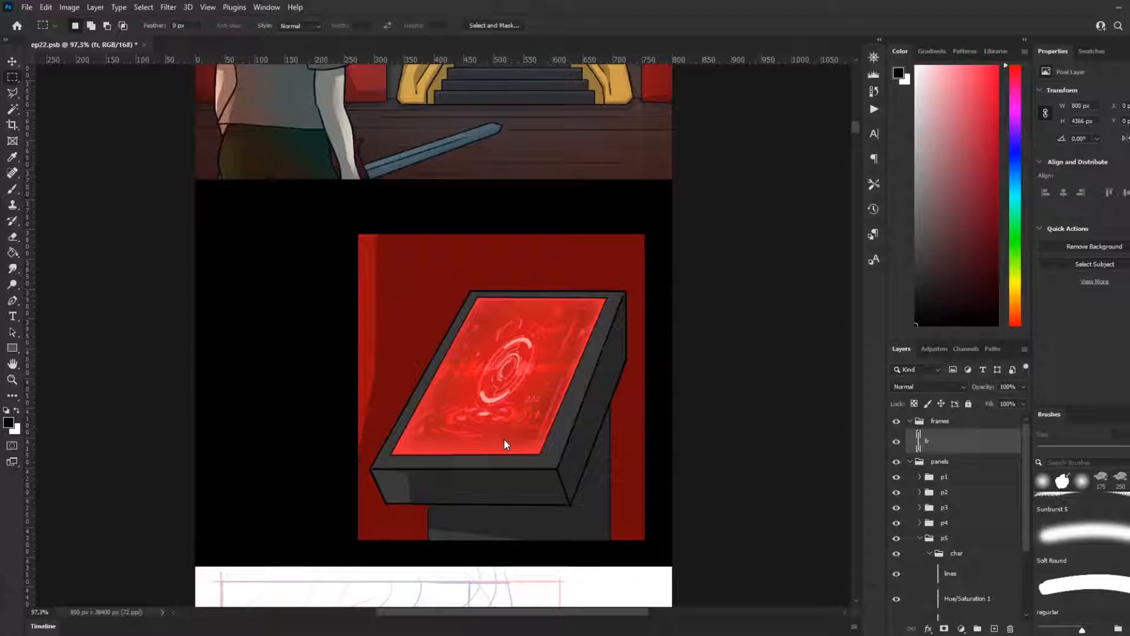
# Step: Examine the finished red console panel and the rough eye sketch below it
pyautogui.scroll(3, 515, 485)
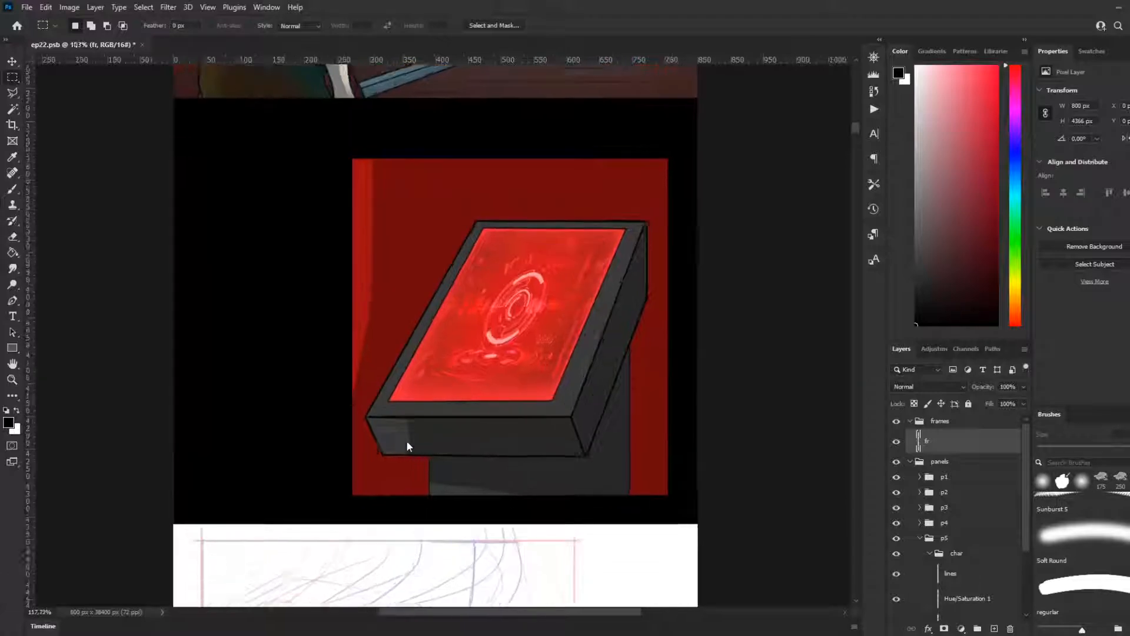
pyautogui.scroll(1, 434, 430)
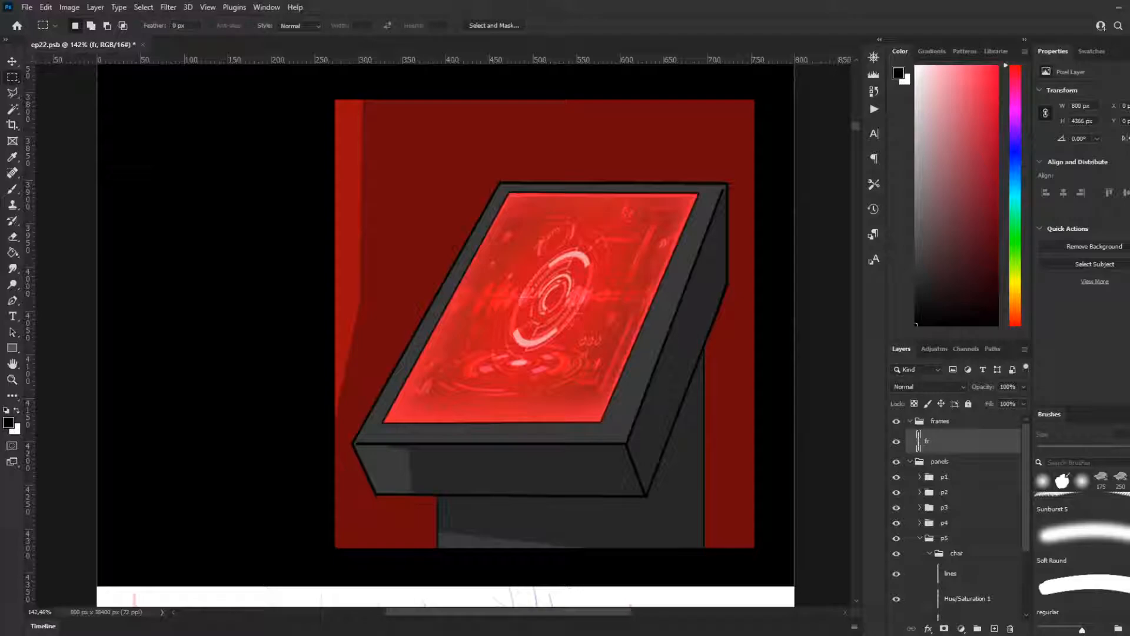
pyautogui.scroll(2, 412, 304)
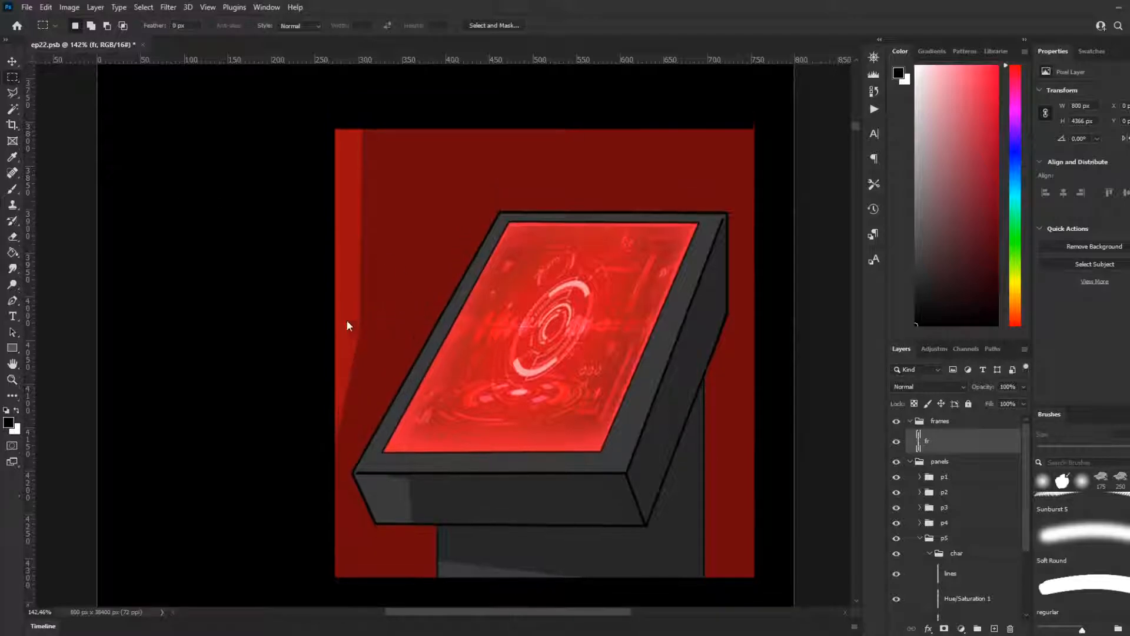
pyautogui.keyDown('alt'); pyautogui.scroll(-2, 275, 292); pyautogui.keyUp('alt')
pyautogui.keyDown('alt'); pyautogui.scroll(3, 276, 292); pyautogui.keyUp('alt')
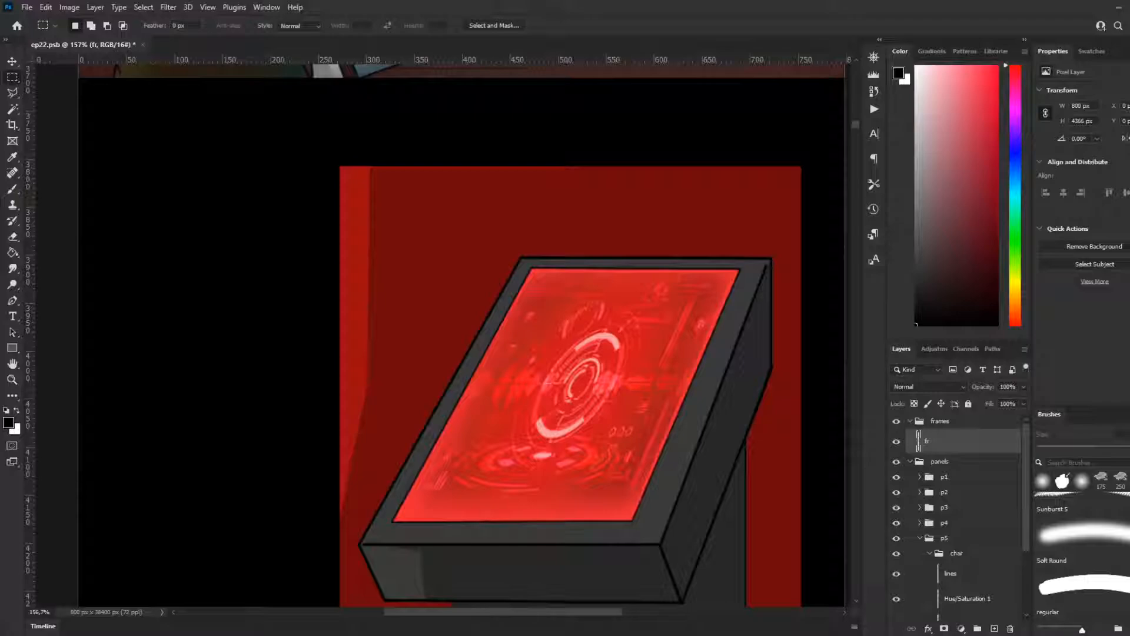
pyautogui.scroll(-2, 436, 404)
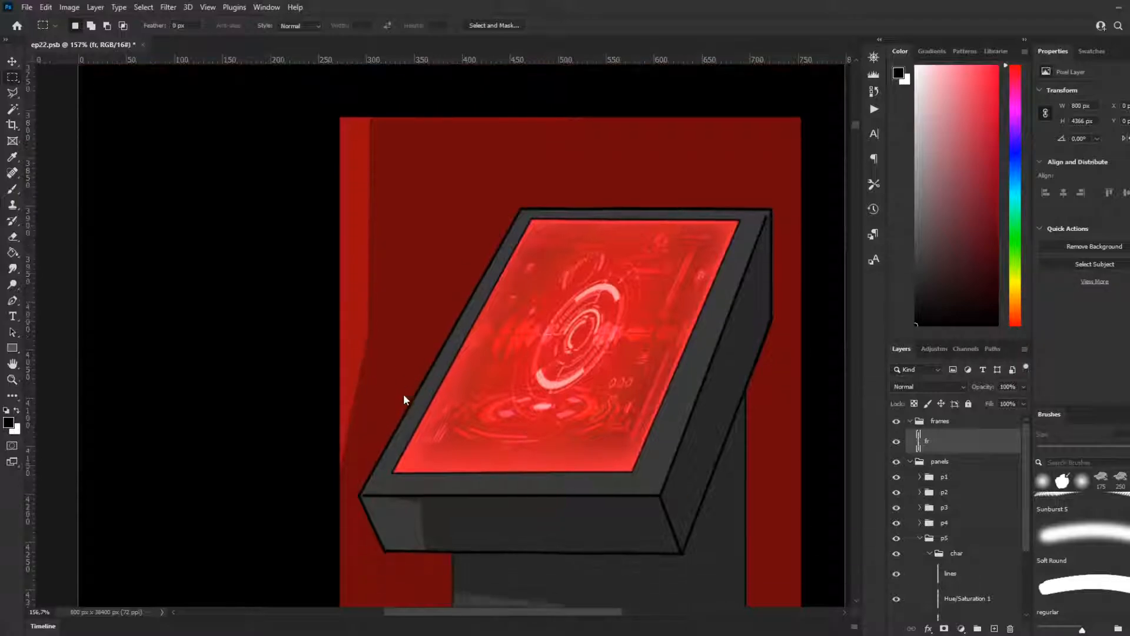
pyautogui.scroll(-4, 404, 396)
pyautogui.scroll(-6, 301, 499)
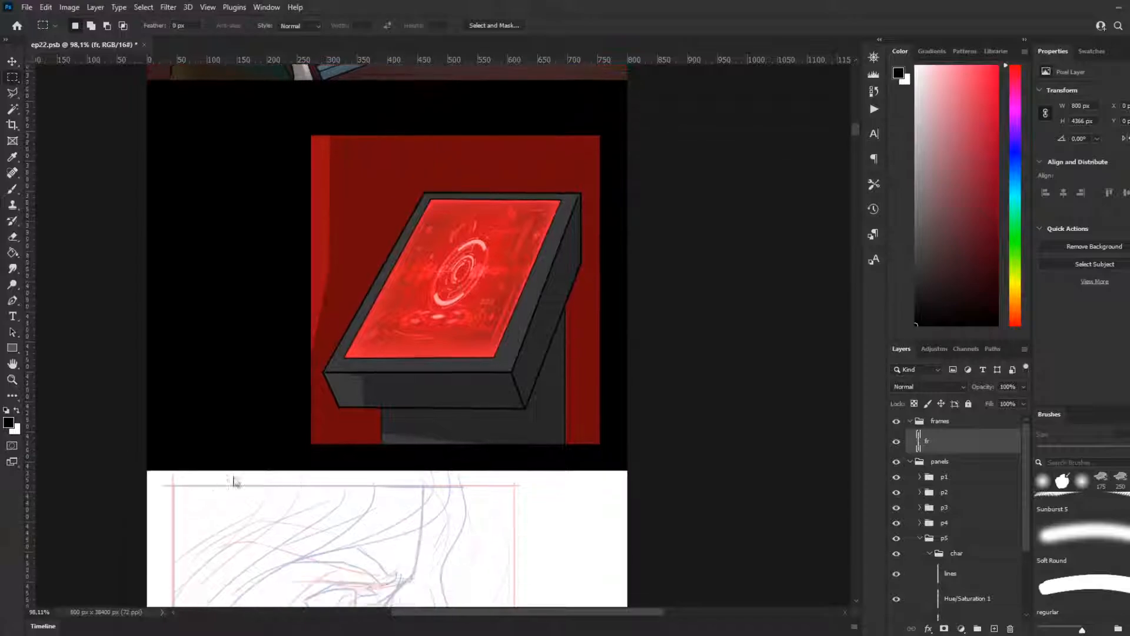
pyautogui.scroll(-4, 380, 404)
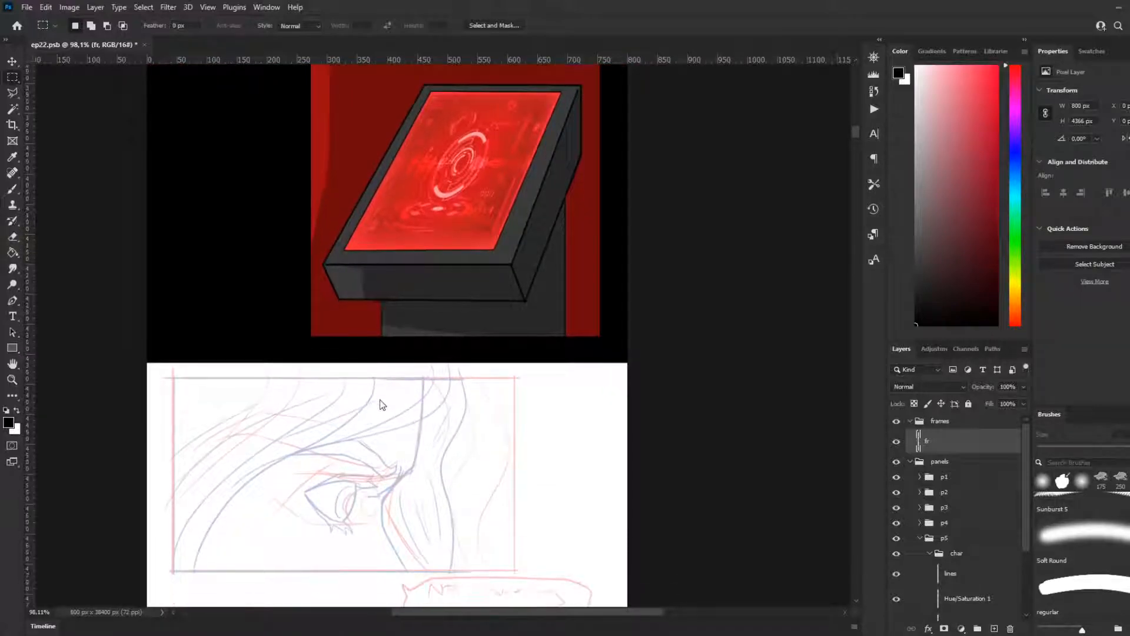
pyautogui.scroll(-1, 449, 360)
pyautogui.scroll(1, 353, 380)
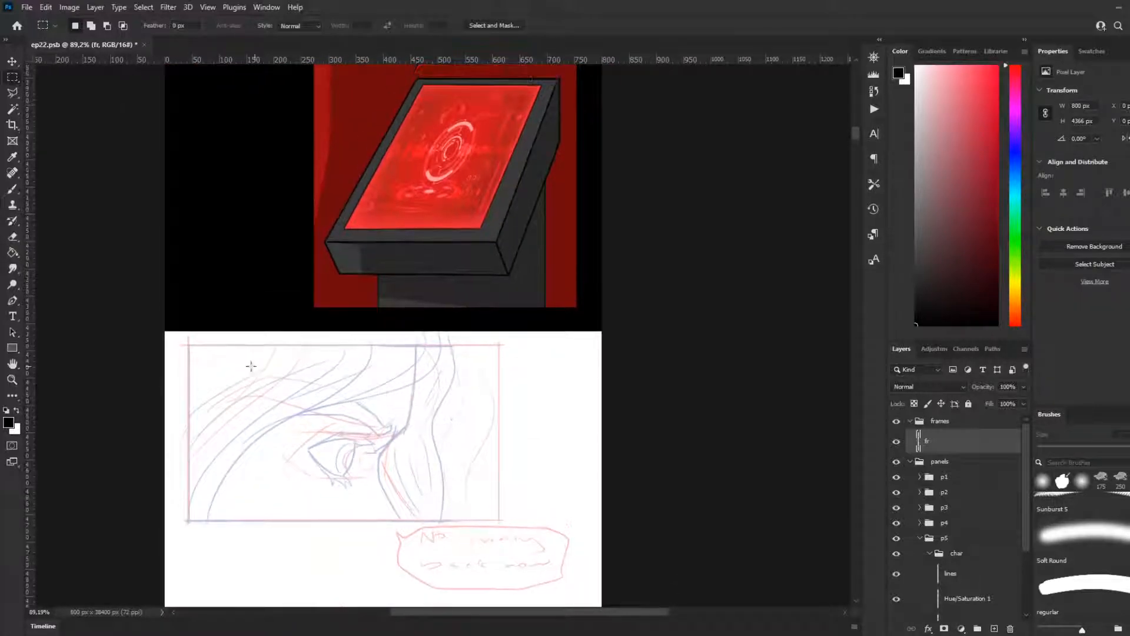
pyautogui.scroll(1, 233, 365)
# Step: Switch to the Brush tool, then collapse the char group inside p5 and rename it console
pyautogui.press('b')
pyautogui.scroll(-2, 747, 382)
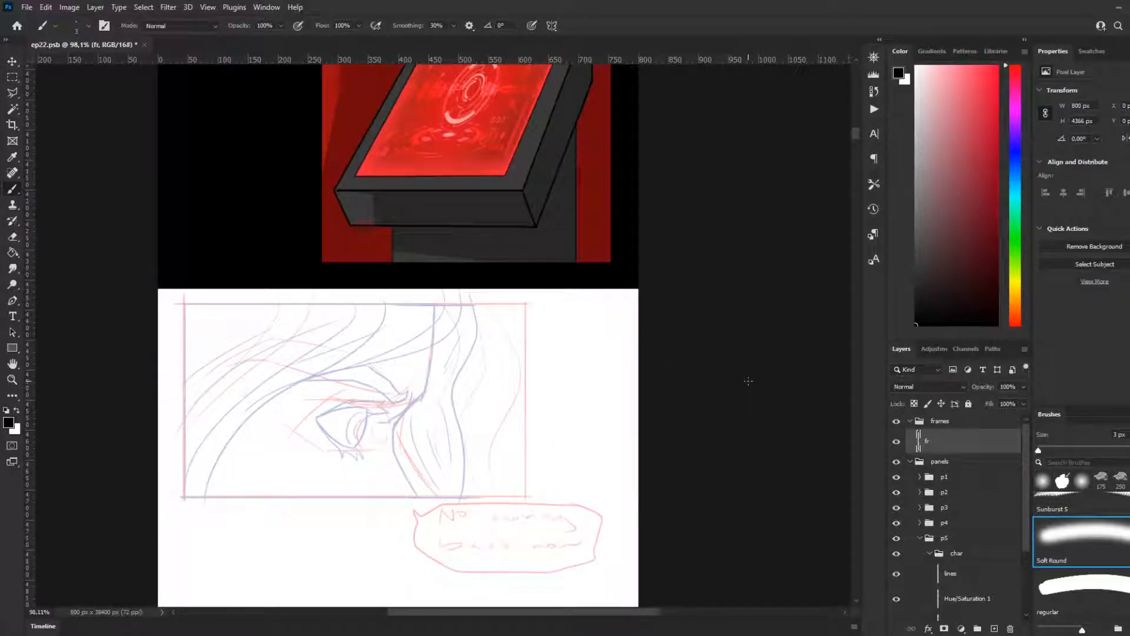
pyautogui.scroll(5, 336, 411)
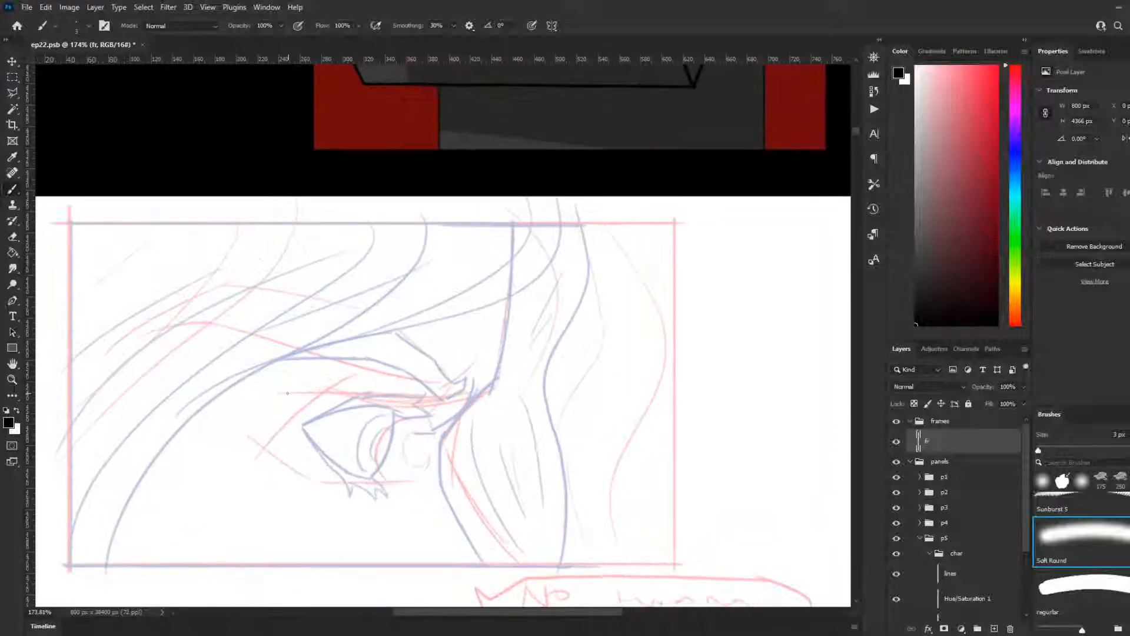
pyautogui.scroll(-2, 954, 518)
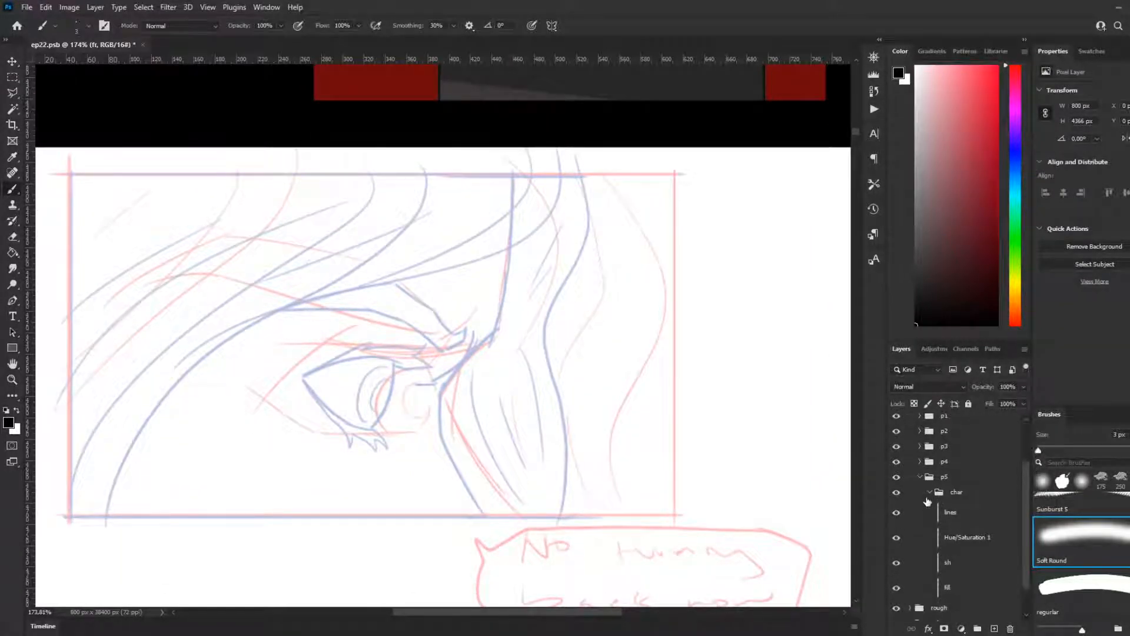
pyautogui.click(929, 493)
pyautogui.scroll(-2, 548, 428)
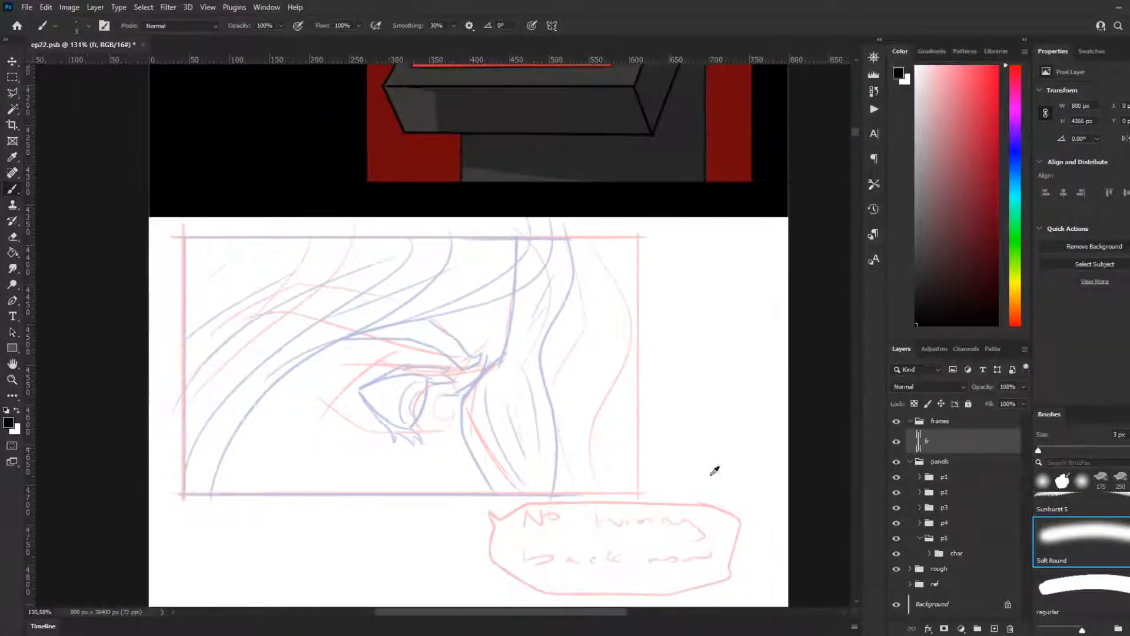
pyautogui.click(964, 559)
pyautogui.doubleClick(960, 555)
pyautogui.write('console')
pyautogui.press('Return')
# Step: Review the console panel alongside the throne room panel above it and the eye sketch below it
pyautogui.scroll(-4, 638, 331)
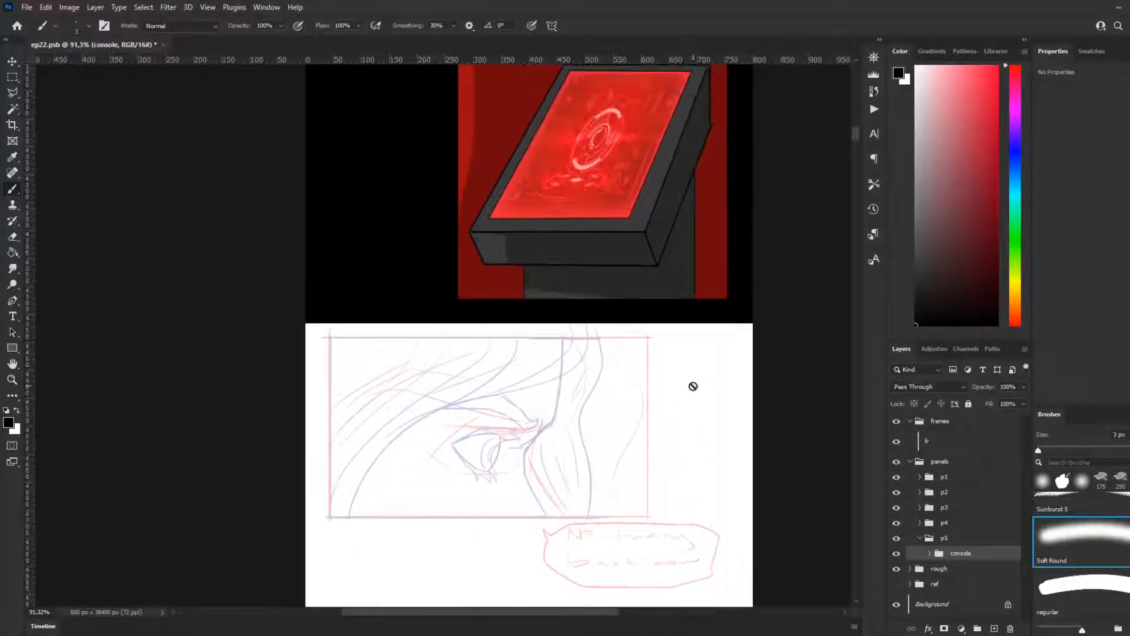
pyautogui.scroll(2, 693, 386)
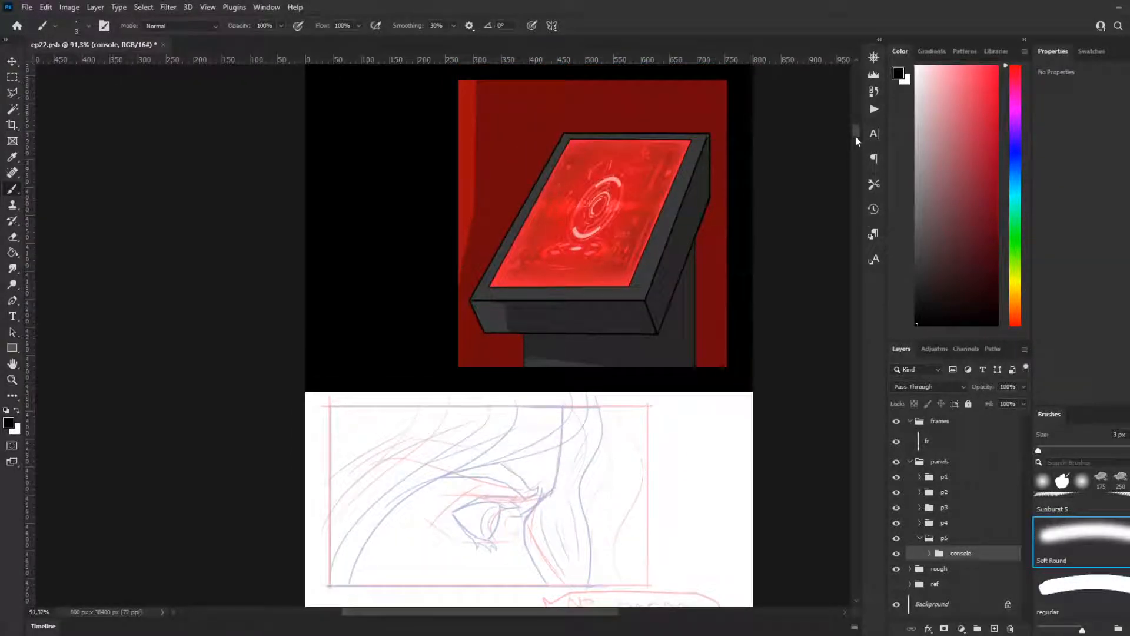
pyautogui.scroll(-2, 856, 137)
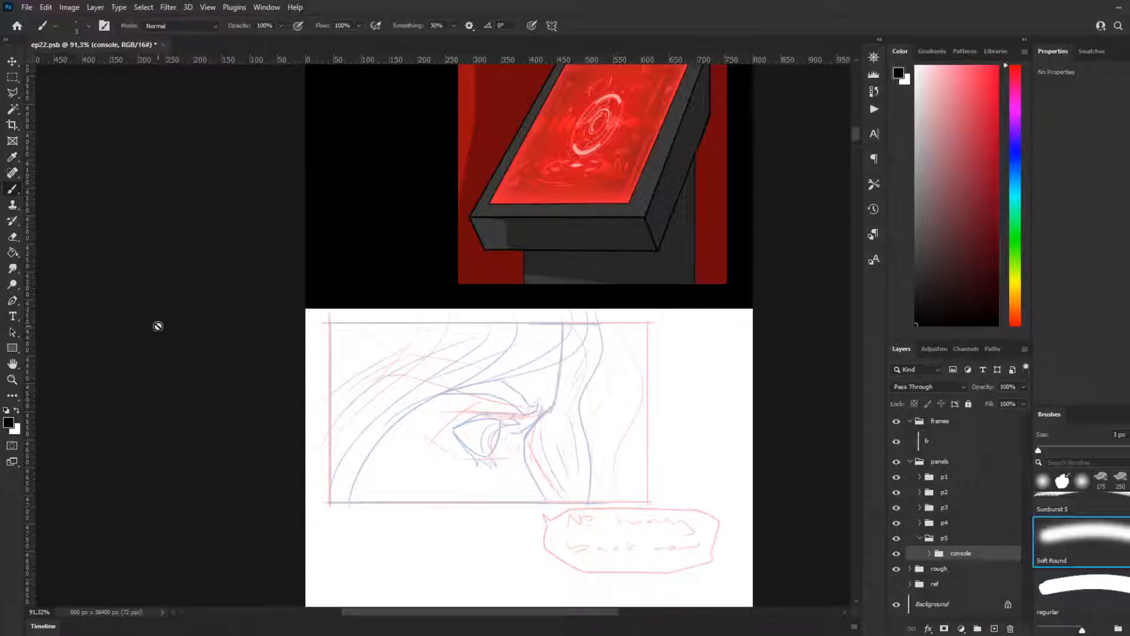
pyautogui.scroll(5, 418, 369)
pyautogui.scroll(6, 444, 437)
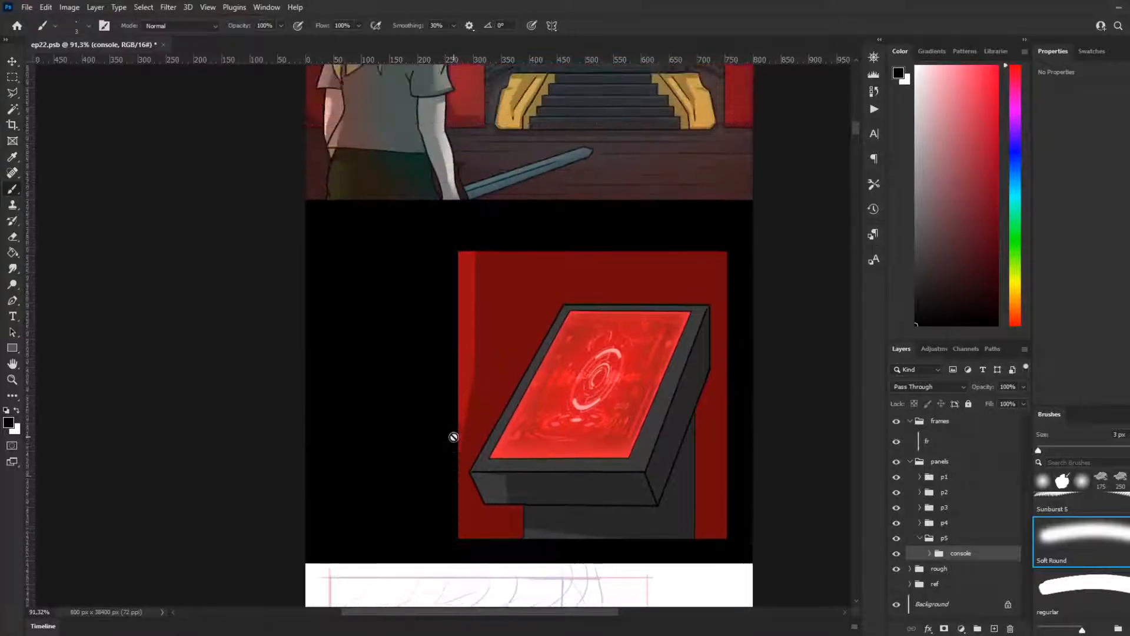
pyautogui.scroll(-1, 371, 442)
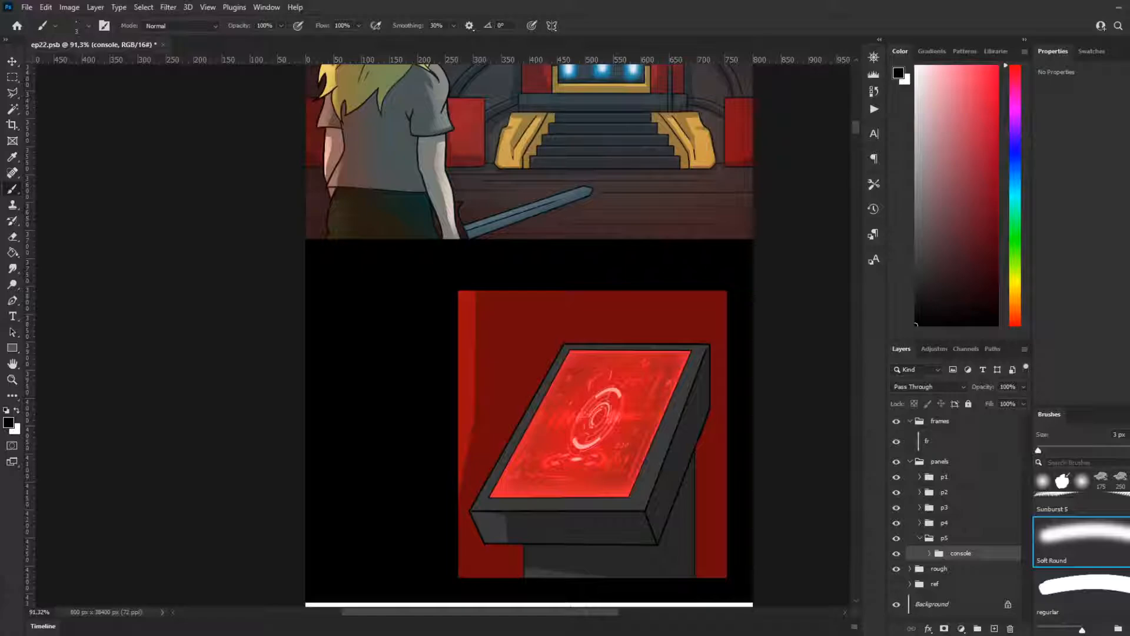
pyautogui.scroll(-3, 450, 464)
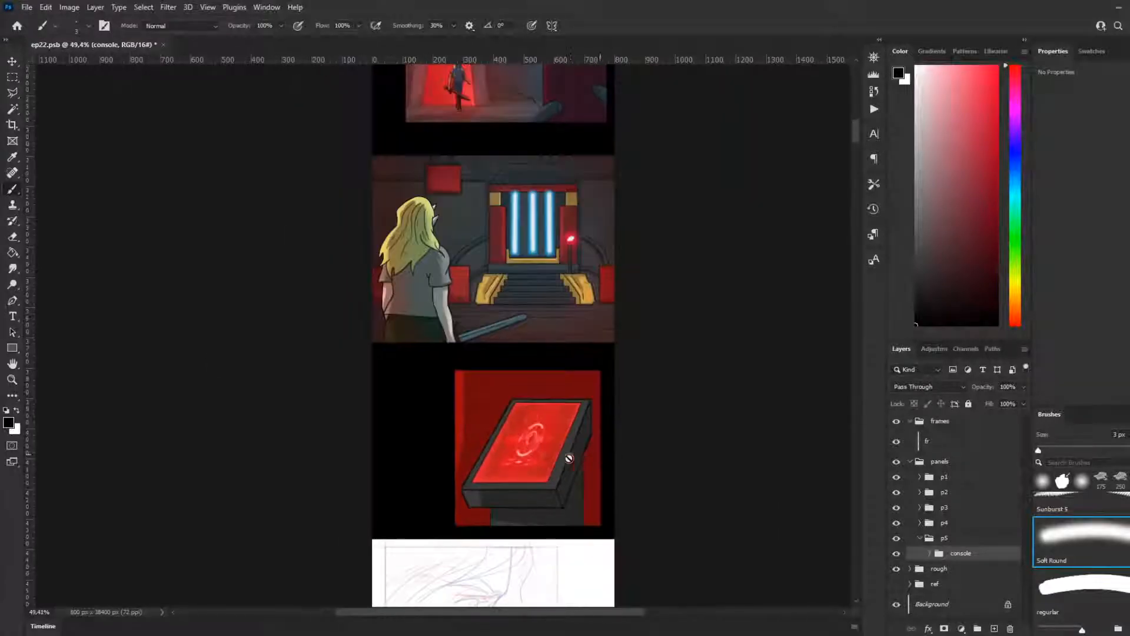
pyautogui.scroll(5, 579, 456)
pyautogui.scroll(-2, 465, 320)
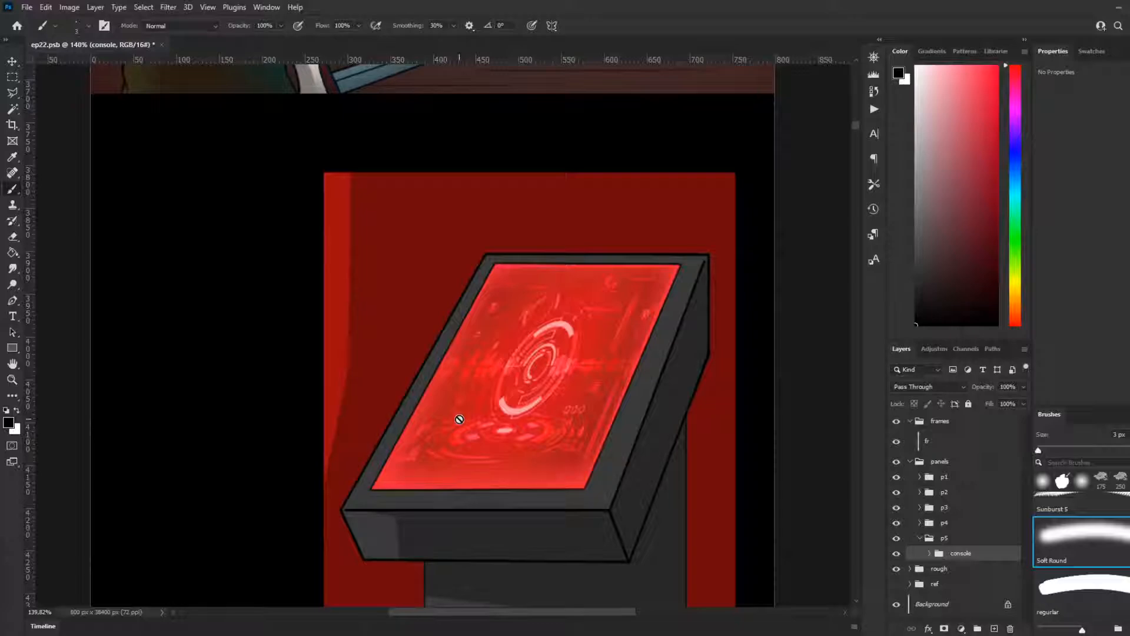
pyautogui.scroll(-3, 691, 484)
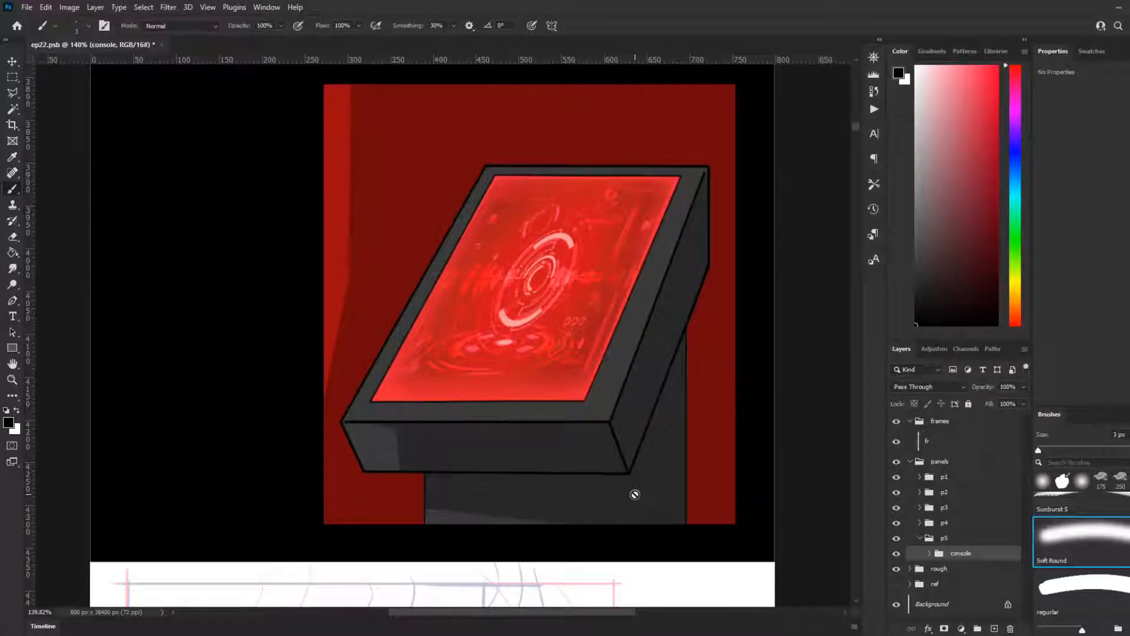
pyautogui.scroll(-2, 600, 495)
pyautogui.scroll(-4, 421, 399)
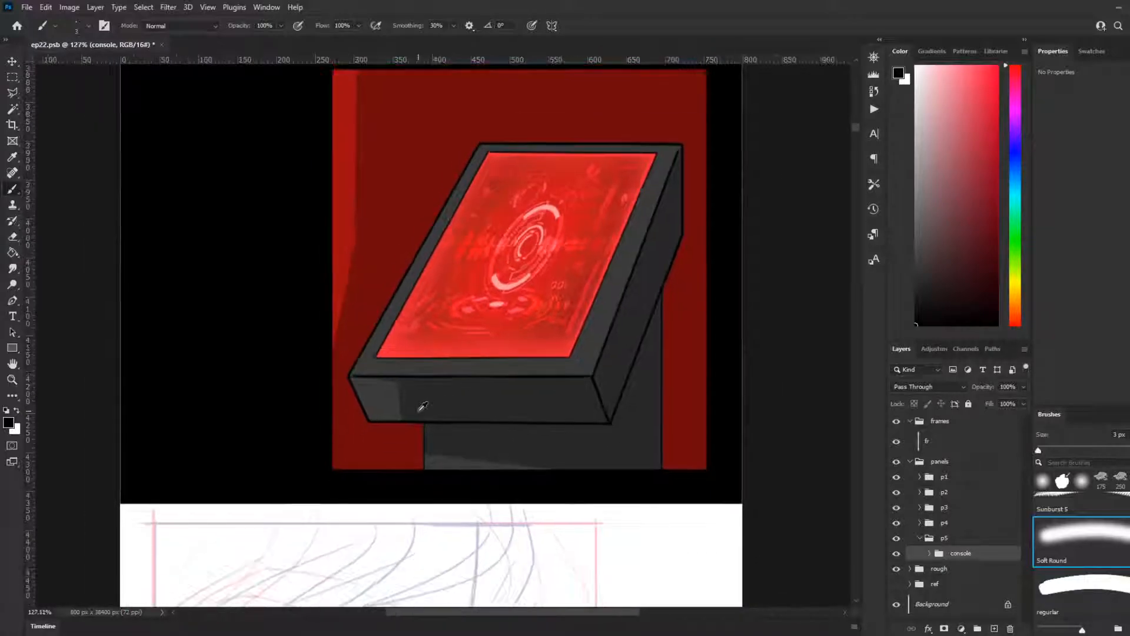
pyautogui.scroll(-5, 415, 418)
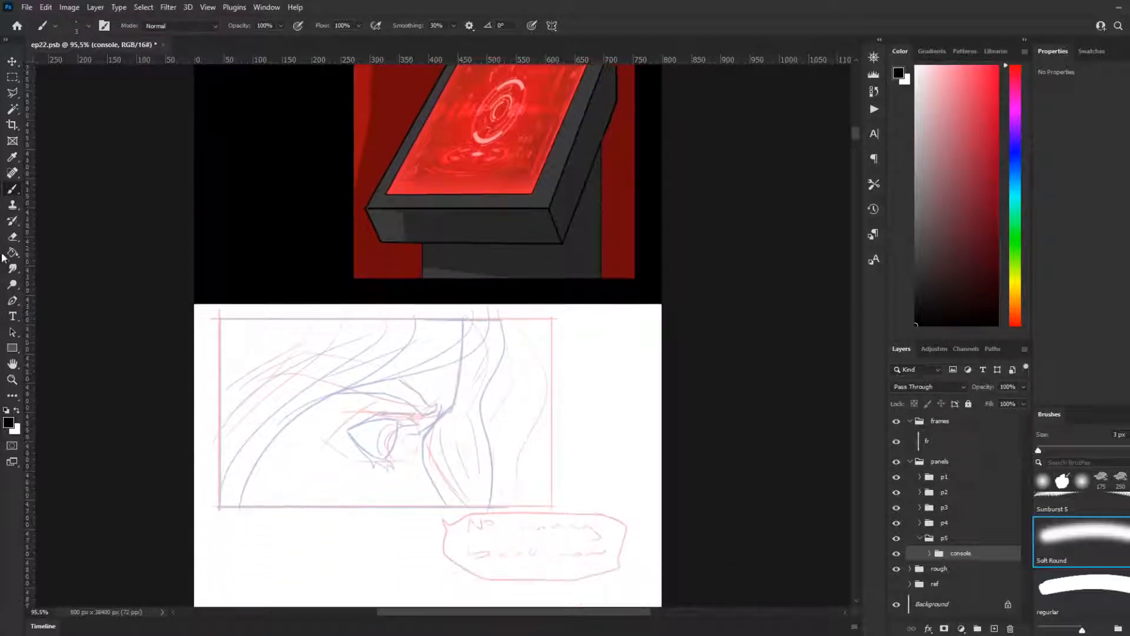
pyautogui.scroll(-1, 486, 453)
pyautogui.scroll(4, 285, 320)
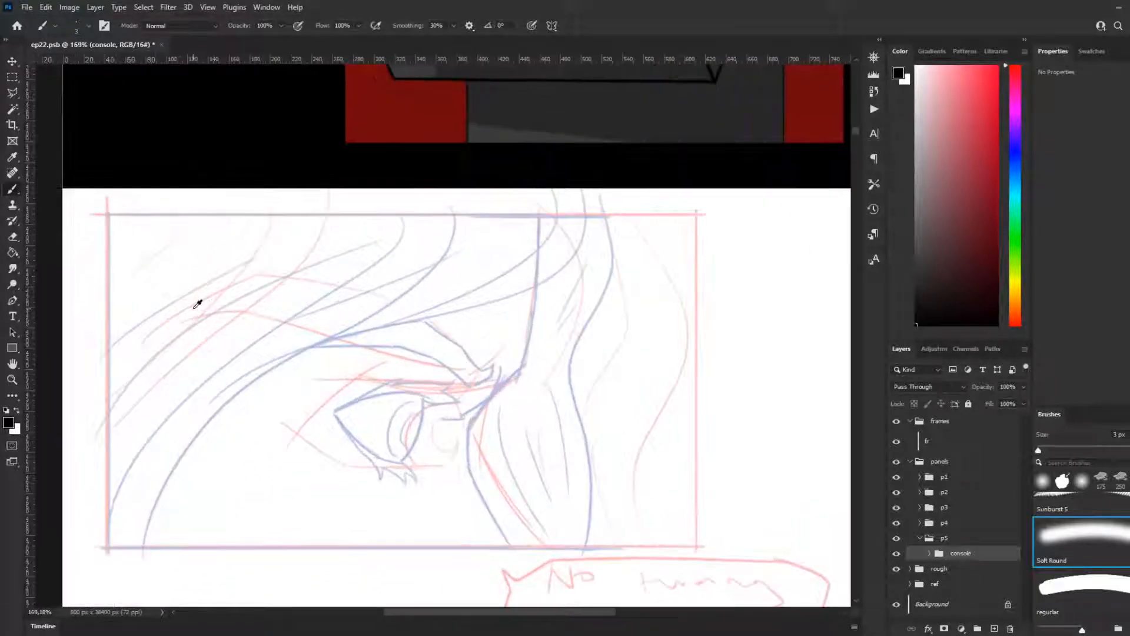
# Step: Create a new group named p6 beneath p5 inside the panels group
pyautogui.click(920, 538)
pyautogui.click(978, 628)
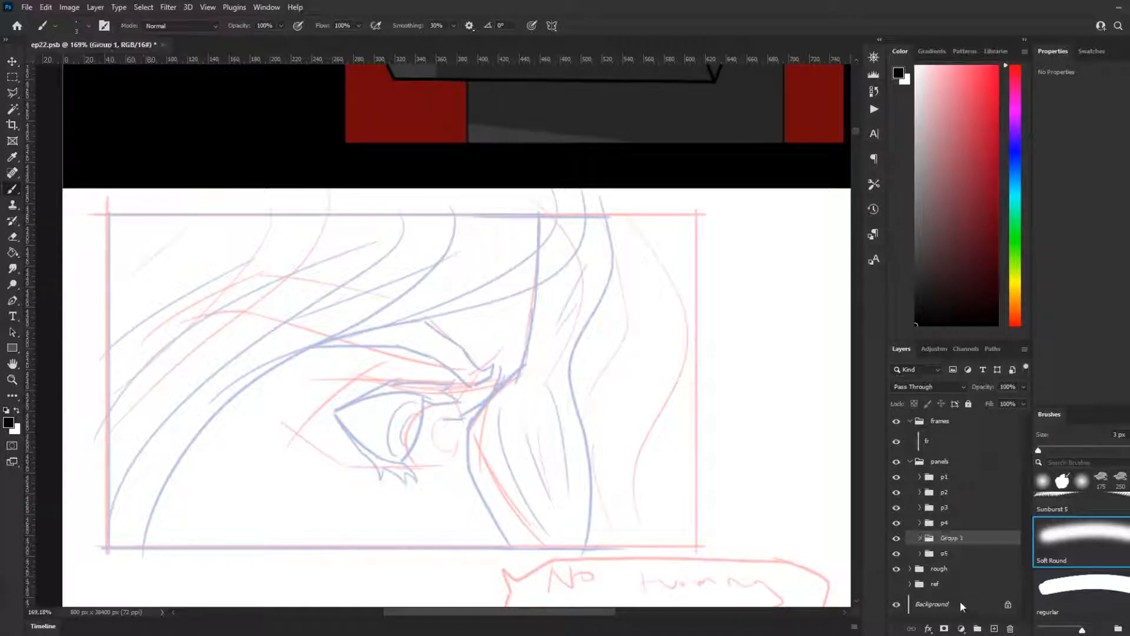
pyautogui.moveTo(944, 553); pyautogui.dragTo(945, 553)
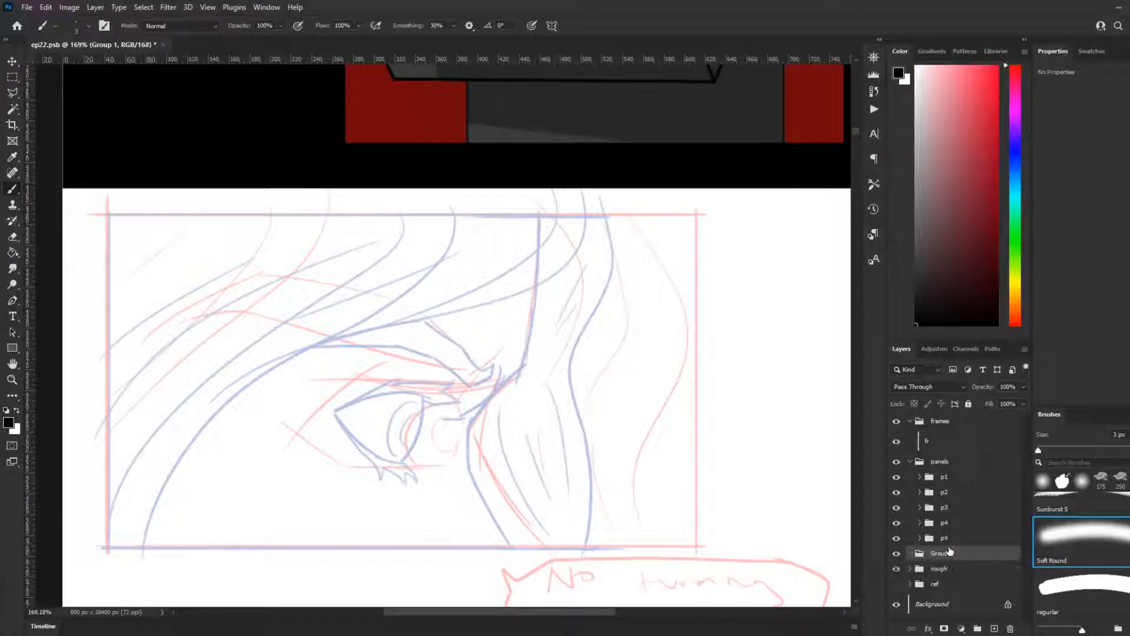
pyautogui.doubleClick(944, 554)
pyautogui.write('p6')
pyautogui.press('Return')
pyautogui.moveTo(946, 564); pyautogui.dragTo(943, 544)
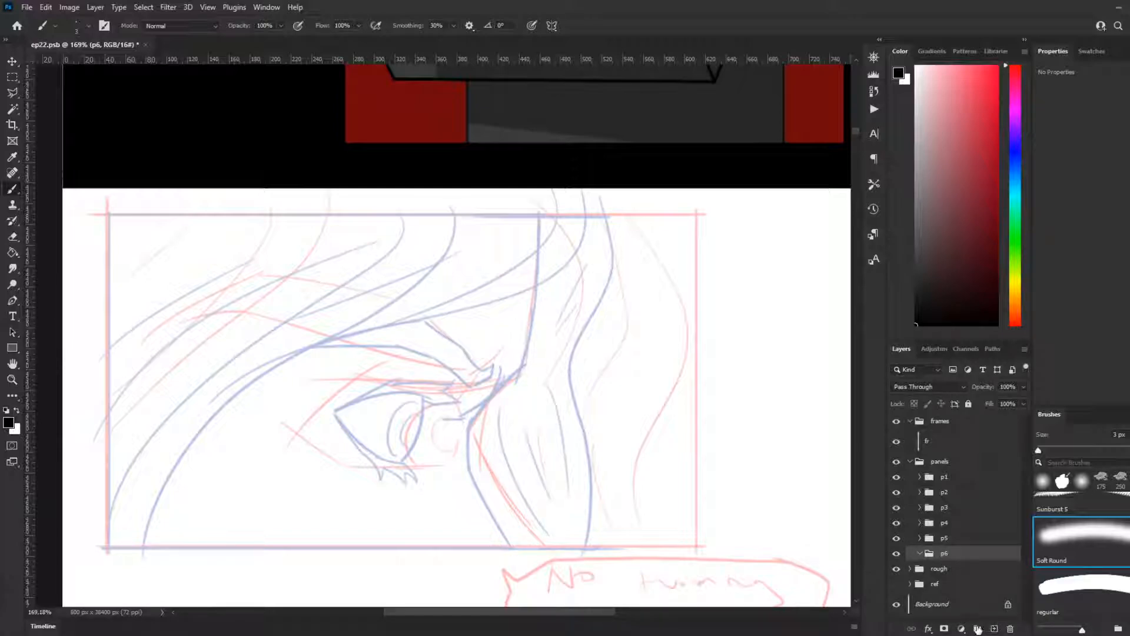
# Step: Create a subgroup inside p6 and name it lines
pyautogui.click(978, 628)
pyautogui.moveTo(955, 563); pyautogui.dragTo(951, 567)
pyautogui.doubleClick(951, 568)
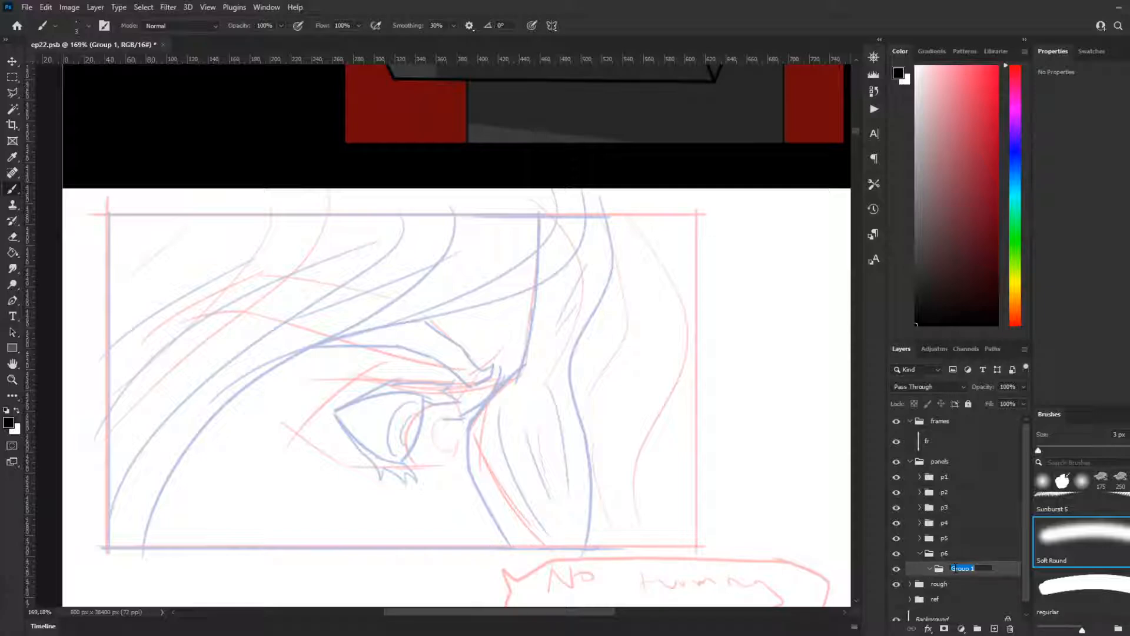
pyautogui.press('BackSpace')
pyautogui.press('Return')
# Step: Add a layer named lines inside the p6 subgroup and rename that subgroup char
pyautogui.click(994, 628)
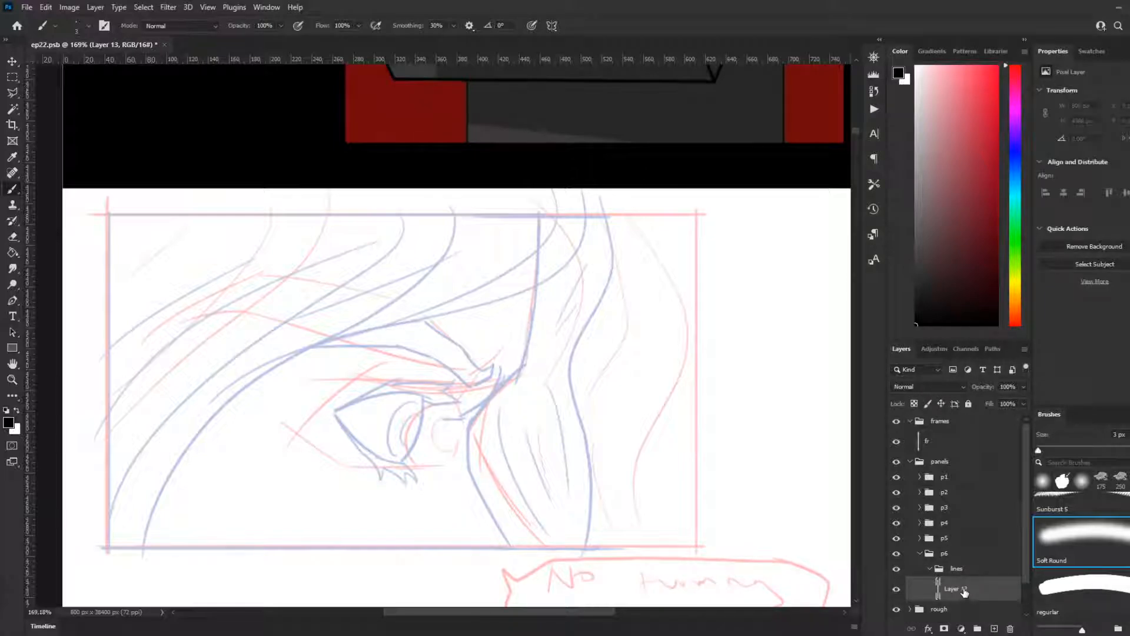
pyautogui.doubleClick(956, 590)
pyautogui.write('lines')
pyautogui.doubleClick(957, 569)
pyautogui.write('char')
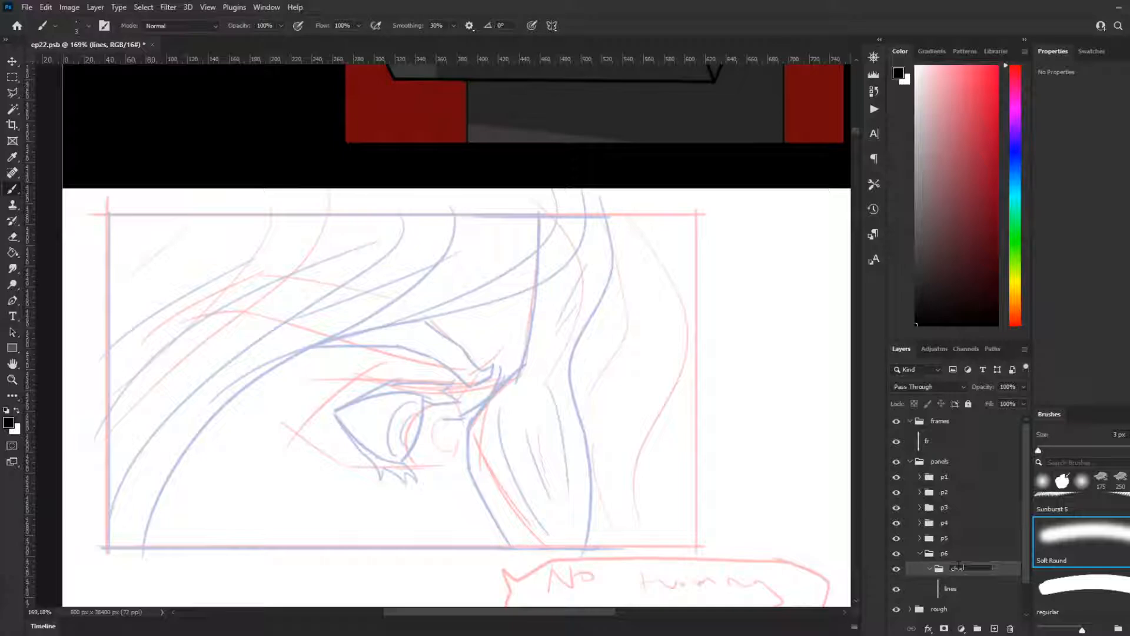
pyautogui.click(1000, 569)
# Step: Select the lines layer in p6's char group and choose the regurlar brush for inking the eye sketch
pyautogui.scroll(-2, 318, 424)
pyautogui.scroll(-5, 266, 406)
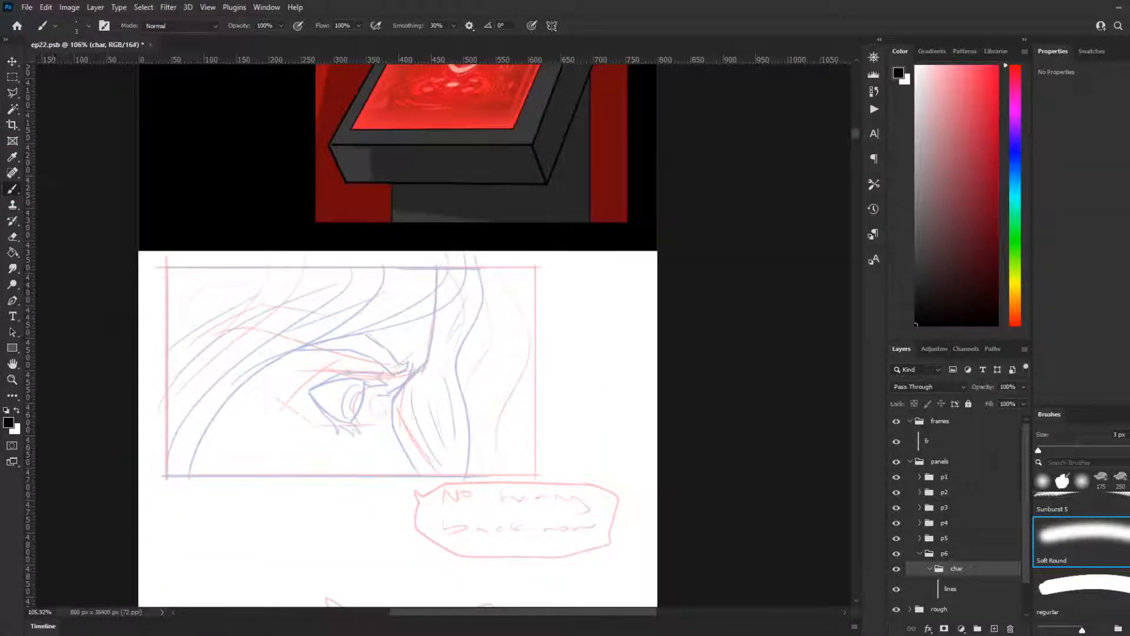
pyautogui.click(958, 592)
pyautogui.click(1059, 589)
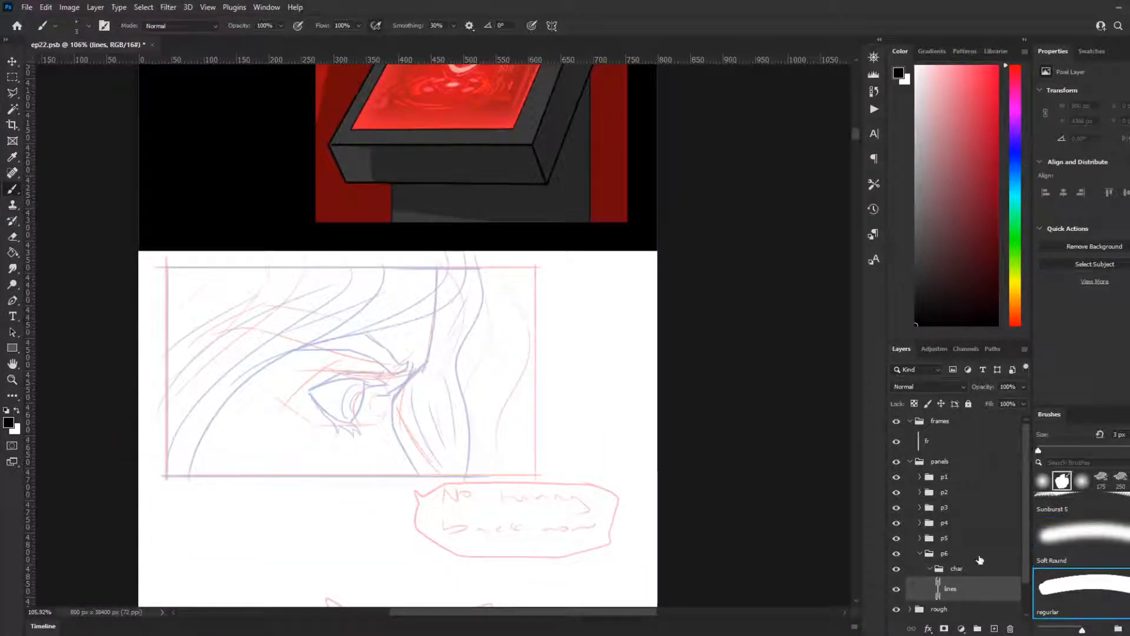
pyautogui.scroll(2, 237, 421)
pyautogui.scroll(4, 237, 423)
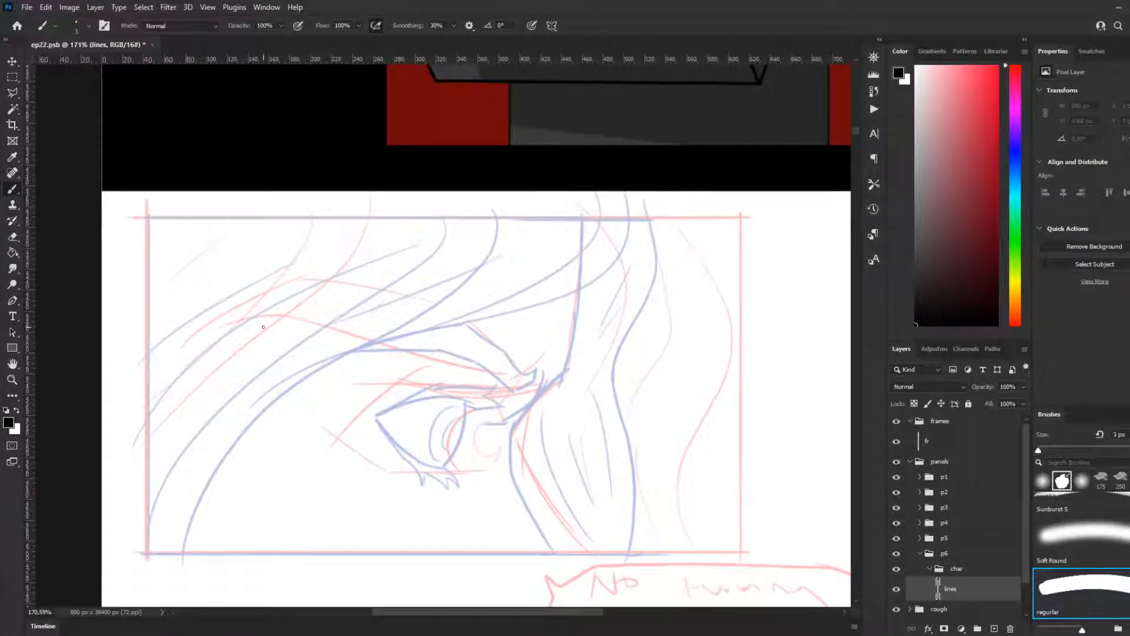
pyautogui.moveTo(143, 219); pyautogui.dragTo(482, 220)
pyautogui.hotkey('ctrl', 'z')
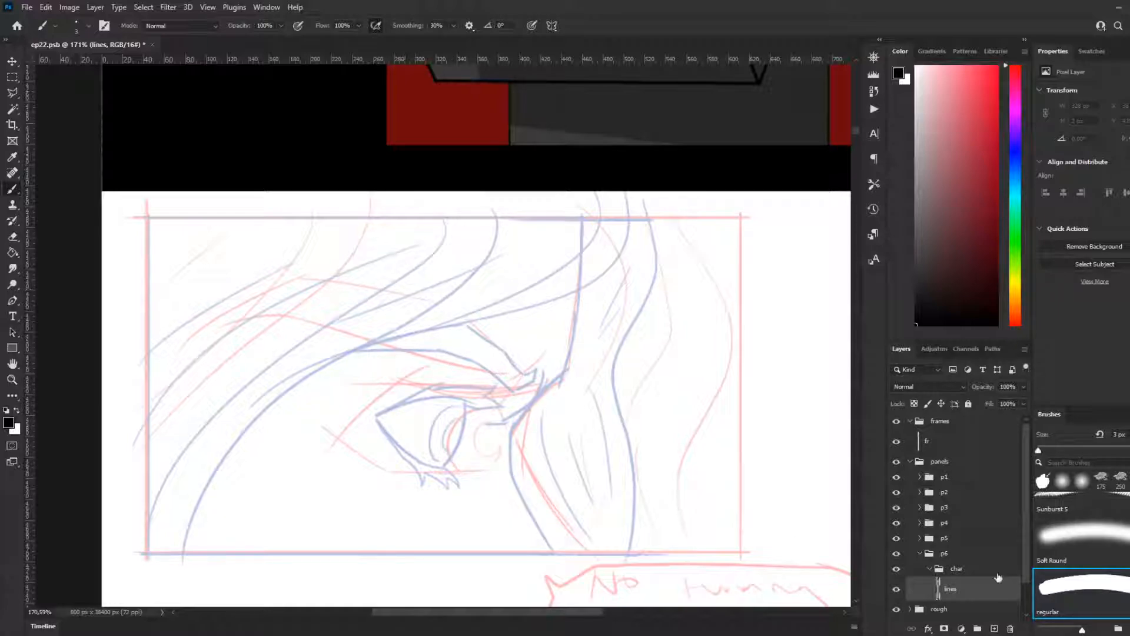
pyautogui.scroll(-3, 995, 574)
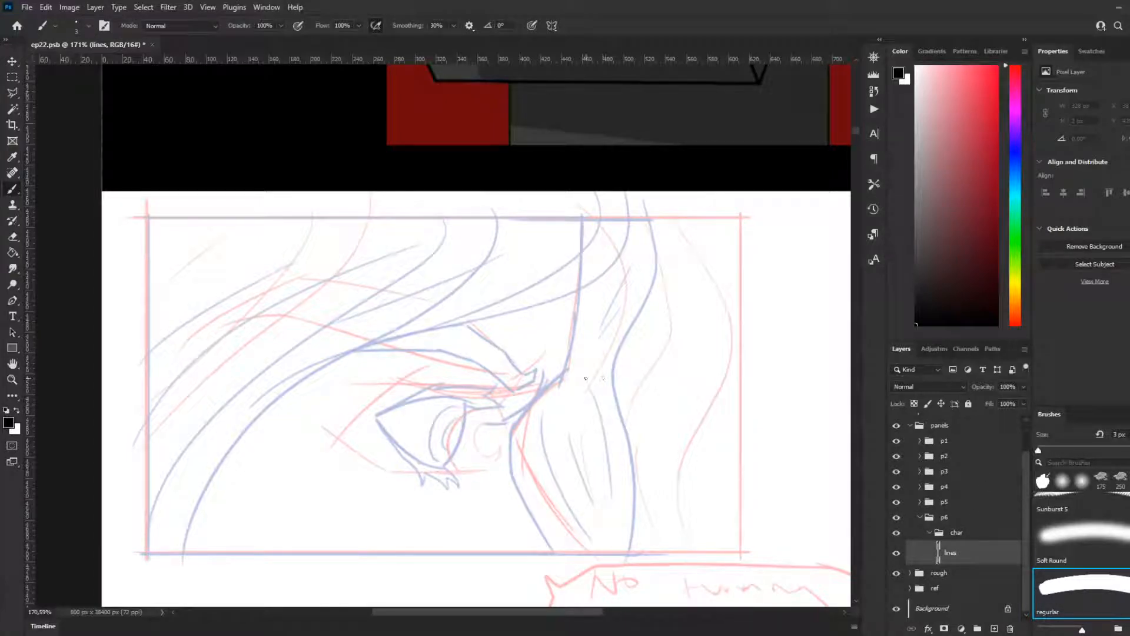
pyautogui.moveTo(450, 235)
pyautogui.mouseDown()
pyautogui.moveTo(467, 302)
pyautogui.moveTo(433, 356)
pyautogui.mouseUp()
pyautogui.hotkey('ctrl', 'z')
pyautogui.scroll(-3, 307, 385)
pyautogui.scroll(-2, 291, 396)
pyautogui.scroll(6, 312, 398)
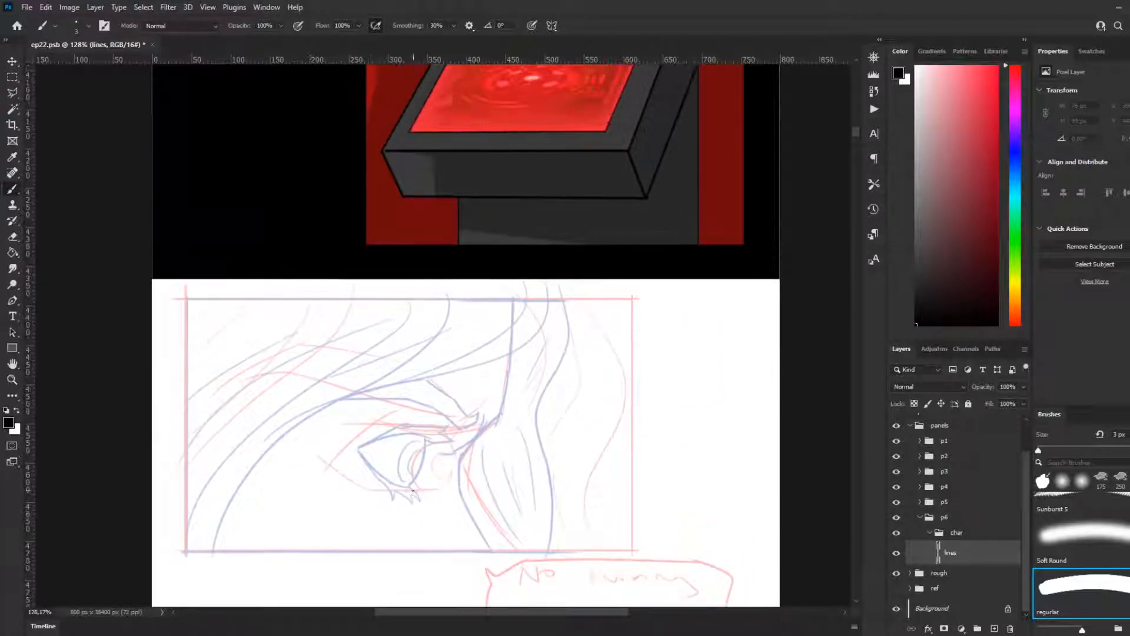
# Step: Ink straight frame lines along the upper, left and lower edges of panel 6, leaving its right side open
pyautogui.scroll(2, 413, 490)
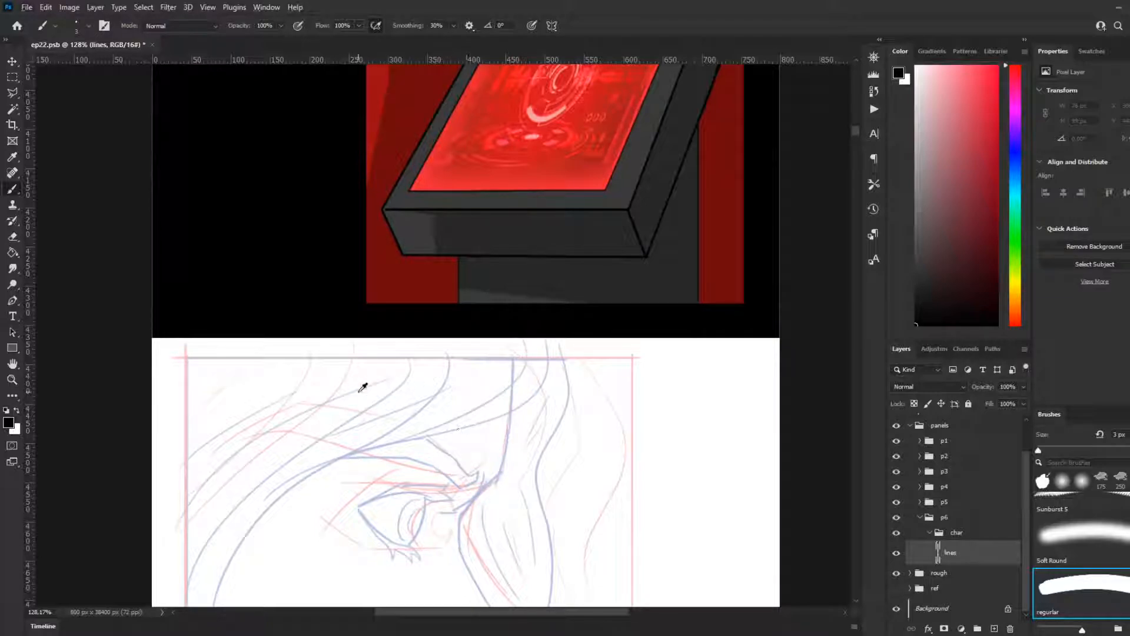
pyautogui.scroll(-1, 368, 394)
pyautogui.scroll(-1, 302, 428)
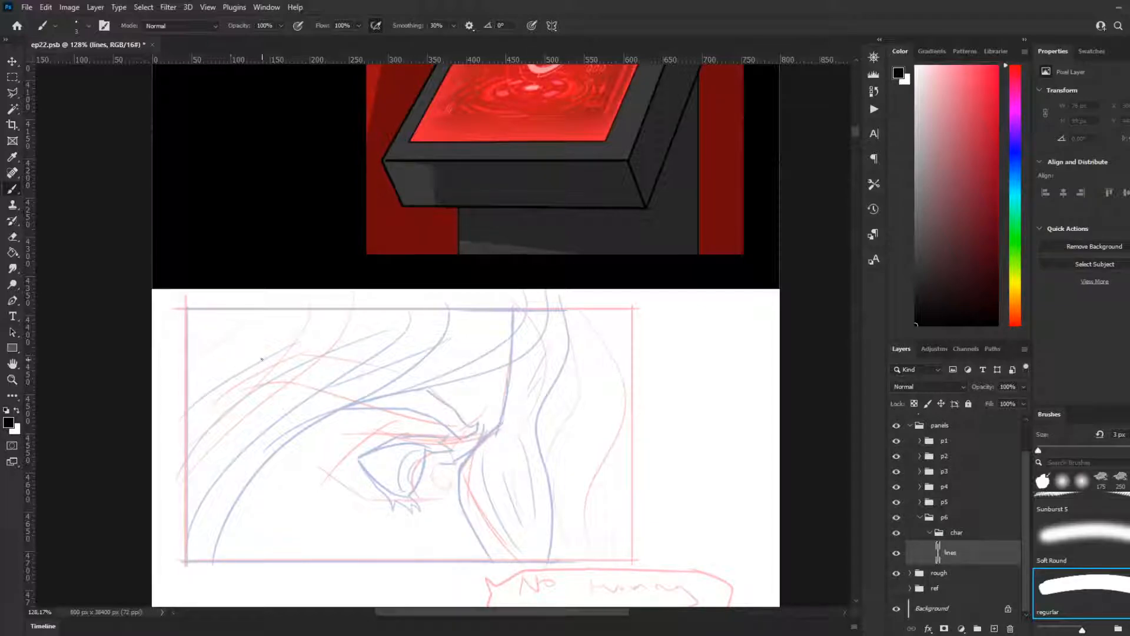
pyautogui.scroll(-2, 253, 370)
pyautogui.scroll(3, 323, 387)
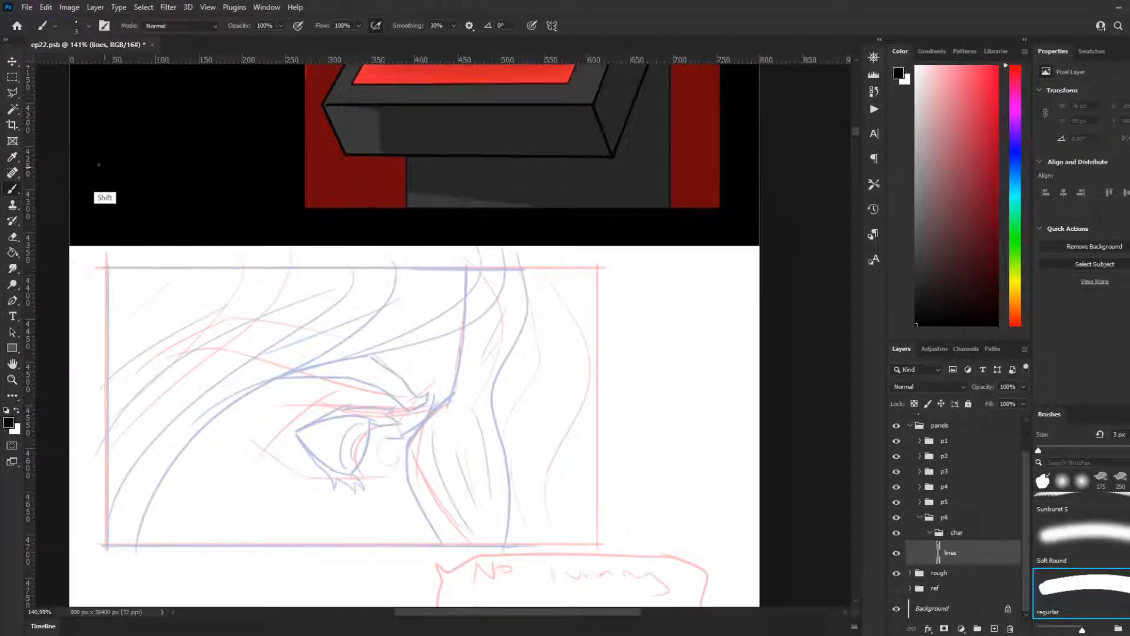
pyautogui.moveTo(106, 268)
pyautogui.mouseDown()
pyautogui.moveTo(580, 298)
pyautogui.moveTo(606, 309)
pyautogui.mouseUp()
pyautogui.moveTo(106, 268)
pyautogui.mouseDown()
pyautogui.moveTo(94, 327)
pyautogui.moveTo(142, 550)
pyautogui.moveTo(580, 575)
pyautogui.mouseUp()
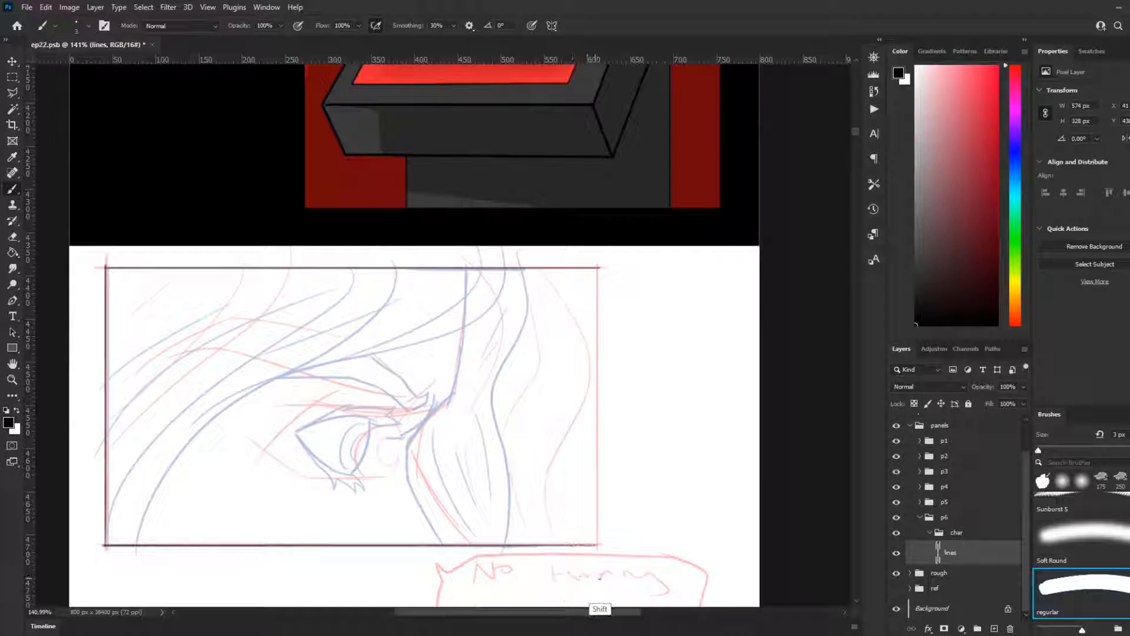
pyautogui.hotkey('ctrl', 'z')
pyautogui.hotkey('ctrl', 'z')
pyautogui.hotkey('ctrl', 'z')
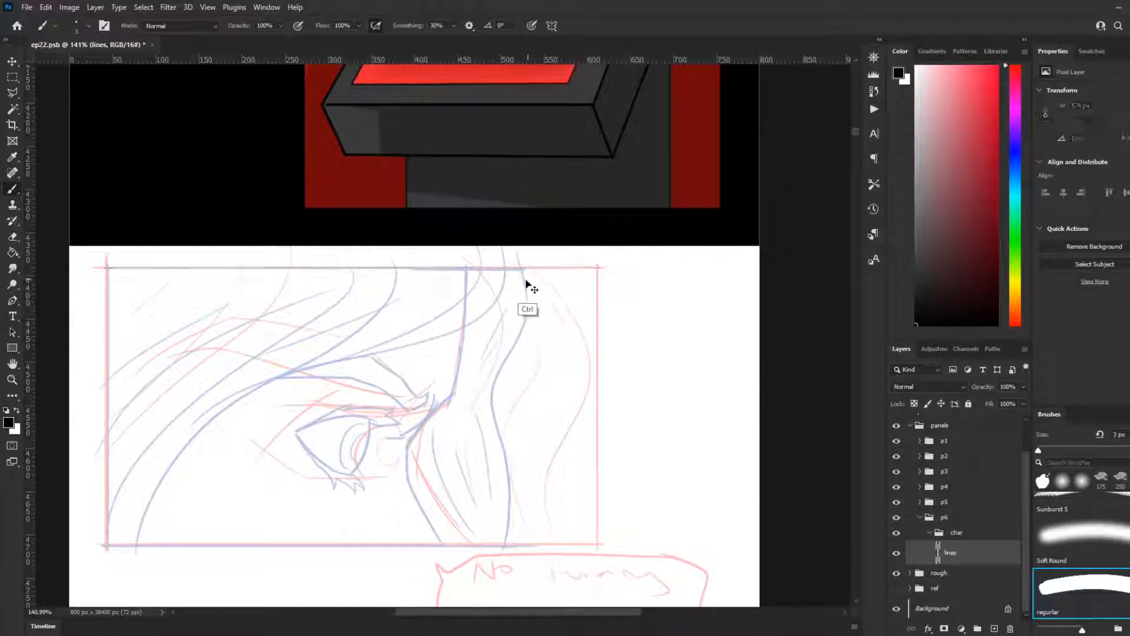
pyautogui.moveTo(529, 269)
pyautogui.mouseDown()
pyautogui.moveTo(97, 307)
pyautogui.moveTo(112, 303)
pyautogui.moveTo(192, 569)
pyautogui.moveTo(155, 544)
pyautogui.moveTo(113, 551)
pyautogui.moveTo(489, 587)
pyautogui.mouseUp()
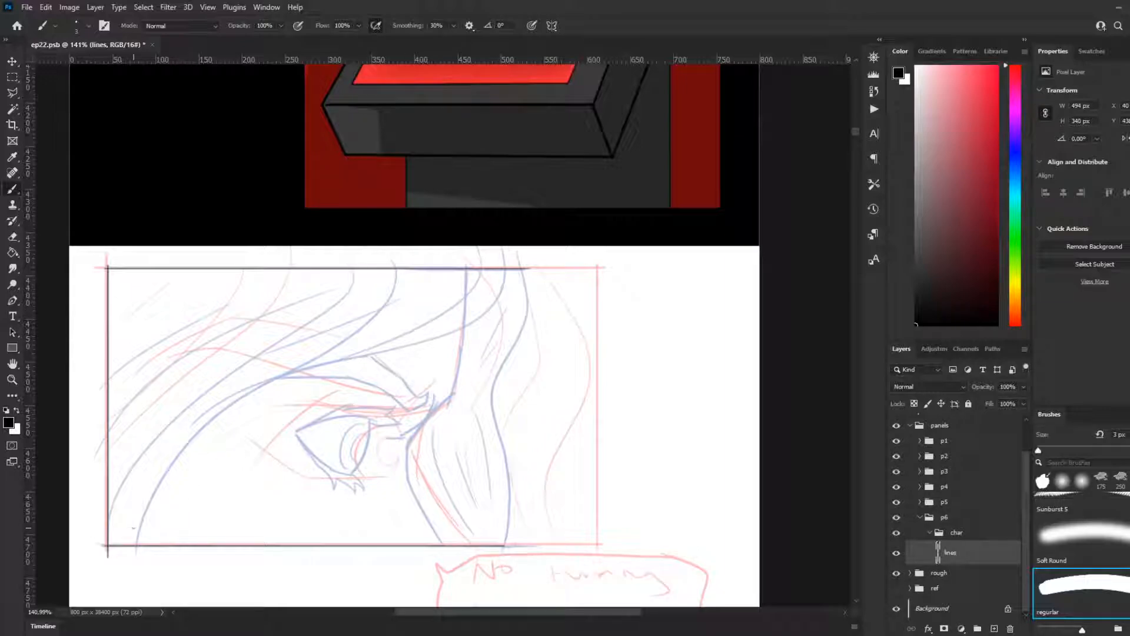
# Step: Ink the long curved hairline sweeping from the panel's lower-left frame edge over the eye to the upper frame edge
pyautogui.moveTo(138, 547); pyautogui.dragTo(200, 438)
pyautogui.hotkey('ctrl', 'z')
pyautogui.moveTo(141, 552)
pyautogui.mouseDown()
pyautogui.moveTo(143, 505)
pyautogui.moveTo(203, 412)
pyautogui.mouseUp()
pyautogui.hotkey('ctrl', 'z')
pyautogui.moveTo(136, 550)
pyautogui.mouseDown()
pyautogui.moveTo(148, 503)
pyautogui.moveTo(202, 428)
pyautogui.moveTo(318, 358)
pyautogui.mouseUp()
pyautogui.moveTo(137, 548)
pyautogui.mouseDown()
pyautogui.moveTo(238, 400)
pyautogui.moveTo(492, 305)
pyautogui.moveTo(204, 419)
pyautogui.mouseUp()
pyautogui.hotkey('ctrl', 'z')
pyautogui.moveTo(468, 289)
pyautogui.mouseDown()
pyautogui.moveTo(389, 331)
pyautogui.moveTo(195, 415)
pyautogui.mouseUp()
pyautogui.hotkey('ctrl', 'z')
pyautogui.moveTo(479, 287); pyautogui.dragTo(198, 401)
pyautogui.hotkey('ctrl', 'z')
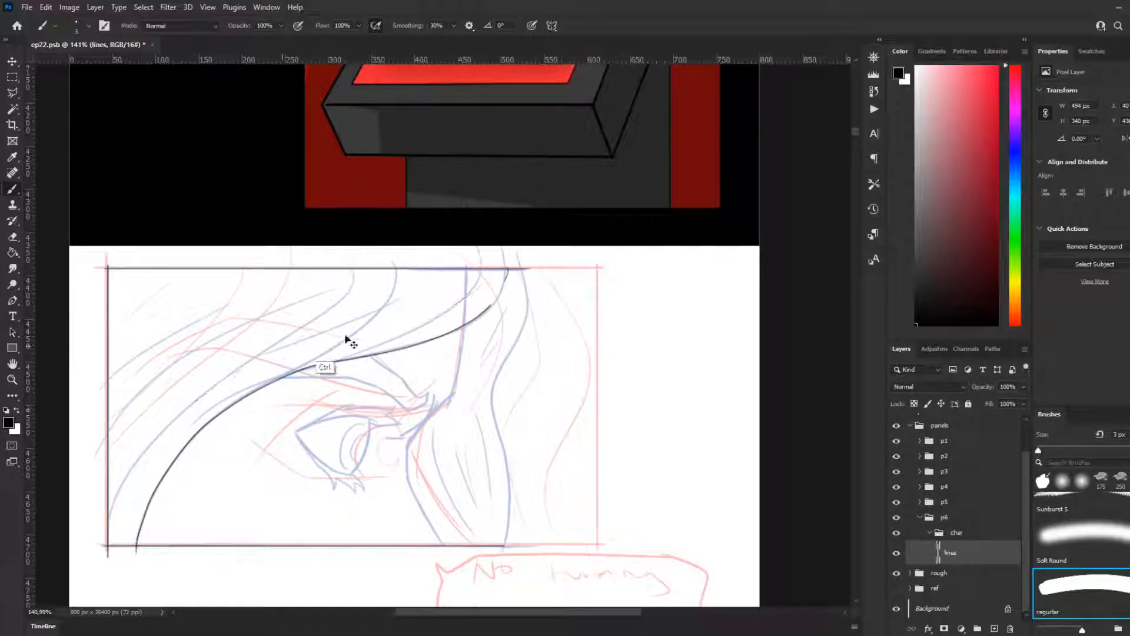
# Step: Ink the second long hair strand and the shorter diagonal strands filling the hair above the hairline
pyautogui.moveTo(477, 288)
pyautogui.mouseDown()
pyautogui.moveTo(321, 352)
pyautogui.moveTo(134, 467)
pyautogui.mouseUp()
pyautogui.moveTo(387, 283); pyautogui.dragTo(181, 369)
pyautogui.hotkey('ctrl', 'z')
pyautogui.moveTo(359, 279); pyautogui.dragTo(139, 410)
pyautogui.moveTo(273, 295); pyautogui.dragTo(157, 380)
pyautogui.moveTo(256, 272); pyautogui.dragTo(116, 372)
pyautogui.moveTo(199, 281)
pyautogui.mouseDown()
pyautogui.moveTo(154, 311)
pyautogui.moveTo(139, 301)
pyautogui.mouseUp()
pyautogui.moveTo(414, 290); pyautogui.dragTo(377, 310)
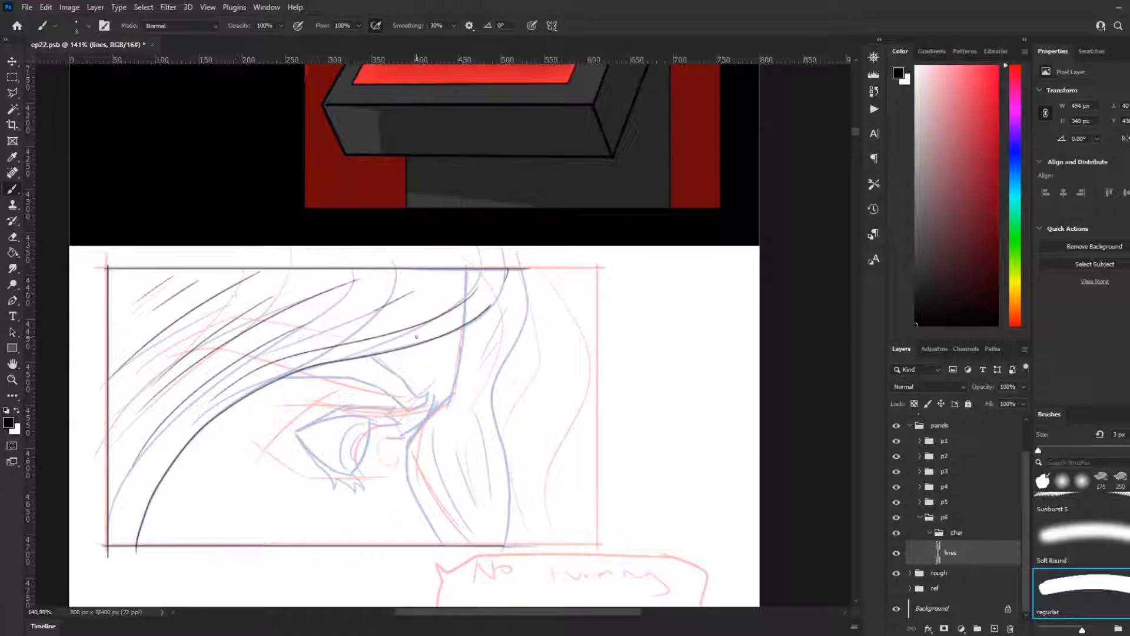
# Step: Ink the upper part of the inner face contour, from the hairline down to the notch beside the brow
pyautogui.moveTo(464, 325); pyautogui.dragTo(462, 372)
pyautogui.hotkey('ctrl', 'z')
pyautogui.moveTo(464, 325); pyautogui.dragTo(461, 391)
pyautogui.hotkey('ctrl', 'z')
pyautogui.moveTo(464, 325); pyautogui.dragTo(461, 349)
pyautogui.moveTo(464, 329); pyautogui.dragTo(453, 400)
pyautogui.hotkey('ctrl', 'z')
pyautogui.moveTo(464, 329); pyautogui.dragTo(453, 395)
pyautogui.hotkey('ctrl', 'z')
pyautogui.moveTo(465, 328); pyautogui.dragTo(454, 397)
# Step: Continue the inner face contour from the notch beside the brow, curving past the eye to the lower frame edge
pyautogui.moveTo(453, 394)
pyautogui.mouseDown()
pyautogui.moveTo(399, 458)
pyautogui.moveTo(398, 474)
pyautogui.moveTo(409, 445)
pyautogui.moveTo(412, 485)
pyautogui.moveTo(410, 443)
pyautogui.moveTo(409, 510)
pyautogui.mouseUp()
pyautogui.hotkey('ctrl', 'z')
pyautogui.hotkey('ctrl', 'z')
pyautogui.hotkey('ctrl', 'z')
pyautogui.hotkey('ctrl', 'z')
pyautogui.moveTo(408, 442)
pyautogui.mouseDown()
pyautogui.moveTo(409, 487)
pyautogui.moveTo(444, 540)
pyautogui.mouseUp()
pyautogui.hotkey('ctrl', 'z')
pyautogui.moveTo(408, 477); pyautogui.dragTo(447, 550)
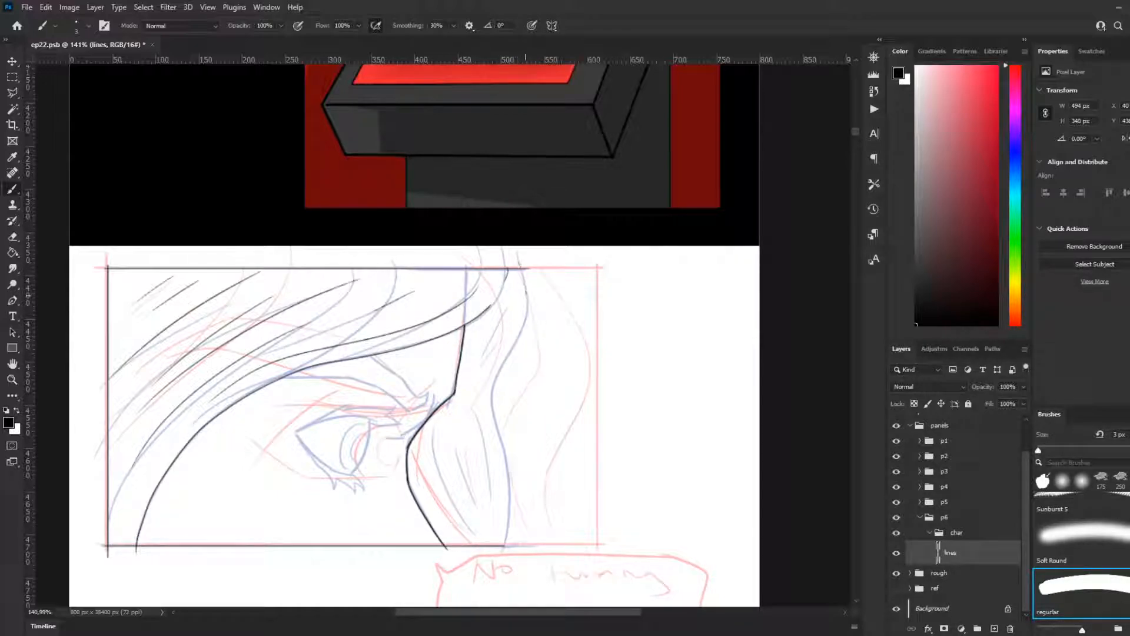
# Step: Ink the outer contour from the upper to the lower frame edge and add one hatch stroke between both contours
pyautogui.moveTo(520, 266); pyautogui.dragTo(500, 417)
pyautogui.hotkey('ctrl', 'z')
pyautogui.moveTo(519, 265)
pyautogui.mouseDown()
pyautogui.moveTo(533, 302)
pyautogui.moveTo(494, 379)
pyautogui.mouseUp()
pyautogui.hotkey('ctrl', 'z')
pyautogui.moveTo(520, 268)
pyautogui.mouseDown()
pyautogui.moveTo(530, 309)
pyautogui.moveTo(483, 405)
pyautogui.mouseUp()
pyautogui.moveTo(477, 421); pyautogui.dragTo(466, 475)
pyautogui.hotkey('ctrl', 'z')
pyautogui.moveTo(474, 429); pyautogui.dragTo(460, 527)
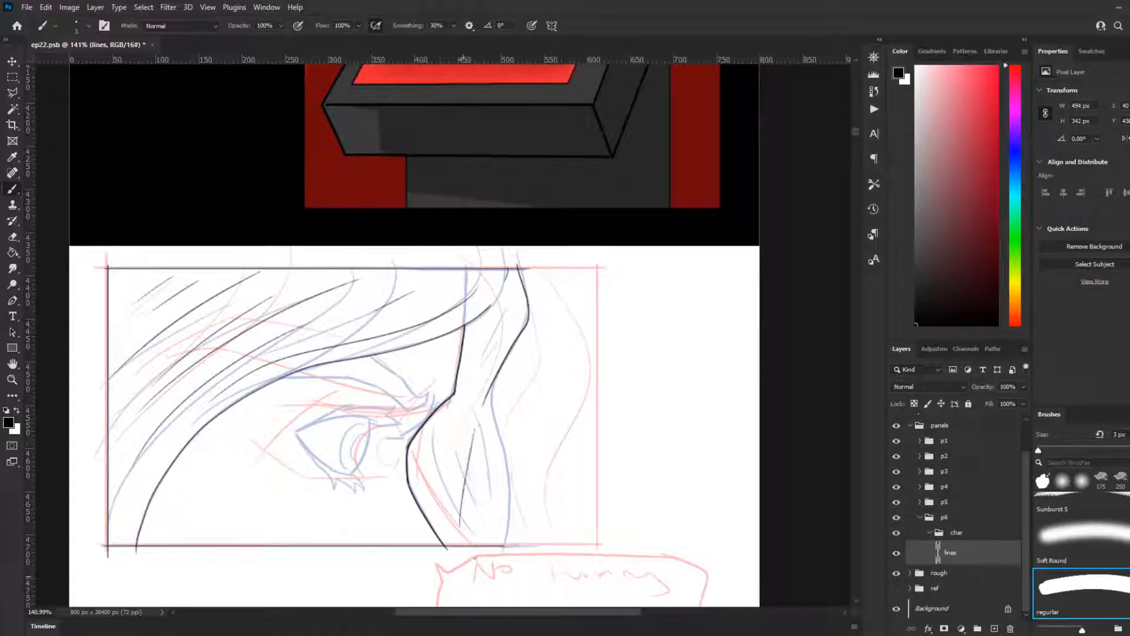
pyautogui.moveTo(494, 379); pyautogui.dragTo(508, 539)
pyautogui.hotkey('ctrl', 'z')
pyautogui.moveTo(492, 383)
pyautogui.mouseDown()
pyautogui.moveTo(506, 505)
pyautogui.moveTo(498, 553)
pyautogui.mouseUp()
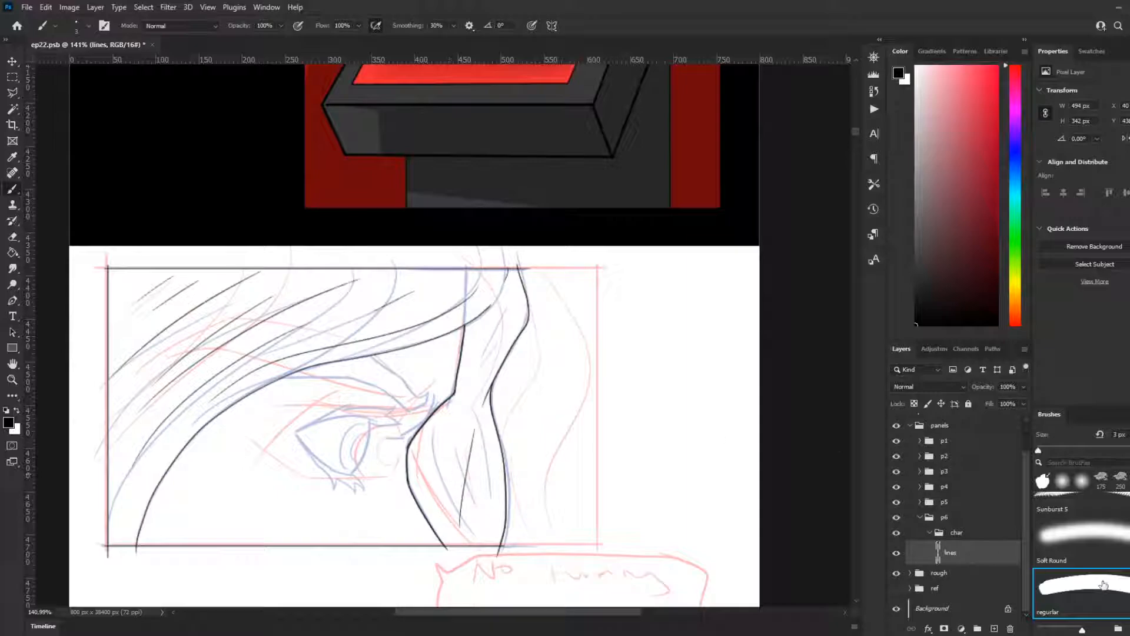
# Step: Fill the area between the inner and outer contours with thin diagonal hatch strokes above and below the narrow point
pyautogui.scroll(-5, 363, 511)
pyautogui.scroll(4, 422, 436)
pyautogui.scroll(2, 425, 430)
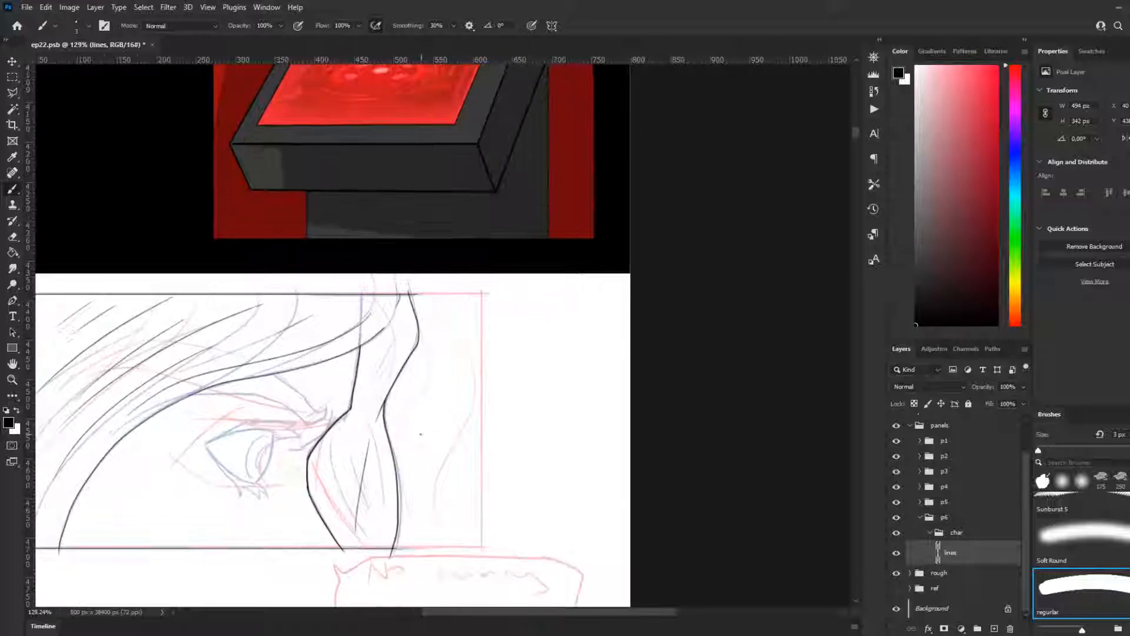
pyautogui.moveTo(382, 330)
pyautogui.mouseDown()
pyautogui.moveTo(400, 300)
pyautogui.moveTo(378, 405)
pyautogui.moveTo(384, 371)
pyautogui.moveTo(369, 402)
pyautogui.mouseUp()
pyautogui.hotkey('ctrl', 'z')
pyautogui.hotkey('ctrl', 'z')
pyautogui.moveTo(383, 350)
pyautogui.mouseDown()
pyautogui.moveTo(361, 390)
pyautogui.moveTo(345, 488)
pyautogui.mouseUp()
pyautogui.moveTo(354, 431)
pyautogui.mouseDown()
pyautogui.moveTo(330, 529)
pyautogui.moveTo(331, 462)
pyautogui.mouseUp()
pyautogui.moveTo(331, 460); pyautogui.dragTo(325, 501)
pyautogui.moveTo(382, 475)
pyautogui.mouseDown()
pyautogui.moveTo(376, 525)
pyautogui.moveTo(364, 526)
pyautogui.mouseUp()
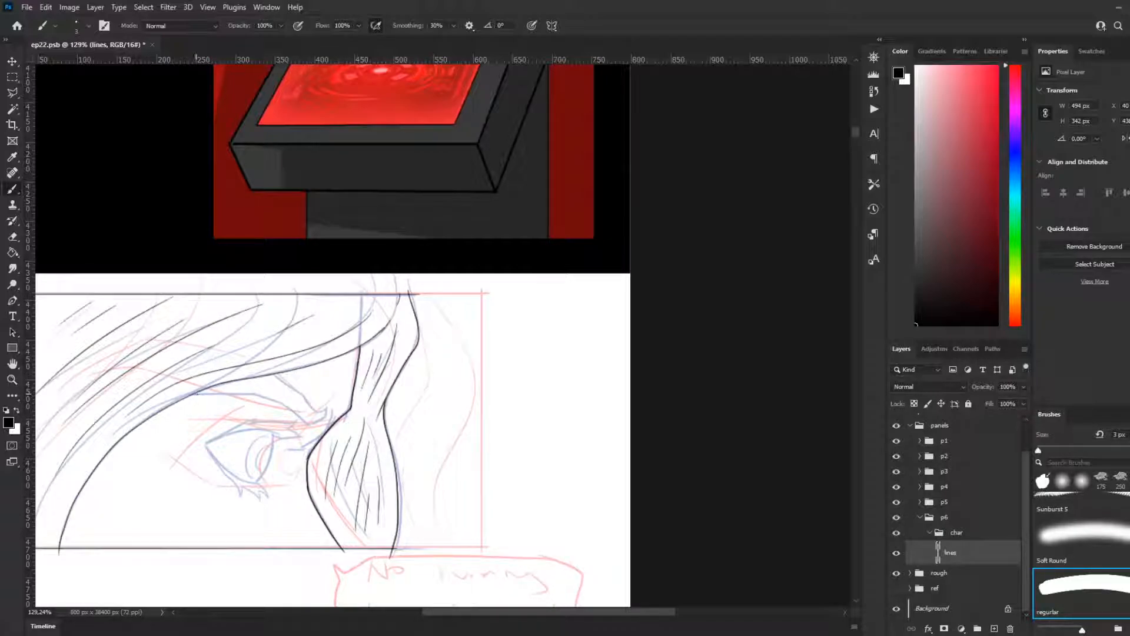
# Step: Ink the lower brow line from the hairline across the top of the eye, ending in a small hook near the inner contour
pyautogui.press('ctrl')
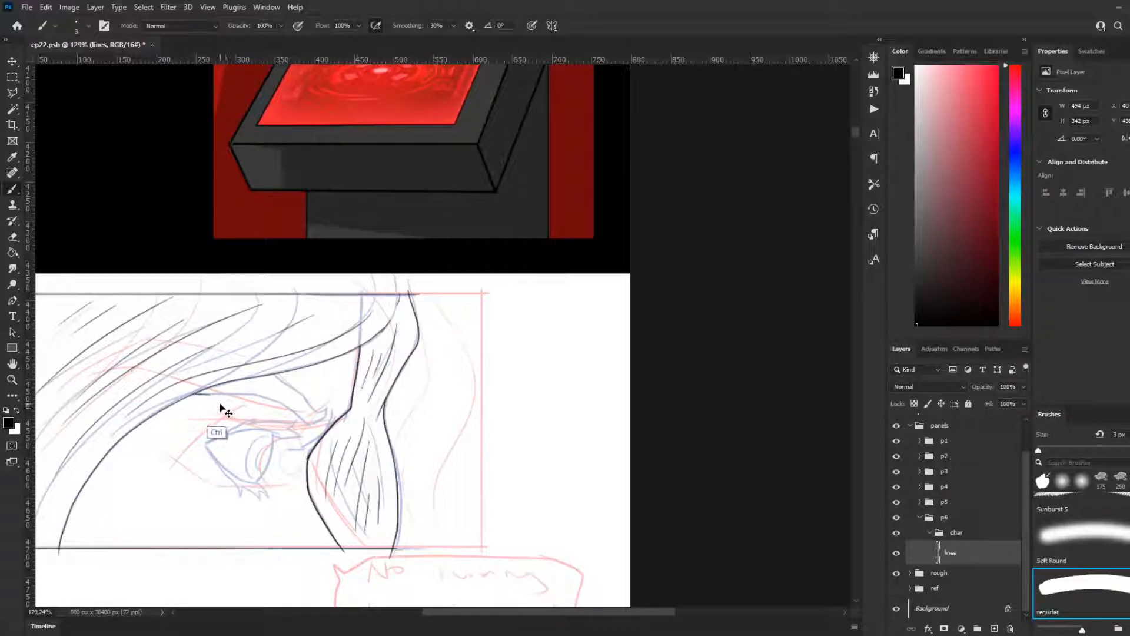
pyautogui.moveTo(244, 394); pyautogui.dragTo(281, 412)
pyautogui.hotkey('ctrl', 'z')
pyautogui.moveTo(191, 395)
pyautogui.mouseDown()
pyautogui.moveTo(274, 400)
pyautogui.moveTo(254, 407)
pyautogui.moveTo(196, 395)
pyautogui.moveTo(263, 396)
pyautogui.mouseUp()
pyautogui.hotkey('ctrl', 'z')
pyautogui.hotkey('ctrl', 'z')
pyautogui.moveTo(190, 395)
pyautogui.mouseDown()
pyautogui.moveTo(262, 397)
pyautogui.moveTo(269, 404)
pyautogui.moveTo(210, 394)
pyautogui.moveTo(326, 407)
pyautogui.mouseUp()
pyautogui.hotkey('ctrl', 'z')
pyautogui.hotkey('ctrl', 'z')
pyautogui.hotkey('ctrl', 'z')
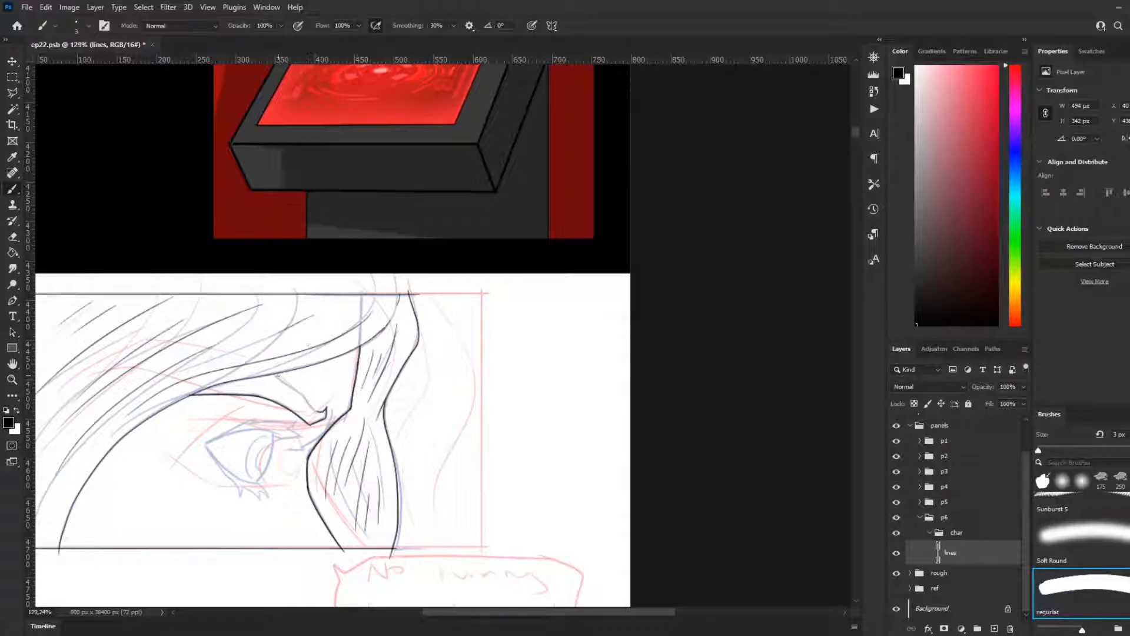
# Step: Ink the upper brow line descending from the hair to the hooked end of the lower brow line
pyautogui.moveTo(315, 386); pyautogui.dragTo(285, 425)
pyautogui.hotkey('ctrl', 'z')
pyautogui.moveTo(275, 375)
pyautogui.mouseDown()
pyautogui.moveTo(330, 417)
pyautogui.moveTo(294, 389)
pyautogui.moveTo(325, 411)
pyautogui.mouseUp()
pyautogui.hotkey('ctrl', 'z')
# Step: Ink the upper eyelid from the outer eye corner and add the pointed upper lashes toward the inner contour
pyautogui.scroll(-2, 320, 412)
pyautogui.scroll(-1, 304, 420)
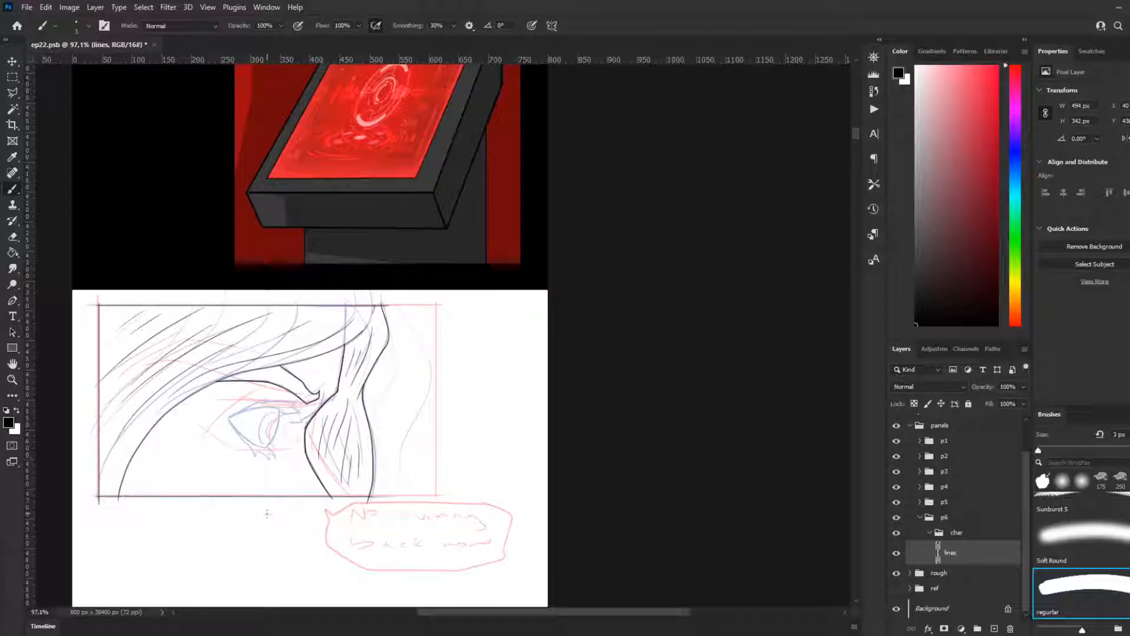
pyautogui.scroll(-1, 268, 510)
pyautogui.scroll(1, 274, 440)
pyautogui.scroll(4, 274, 441)
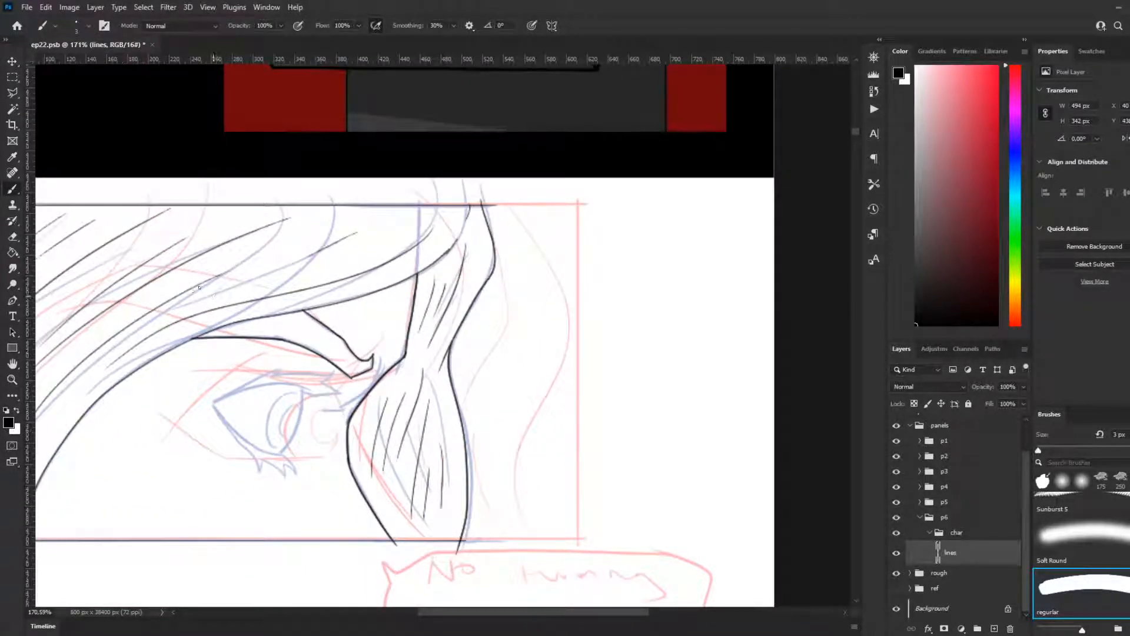
pyautogui.moveTo(213, 406); pyautogui.dragTo(268, 373)
pyautogui.hotkey('ctrl', 'z')
pyautogui.moveTo(212, 403); pyautogui.dragTo(265, 370)
pyautogui.hotkey('ctrl', 'z')
pyautogui.moveTo(213, 405)
pyautogui.mouseDown()
pyautogui.moveTo(281, 365)
pyautogui.moveTo(272, 377)
pyautogui.moveTo(316, 375)
pyautogui.mouseUp()
pyautogui.hotkey('ctrl', 'z')
pyautogui.moveTo(213, 404)
pyautogui.mouseDown()
pyautogui.moveTo(285, 366)
pyautogui.moveTo(303, 374)
pyautogui.mouseUp()
pyautogui.hotkey('ctrl', 'z')
pyautogui.moveTo(214, 404)
pyautogui.mouseDown()
pyautogui.moveTo(279, 367)
pyautogui.moveTo(275, 380)
pyautogui.mouseUp()
pyautogui.hotkey('ctrl', 'z')
pyautogui.moveTo(213, 405)
pyautogui.mouseDown()
pyautogui.moveTo(284, 367)
pyautogui.moveTo(338, 372)
pyautogui.moveTo(354, 391)
pyautogui.moveTo(305, 392)
pyautogui.mouseUp()
pyautogui.hotkey('ctrl', 'z')
pyautogui.hotkey('ctrl', 'z')
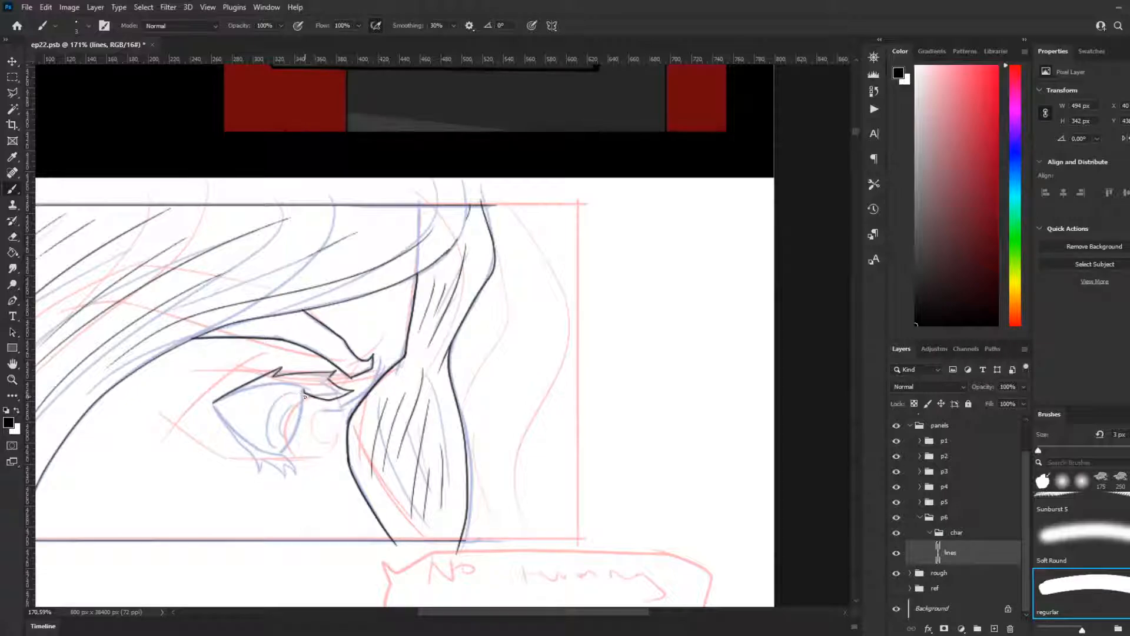
# Step: Ink the curved front edge of the eyeball, from the upper lid down to the lower lid
pyautogui.moveTo(303, 388); pyautogui.dragTo(294, 437)
pyautogui.hotkey('ctrl', 'z')
pyautogui.moveTo(303, 387); pyautogui.dragTo(283, 452)
pyautogui.moveTo(312, 393)
pyautogui.mouseDown()
pyautogui.moveTo(251, 389)
pyautogui.moveTo(322, 392)
pyautogui.mouseUp()
pyautogui.hotkey('ctrl', 'z')
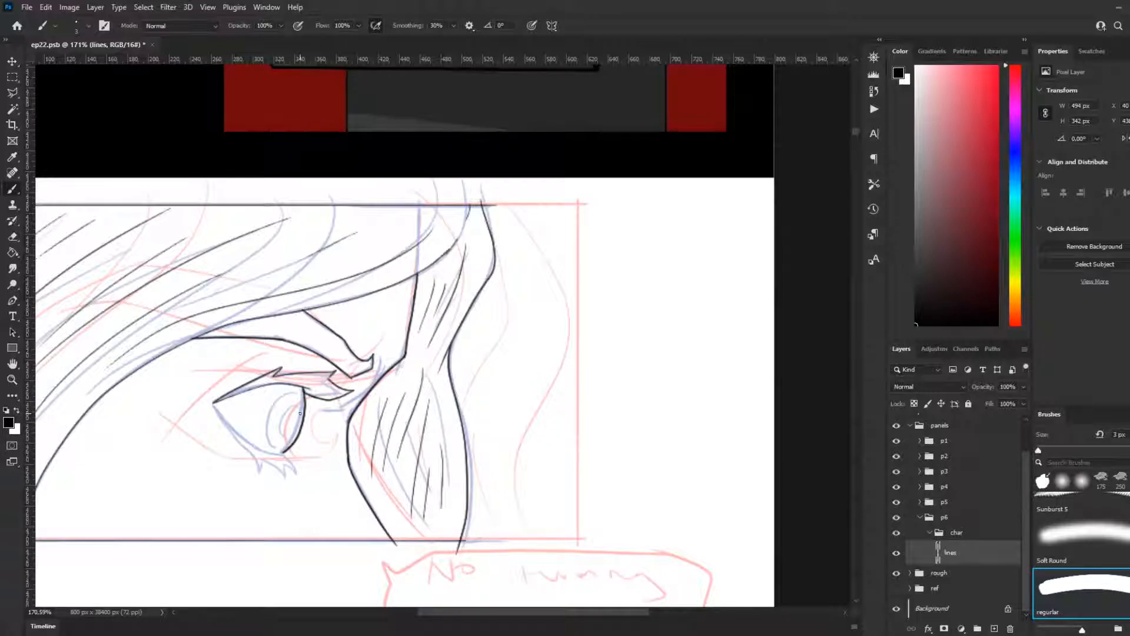
# Step: Ink the lower eyelid from the outer eye corner to the eyeball's front edge, with small lashes beneath it
pyautogui.moveTo(212, 404); pyautogui.dragTo(268, 454)
pyautogui.hotkey('ctrl', 'z')
pyautogui.hotkey('ctrl', 'z')
pyautogui.moveTo(213, 403); pyautogui.dragTo(250, 444)
pyautogui.hotkey('ctrl', 'z')
pyautogui.moveTo(213, 404); pyautogui.dragTo(253, 446)
pyautogui.hotkey('ctrl', 'z')
pyautogui.moveTo(213, 403)
pyautogui.mouseDown()
pyautogui.moveTo(247, 442)
pyautogui.moveTo(286, 455)
pyautogui.mouseUp()
pyautogui.moveTo(213, 404); pyautogui.dragTo(246, 442)
pyautogui.hotkey('ctrl', 'z')
pyautogui.moveTo(212, 404)
pyautogui.mouseDown()
pyautogui.moveTo(259, 478)
pyautogui.moveTo(262, 460)
pyautogui.moveTo(293, 484)
pyautogui.moveTo(281, 459)
pyautogui.moveTo(286, 454)
pyautogui.mouseUp()
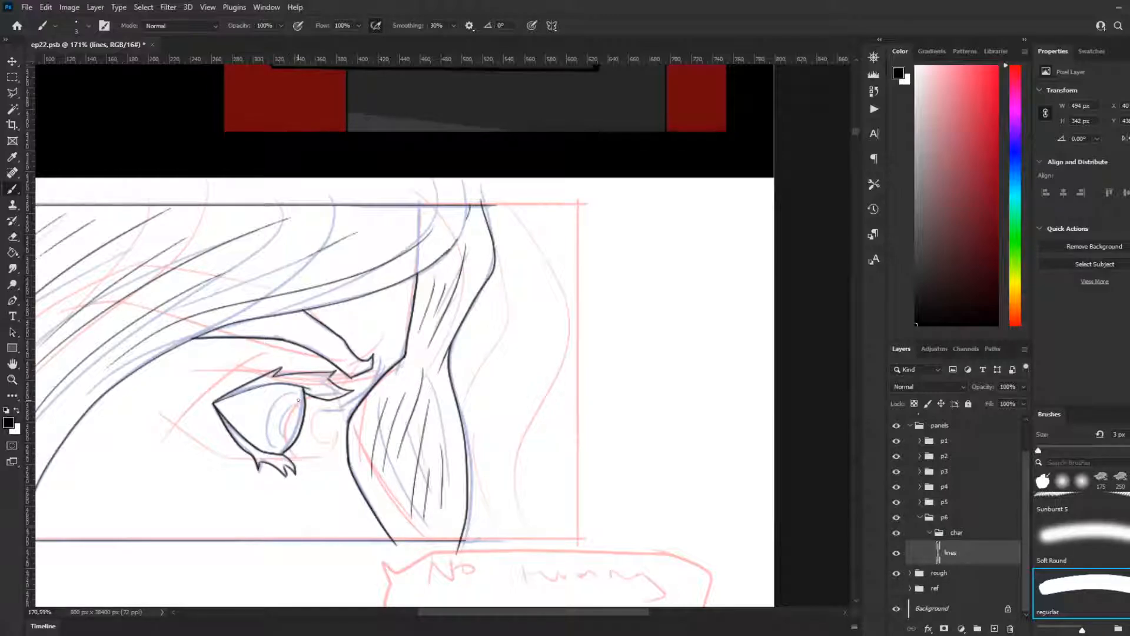
# Step: Ink the iris and pupil outlines inside the eye
pyautogui.moveTo(302, 389)
pyautogui.mouseDown()
pyautogui.moveTo(270, 423)
pyautogui.moveTo(274, 445)
pyautogui.mouseUp()
pyautogui.hotkey('ctrl', 'z')
pyautogui.moveTo(304, 389)
pyautogui.mouseDown()
pyautogui.moveTo(268, 427)
pyautogui.moveTo(277, 452)
pyautogui.moveTo(300, 414)
pyautogui.moveTo(294, 433)
pyautogui.moveTo(279, 426)
pyautogui.moveTo(293, 442)
pyautogui.mouseUp()
pyautogui.hotkey('ctrl', 'z')
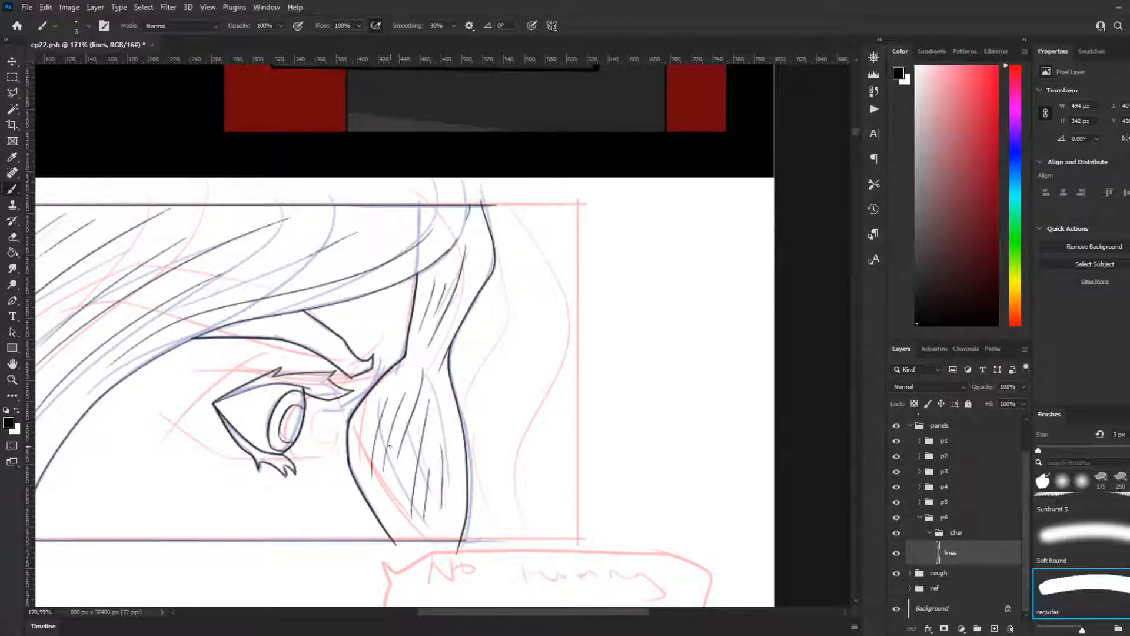
# Step: Review the inked eye panel at several zoom levels together with its neighbouring panels
pyautogui.scroll(-5, 389, 447)
pyautogui.scroll(-2, 291, 366)
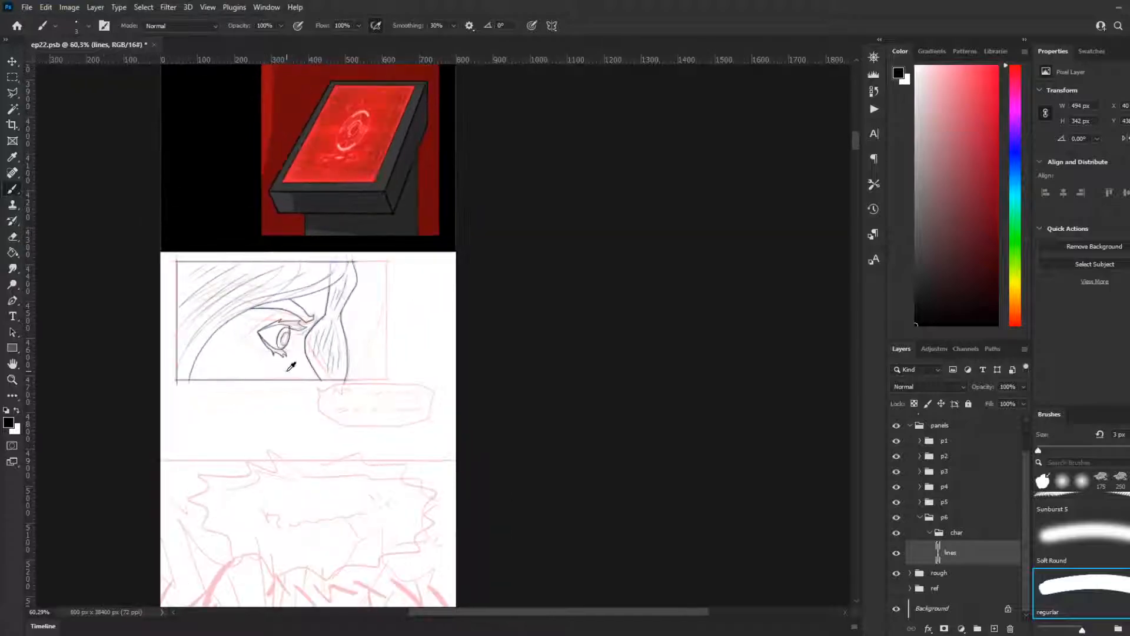
pyautogui.scroll(-1, 290, 366)
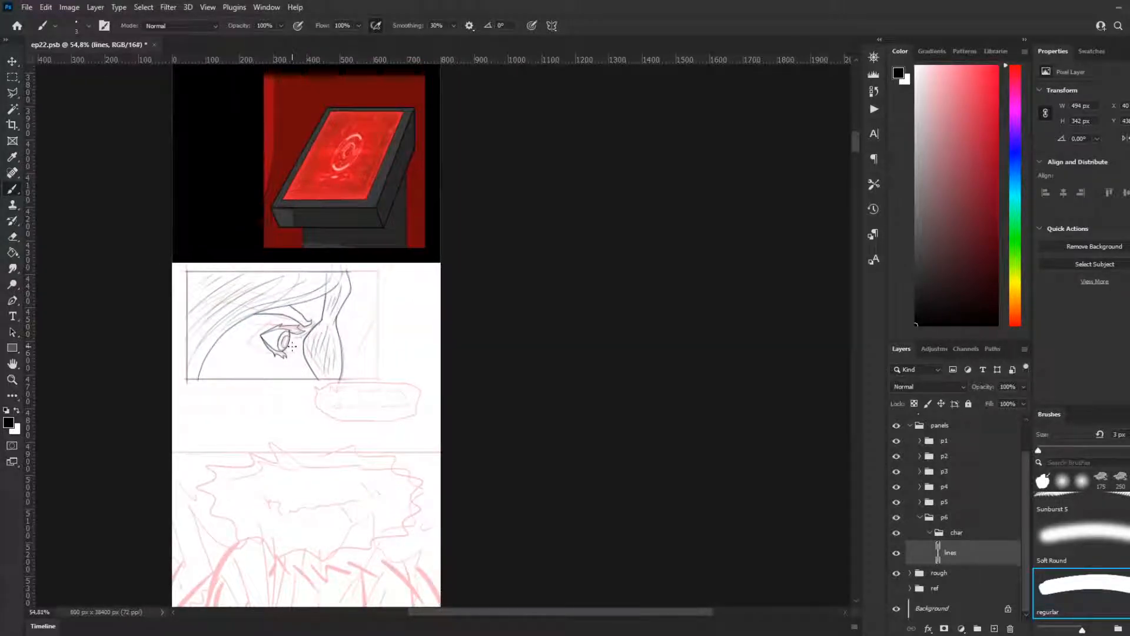
pyautogui.scroll(3, 291, 345)
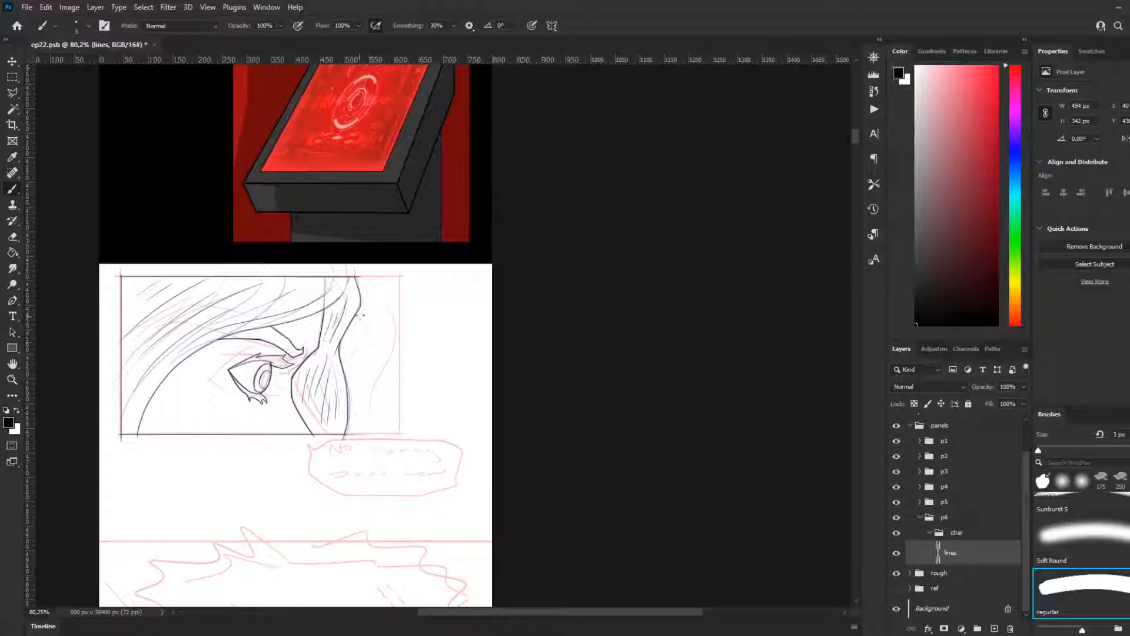
pyautogui.scroll(-5, 431, 316)
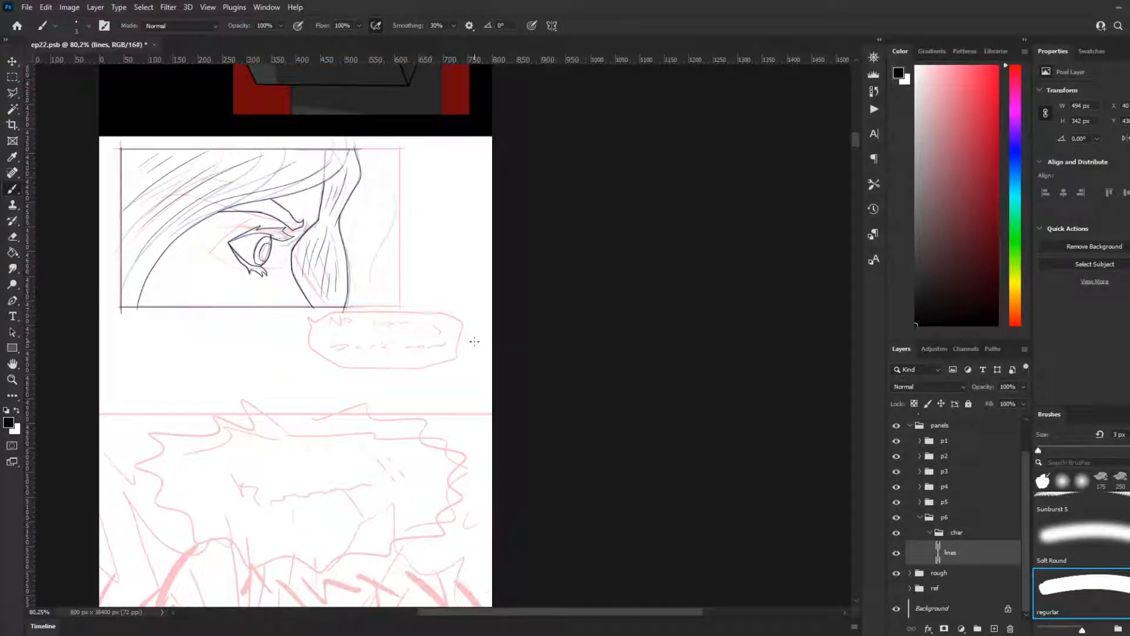
pyautogui.scroll(-6, 405, 350)
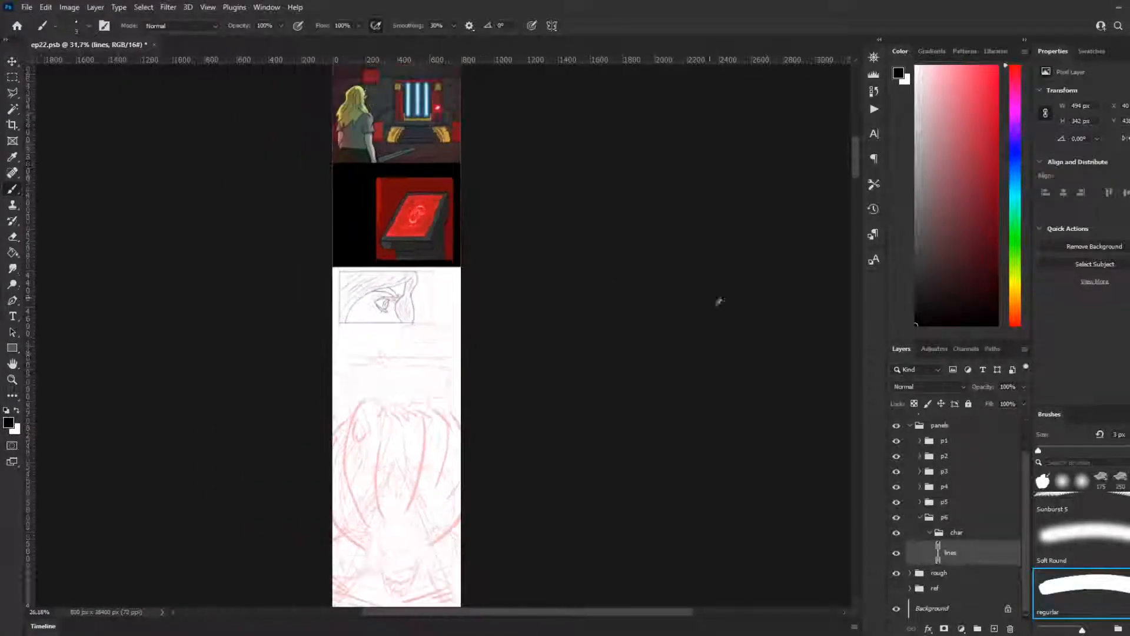
pyautogui.moveTo(859, 155)
pyautogui.mouseDown()
pyautogui.moveTo(866, 203)
pyautogui.moveTo(848, 166)
pyautogui.mouseUp()
pyautogui.scroll(1, 383, 202)
pyautogui.scroll(4, 377, 199)
pyautogui.scroll(2, 389, 182)
pyautogui.scroll(1, 386, 185)
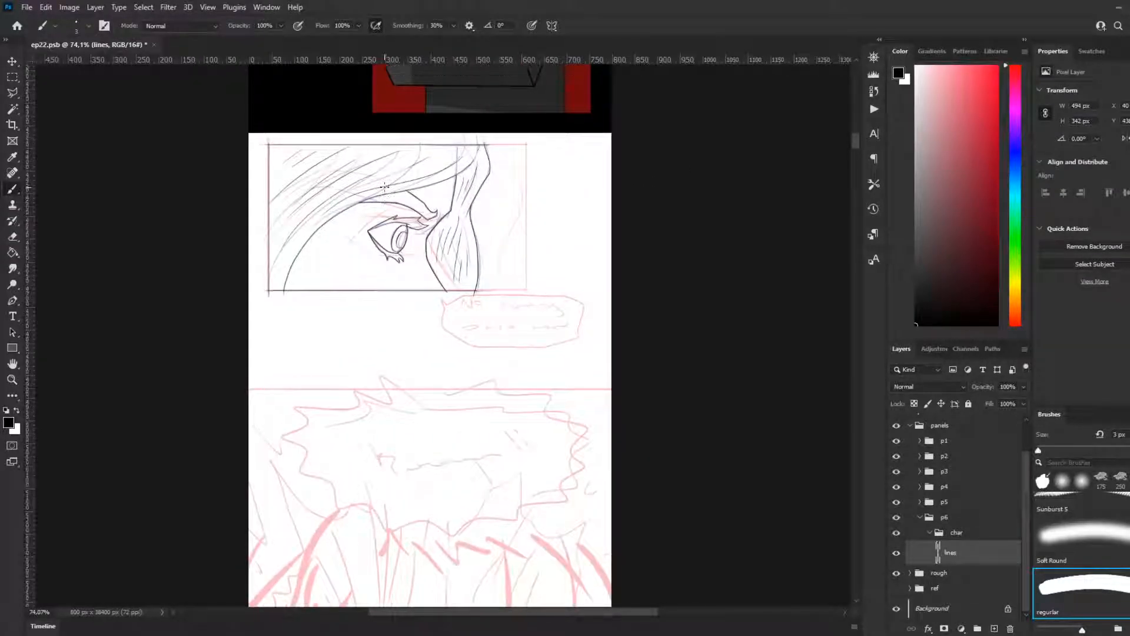
pyautogui.scroll(1, 385, 186)
pyautogui.scroll(-7, 384, 187)
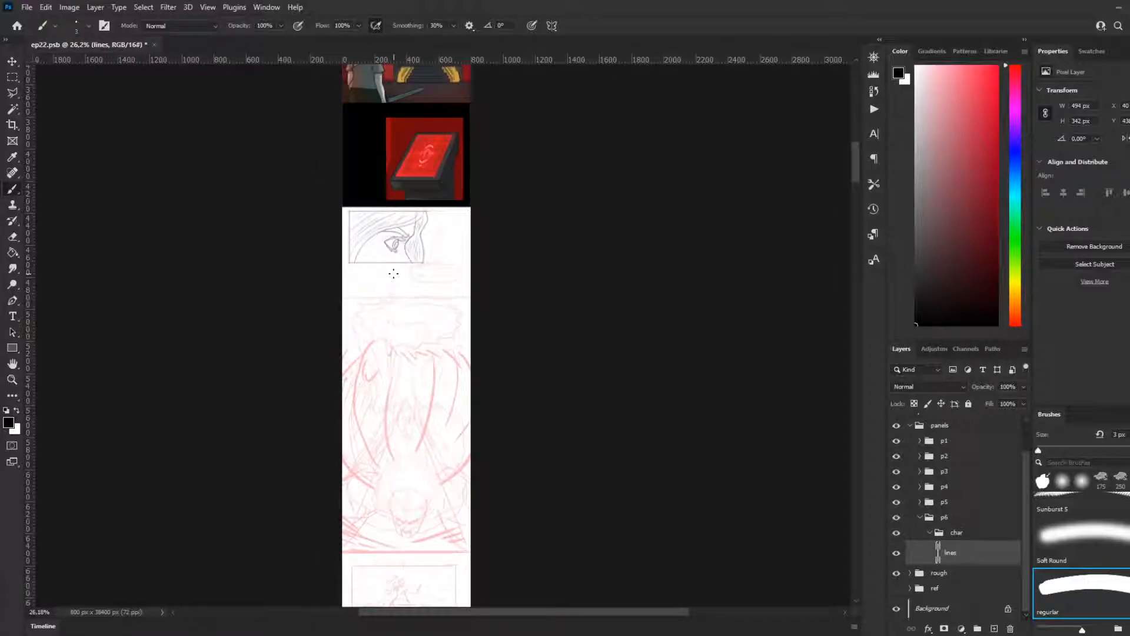
pyautogui.scroll(4, 434, 256)
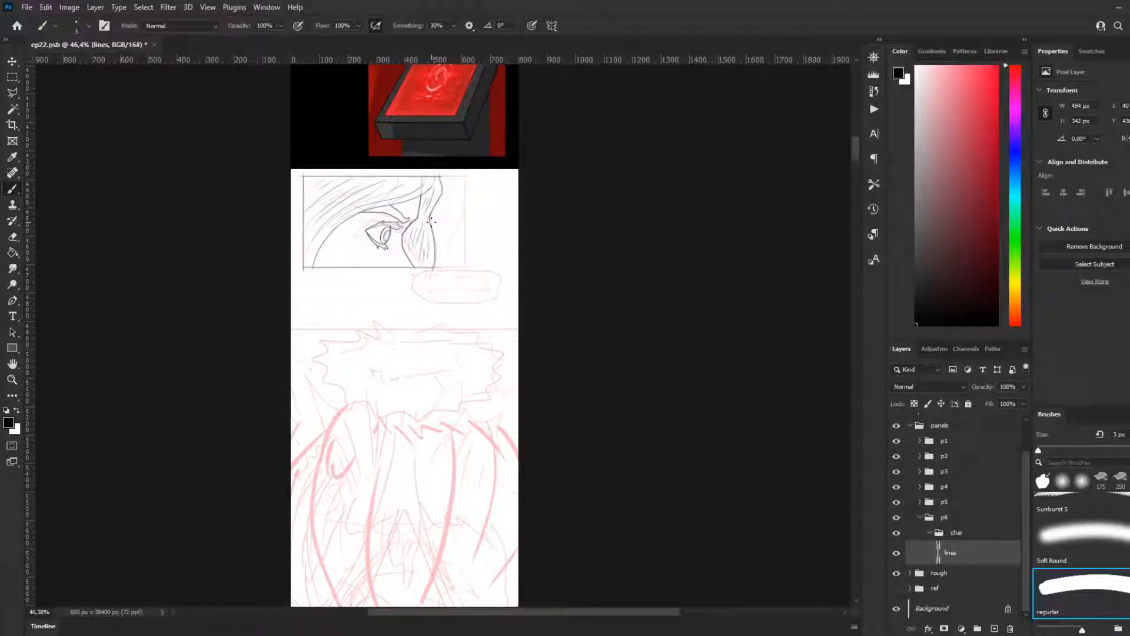
# Step: Look over the remaining rough panels down to the end of the episode strip and return to the eye panel
pyautogui.scroll(-6, 430, 221)
pyautogui.scroll(-3, 395, 436)
pyautogui.scroll(-2, 389, 446)
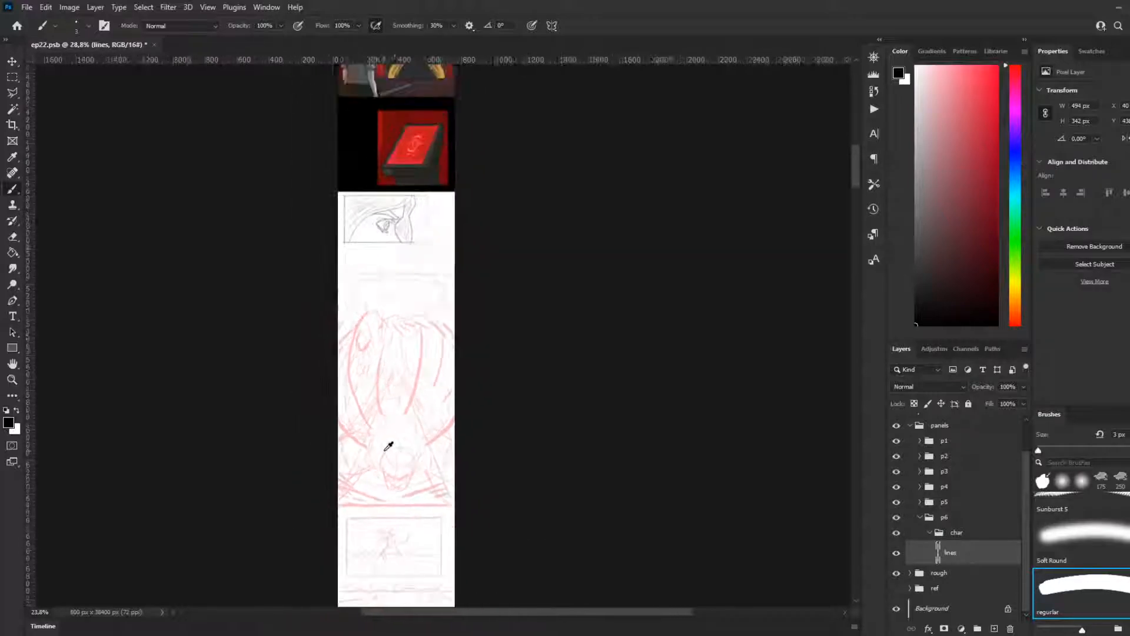
pyautogui.moveTo(853, 171); pyautogui.dragTo(875, 514)
pyautogui.moveTo(852, 305)
pyautogui.mouseDown()
pyautogui.moveTo(833, 222)
pyautogui.moveTo(807, 434)
pyautogui.moveTo(792, 232)
pyautogui.moveTo(784, 237)
pyautogui.moveTo(790, 343)
pyautogui.moveTo(797, 247)
pyautogui.moveTo(810, 239)
pyautogui.moveTo(764, 390)
pyautogui.moveTo(849, 334)
pyautogui.moveTo(804, 484)
pyautogui.mouseUp()
pyautogui.scroll(-8, 370, 502)
pyautogui.scroll(-5, 373, 497)
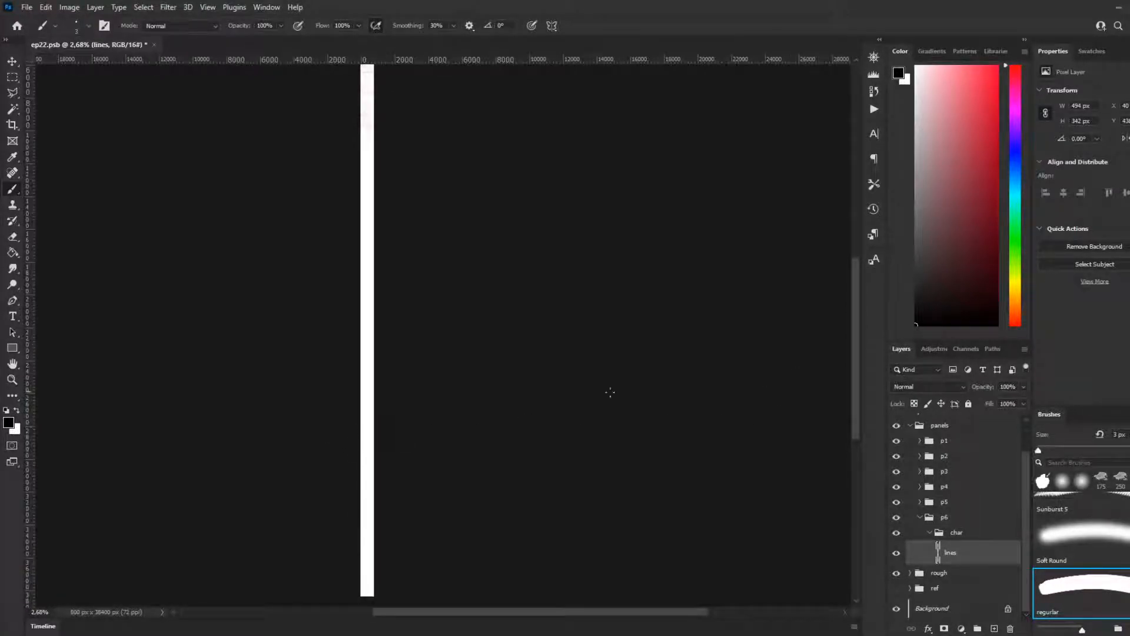
pyautogui.scroll(-2, 442, 406)
pyautogui.scroll(3, 465, 265)
pyautogui.scroll(6, 452, 108)
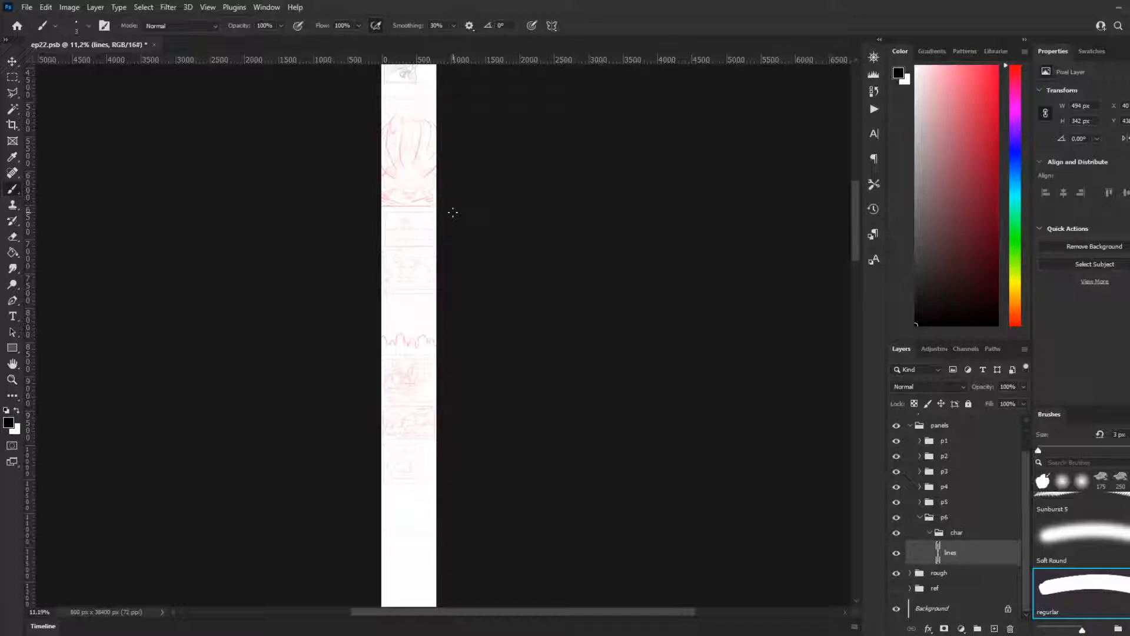
pyautogui.scroll(3, 453, 212)
pyautogui.scroll(3, 489, 215)
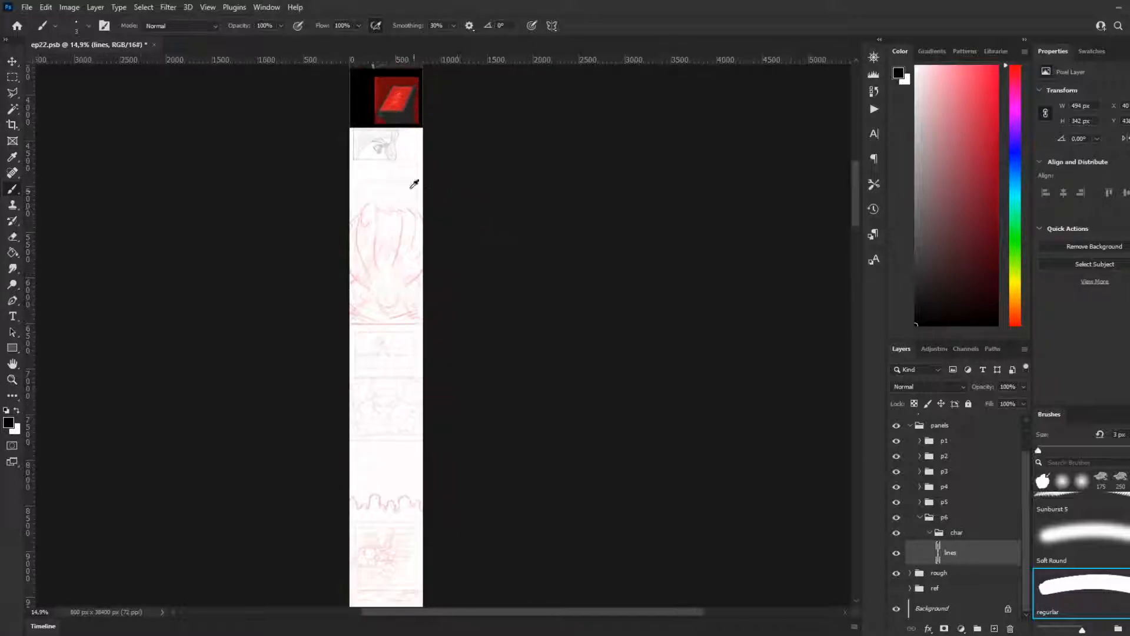
pyautogui.scroll(3, 382, 138)
pyautogui.scroll(2, 392, 243)
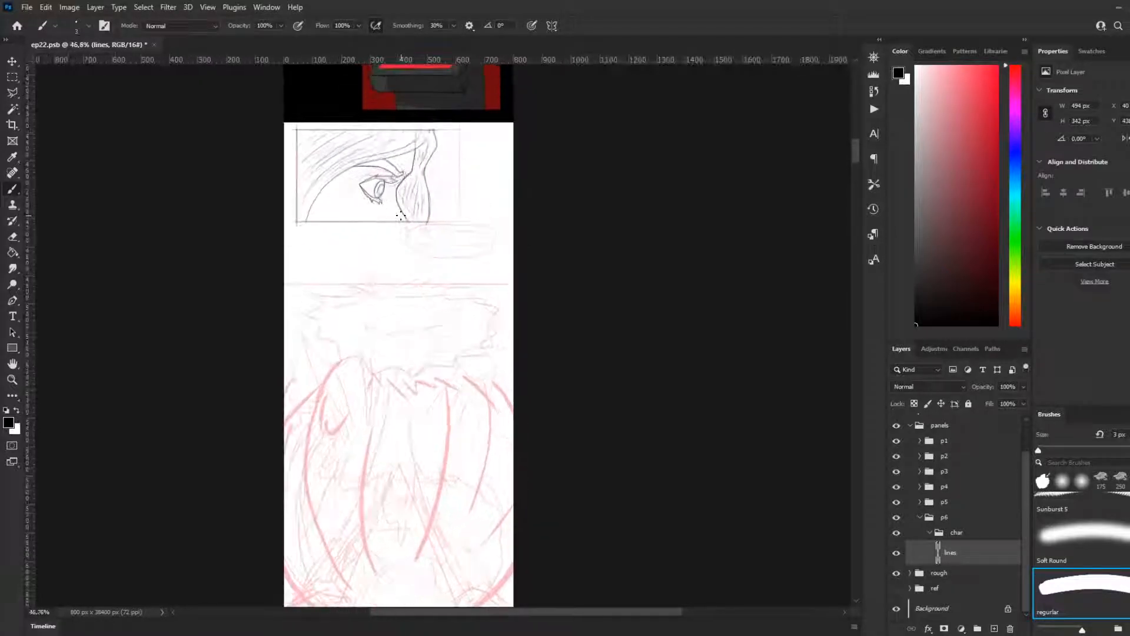
pyautogui.scroll(1, 418, 201)
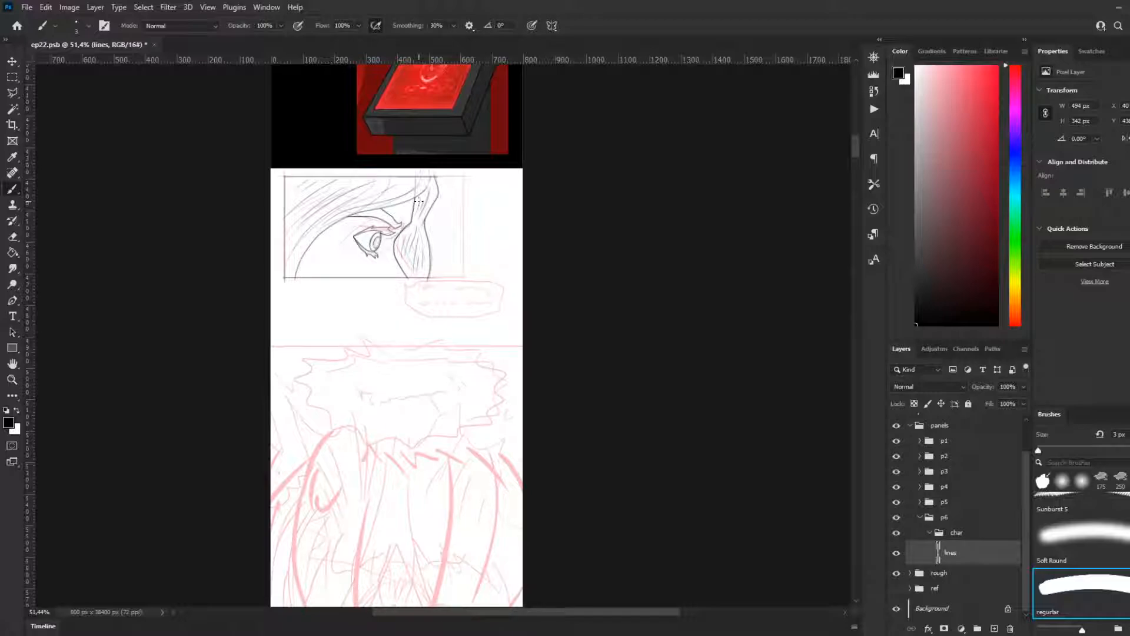
# Step: Examine the rough panels below the eye close-up: the leaping figure, the two faces and the round close-up
pyautogui.scroll(1, 525, 232)
pyautogui.scroll(2, 497, 308)
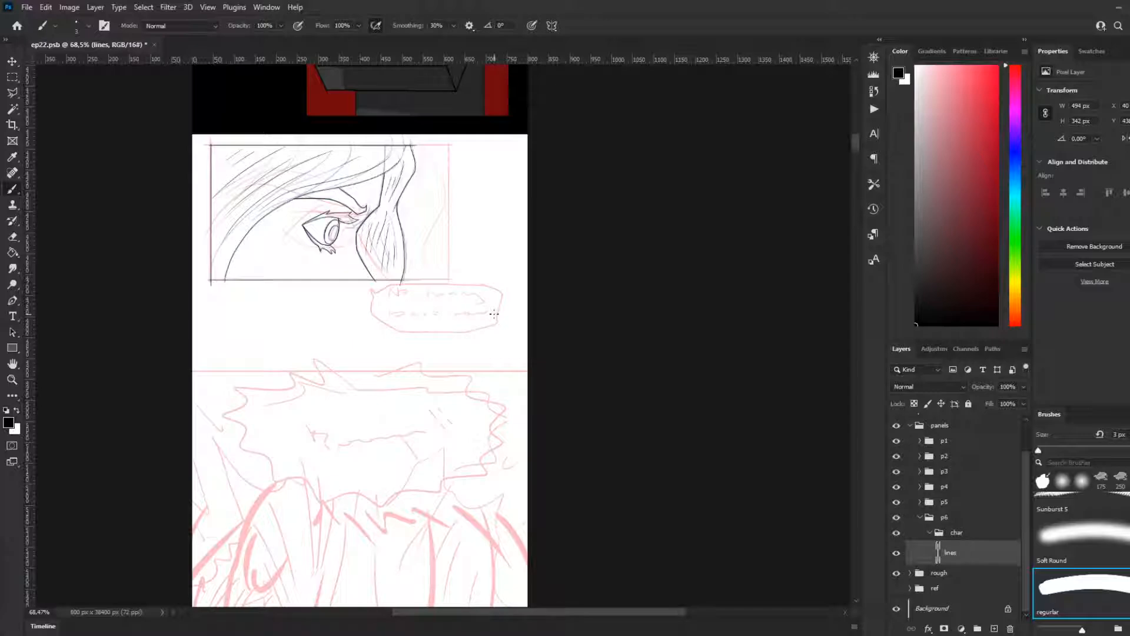
pyautogui.scroll(-5, 489, 450)
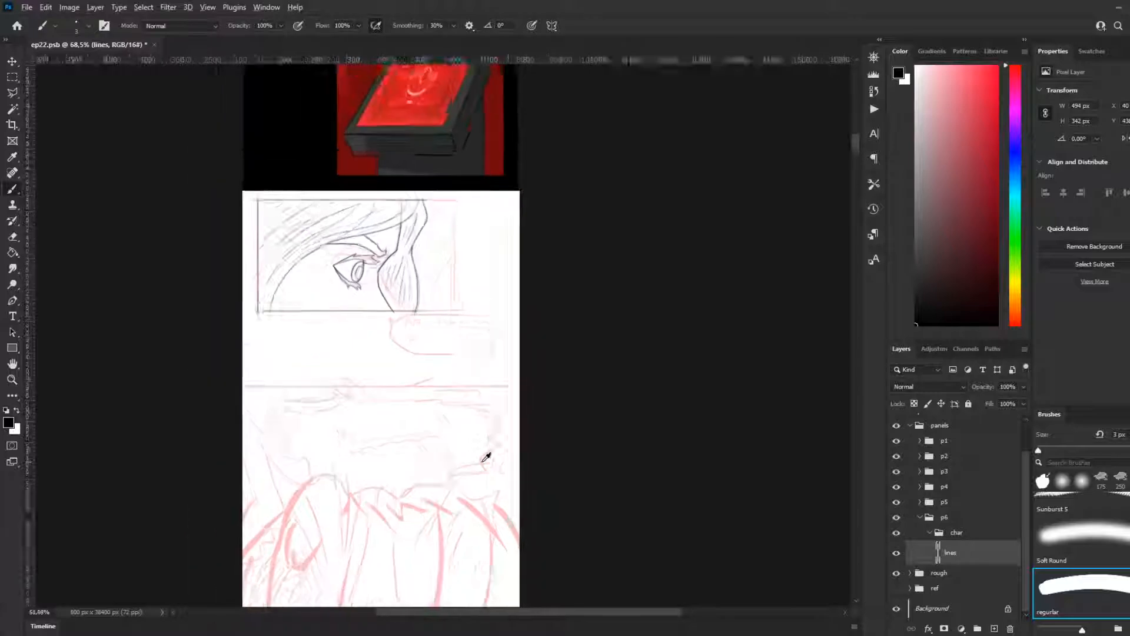
pyautogui.moveTo(855, 163)
pyautogui.mouseDown()
pyautogui.moveTo(839, 214)
pyautogui.moveTo(836, 188)
pyautogui.moveTo(843, 244)
pyautogui.moveTo(840, 223)
pyautogui.mouseUp()
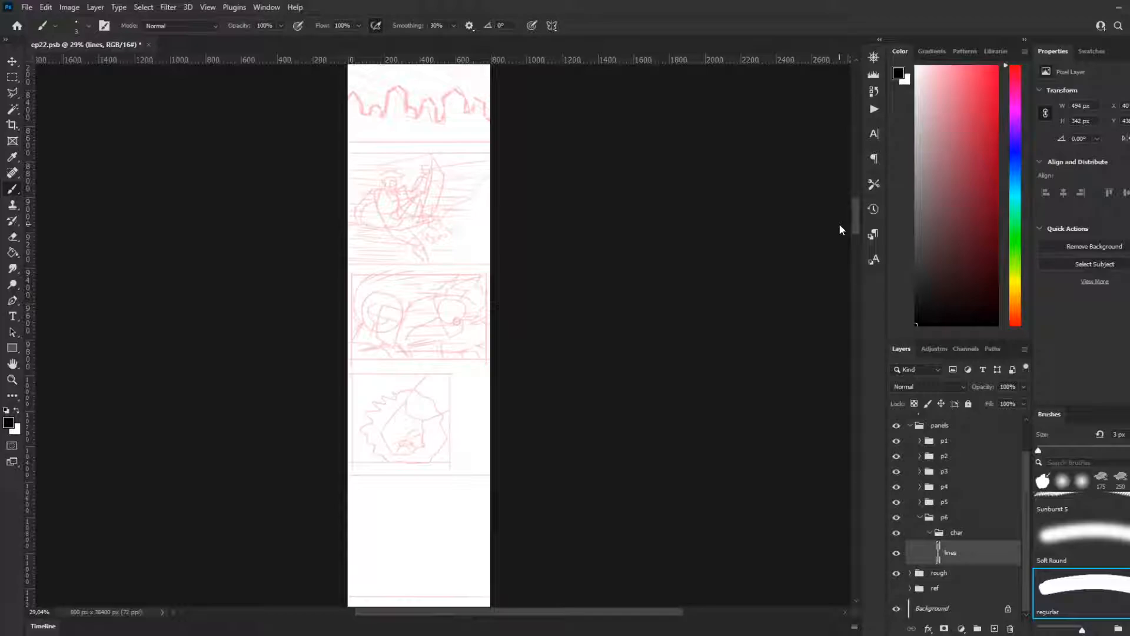
pyautogui.scroll(-1, 840, 225)
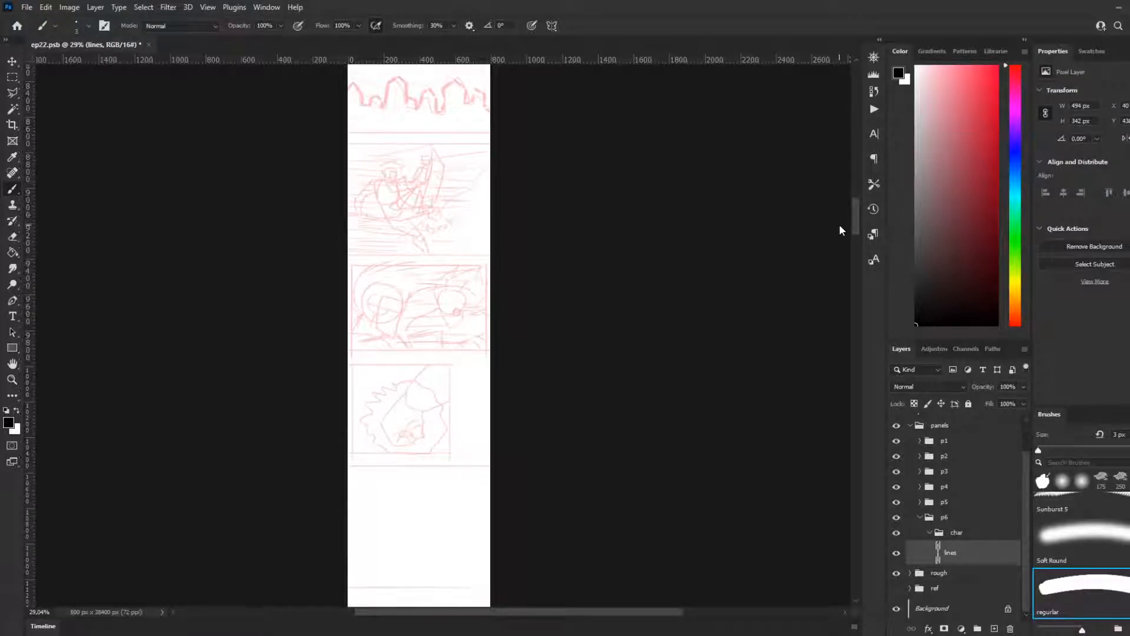
pyautogui.scroll(2, 459, 202)
pyautogui.scroll(5, 404, 228)
pyautogui.scroll(4, 404, 227)
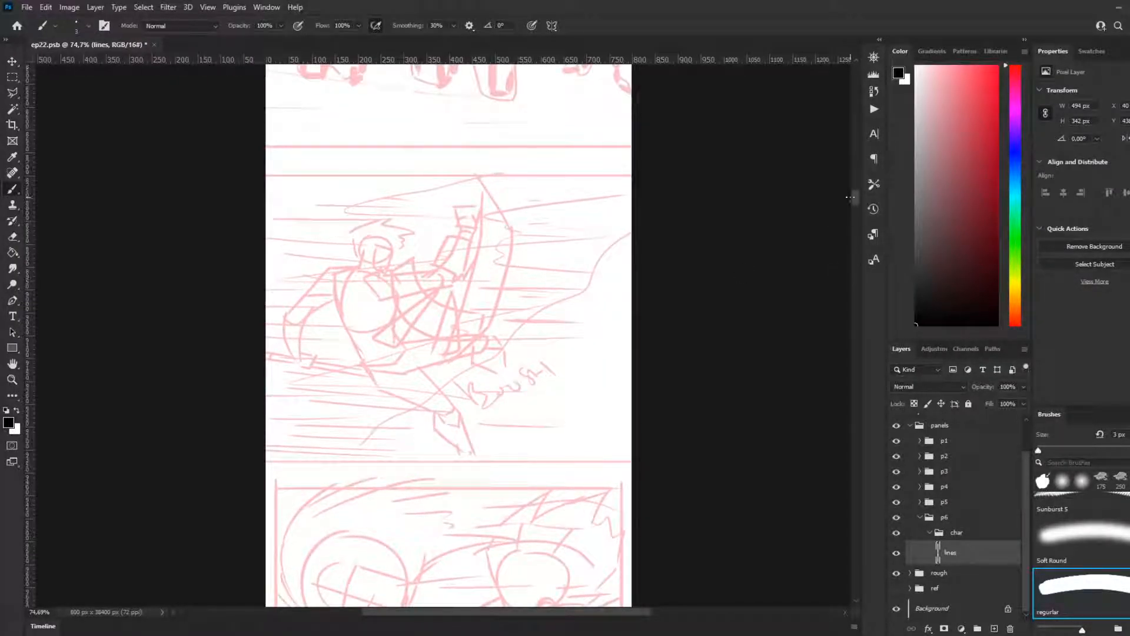
pyautogui.scroll(10, 854, 189)
pyautogui.scroll(-7, 854, 192)
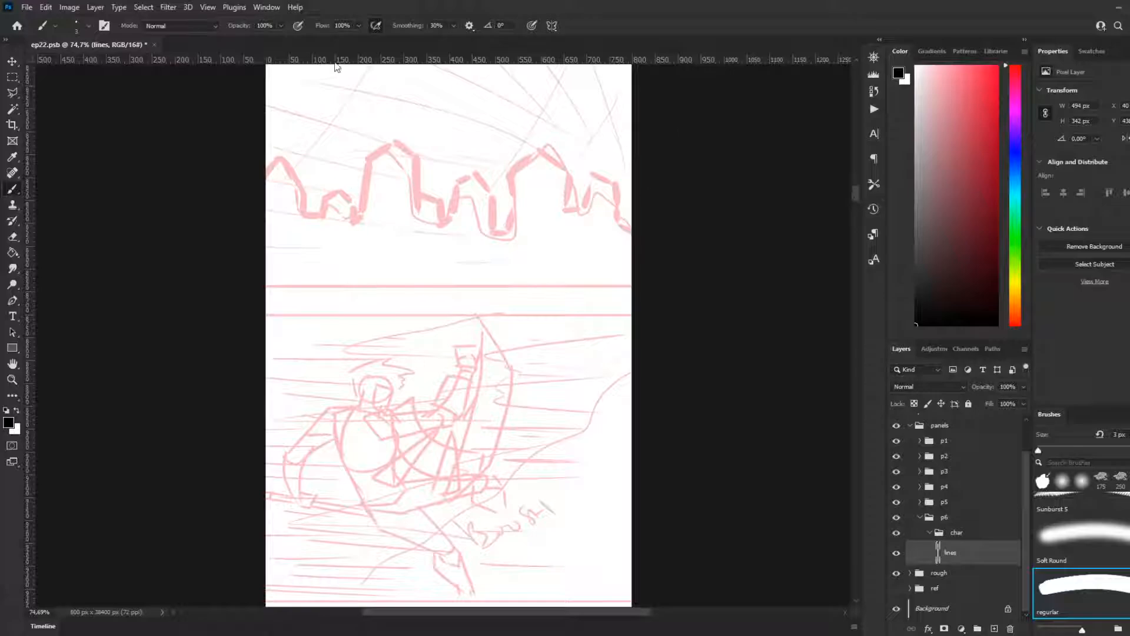
pyautogui.moveTo(860, 195); pyautogui.dragTo(859, 204)
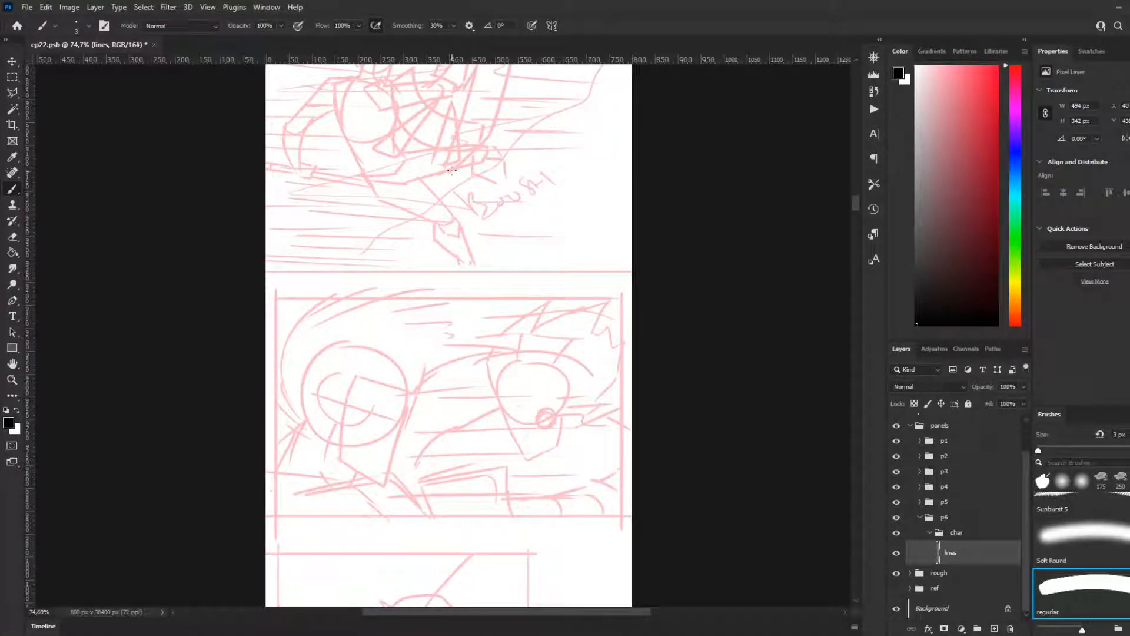
pyautogui.scroll(2, 404, 198)
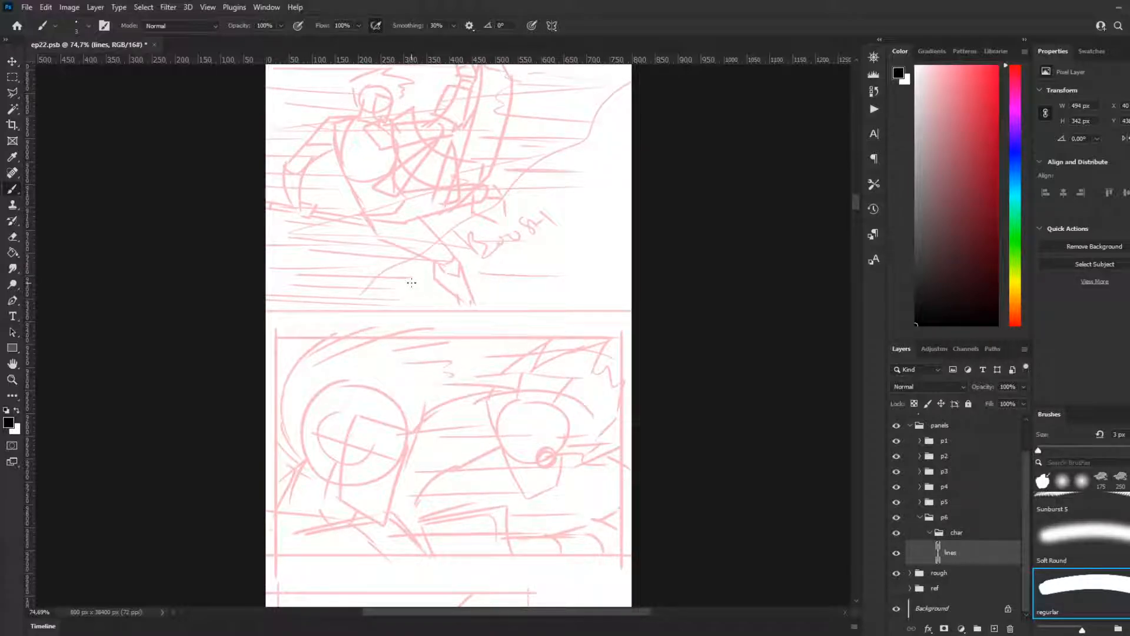
pyautogui.scroll(-8, 411, 283)
pyautogui.scroll(-4, 562, 411)
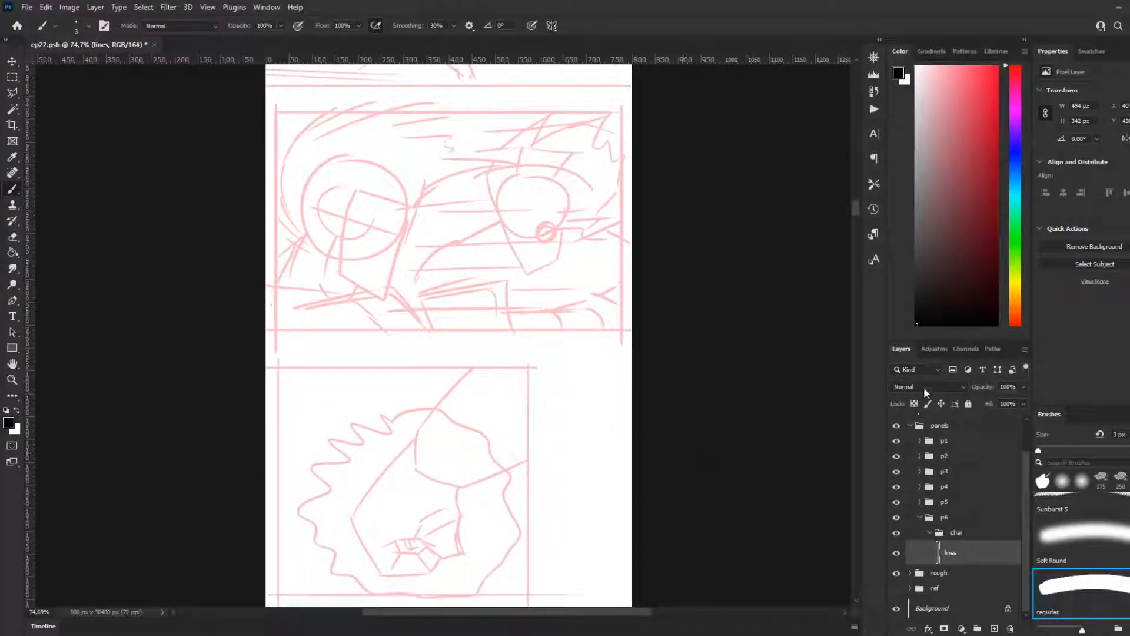
pyautogui.scroll(5, 825, 336)
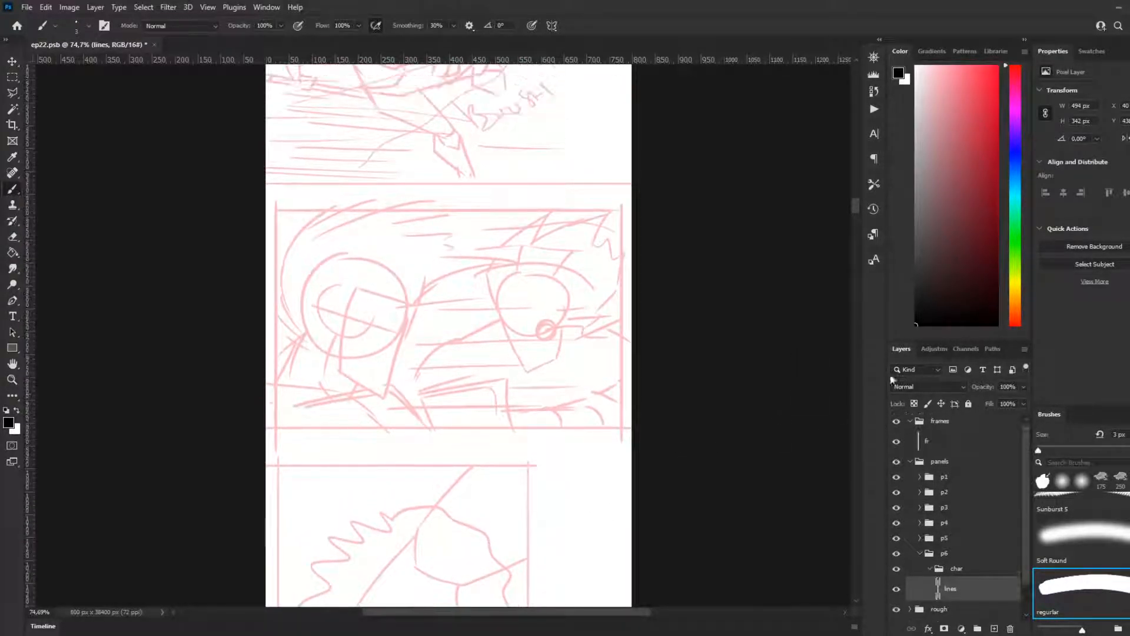
# Step: Switch to the Paint Bucket with the light yellow swatch from the favs group as foreground colour for the eye panel
pyautogui.moveTo(857, 207); pyautogui.dragTo(861, 147)
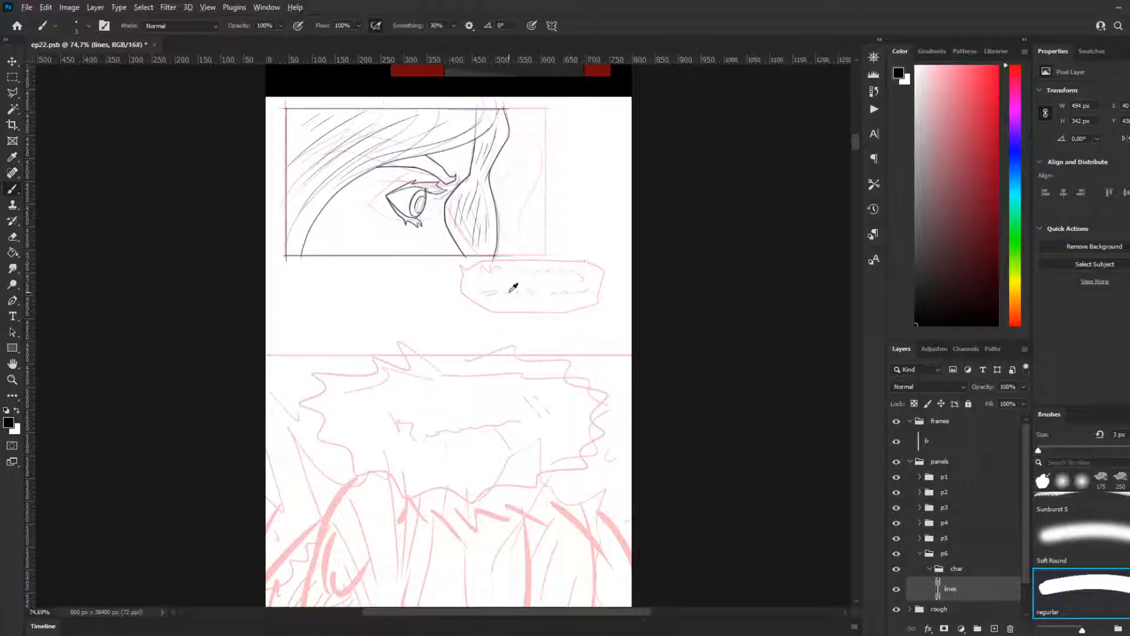
pyautogui.scroll(-3, 518, 292)
pyautogui.moveTo(855, 152)
pyautogui.mouseDown()
pyautogui.moveTo(858, 196)
pyautogui.moveTo(856, 150)
pyautogui.mouseUp()
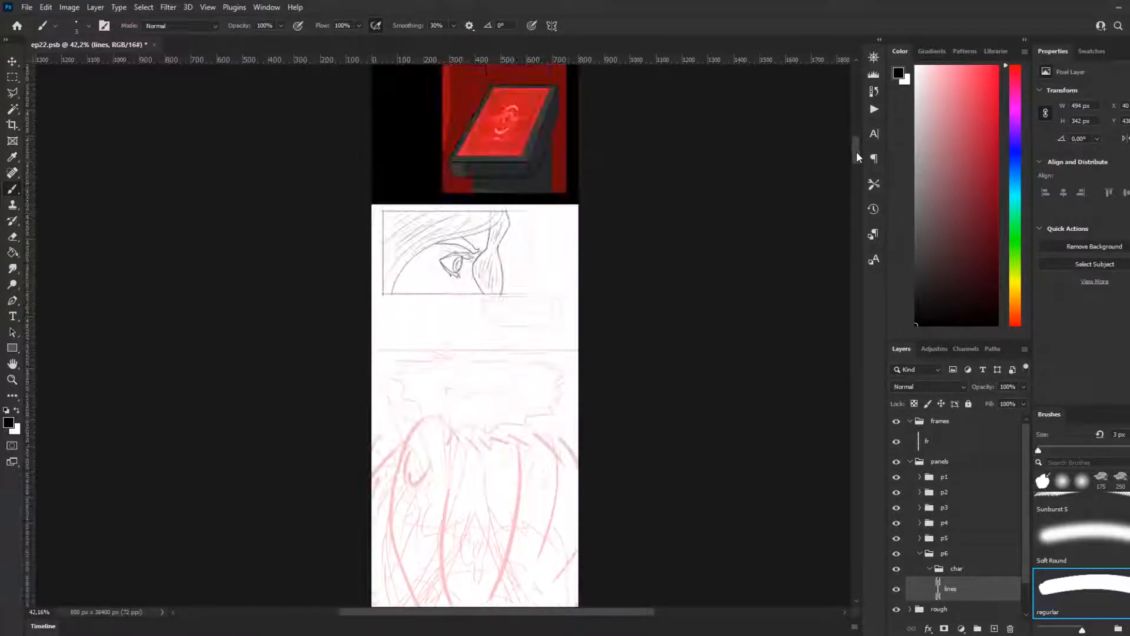
pyautogui.scroll(5, 547, 318)
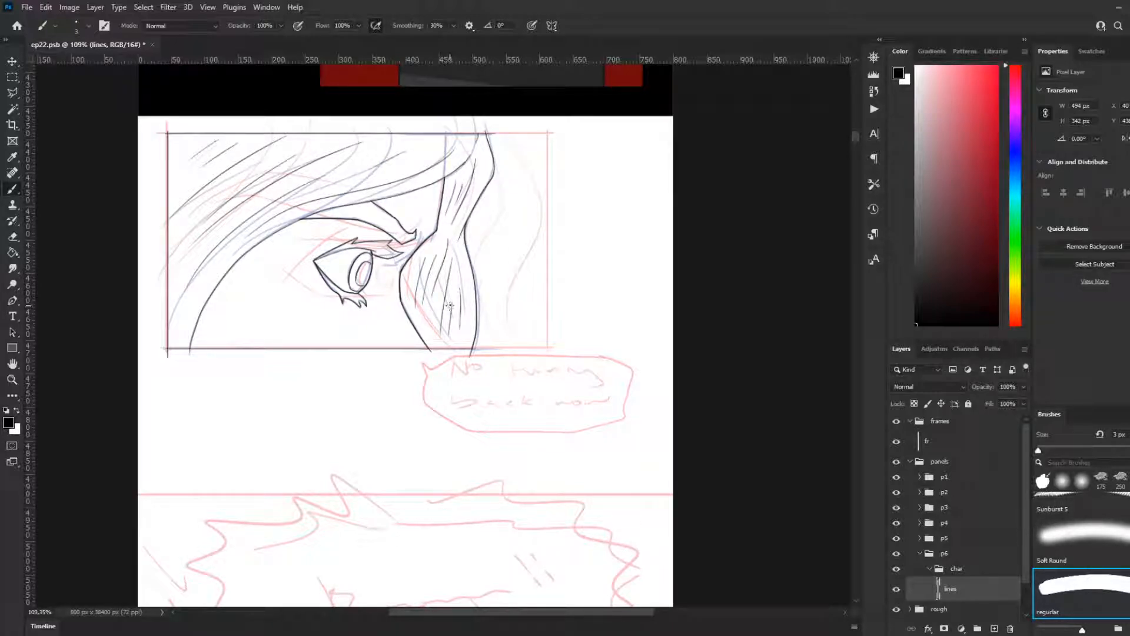
pyautogui.click(1018, 284)
pyautogui.click(997, 66)
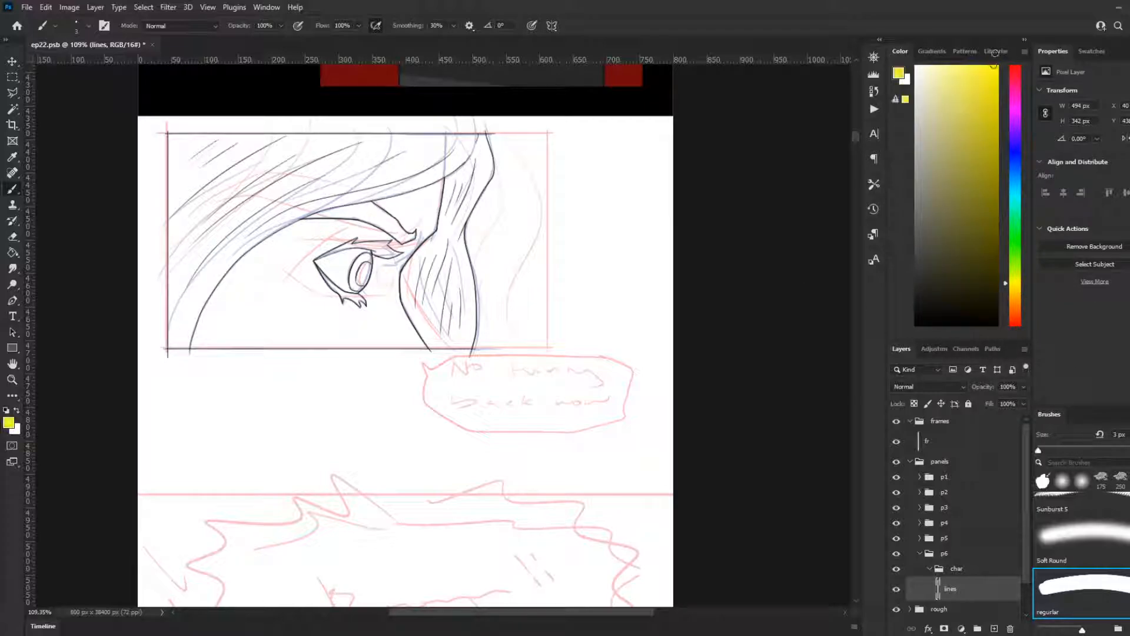
pyautogui.click(1092, 51)
pyautogui.click(1055, 291)
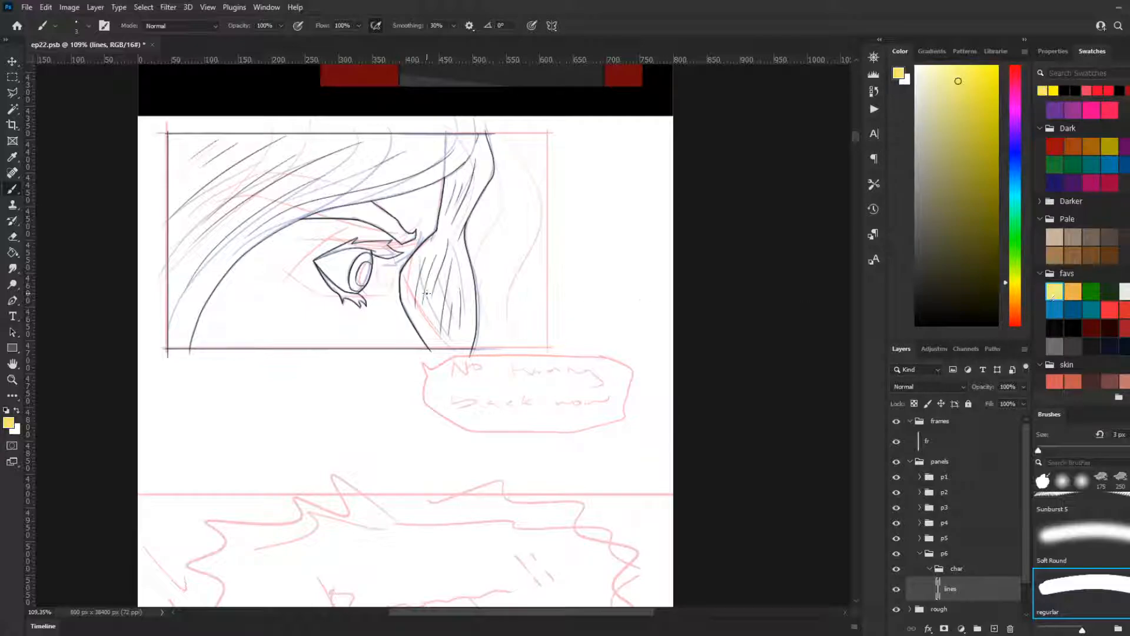
pyautogui.press('g')
# Step: Try filling the hair of the eye panel with light yellow directly on the lines layer
pyautogui.click(399, 168)
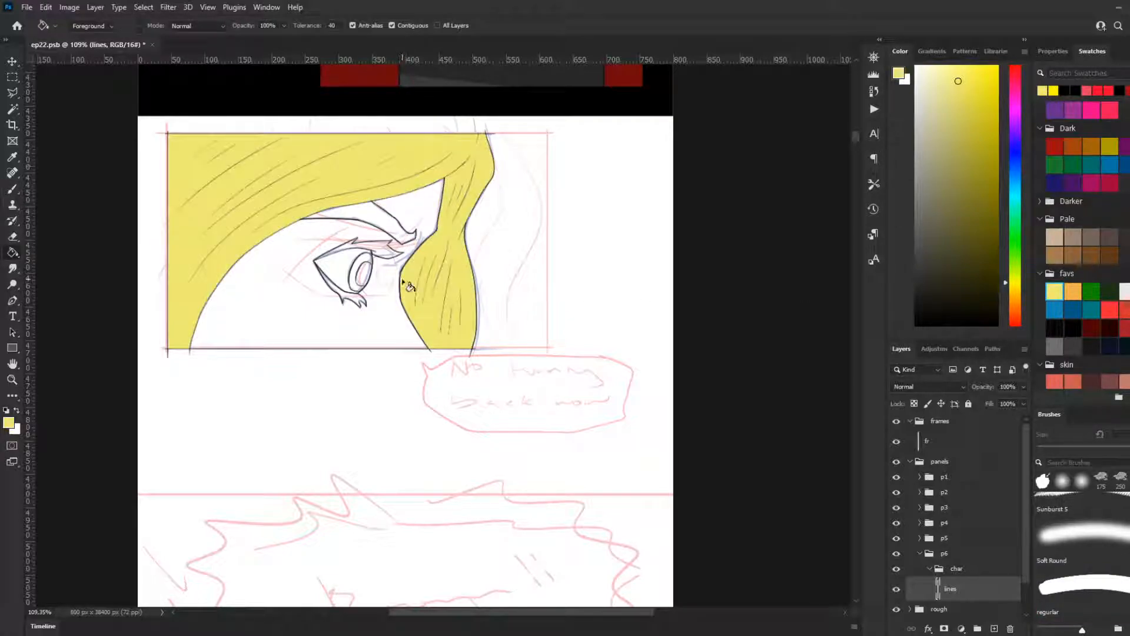
pyautogui.hotkey('ctrl', 'z')
# Step: Duplicate panel 6's lines layer, place the copy beneath the original and rename it "fill"
pyautogui.scroll(-2, 922, 559)
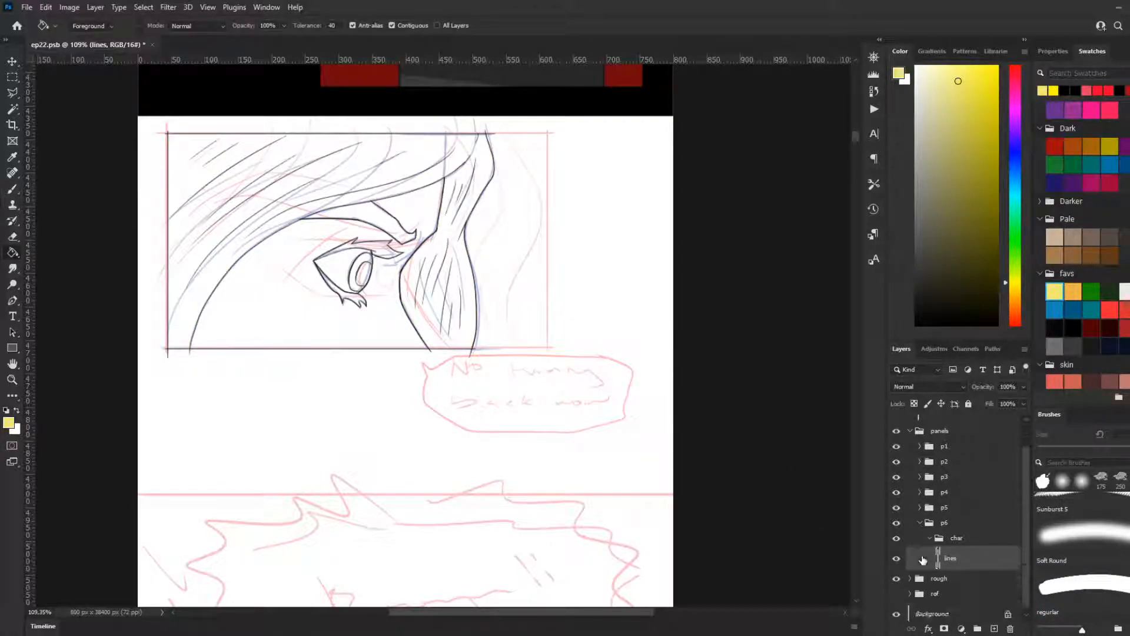
pyautogui.rightClick(964, 558)
pyautogui.click(1011, 104)
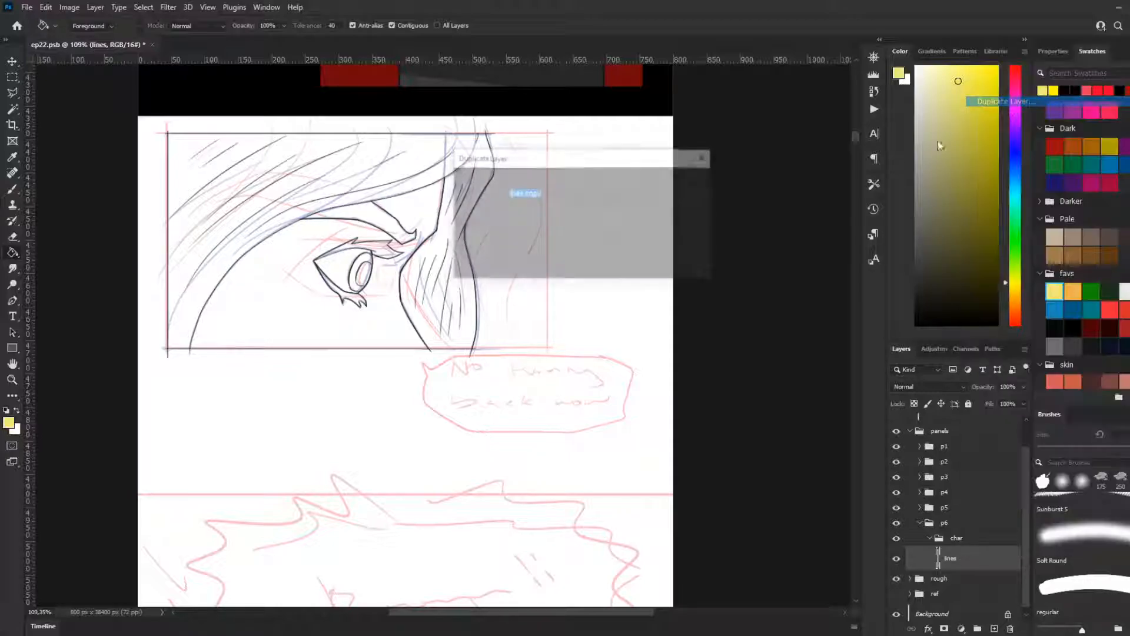
pyautogui.click(683, 181)
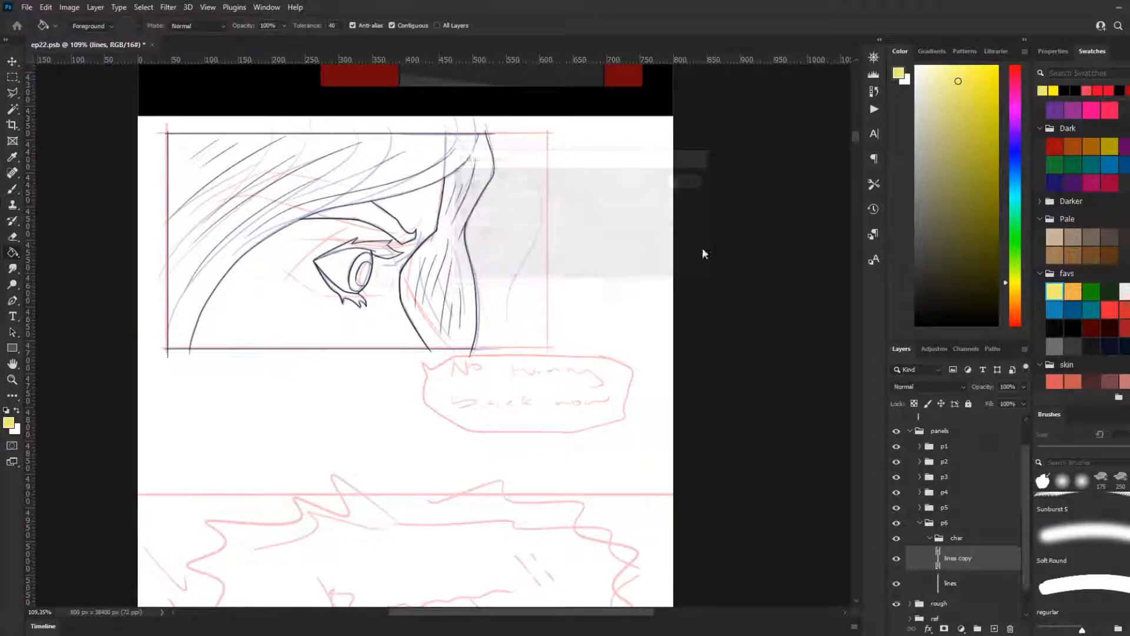
pyautogui.doubleClick(961, 585)
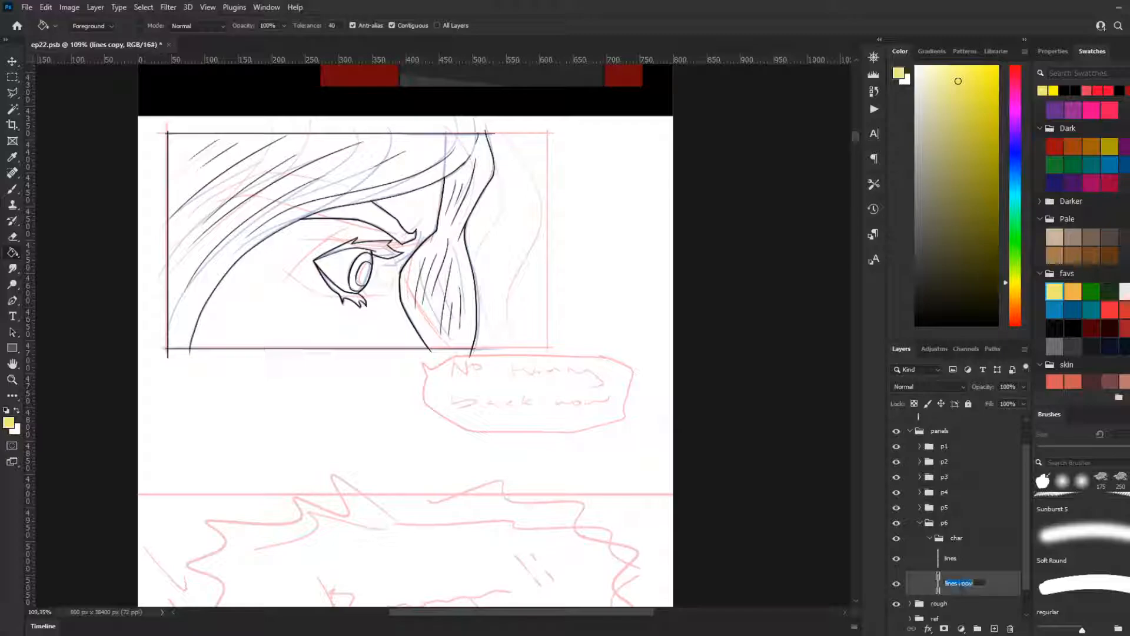
pyautogui.write('fl')
pyautogui.write('ll')
pyautogui.press('Return')
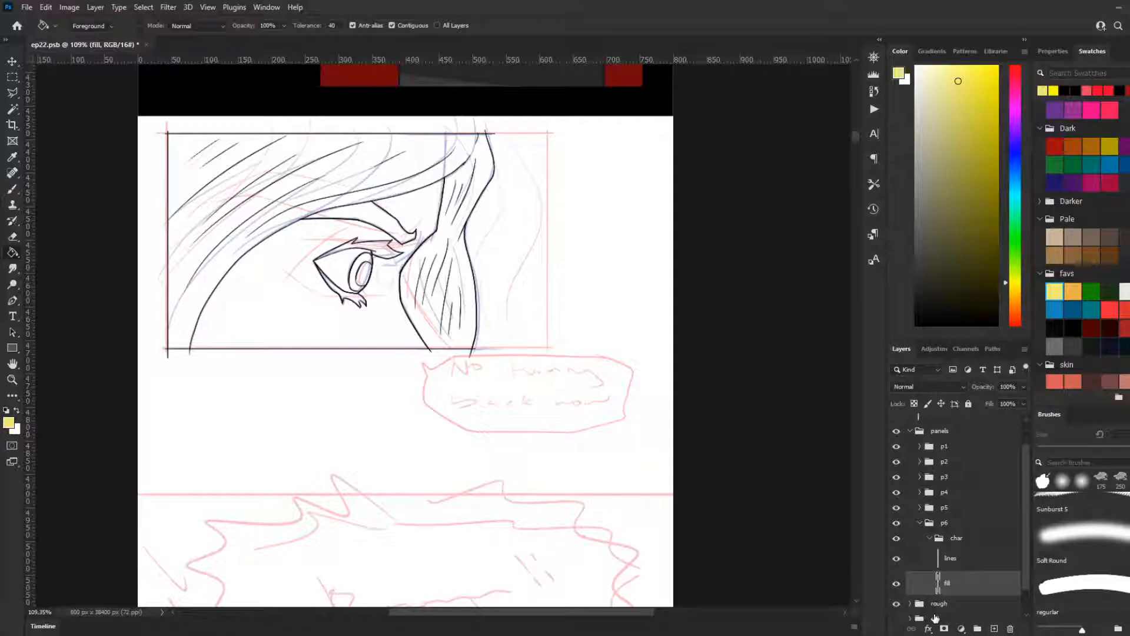
# Step: Examine the finished first panel of the blonde elf as a reference for hair, skin and eye colouring
pyautogui.scroll(-6, 543, 429)
pyautogui.scroll(-3, 516, 313)
pyautogui.moveTo(856, 163); pyautogui.dragTo(844, 110)
pyautogui.scroll(10, 505, 285)
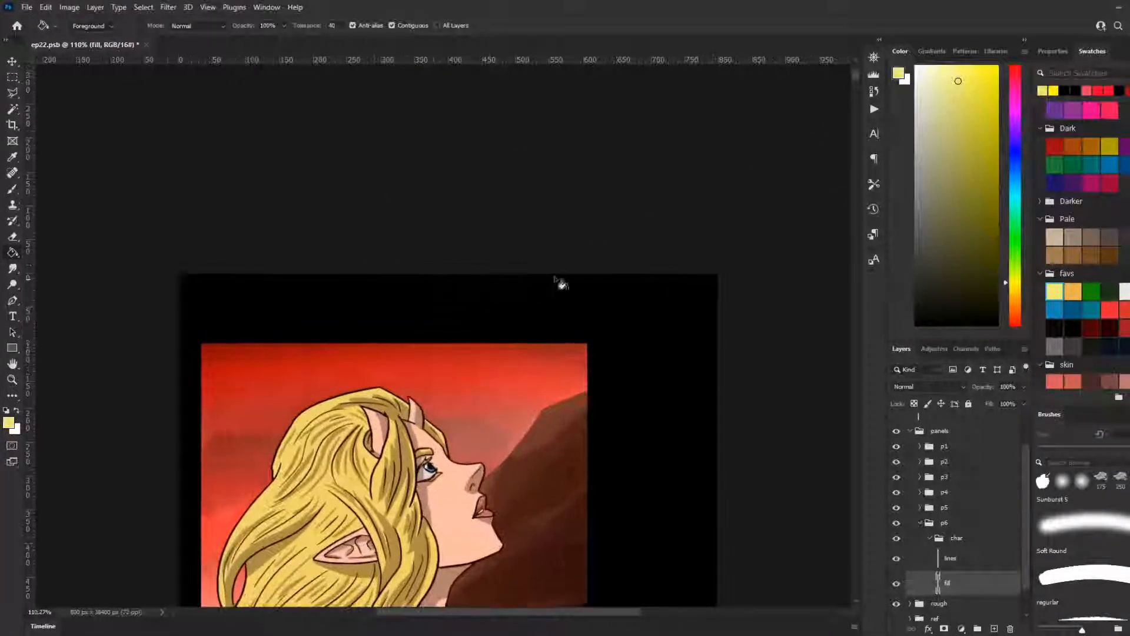
pyautogui.scroll(-5, 652, 241)
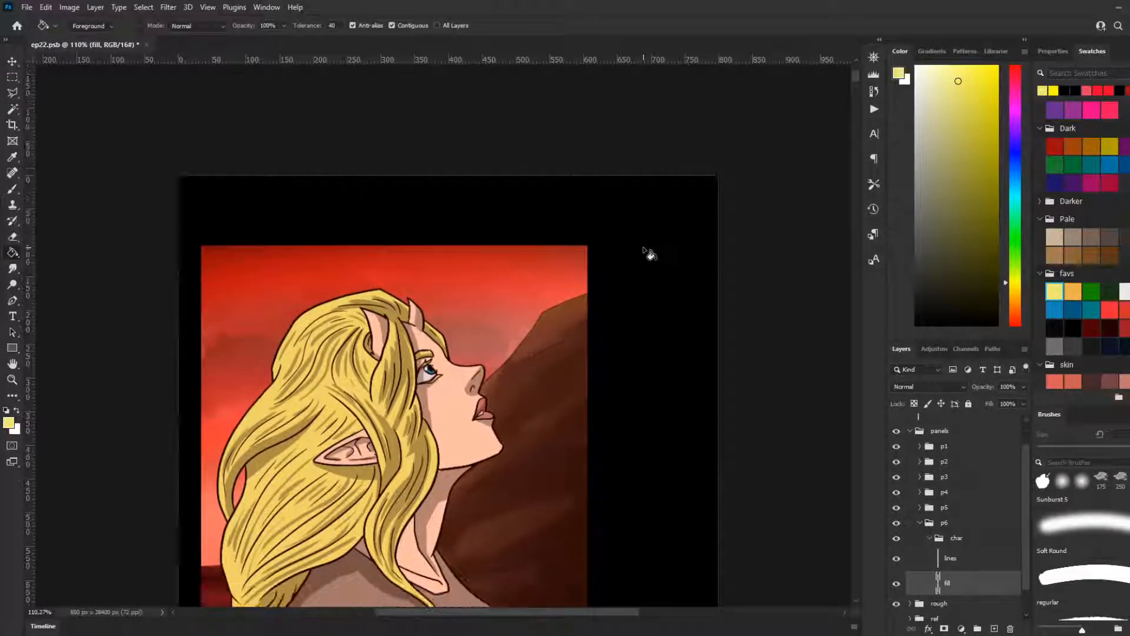
pyautogui.scroll(-5, 650, 253)
pyautogui.scroll(-2, 753, 194)
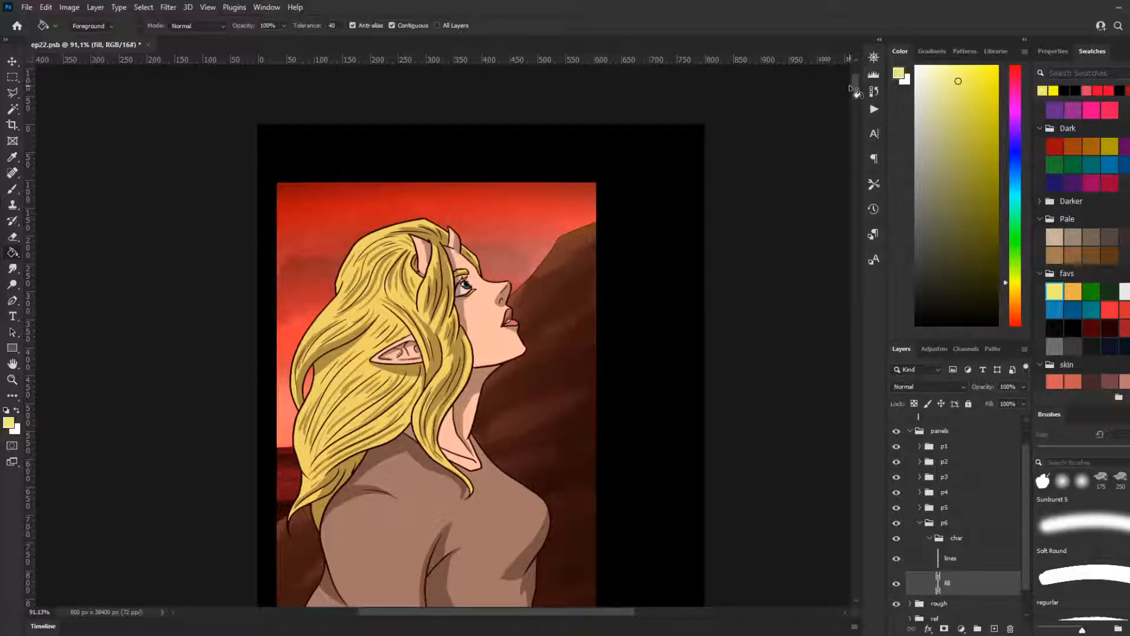
pyautogui.moveTo(854, 88)
pyautogui.mouseDown()
pyautogui.moveTo(849, 96)
pyautogui.moveTo(847, 84)
pyautogui.mouseUp()
pyautogui.scroll(-1, 845, 83)
pyautogui.scroll(1, 478, 250)
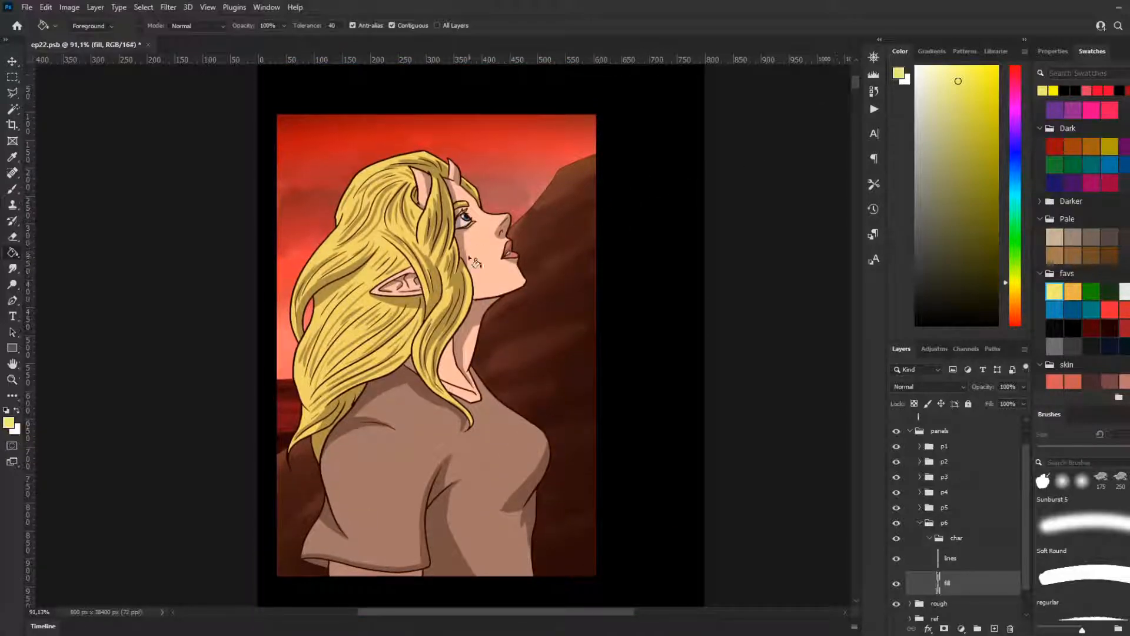
pyautogui.scroll(2, 516, 218)
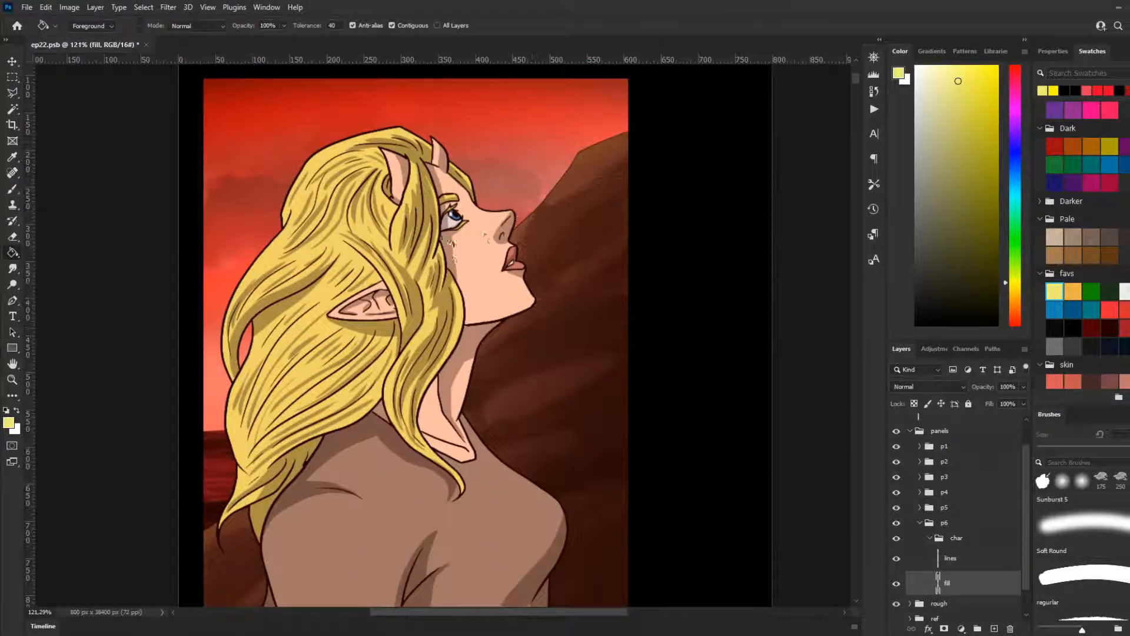
pyautogui.scroll(-2, 638, 281)
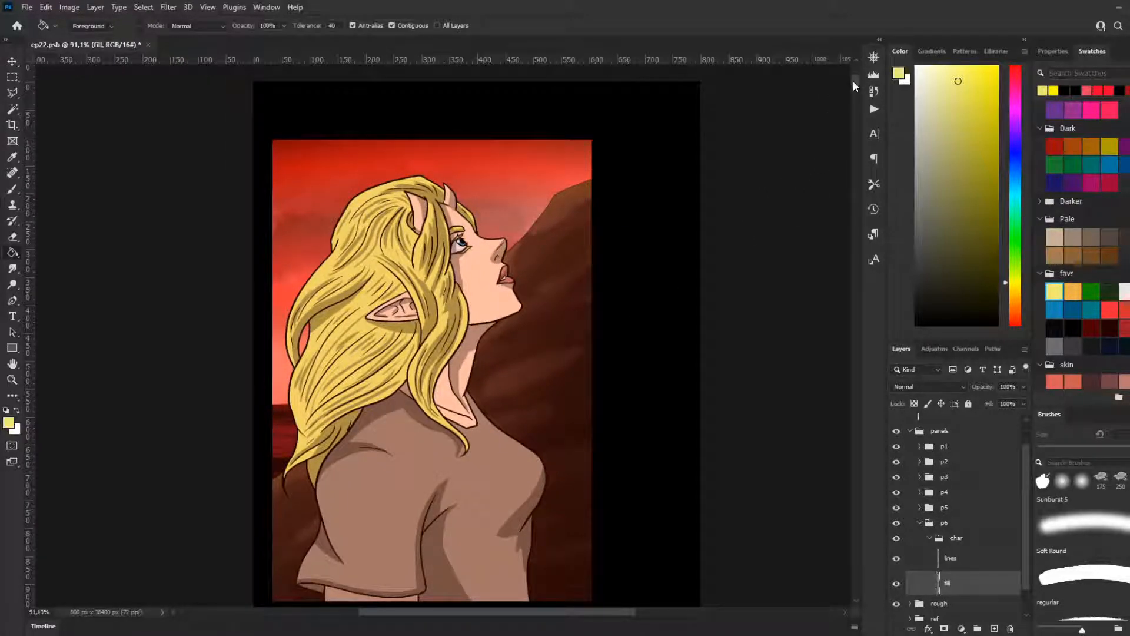
pyautogui.scroll(2, 853, 80)
pyautogui.moveTo(851, 80)
pyautogui.mouseDown()
pyautogui.moveTo(843, 134)
pyautogui.moveTo(847, 86)
pyautogui.moveTo(848, 110)
pyautogui.mouseUp()
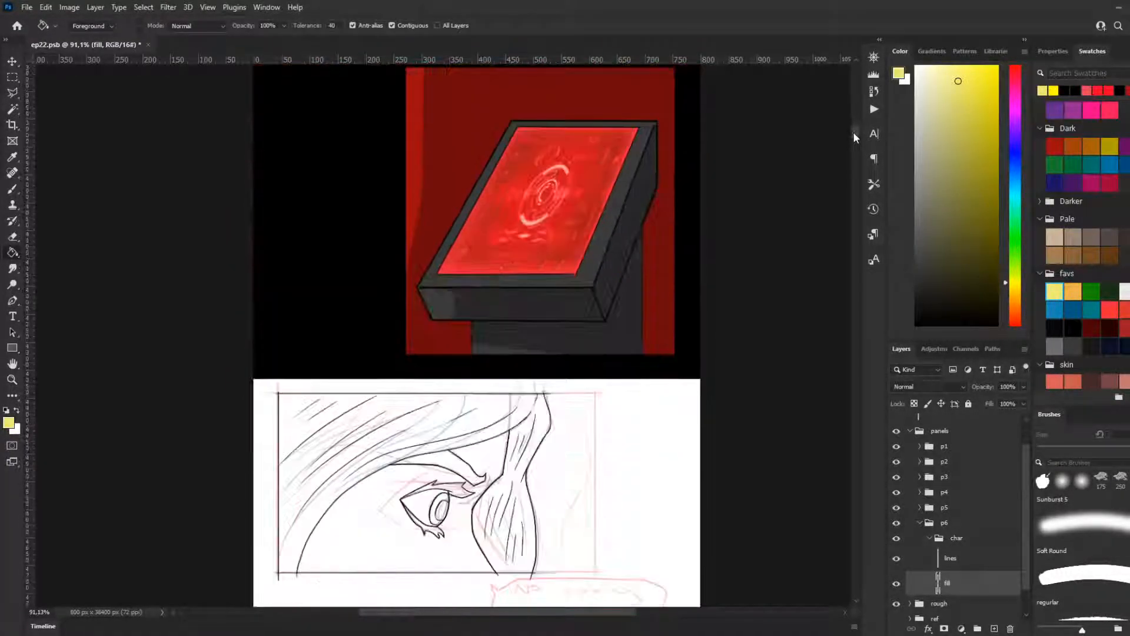
# Step: Add a new layer beneath the fill layer in panel 6's char group and name it "blk"
pyautogui.moveTo(853, 133); pyautogui.dragTo(854, 133)
pyautogui.scroll(5, 455, 434)
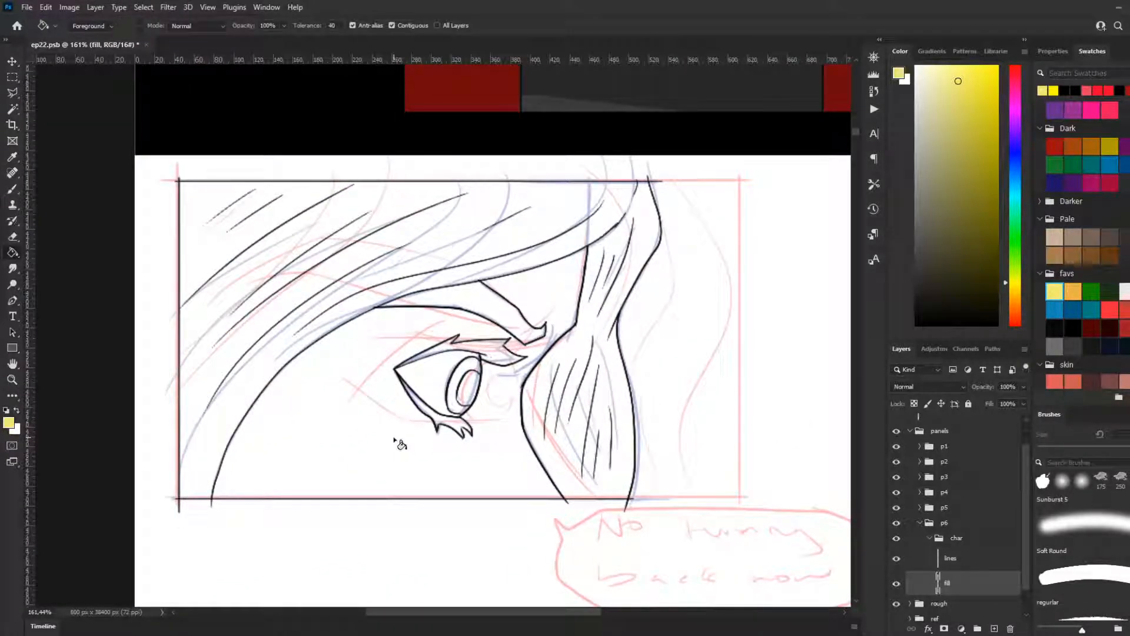
pyautogui.scroll(-3, 515, 377)
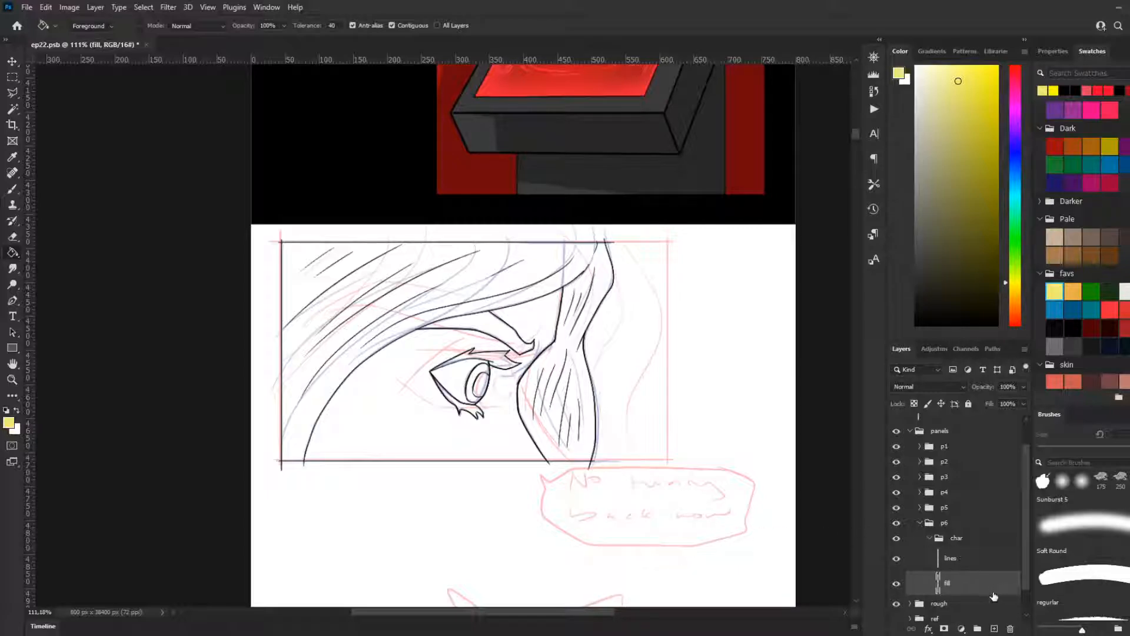
pyautogui.click(995, 629)
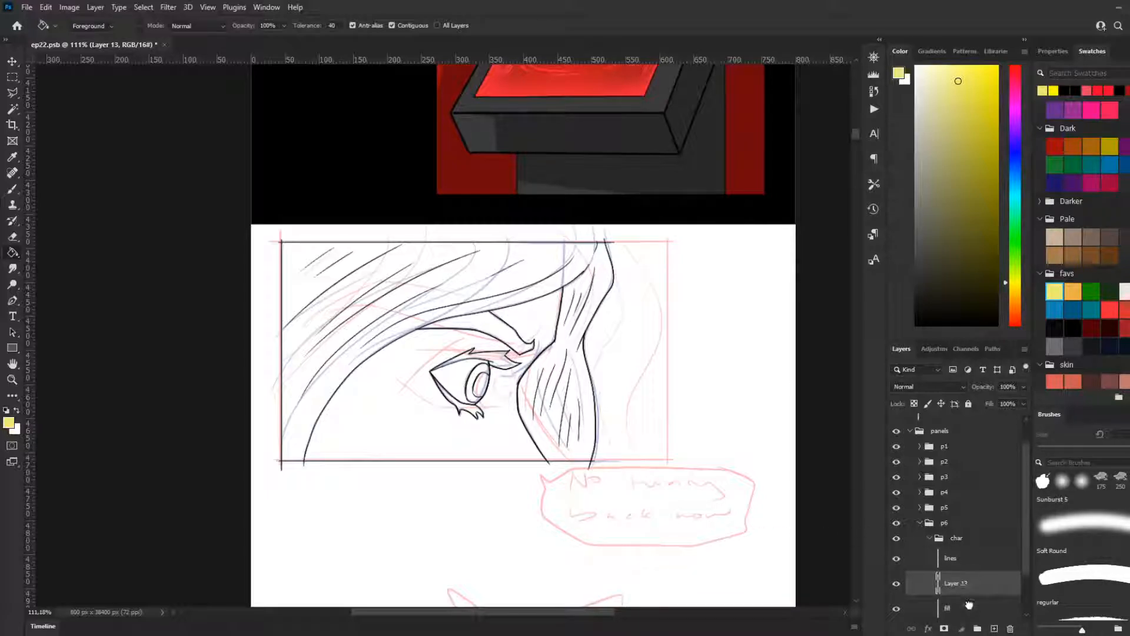
pyautogui.moveTo(946, 559); pyautogui.dragTo(949, 580)
pyautogui.doubleClick(959, 578)
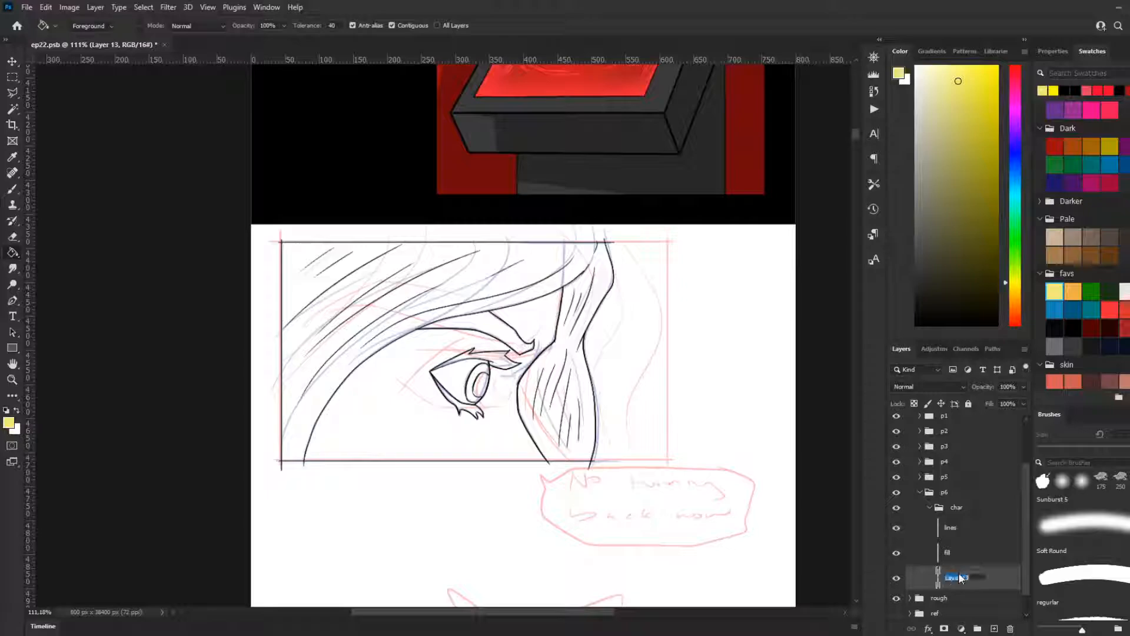
pyautogui.write('blk')
pyautogui.press('Return')
# Step: Try filling the area beneath the eye panel's hair with light yellow on the fill layer
pyautogui.scroll(1, 519, 386)
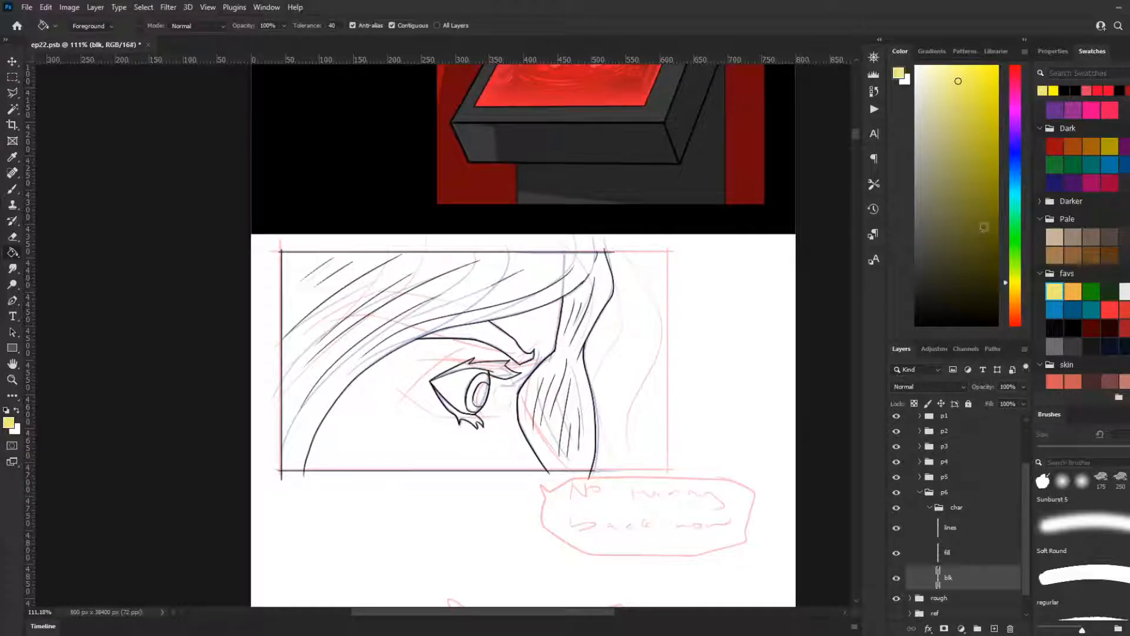
pyautogui.click(1055, 290)
pyautogui.click(954, 560)
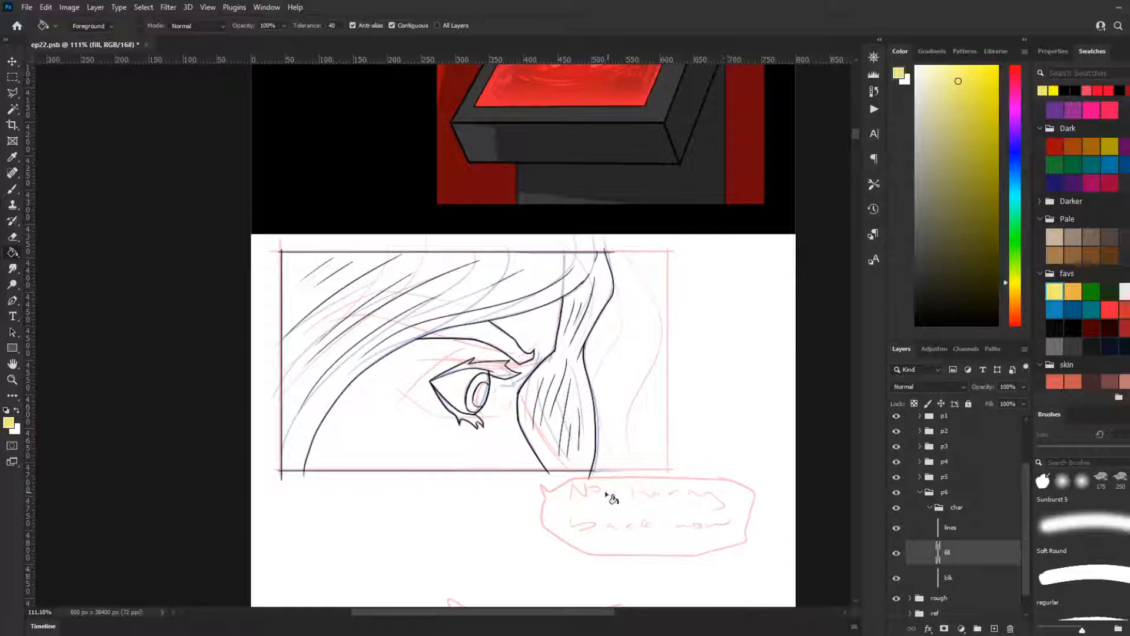
pyautogui.scroll(2, 557, 447)
pyautogui.scroll(2, 553, 415)
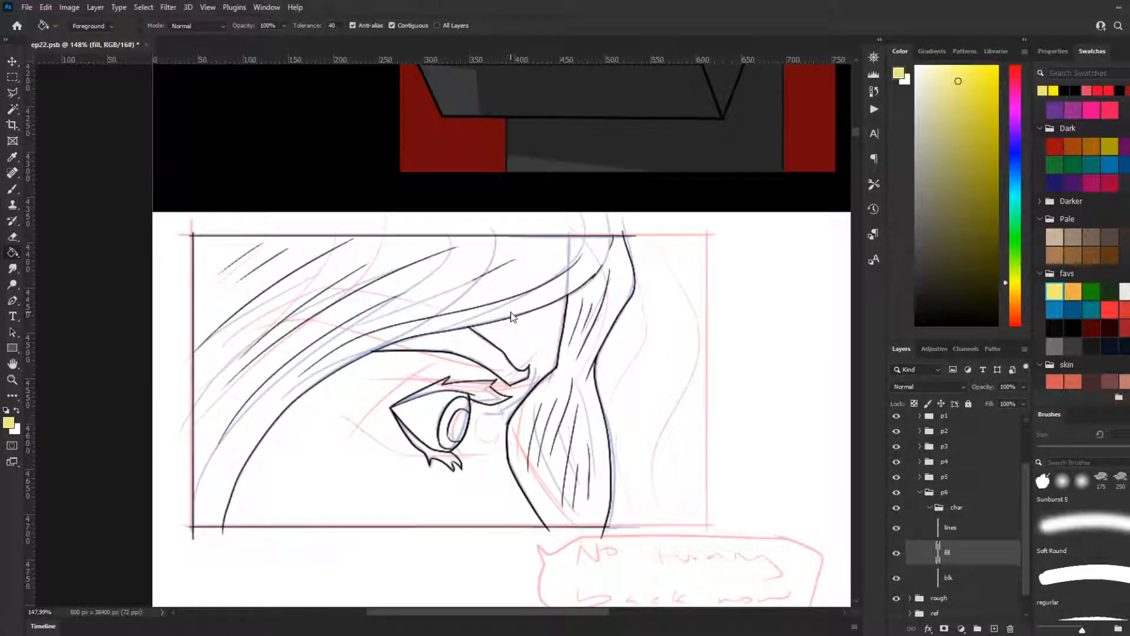
pyautogui.click(512, 311)
pyautogui.hotkey('ctrl', 'z')
pyautogui.scroll(1, 518, 452)
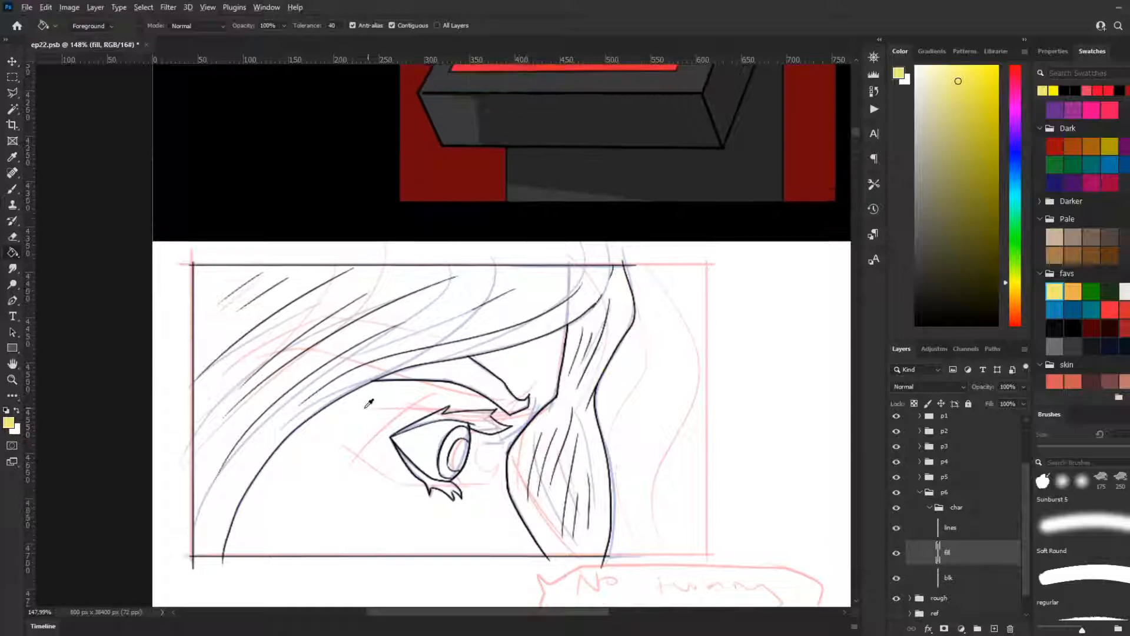
# Step: Try selecting the character's silhouette from the fill layer by inverting a selection of the surrounding area, for use on the blk layer
pyautogui.scroll(1, 369, 403)
pyautogui.press('w')
pyautogui.click(709, 449)
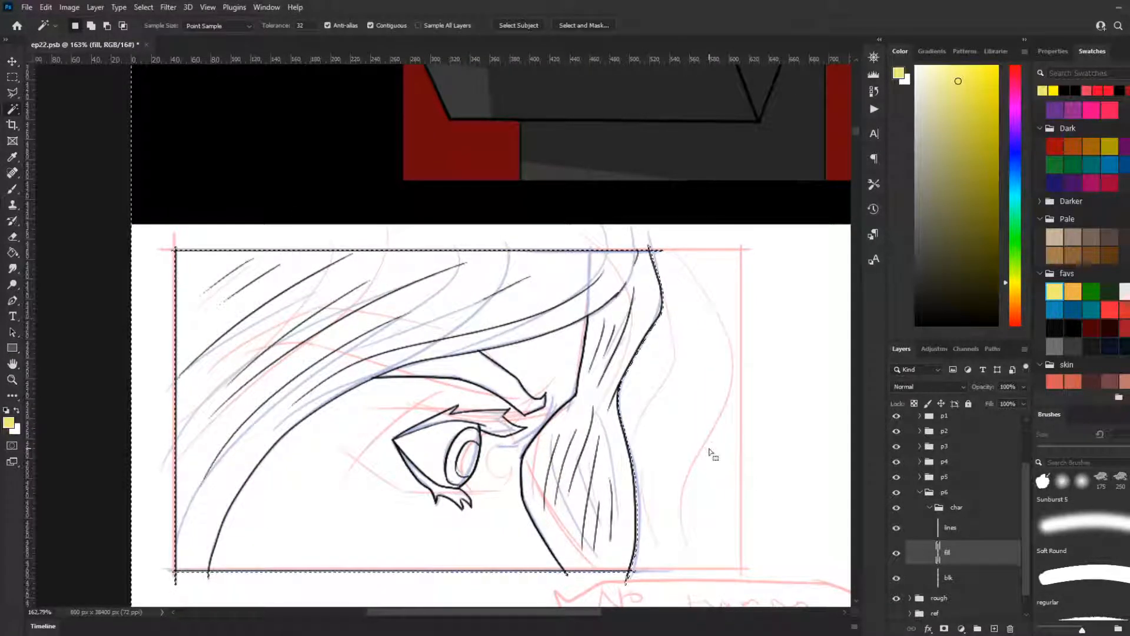
pyautogui.rightClick(686, 441)
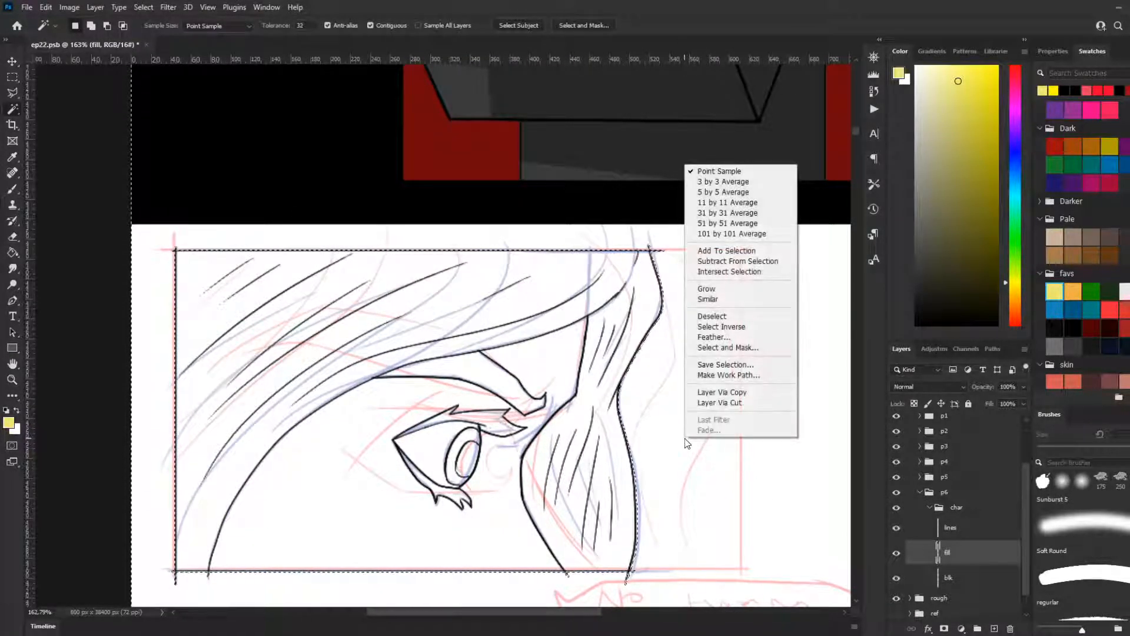
pyautogui.click(743, 327)
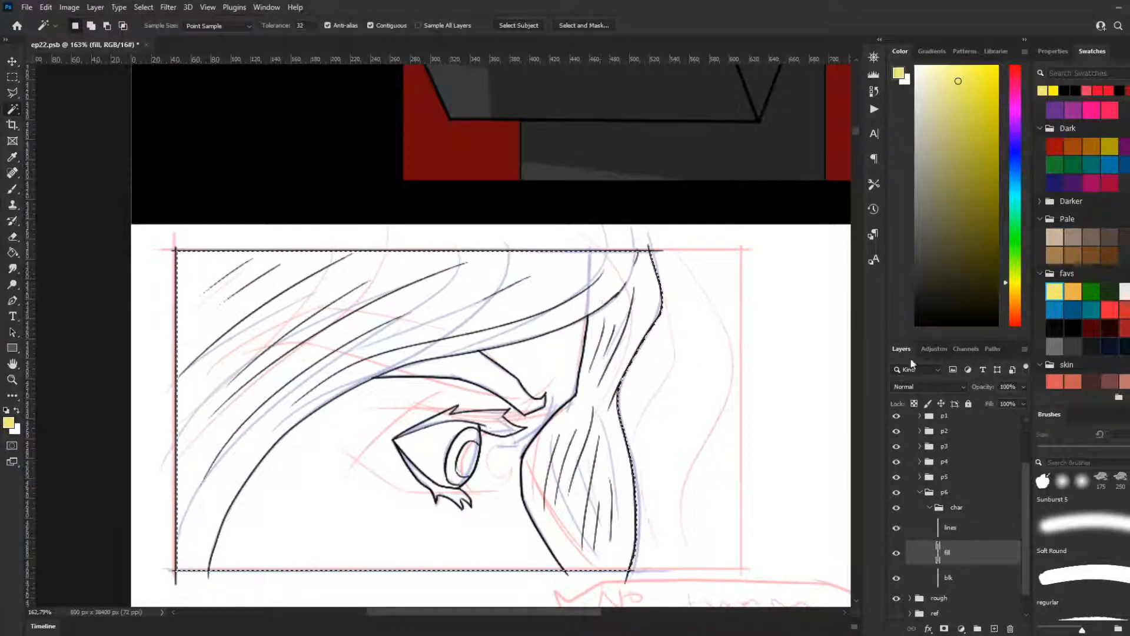
pyautogui.click(951, 577)
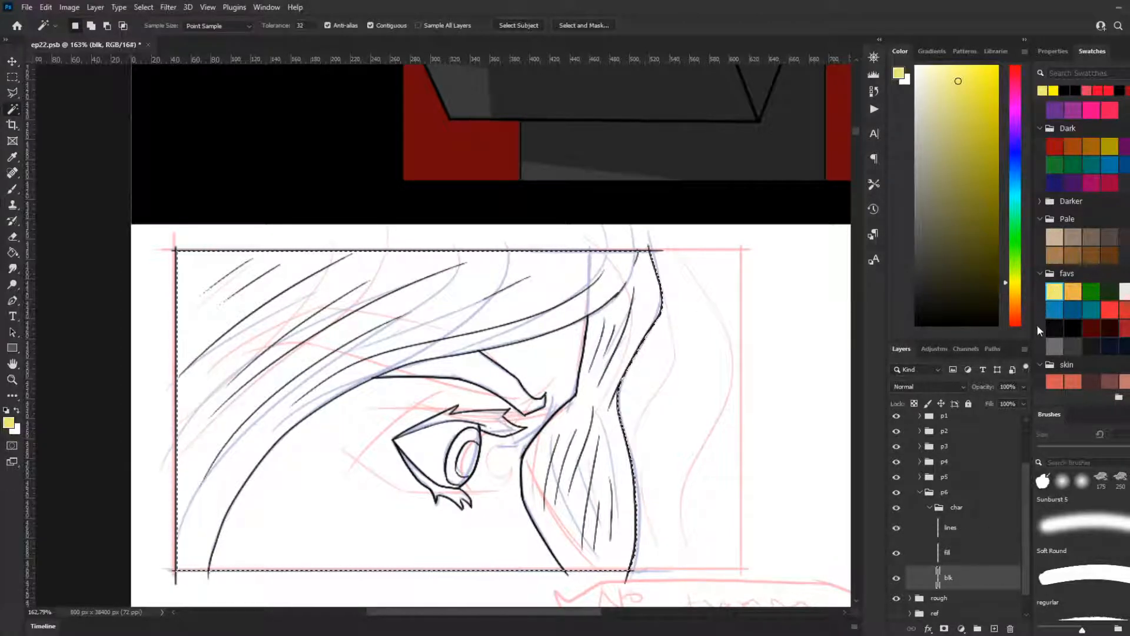
# Step: Fill the character's hair with light yellow on panel 6's fill layer
pyautogui.click(949, 560)
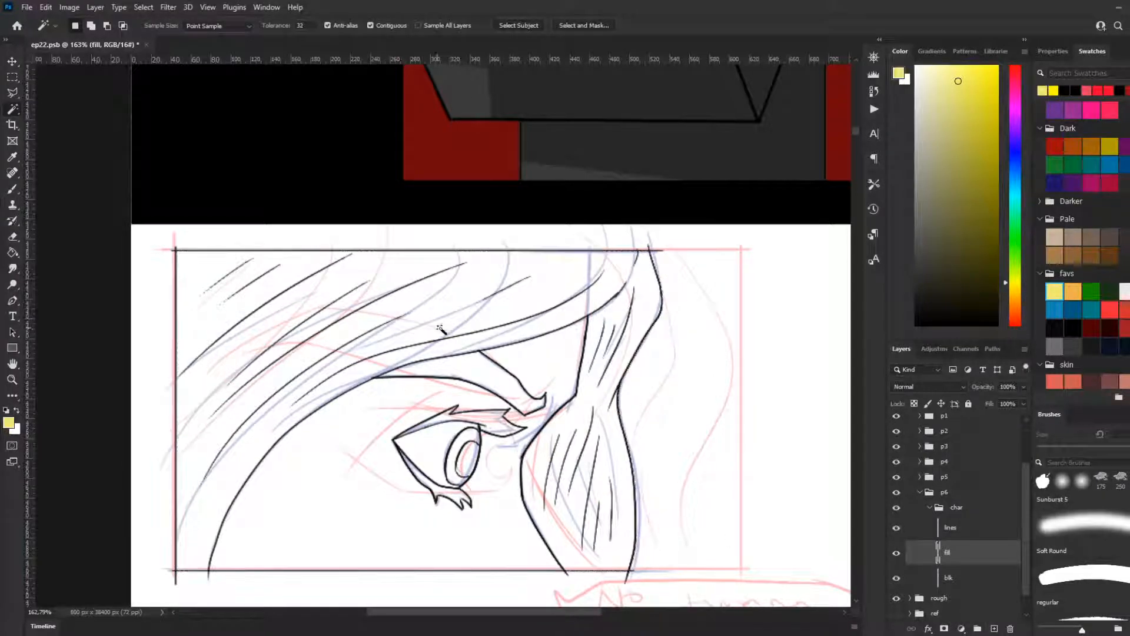
pyautogui.click(12, 192)
pyautogui.hotkey('shift', 'b')
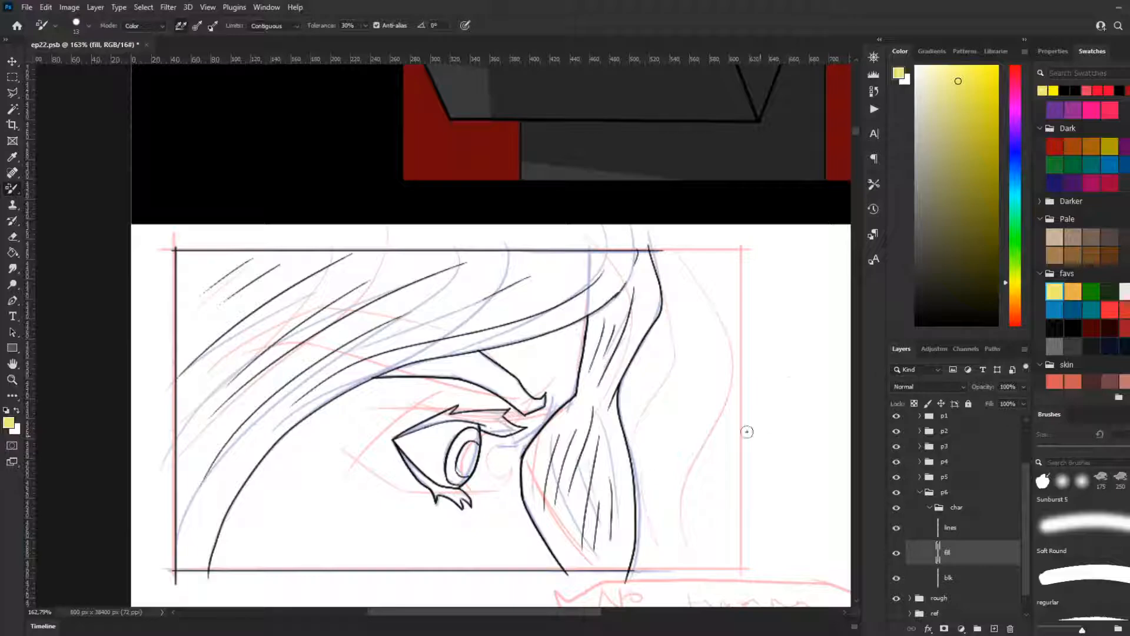
pyautogui.press('g')
pyautogui.click(496, 324)
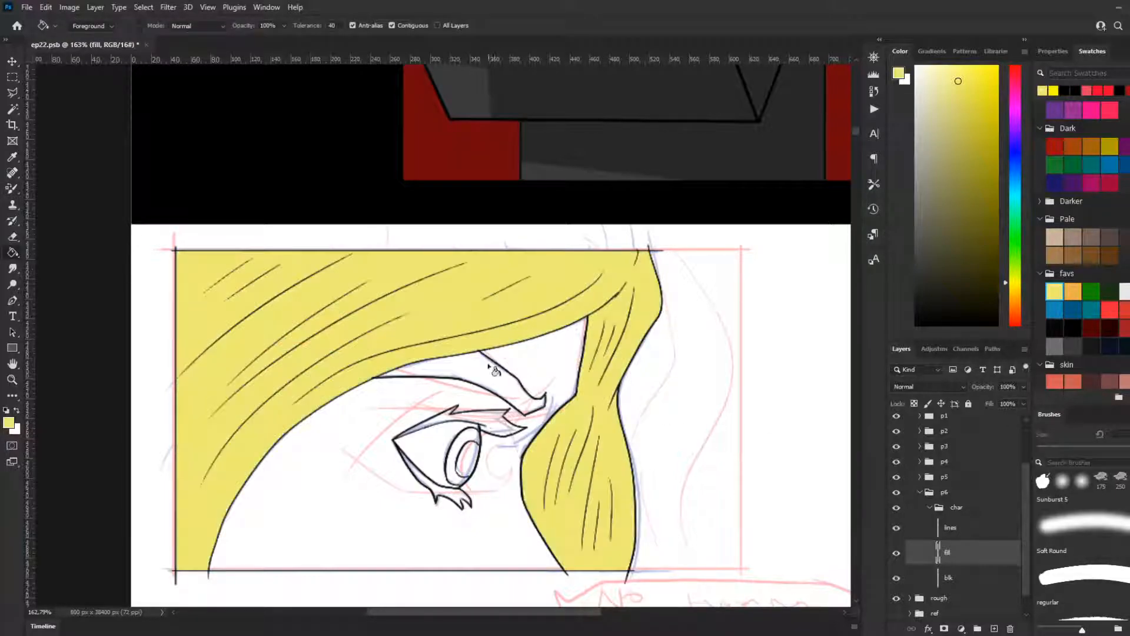
pyautogui.scroll(-1, 495, 421)
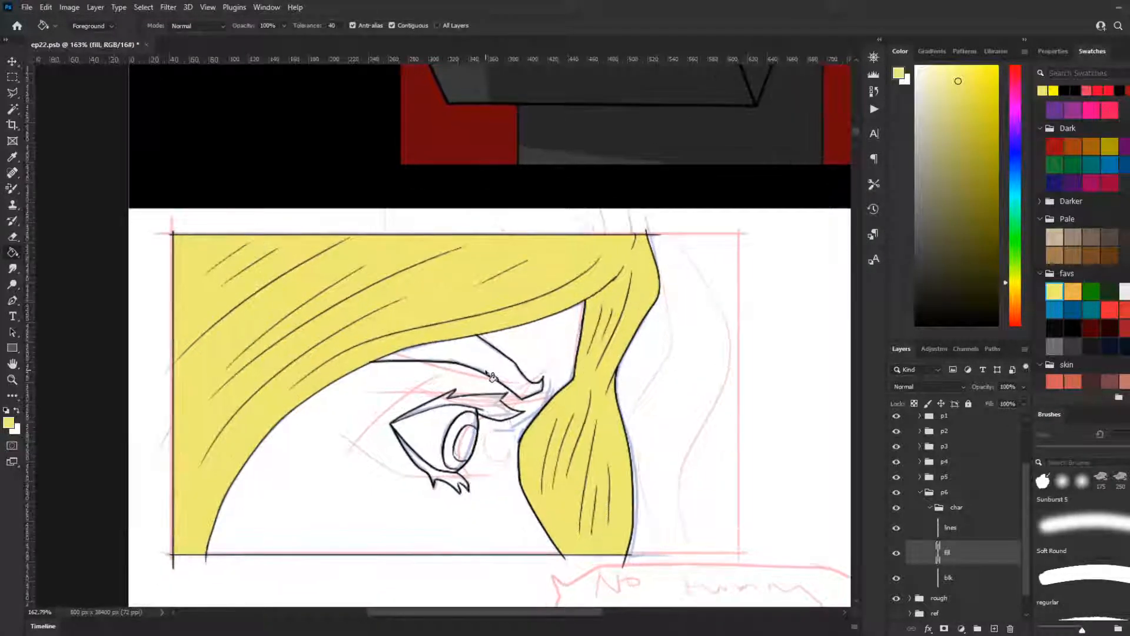
# Step: Fill the eyebrow and the upper and lower eyelashes with the same light yellow
pyautogui.click(494, 377)
pyautogui.scroll(-1, 939, 577)
pyautogui.scroll(2, 501, 406)
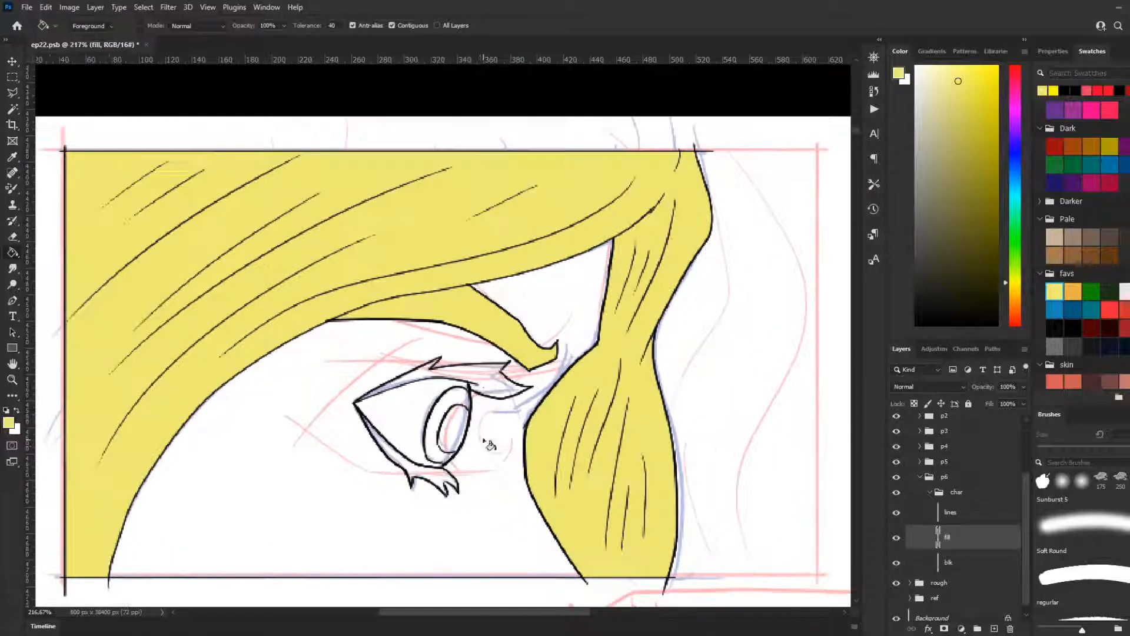
pyautogui.click(505, 401)
pyautogui.click(445, 482)
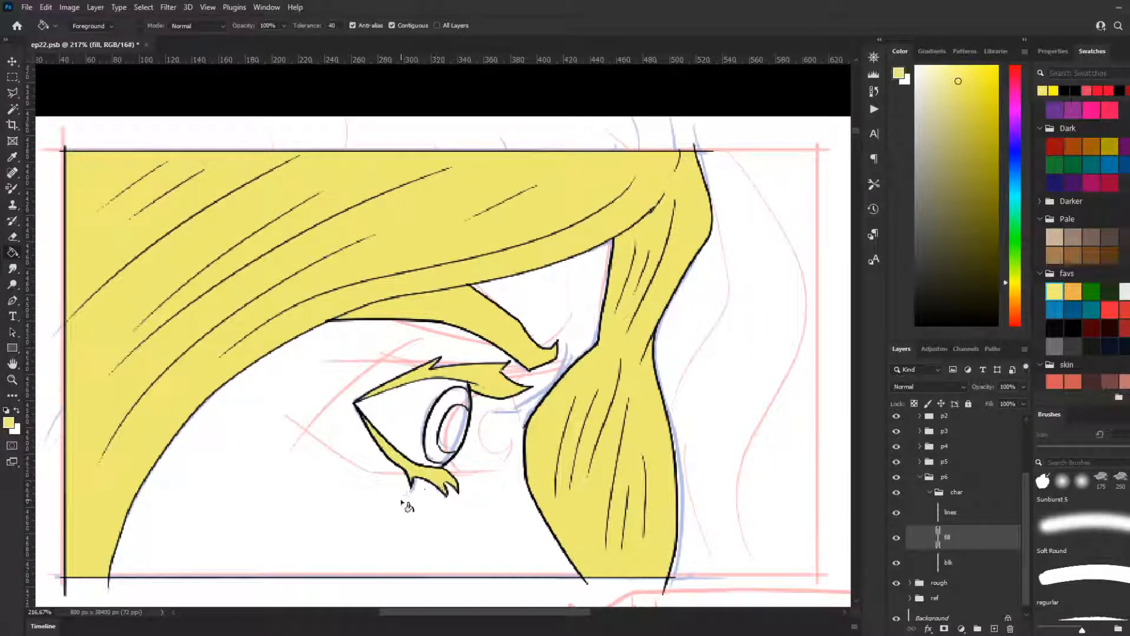
# Step: Fill the white of the eye with the light grey from the favs swatches
pyautogui.press('x')
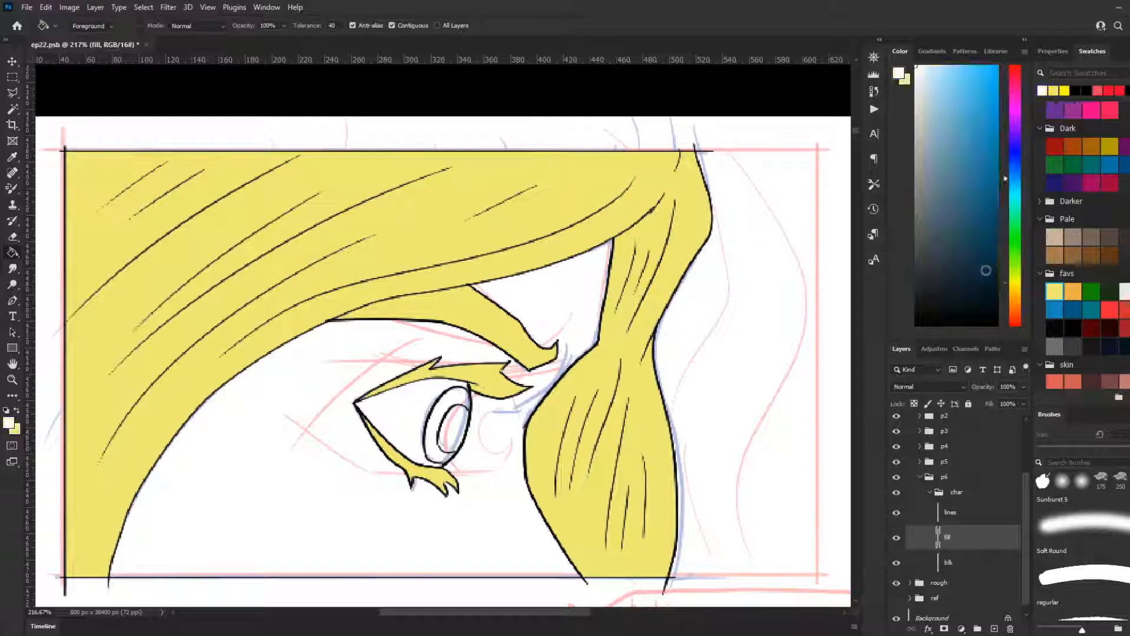
pyautogui.click(1123, 291)
pyautogui.click(403, 413)
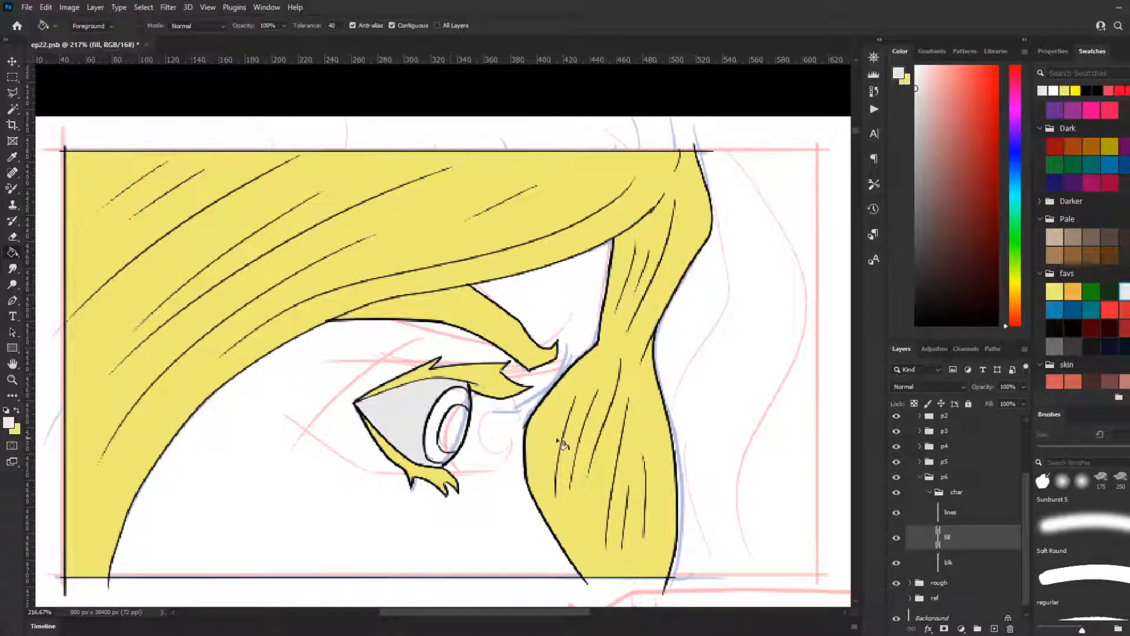
# Step: Fill the pupil with black and the iris around it with the brighter blue from the favs swatches
pyautogui.click(1073, 328)
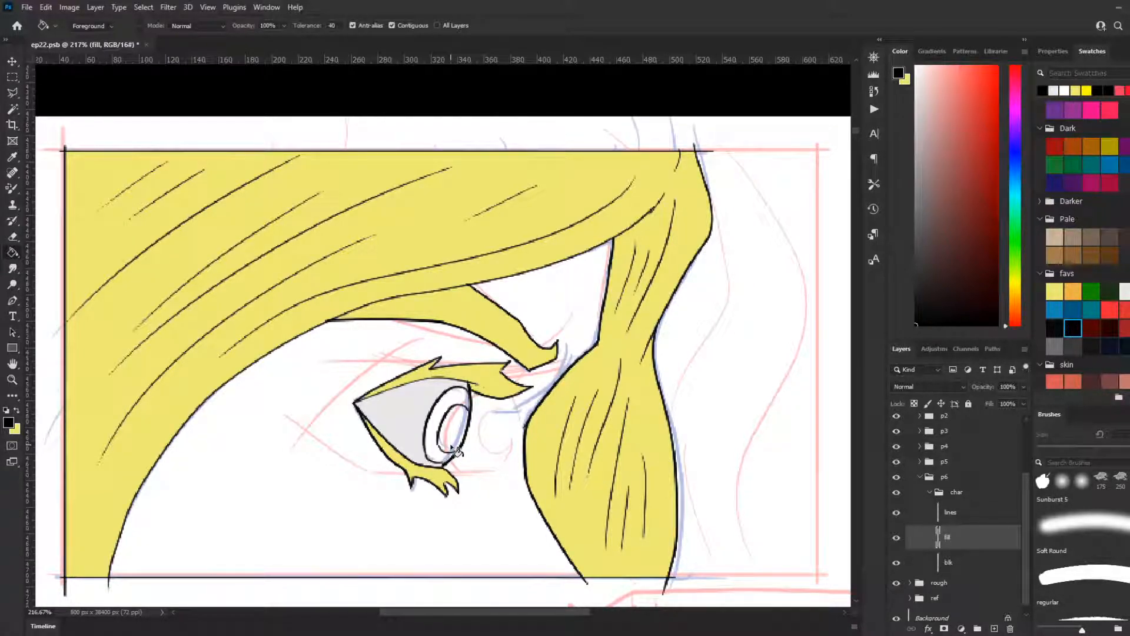
pyautogui.press('x')
pyautogui.moveTo(971, 213); pyautogui.dragTo(745, 6)
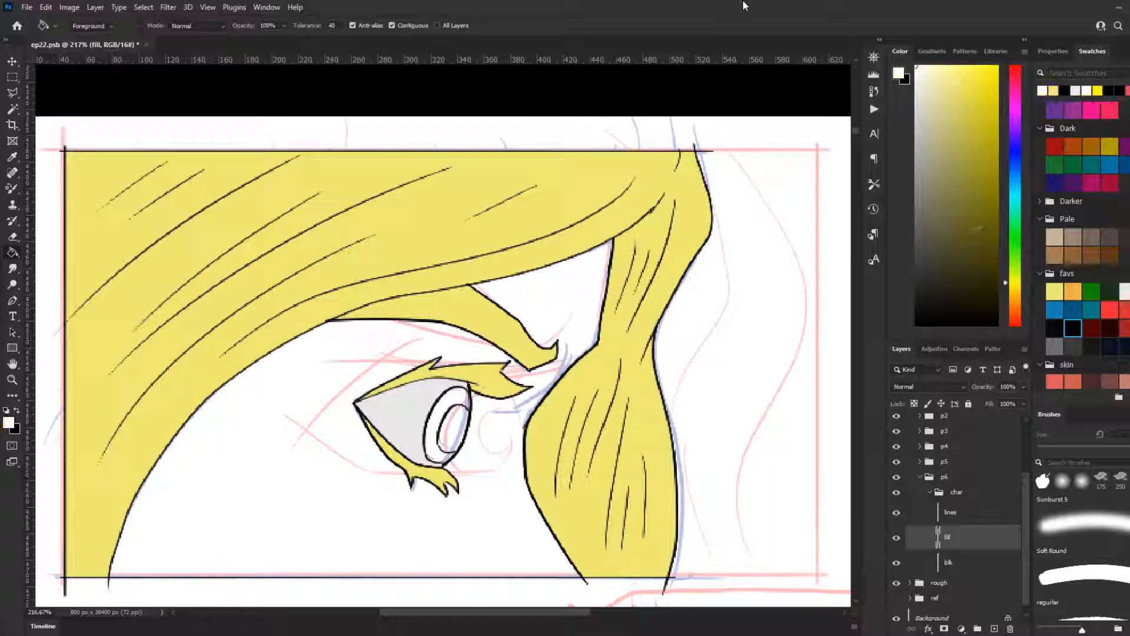
pyautogui.press('x')
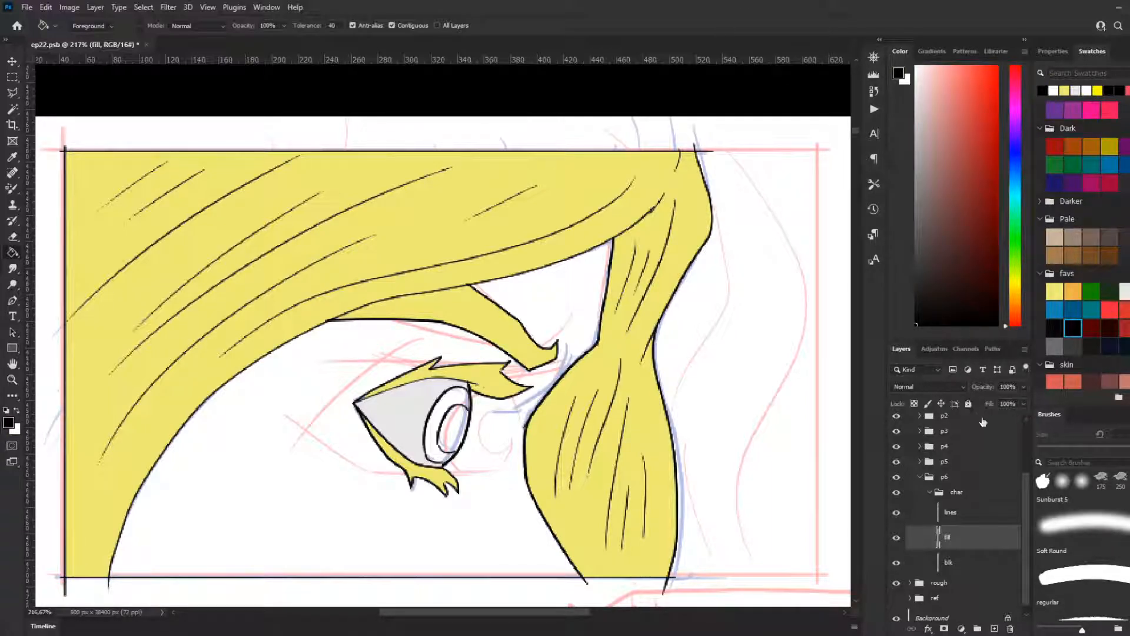
pyautogui.click(454, 433)
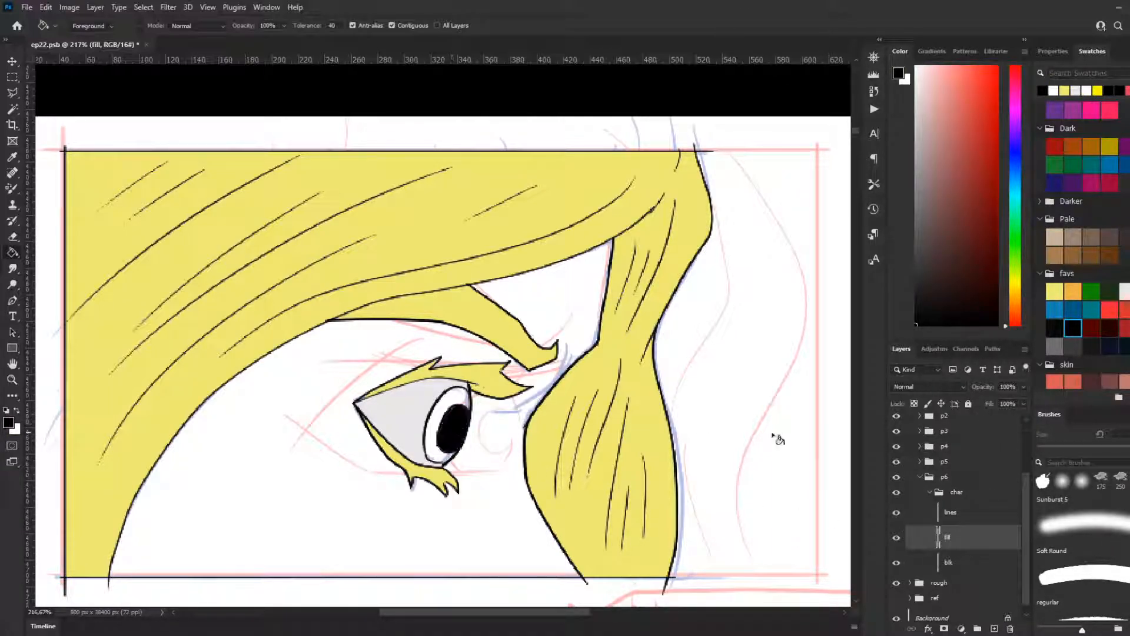
pyautogui.click(1067, 306)
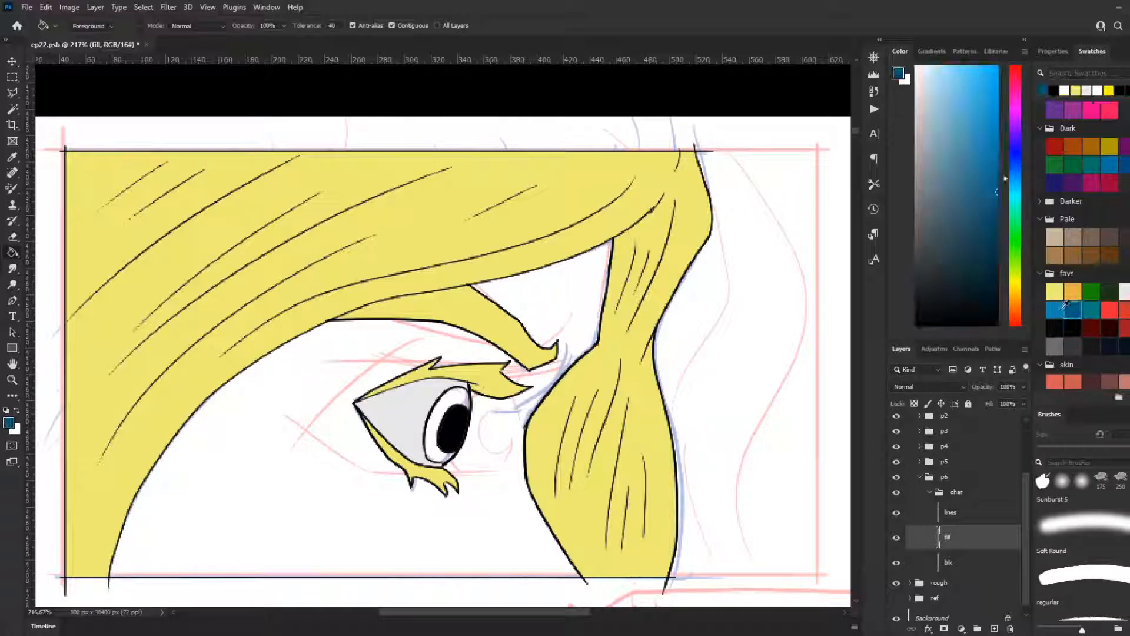
pyautogui.click(1054, 309)
pyautogui.click(453, 402)
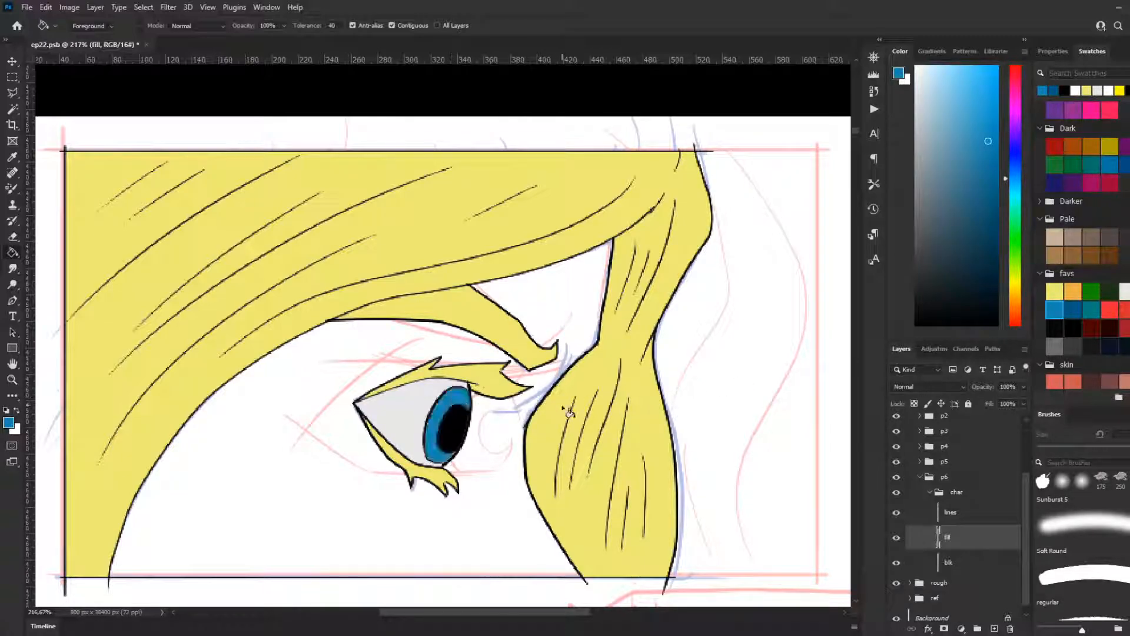
# Step: Fill the face's skin areas with the light peach from the skin swatches
pyautogui.scroll(-2, 1089, 381)
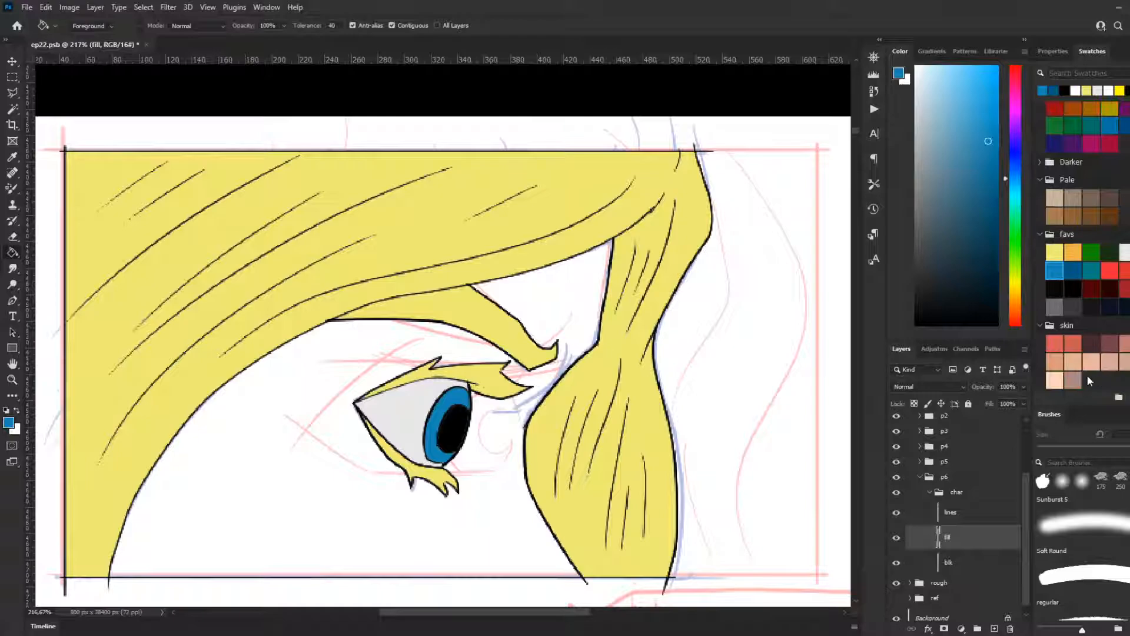
pyautogui.click(1054, 380)
pyautogui.click(599, 308)
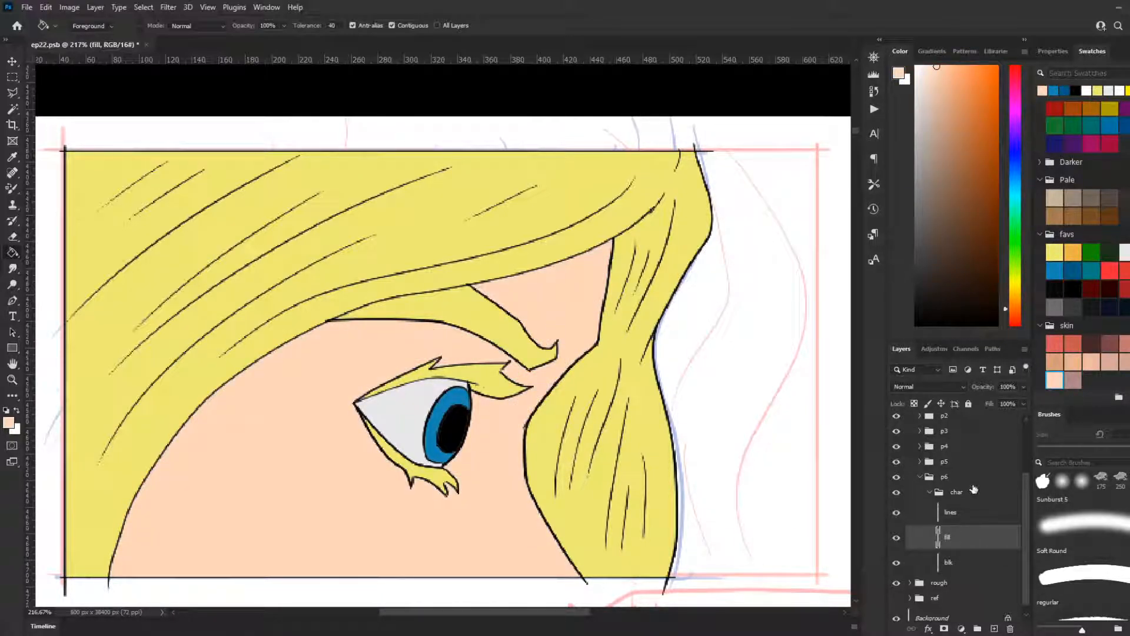
# Step: Draw fine black hair strokes in the eyebrow and crease lines above the eyelid with the 3 px regular brush
pyautogui.click(1104, 571)
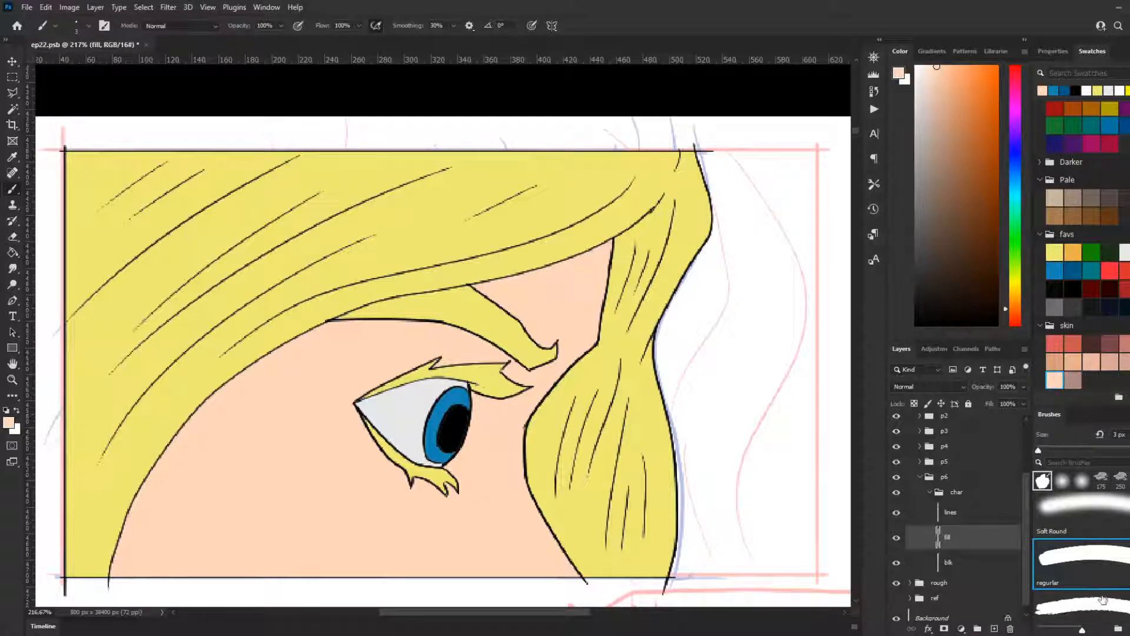
pyautogui.scroll(-1, 1098, 597)
pyautogui.scroll(-1, 1087, 596)
pyautogui.scroll(-3, 1087, 596)
pyautogui.scroll(-3, 1101, 526)
pyautogui.scroll(3, 1098, 560)
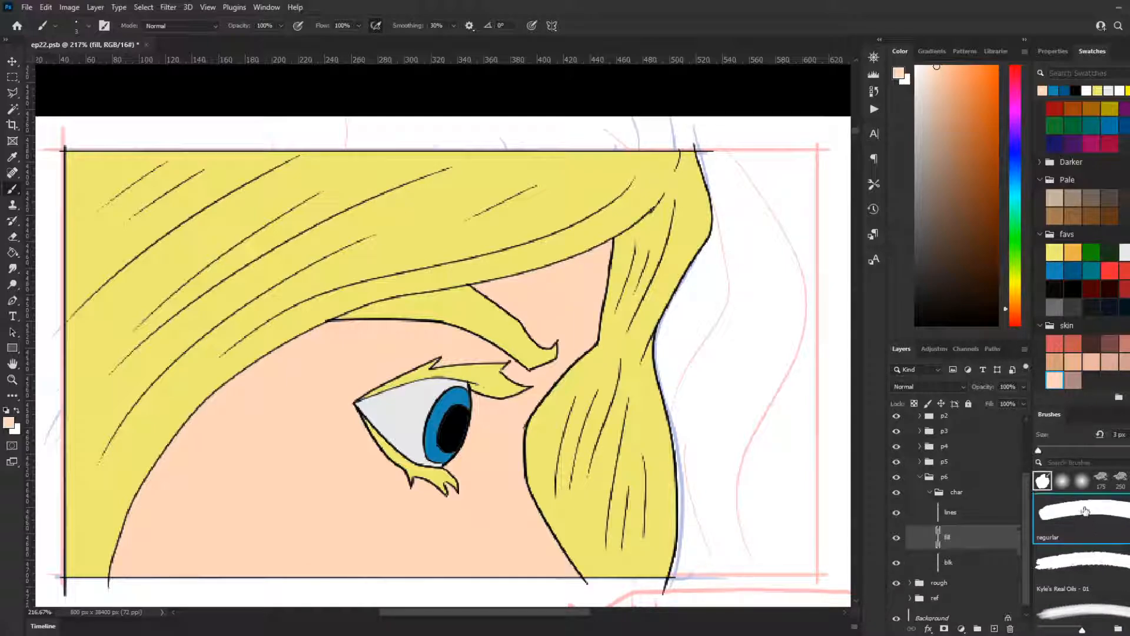
pyautogui.moveTo(955, 322); pyautogui.dragTo(889, 349)
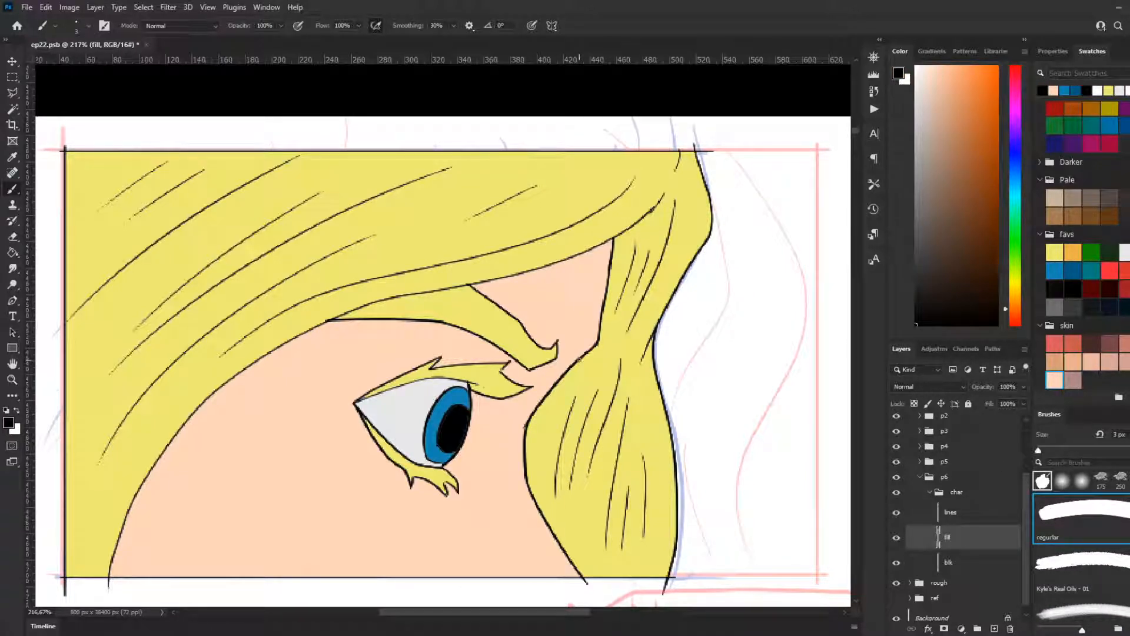
pyautogui.moveTo(530, 367)
pyautogui.mouseDown()
pyautogui.moveTo(496, 326)
pyautogui.moveTo(425, 312)
pyautogui.mouseUp()
pyautogui.hotkey('ctrl', 'z')
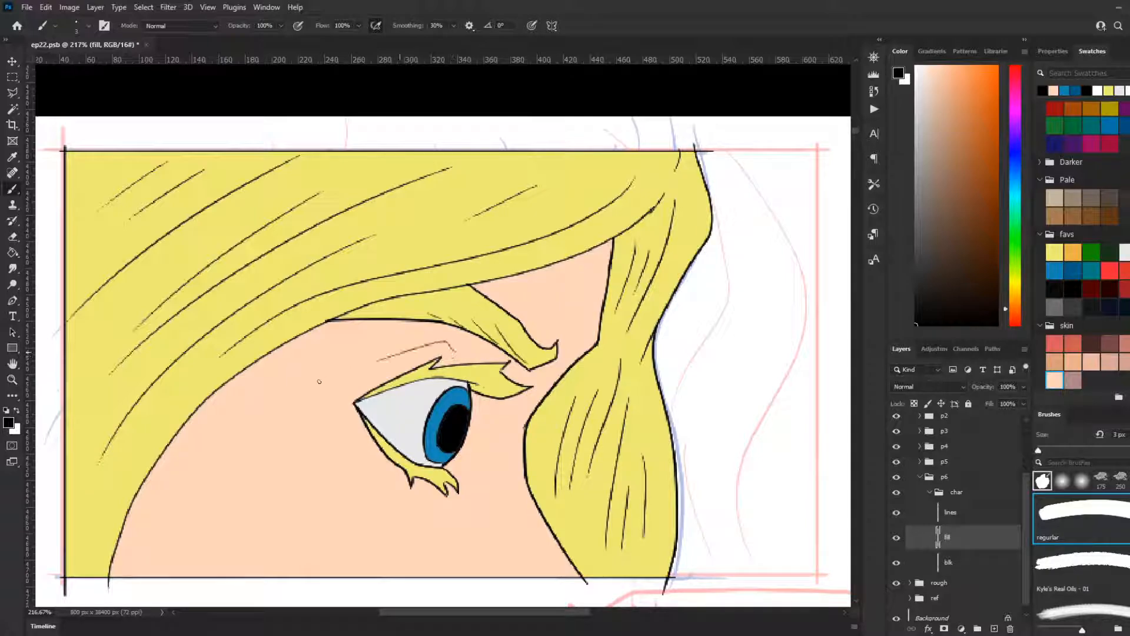
pyautogui.moveTo(457, 356); pyautogui.dragTo(377, 361)
pyautogui.moveTo(380, 347); pyautogui.dragTo(387, 344)
# Step: Select the whole hair-and-face shape using the fill layer and an inverted outside selection, and fill it with black on the blk layer
pyautogui.click(969, 562)
pyautogui.press('w')
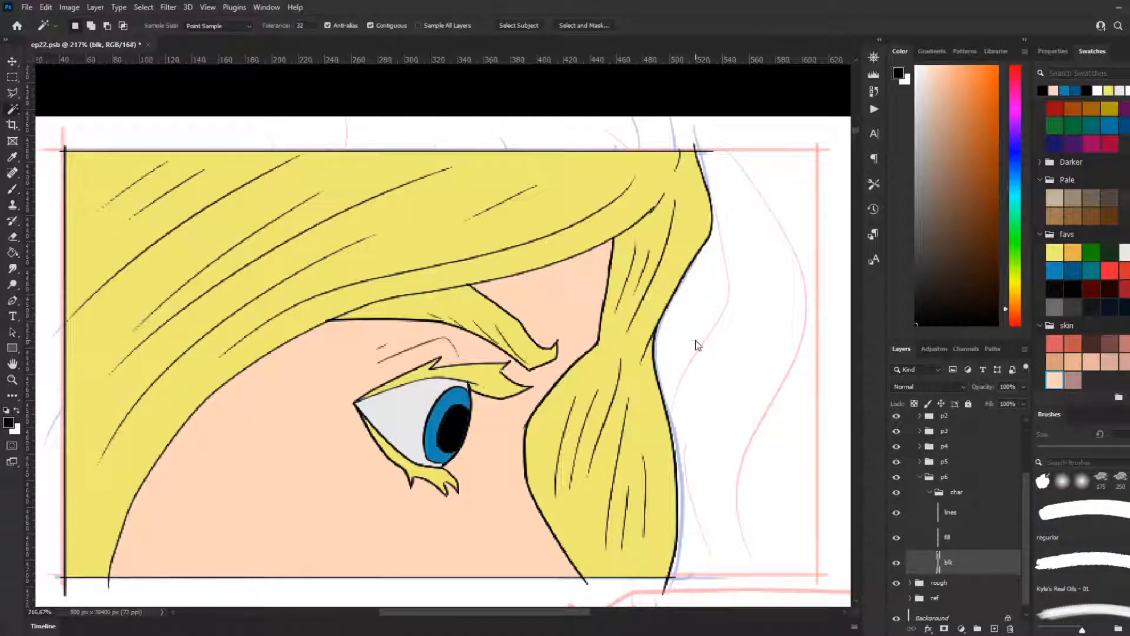
pyautogui.click(968, 540)
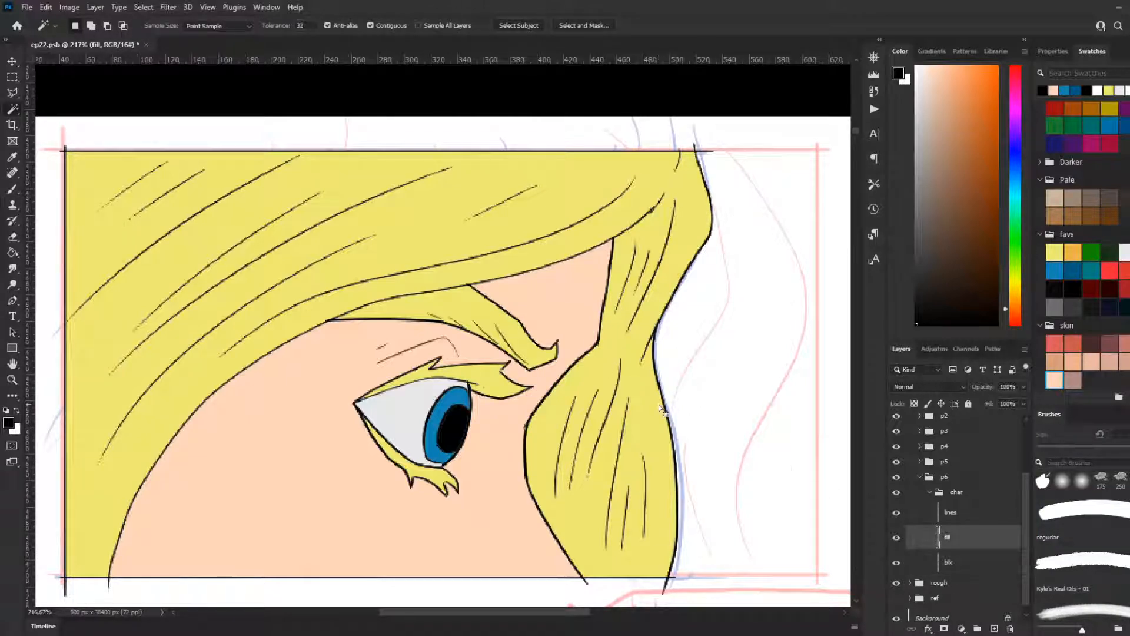
pyautogui.rightClick(539, 325)
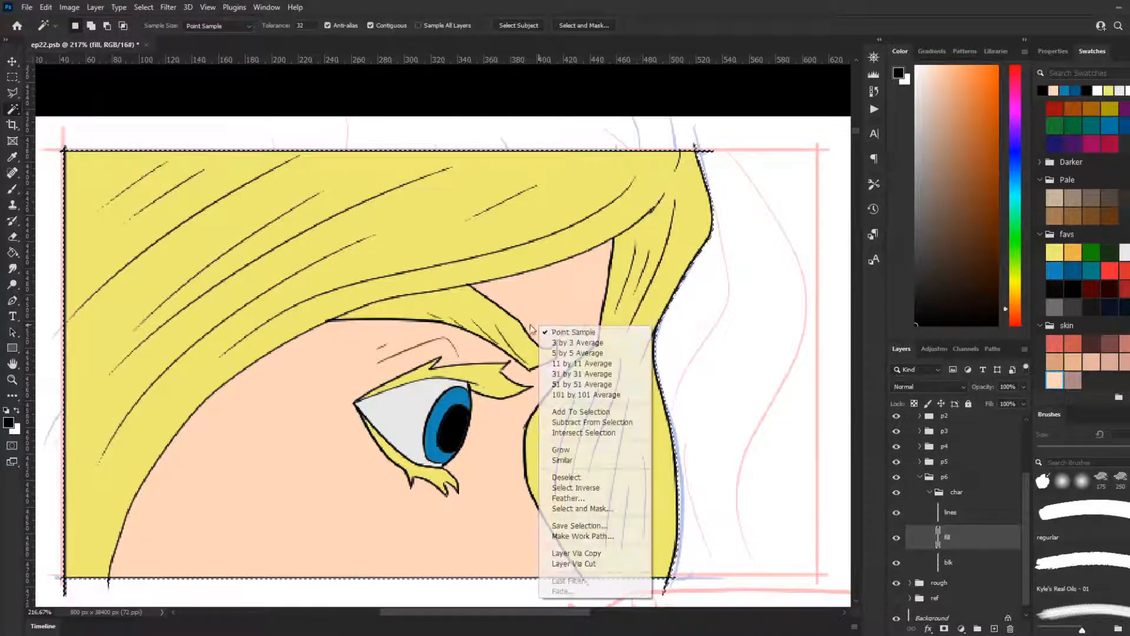
pyautogui.click(583, 486)
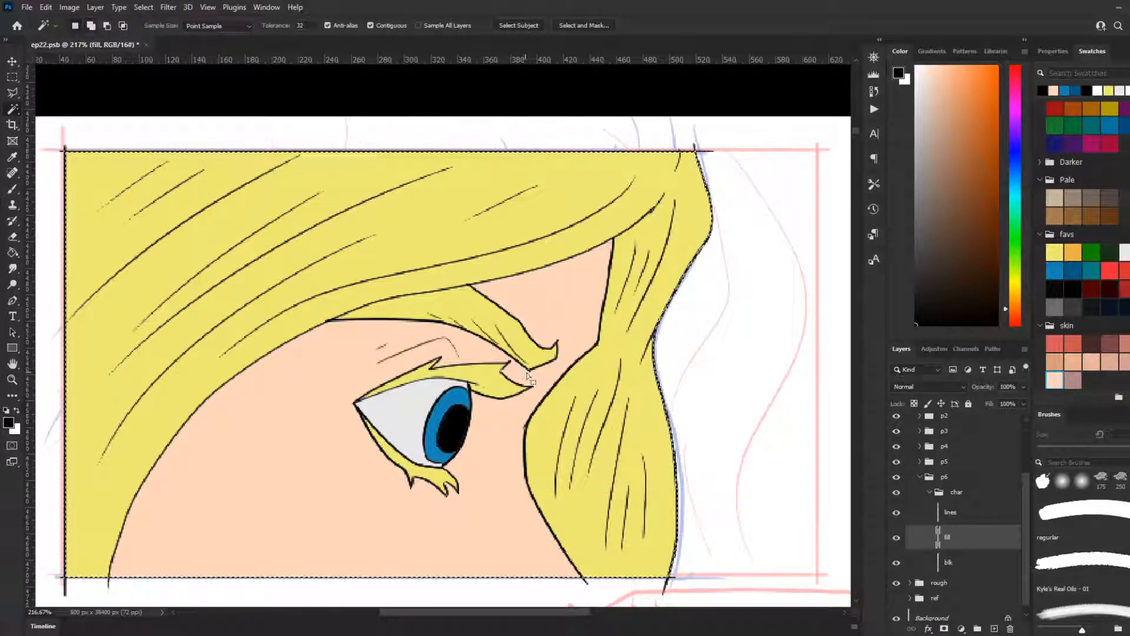
pyautogui.press('g')
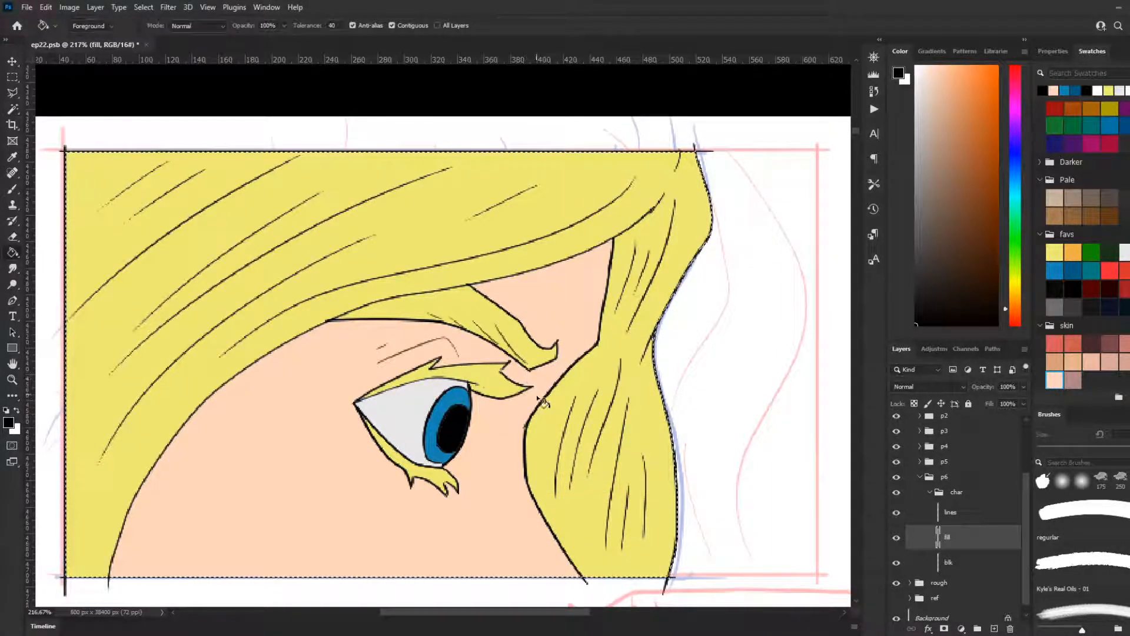
pyautogui.click(952, 567)
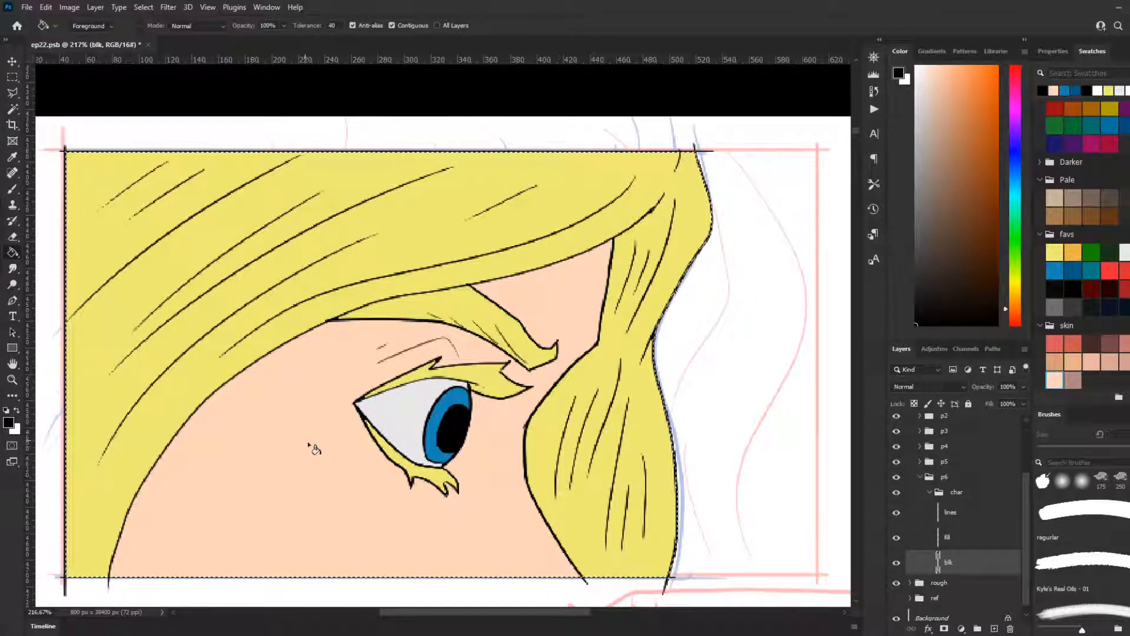
# Step: Add a new layer above the fill layer in panel 6's char group and name it "sh"
pyautogui.click(960, 538)
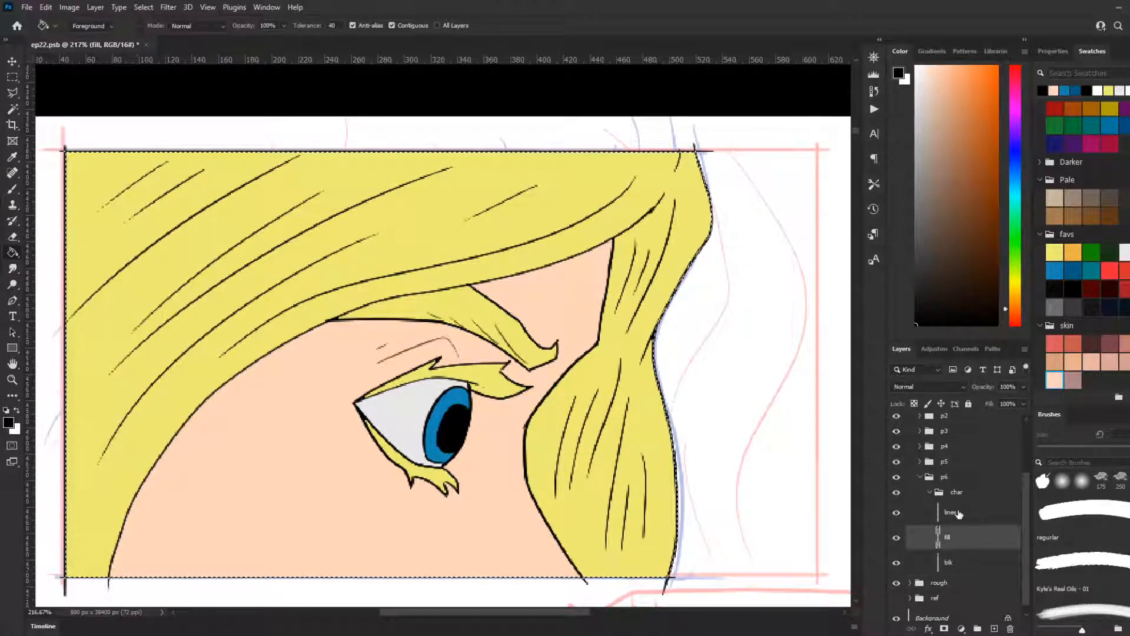
pyautogui.click(930, 493)
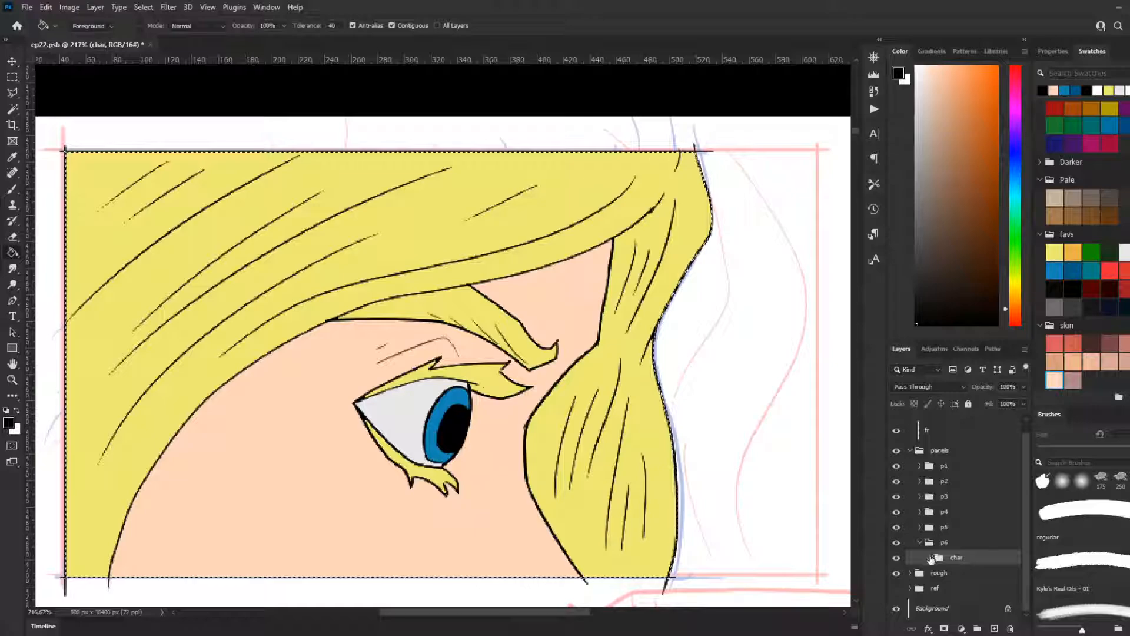
pyautogui.click(931, 558)
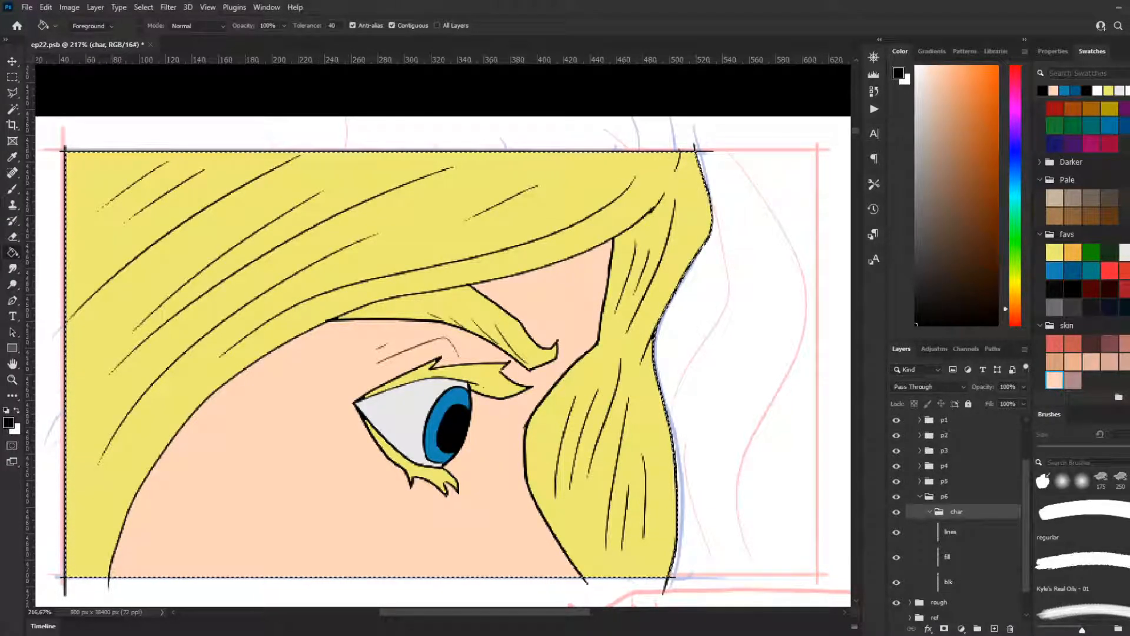
pyautogui.click(966, 566)
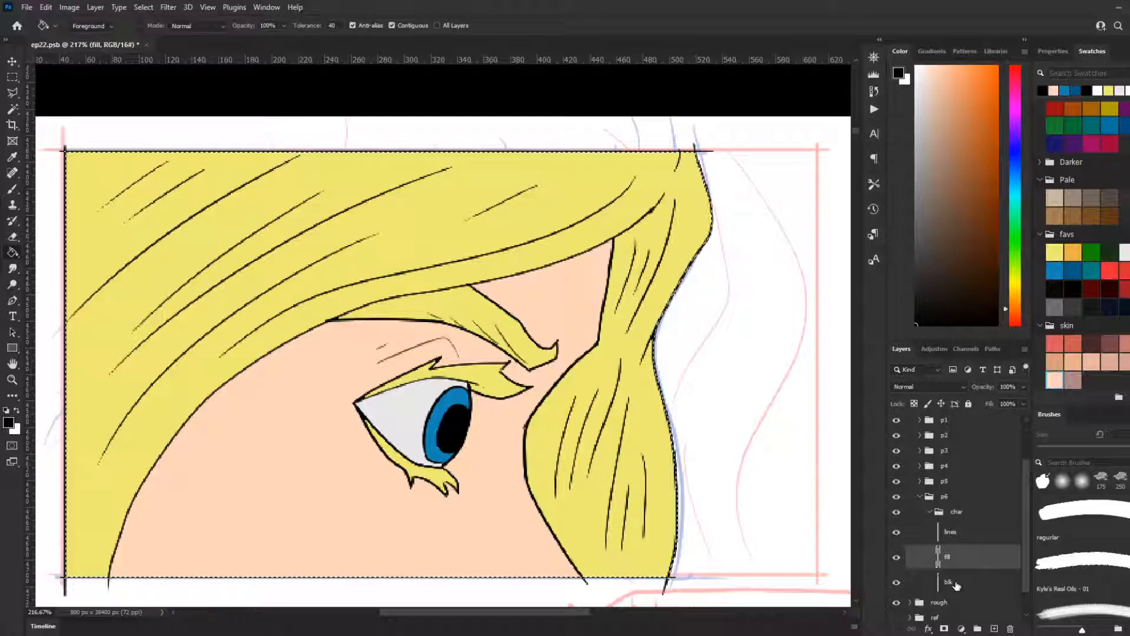
pyautogui.click(995, 629)
pyautogui.doubleClick(952, 557)
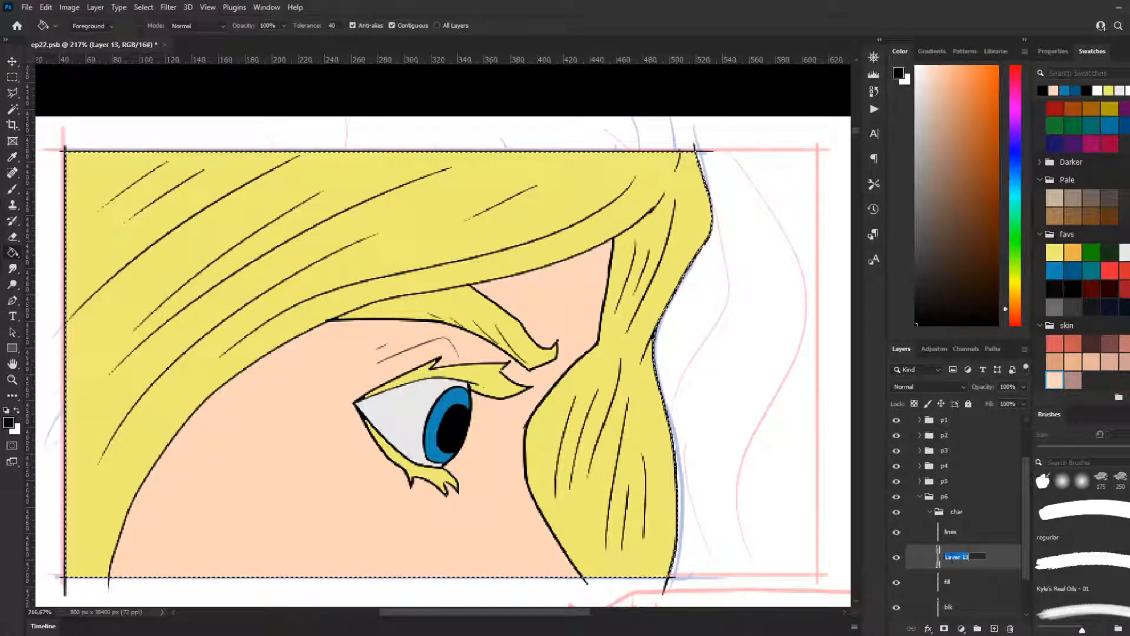
pyautogui.write('sh')
pyautogui.press('Return')
# Step: Switch to the regular brush on the sh layer and set its size to 10 px
pyautogui.press('b')
pyautogui.scroll(-3, 424, 377)
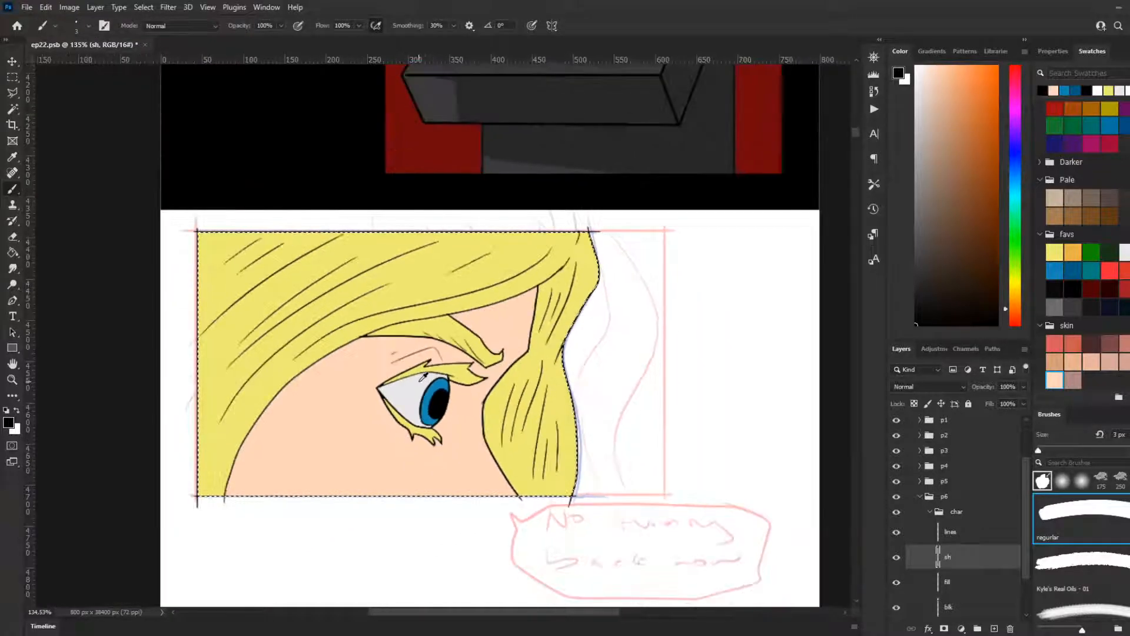
pyautogui.scroll(1, 424, 376)
pyautogui.scroll(1, 424, 377)
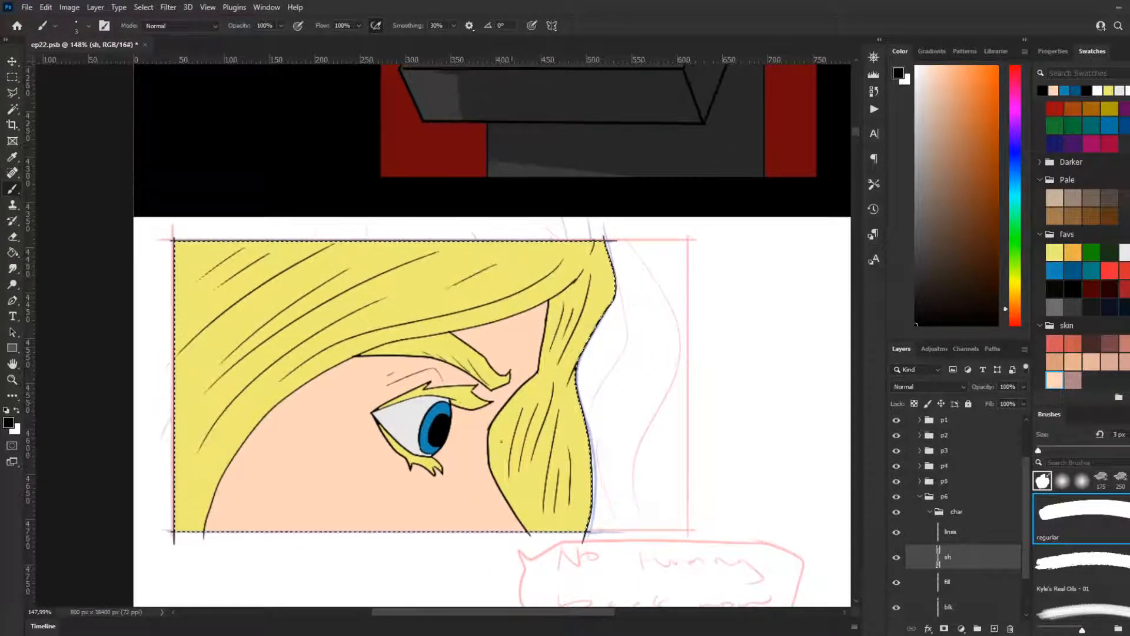
pyautogui.scroll(3, 528, 412)
pyautogui.press(']')
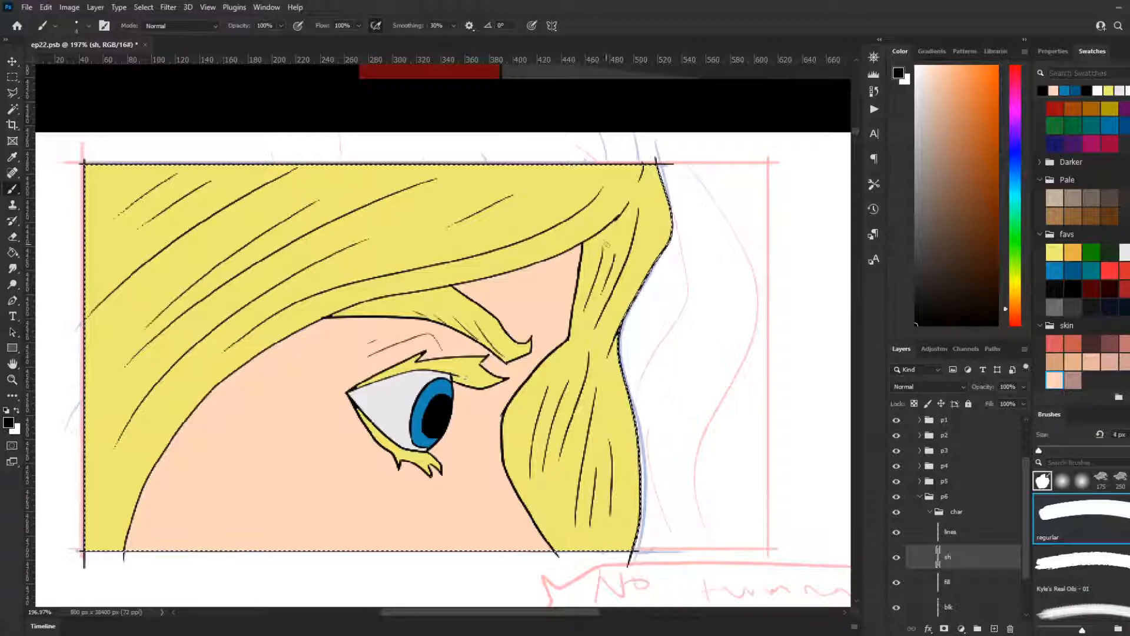
pyautogui.press(']')
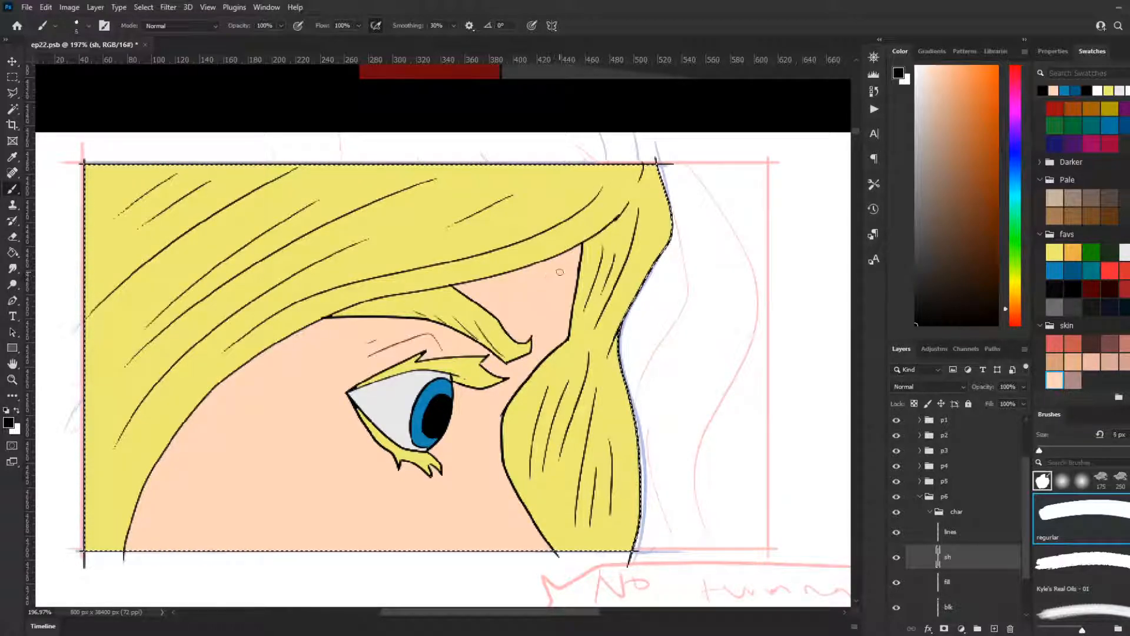
pyautogui.press(']')
pyautogui.press(']')
pyautogui.press(']')
pyautogui.press(']')
pyautogui.press(']')
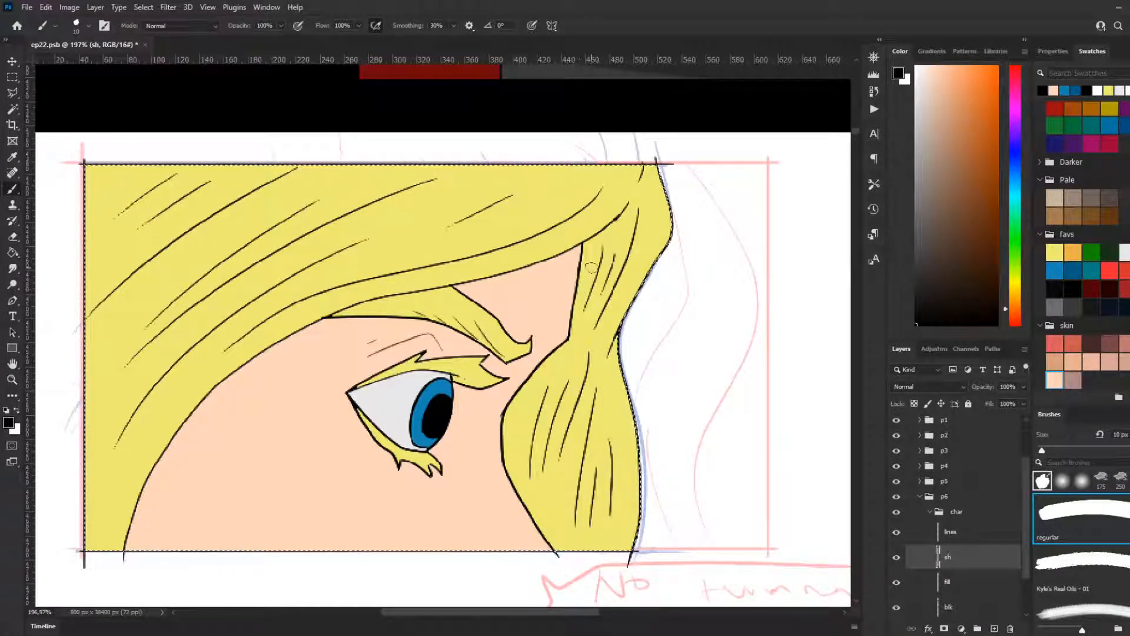
# Step: Clear the selection, reselect the black silhouette from the blk layer, and return to the sh layer with the brush
pyautogui.click(11, 77)
pyautogui.click(202, 137)
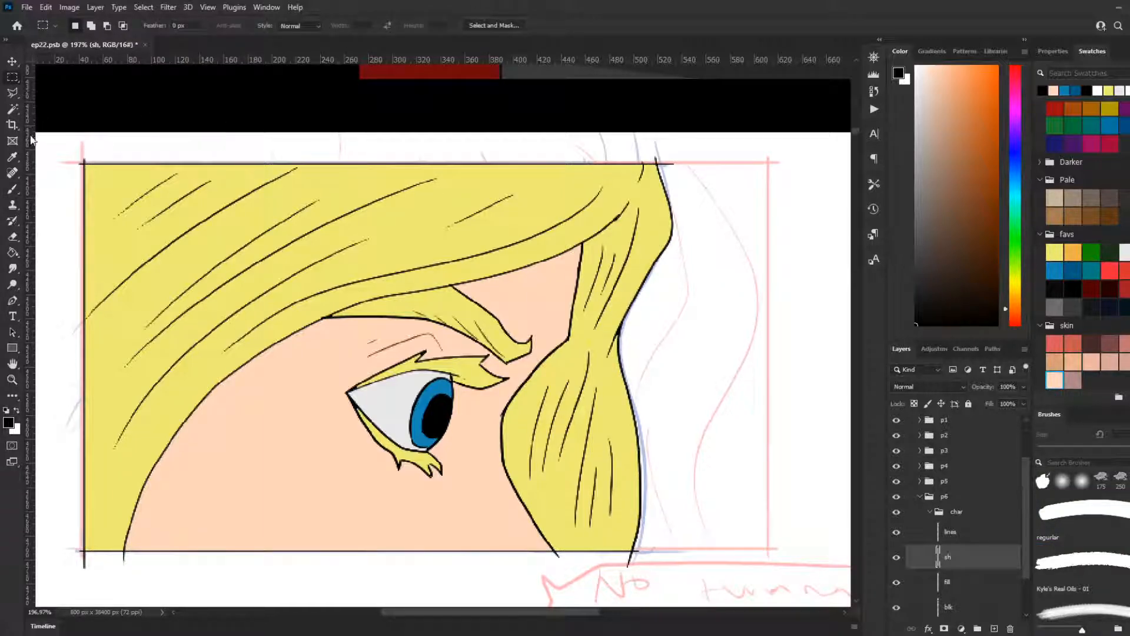
pyautogui.click(15, 191)
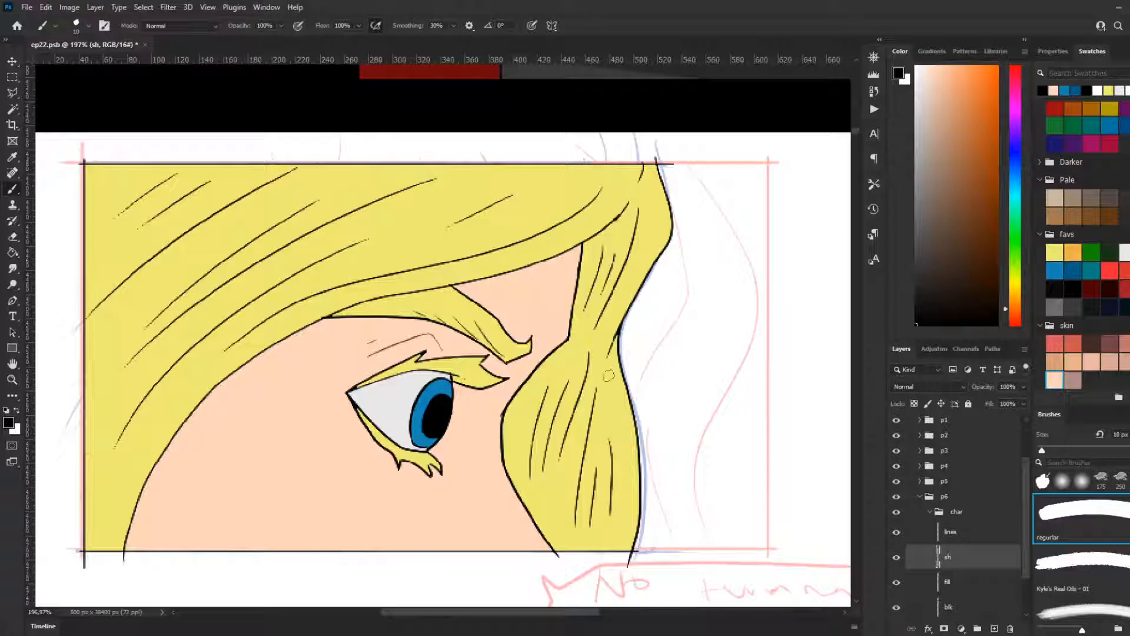
pyautogui.click(970, 611)
pyautogui.press('w')
pyautogui.click(533, 420)
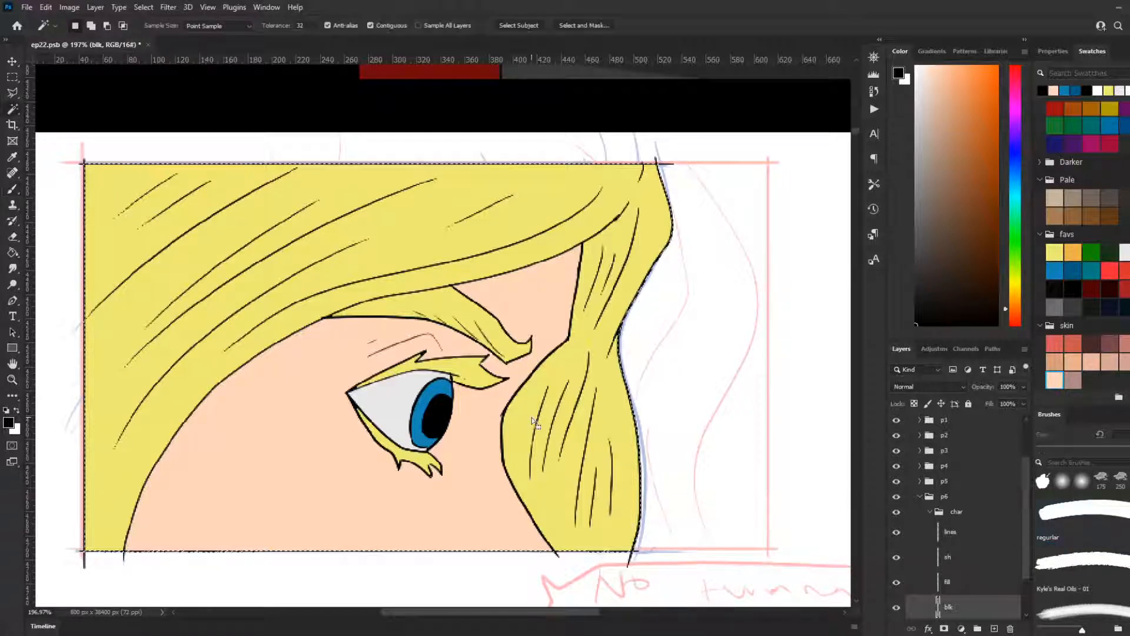
pyautogui.click(951, 557)
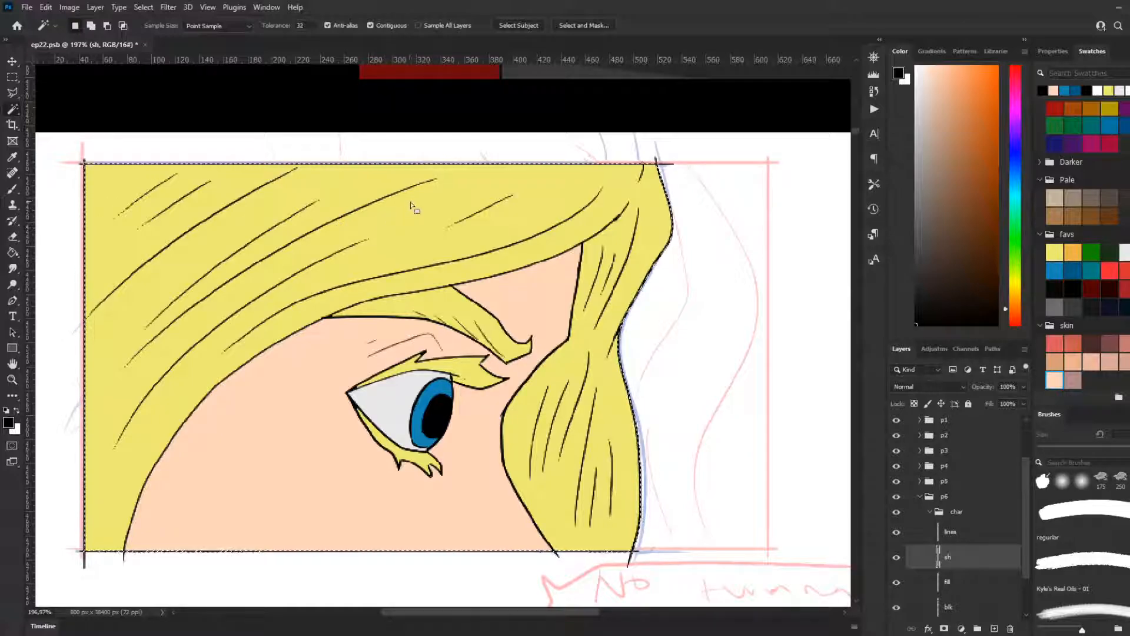
pyautogui.press('b')
pyautogui.moveTo(619, 209); pyautogui.dragTo(462, 282)
pyautogui.hotkey('ctrl', 'z')
pyautogui.moveTo(574, 247); pyautogui.dragTo(283, 348)
pyautogui.hotkey('ctrl', 'z')
pyautogui.moveTo(625, 207)
pyautogui.mouseDown()
pyautogui.moveTo(521, 264)
pyautogui.moveTo(287, 335)
pyautogui.mouseUp()
pyautogui.hotkey('ctrl', 'z')
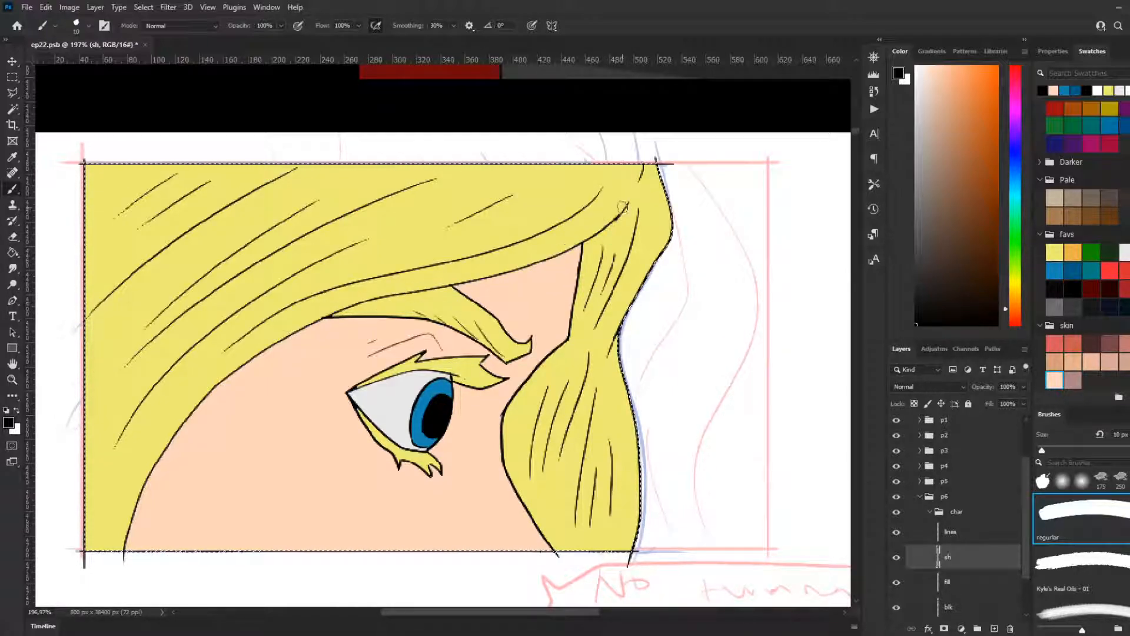
pyautogui.moveTo(618, 214)
pyautogui.mouseDown()
pyautogui.moveTo(517, 265)
pyautogui.moveTo(391, 303)
pyautogui.mouseUp()
pyautogui.hotkey('ctrl', 'z')
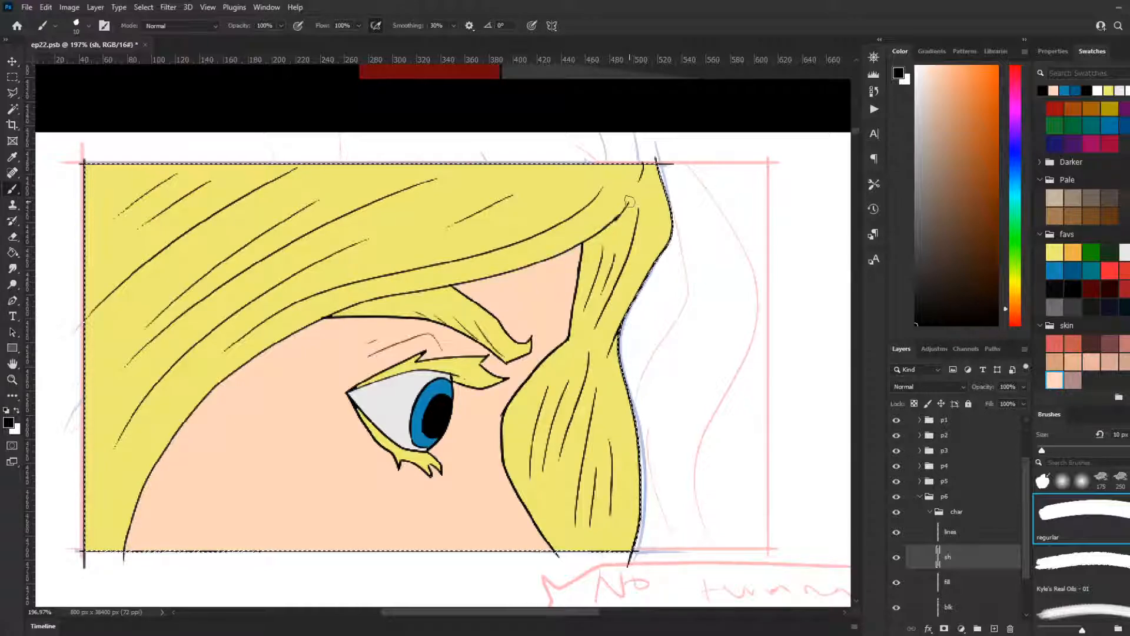
pyautogui.moveTo(595, 232); pyautogui.dragTo(278, 337)
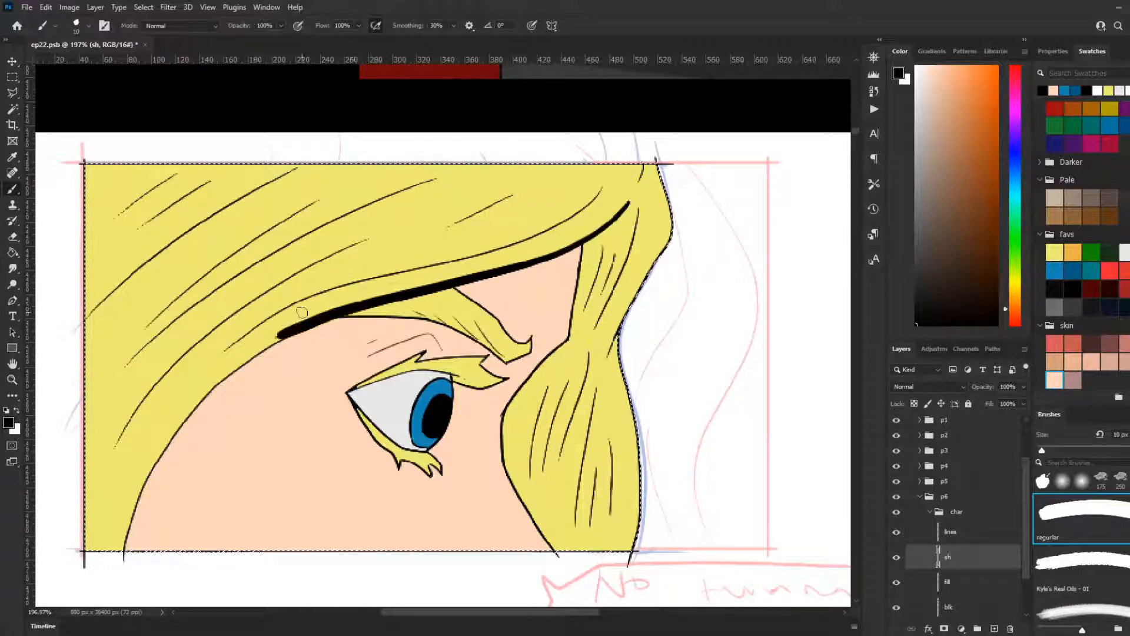
pyautogui.hotkey('ctrl', 'z')
# Step: Paint a 10 px black shadow along the fringe's lower edge down to the panel border and set the sh layer's opacity to 32%
pyautogui.moveTo(598, 234)
pyautogui.mouseDown()
pyautogui.moveTo(499, 276)
pyautogui.moveTo(292, 327)
pyautogui.moveTo(194, 401)
pyautogui.moveTo(142, 508)
pyautogui.mouseUp()
pyautogui.hotkey('ctrl', 'z')
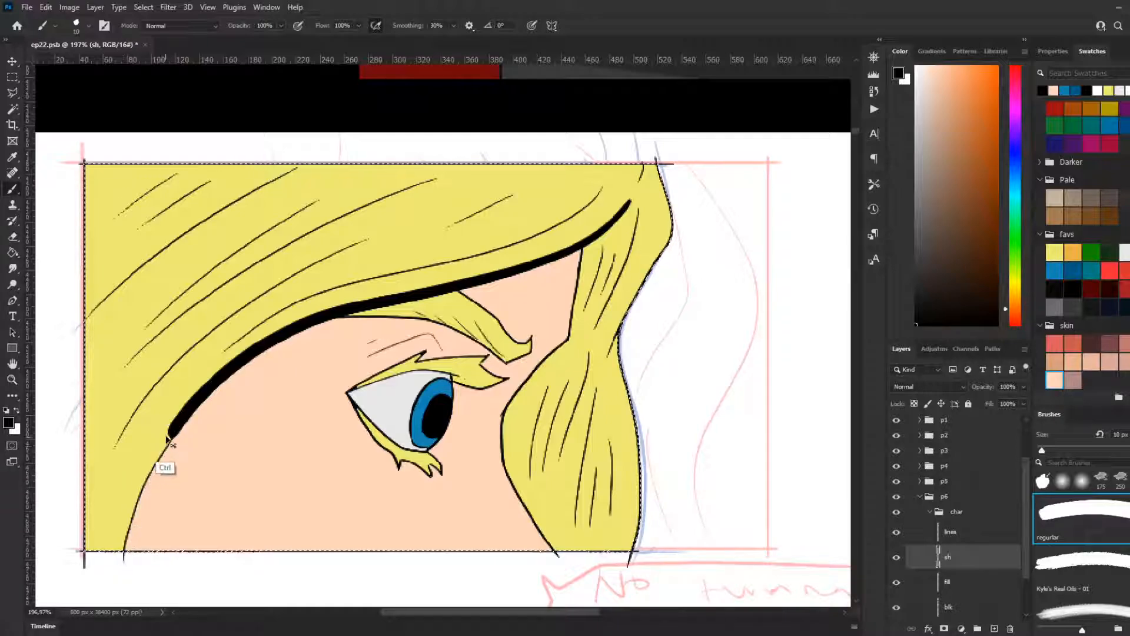
pyautogui.moveTo(173, 430); pyautogui.dragTo(129, 543)
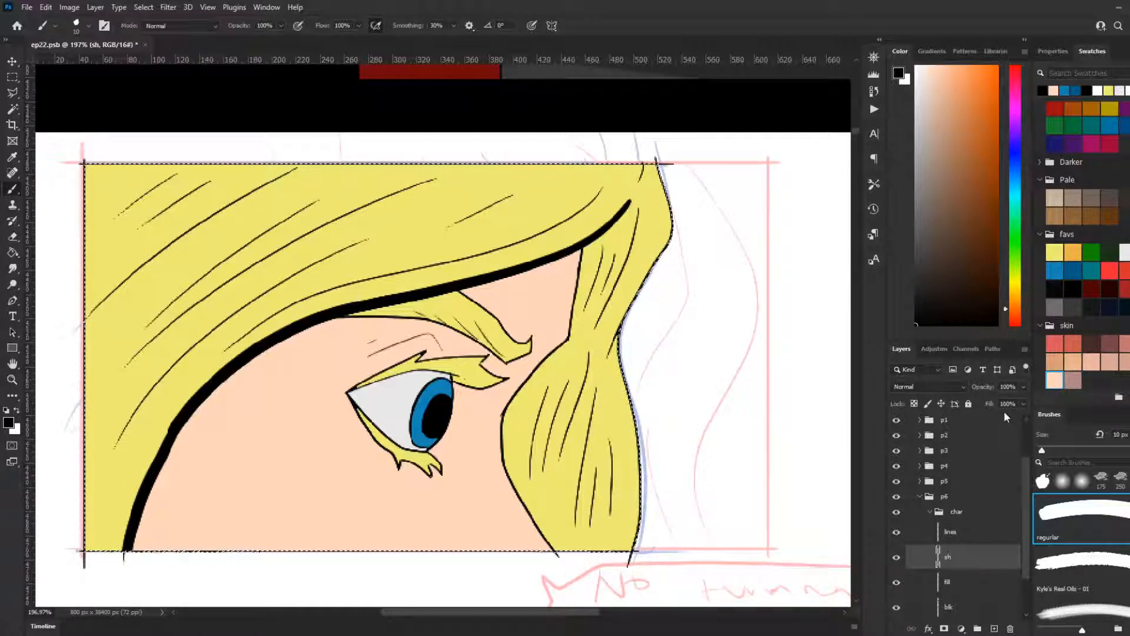
pyautogui.click(1024, 386)
pyautogui.moveTo(985, 403); pyautogui.dragTo(986, 407)
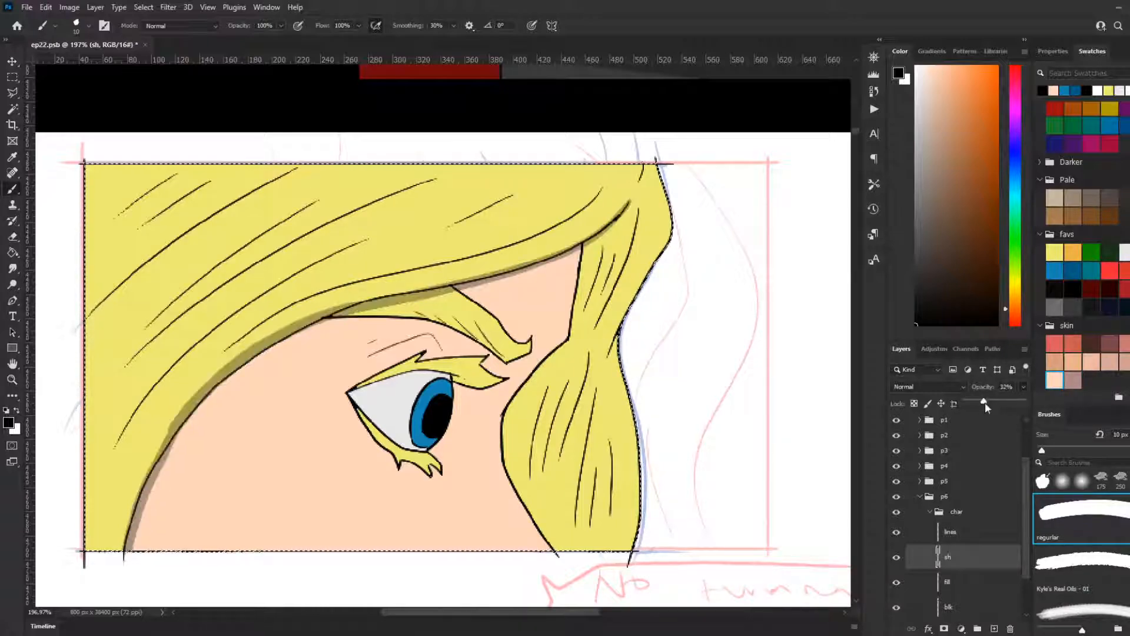
# Step: Paint a second shadow stroke on the face beneath the fringe and enlarge the brush to 30 px
pyautogui.moveTo(627, 217)
pyautogui.mouseDown()
pyautogui.moveTo(505, 285)
pyautogui.moveTo(266, 368)
pyautogui.moveTo(170, 469)
pyautogui.moveTo(156, 515)
pyautogui.mouseUp()
pyautogui.press(']')
pyautogui.press(']')
pyautogui.moveTo(609, 227)
pyautogui.mouseDown()
pyautogui.moveTo(514, 263)
pyautogui.moveTo(465, 297)
pyautogui.moveTo(305, 349)
pyautogui.mouseUp()
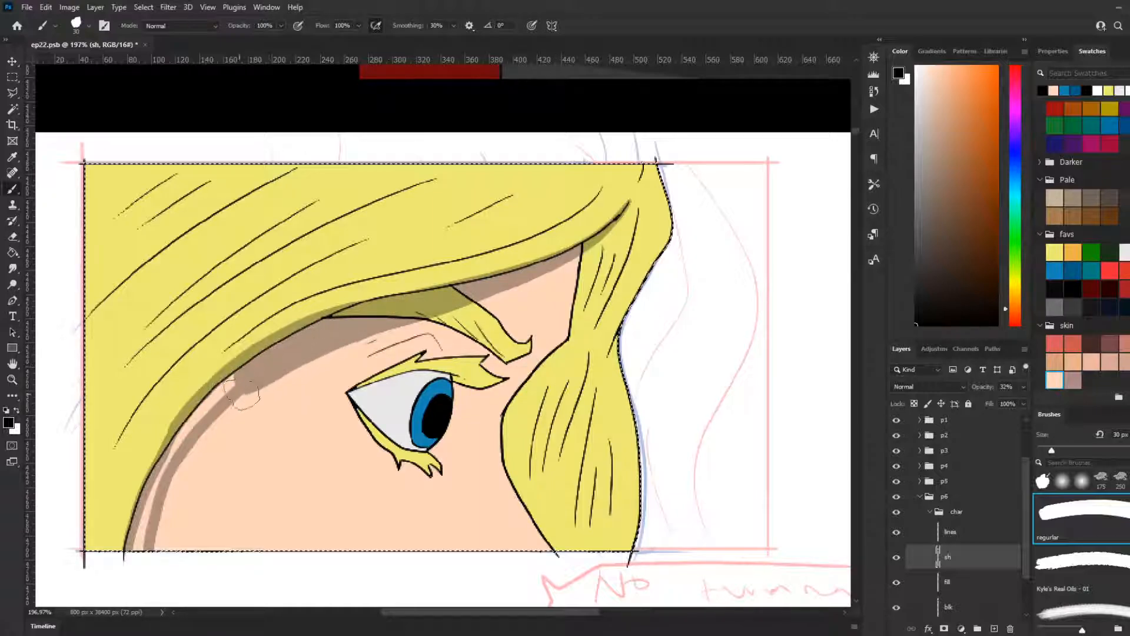
pyautogui.hotkey('ctrl', 'z')
pyautogui.moveTo(541, 269); pyautogui.dragTo(296, 372)
pyautogui.hotkey('ctrl', 'z')
pyautogui.moveTo(545, 269)
pyautogui.mouseDown()
pyautogui.moveTo(312, 353)
pyautogui.moveTo(283, 377)
pyautogui.mouseUp()
pyautogui.hotkey('ctrl', 'z')
# Step: Widen the fringe's shadow across the forehead with the 30 px brush and shade along the underside of the eyebrow
pyautogui.moveTo(540, 269)
pyautogui.mouseDown()
pyautogui.moveTo(353, 330)
pyautogui.moveTo(271, 374)
pyautogui.moveTo(185, 442)
pyautogui.moveTo(153, 504)
pyautogui.mouseUp()
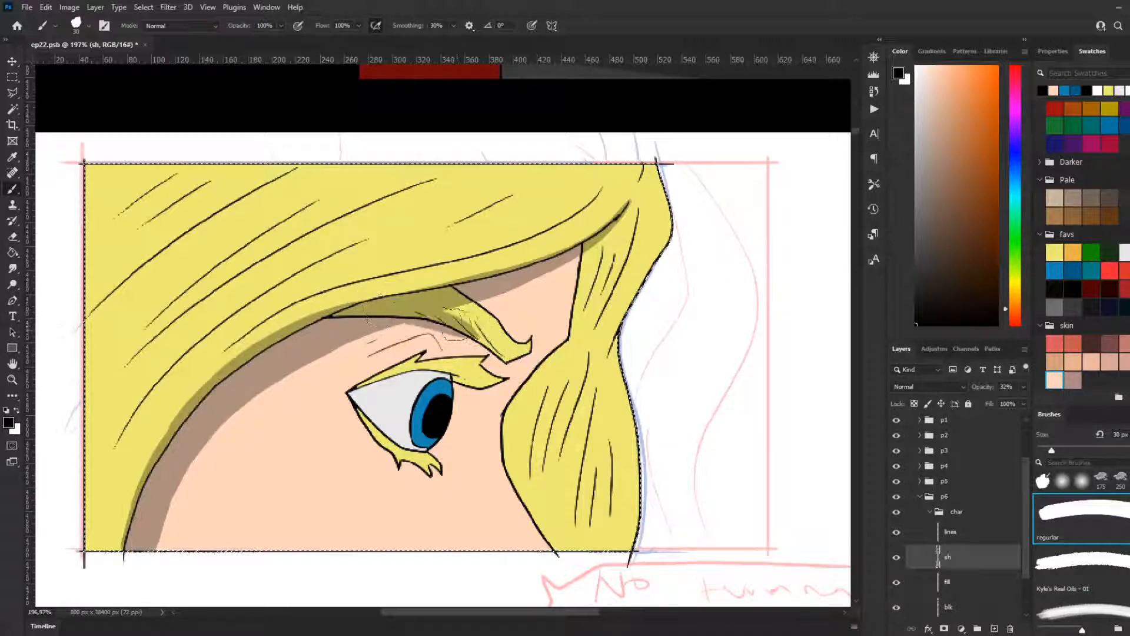
pyautogui.hotkey('ctrl', 'z')
pyautogui.moveTo(471, 332)
pyautogui.mouseDown()
pyautogui.moveTo(511, 365)
pyautogui.moveTo(531, 353)
pyautogui.mouseUp()
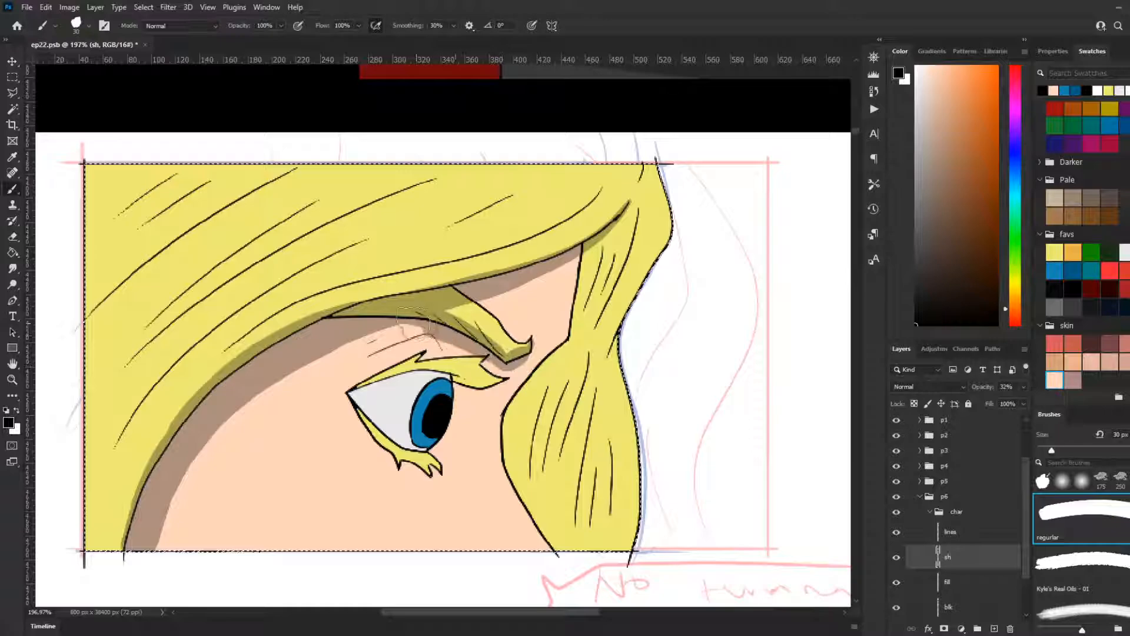
pyautogui.moveTo(365, 357); pyautogui.dragTo(428, 335)
pyautogui.hotkey('ctrl', 'z')
pyautogui.moveTo(362, 359); pyautogui.dragTo(431, 335)
pyautogui.hotkey('ctrl', 'z')
pyautogui.moveTo(366, 355); pyautogui.dragTo(431, 335)
pyautogui.hotkey('ctrl', 'z')
pyautogui.moveTo(366, 357); pyautogui.dragTo(430, 334)
pyautogui.hotkey('ctrl', 'z')
# Step: Shade the crease between the eyebrow and eyelid with the 30 px brush, and reduce the brush to 9 px
pyautogui.moveTo(369, 356); pyautogui.dragTo(431, 334)
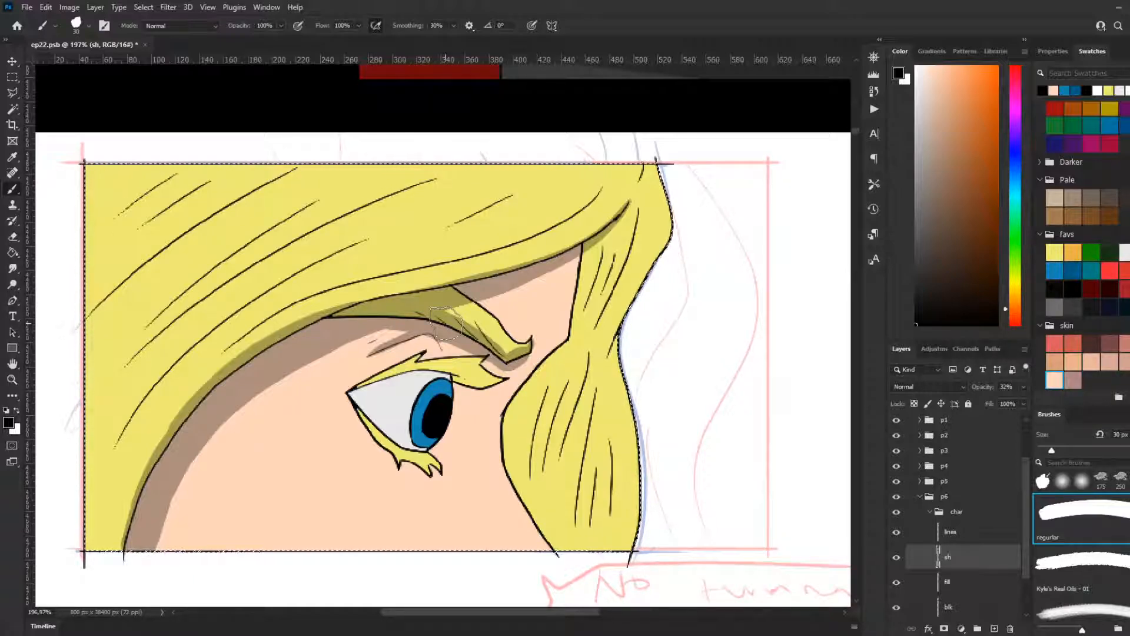
pyautogui.press('[')
pyautogui.press('[')
pyautogui.press('[')
pyautogui.press('[')
pyautogui.press('[')
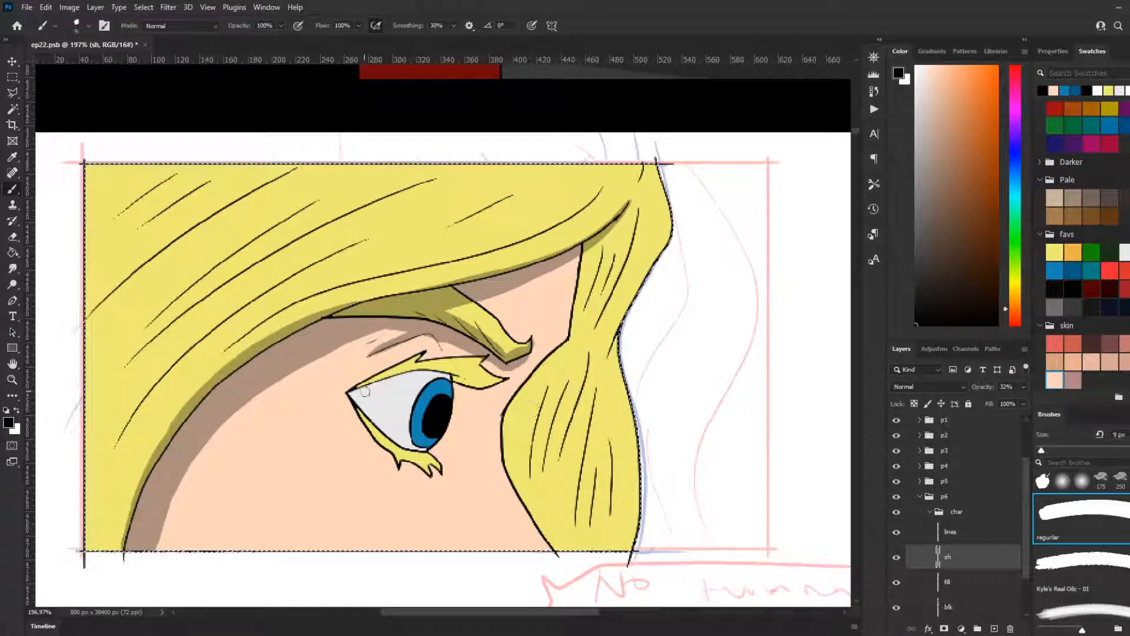
# Step: Shade along the lower edge of the upper eyelashes with the 9 px brush, redoing strokes until the curve follows the lid
pyautogui.moveTo(349, 393); pyautogui.dragTo(428, 370)
pyautogui.hotkey('ctrl', 'z')
pyautogui.moveTo(349, 393)
pyautogui.mouseDown()
pyautogui.moveTo(430, 369)
pyautogui.moveTo(467, 378)
pyautogui.mouseUp()
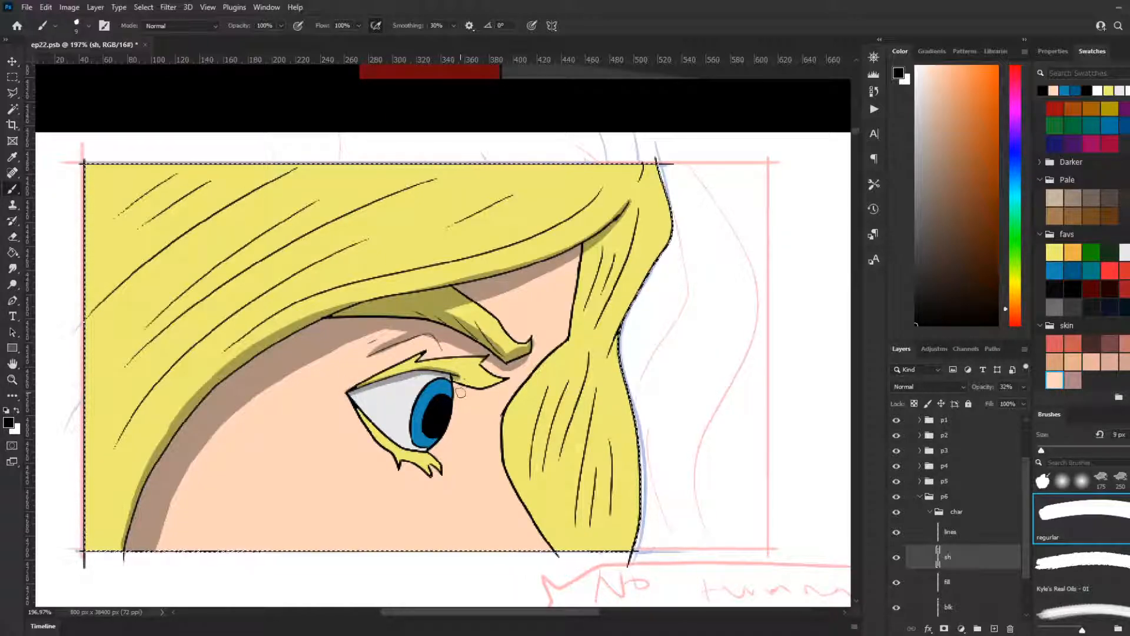
pyautogui.hotkey('ctrl', 'z')
pyautogui.moveTo(460, 376)
pyautogui.mouseDown()
pyautogui.moveTo(400, 371)
pyautogui.moveTo(352, 398)
pyautogui.moveTo(421, 368)
pyautogui.mouseUp()
pyautogui.hotkey('ctrl', 'z')
# Step: Paint a thin shadow on the skin along the iris side of the eye, below the upper lashes
pyautogui.hotkey('ctrl', 'z')
pyautogui.hotkey('ctrl', 'z')
pyautogui.moveTo(352, 394)
pyautogui.mouseDown()
pyautogui.moveTo(421, 371)
pyautogui.moveTo(479, 382)
pyautogui.moveTo(478, 393)
pyautogui.moveTo(455, 388)
pyautogui.moveTo(452, 419)
pyautogui.mouseUp()
pyautogui.hotkey('ctrl', 'z')
pyautogui.moveTo(456, 376); pyautogui.dragTo(434, 444)
pyautogui.hotkey('ctrl', 'z')
pyautogui.moveTo(457, 376); pyautogui.dragTo(448, 422)
pyautogui.hotkey('ctrl', 'z')
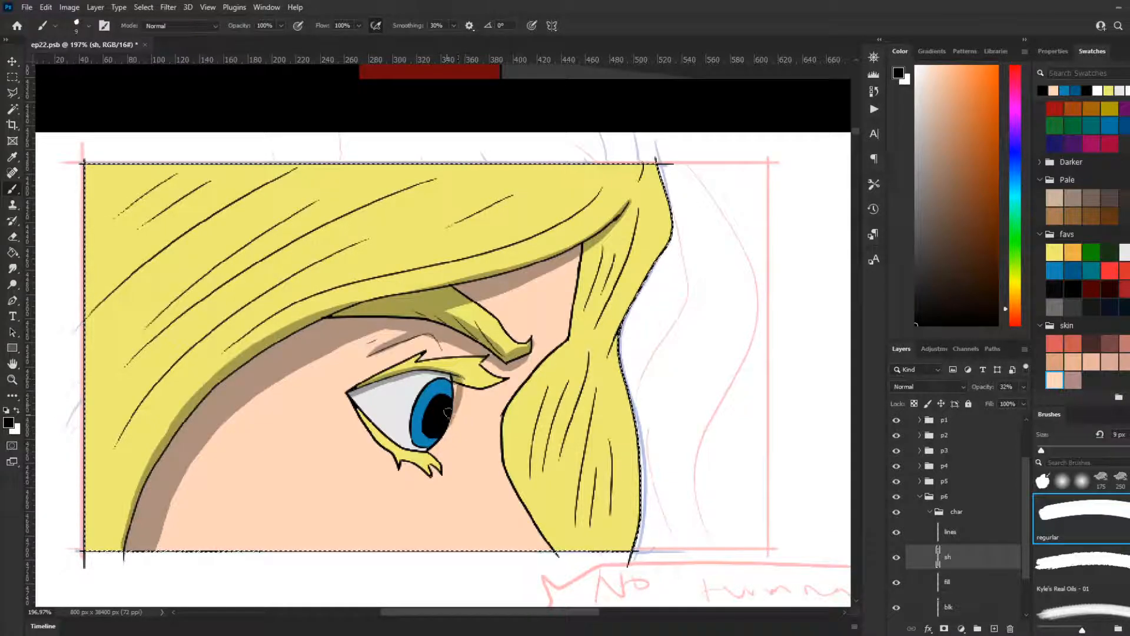
# Step: Shade the top of the eyeball beneath the upper lid, from the iris to the corner of the eye
pyautogui.moveTo(455, 382); pyautogui.dragTo(401, 382)
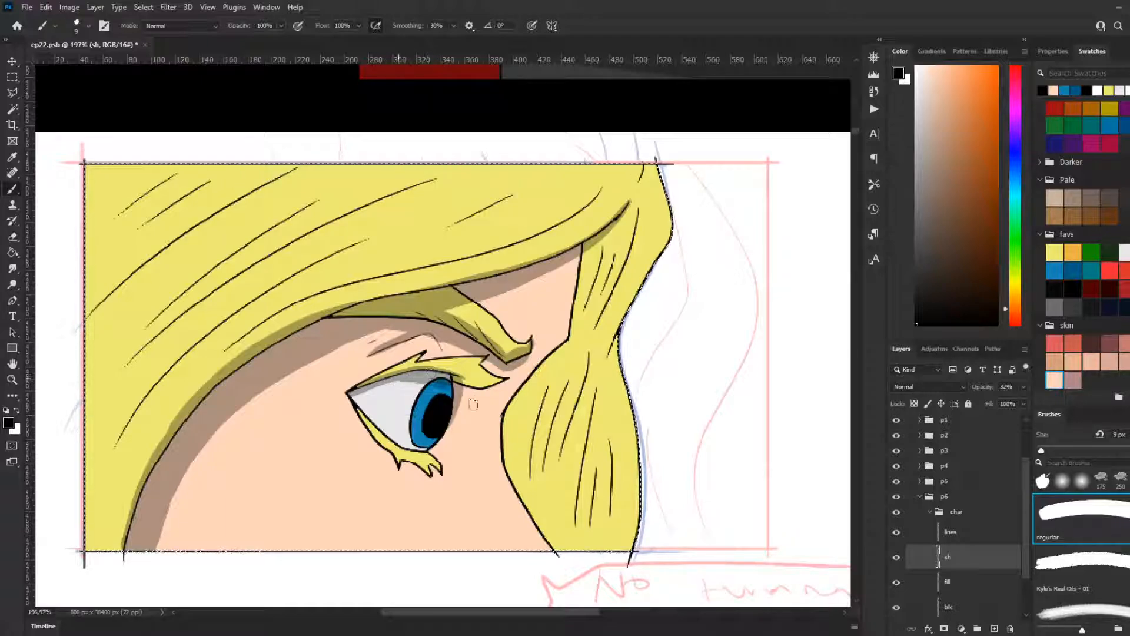
pyautogui.moveTo(448, 384)
pyautogui.mouseDown()
pyautogui.moveTo(398, 381)
pyautogui.moveTo(353, 398)
pyautogui.mouseUp()
pyautogui.hotkey('ctrl', 'z')
pyautogui.moveTo(455, 387); pyautogui.dragTo(339, 400)
pyautogui.hotkey('ctrl', 'z')
pyautogui.moveTo(451, 383); pyautogui.dragTo(317, 405)
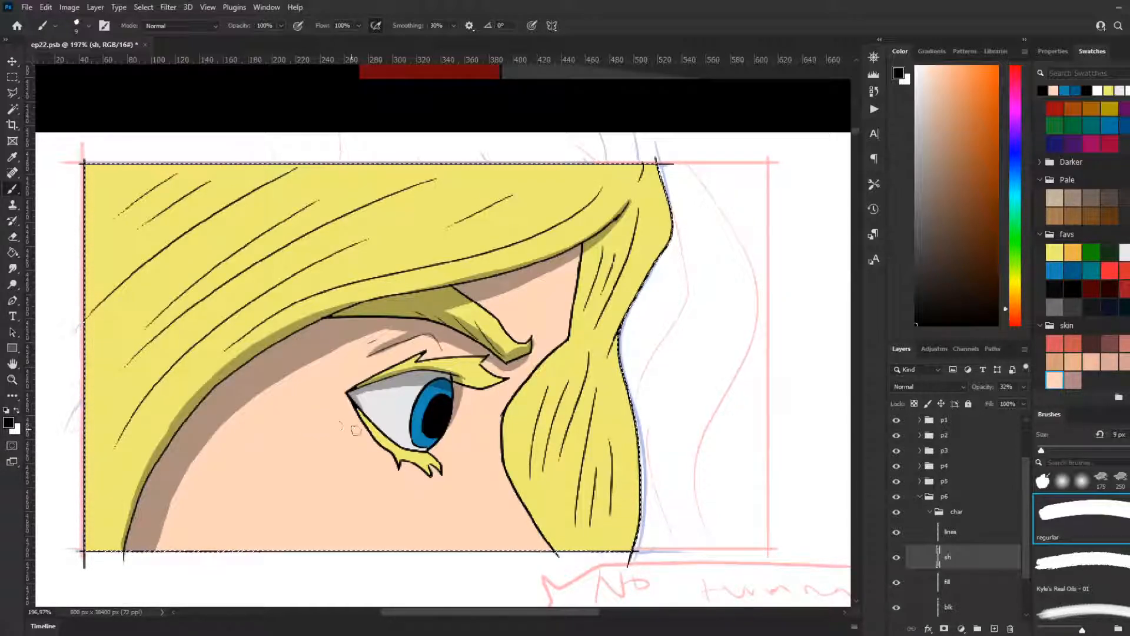
# Step: Shade the eyeball along the lower eyelid, redoing the stroke until it follows the lid from the outer corner to the iris
pyautogui.moveTo(359, 399); pyautogui.dragTo(418, 447)
pyautogui.hotkey('ctrl', 'z')
pyautogui.moveTo(355, 398); pyautogui.dragTo(428, 465)
pyautogui.hotkey('ctrl', 'z')
pyautogui.moveTo(349, 390)
pyautogui.mouseDown()
pyautogui.moveTo(407, 451)
pyautogui.moveTo(442, 461)
pyautogui.mouseUp()
pyautogui.hotkey('ctrl', 'z')
pyautogui.moveTo(352, 391)
pyautogui.mouseDown()
pyautogui.moveTo(404, 445)
pyautogui.moveTo(428, 449)
pyautogui.moveTo(410, 451)
pyautogui.mouseUp()
pyautogui.hotkey('ctrl', 'z')
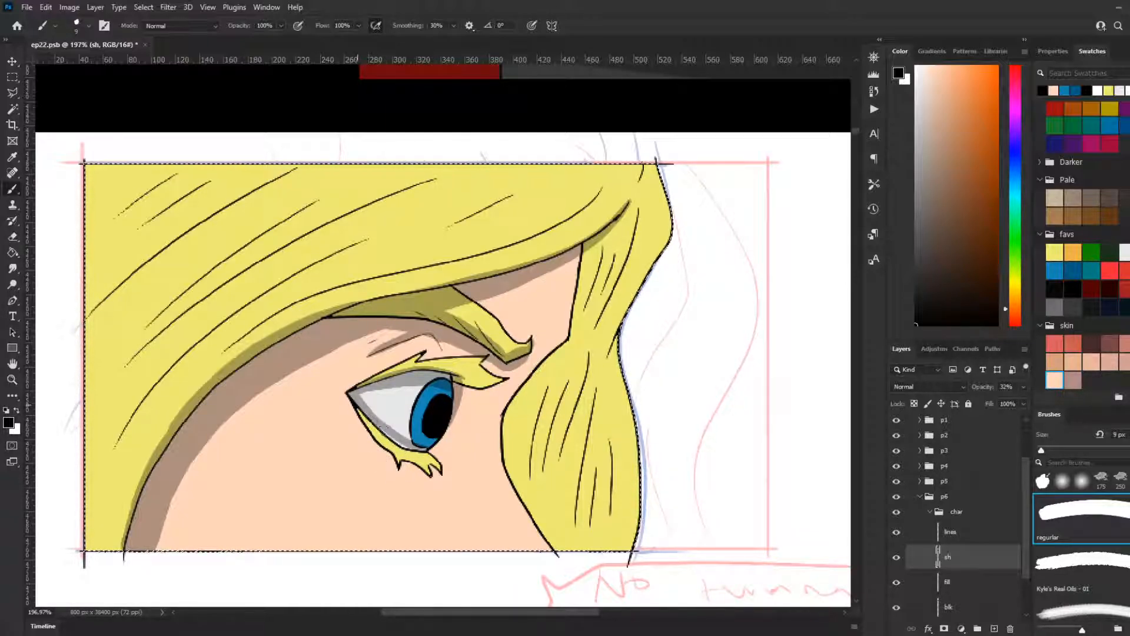
pyautogui.hotkey('ctrl', 'z')
pyautogui.moveTo(374, 422); pyautogui.dragTo(407, 449)
pyautogui.hotkey('ctrl', 'z')
pyautogui.moveTo(353, 394); pyautogui.dragTo(416, 460)
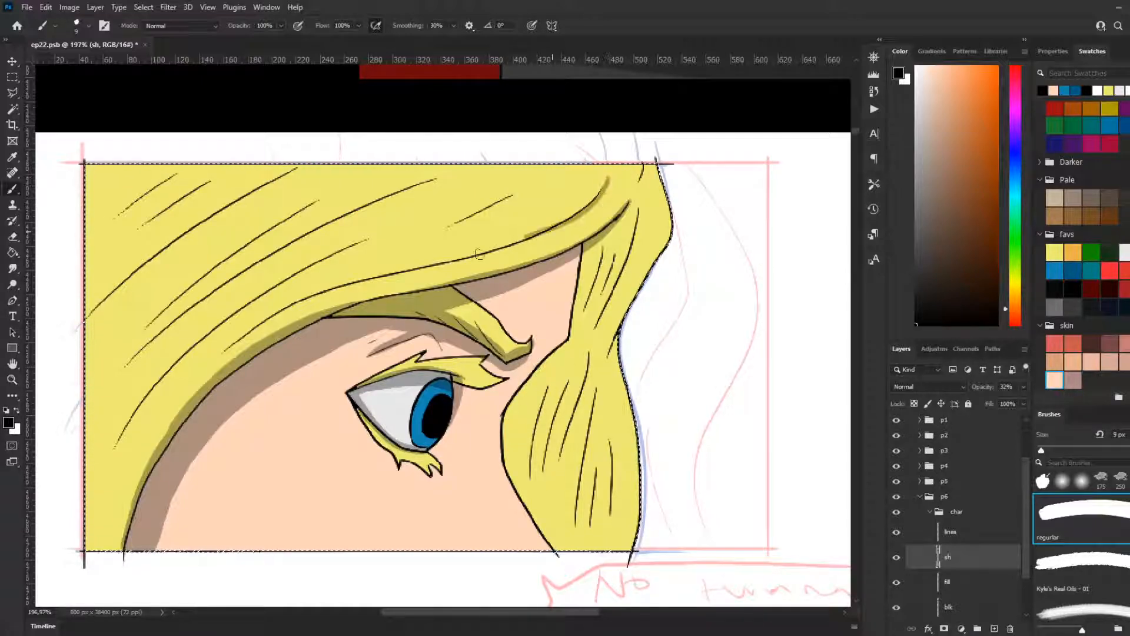
# Step: Shade under the long strand line across the lower fringe, from the parting down toward the temple, redoing strokes until they follow it
pyautogui.moveTo(598, 194)
pyautogui.mouseDown()
pyautogui.moveTo(475, 248)
pyautogui.moveTo(346, 268)
pyautogui.mouseUp()
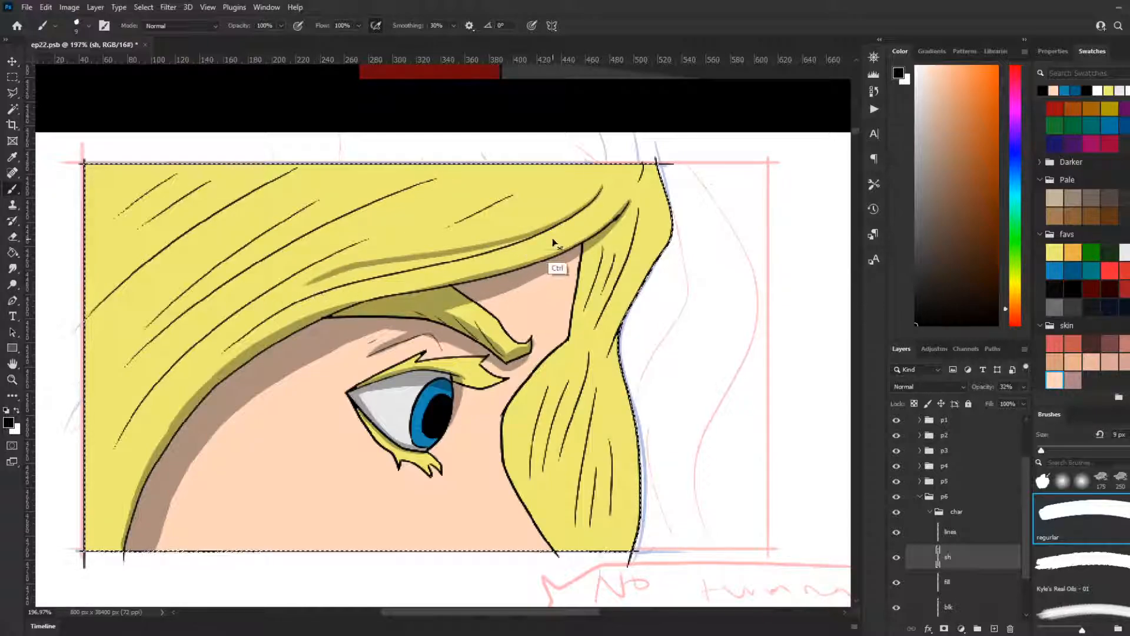
pyautogui.hotkey('ctrl', 'z')
pyautogui.moveTo(606, 188)
pyautogui.mouseDown()
pyautogui.moveTo(521, 247)
pyautogui.moveTo(267, 312)
pyautogui.moveTo(218, 356)
pyautogui.mouseUp()
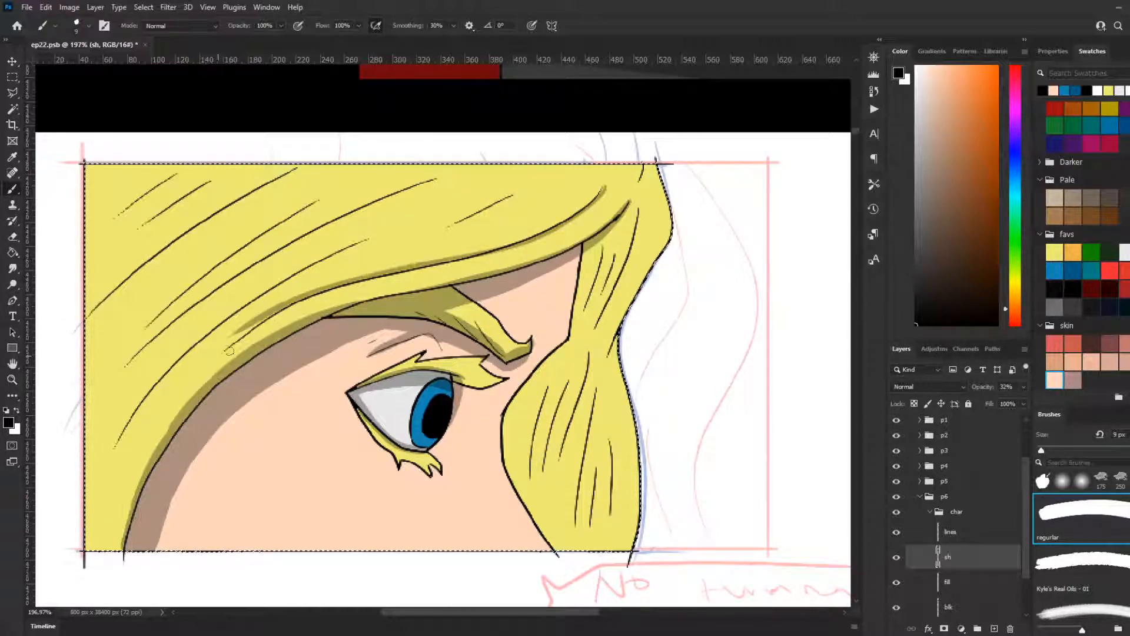
pyautogui.hotkey('ctrl', 'z')
pyautogui.moveTo(608, 182)
pyautogui.mouseDown()
pyautogui.moveTo(563, 226)
pyautogui.moveTo(327, 299)
pyautogui.moveTo(217, 352)
pyautogui.mouseUp()
pyautogui.hotkey('ctrl', 'z')
pyautogui.moveTo(571, 219); pyautogui.dragTo(420, 265)
pyautogui.hotkey('ctrl', 'z')
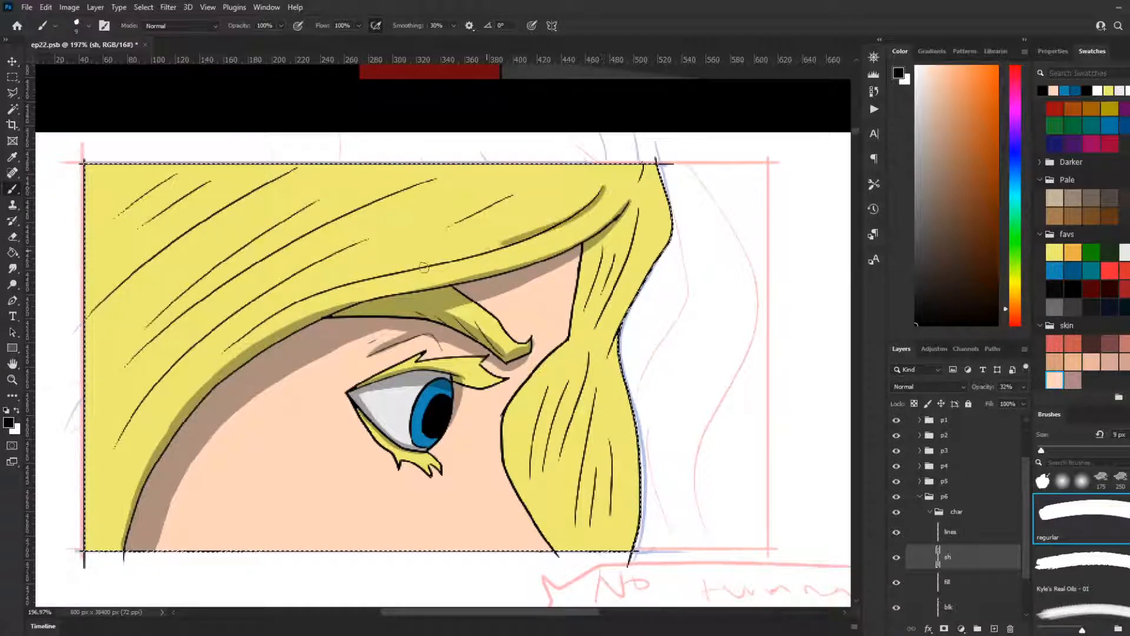
pyautogui.moveTo(601, 192)
pyautogui.mouseDown()
pyautogui.moveTo(530, 243)
pyautogui.moveTo(457, 265)
pyautogui.mouseUp()
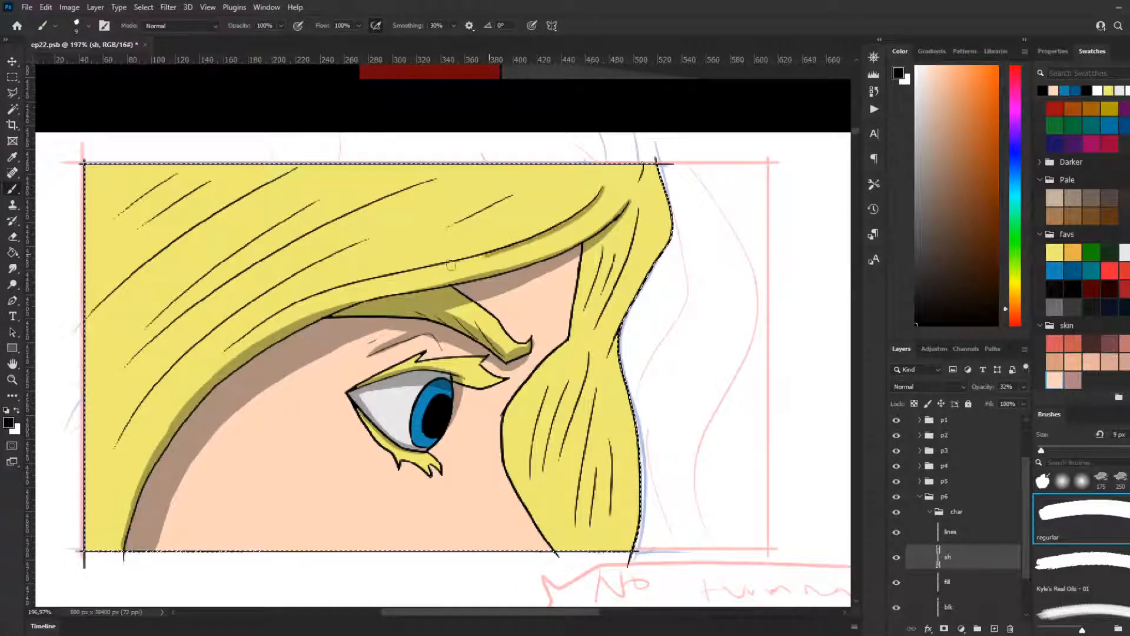
pyautogui.hotkey('ctrl', 'z')
pyautogui.moveTo(603, 188)
pyautogui.mouseDown()
pyautogui.moveTo(533, 241)
pyautogui.moveTo(427, 272)
pyautogui.mouseUp()
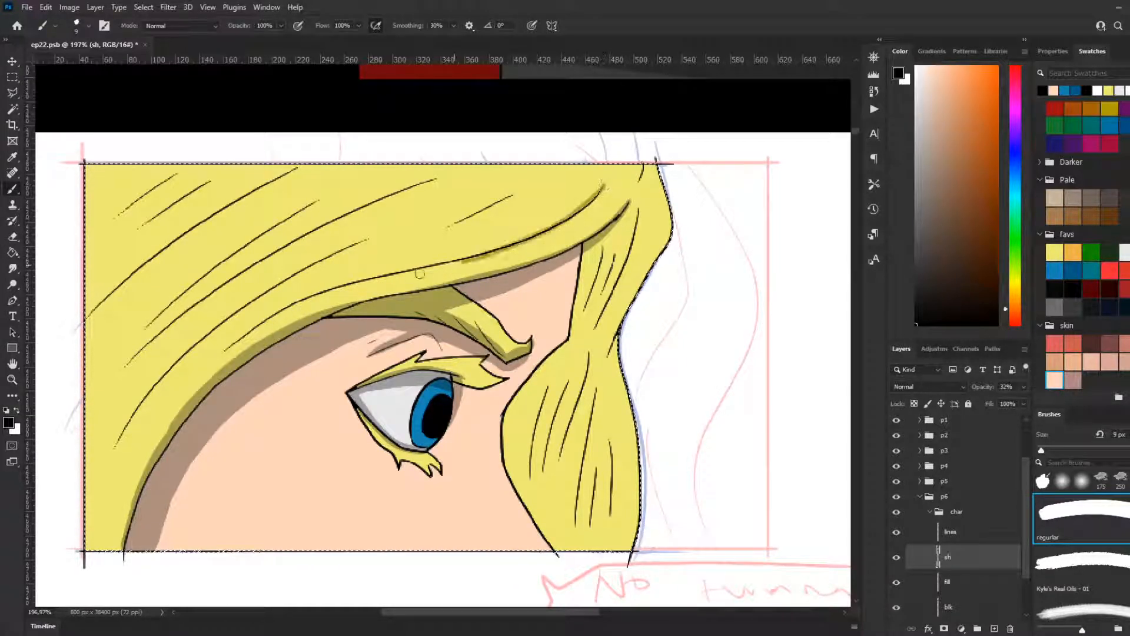
pyautogui.hotkey('ctrl', 'z')
pyautogui.moveTo(603, 189)
pyautogui.mouseDown()
pyautogui.moveTo(560, 226)
pyautogui.moveTo(436, 266)
pyautogui.mouseUp()
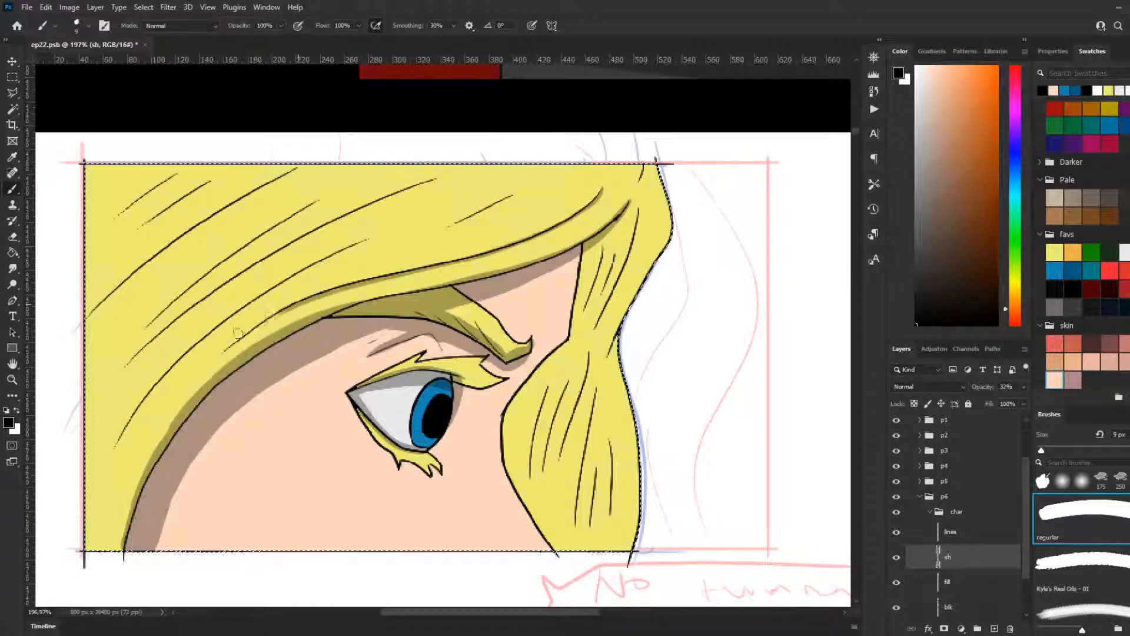
pyautogui.moveTo(602, 188)
pyautogui.mouseDown()
pyautogui.moveTo(505, 249)
pyautogui.moveTo(341, 292)
pyautogui.moveTo(229, 345)
pyautogui.mouseUp()
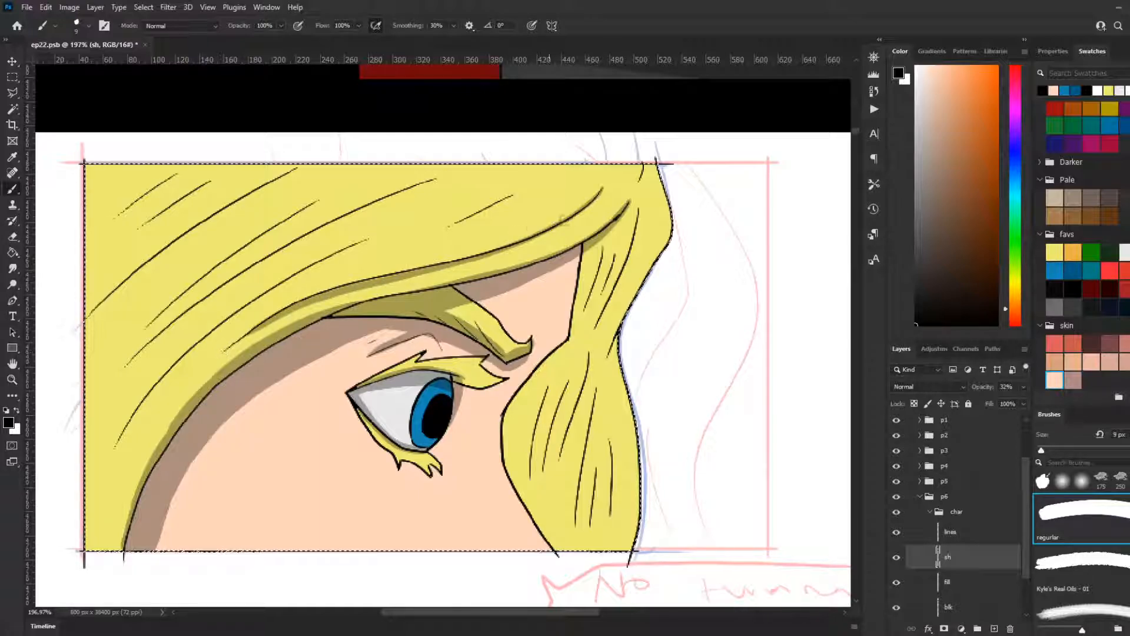
# Step: Add two thin tapering shadows near the parting, one above the long fringe line and one inside the lock below it
pyautogui.moveTo(572, 192); pyautogui.dragTo(397, 264)
pyautogui.hotkey('ctrl', 'z')
pyautogui.moveTo(572, 192); pyautogui.dragTo(397, 264)
pyautogui.moveTo(619, 203); pyautogui.dragTo(520, 254)
pyautogui.hotkey('ctrl', 'z')
pyautogui.moveTo(620, 199); pyautogui.dragTo(465, 275)
pyautogui.hotkey('ctrl', 'z')
pyautogui.moveTo(617, 205)
pyautogui.mouseDown()
pyautogui.moveTo(488, 266)
pyautogui.moveTo(412, 275)
pyautogui.mouseUp()
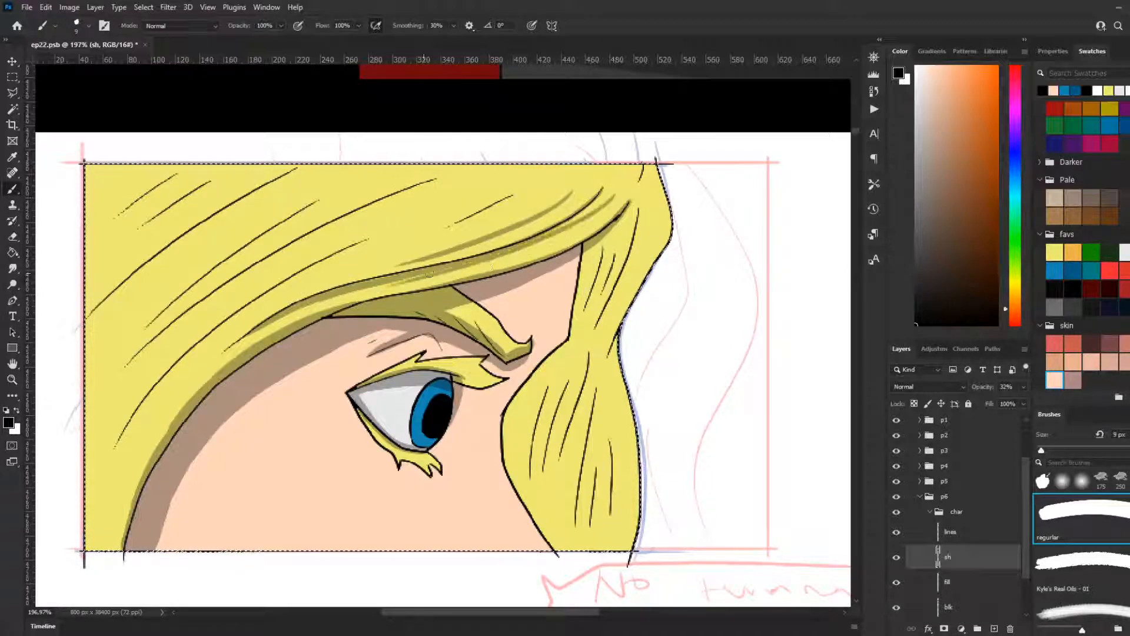
# Step: Shade along the strand line that sweeps from the middle of the hair down toward the panel's left side
pyautogui.moveTo(334, 269); pyautogui.dragTo(115, 447)
pyautogui.hotkey('ctrl', 'z')
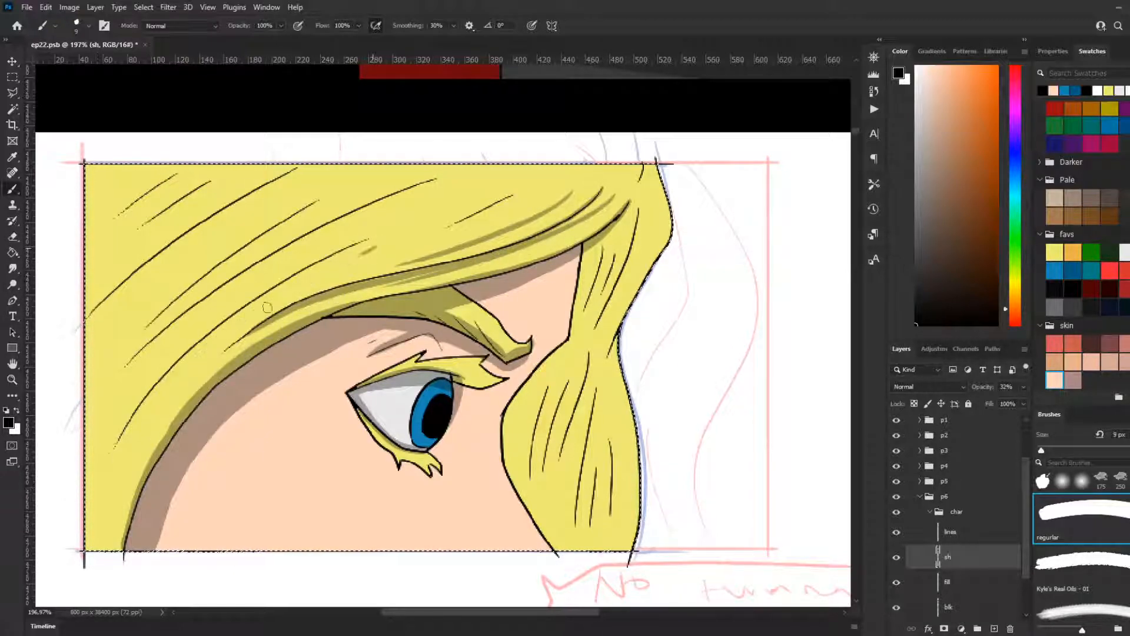
pyautogui.moveTo(370, 247); pyautogui.dragTo(113, 468)
# Step: Shade the lower end of the fringe lock beside the face, down to the panel's bottom-left corner
pyautogui.moveTo(206, 370); pyautogui.dragTo(136, 450)
pyautogui.hotkey('ctrl', 'z')
pyautogui.moveTo(214, 366); pyautogui.dragTo(143, 474)
pyautogui.hotkey('ctrl', 'z')
pyautogui.moveTo(208, 365); pyautogui.dragTo(100, 527)
pyautogui.hotkey('ctrl', 'z')
pyautogui.moveTo(200, 376); pyautogui.dragTo(139, 470)
pyautogui.hotkey('ctrl', 'z')
pyautogui.moveTo(167, 430); pyautogui.dragTo(101, 545)
pyautogui.moveTo(151, 449); pyautogui.dragTo(129, 492)
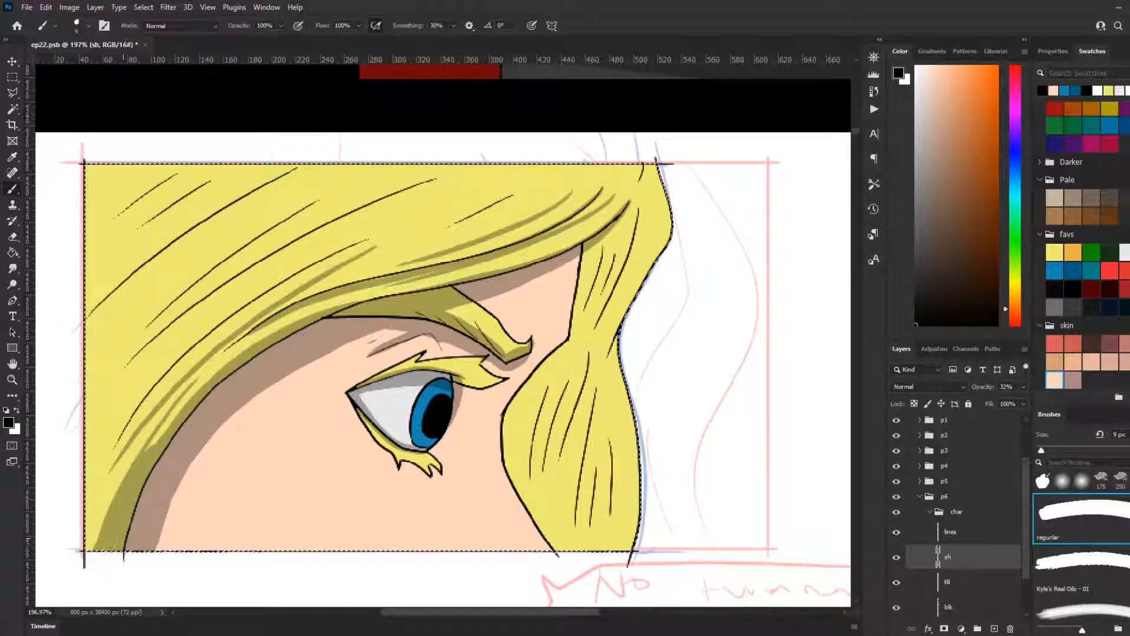
# Step: Enlarge the brush to 25 px and add a tapered shadow at the edge of the fringe lock by the temple
pyautogui.press(']')
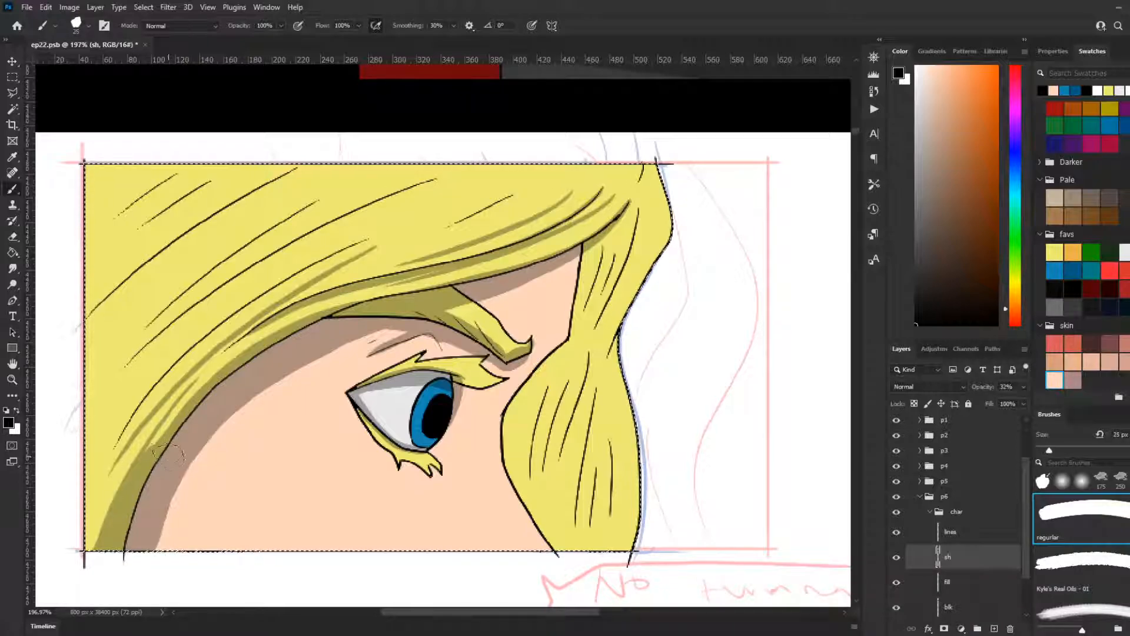
pyautogui.moveTo(197, 379); pyautogui.dragTo(150, 446)
pyautogui.hotkey('ctrl', 'z')
pyautogui.moveTo(196, 380); pyautogui.dragTo(150, 446)
pyautogui.hotkey('ctrl', 'z')
pyautogui.moveTo(197, 380); pyautogui.dragTo(146, 448)
pyautogui.press('z')
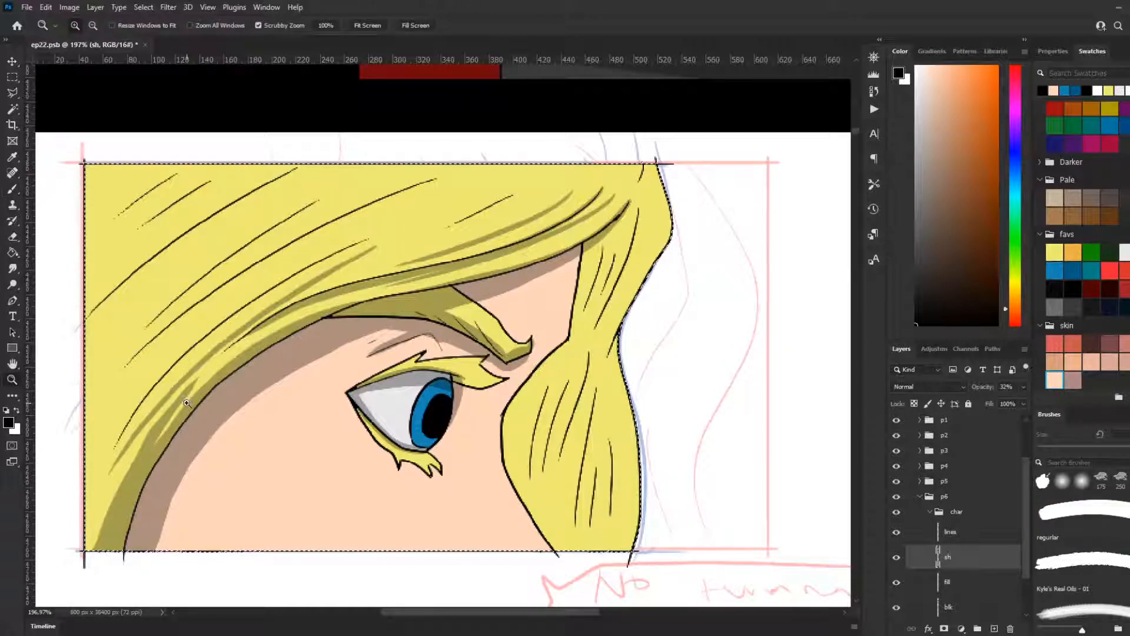
pyautogui.press('b')
pyautogui.moveTo(168, 419); pyautogui.dragTo(151, 445)
pyautogui.hotkey('ctrl', 'z')
pyautogui.moveTo(193, 385); pyautogui.dragTo(151, 446)
pyautogui.hotkey('ctrl', 'z')
pyautogui.moveTo(194, 384); pyautogui.dragTo(151, 446)
pyautogui.hotkey('ctrl', 'z')
pyautogui.moveTo(195, 384); pyautogui.dragTo(150, 446)
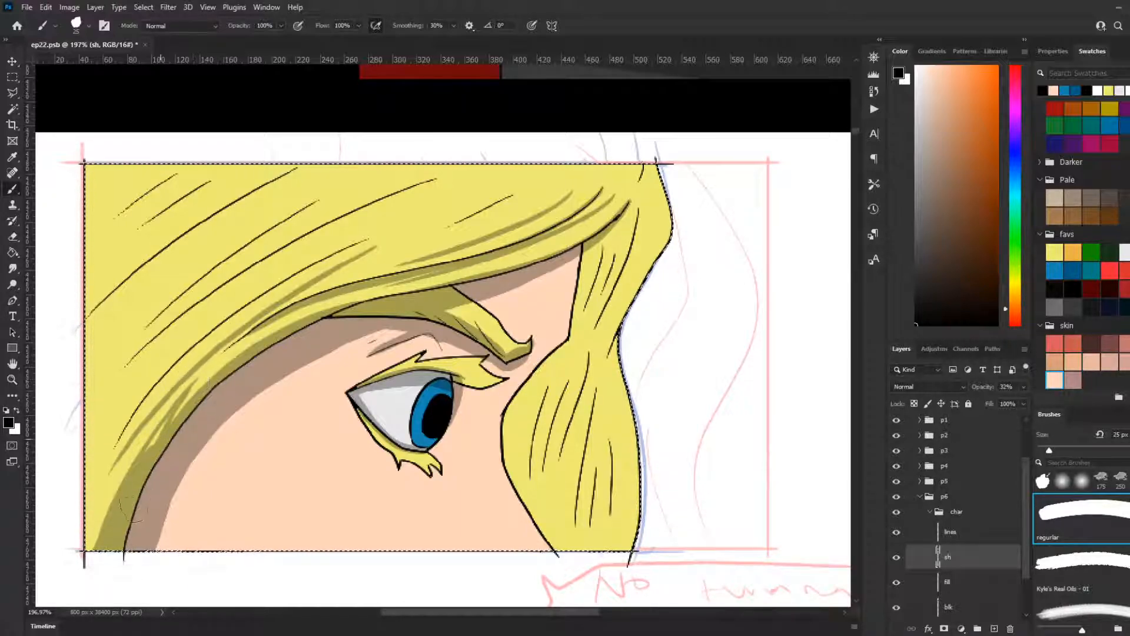
pyautogui.moveTo(170, 401); pyautogui.dragTo(147, 450)
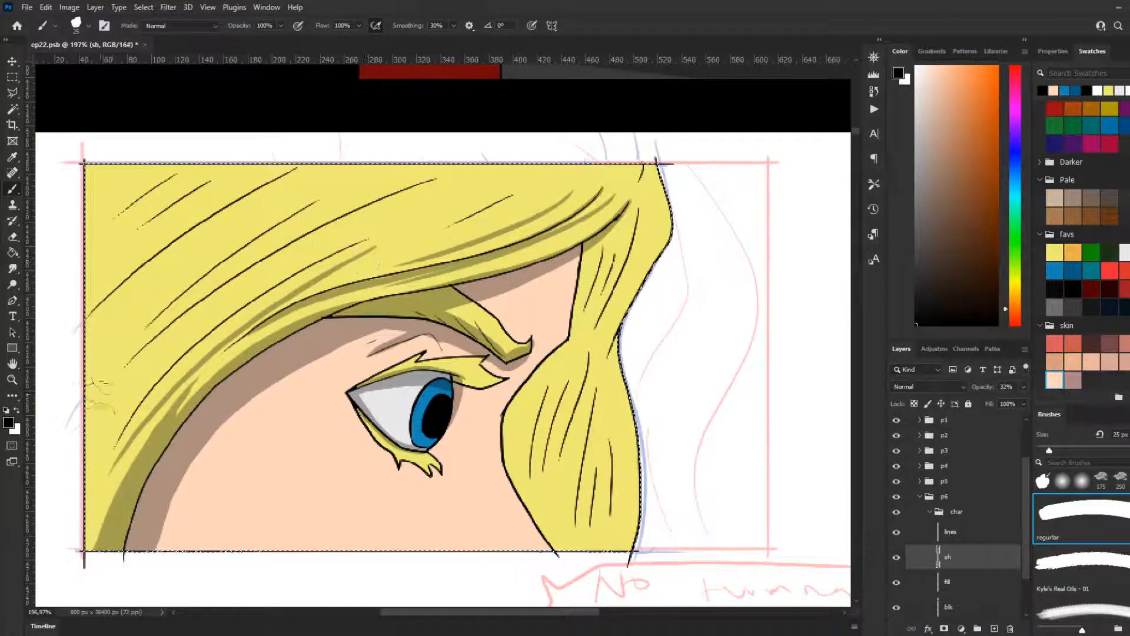
# Step: Paint a broad shadow sweeping through the middle of the hair, from the panel's left edge up along the long central strand
pyautogui.moveTo(303, 228); pyautogui.dragTo(328, 236)
pyautogui.hotkey('ctrl', 'z')
pyautogui.moveTo(66, 441); pyautogui.dragTo(327, 234)
pyautogui.hotkey('ctrl', 'z')
pyautogui.moveTo(68, 435)
pyautogui.mouseDown()
pyautogui.moveTo(184, 327)
pyautogui.moveTo(360, 215)
pyautogui.mouseUp()
pyautogui.hotkey('ctrl', 'z')
pyautogui.moveTo(76, 435); pyautogui.dragTo(459, 159)
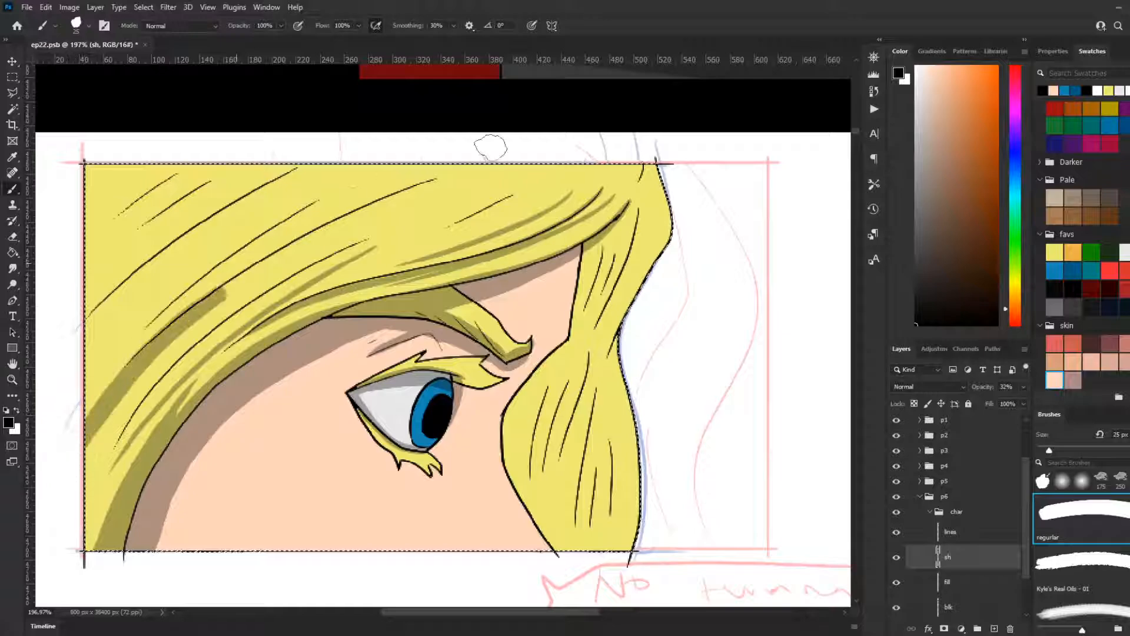
pyautogui.hotkey('ctrl', 'z')
pyautogui.moveTo(70, 500)
pyautogui.mouseDown()
pyautogui.moveTo(179, 333)
pyautogui.moveTo(377, 213)
pyautogui.mouseUp()
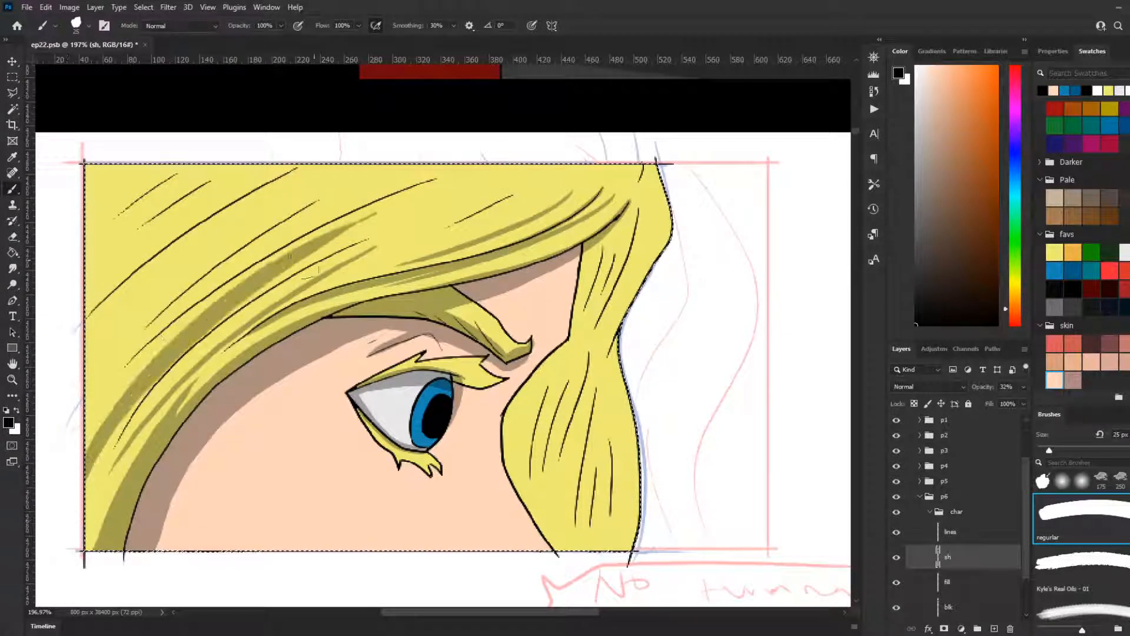
pyautogui.hotkey('ctrl', 'z')
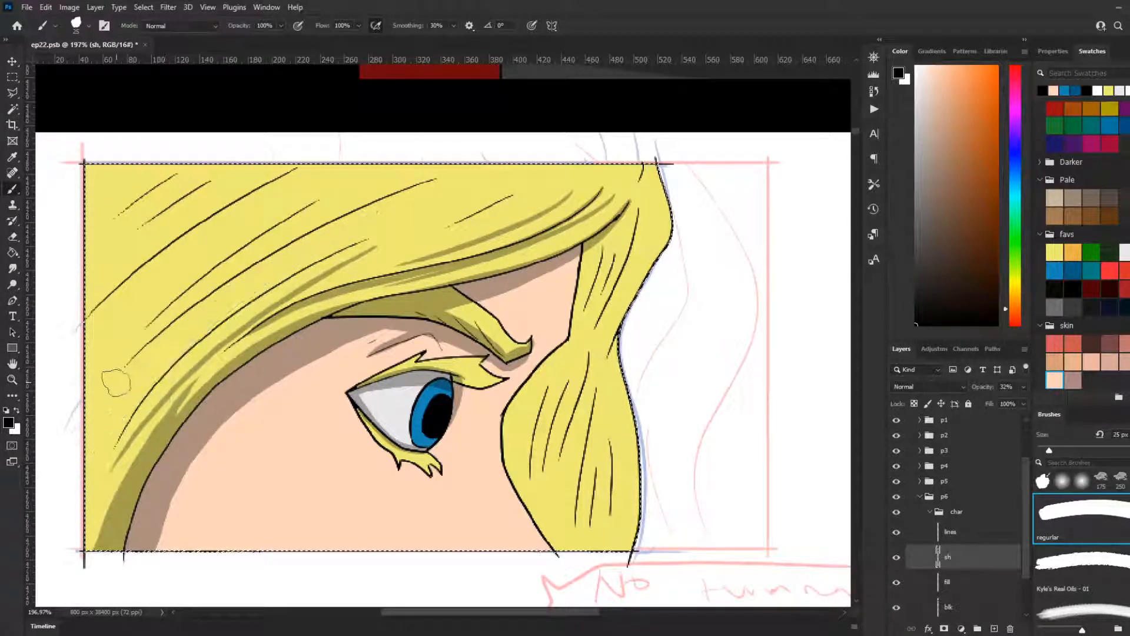
pyautogui.moveTo(66, 434)
pyautogui.mouseDown()
pyautogui.moveTo(263, 256)
pyautogui.moveTo(320, 225)
pyautogui.mouseUp()
pyautogui.hotkey('ctrl', 'z')
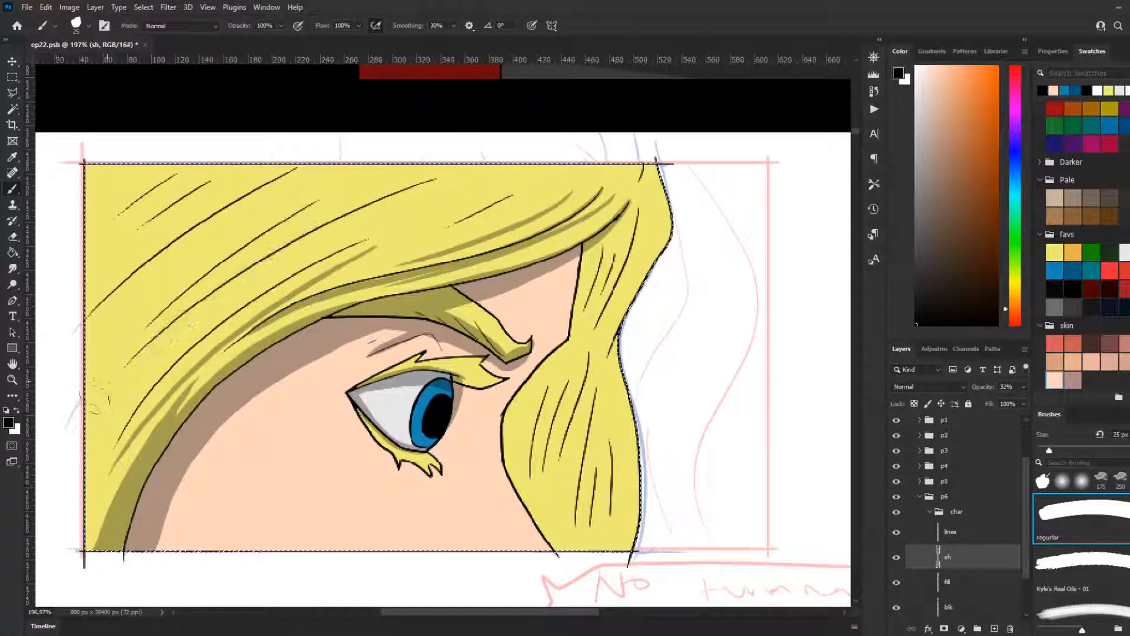
pyautogui.moveTo(151, 344); pyautogui.dragTo(306, 250)
pyautogui.hotkey('ctrl', 'z')
pyautogui.moveTo(66, 456)
pyautogui.mouseDown()
pyautogui.moveTo(262, 272)
pyautogui.moveTo(312, 247)
pyautogui.mouseUp()
pyautogui.hotkey('ctrl', 'z')
pyautogui.moveTo(62, 486); pyautogui.dragTo(385, 198)
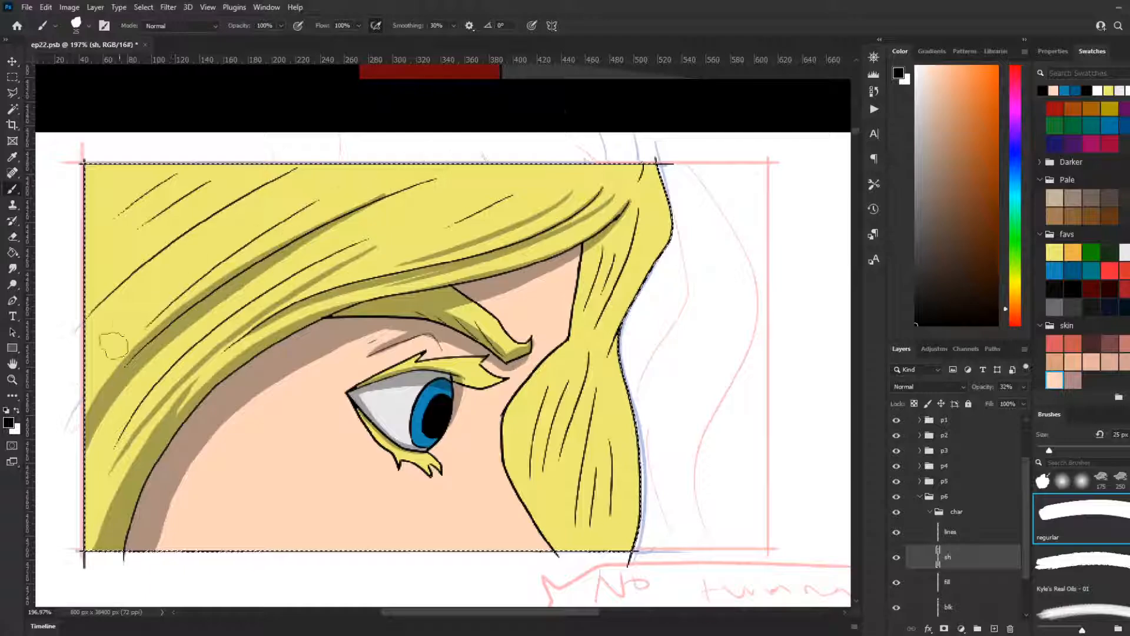
# Step: Add a second broad shadow just above the central one, widening it toward the panel's left edge
pyautogui.moveTo(72, 438); pyautogui.dragTo(263, 223)
pyautogui.hotkey('ctrl', 'z')
pyautogui.moveTo(77, 435); pyautogui.dragTo(288, 194)
pyautogui.hotkey('ctrl', 'z')
pyautogui.moveTo(73, 419); pyautogui.dragTo(281, 223)
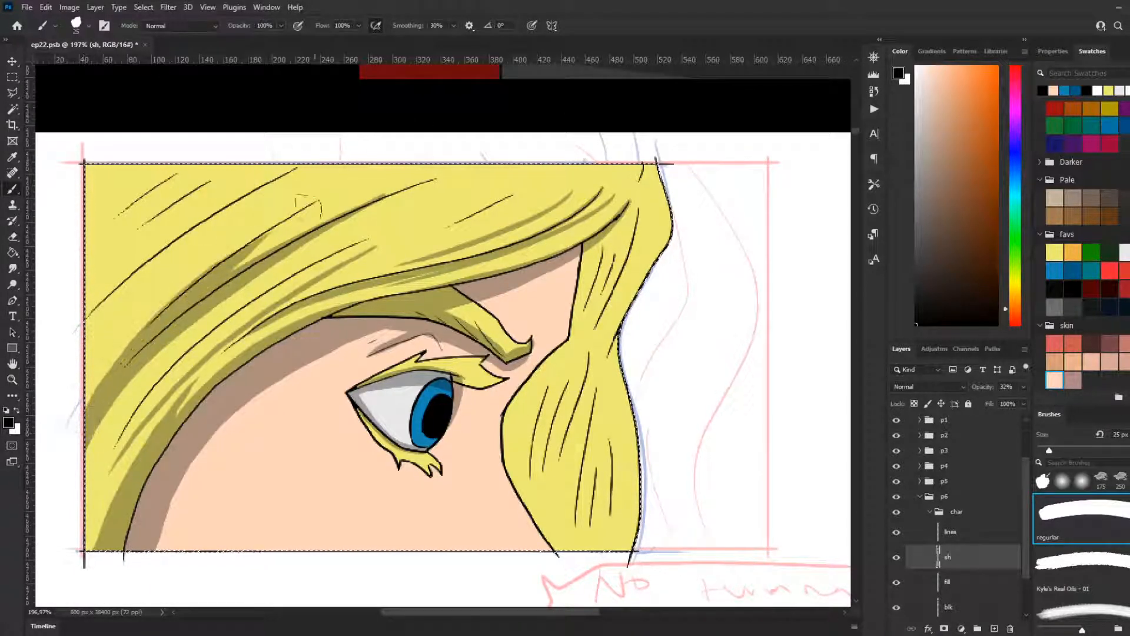
pyautogui.moveTo(215, 271); pyautogui.dragTo(147, 332)
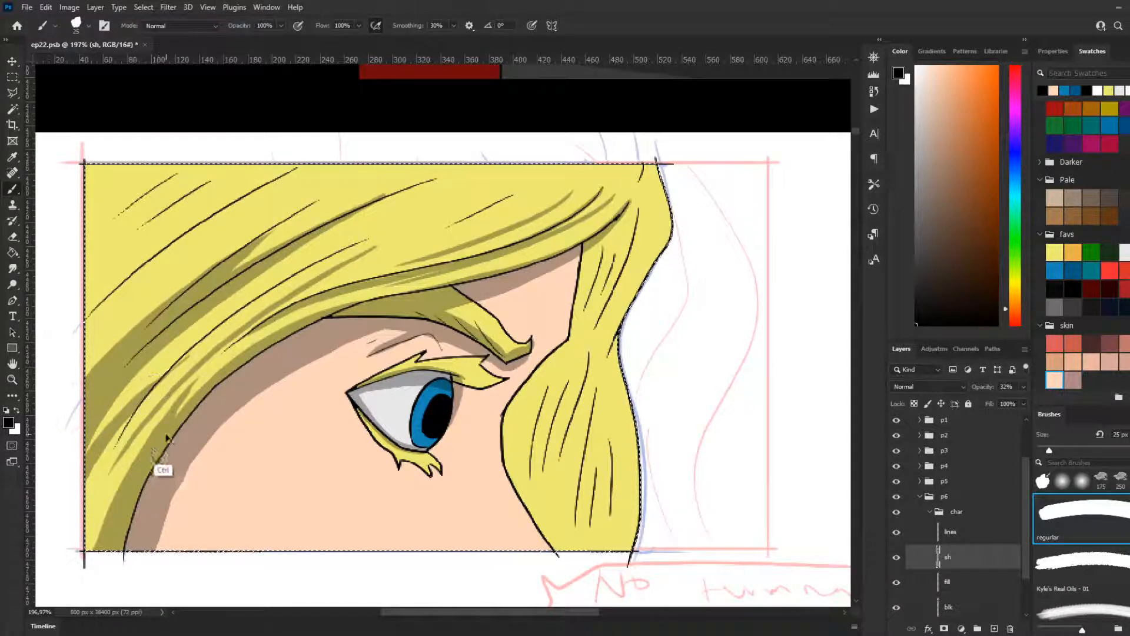
# Step: Shade a narrow strand between the central shadow and the face lock, rising from the panel's lower-left edge
pyautogui.moveTo(71, 520); pyautogui.dragTo(173, 353)
pyautogui.hotkey('ctrl', 'z')
pyautogui.moveTo(70, 508); pyautogui.dragTo(160, 370)
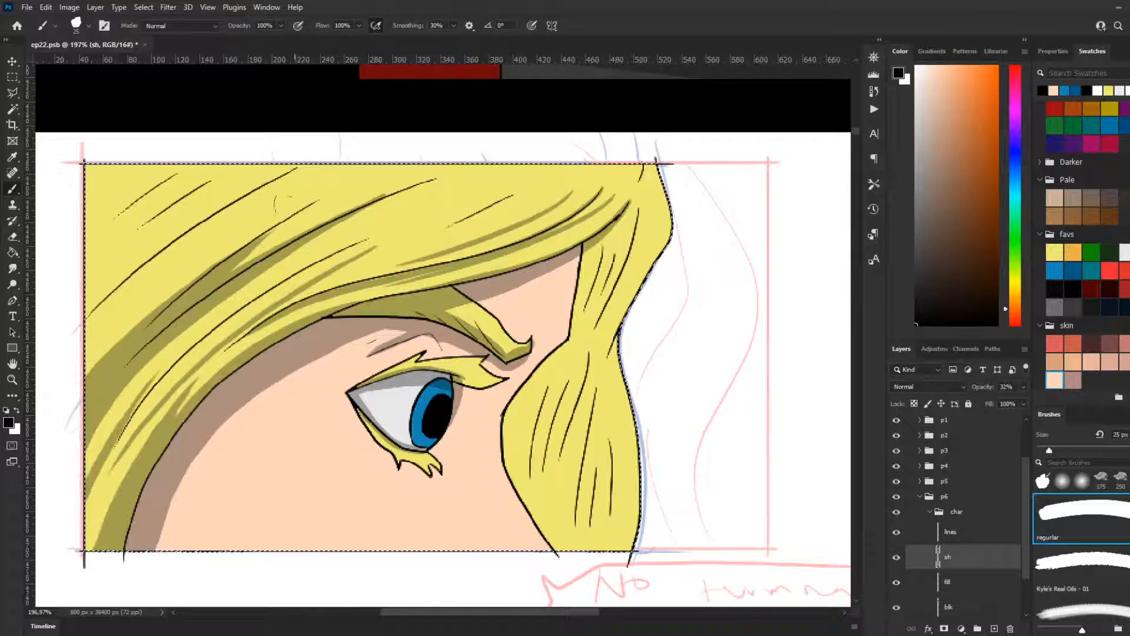
pyautogui.moveTo(72, 359); pyautogui.dragTo(267, 201)
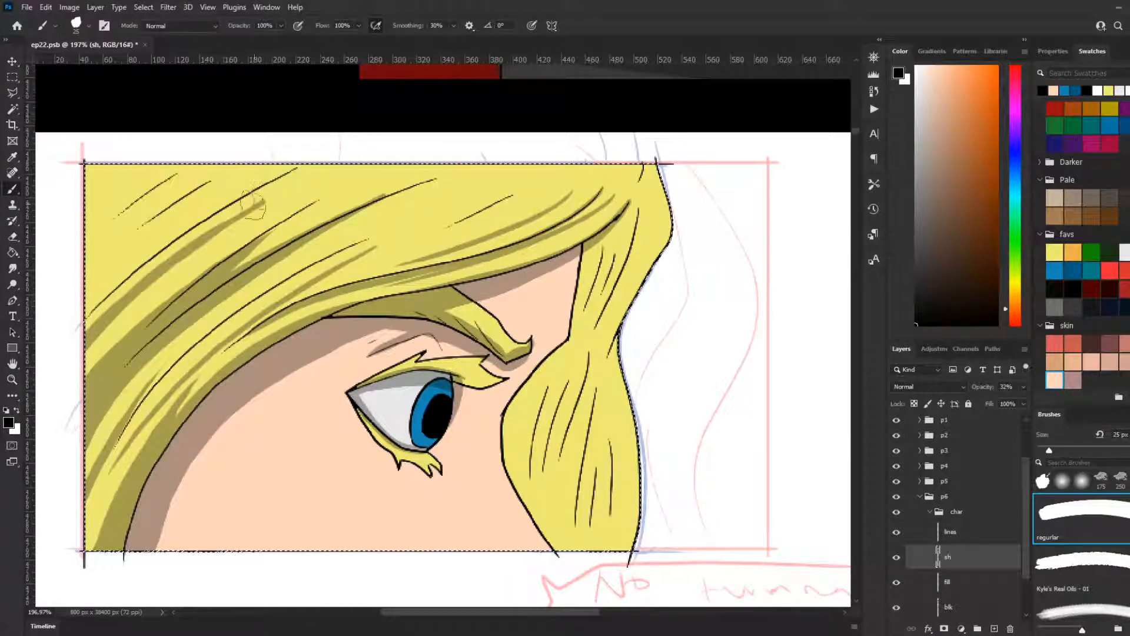
pyautogui.hotkey('ctrl', 'z')
pyautogui.moveTo(63, 349); pyautogui.dragTo(260, 215)
pyautogui.hotkey('ctrl', 'z')
pyautogui.moveTo(63, 356); pyautogui.dragTo(259, 214)
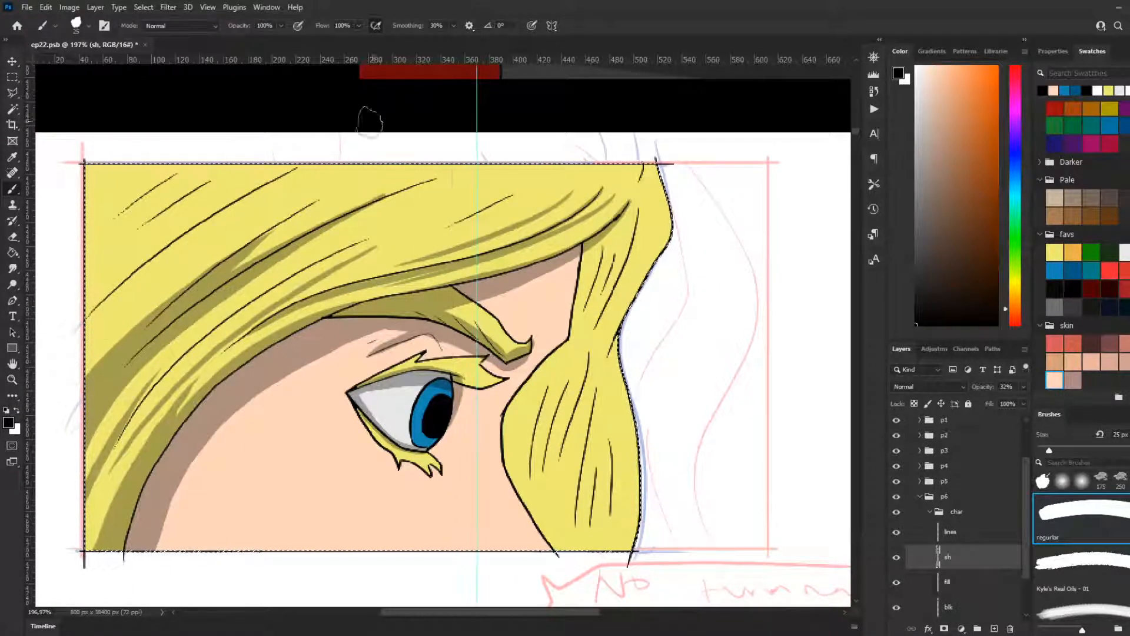
# Step: Remove the stray vertical guide from the canvas, hide the rulers, and return to the Brush tool
pyautogui.click(14, 62)
pyautogui.moveTo(67, 149); pyautogui.dragTo(29, 159)
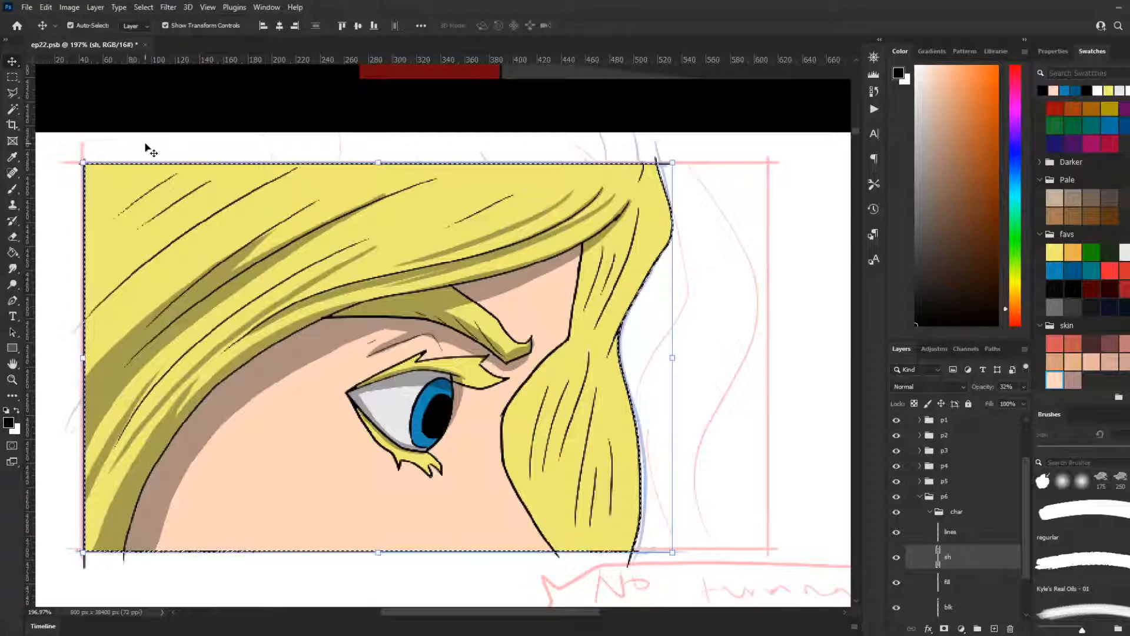
pyautogui.hotkey('ctrl', 'r')
pyautogui.click(12, 189)
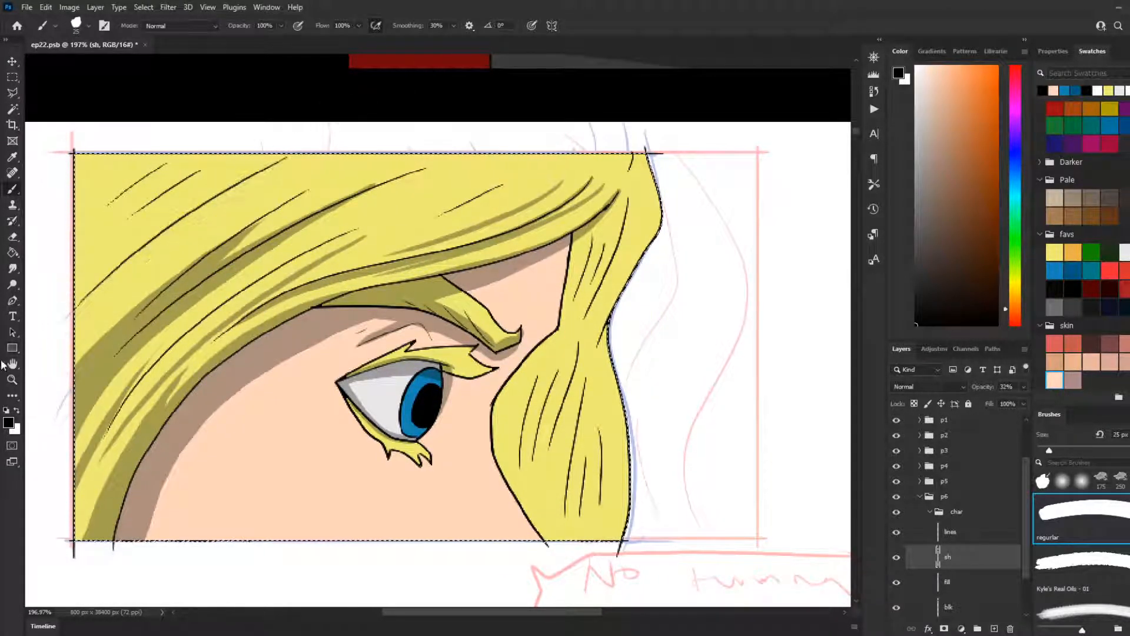
# Step: Shade beneath the long strand line in the upper hair with the 25 px brush
pyautogui.moveTo(145, 256); pyautogui.dragTo(217, 205)
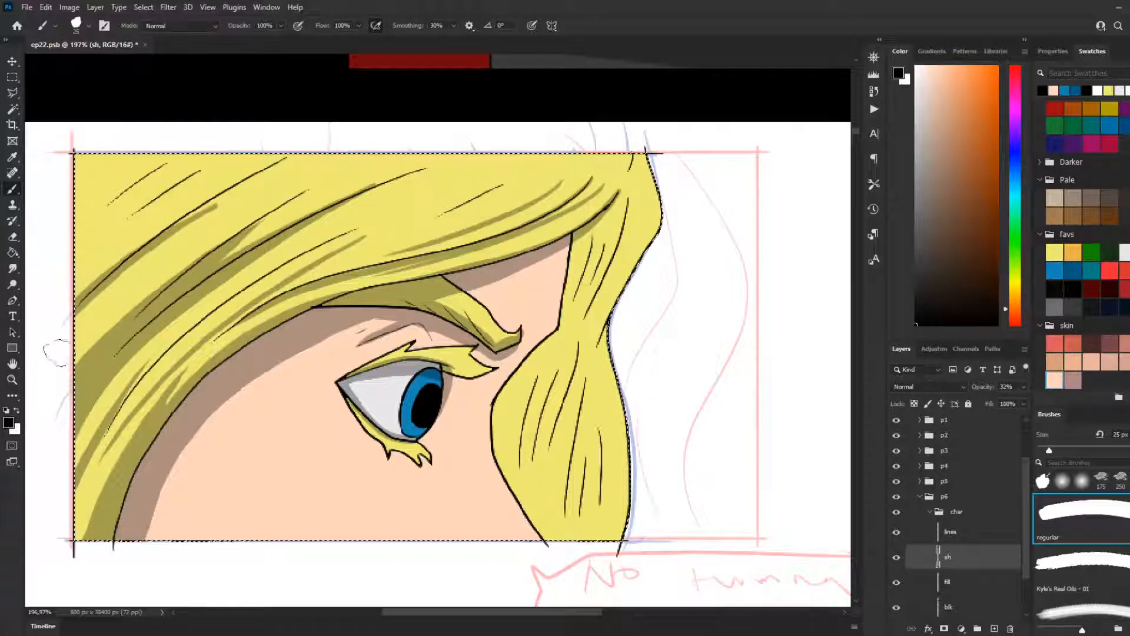
pyautogui.hotkey('ctrl', 'z')
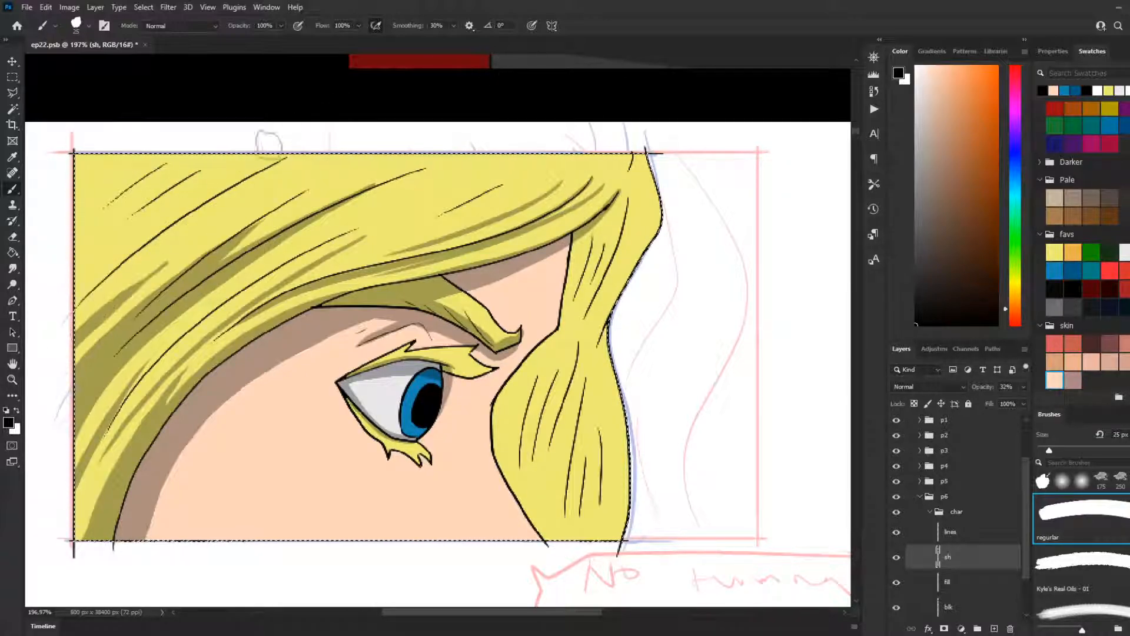
pyautogui.hotkey('ctrl', 'shift', 'z')
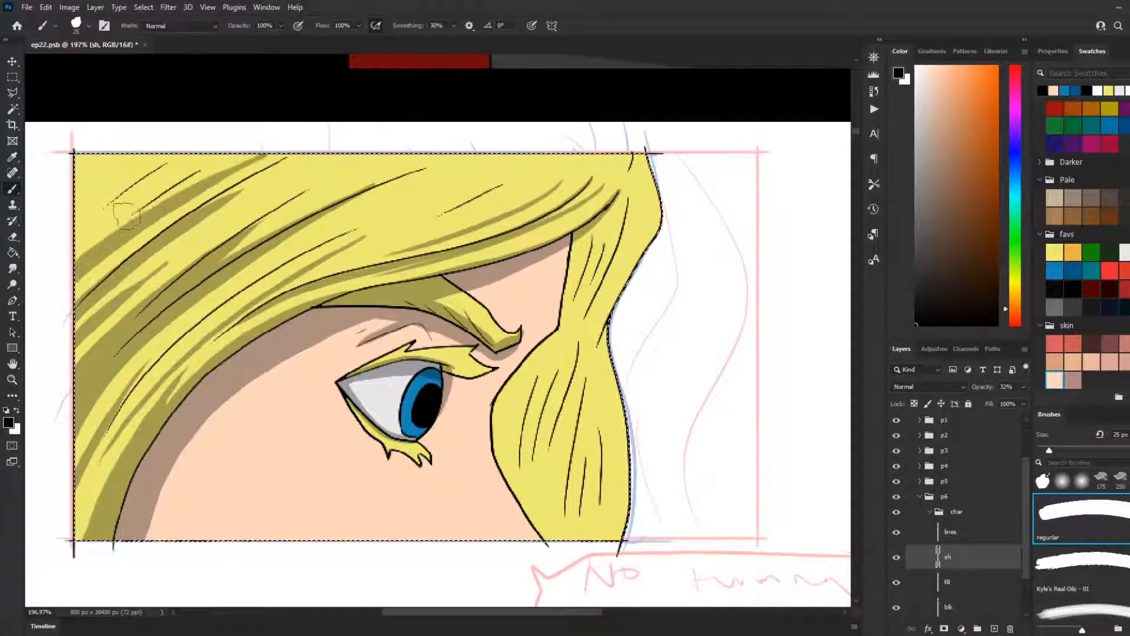
# Step: Shade the short strands in the hair's top-left corner with parallel tapered strokes starting at the panel's left edge
pyautogui.moveTo(108, 245); pyautogui.dragTo(179, 199)
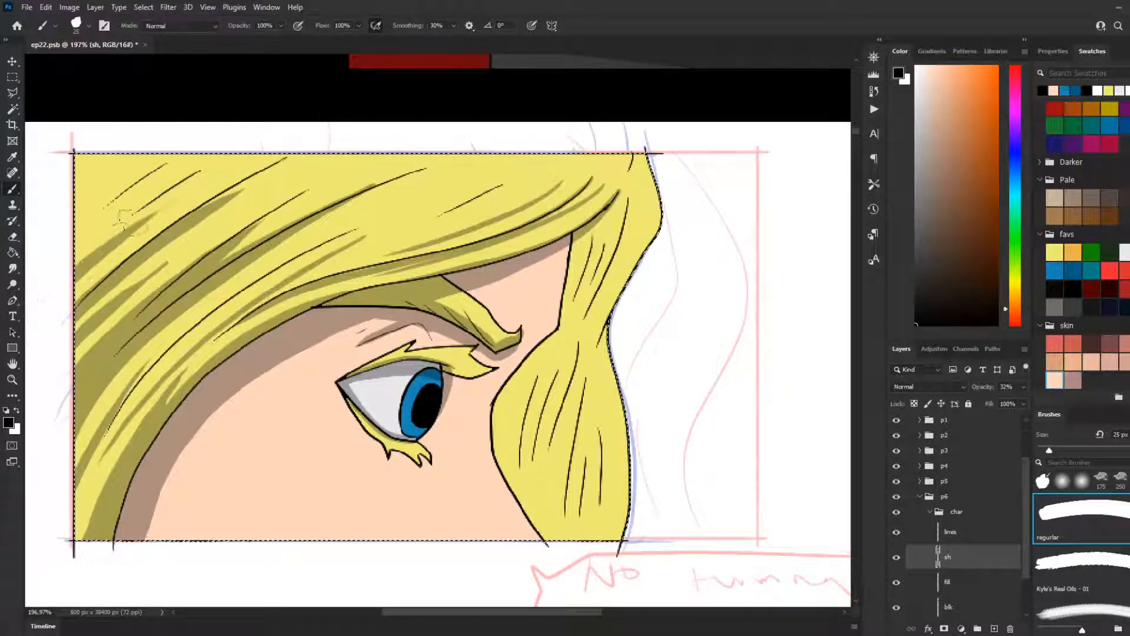
pyautogui.moveTo(88, 242); pyautogui.dragTo(183, 189)
pyautogui.hotkey('ctrl', 'z')
pyautogui.moveTo(73, 262); pyautogui.dragTo(183, 190)
pyautogui.hotkey('ctrl', 'z')
pyautogui.moveTo(57, 269); pyautogui.dragTo(235, 155)
pyautogui.hotkey('ctrl', 'z')
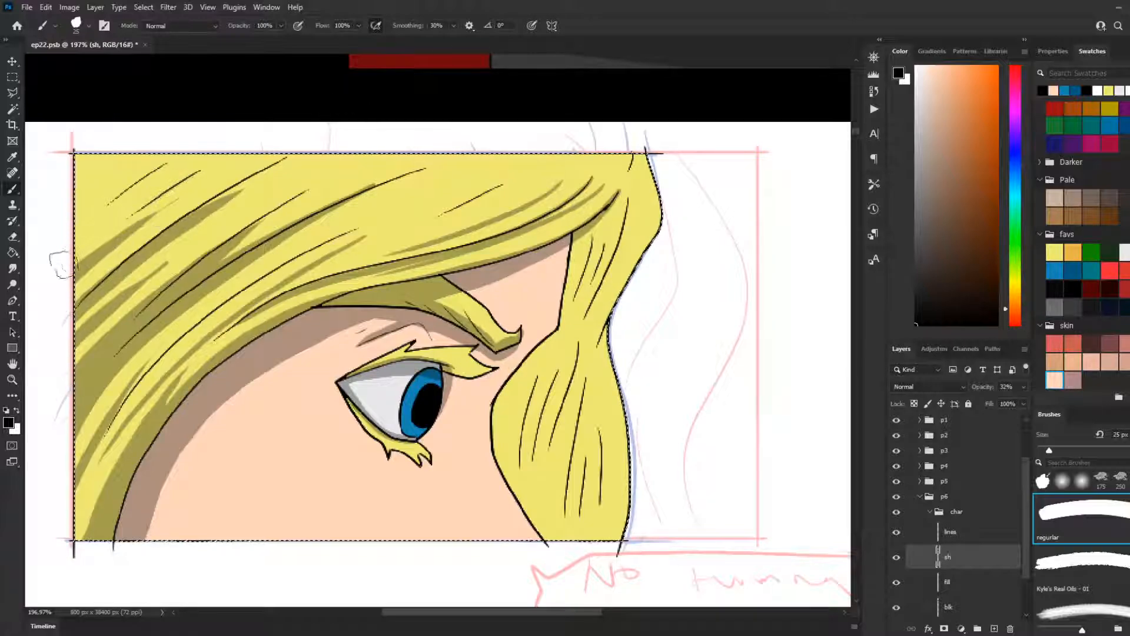
pyautogui.moveTo(62, 261); pyautogui.dragTo(235, 154)
pyautogui.hotkey('ctrl', 'z')
pyautogui.moveTo(57, 234); pyautogui.dragTo(151, 173)
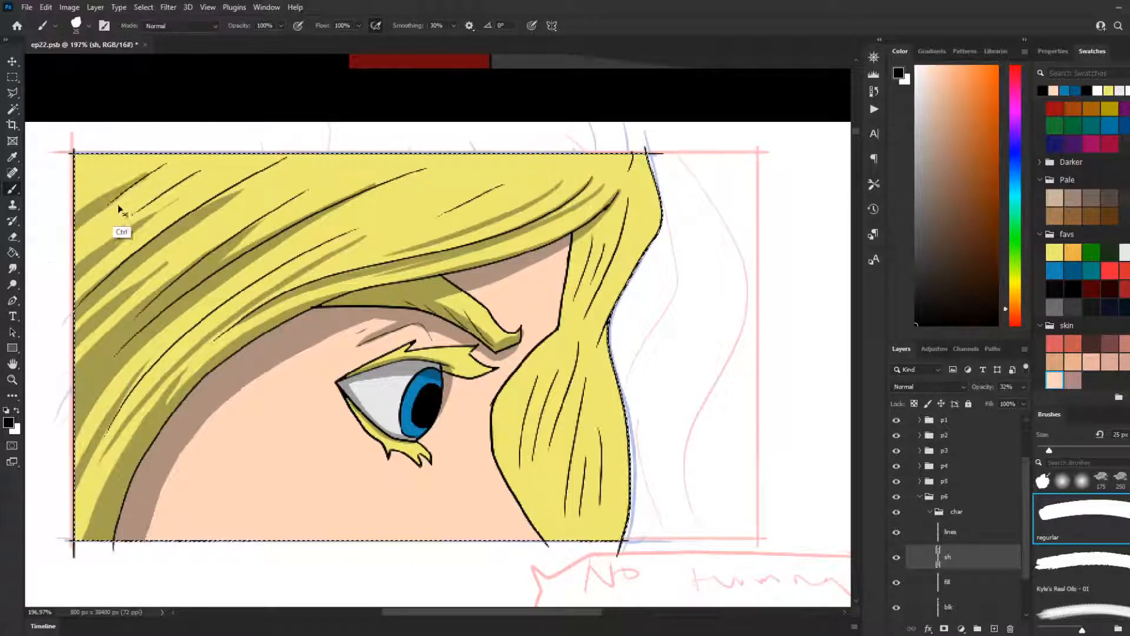
pyautogui.moveTo(63, 249); pyautogui.dragTo(147, 196)
pyautogui.moveTo(61, 221); pyautogui.dragTo(146, 170)
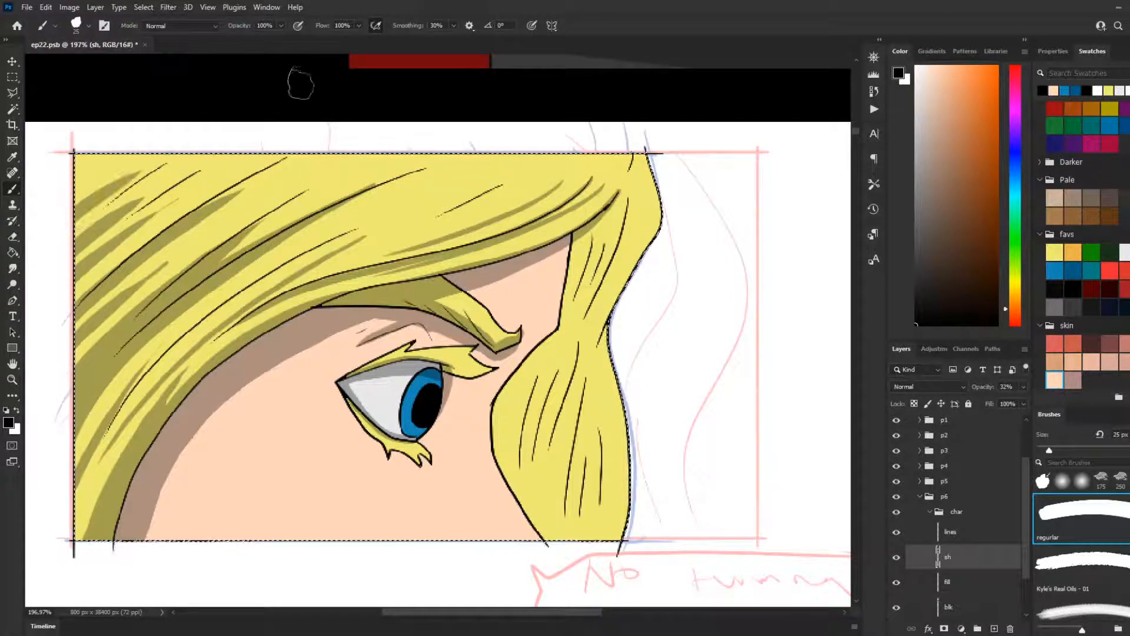
# Step: Clear the active selection around the panel with the Rectangular Marquee tool, and return to the Brush tool
pyautogui.click(18, 301)
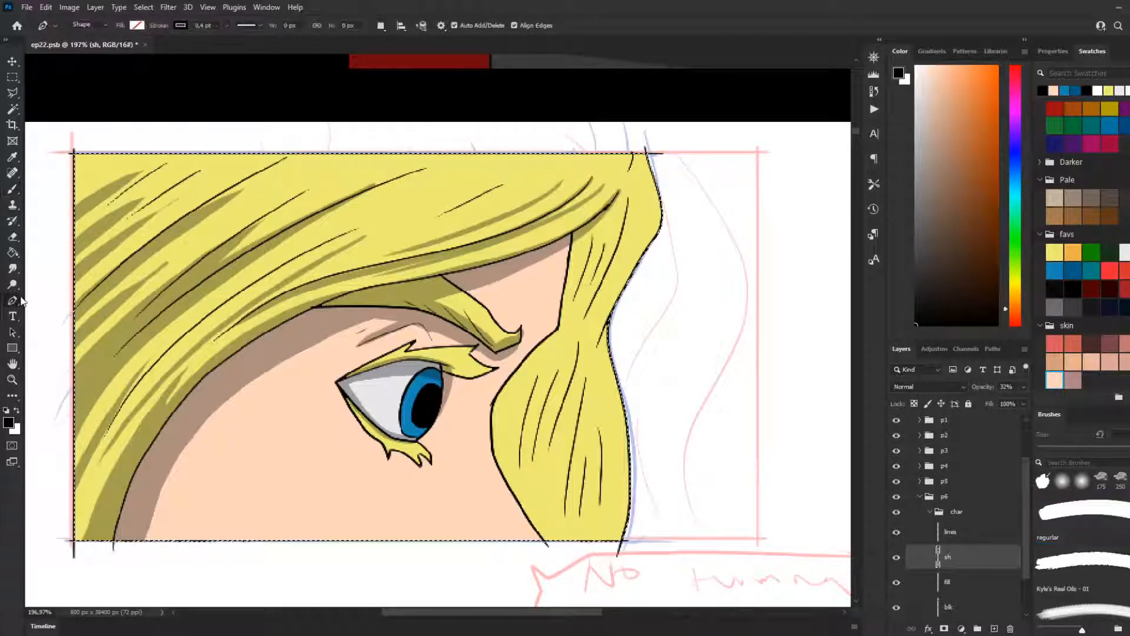
pyautogui.click(12, 78)
pyautogui.click(752, 248)
pyautogui.click(752, 248)
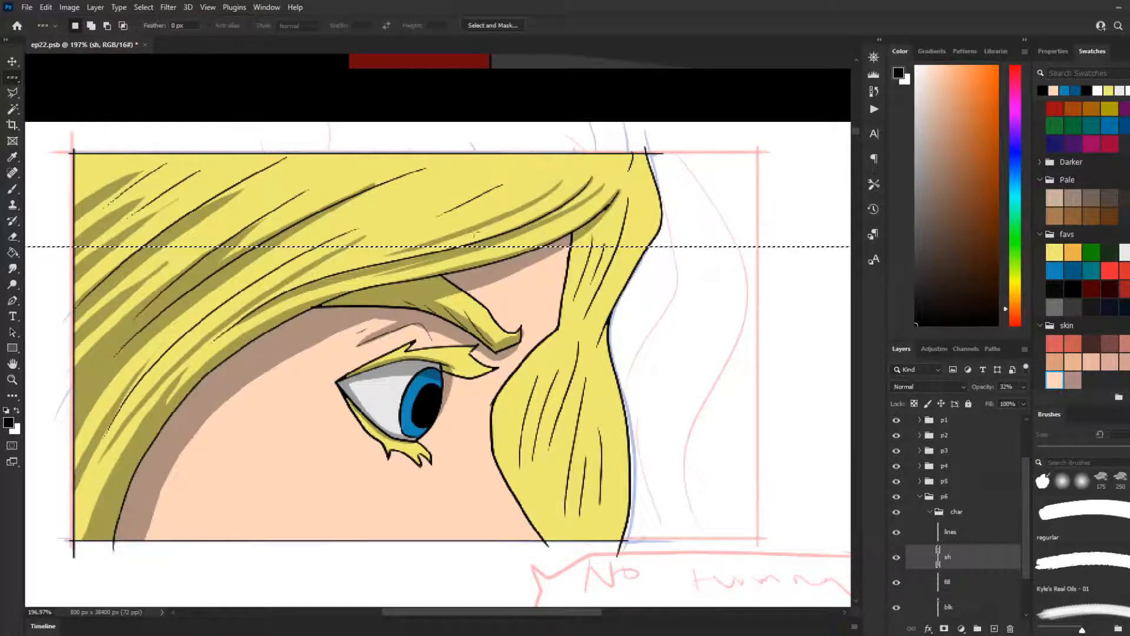
pyautogui.rightClick(11, 78)
pyautogui.click(65, 76)
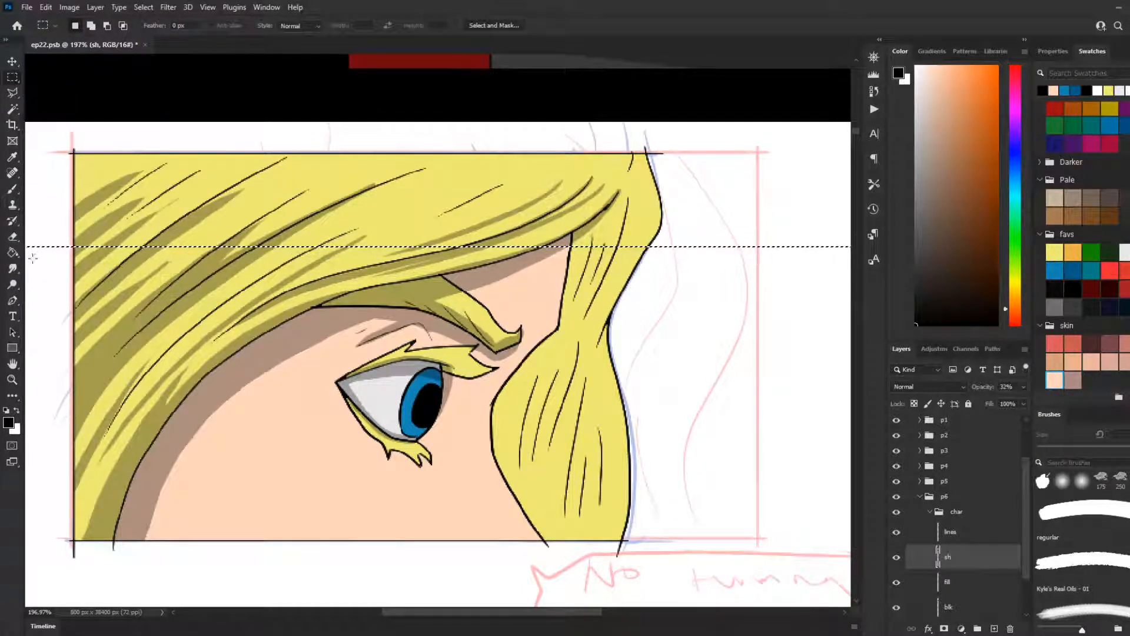
pyautogui.rightClick(13, 79)
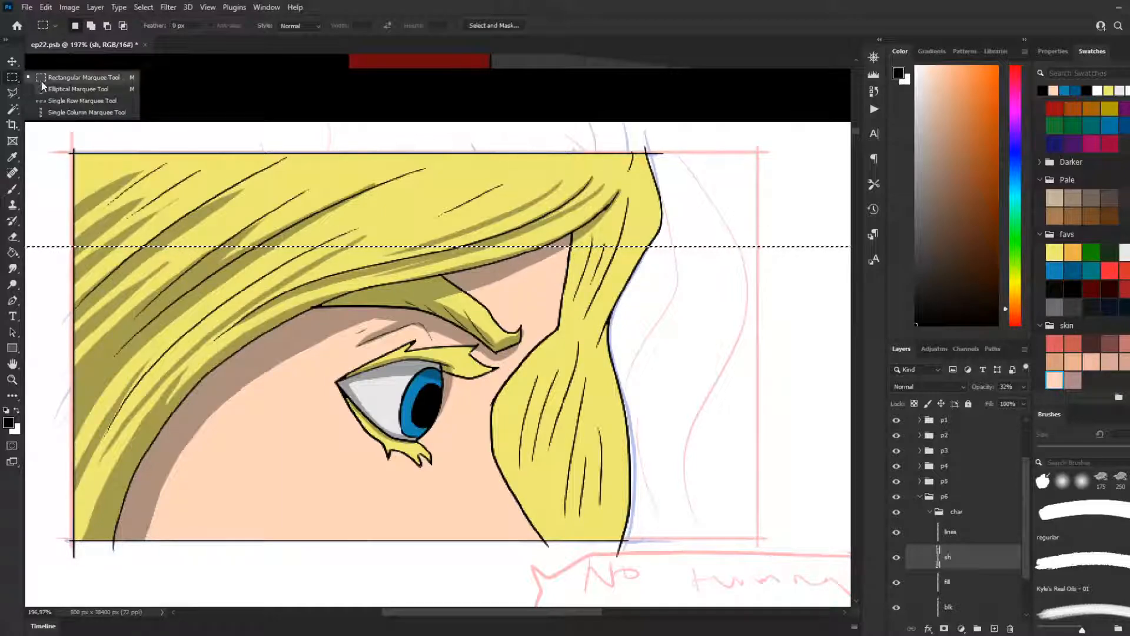
pyautogui.click(42, 79)
pyautogui.click(81, 111)
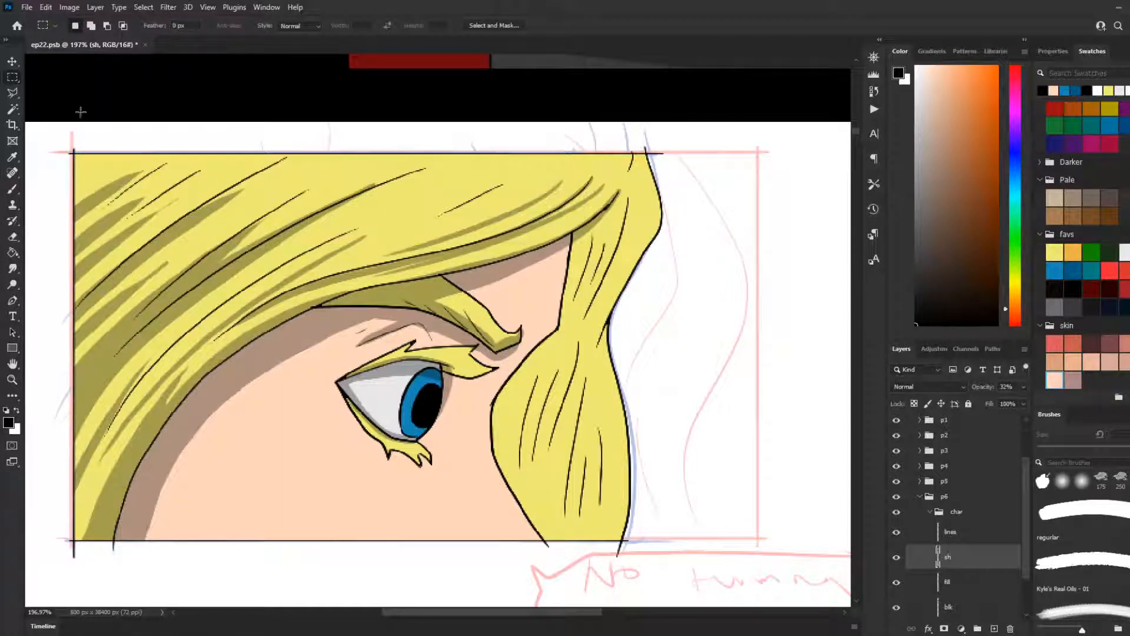
pyautogui.click(11, 189)
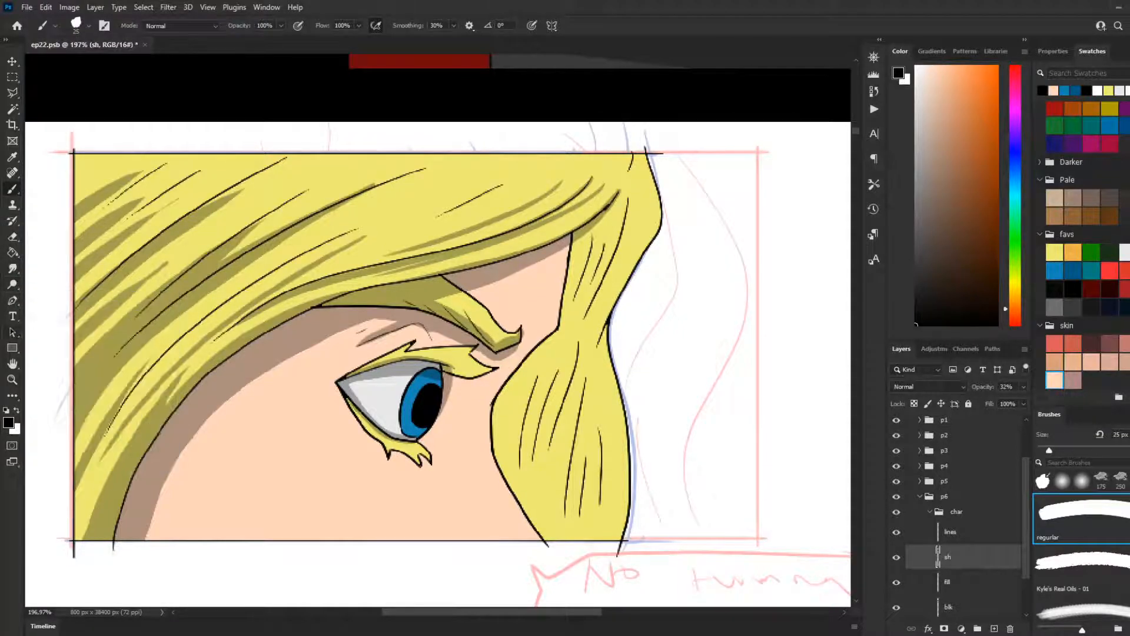
# Step: Try freehand lines across the panel with the Freeform Pen tool, and undo them
pyautogui.click(13, 301)
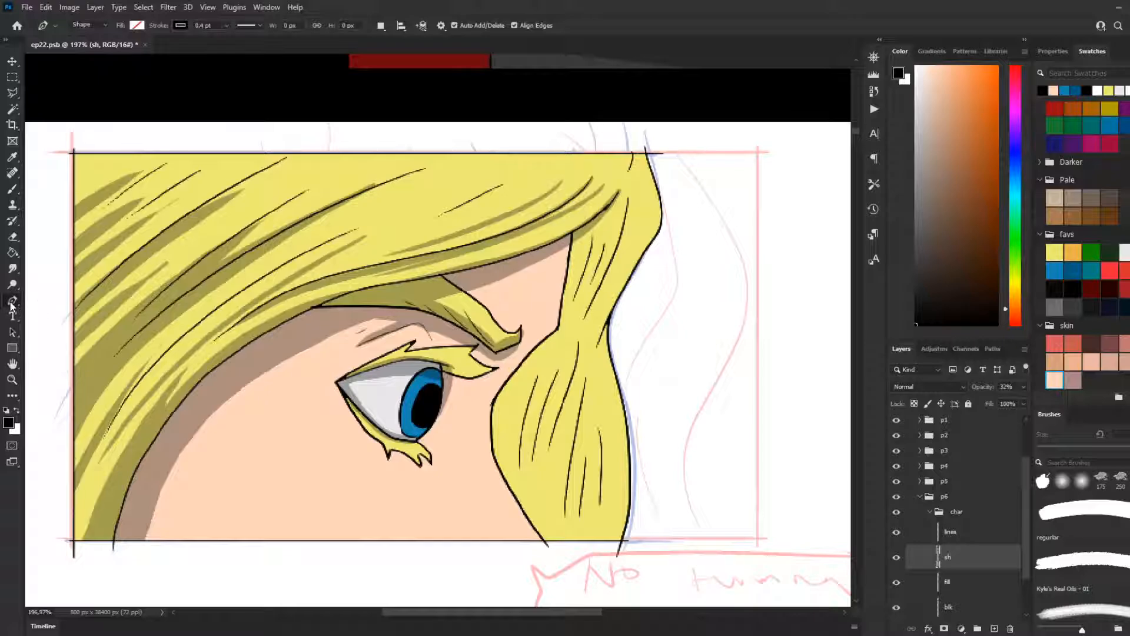
pyautogui.rightClick(13, 301)
pyautogui.click(41, 301)
pyautogui.rightClick(14, 302)
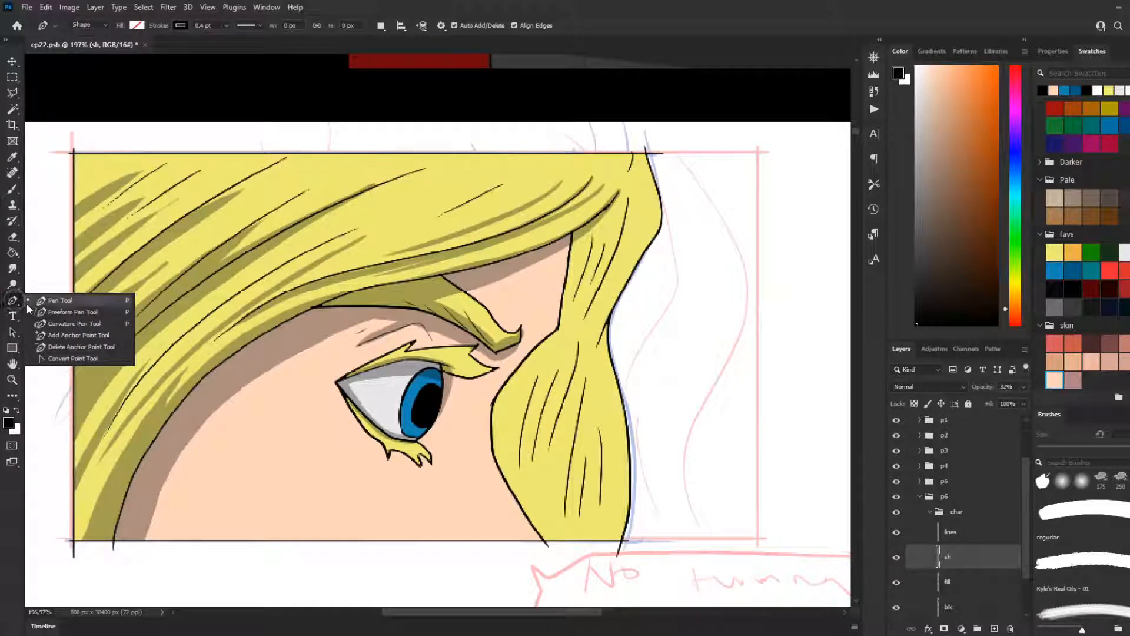
pyautogui.click(68, 312)
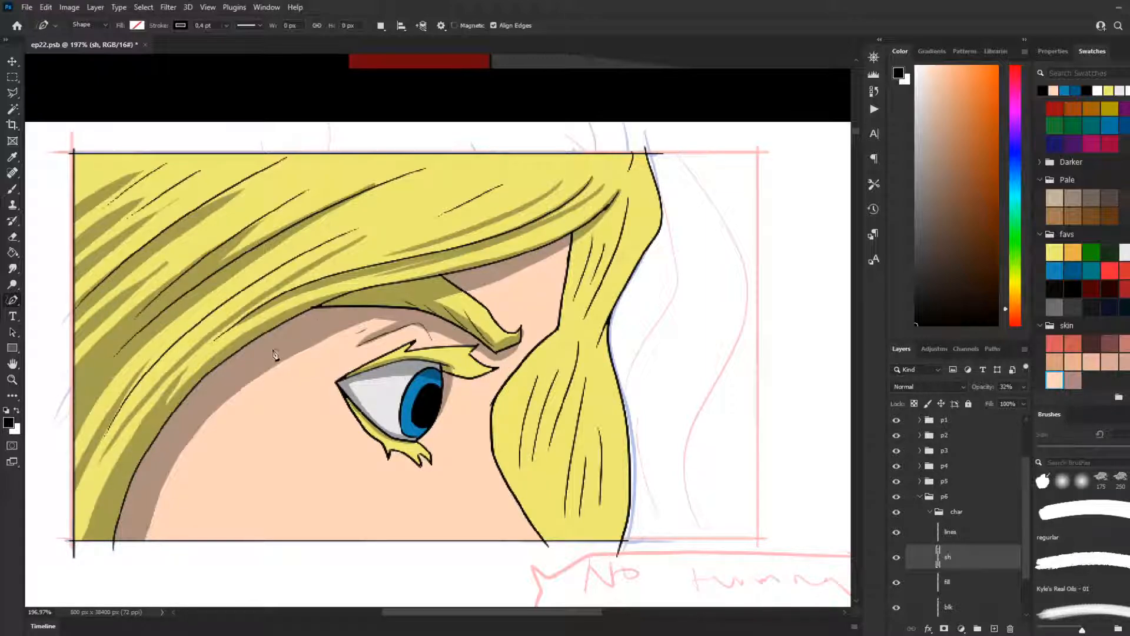
pyautogui.moveTo(368, 312)
pyautogui.mouseDown()
pyautogui.moveTo(315, 432)
pyautogui.moveTo(253, 495)
pyautogui.moveTo(699, 336)
pyautogui.mouseUp()
pyautogui.hotkey('ctrl', 'z')
pyautogui.hotkey('ctrl', 'z')
pyautogui.moveTo(240, 396); pyautogui.dragTo(745, 331)
pyautogui.hotkey('ctrl', 'z')
# Step: Draw a winding freeform pen test curve from the upper hair to the hanging lock with a 6.99 pt stroke
pyautogui.click(226, 26)
pyautogui.moveTo(233, 40); pyautogui.dragTo(212, 96)
pyautogui.moveTo(131, 246)
pyautogui.mouseDown()
pyautogui.moveTo(165, 228)
pyautogui.moveTo(479, 217)
pyautogui.moveTo(616, 435)
pyautogui.mouseUp()
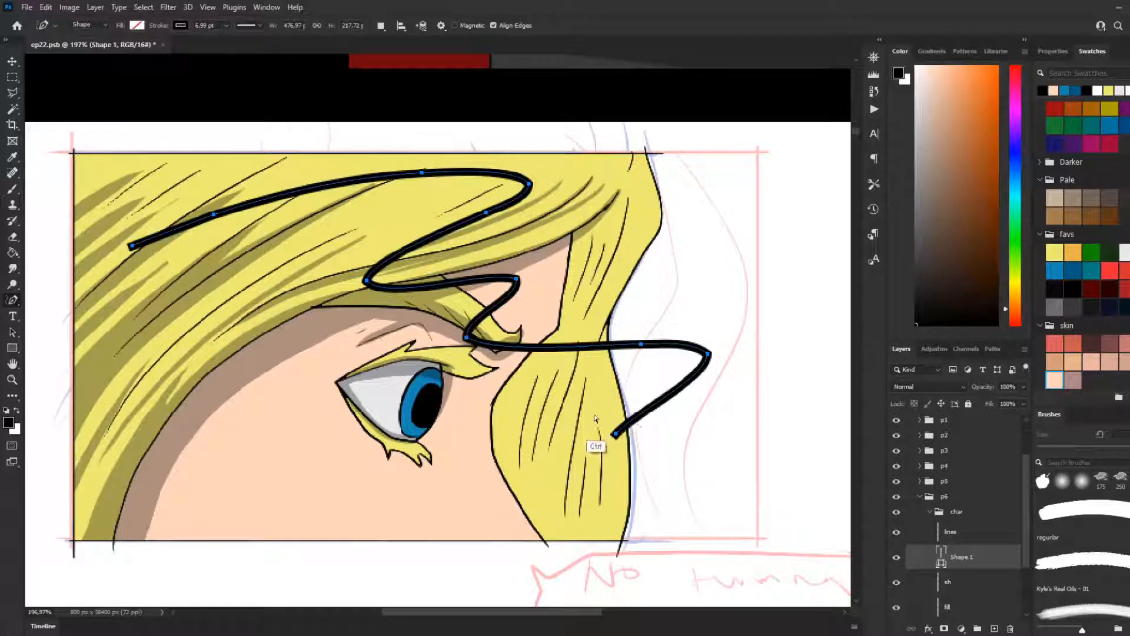
# Step: Thin the test curve's stroke to 3.79 pt, and try an exact stroke width of 3.5
pyautogui.click(226, 25)
pyautogui.moveTo(226, 41); pyautogui.dragTo(224, 44)
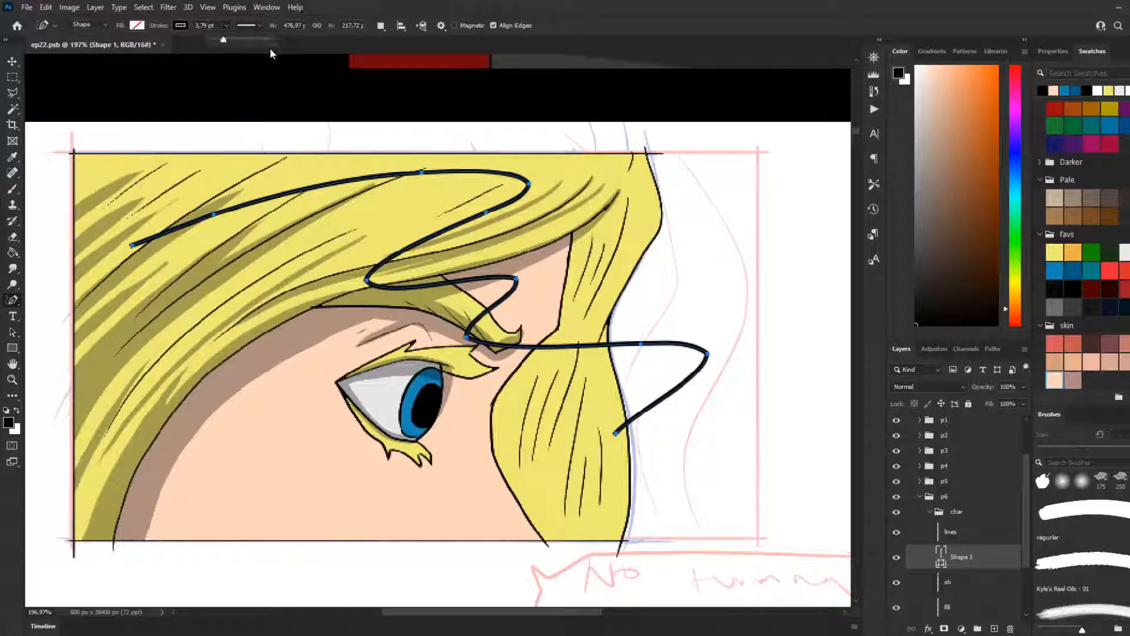
pyautogui.click(205, 26)
pyautogui.write('3.5')
pyautogui.press('Return')
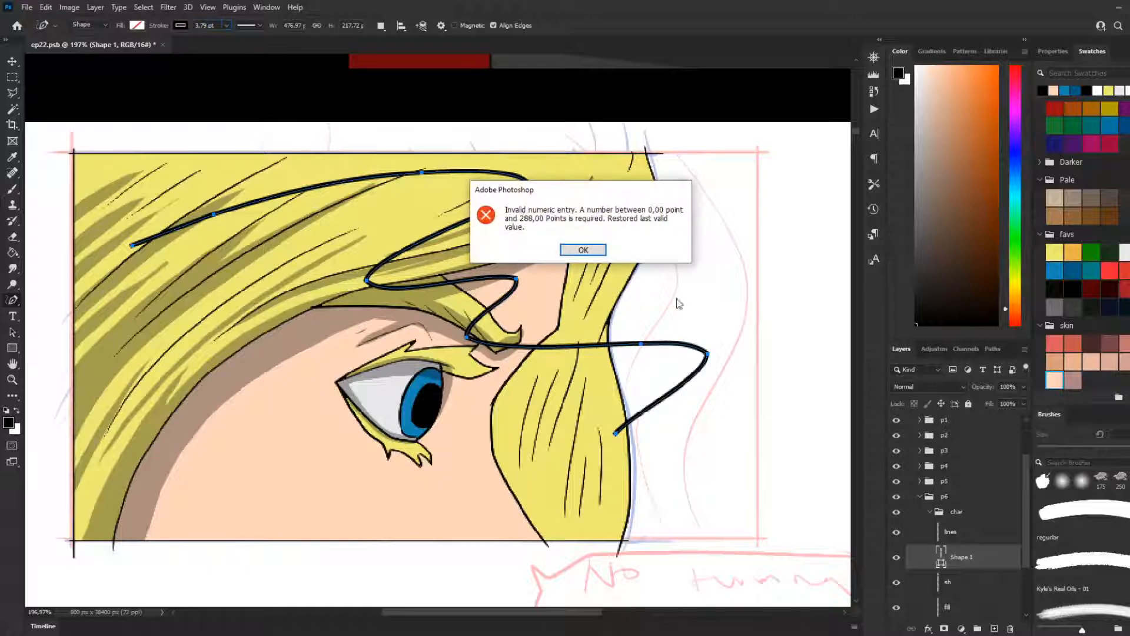
pyautogui.click(583, 250)
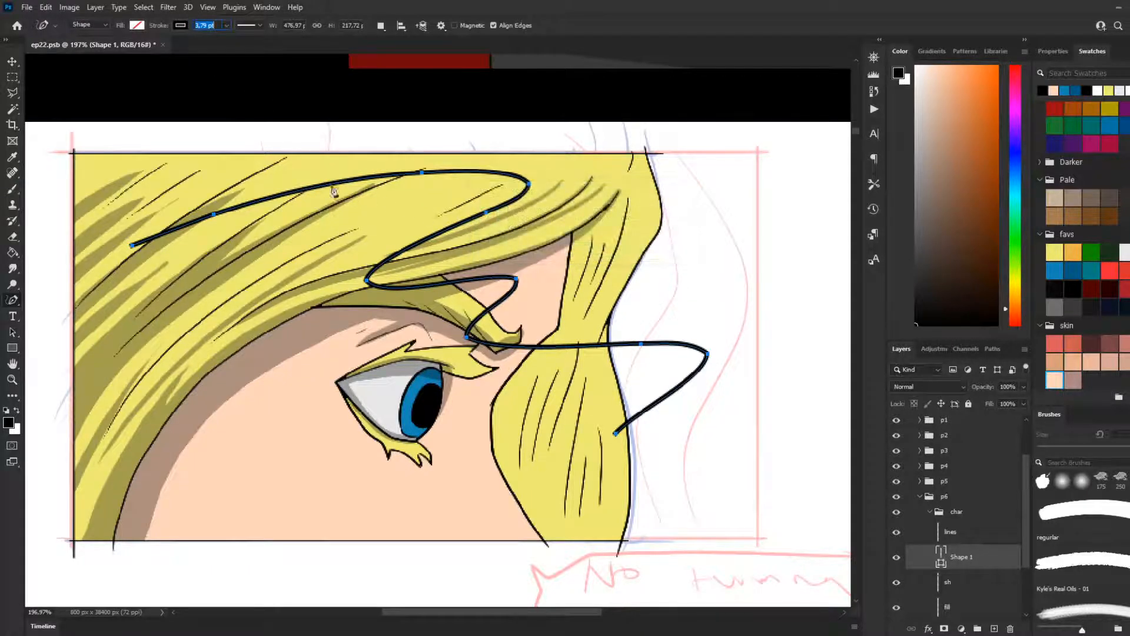
# Step: Delete the Shape 1 layer containing the test curve, keeping the Freeform Pen tool active
pyautogui.rightClick(19, 302)
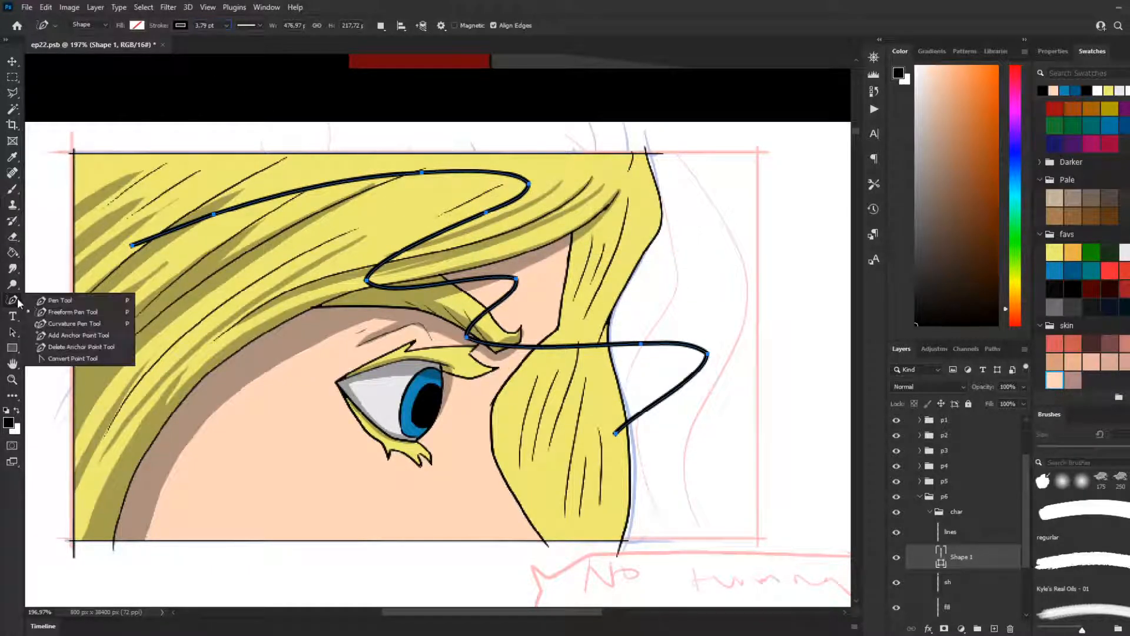
pyautogui.click(85, 312)
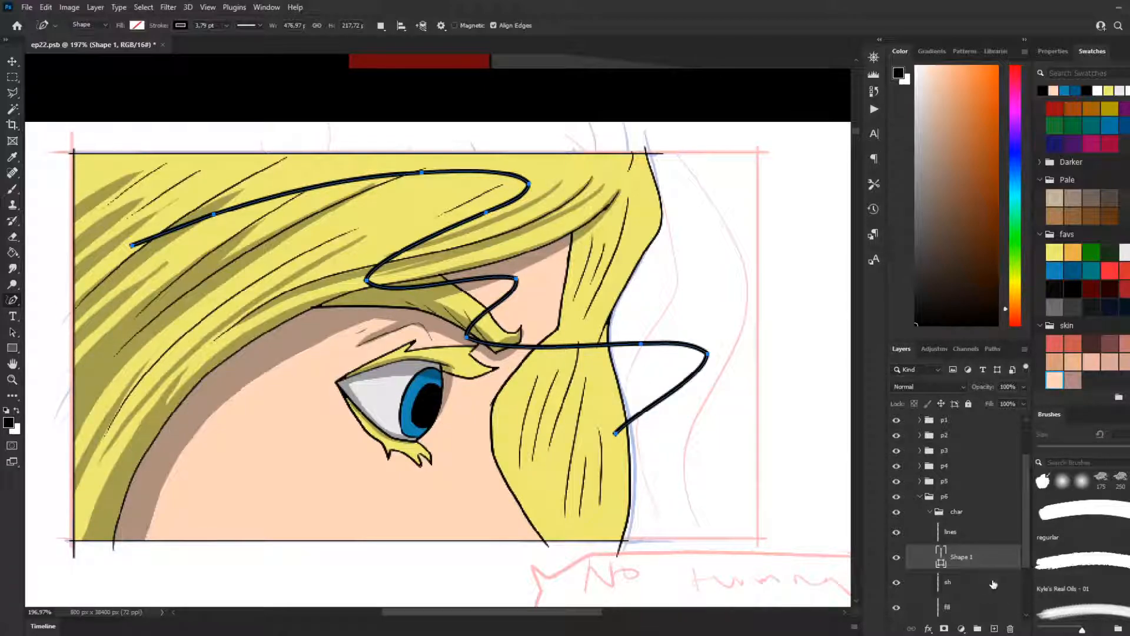
pyautogui.click(1010, 629)
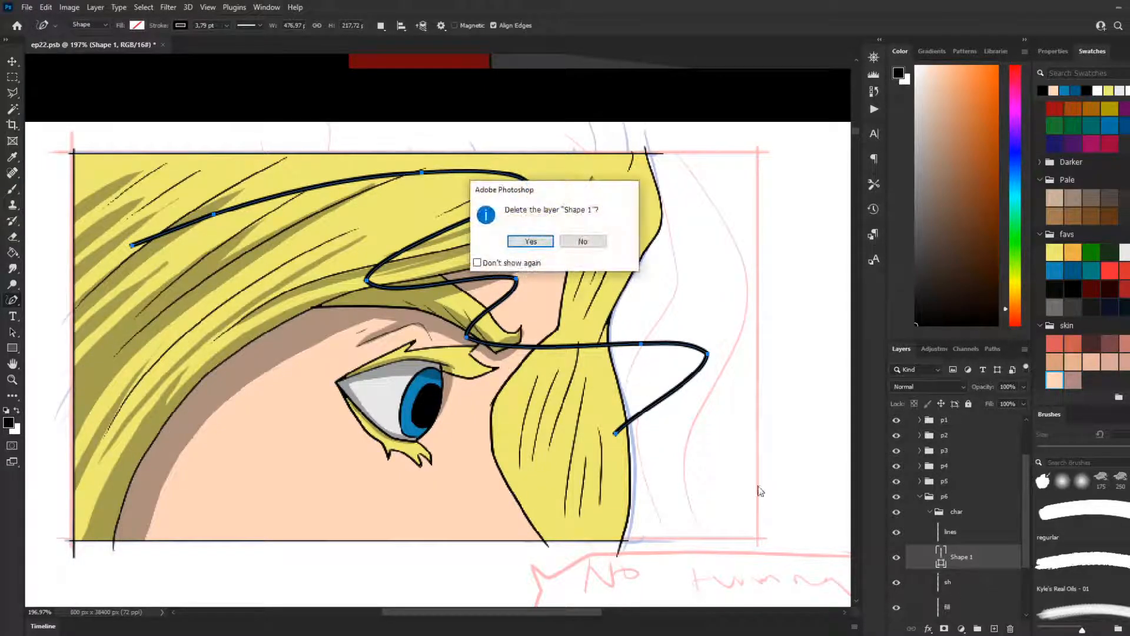
pyautogui.click(533, 246)
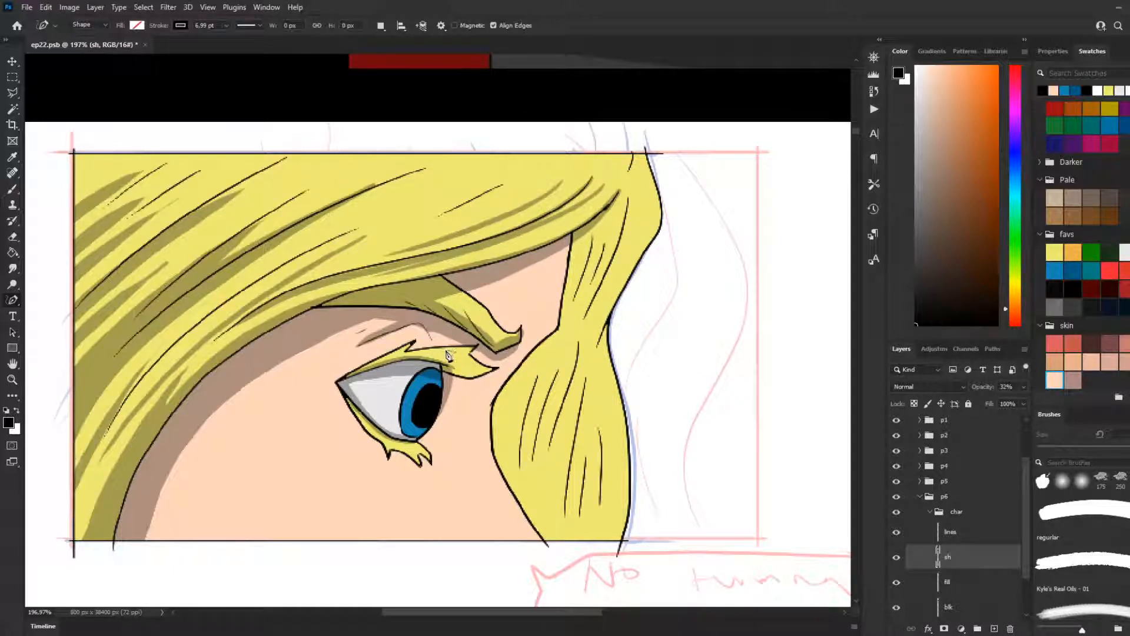
# Step: Set the Freeform Pen's stroke width to 0.51 pt
pyautogui.click(226, 26)
pyautogui.click(206, 26)
pyautogui.press('Return')
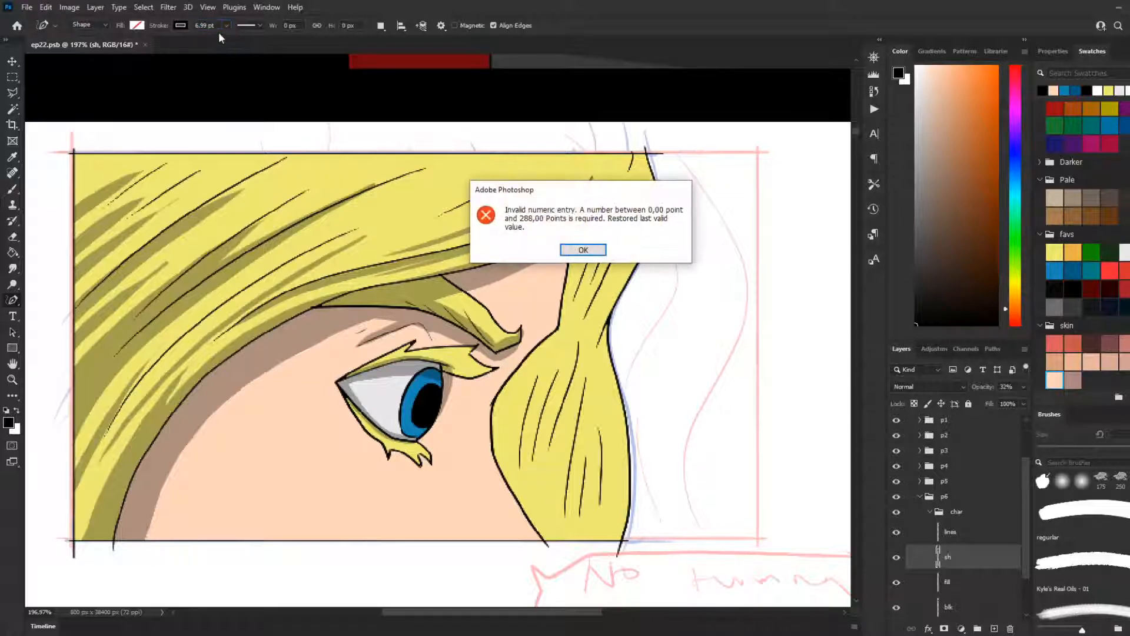
pyautogui.click(579, 247)
pyautogui.click(226, 26)
pyautogui.moveTo(218, 38); pyautogui.dragTo(217, 44)
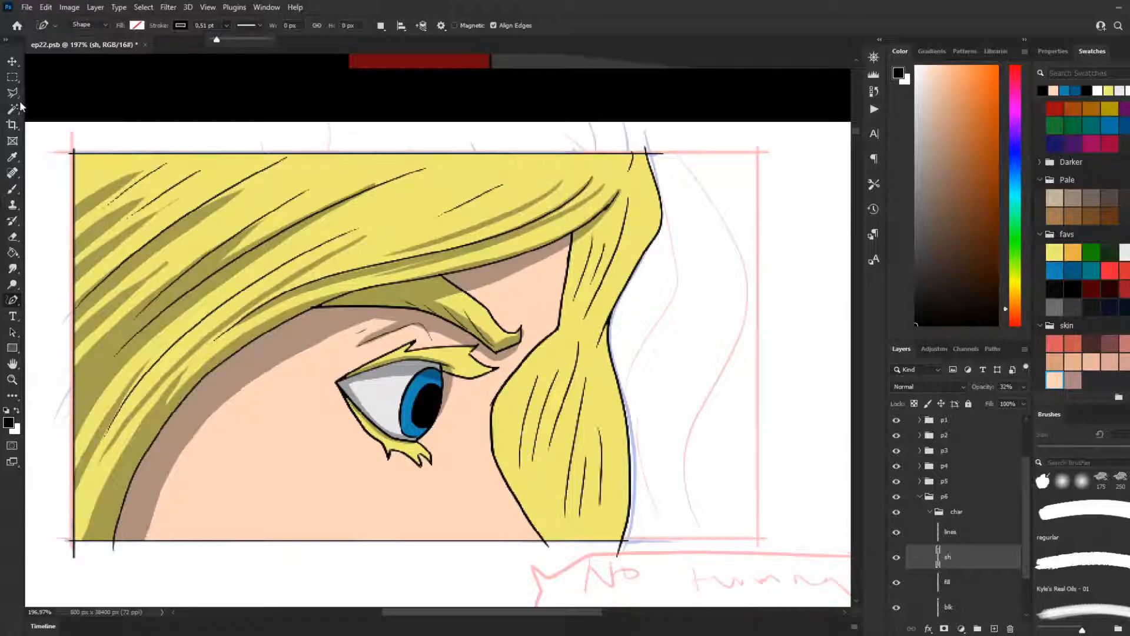
# Step: Shade tapered strands in the middle of the upper hair with the 25 px Brush tool
pyautogui.click(15, 188)
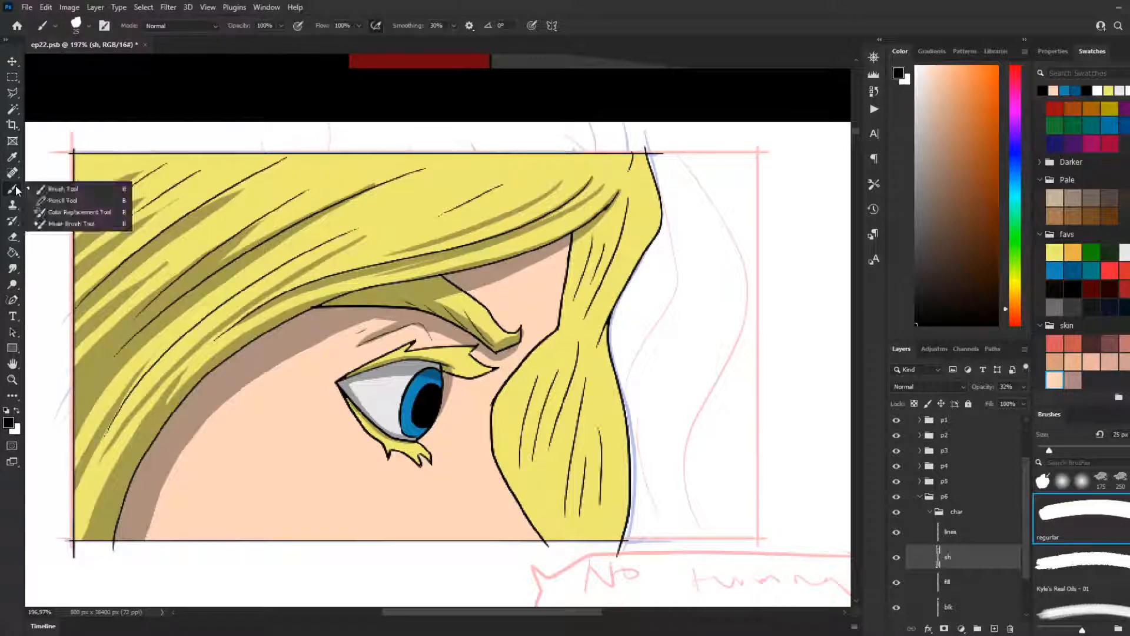
pyautogui.click(48, 189)
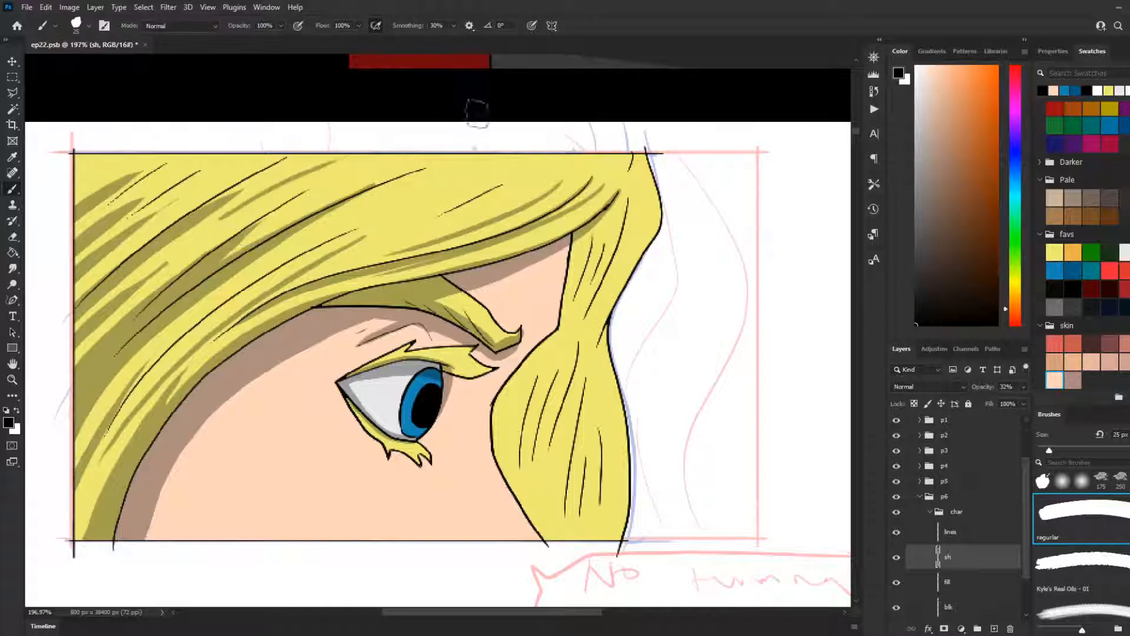
pyautogui.moveTo(308, 200); pyautogui.dragTo(373, 171)
pyautogui.moveTo(393, 215); pyautogui.dragTo(526, 171)
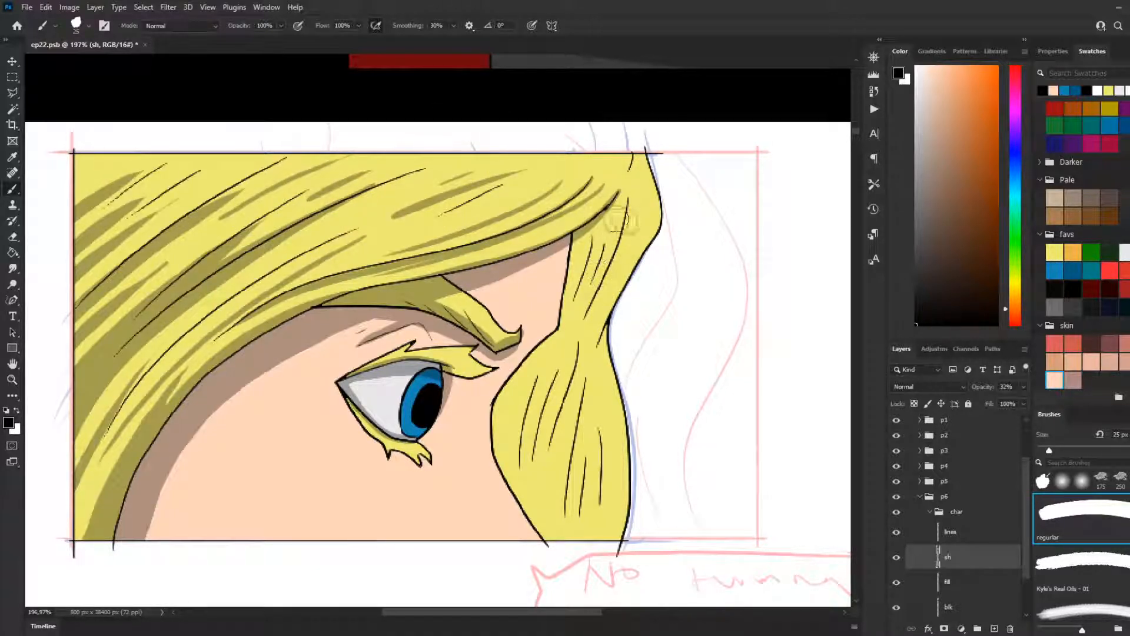
# Step: Shade the hanging lock's upper inner edge beside the forehead, tapering downward from where it meets the fringe tip
pyautogui.moveTo(619, 193)
pyautogui.mouseDown()
pyautogui.moveTo(584, 297)
pyautogui.moveTo(565, 306)
pyautogui.mouseUp()
pyautogui.hotkey('ctrl', 'z')
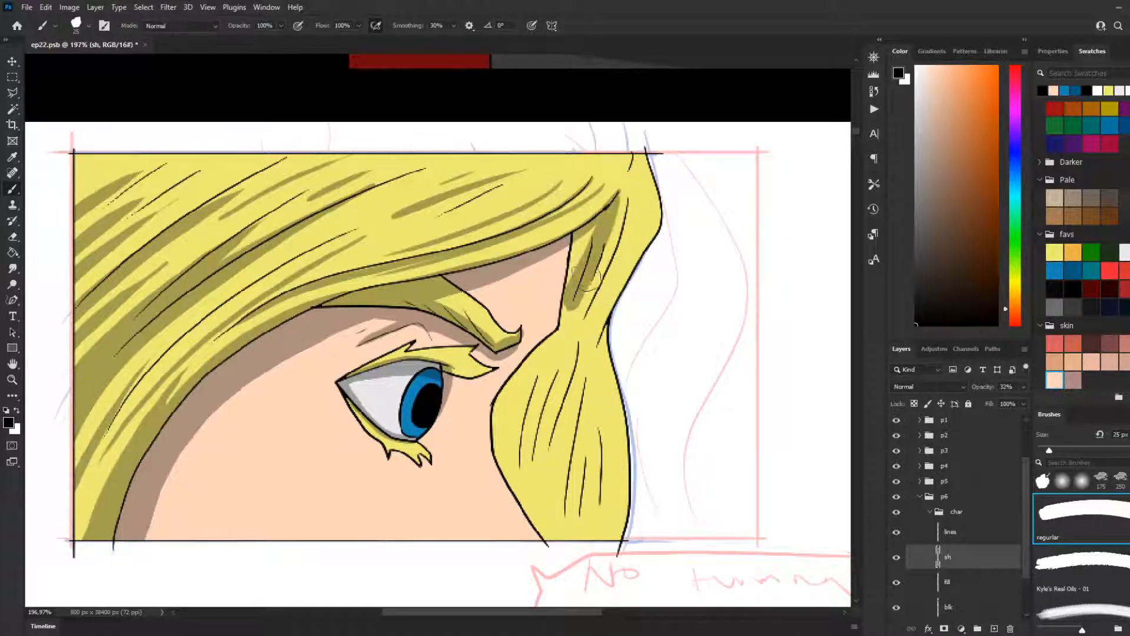
pyautogui.hotkey('ctrl', 'z')
pyautogui.moveTo(618, 194); pyautogui.dragTo(567, 292)
pyautogui.hotkey('ctrl', 'z')
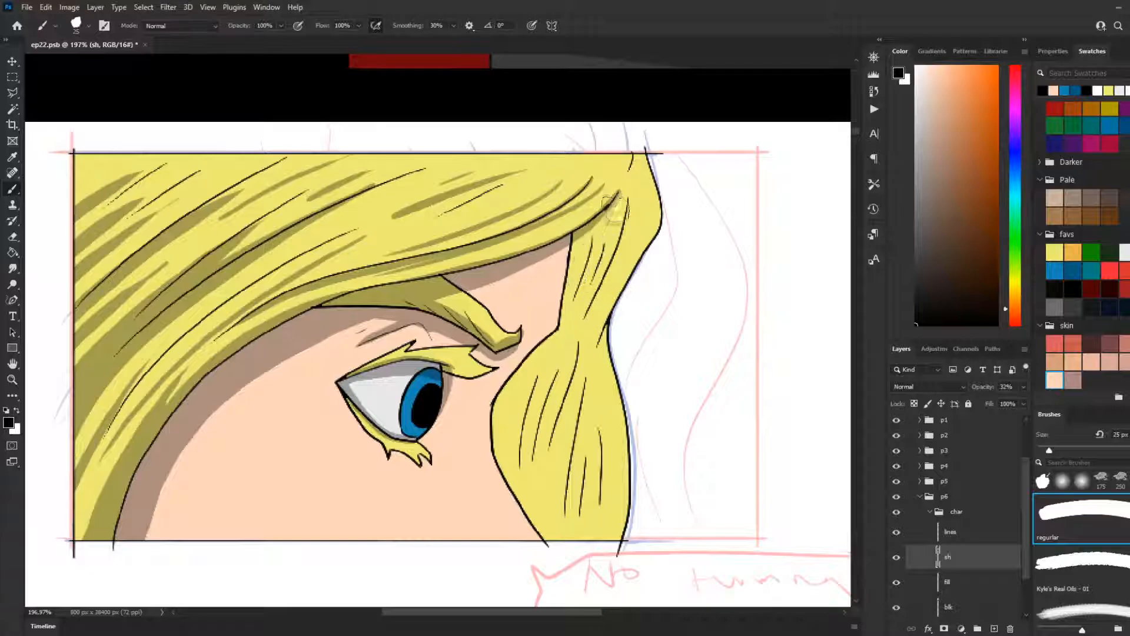
pyautogui.moveTo(616, 197)
pyautogui.mouseDown()
pyautogui.moveTo(563, 289)
pyautogui.moveTo(565, 310)
pyautogui.mouseUp()
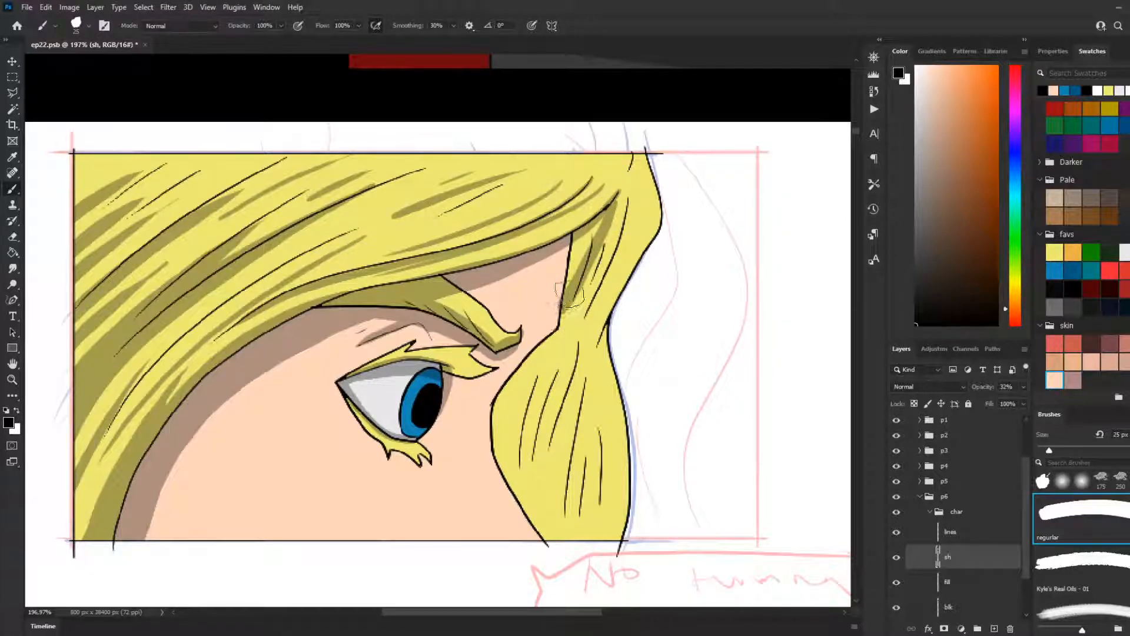
pyautogui.moveTo(617, 200)
pyautogui.mouseDown()
pyautogui.moveTo(568, 274)
pyautogui.moveTo(580, 246)
pyautogui.mouseUp()
pyautogui.hotkey('ctrl', 'z')
pyautogui.moveTo(615, 195); pyautogui.dragTo(570, 305)
pyautogui.moveTo(597, 231); pyautogui.dragTo(560, 286)
pyautogui.moveTo(572, 236); pyautogui.dragTo(569, 297)
# Step: Extend the shading down the hanging lock's inner edge through its narrow waist, redoing unsatisfactory strokes
pyautogui.moveTo(562, 344); pyautogui.dragTo(553, 361)
pyautogui.hotkey('ctrl', 'z')
pyautogui.moveTo(576, 236); pyautogui.dragTo(547, 364)
pyautogui.hotkey('ctrl', 'z')
pyautogui.moveTo(577, 280); pyautogui.dragTo(549, 360)
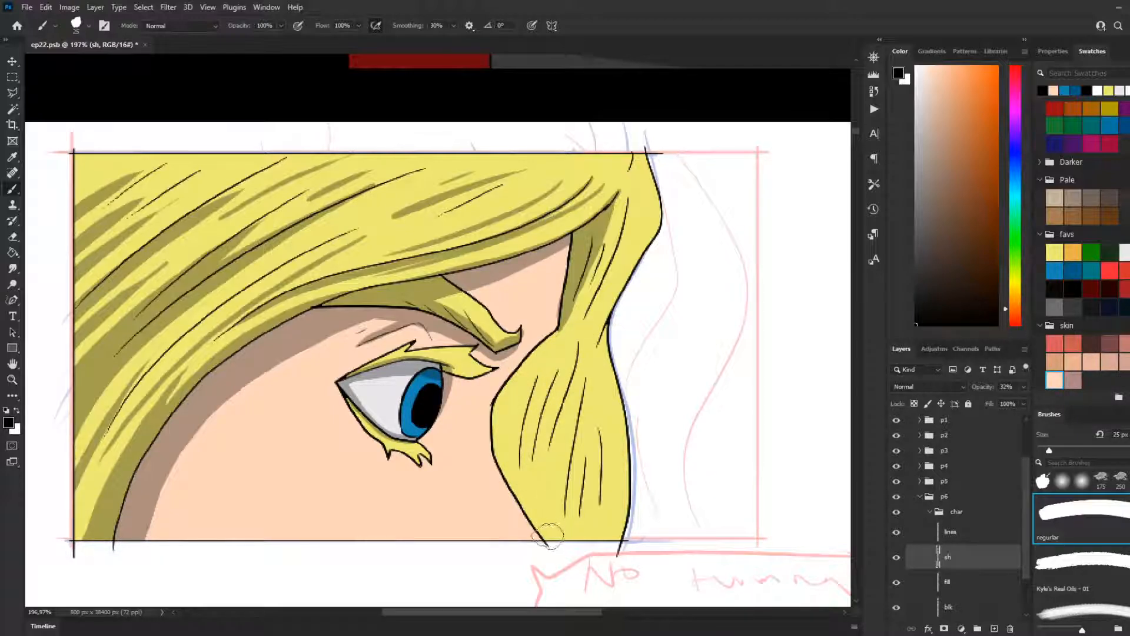
# Step: Shade the inner edge of the hanging lock's lower bulge from its waist to the panel's bottom border, retrying the overlapping tapered strokes
pyautogui.moveTo(551, 537)
pyautogui.mouseDown()
pyautogui.moveTo(504, 468)
pyautogui.moveTo(507, 409)
pyautogui.moveTo(576, 303)
pyautogui.moveTo(595, 257)
pyautogui.moveTo(589, 203)
pyautogui.mouseUp()
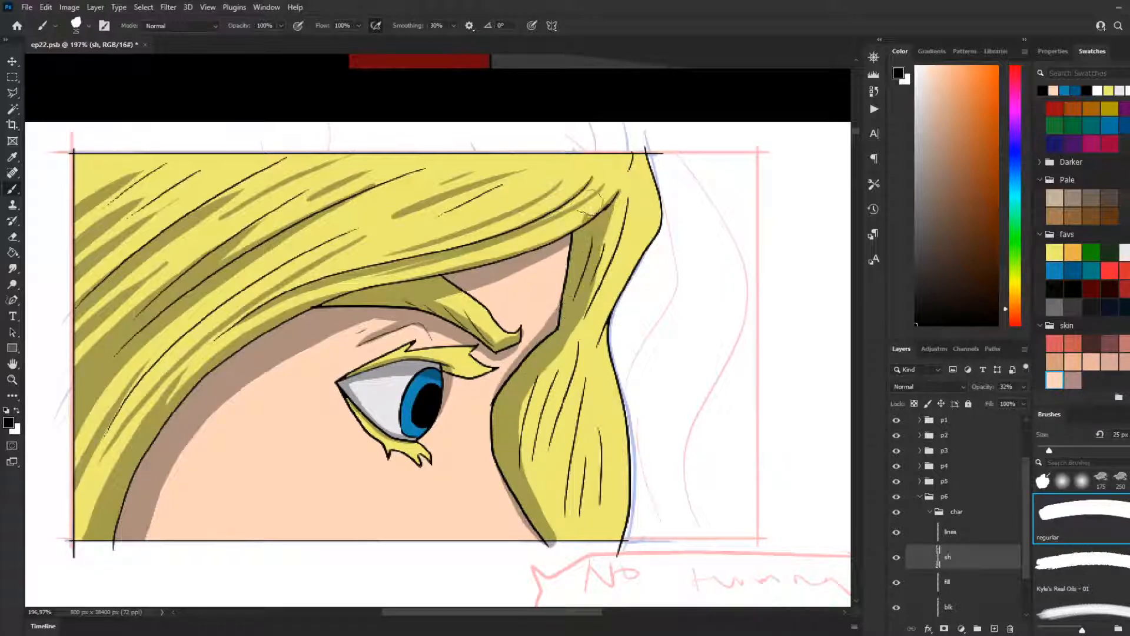
pyautogui.hotkey('ctrl', 'z')
pyautogui.moveTo(588, 250)
pyautogui.mouseDown()
pyautogui.moveTo(562, 339)
pyautogui.moveTo(575, 339)
pyautogui.moveTo(547, 353)
pyautogui.moveTo(506, 406)
pyautogui.moveTo(507, 453)
pyautogui.moveTo(552, 532)
pyautogui.mouseUp()
pyautogui.moveTo(553, 364)
pyautogui.mouseDown()
pyautogui.moveTo(532, 405)
pyautogui.moveTo(547, 537)
pyautogui.moveTo(558, 542)
pyautogui.mouseUp()
pyautogui.hotkey('ctrl', 'z')
pyautogui.moveTo(558, 362)
pyautogui.mouseDown()
pyautogui.moveTo(530, 412)
pyautogui.moveTo(551, 539)
pyautogui.mouseUp()
pyautogui.hotkey('ctrl', 'z')
pyautogui.moveTo(552, 366)
pyautogui.mouseDown()
pyautogui.moveTo(526, 425)
pyautogui.moveTo(557, 544)
pyautogui.mouseUp()
pyautogui.hotkey('ctrl', 'z')
pyautogui.moveTo(547, 362)
pyautogui.mouseDown()
pyautogui.moveTo(534, 479)
pyautogui.moveTo(557, 544)
pyautogui.mouseUp()
pyautogui.hotkey('ctrl', 'z')
pyautogui.moveTo(557, 366)
pyautogui.mouseDown()
pyautogui.moveTo(529, 463)
pyautogui.moveTo(557, 548)
pyautogui.mouseUp()
pyautogui.hotkey('ctrl', 'z')
pyautogui.moveTo(557, 354)
pyautogui.mouseDown()
pyautogui.moveTo(542, 386)
pyautogui.moveTo(559, 511)
pyautogui.mouseUp()
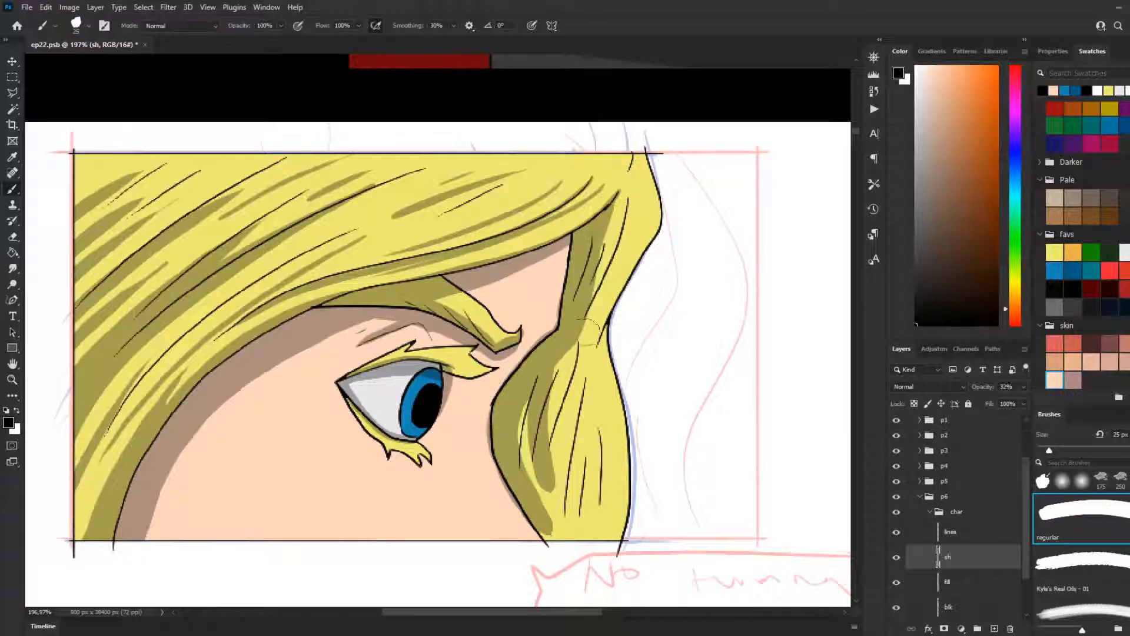
pyautogui.hotkey('ctrl', 'z')
# Step: Widen the lower bulge's inner shading with tapered strokes down to its bottom tip, redoing unsatisfactory strokes
pyautogui.moveTo(542, 371); pyautogui.dragTo(539, 500)
pyautogui.hotkey('ctrl', 'z')
pyautogui.moveTo(548, 369)
pyautogui.mouseDown()
pyautogui.moveTo(522, 456)
pyautogui.moveTo(525, 517)
pyautogui.mouseUp()
pyautogui.moveTo(524, 466); pyautogui.dragTo(553, 560)
pyautogui.hotkey('ctrl', 'z')
pyautogui.moveTo(522, 468); pyautogui.dragTo(559, 562)
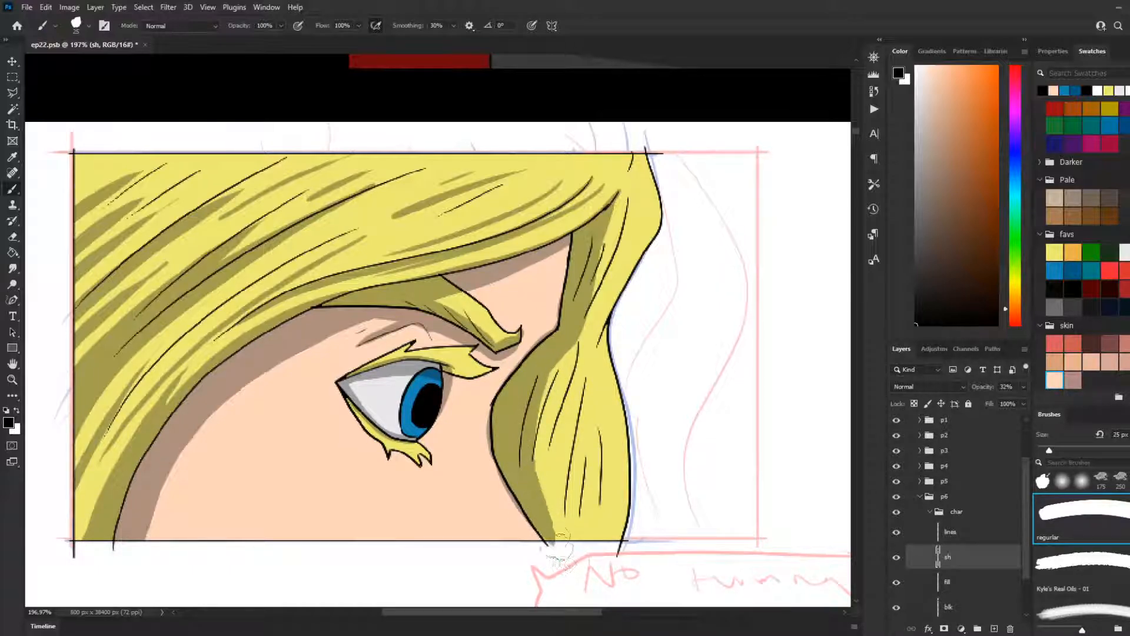
pyautogui.moveTo(574, 350); pyautogui.dragTo(556, 463)
pyautogui.hotkey('ctrl', 'z')
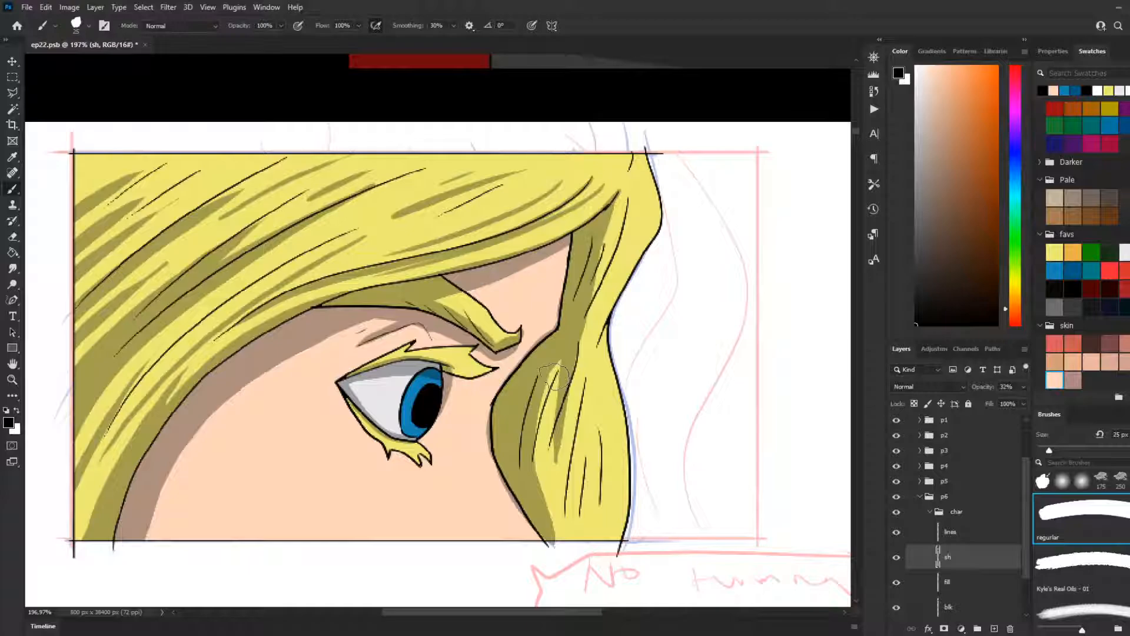
pyautogui.hotkey('ctrl', 'z')
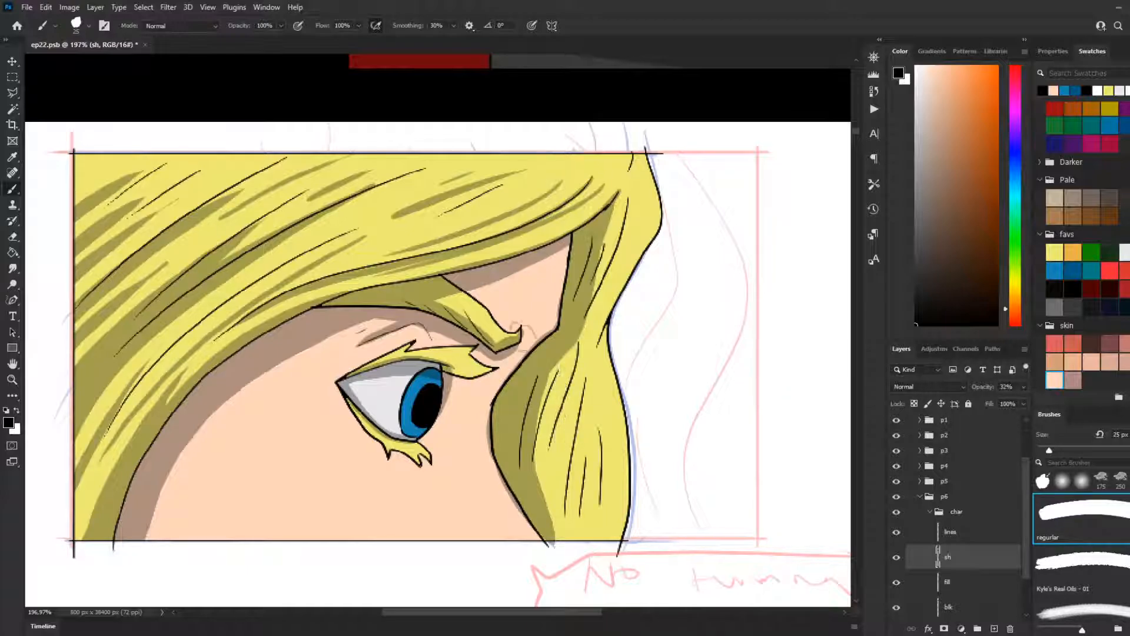
# Step: Shade thin tapered strands down the upper hanging lock, from beside the fringe tip toward the waist
pyautogui.moveTo(619, 199)
pyautogui.mouseDown()
pyautogui.moveTo(608, 290)
pyautogui.moveTo(572, 352)
pyautogui.mouseUp()
pyautogui.hotkey('ctrl', 'z')
pyautogui.moveTo(624, 192); pyautogui.dragTo(591, 325)
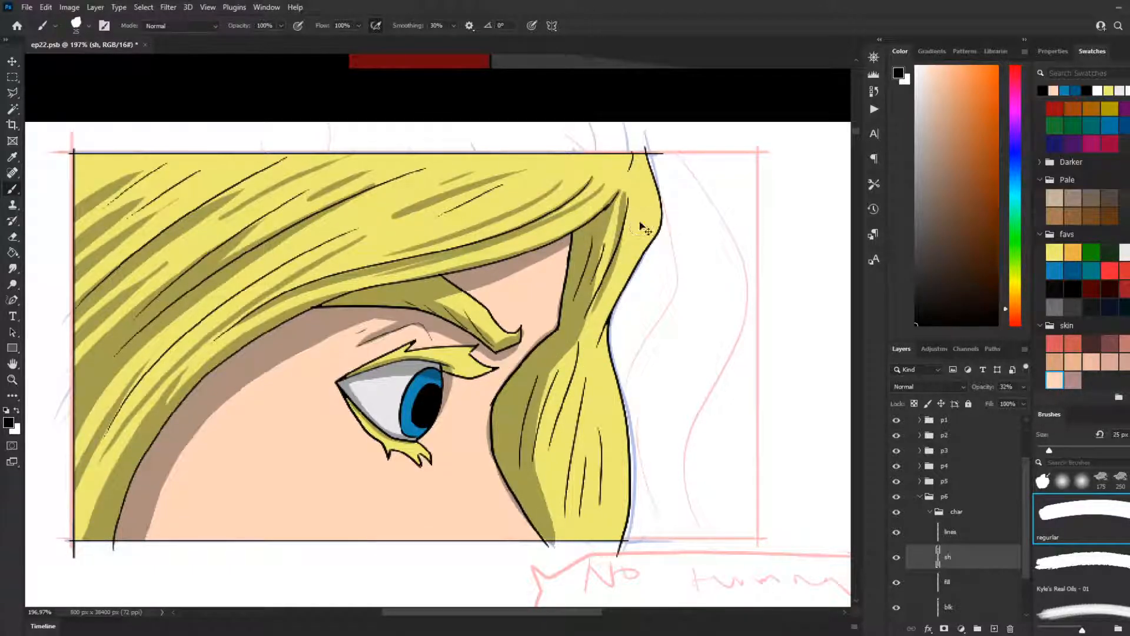
pyautogui.hotkey('ctrl', 'z')
pyautogui.moveTo(627, 198); pyautogui.dragTo(596, 312)
pyautogui.hotkey('ctrl', 'z')
pyautogui.moveTo(626, 198); pyautogui.dragTo(596, 307)
pyautogui.hotkey('ctrl', 'z')
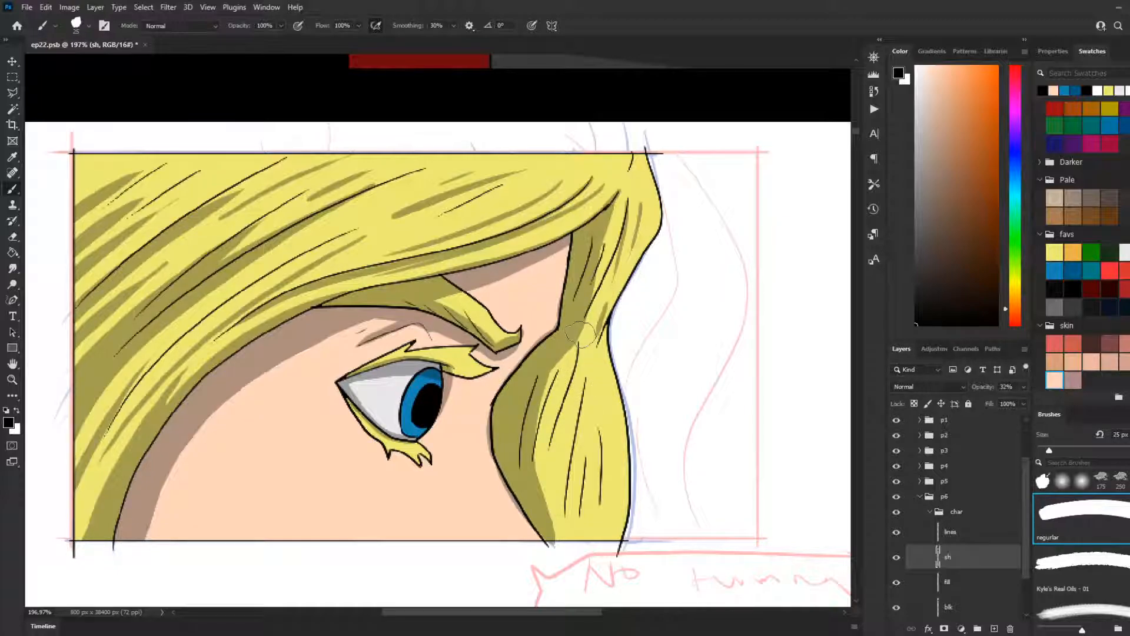
# Step: Reduce the brush to 9 px and shade a fine tapered strand from the lock's waist into the lower bulge
pyautogui.press('[')
pyautogui.press('[')
pyautogui.press('[')
pyautogui.press('[')
pyautogui.press('[')
pyautogui.press('[')
pyautogui.press('[')
pyautogui.hotkey('ctrl', 'z')
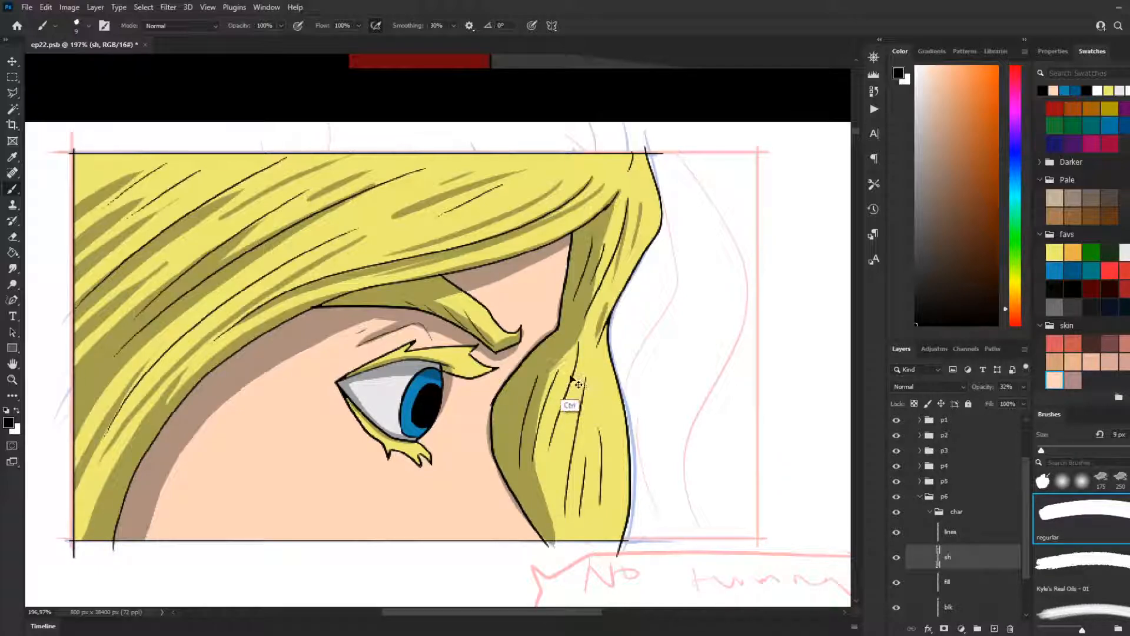
pyautogui.moveTo(582, 353)
pyautogui.mouseDown()
pyautogui.moveTo(555, 364)
pyautogui.moveTo(555, 431)
pyautogui.mouseUp()
pyautogui.hotkey('ctrl', 'z')
pyautogui.moveTo(577, 341); pyautogui.dragTo(550, 450)
pyautogui.moveTo(564, 413); pyautogui.dragTo(555, 448)
pyautogui.hotkey('ctrl', 'z')
pyautogui.hotkey('ctrl', 'z')
pyautogui.moveTo(577, 342); pyautogui.dragTo(550, 449)
pyautogui.hotkey('ctrl', 'z')
pyautogui.moveTo(578, 341)
pyautogui.mouseDown()
pyautogui.moveTo(551, 437)
pyautogui.moveTo(576, 404)
pyautogui.moveTo(548, 447)
pyautogui.moveTo(575, 340)
pyautogui.mouseUp()
pyautogui.hotkey('ctrl', 'z')
pyautogui.moveTo(558, 430); pyautogui.dragTo(570, 386)
pyautogui.hotkey('ctrl', 'z')
pyautogui.moveTo(576, 344); pyautogui.dragTo(548, 421)
pyautogui.hotkey('ctrl', 'z')
pyautogui.moveTo(580, 340); pyautogui.dragTo(552, 434)
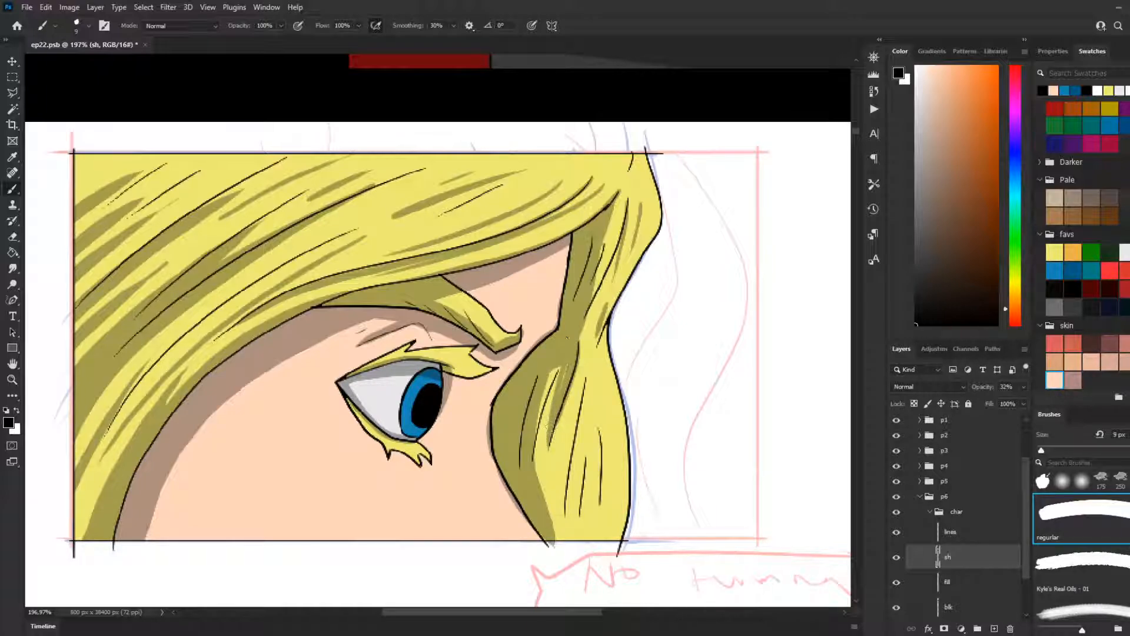
pyautogui.moveTo(562, 375); pyautogui.dragTo(552, 405)
# Step: Shade a longer tapered strand from the lock's waist down the middle of the lower bulge, retrying until it fits
pyautogui.moveTo(581, 336); pyautogui.dragTo(567, 462)
pyautogui.hotkey('ctrl', 'z')
pyautogui.moveTo(585, 317)
pyautogui.mouseDown()
pyautogui.moveTo(590, 386)
pyautogui.moveTo(572, 470)
pyautogui.moveTo(590, 390)
pyautogui.moveTo(567, 469)
pyautogui.mouseUp()
pyautogui.hotkey('ctrl', 'z')
pyautogui.hotkey('ctrl', 'z')
pyautogui.moveTo(584, 318); pyautogui.dragTo(572, 437)
# Step: Shade a narrow strand rising from the lock's bottom tip toward the middle of the bulge
pyautogui.hotkey('ctrl', 'z')
pyautogui.moveTo(584, 320); pyautogui.dragTo(564, 486)
pyautogui.moveTo(565, 426)
pyautogui.mouseDown()
pyautogui.moveTo(557, 518)
pyautogui.moveTo(579, 556)
pyautogui.moveTo(565, 498)
pyautogui.moveTo(550, 492)
pyautogui.moveTo(576, 549)
pyautogui.mouseUp()
pyautogui.hotkey('ctrl', 'z')
pyautogui.moveTo(552, 484); pyautogui.dragTo(568, 559)
pyautogui.hotkey('ctrl', 'z')
pyautogui.moveTo(551, 484); pyautogui.dragTo(550, 562)
pyautogui.hotkey('ctrl', 'z')
pyautogui.moveTo(548, 481)
pyautogui.mouseDown()
pyautogui.moveTo(562, 543)
pyautogui.moveTo(594, 402)
pyautogui.mouseUp()
# Step: Shade a thin strand along the outermost hair line of the lower bulge, redoing unsatisfactory strokes
pyautogui.hotkey('ctrl', 'z')
pyautogui.moveTo(569, 535); pyautogui.dragTo(599, 392)
pyautogui.moveTo(596, 532); pyautogui.dragTo(603, 437)
pyautogui.hotkey('ctrl', 'z')
pyautogui.moveTo(596, 374); pyautogui.dragTo(592, 575)
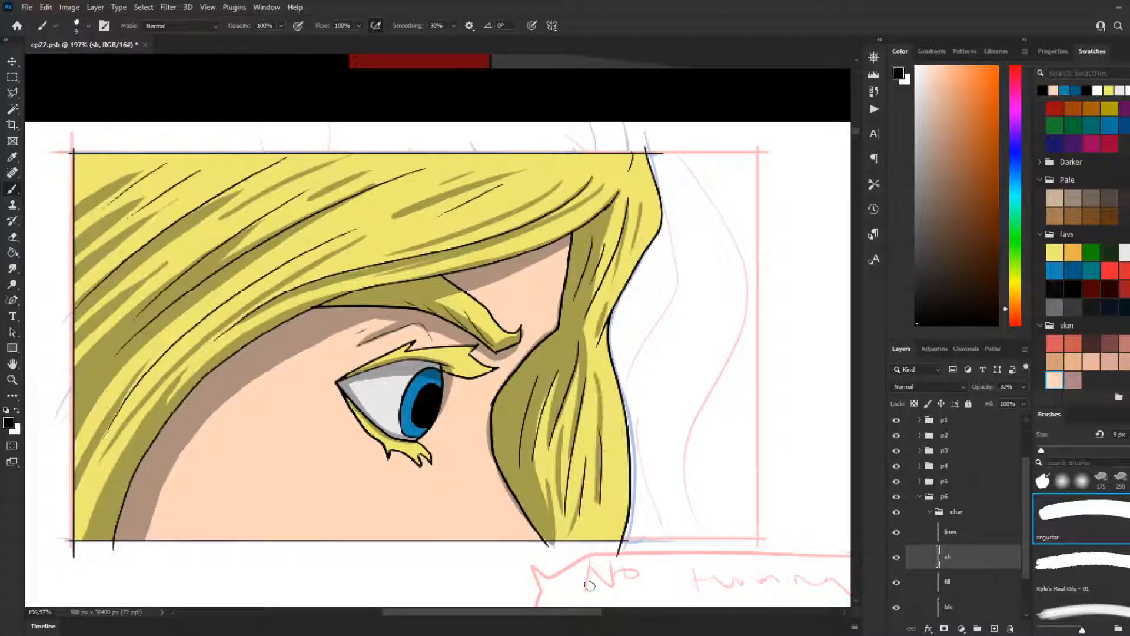
pyautogui.hotkey('ctrl', 'z')
pyautogui.moveTo(599, 403); pyautogui.dragTo(581, 525)
pyautogui.hotkey('ctrl', 'z')
pyautogui.moveTo(595, 409); pyautogui.dragTo(601, 555)
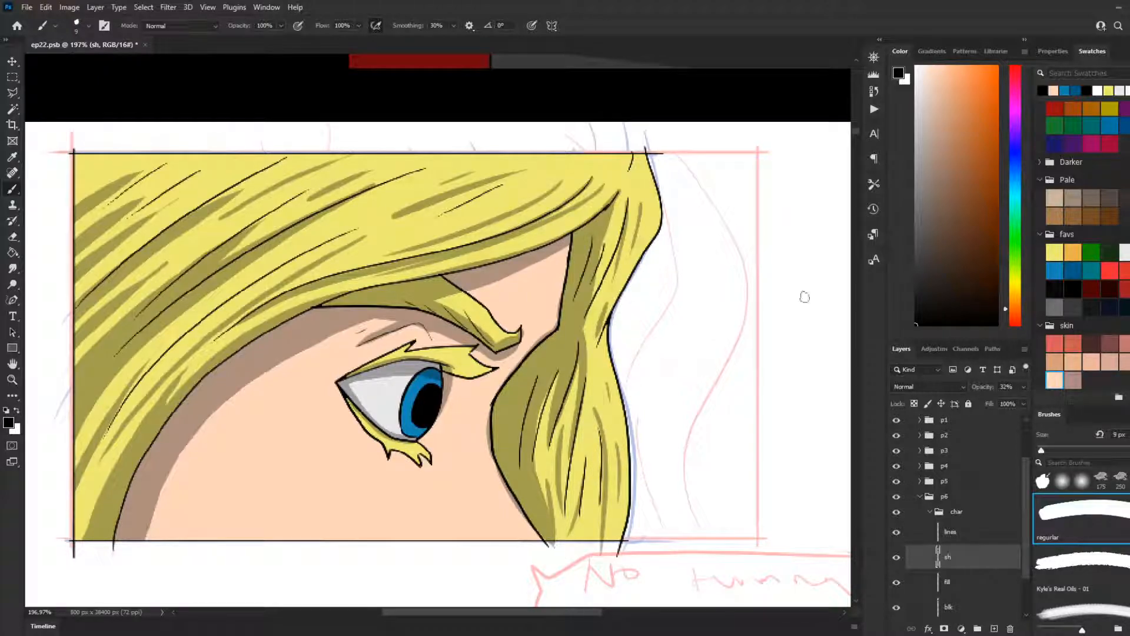
pyautogui.scroll(-3, 668, 342)
pyautogui.moveTo(628, 409); pyautogui.dragTo(594, 392)
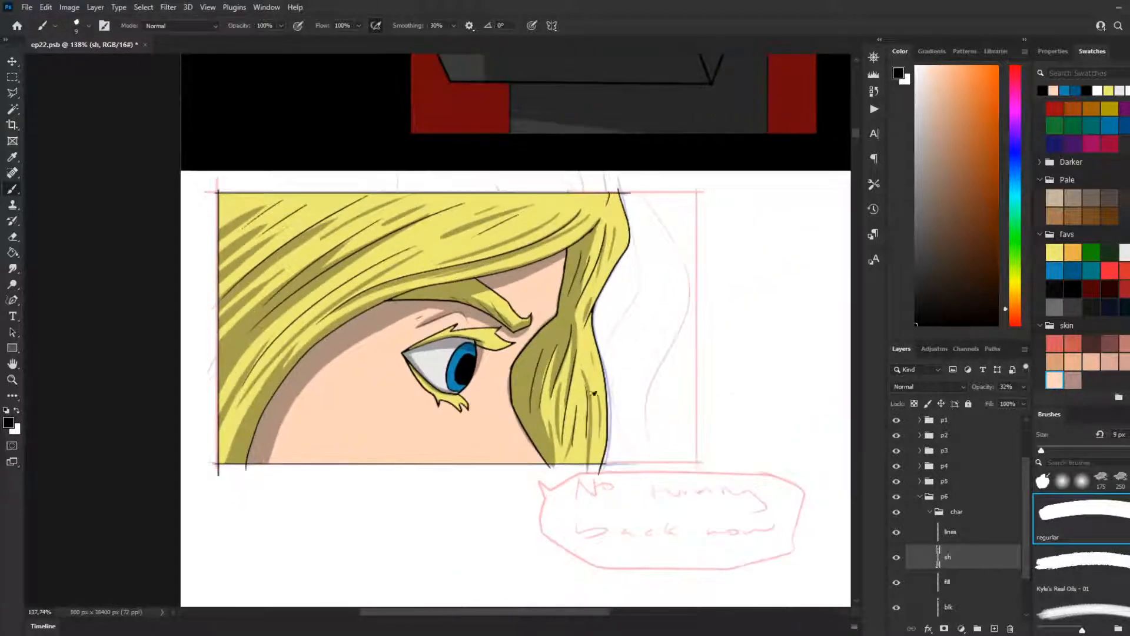
pyautogui.click(12, 85)
pyautogui.moveTo(210, 182); pyautogui.dragTo(701, 471)
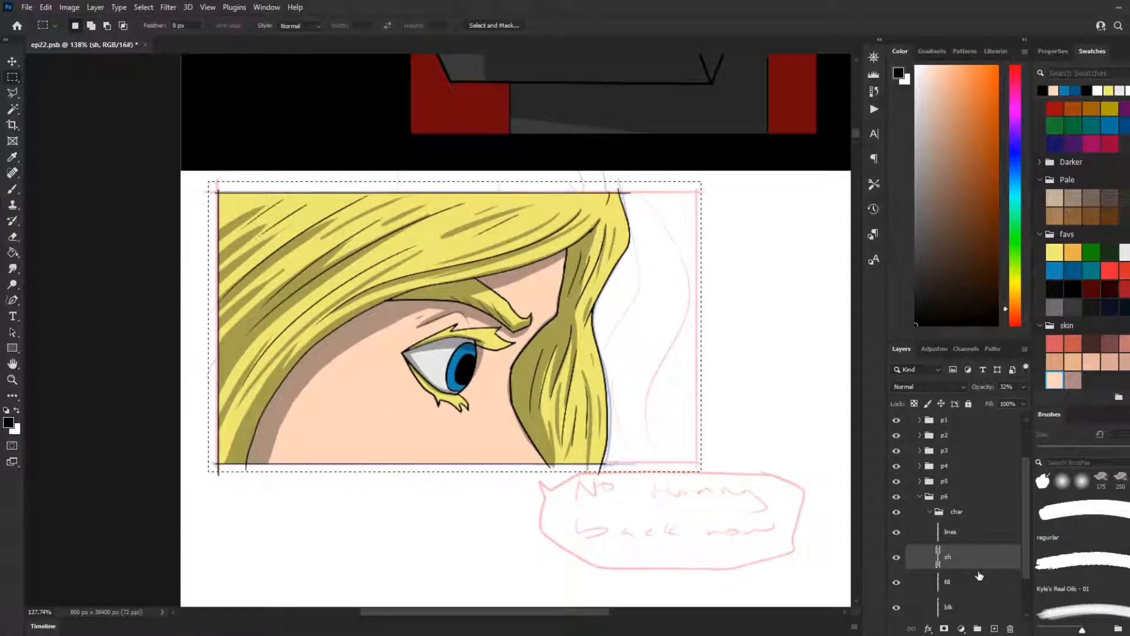
pyautogui.click(776, 381)
# Step: Add a new layer above sh in panel 6's char group and rename it li
pyautogui.scroll(-2, 994, 589)
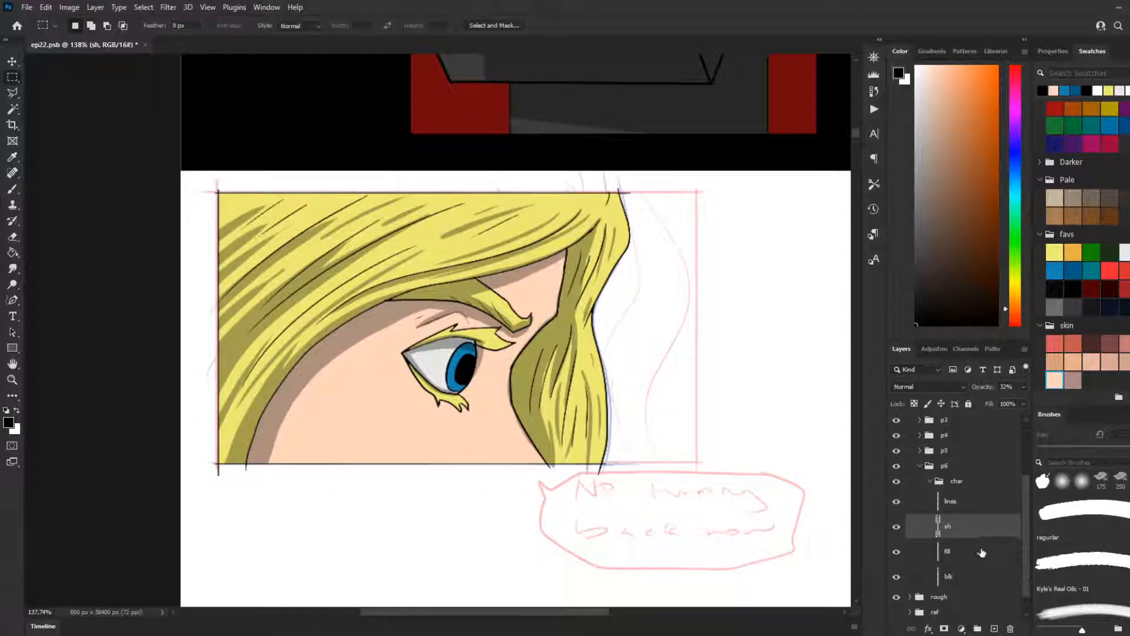
pyautogui.click(994, 628)
pyautogui.doubleClick(951, 513)
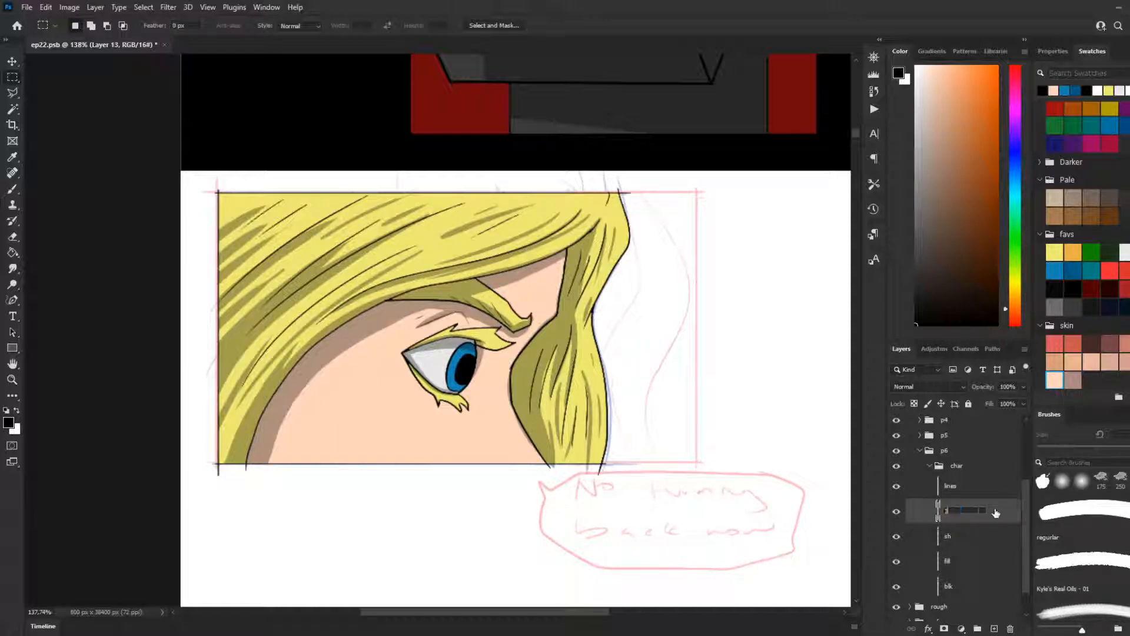
pyautogui.press('Return')
# Step: Switch to a white 15 px brush and paint a trial highlight over the upper part of the pupil
pyautogui.press('g')
pyautogui.press('x')
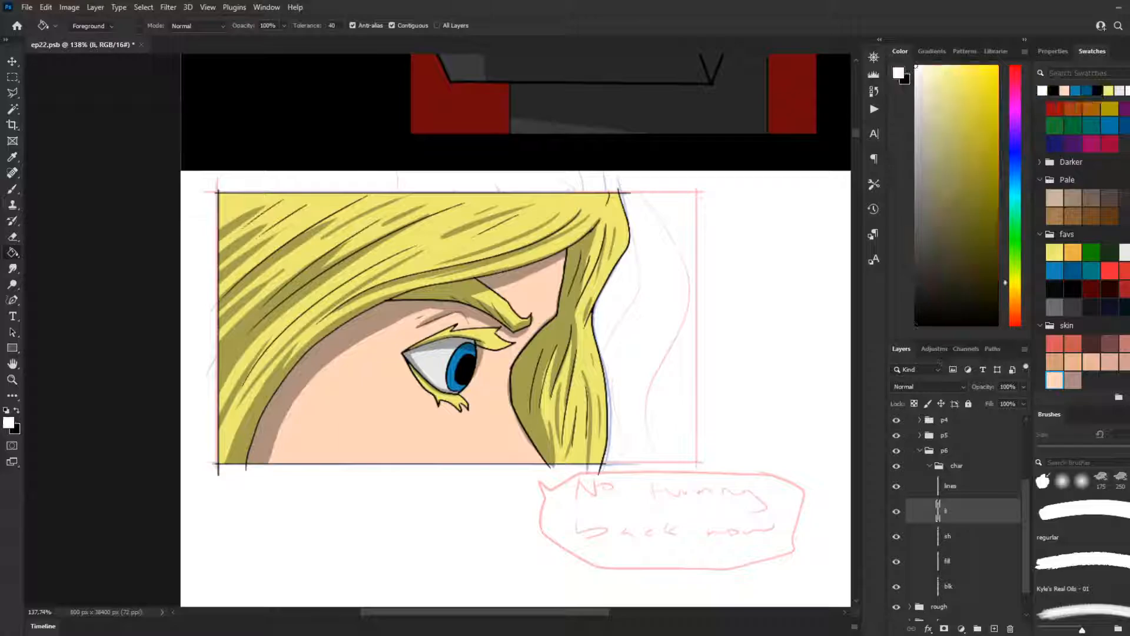
pyautogui.press('b')
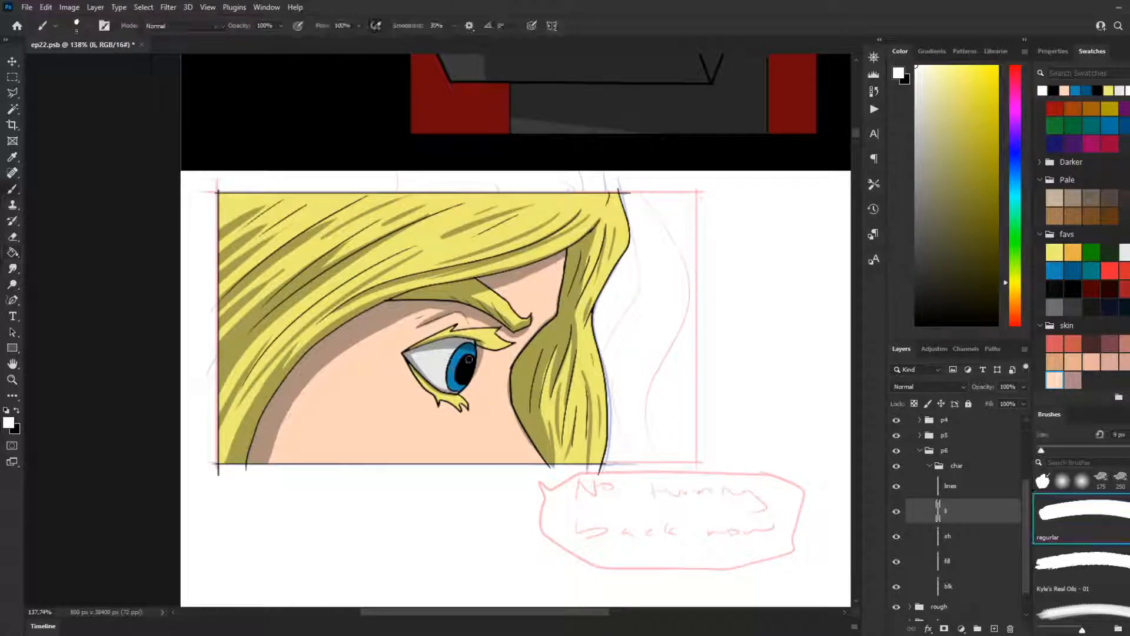
pyautogui.press(']')
pyautogui.press(']')
pyautogui.press(']')
pyautogui.press(']')
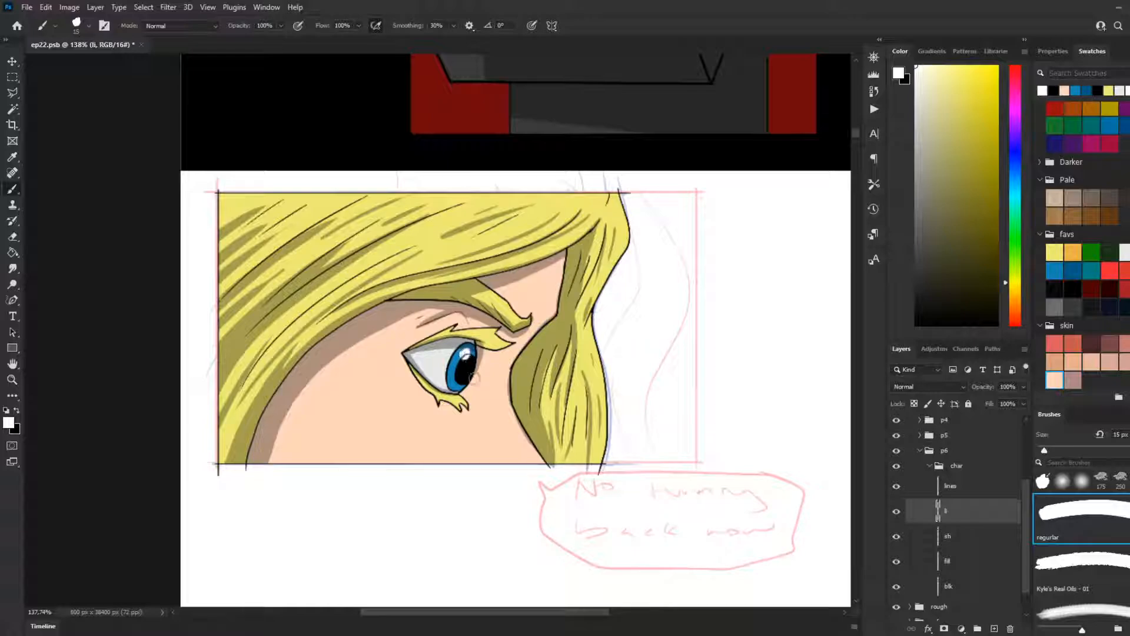
# Step: Move the li layer above the lines layer in the char group
pyautogui.click(972, 492)
pyautogui.click(954, 511)
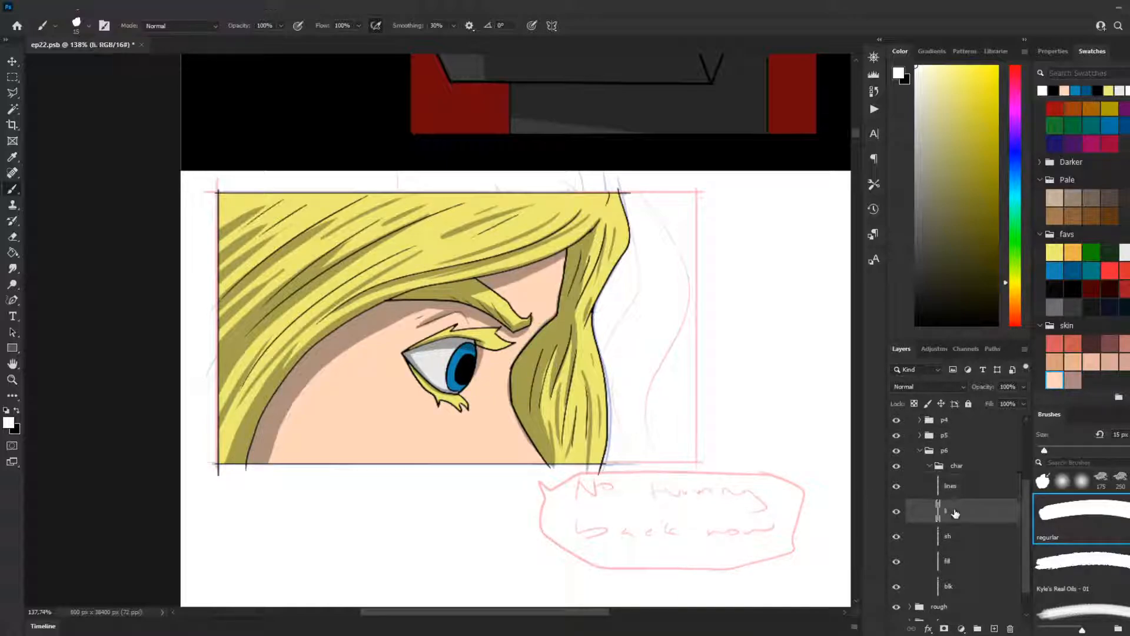
pyautogui.doubleClick(953, 512)
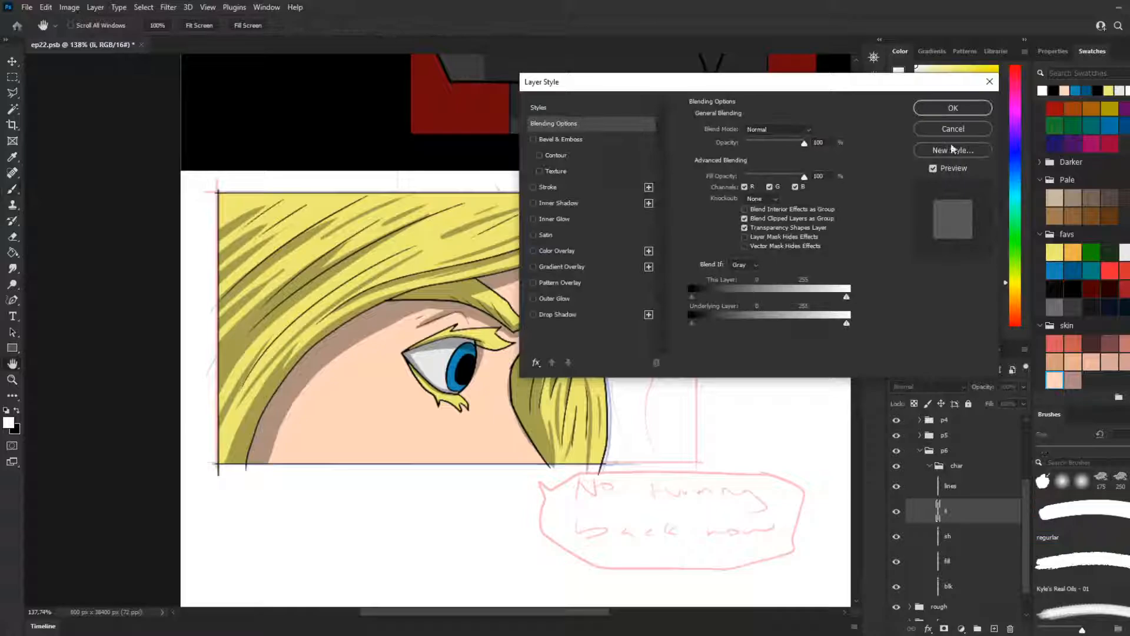
pyautogui.click(956, 128)
pyautogui.moveTo(954, 510); pyautogui.dragTo(957, 480)
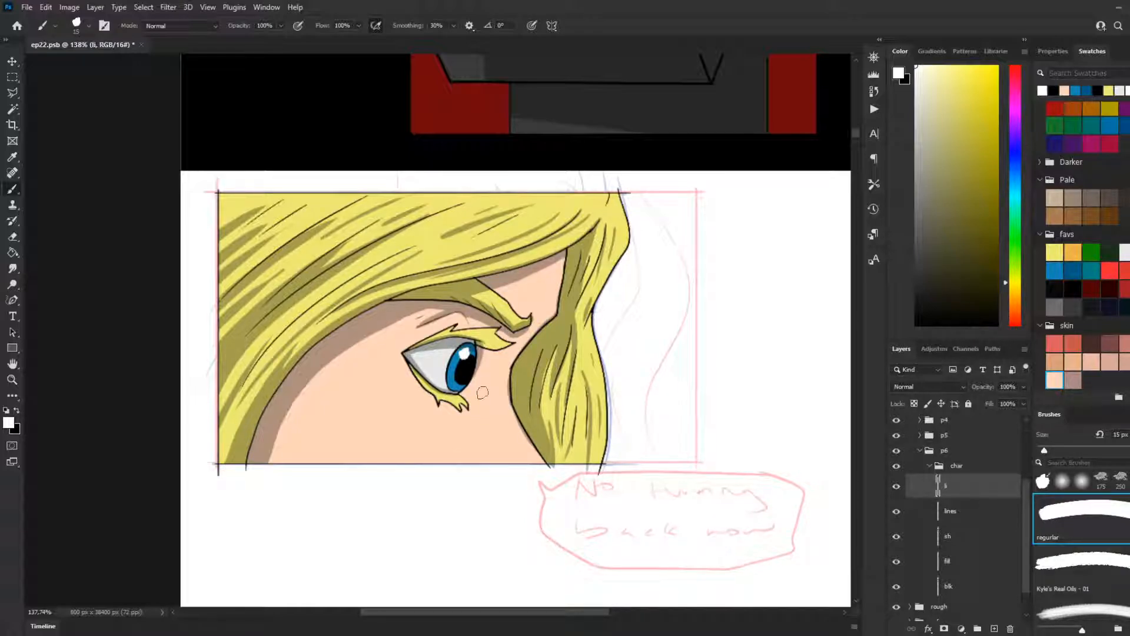
# Step: Paint a rounded white highlight over the upper part of the pupil, adjusting the brush size to fit
pyautogui.press('[')
pyautogui.press('[')
pyautogui.hotkey('ctrl', 'z')
pyautogui.press(']')
pyautogui.press(']')
pyautogui.press(']')
pyautogui.press('[')
pyautogui.press(']')
pyautogui.press('[')
pyautogui.press(']')
pyautogui.press('[')
pyautogui.click(464, 354)
pyautogui.press('[')
# Step: Set the li layer's opacity to 64% and make black the foreground colour again
pyautogui.click(1022, 388)
pyautogui.moveTo(1008, 400); pyautogui.dragTo(999, 401)
pyautogui.scroll(-3, 586, 389)
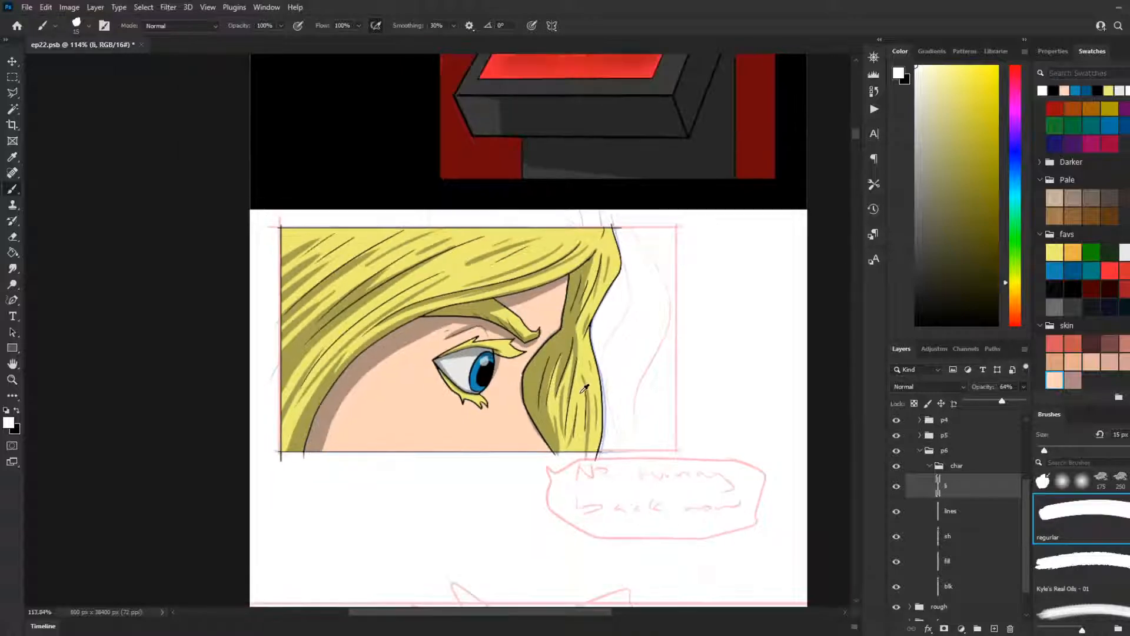
pyautogui.click(17, 411)
pyautogui.scroll(-2, 660, 441)
pyautogui.scroll(3, 687, 417)
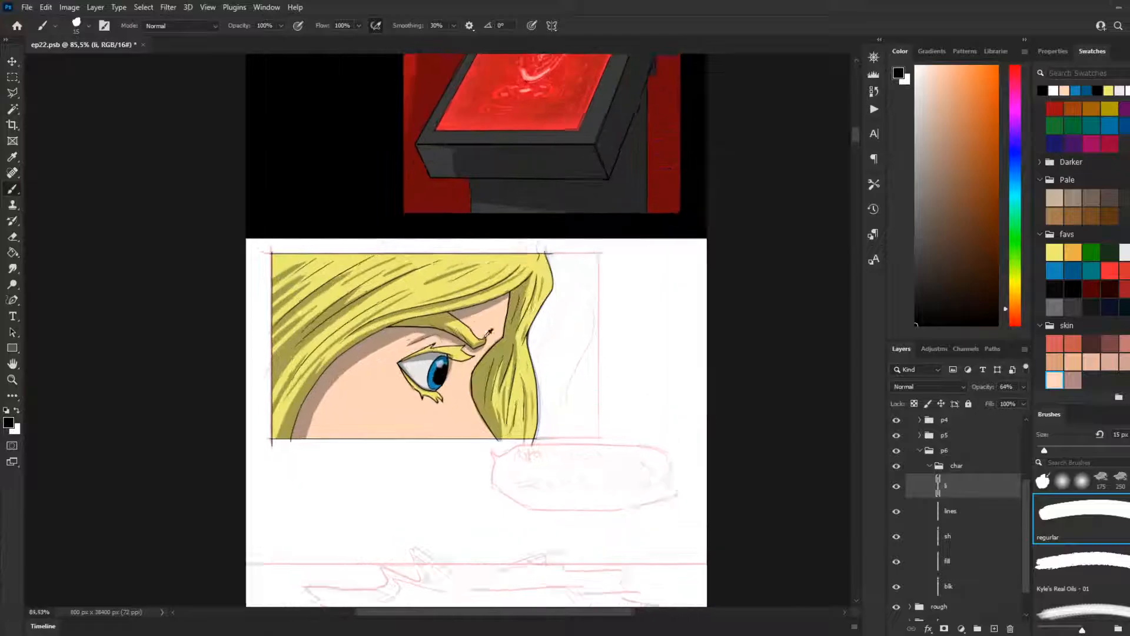
# Step: Select panel 6's blk layer and toggle its visibility off and on to check what it contains
pyautogui.click(11, 76)
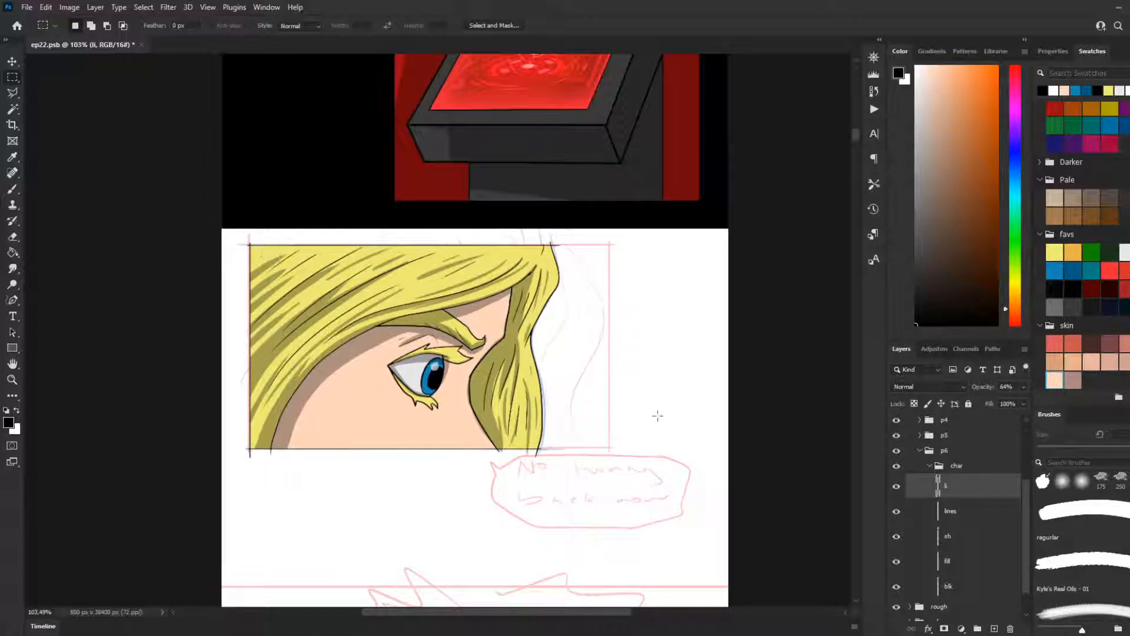
pyautogui.click(949, 592)
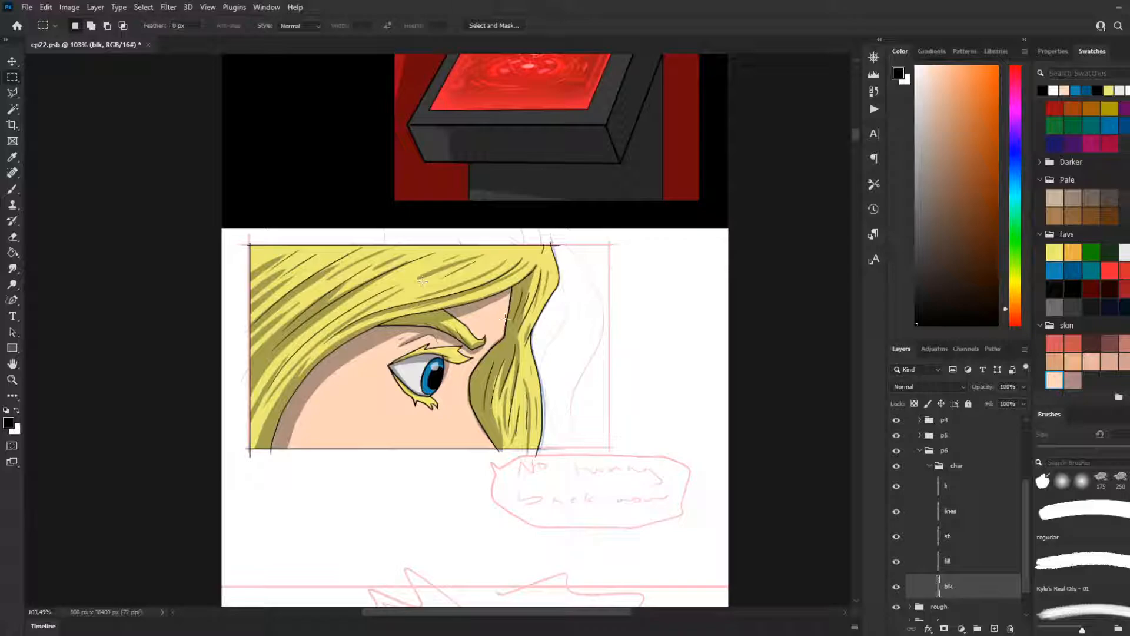
pyautogui.scroll(2, 592, 347)
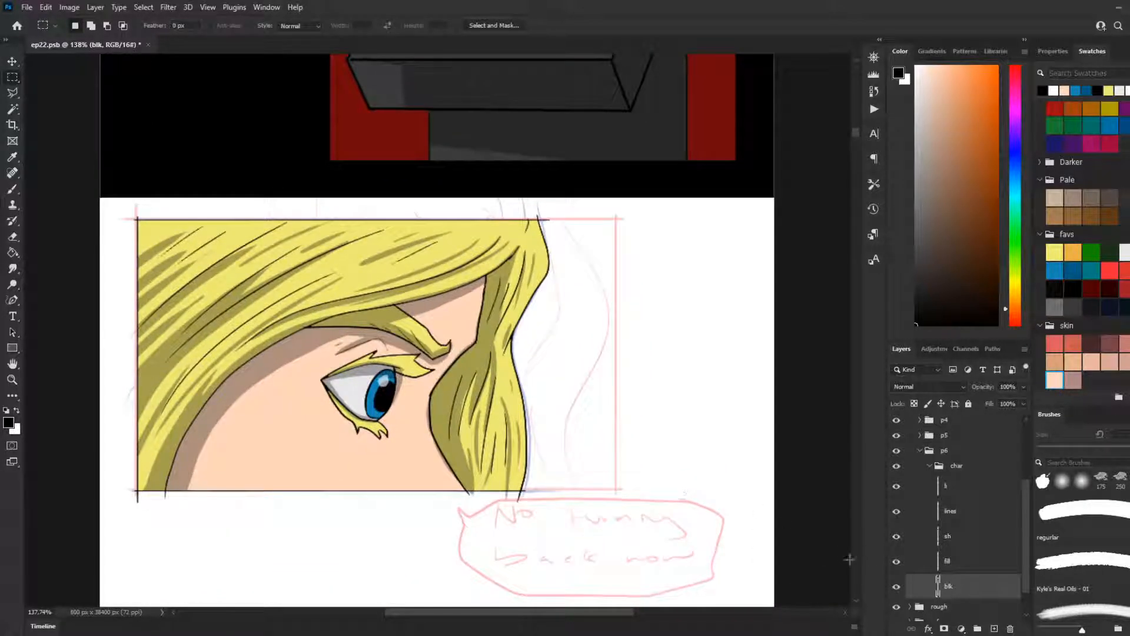
pyautogui.click(896, 587)
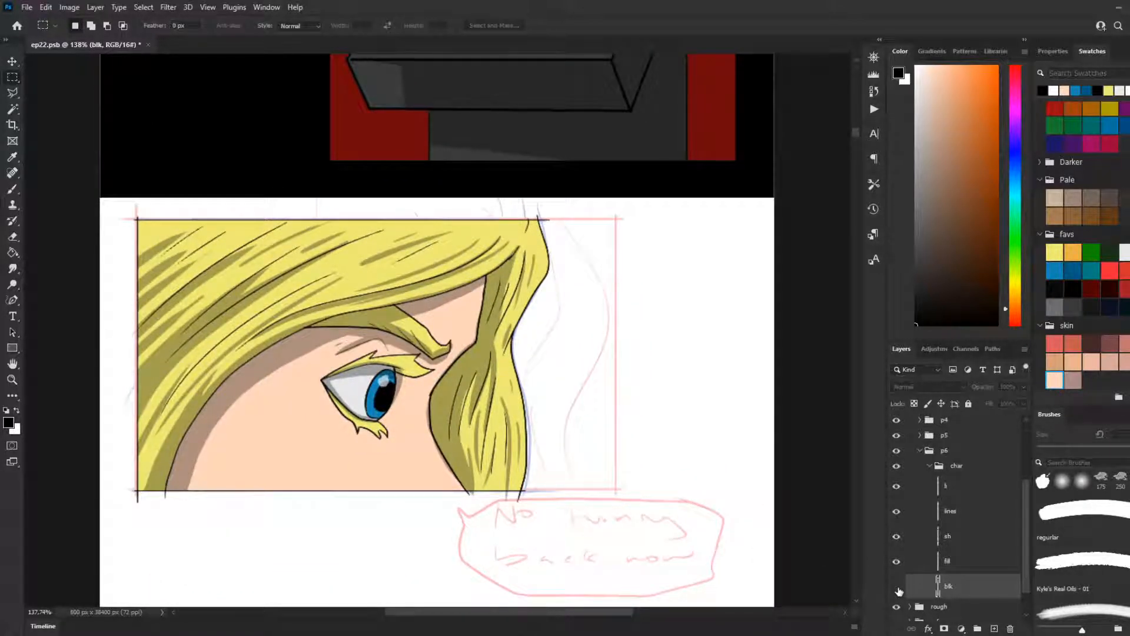
pyautogui.click(896, 587)
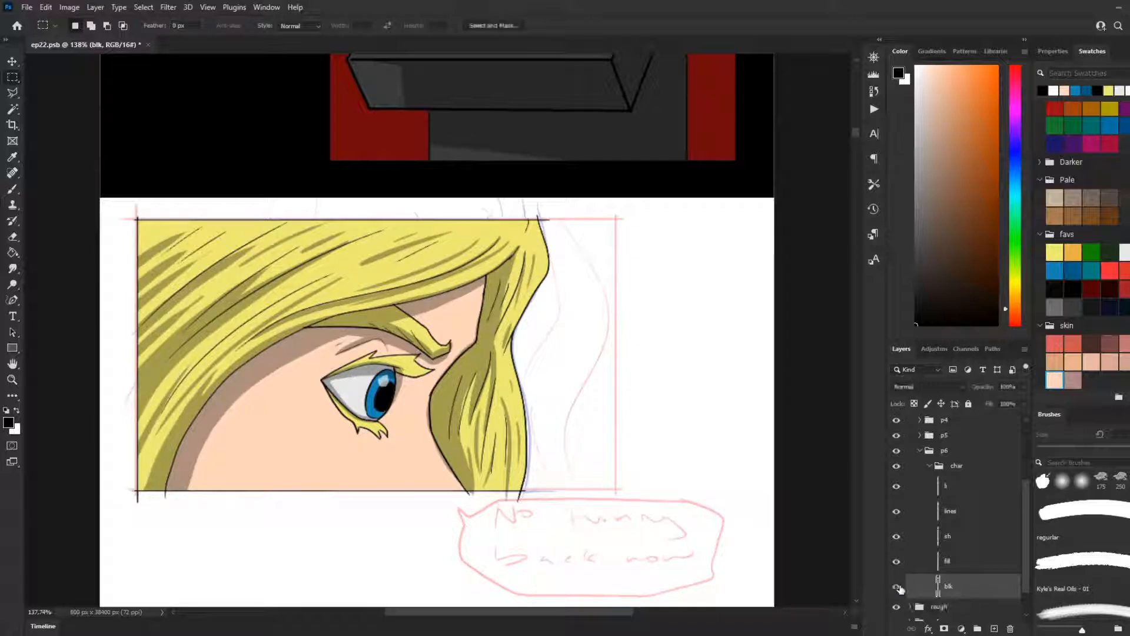
pyautogui.scroll(1, 693, 490)
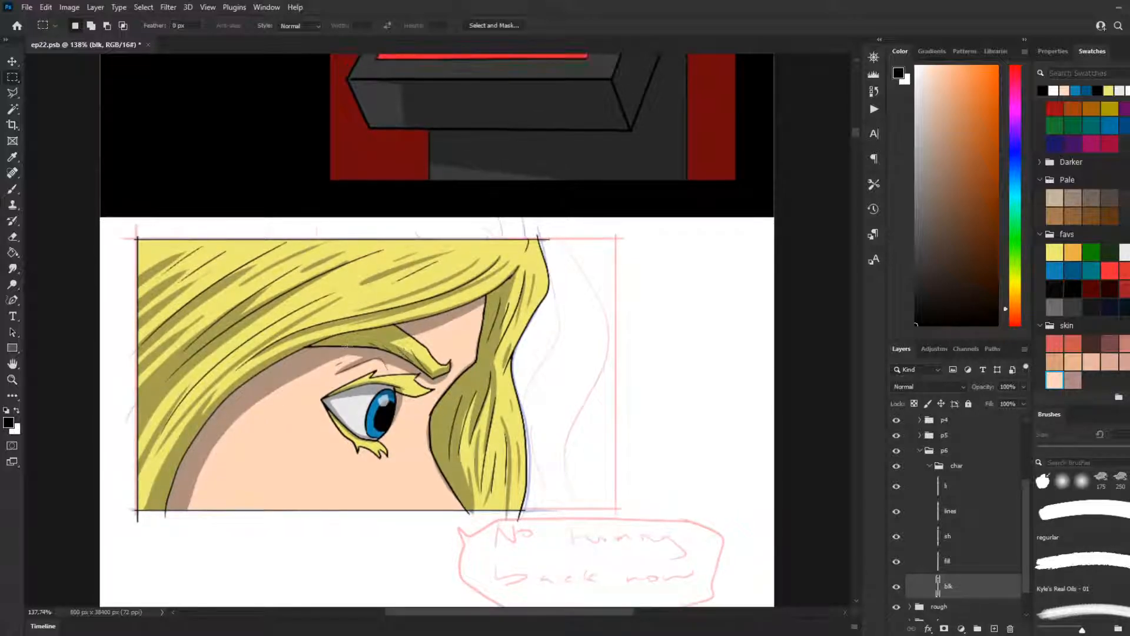
# Step: Select the area outside the figure on the blk layer with the Magic Wand and invert the selection to isolate the face and hair
pyautogui.press('w')
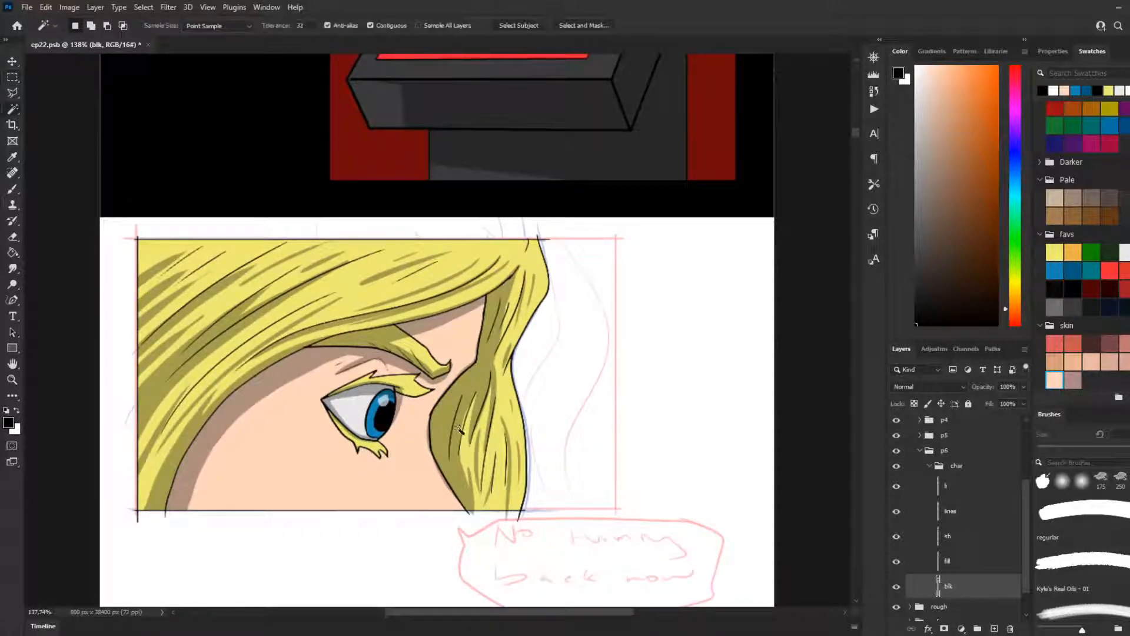
pyautogui.click(525, 396)
pyautogui.rightClick(283, 364)
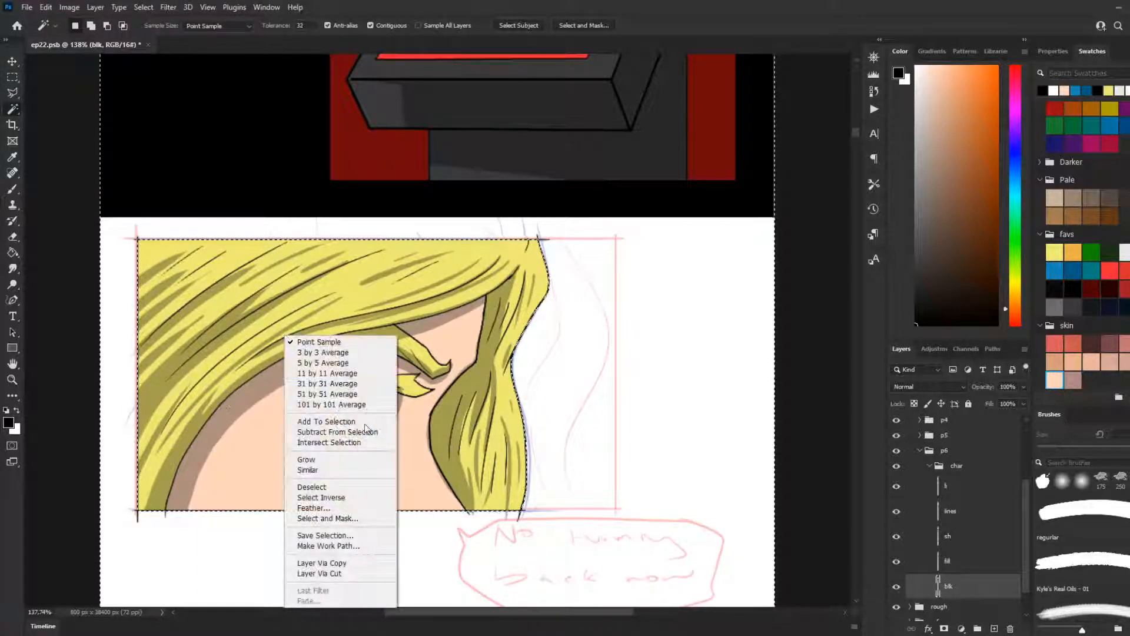
pyautogui.click(312, 490)
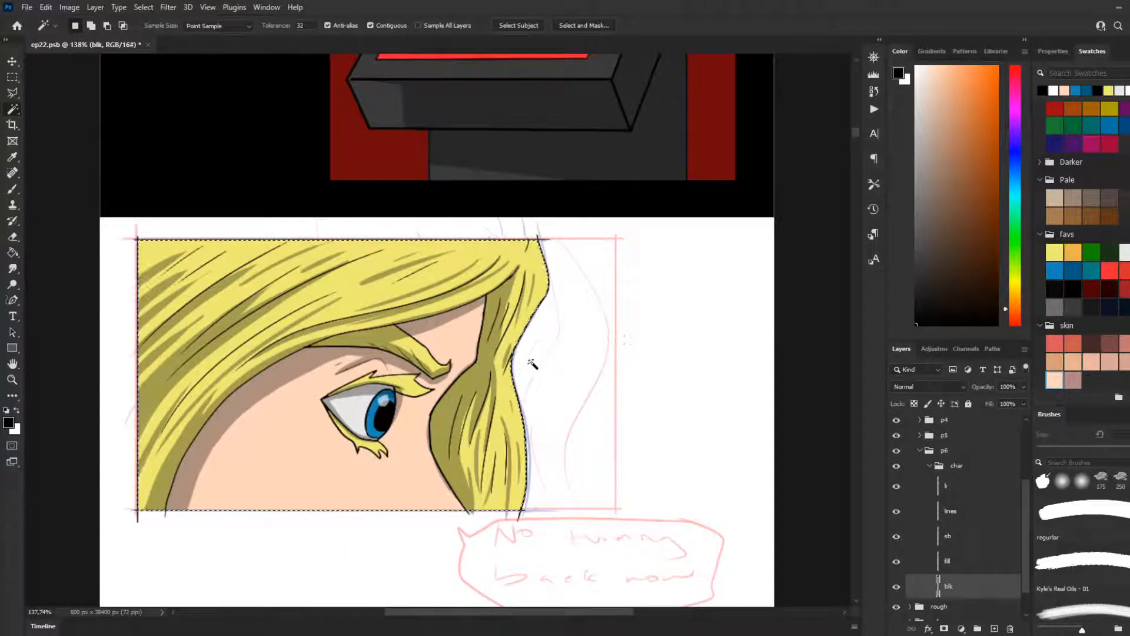
pyautogui.scroll(2, 518, 382)
pyautogui.scroll(-2, 271, 336)
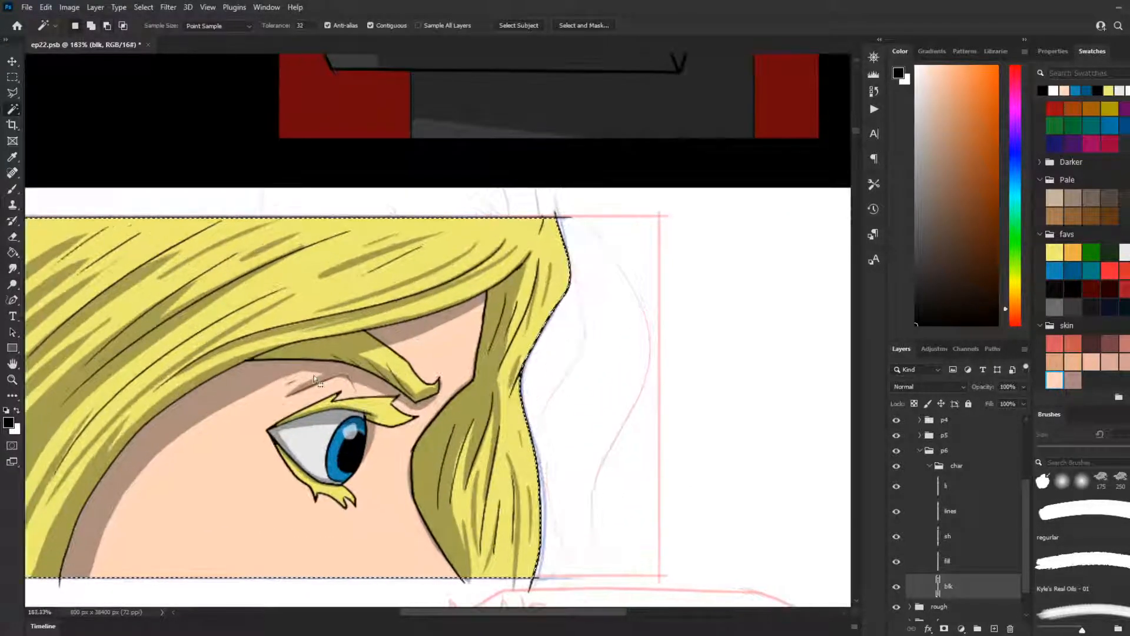
pyautogui.click(13, 251)
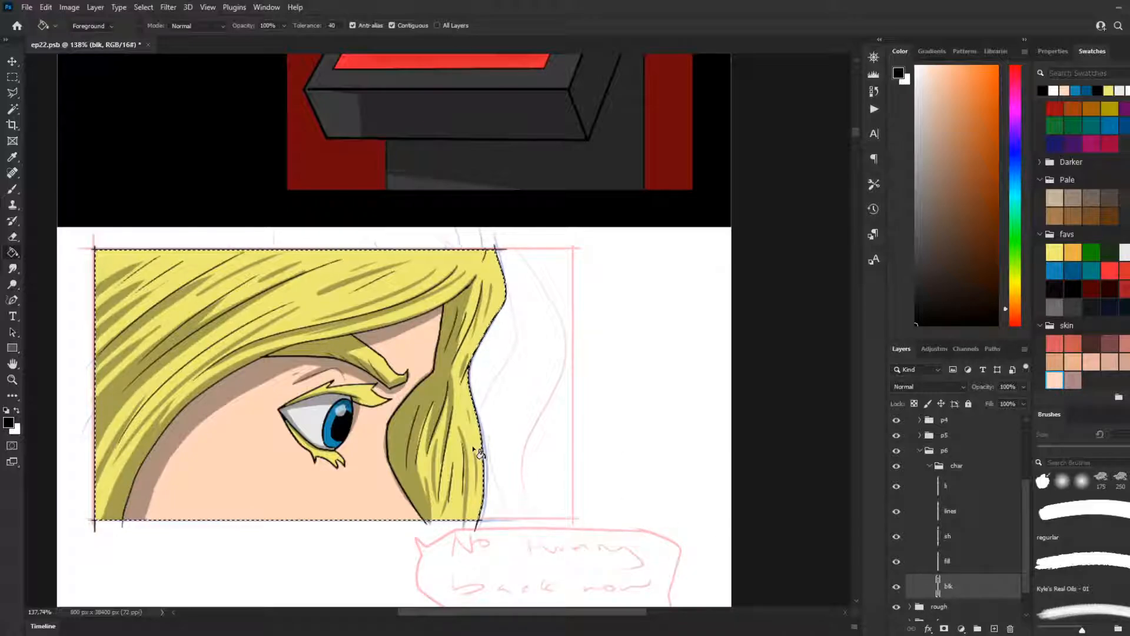
pyautogui.click(16, 77)
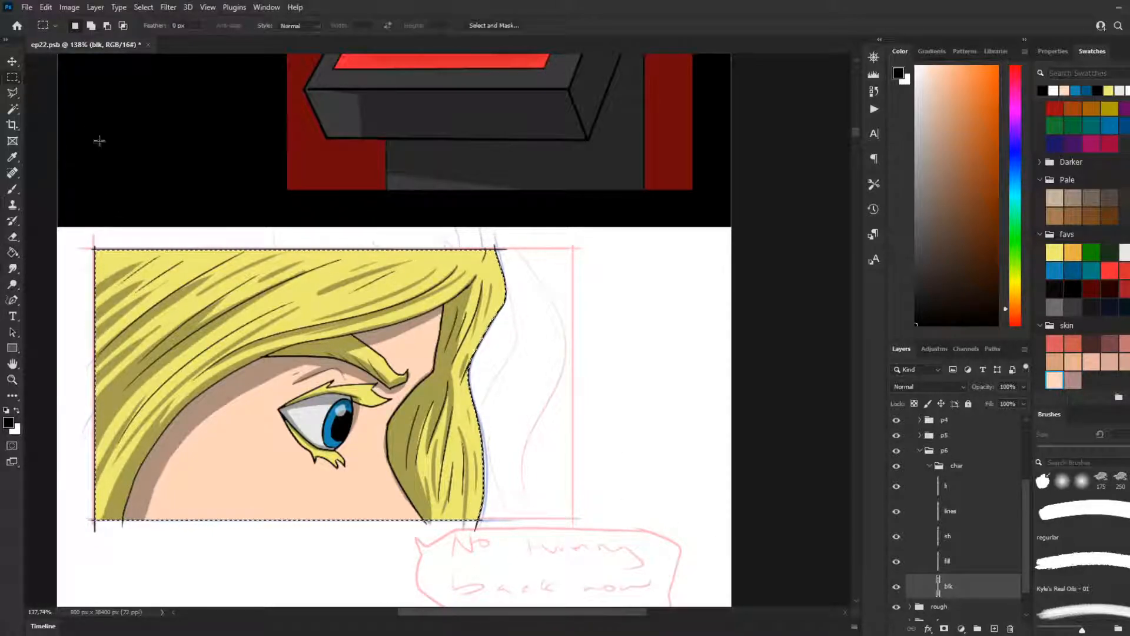
# Step: Select panel 6's whole rectangular frame with the marquee, extending just past the sketched borders
pyautogui.scroll(-2, 399, 270)
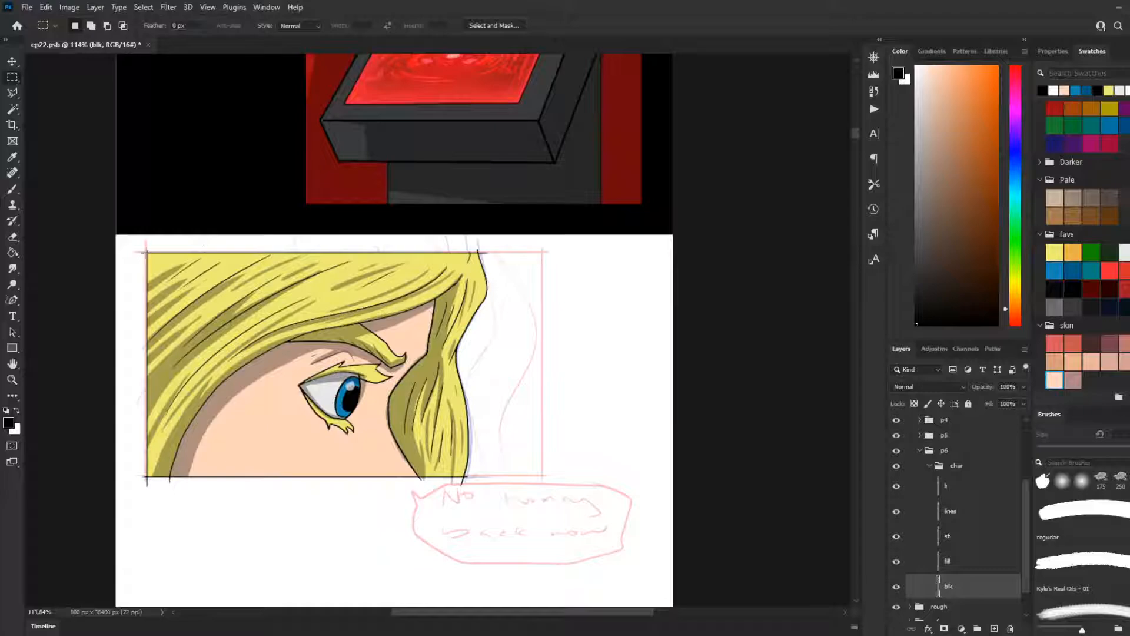
pyautogui.moveTo(143, 248); pyautogui.dragTo(545, 484)
# Step: Look over the finished panels above and the rough sketch below to check panel 6 in context
pyautogui.scroll(-5, 372, 305)
pyautogui.moveTo(856, 149)
pyautogui.mouseDown()
pyautogui.moveTo(853, 115)
pyautogui.moveTo(848, 142)
pyautogui.moveTo(837, 139)
pyautogui.mouseUp()
pyautogui.scroll(1, 305, 227)
pyautogui.scroll(5, 306, 227)
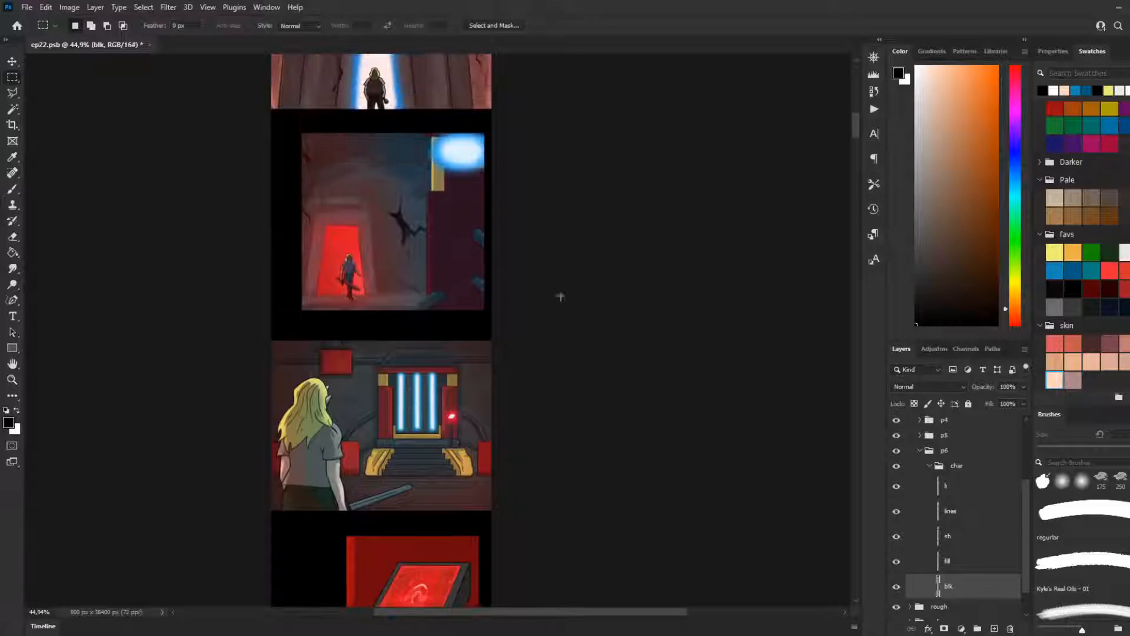
pyautogui.moveTo(856, 128); pyautogui.dragTo(856, 156)
pyautogui.scroll(5, 541, 187)
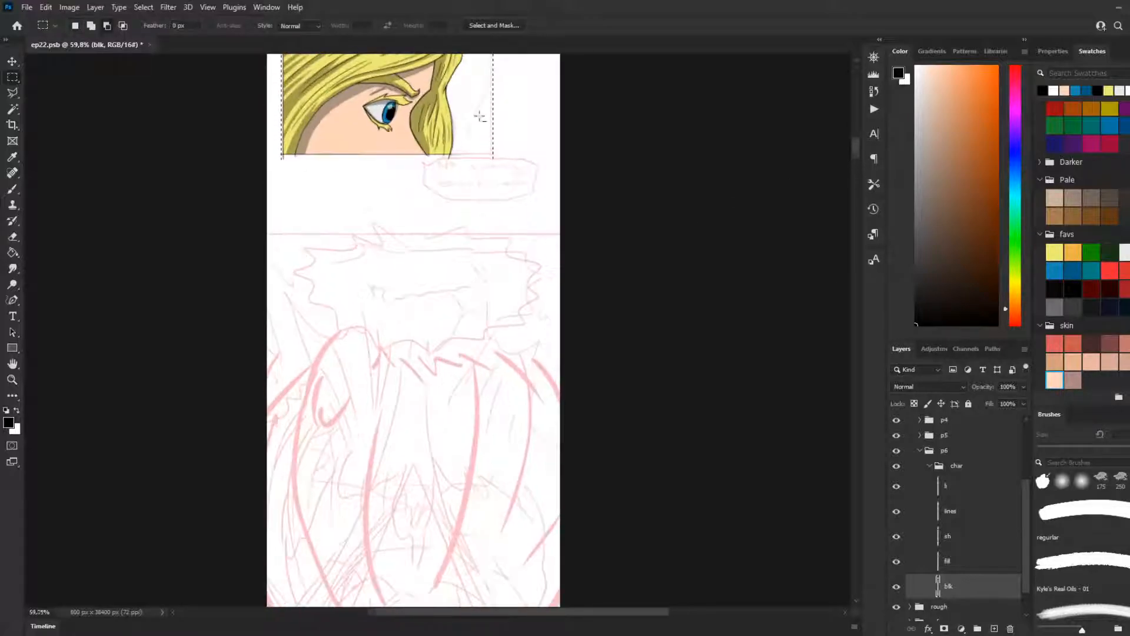
pyautogui.scroll(1, 489, 139)
pyautogui.scroll(4, 471, 176)
pyautogui.scroll(1, 461, 230)
pyautogui.scroll(4, 406, 259)
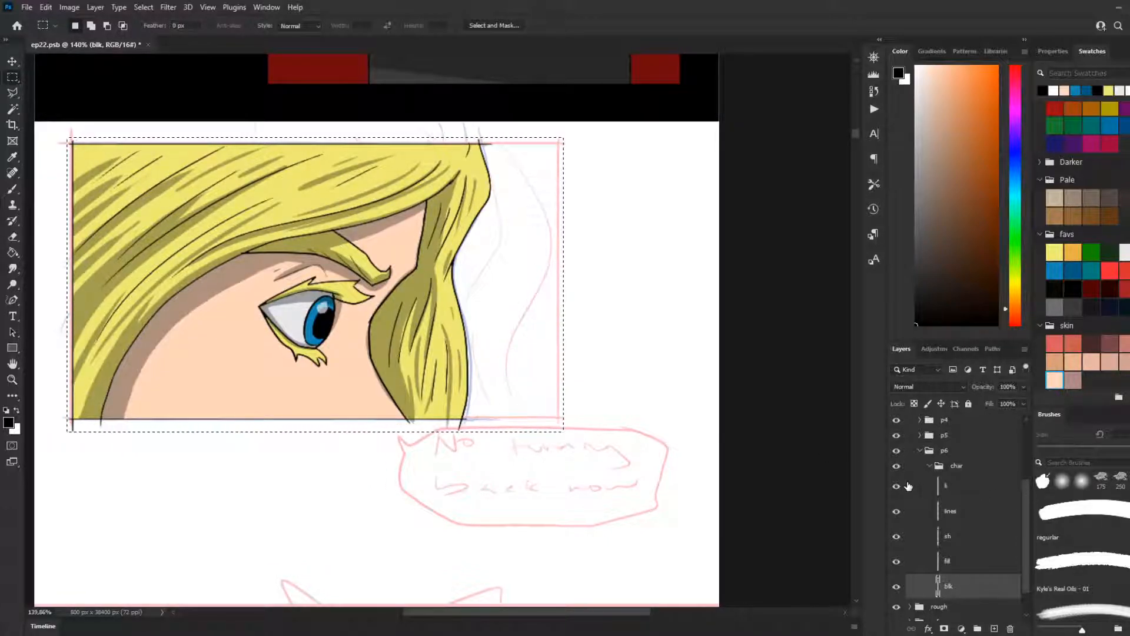
# Step: Collapse the char group and create a group named BG beneath it inside p6
pyautogui.scroll(-1, 909, 489)
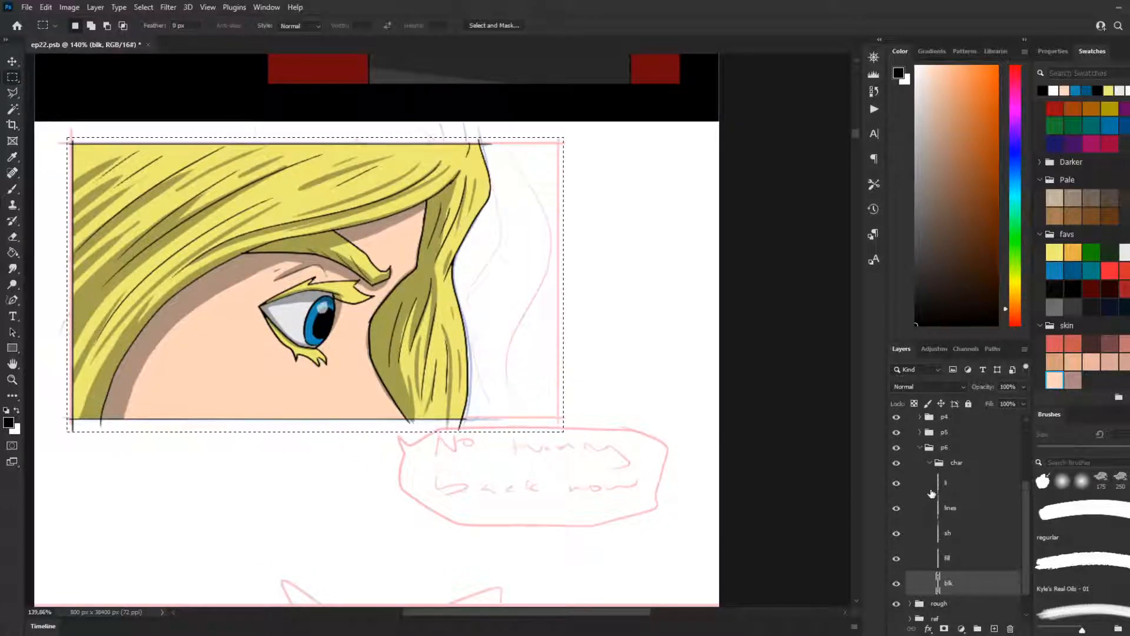
pyautogui.click(929, 464)
pyautogui.click(977, 629)
pyautogui.moveTo(950, 563)
pyautogui.mouseDown()
pyautogui.moveTo(941, 578)
pyautogui.moveTo(951, 566)
pyautogui.mouseUp()
pyautogui.doubleClick(958, 575)
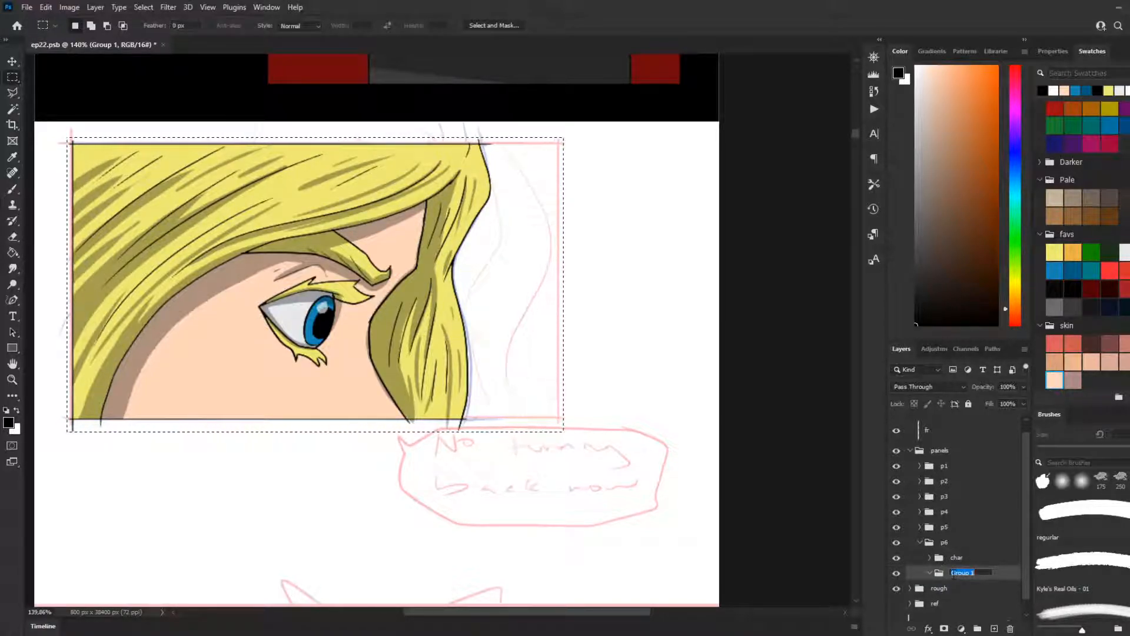
pyautogui.write('BG')
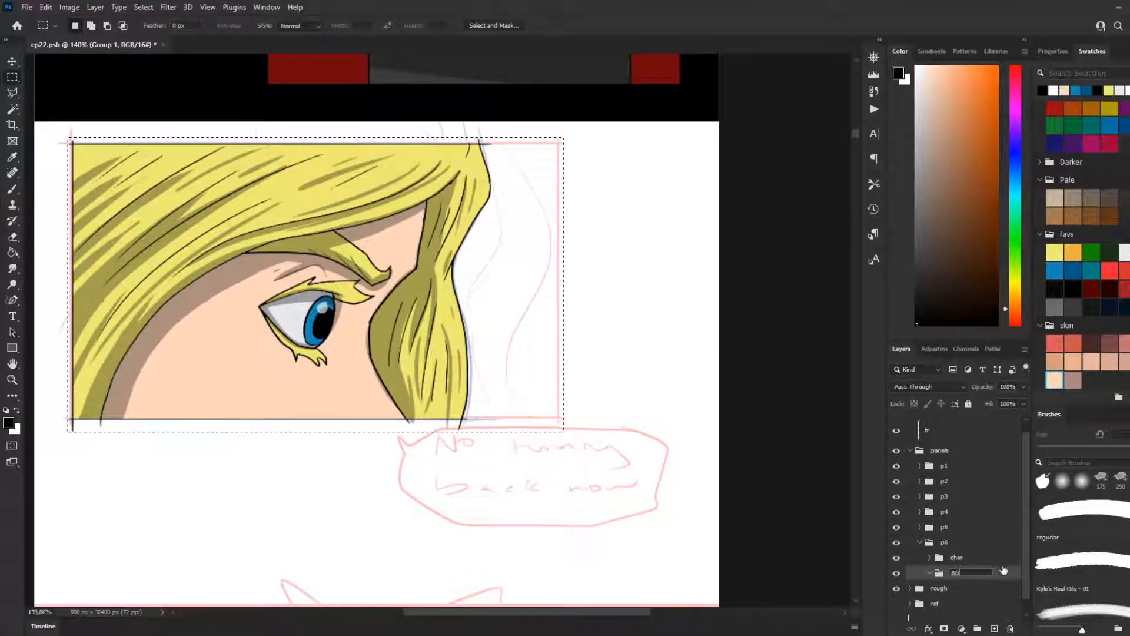
pyautogui.press('Return')
# Step: Pick the dark brown Pale swatch, try filling the frame selection on a new layer, and undo the fill and that layer
pyautogui.click(990, 631)
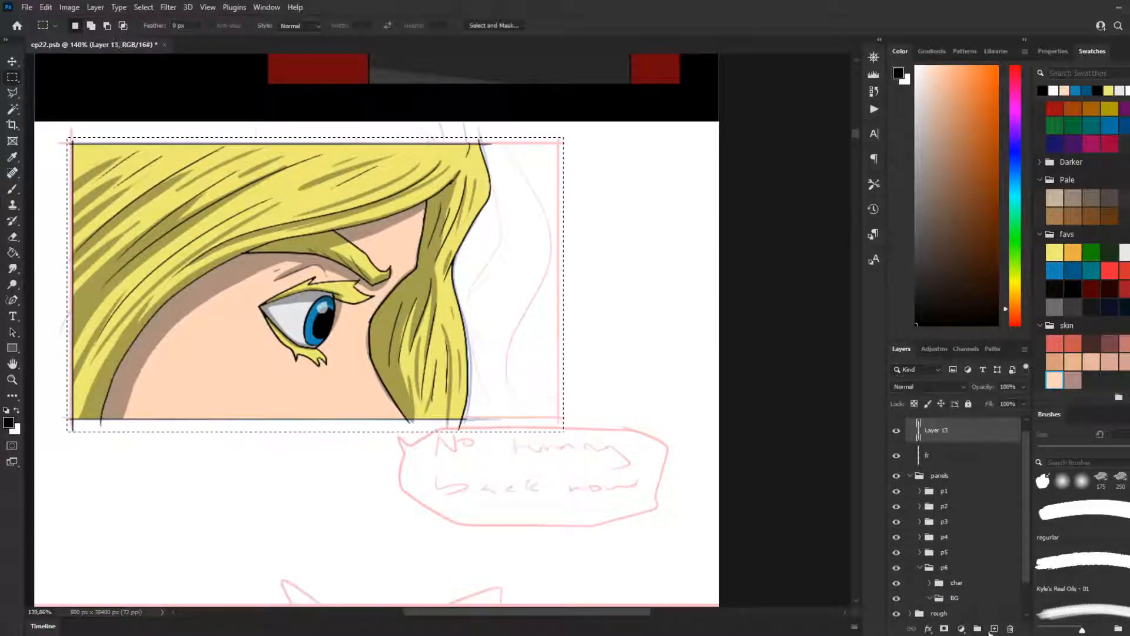
pyautogui.press('g')
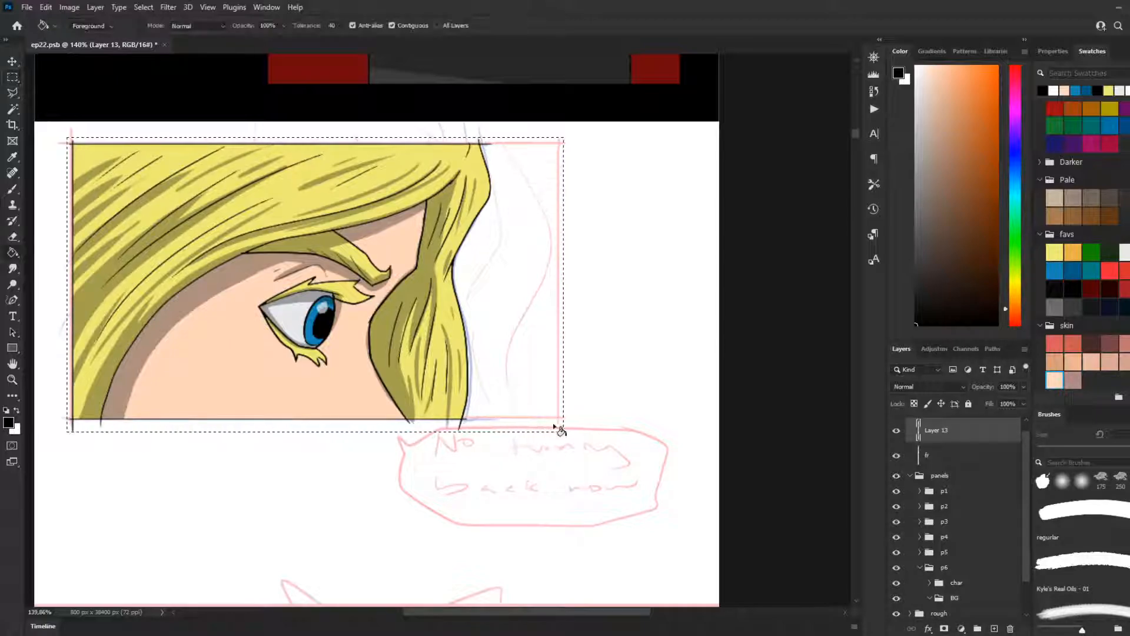
pyautogui.click(1118, 194)
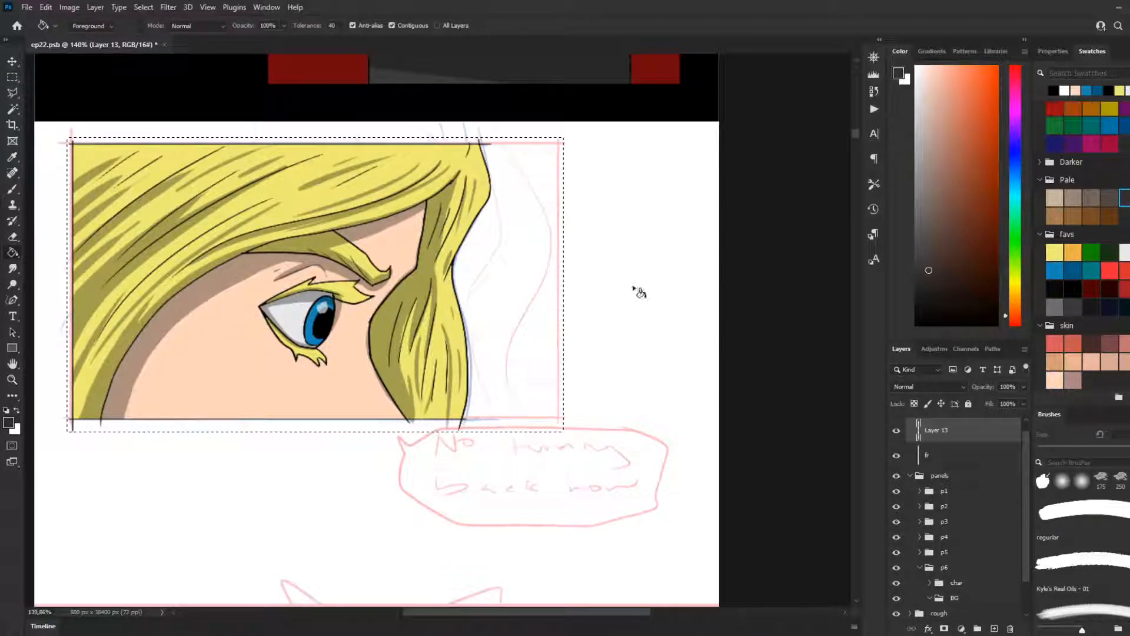
pyautogui.click(542, 315)
pyautogui.hotkey('ctrl', 'z')
pyautogui.hotkey('ctrl', 'z')
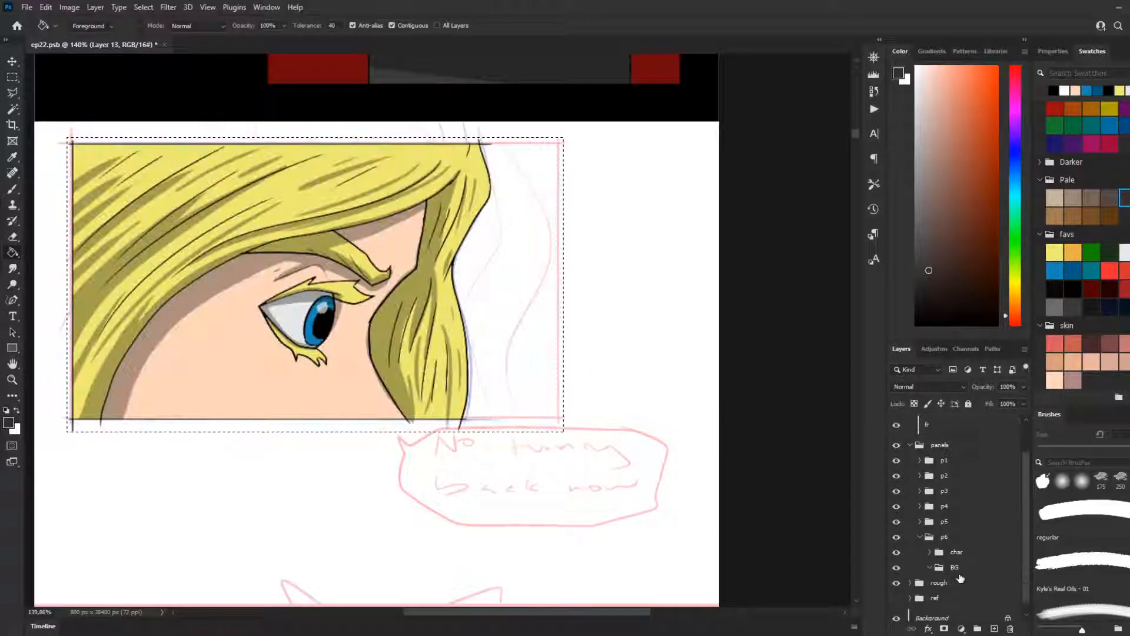
# Step: Add a new layer inside the BG group and fill the frame selection with the dark brown
pyautogui.click(965, 568)
pyautogui.click(994, 628)
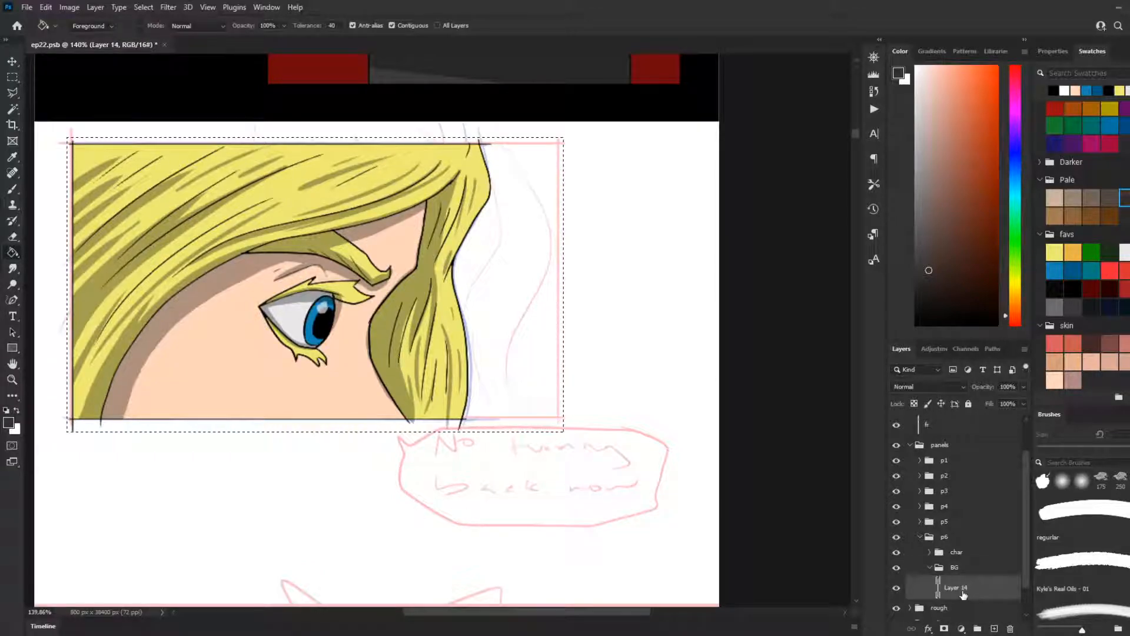
pyautogui.click(332, 247)
pyautogui.scroll(2, 235, 242)
pyautogui.scroll(1, 236, 243)
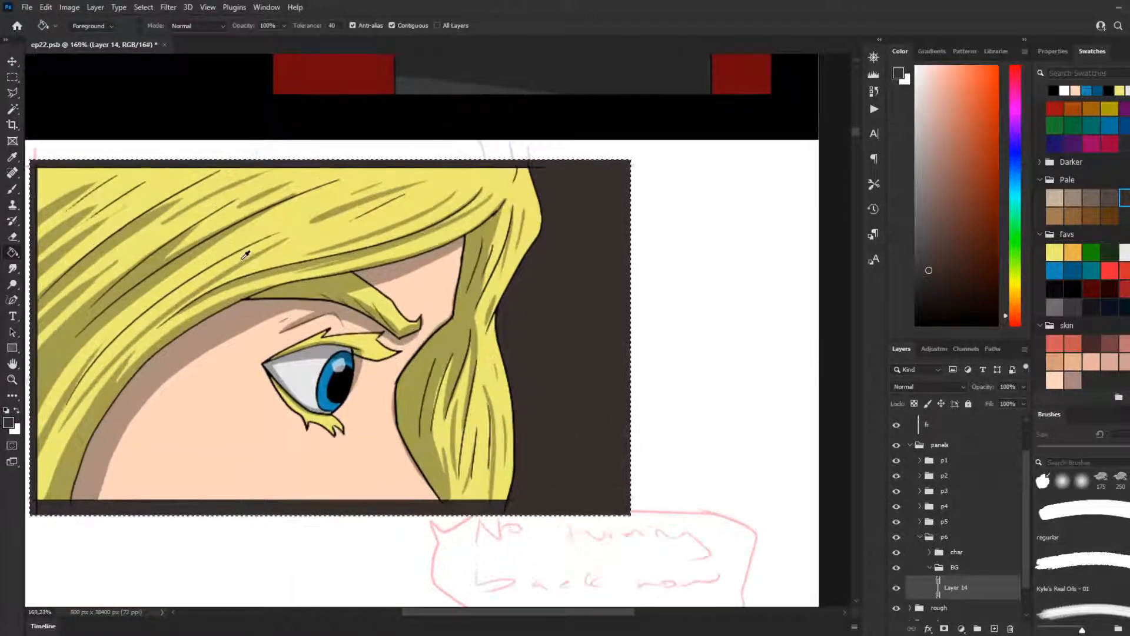
# Step: Paint dark grey from the favs swatches over the background beside the hair with Kyle's Real Oils - 01 at 150 px
pyautogui.scroll(-1, 246, 254)
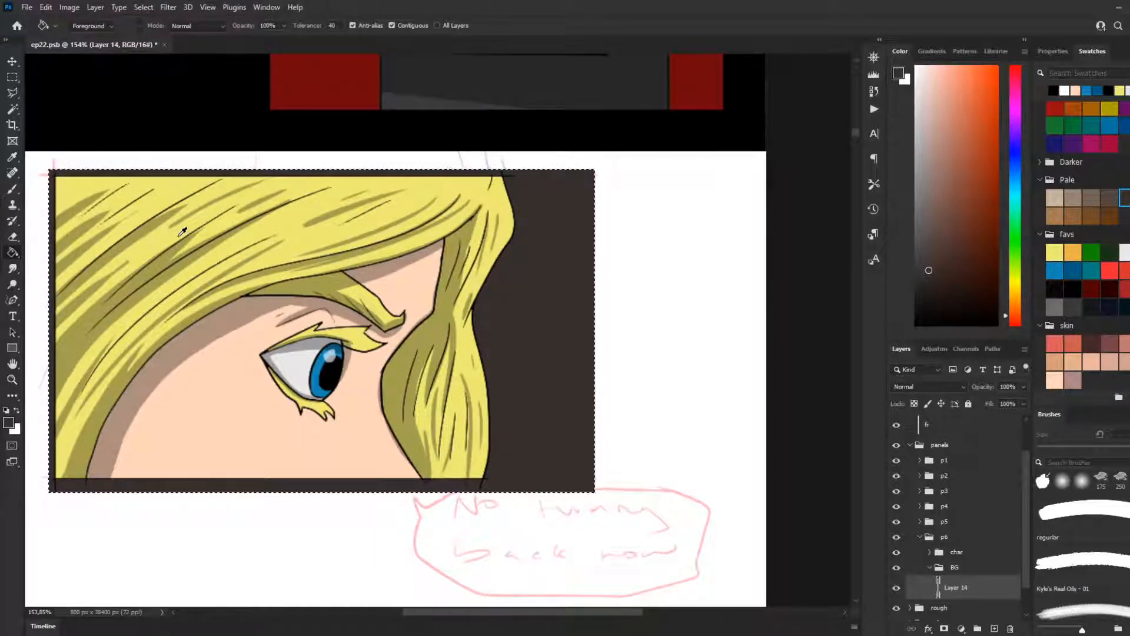
pyautogui.scroll(-1, 299, 214)
pyautogui.scroll(-1, 336, 224)
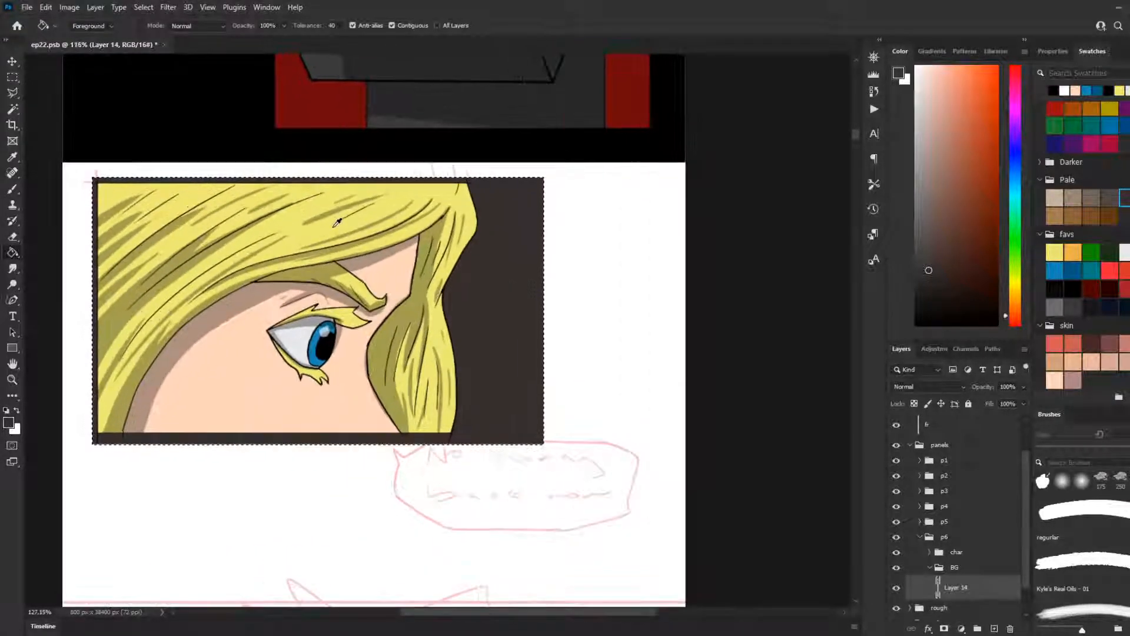
pyautogui.scroll(3, 371, 206)
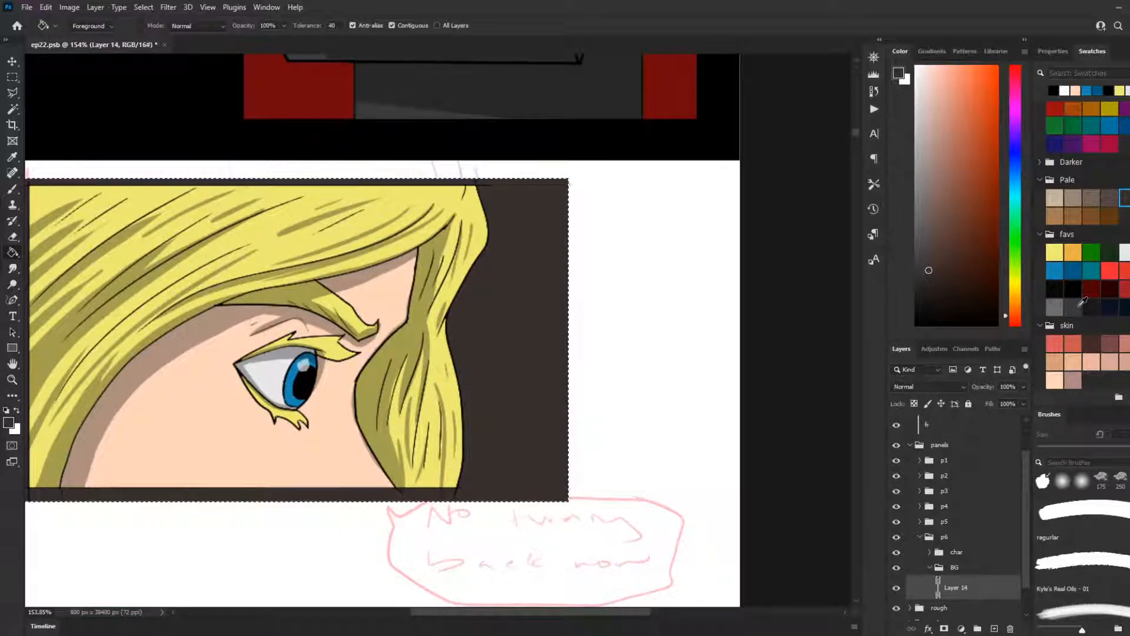
pyautogui.click(1108, 557)
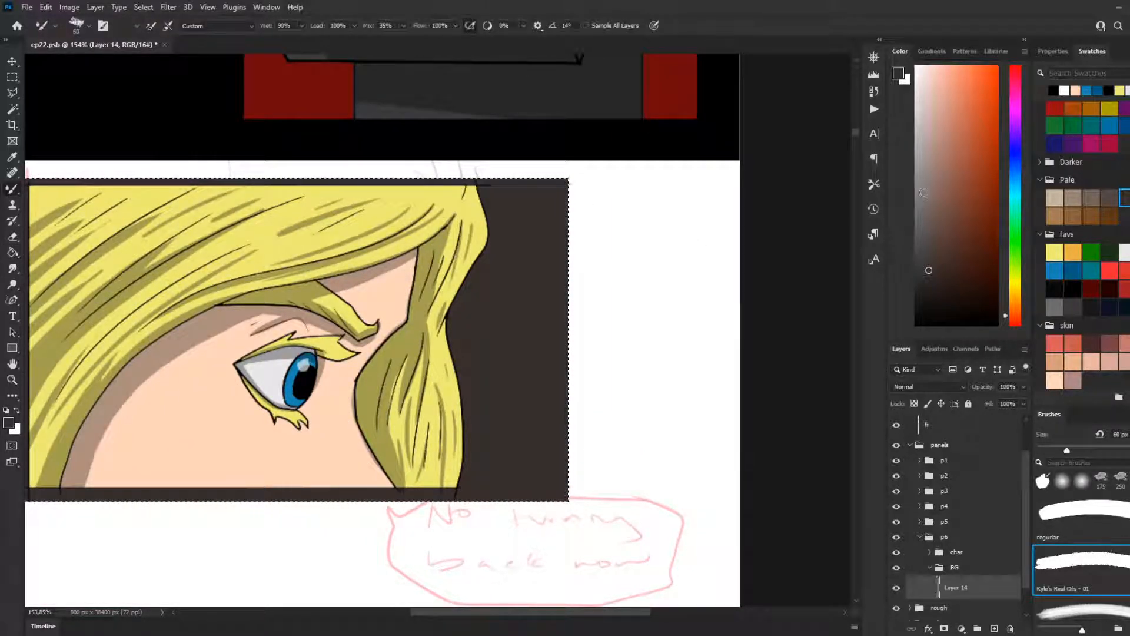
pyautogui.click(1073, 306)
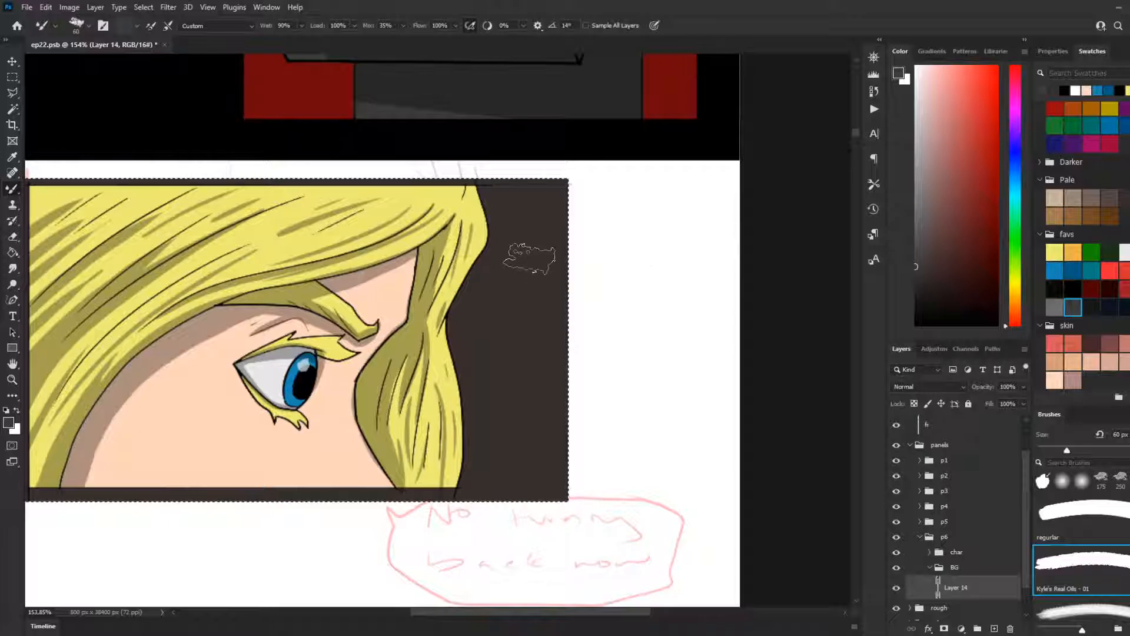
pyautogui.press(']')
pyautogui.press(']')
pyautogui.press(']')
pyautogui.press(']')
pyautogui.press(']')
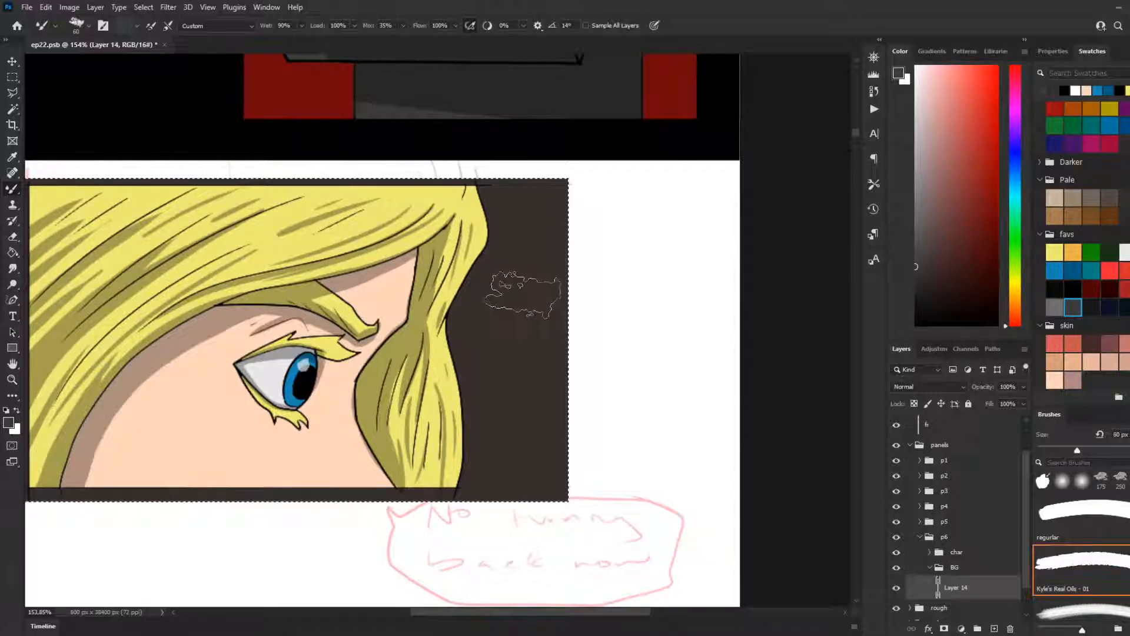
pyautogui.press(']')
pyautogui.press(']')
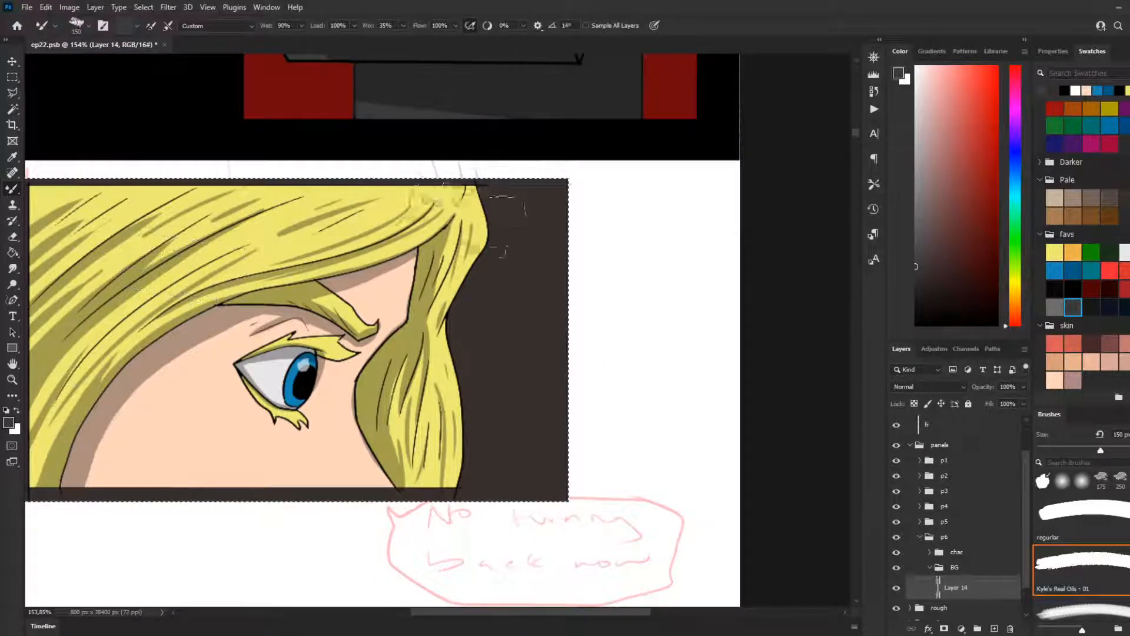
pyautogui.moveTo(329, 377); pyautogui.dragTo(382, 337)
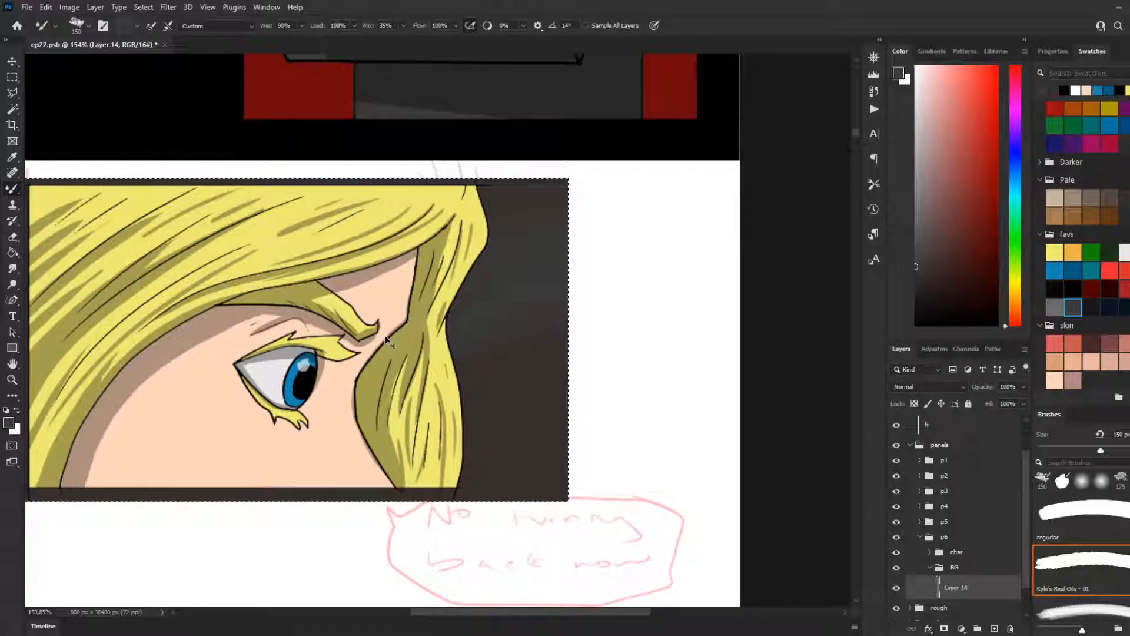
pyautogui.moveTo(459, 238)
pyautogui.mouseDown()
pyautogui.moveTo(542, 235)
pyautogui.moveTo(527, 230)
pyautogui.moveTo(406, 332)
pyautogui.moveTo(379, 407)
pyautogui.moveTo(460, 520)
pyautogui.mouseUp()
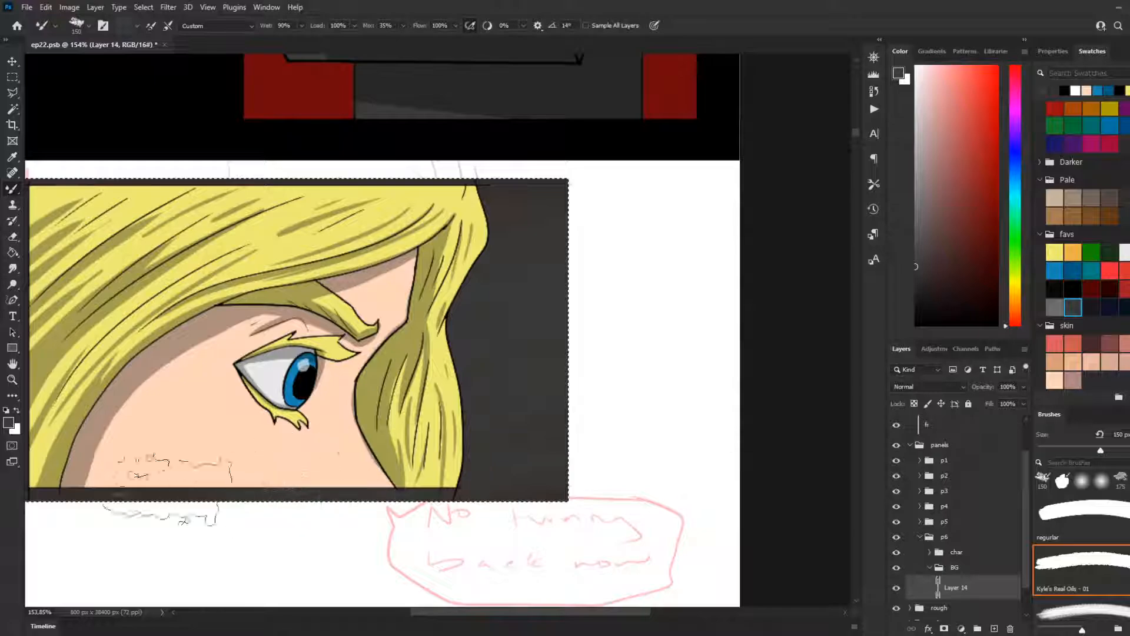
# Step: Blend the dark brown back into the background and brush streaks of the warmer Pale brown across it
pyautogui.scroll(-3, 168, 412)
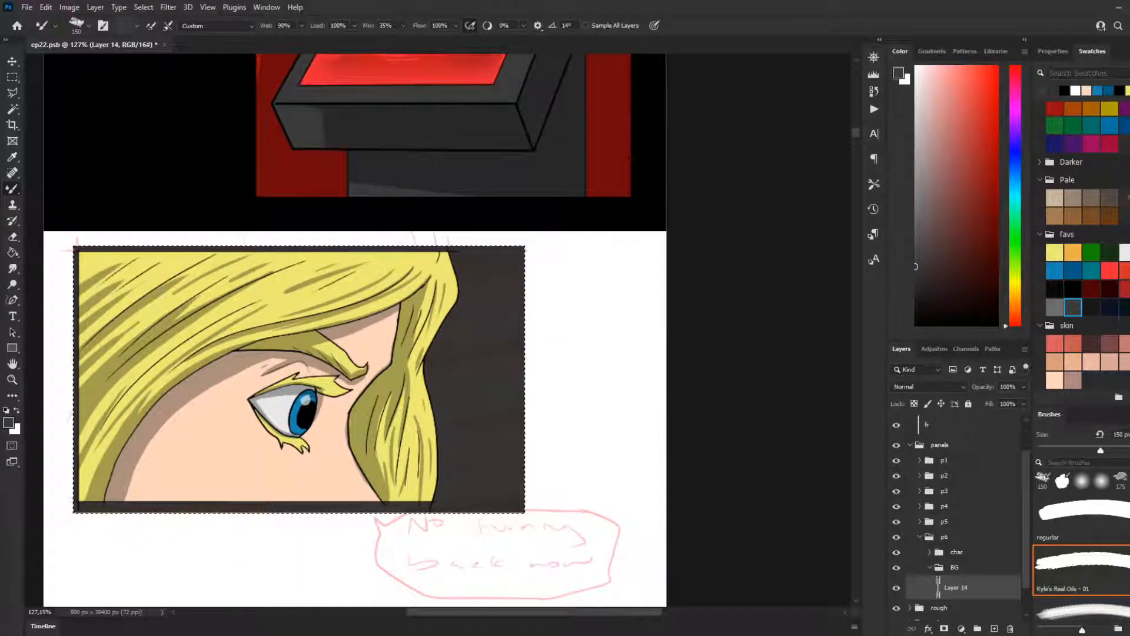
pyautogui.click(1125, 198)
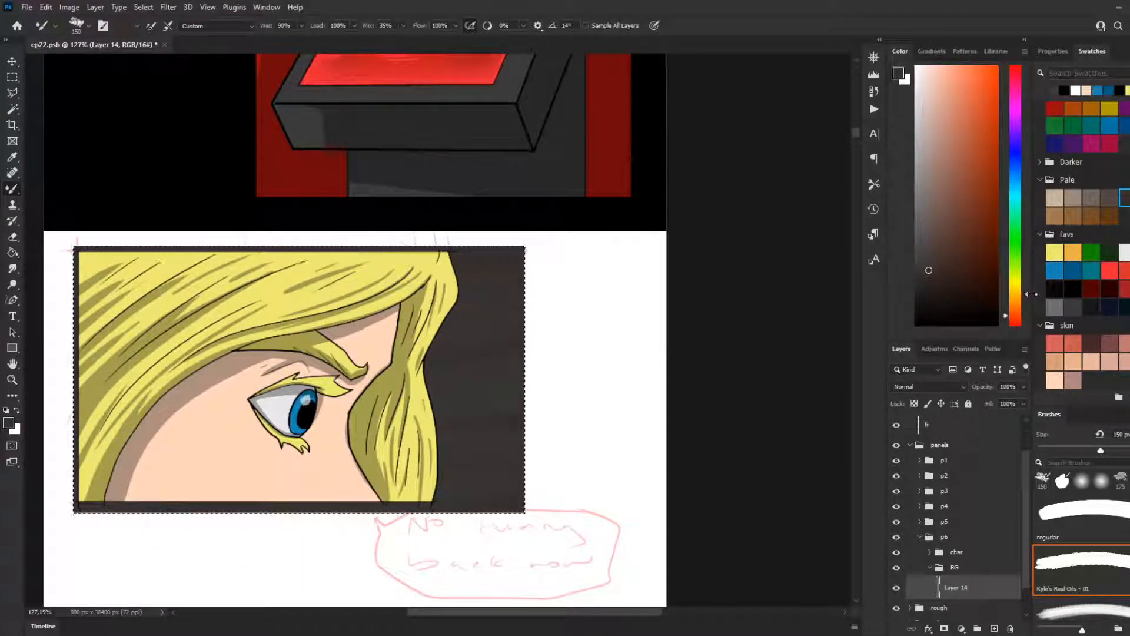
pyautogui.click(1110, 215)
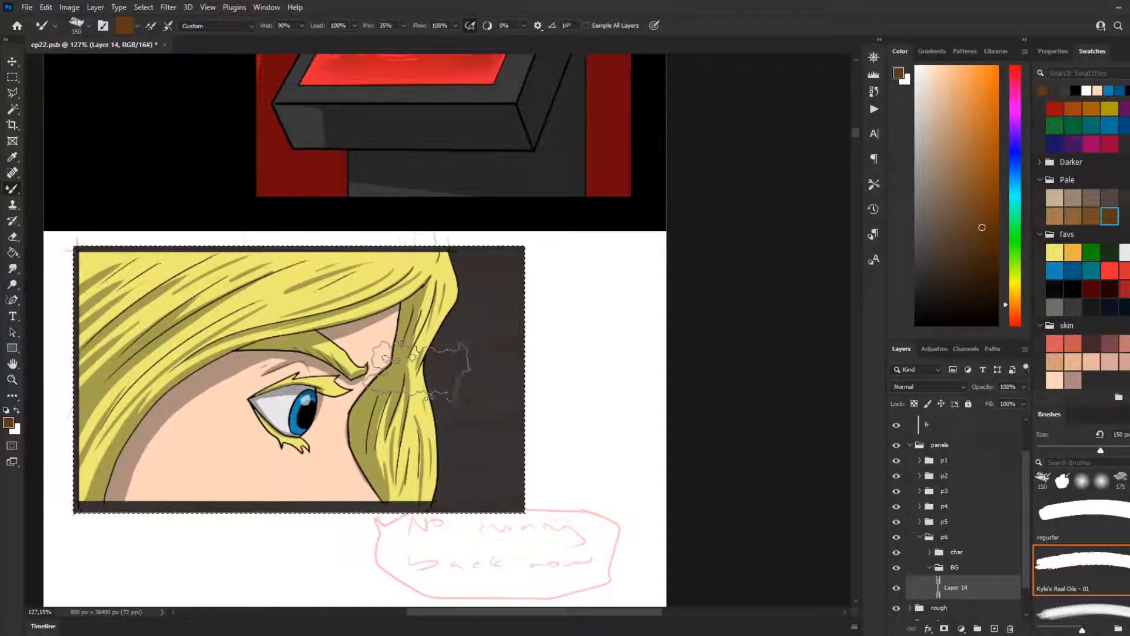
pyautogui.moveTo(416, 371)
pyautogui.mouseDown()
pyautogui.moveTo(498, 309)
pyautogui.moveTo(332, 330)
pyautogui.mouseUp()
pyautogui.hotkey('ctrl', 'z')
pyautogui.moveTo(506, 309)
pyautogui.mouseDown()
pyautogui.moveTo(530, 338)
pyautogui.moveTo(471, 333)
pyautogui.mouseUp()
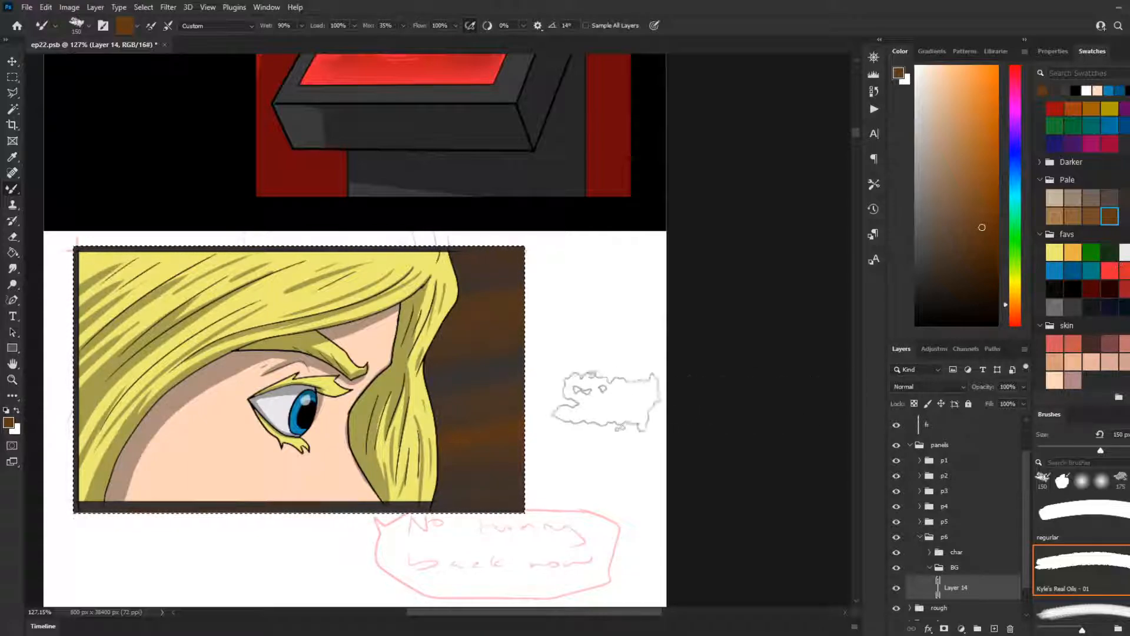
# Step: Paint black clouds over the background on a new layer in BG with the cloud11a brush at 500 px
pyautogui.scroll(1, 297, 457)
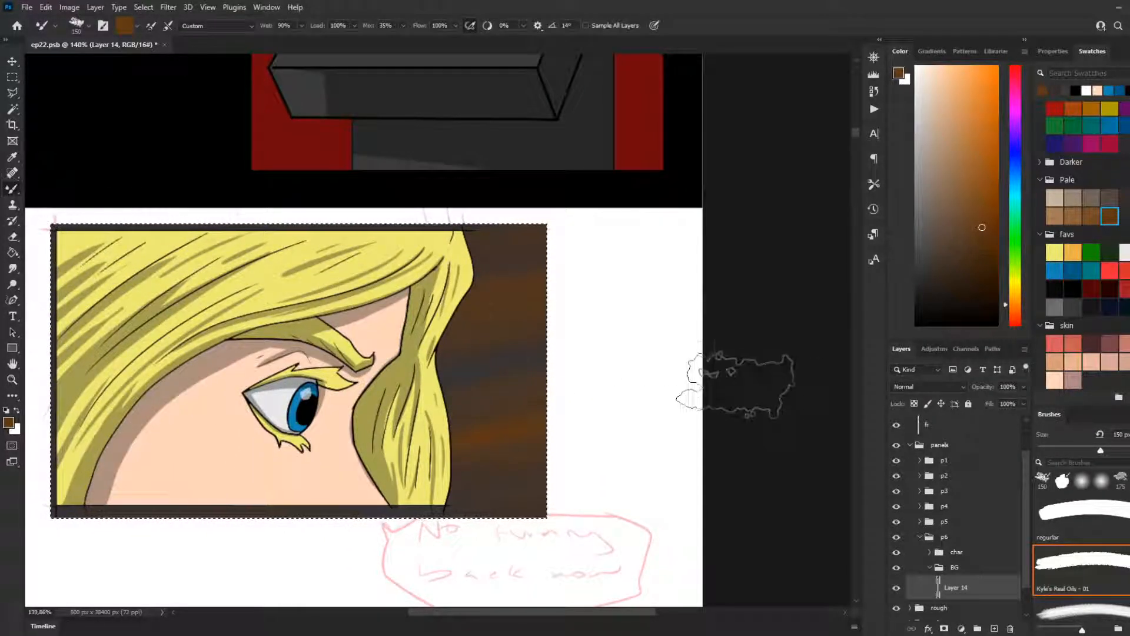
pyautogui.scroll(-2, 323, 448)
pyautogui.scroll(-1, 224, 453)
pyautogui.scroll(2, 143, 447)
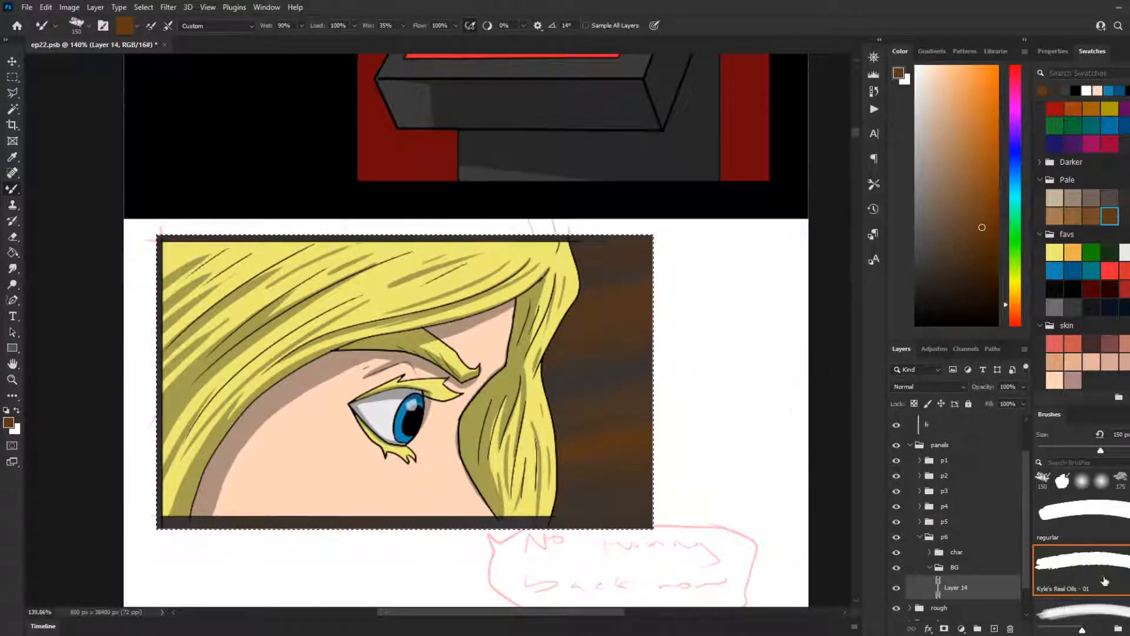
pyautogui.click(992, 628)
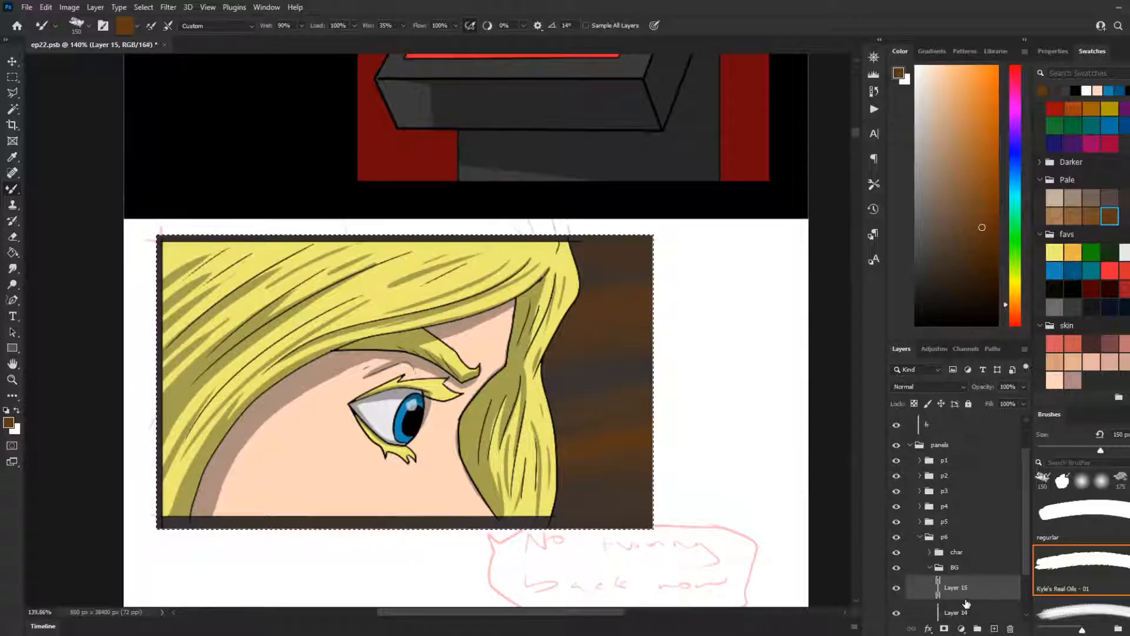
pyautogui.scroll(-1, 1109, 610)
pyautogui.click(1109, 611)
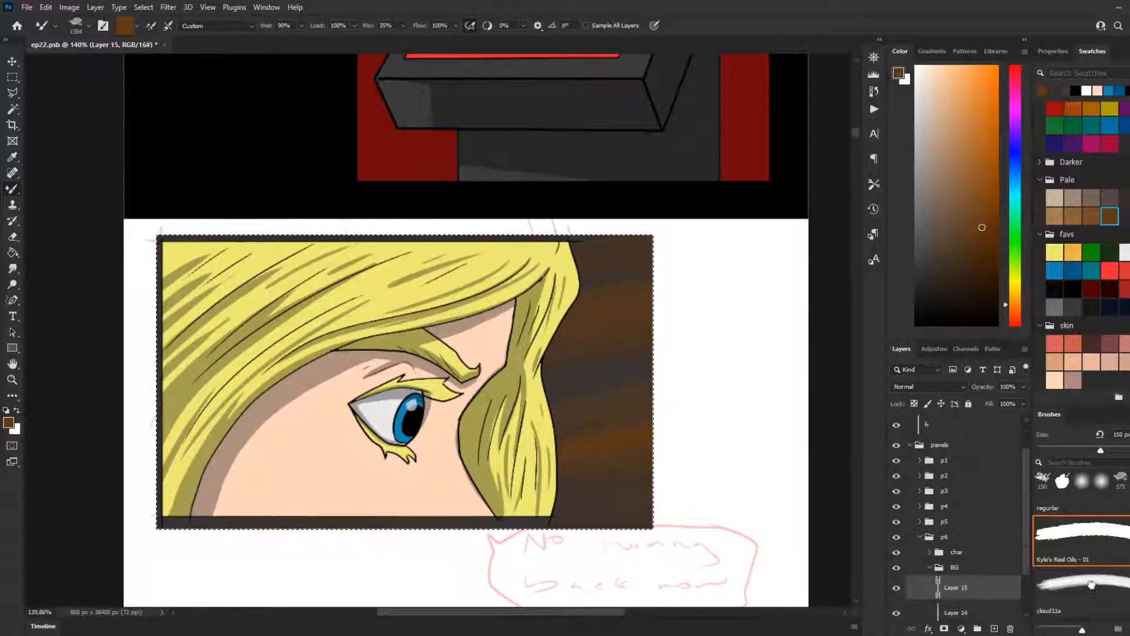
pyautogui.press('d')
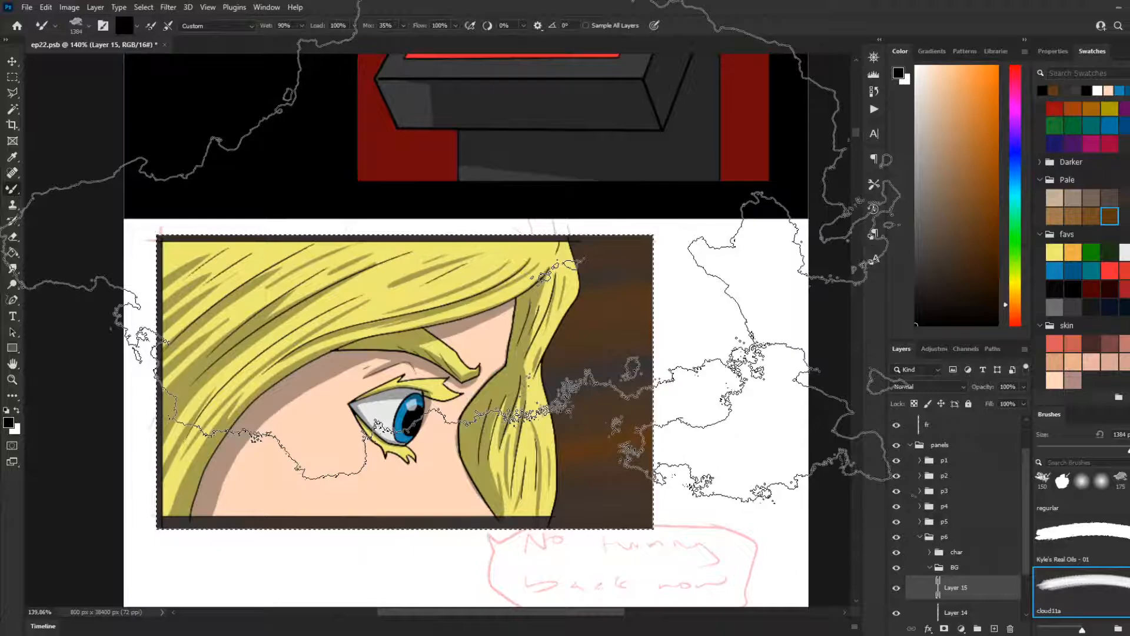
pyautogui.press('[')
pyautogui.press('[')
pyautogui.press('[')
pyautogui.press('[')
pyautogui.press('[')
pyautogui.press('[')
pyautogui.press('[')
pyautogui.press('[')
pyautogui.press('[')
pyautogui.press('[')
pyautogui.press('[')
pyautogui.press('[')
pyautogui.press('[')
pyautogui.press('[')
pyautogui.press('[')
pyautogui.press('[')
pyautogui.press('[')
pyautogui.press('[')
pyautogui.press(']')
pyautogui.press(']')
pyautogui.press(']')
pyautogui.press(']')
pyautogui.press(']')
pyautogui.press(']')
pyautogui.press(']')
pyautogui.press(']')
pyautogui.press(']')
pyautogui.moveTo(636, 315)
pyautogui.mouseDown()
pyautogui.moveTo(435, 321)
pyautogui.moveTo(354, 357)
pyautogui.mouseUp()
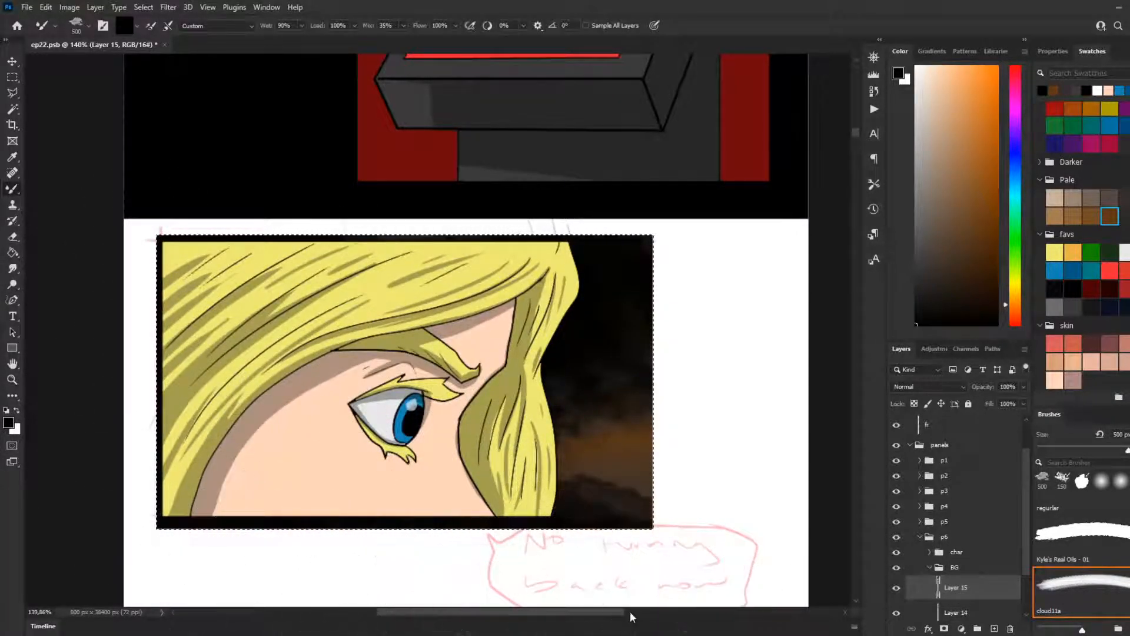
# Step: Lower the black cloud layer's opacity to 48%, clear the selection and switch to the Rectangular Marquee tool
pyautogui.moveTo(1025, 387); pyautogui.dragTo(993, 408)
pyautogui.hotkey('ctrl', 'd')
pyautogui.press('m')
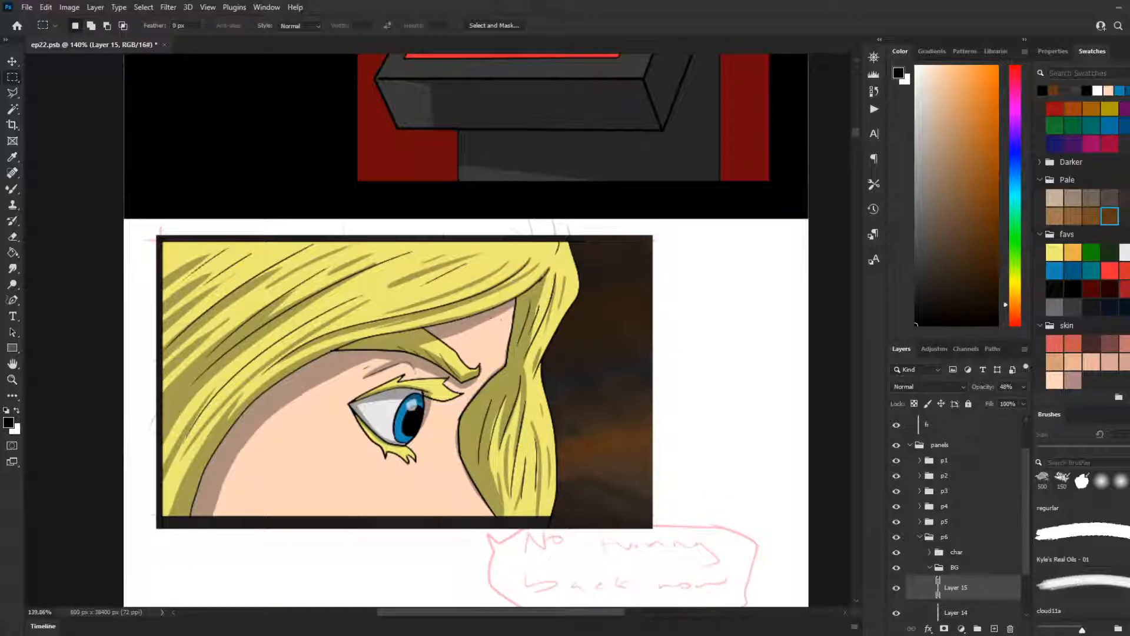
pyautogui.scroll(-3, 341, 298)
pyautogui.scroll(4, 377, 348)
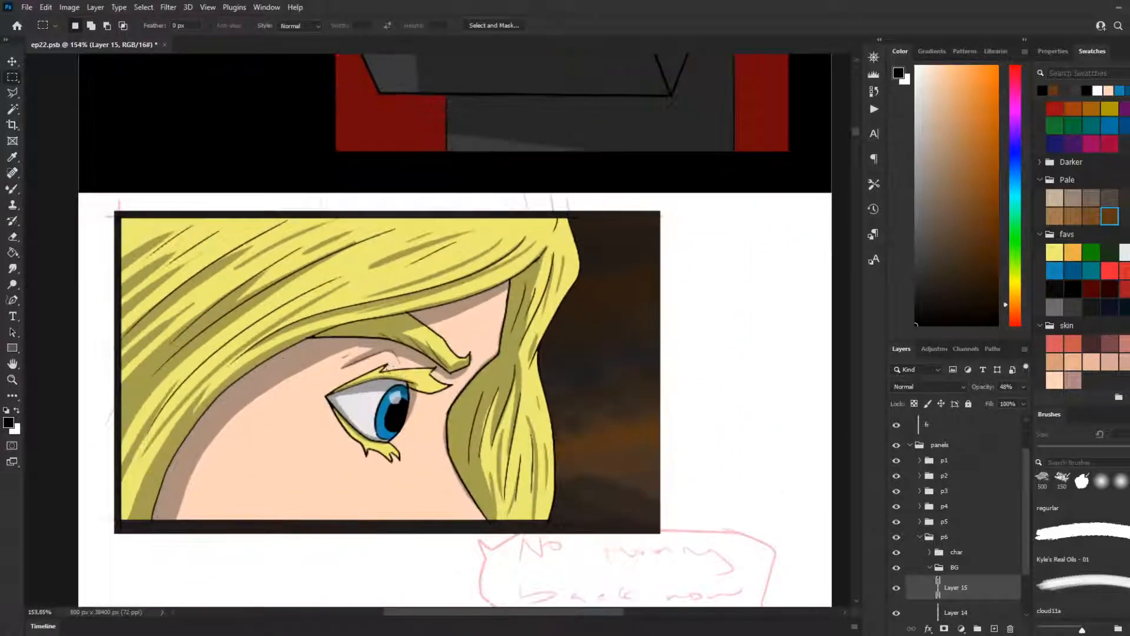
pyautogui.scroll(2, 376, 370)
pyautogui.scroll(-3, 372, 360)
pyautogui.scroll(-2, 373, 357)
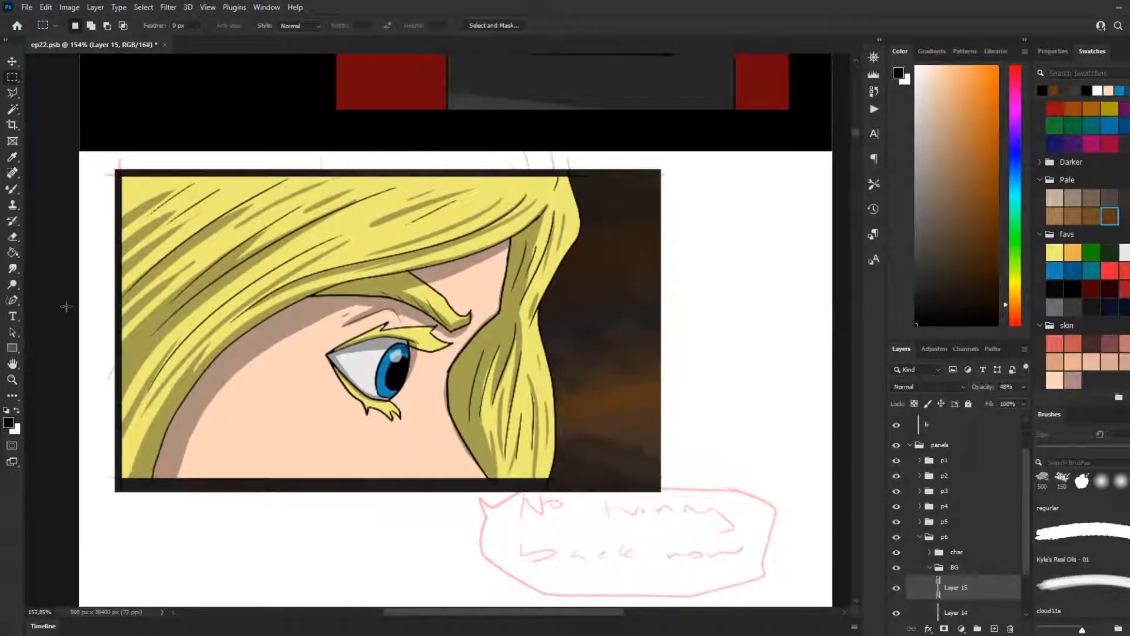
pyautogui.click(11, 300)
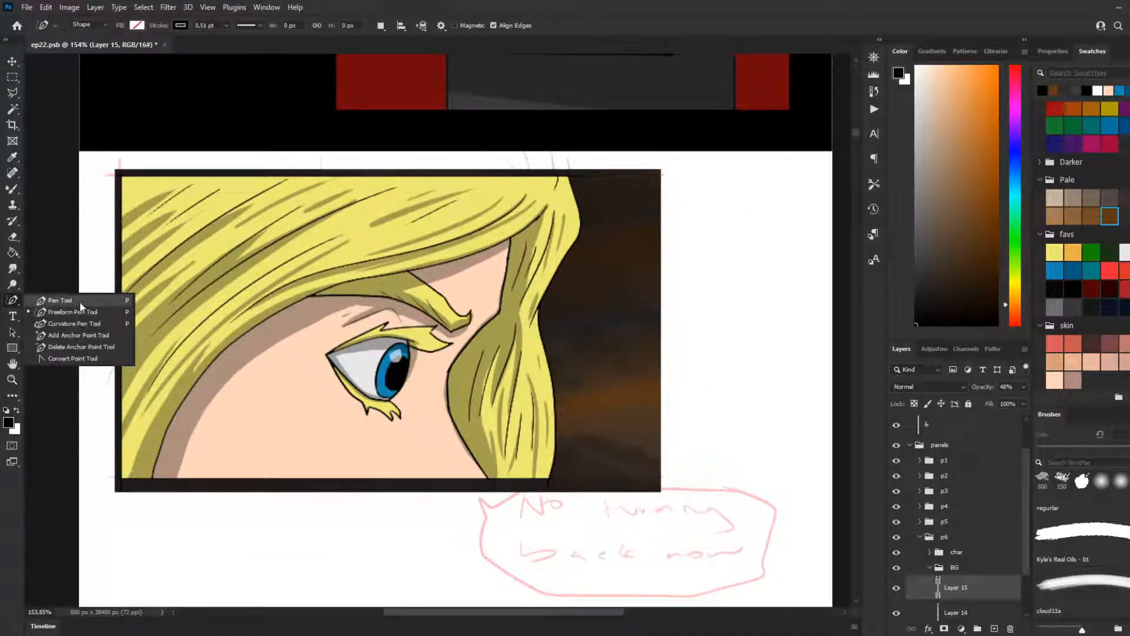
pyautogui.click(80, 303)
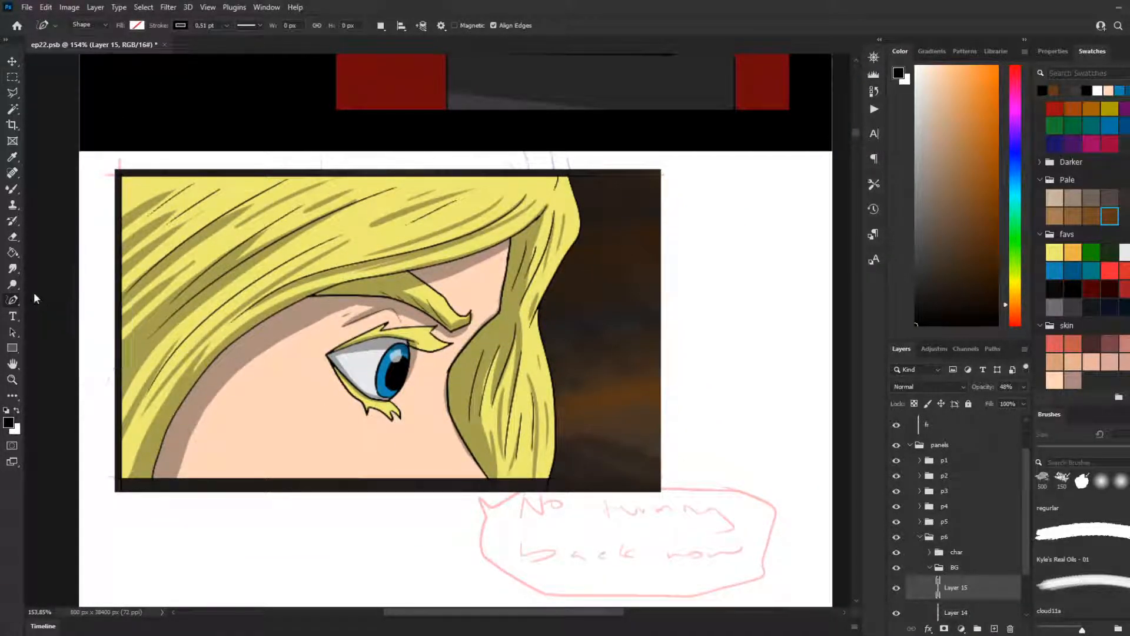
pyautogui.click(13, 189)
pyautogui.click(59, 189)
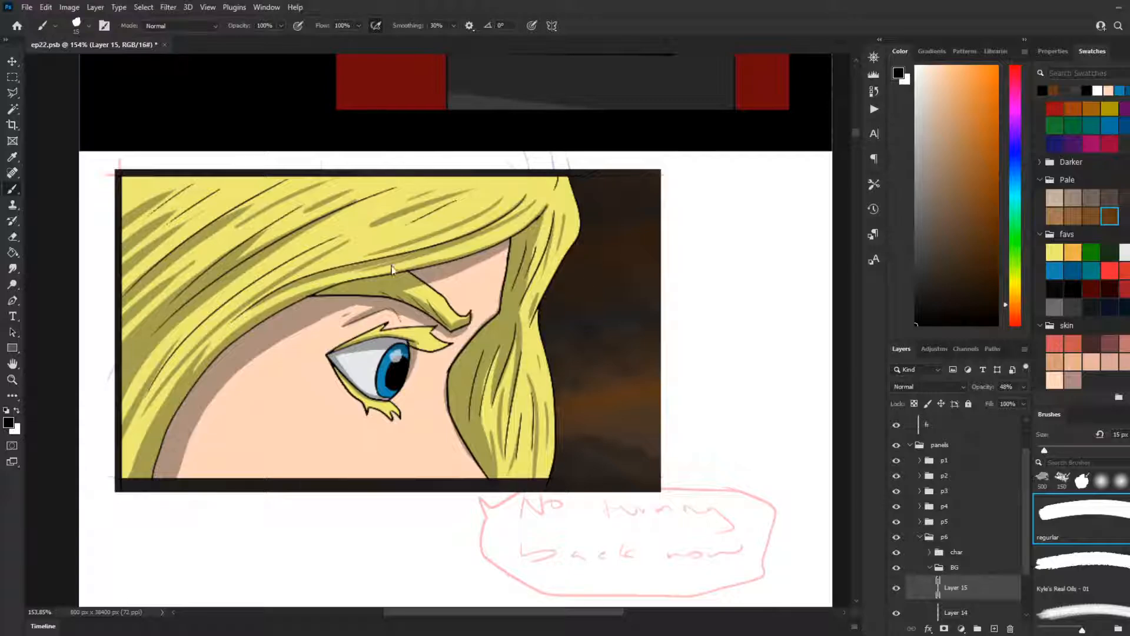
# Step: Examine the finished eye close-up panel and the rough sketches beneath it at several magnifications
pyautogui.scroll(-5, 589, 283)
pyautogui.scroll(-1, 422, 358)
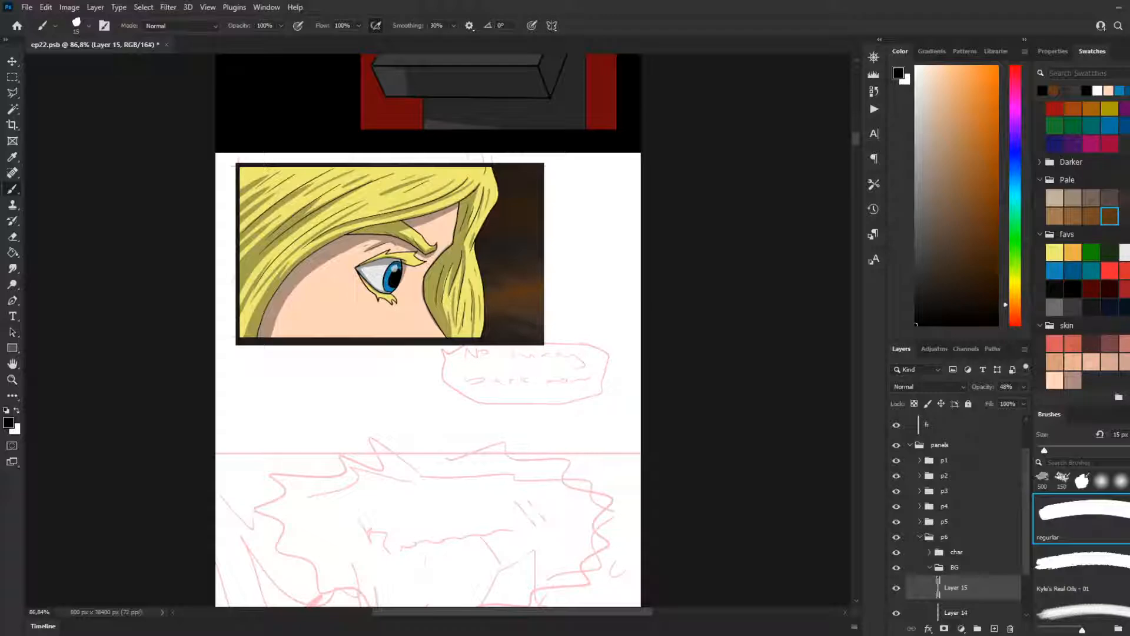
pyautogui.scroll(-1, 542, 340)
pyautogui.scroll(5, 513, 414)
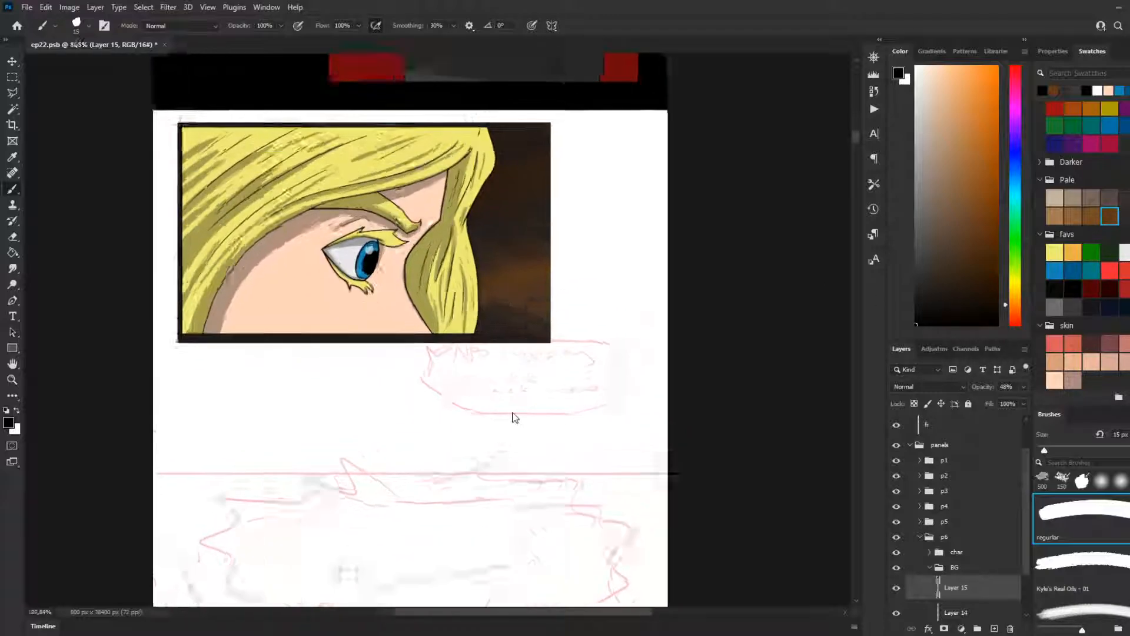
pyautogui.scroll(-1, 436, 380)
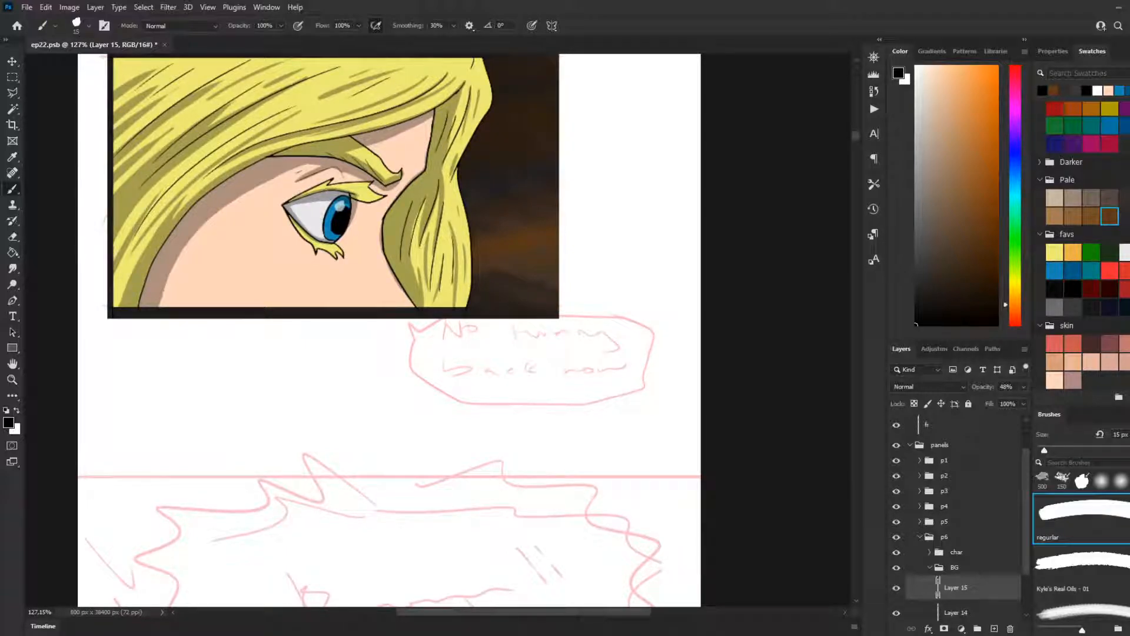
pyautogui.scroll(-8, 76, 350)
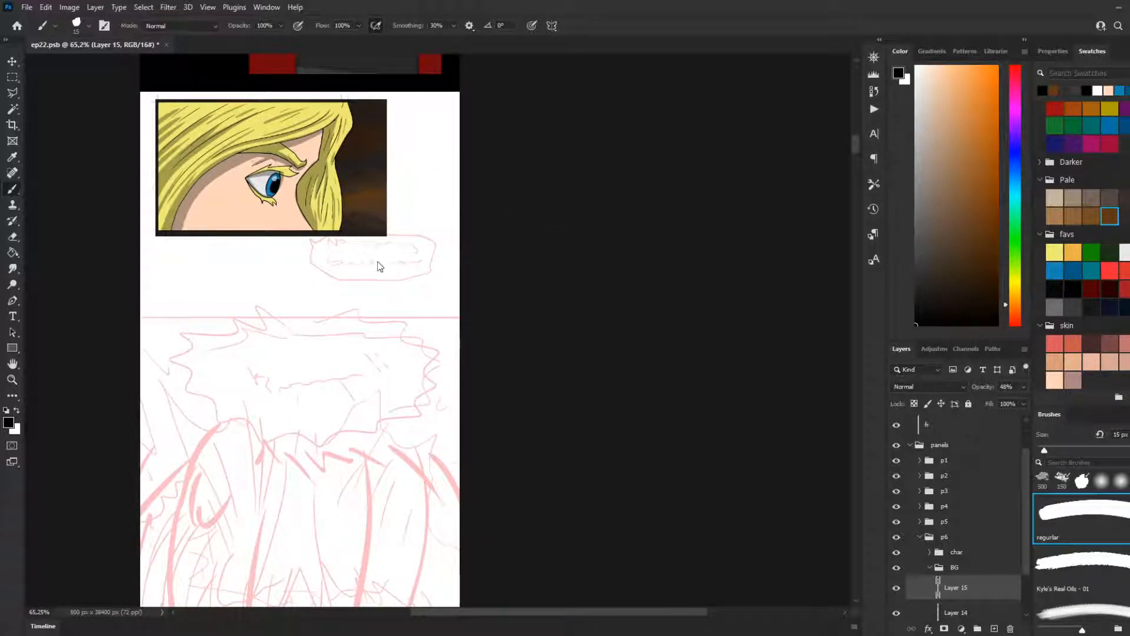
pyautogui.scroll(2, 228, 245)
pyautogui.scroll(-1, 215, 248)
pyautogui.scroll(-3, 214, 244)
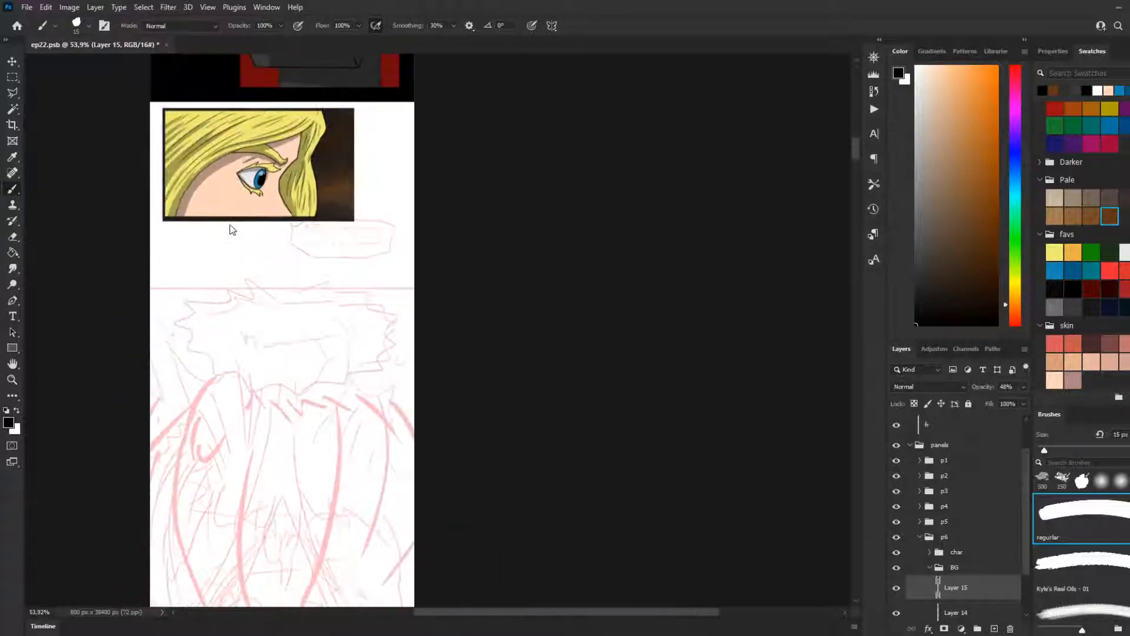
pyautogui.scroll(4, 232, 227)
pyautogui.scroll(3, 186, 265)
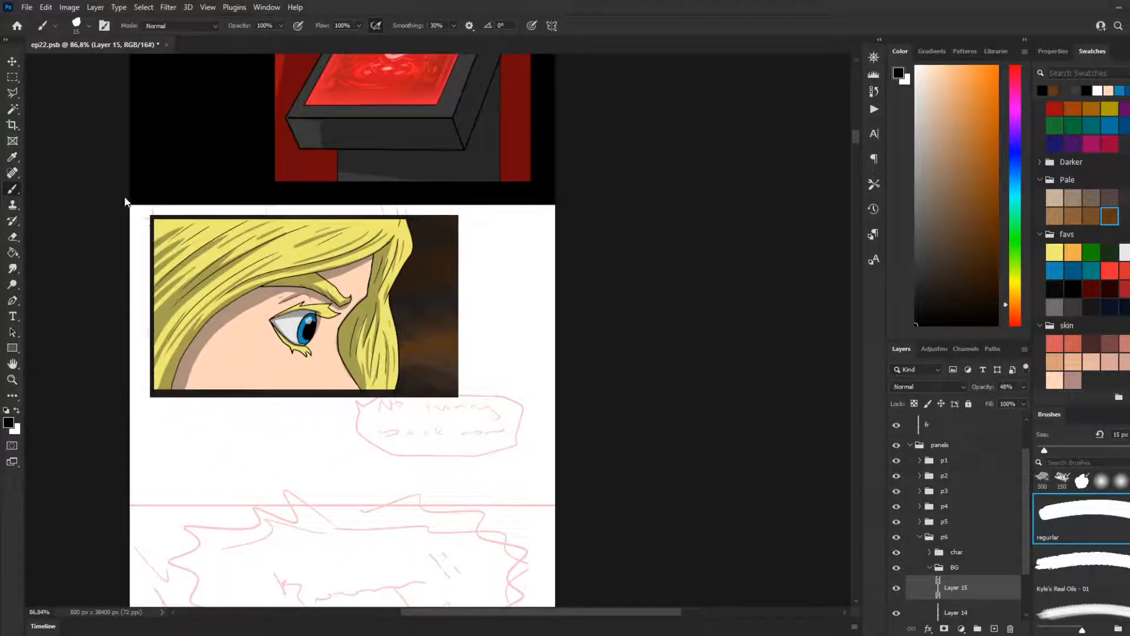
# Step: Select the page-wide area around panel 6 down to the red rough line, subtracting the picture inside the panel border
pyautogui.click(12, 77)
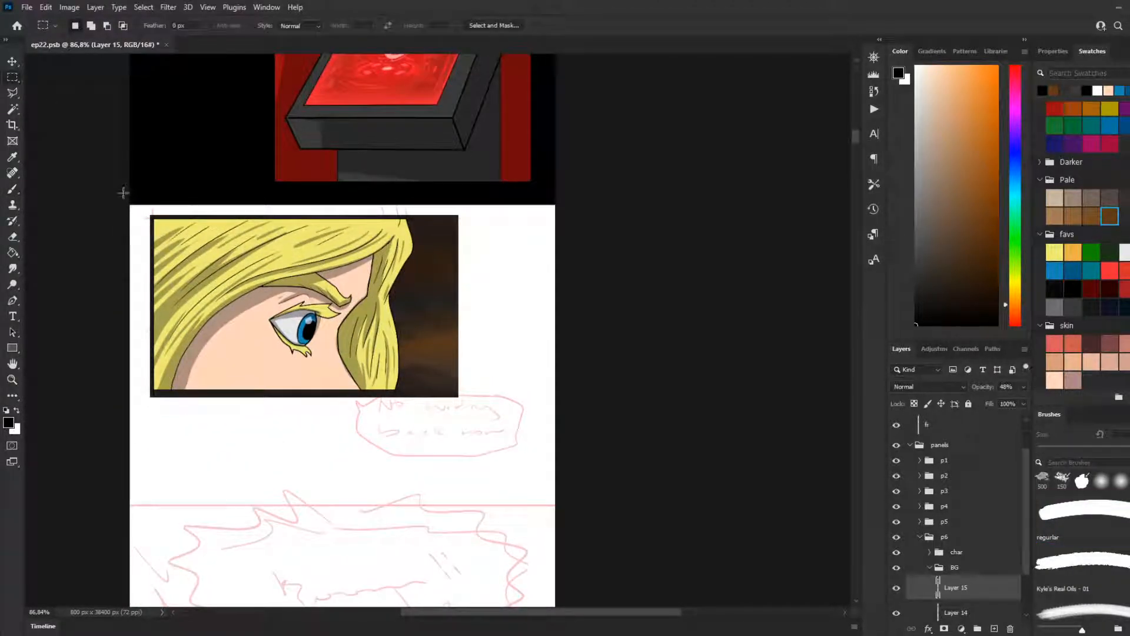
pyautogui.moveTo(130, 194); pyautogui.dragTo(228, 247)
pyautogui.moveTo(602, 506); pyautogui.dragTo(608, 505)
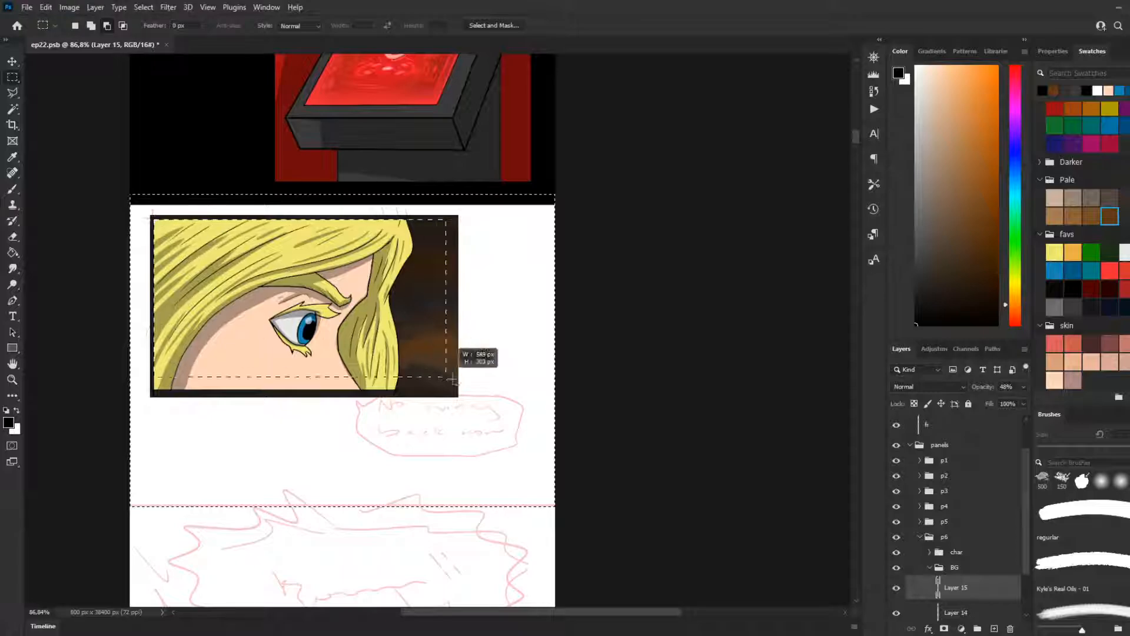
pyautogui.moveTo(453, 388); pyautogui.dragTo(455, 389)
pyautogui.press('g')
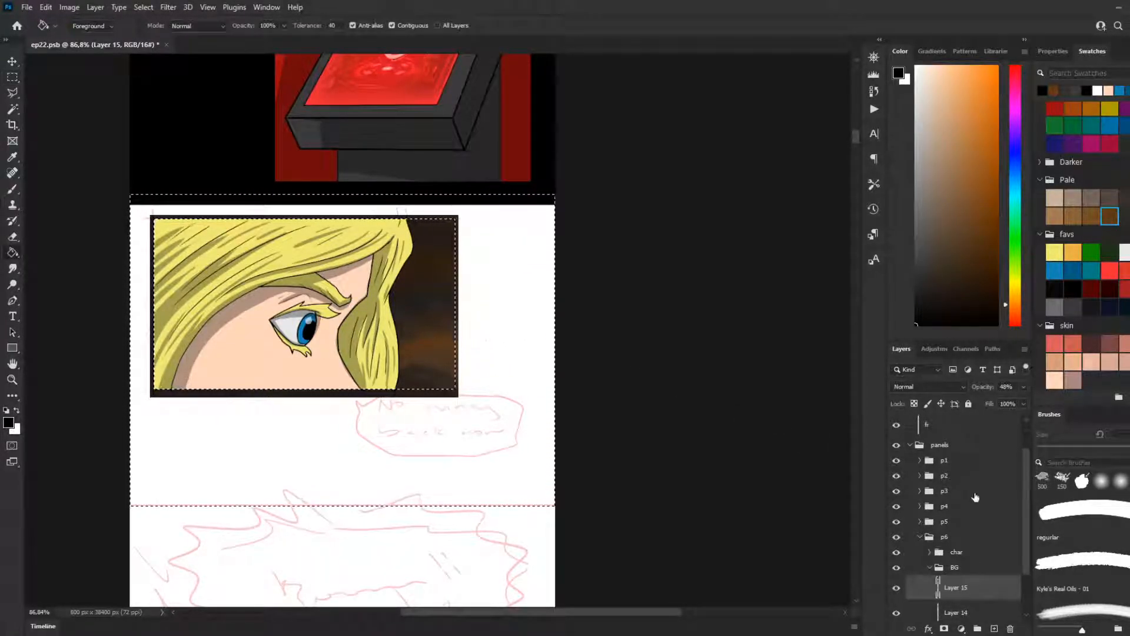
# Step: Merge Layer 13 and the fr layer in the frames group into one layer
pyautogui.scroll(2, 980, 514)
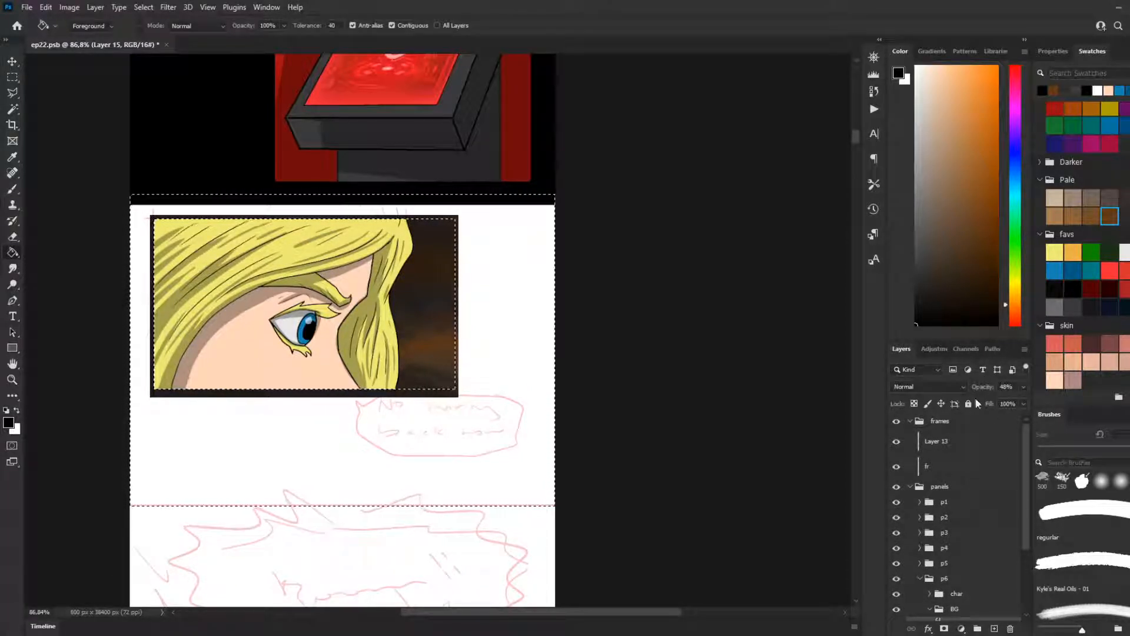
pyautogui.click(945, 452)
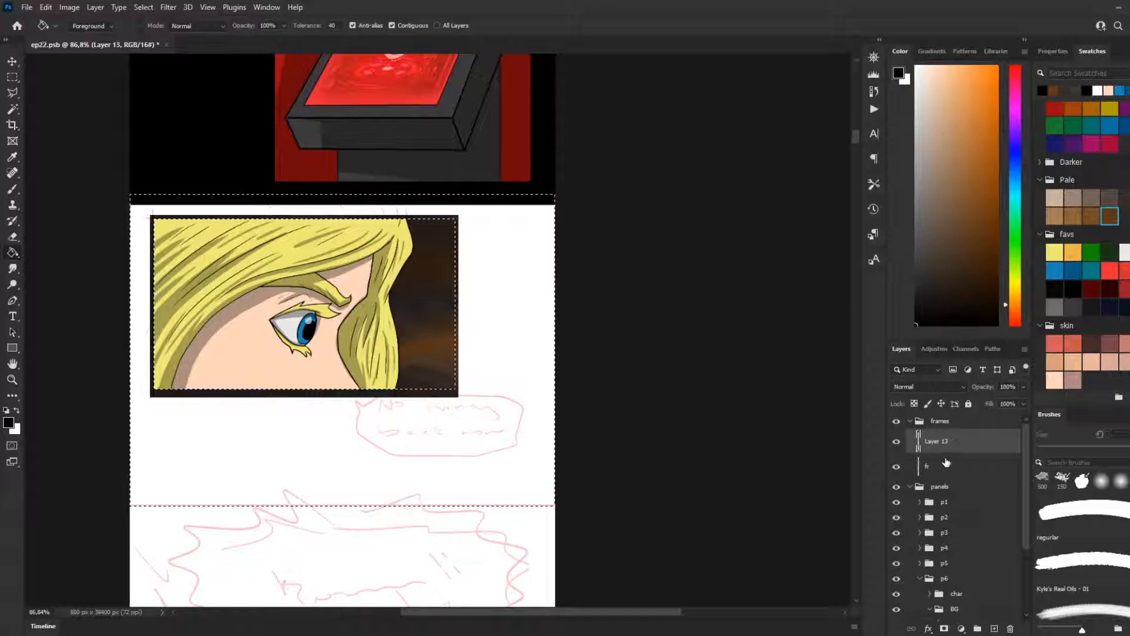
pyautogui.keyDown('shift'); pyautogui.click(948, 468); pyautogui.keyUp('shift')
pyautogui.rightClick(957, 464)
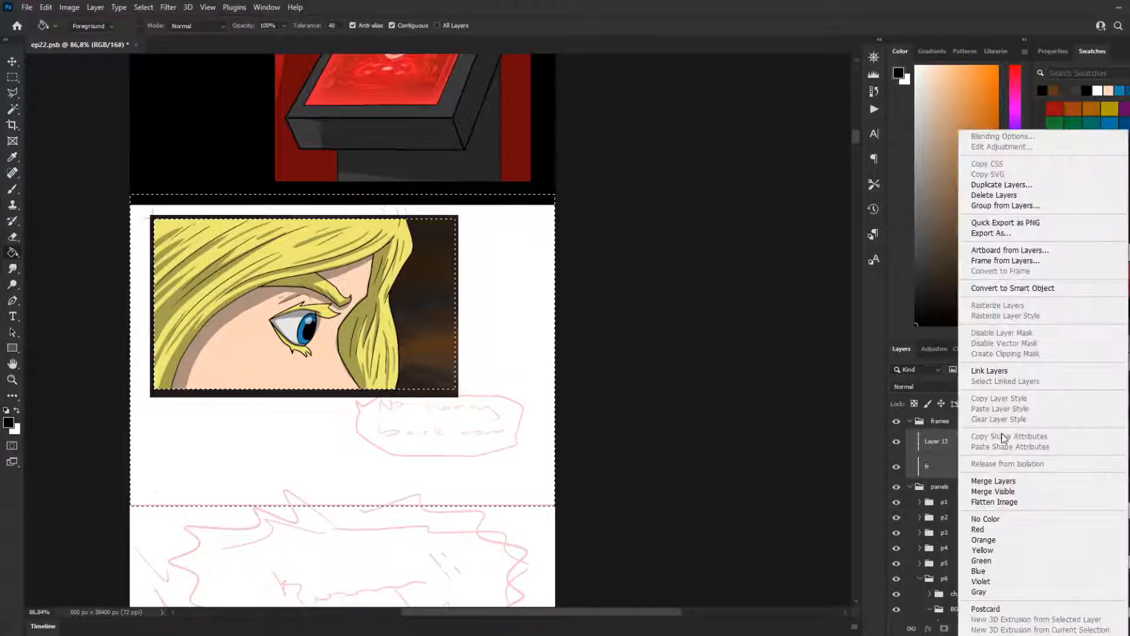
pyautogui.click(999, 482)
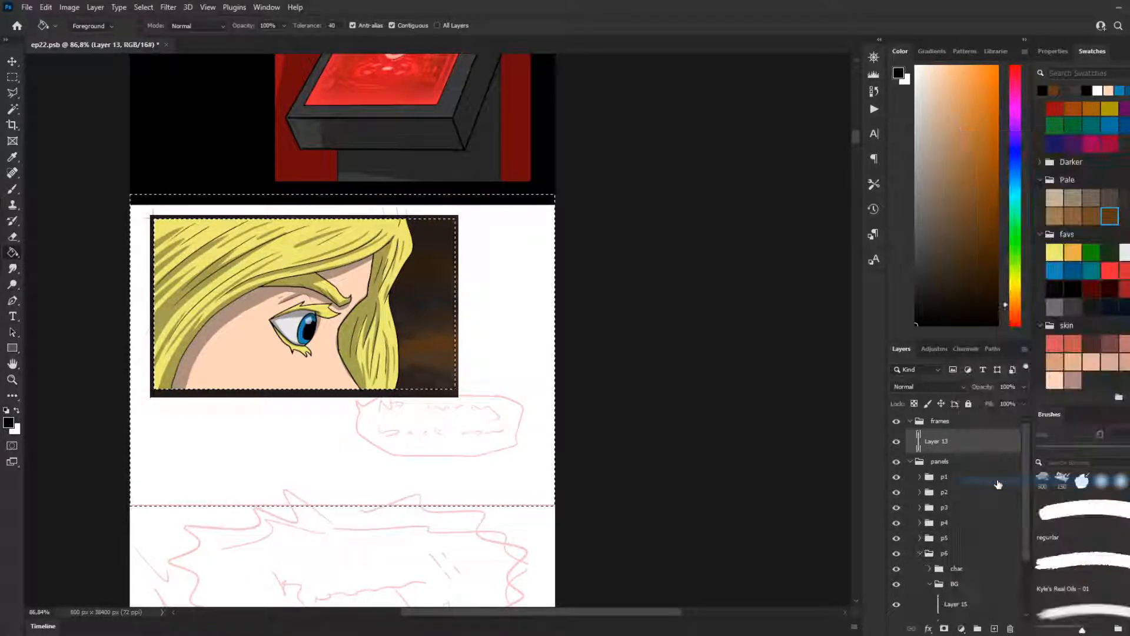
pyautogui.doubleClick(947, 442)
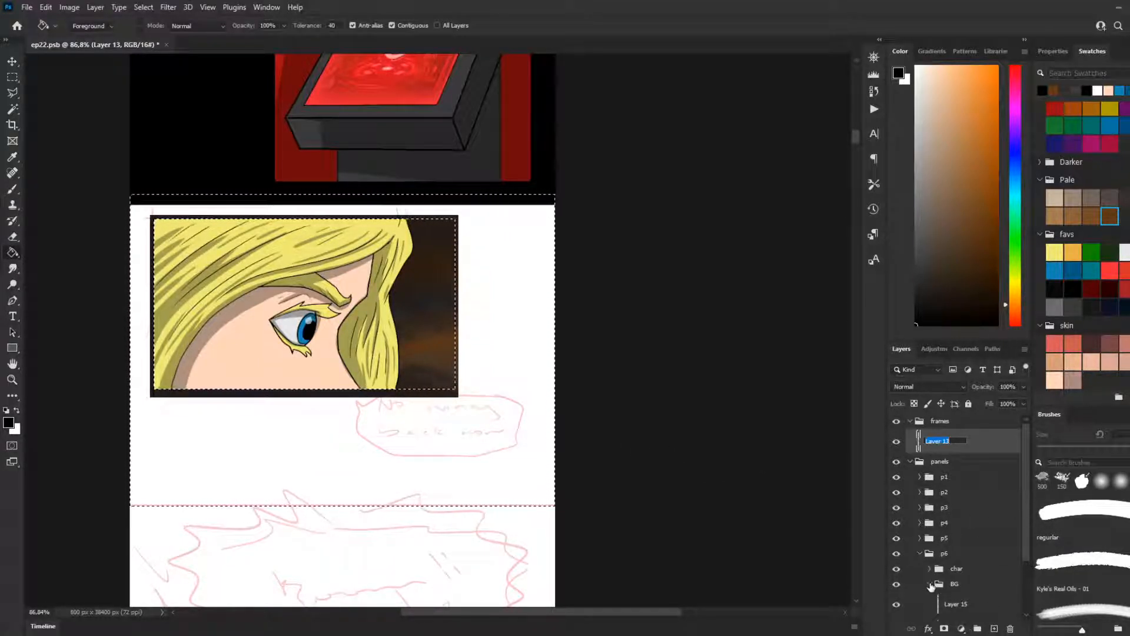
pyautogui.click(983, 449)
# Step: Fill the selected area around panel 6 with black on the merged frames layer and clear the selection
pyautogui.click(506, 362)
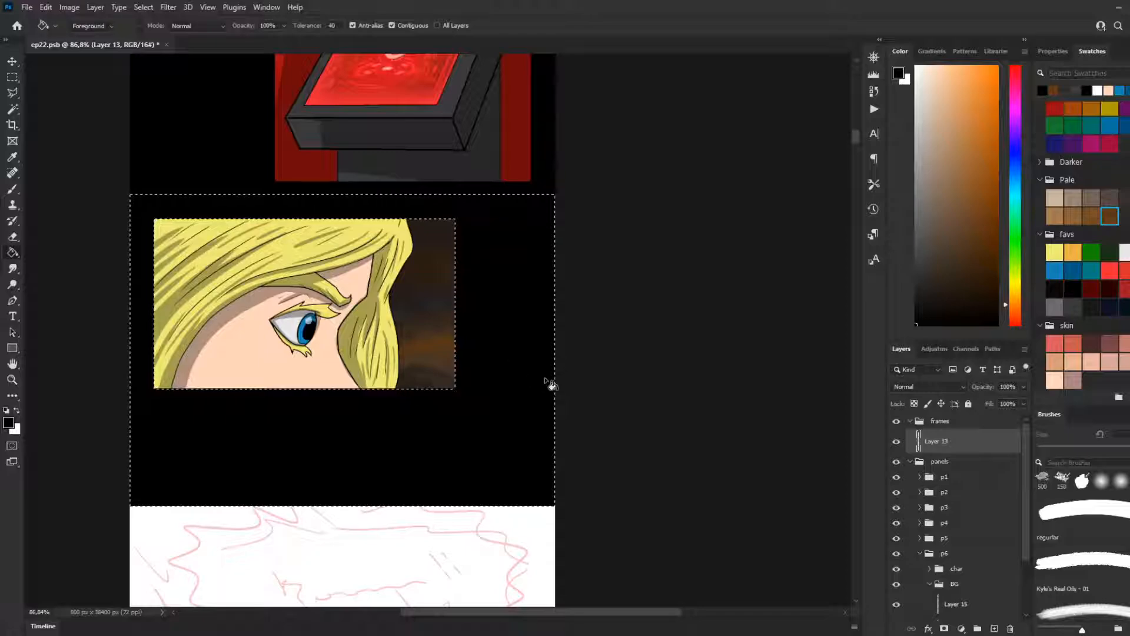
pyautogui.scroll(3, 555, 419)
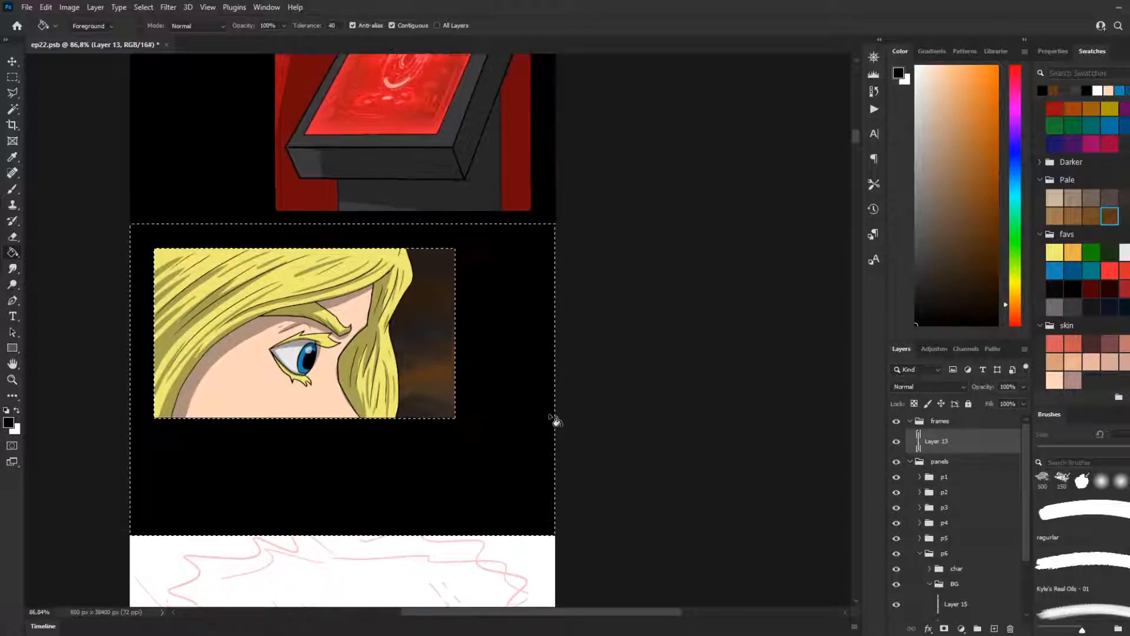
pyautogui.click(13, 190)
pyautogui.click(13, 78)
pyautogui.click(118, 245)
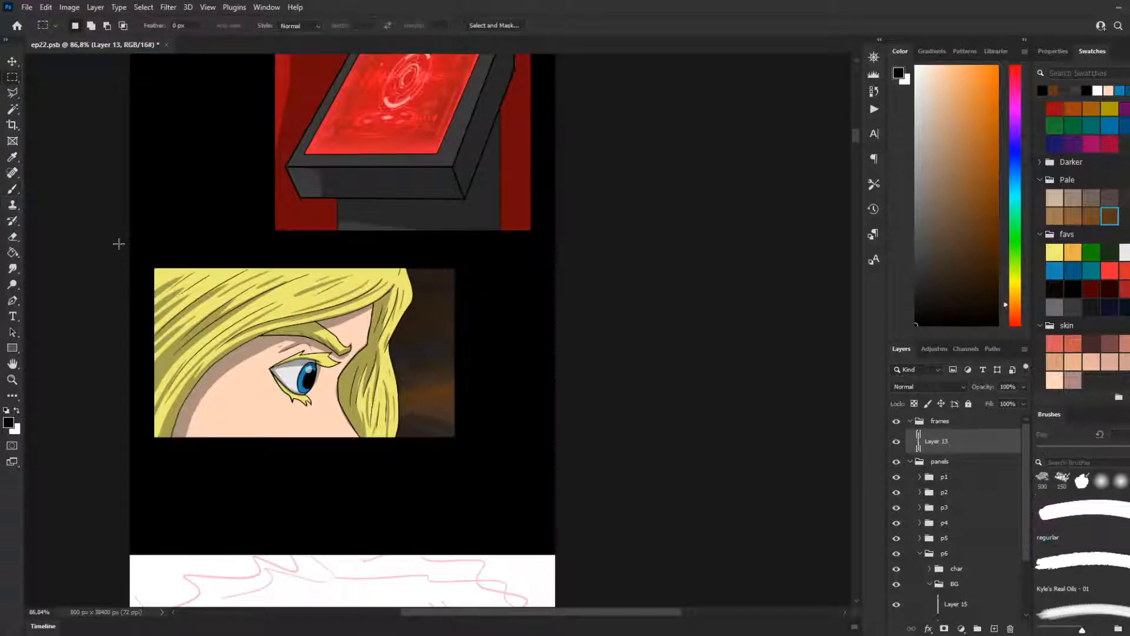
# Step: Make a rectangular selection around the eye close-up panel, slightly larger than its picture
pyautogui.scroll(-7, 297, 508)
pyautogui.scroll(-5, 375, 525)
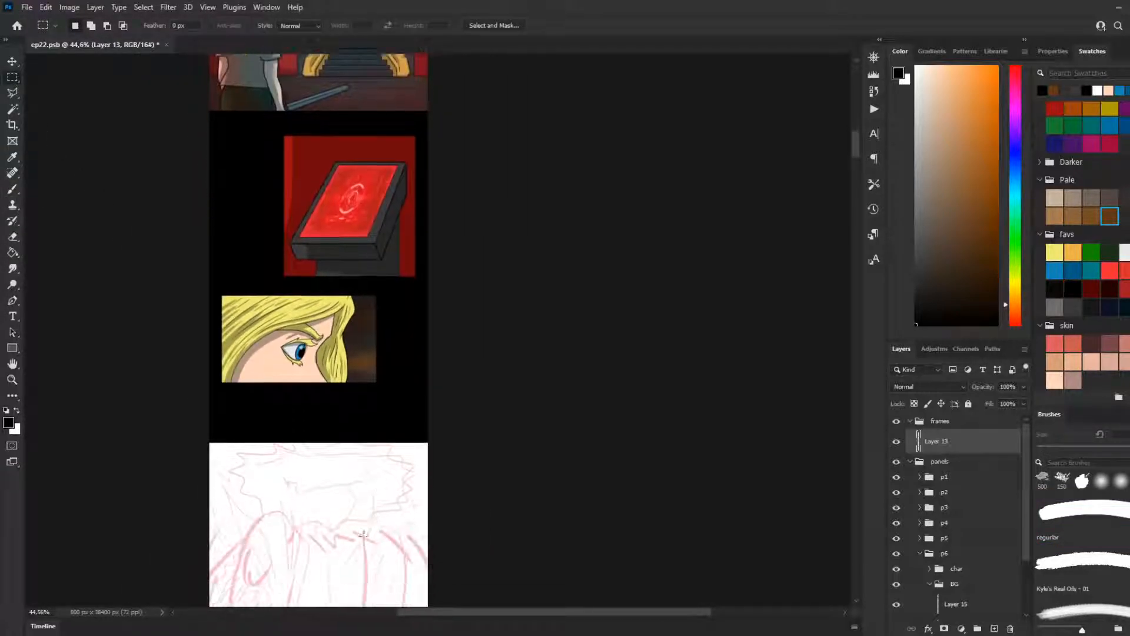
pyautogui.scroll(2, 353, 383)
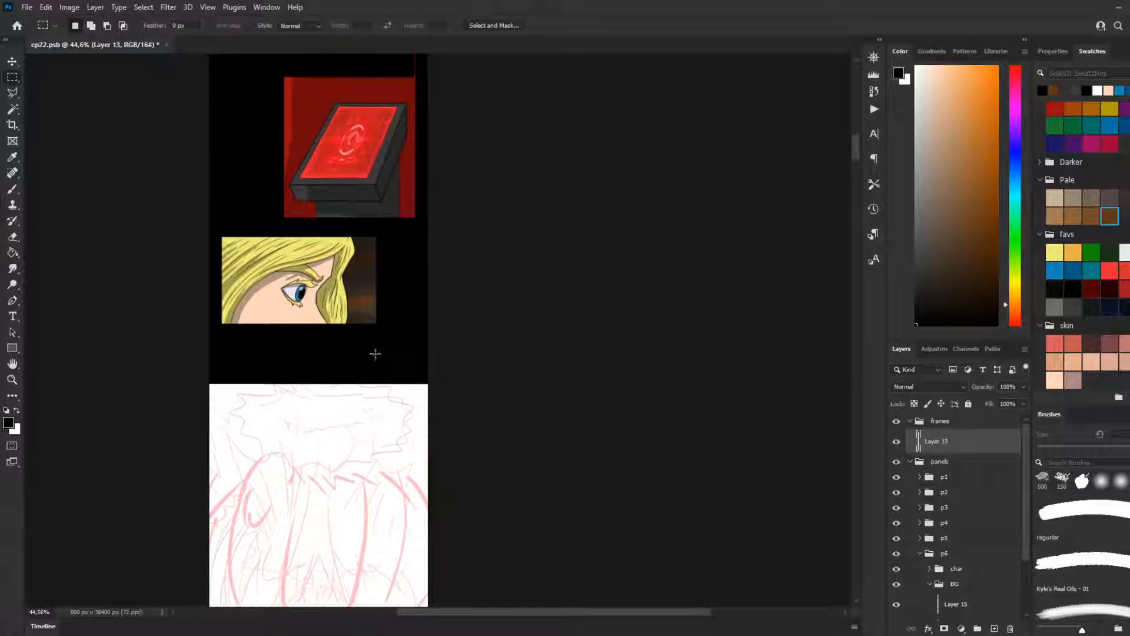
pyautogui.scroll(5, 265, 248)
pyautogui.moveTo(167, 213); pyautogui.dragTo(505, 406)
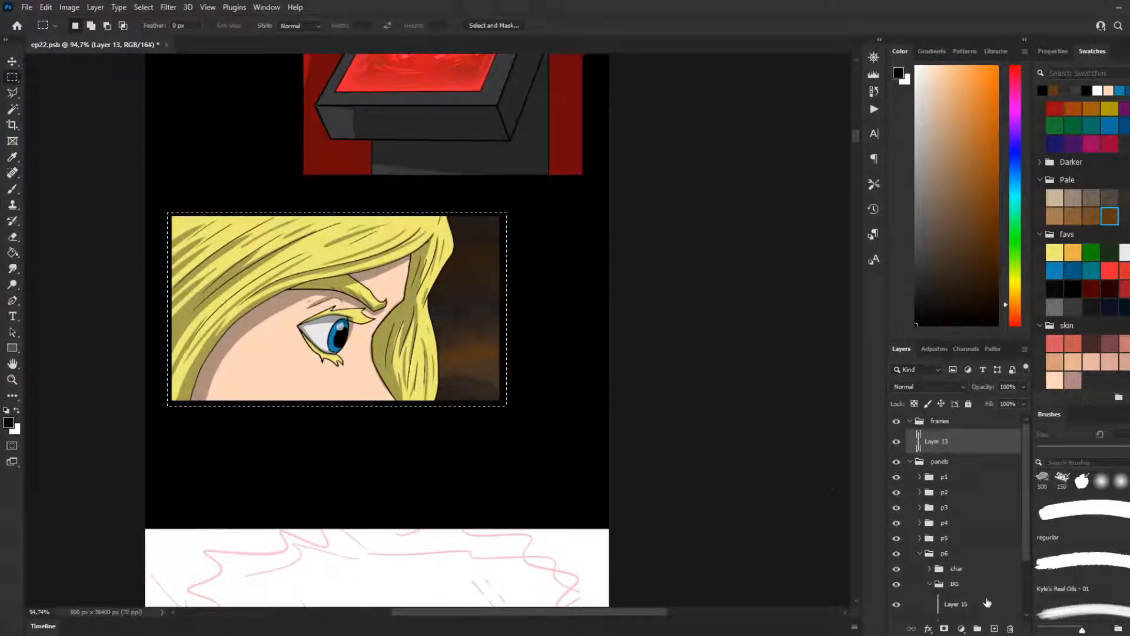
# Step: Collapse the BG group and add a new layer named lights above the char group in p6
pyautogui.scroll(-3, 942, 512)
pyautogui.click(930, 510)
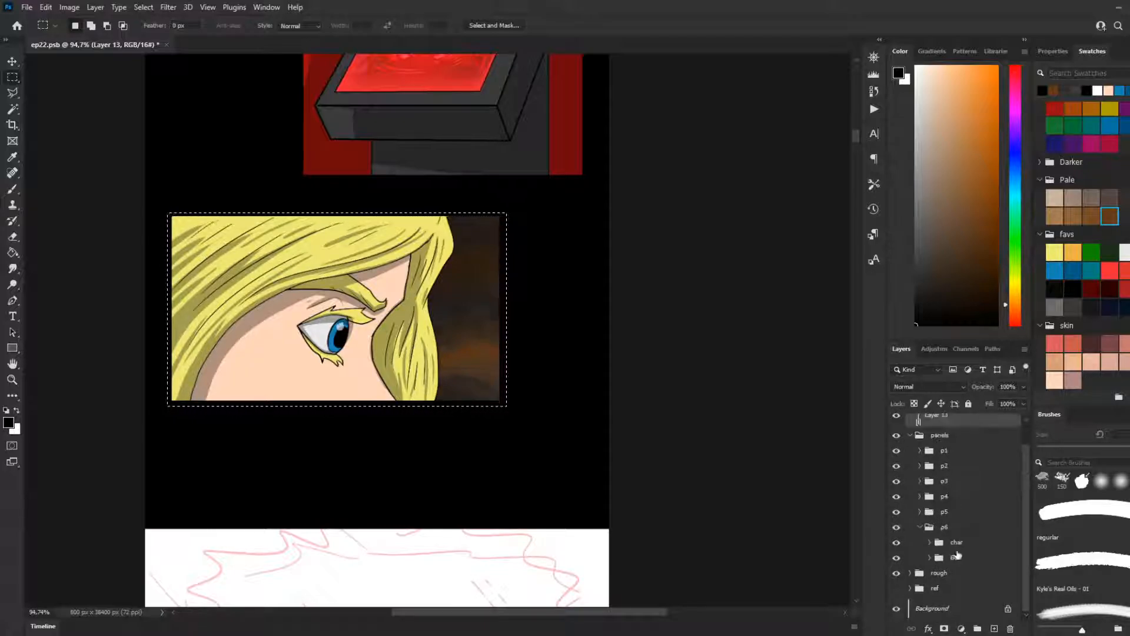
pyautogui.click(957, 543)
pyautogui.click(995, 628)
pyautogui.doubleClick(948, 547)
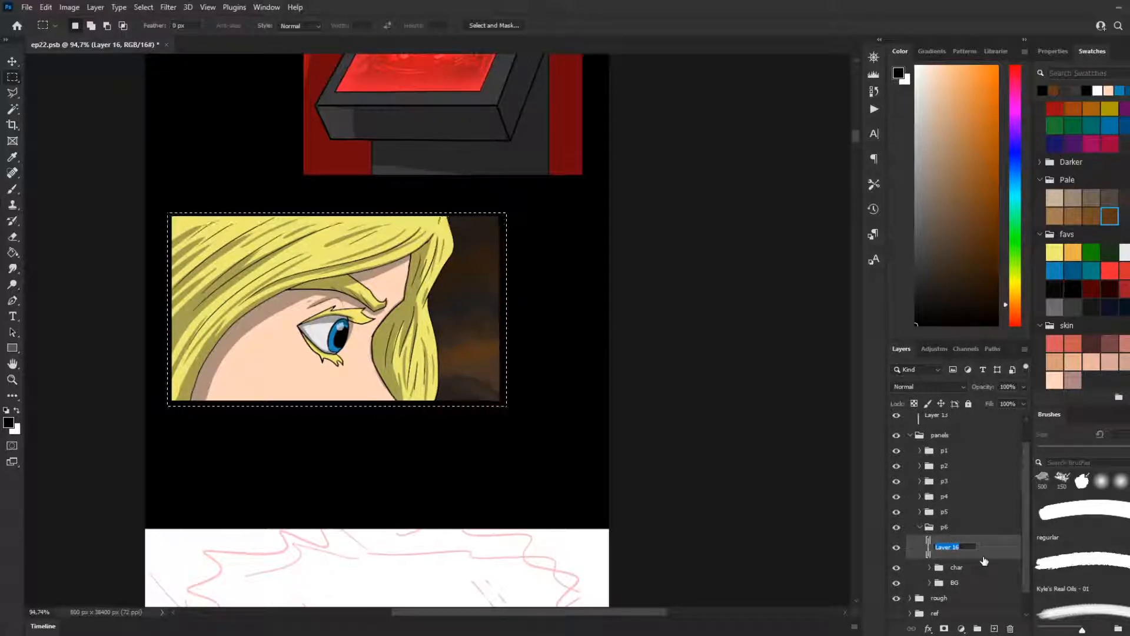
pyautogui.write('lights')
pyautogui.press('Return')
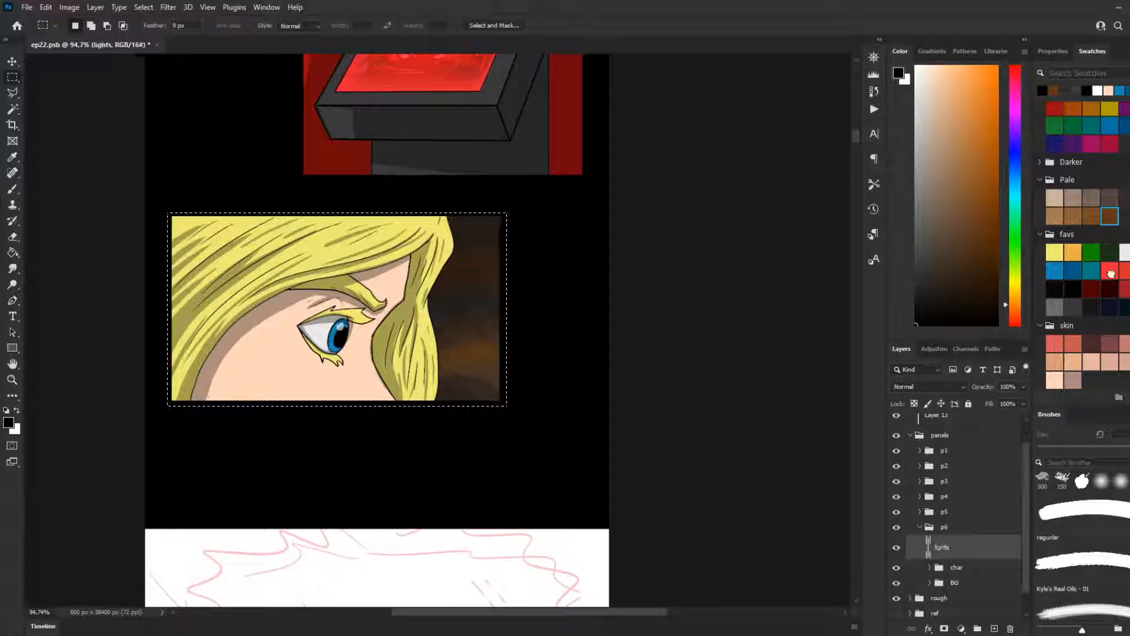
# Step: Fill the selected panel area with the bright red favs swatch on the lights layer
pyautogui.click(1110, 270)
pyautogui.press('g')
pyautogui.click(461, 380)
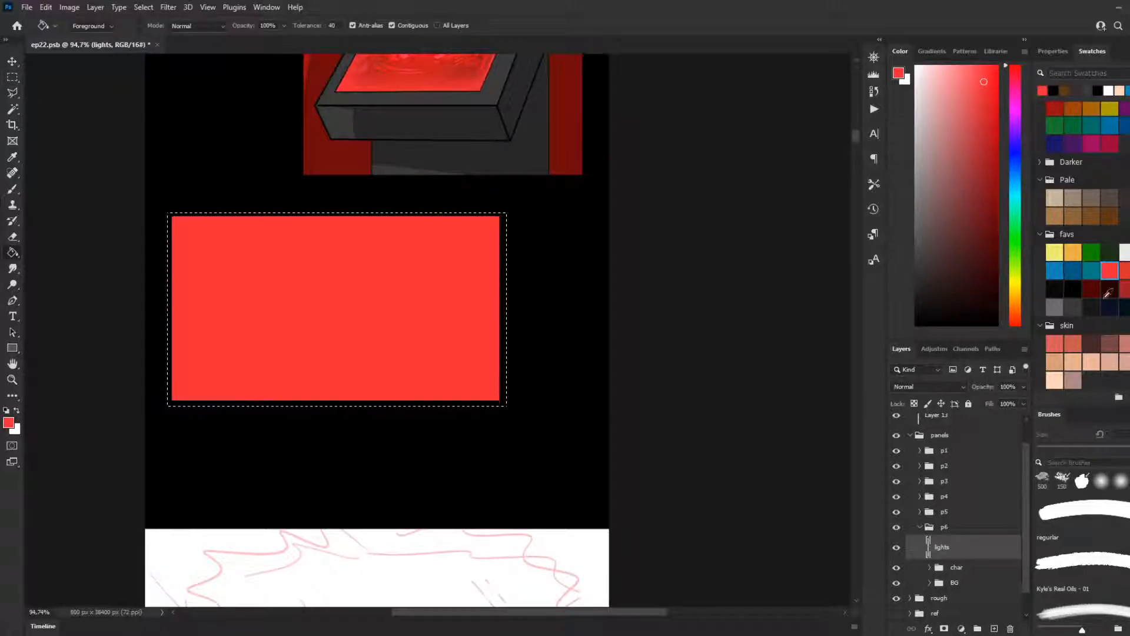
# Step: Paint blue from the favs swatches over the red fill's side near the background with a soft 800 px brush, redoing the first stroke
pyautogui.click(1054, 270)
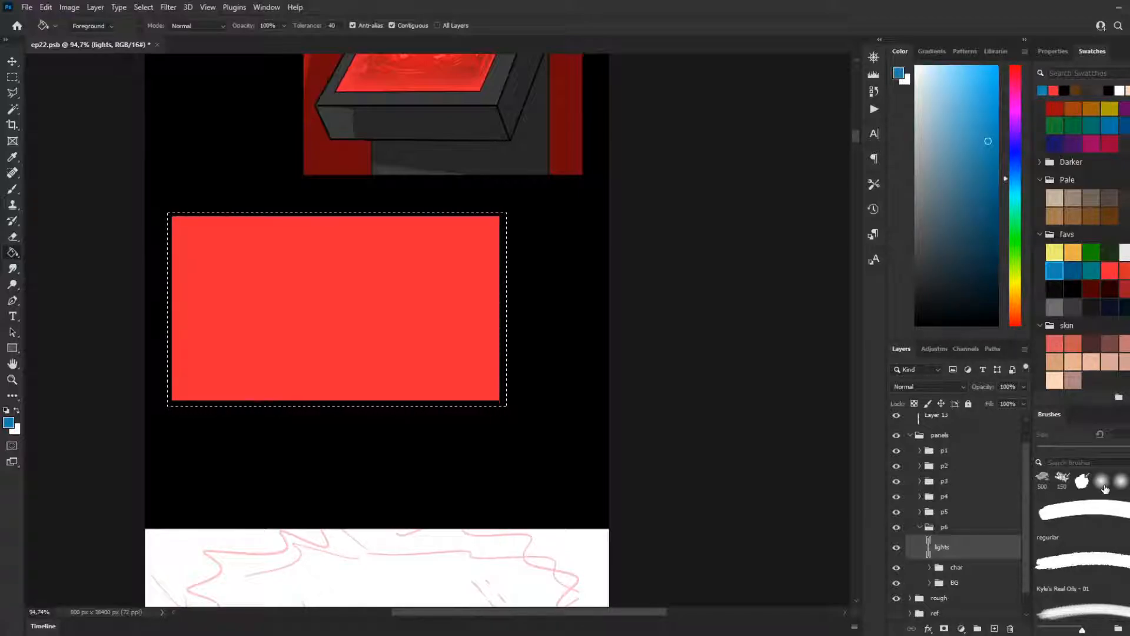
pyautogui.press('b')
pyautogui.press(']')
pyautogui.press(']')
pyautogui.press(']')
pyautogui.press(']')
pyautogui.press(']')
pyautogui.press(']')
pyautogui.press(']')
pyautogui.press(']')
pyautogui.press(']')
pyautogui.press(']')
pyautogui.press(']')
pyautogui.press(']')
pyautogui.press(']')
pyautogui.press(']')
pyautogui.press(']')
pyautogui.press(']')
pyautogui.press(']')
pyautogui.press(']')
pyautogui.press(']')
pyautogui.press(']')
pyautogui.moveTo(484, 207)
pyautogui.mouseDown()
pyautogui.moveTo(373, 231)
pyautogui.moveTo(510, 417)
pyautogui.mouseUp()
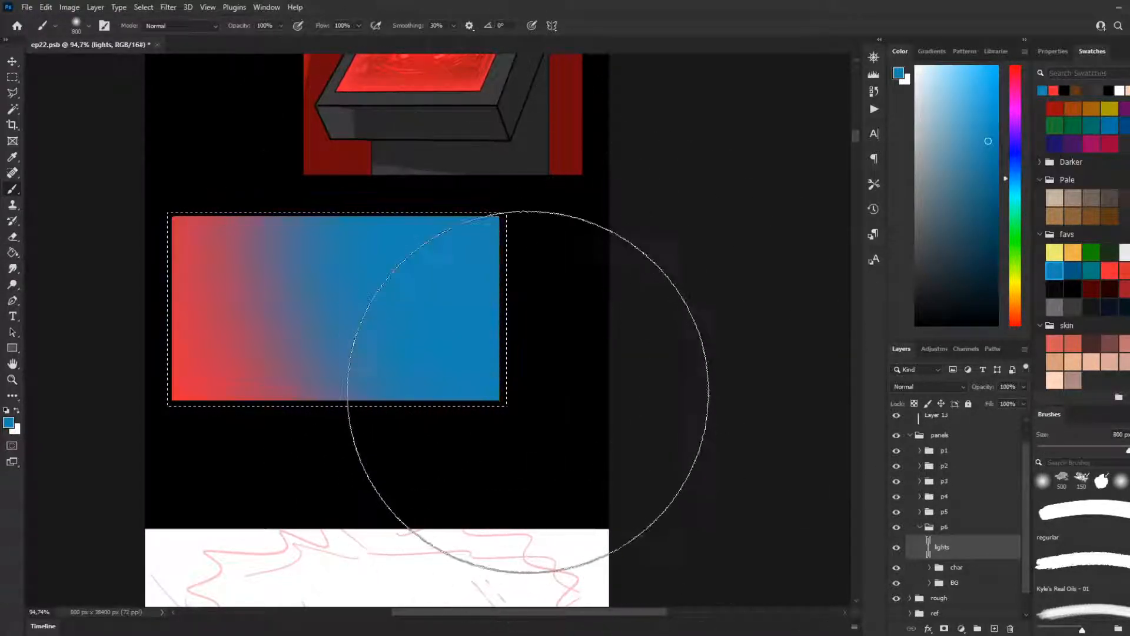
pyautogui.hotkey('ctrl', 'z')
pyautogui.moveTo(737, 345)
pyautogui.mouseDown()
pyautogui.moveTo(302, 51)
pyautogui.moveTo(505, 100)
pyautogui.moveTo(530, 147)
pyautogui.mouseUp()
# Step: Lower the lights layer's opacity to 12% and clear the selection
pyautogui.click(1023, 387)
pyautogui.moveTo(1023, 402); pyautogui.dragTo(972, 404)
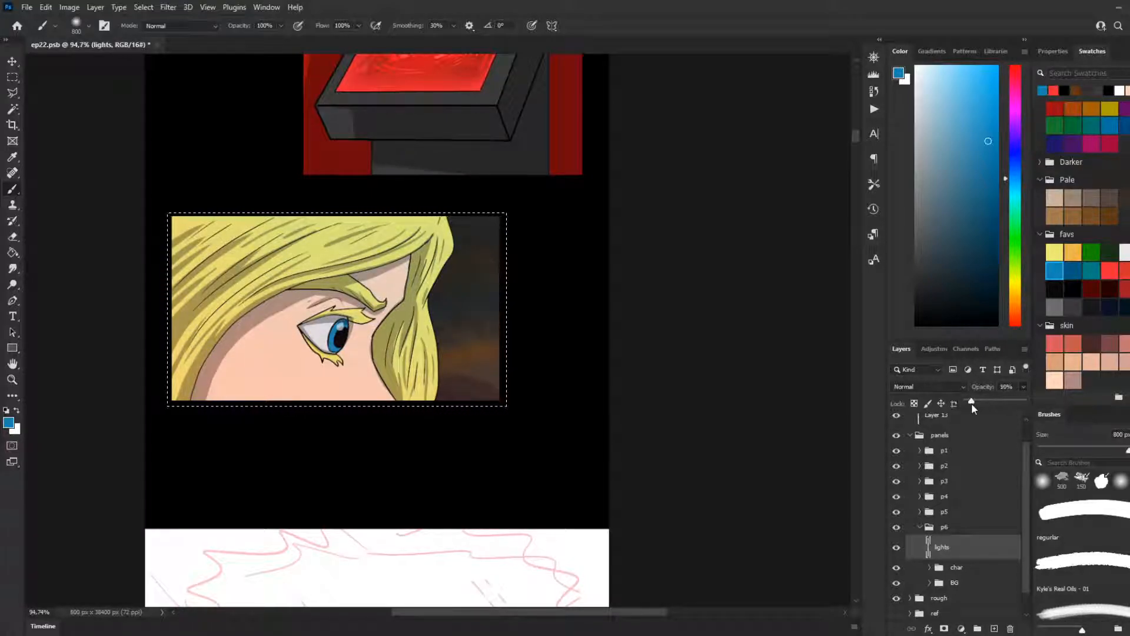
pyautogui.moveTo(971, 406); pyautogui.dragTo(976, 405)
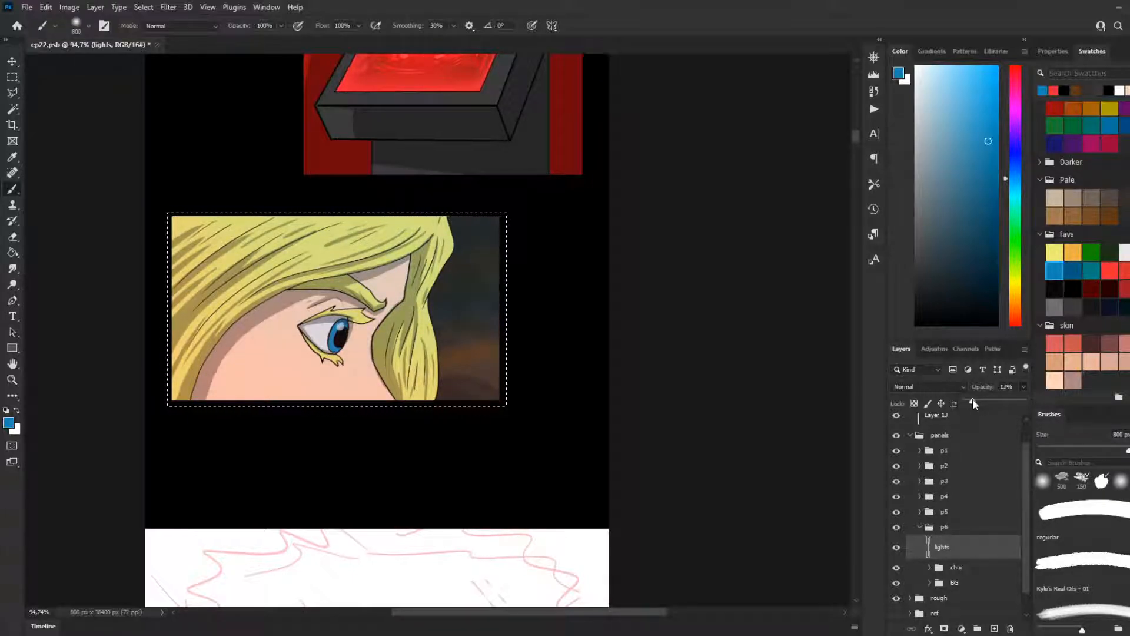
pyautogui.click(12, 78)
pyautogui.click(126, 224)
# Step: Check the tinted eye panel up close and view the rough sketch of the next panel below it
pyautogui.scroll(1, 225, 470)
pyautogui.scroll(4, 162, 360)
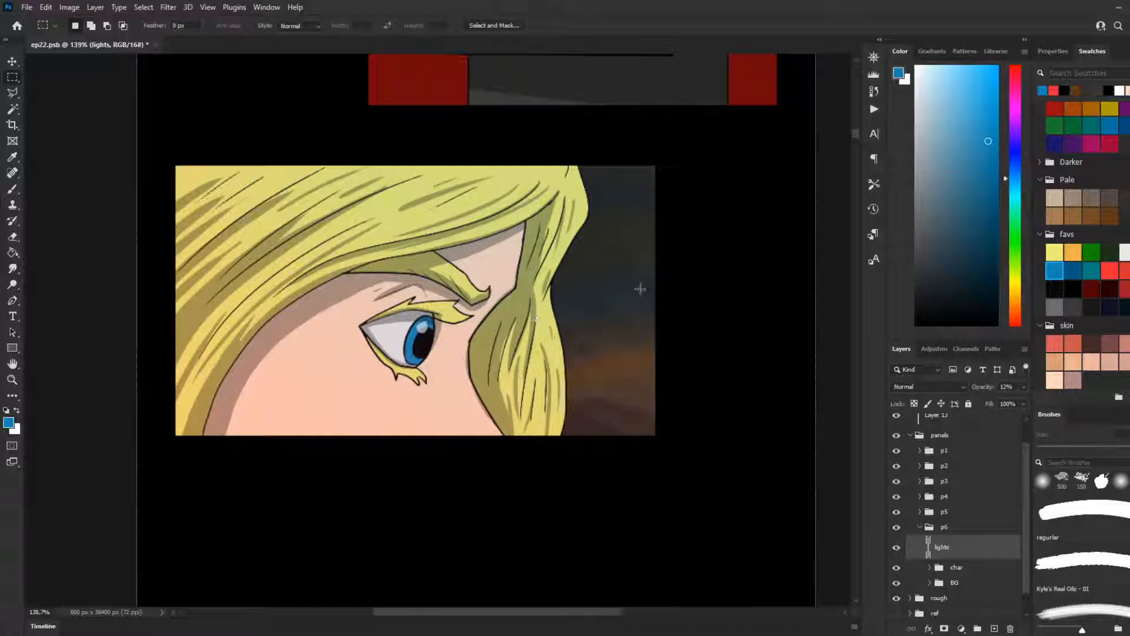
pyautogui.scroll(-1, 642, 547)
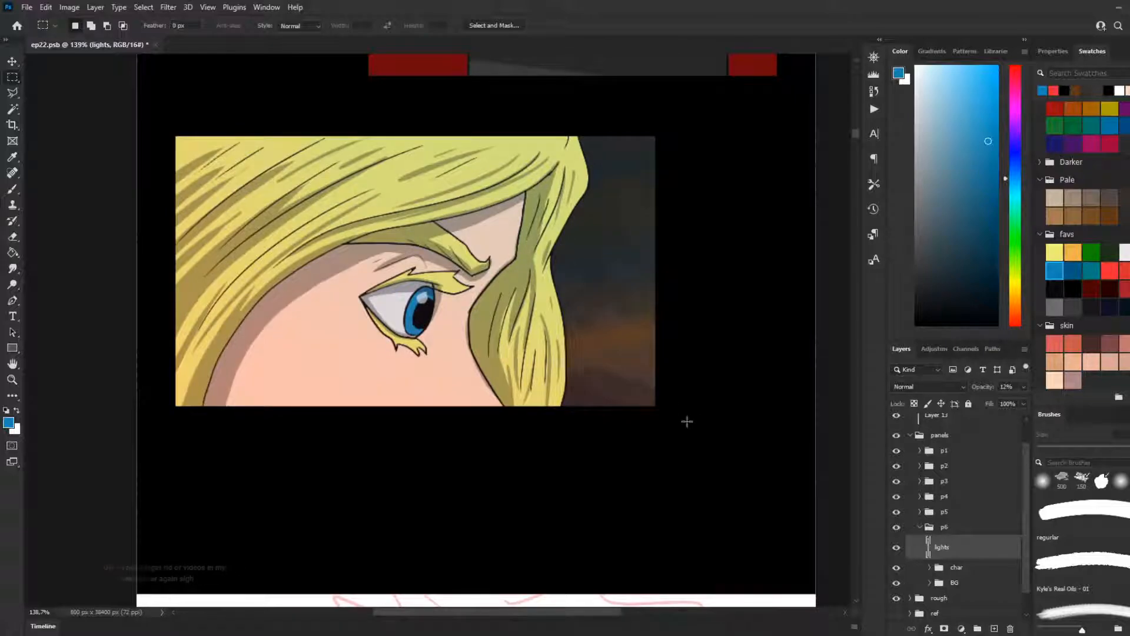
pyautogui.scroll(-5, 408, 404)
pyautogui.scroll(-3, 408, 471)
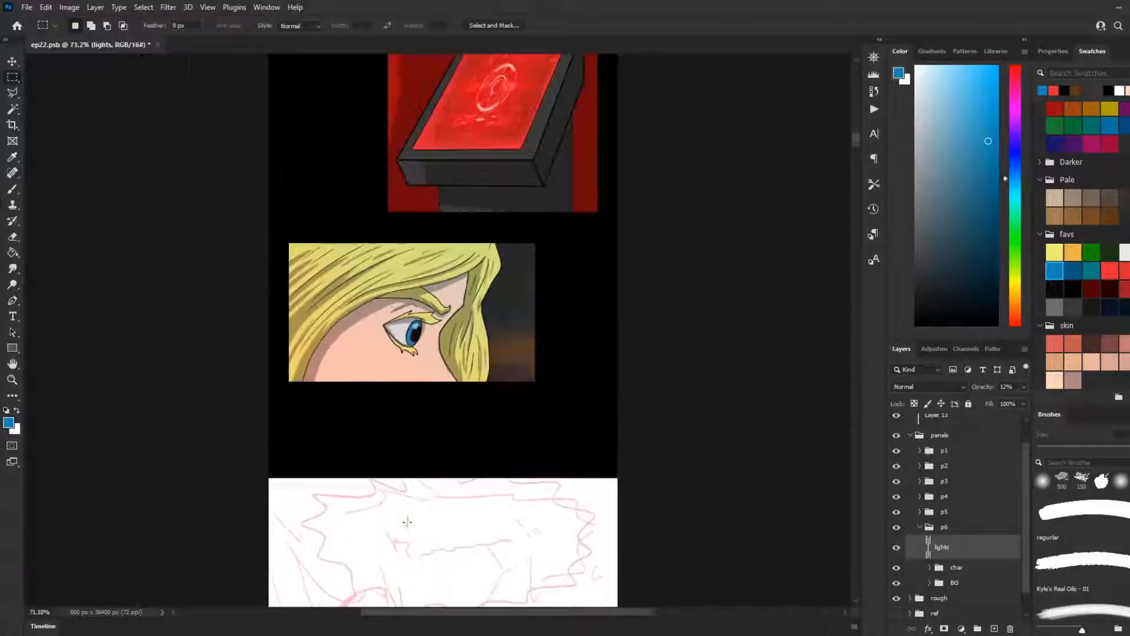
pyautogui.scroll(-1, 407, 521)
pyautogui.moveTo(854, 140); pyautogui.dragTo(855, 150)
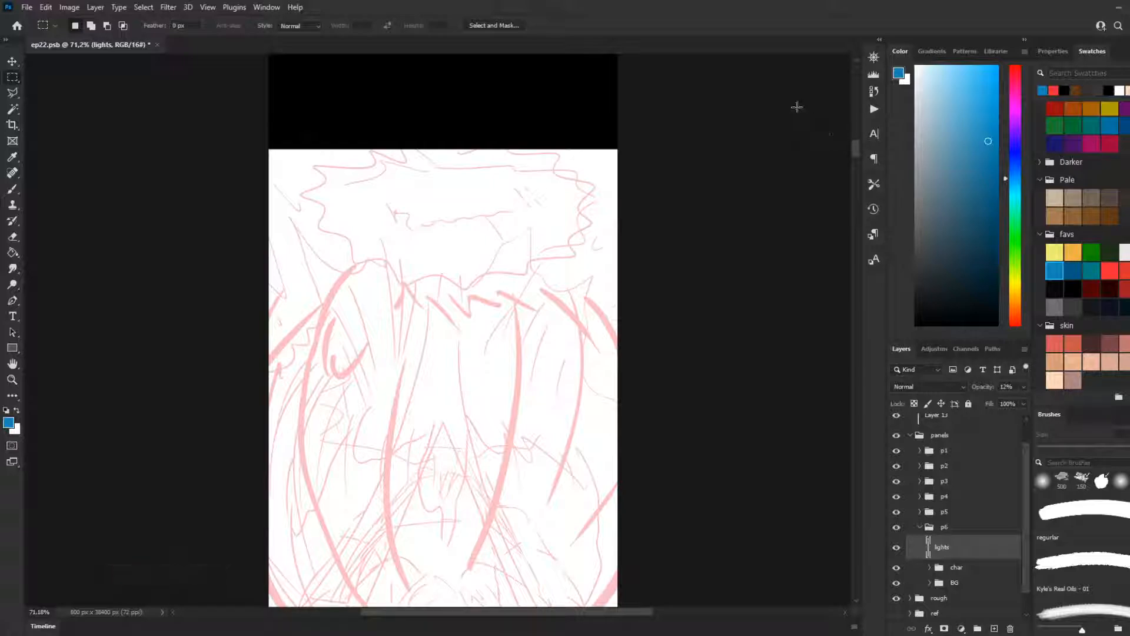
# Step: Set up the regular brush at 4 px with black from the favs swatches for lining the next panel
pyautogui.scroll(-1, 509, 229)
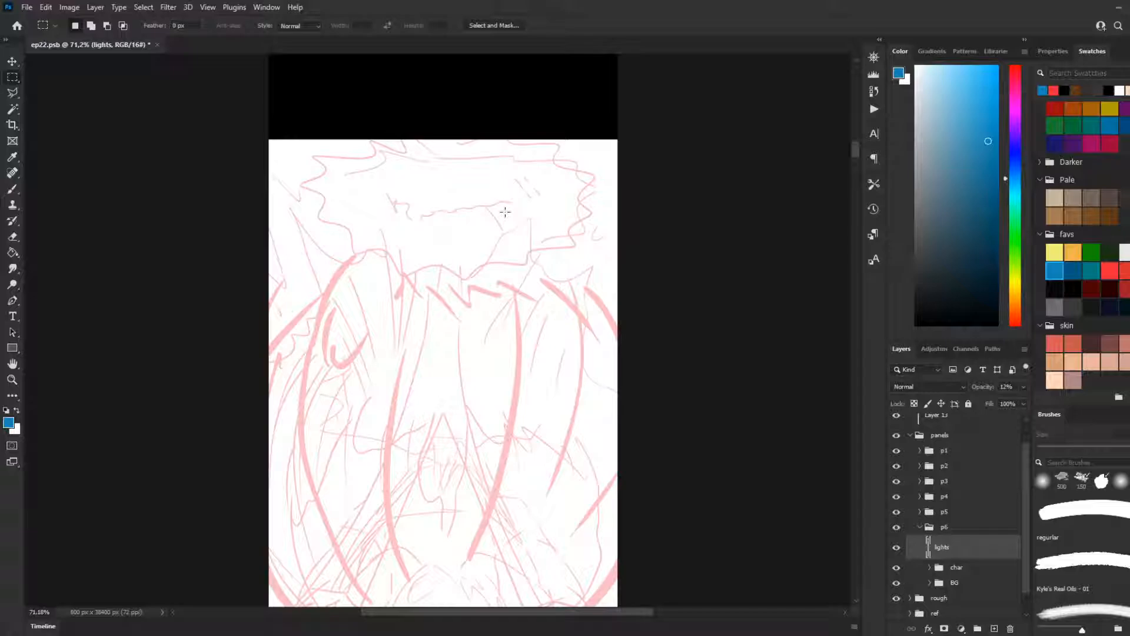
pyautogui.scroll(-5, 450, 235)
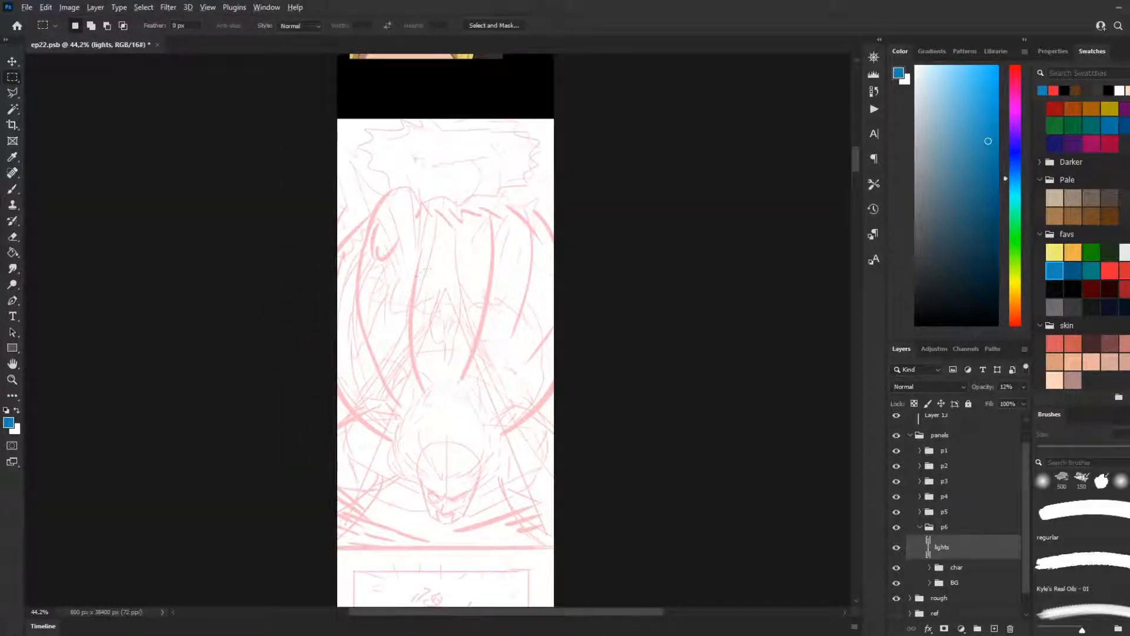
pyautogui.click(12, 189)
pyautogui.click(1053, 288)
pyautogui.click(1083, 514)
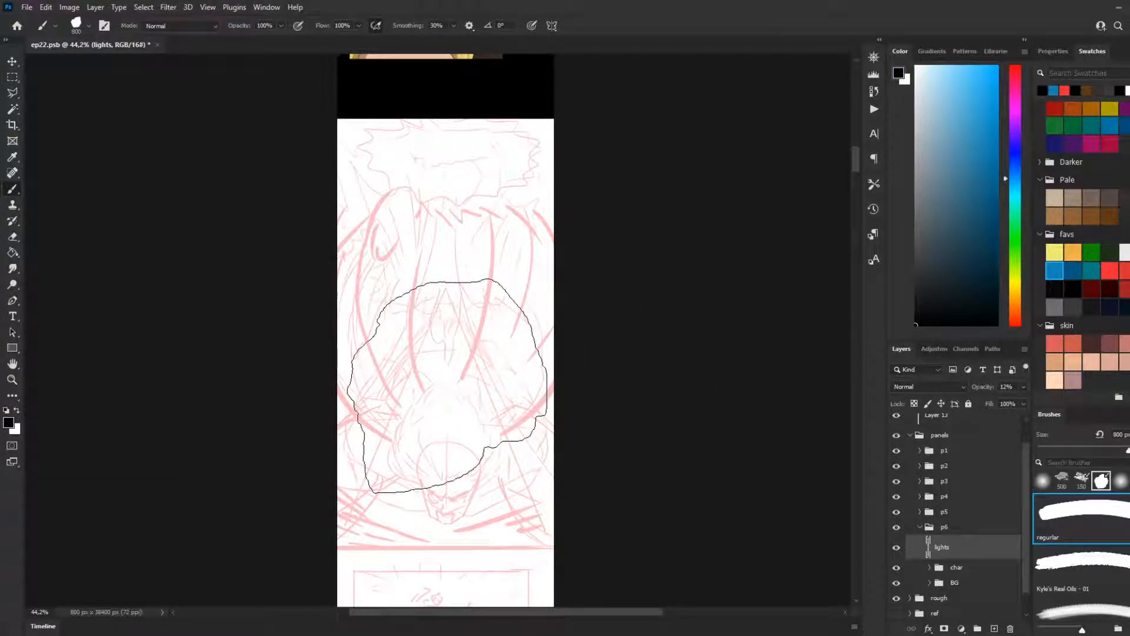
pyautogui.press('[')
pyautogui.press('[')
pyautogui.press('[')
pyautogui.press('[')
pyautogui.press('[')
pyautogui.press('[')
pyautogui.press('[')
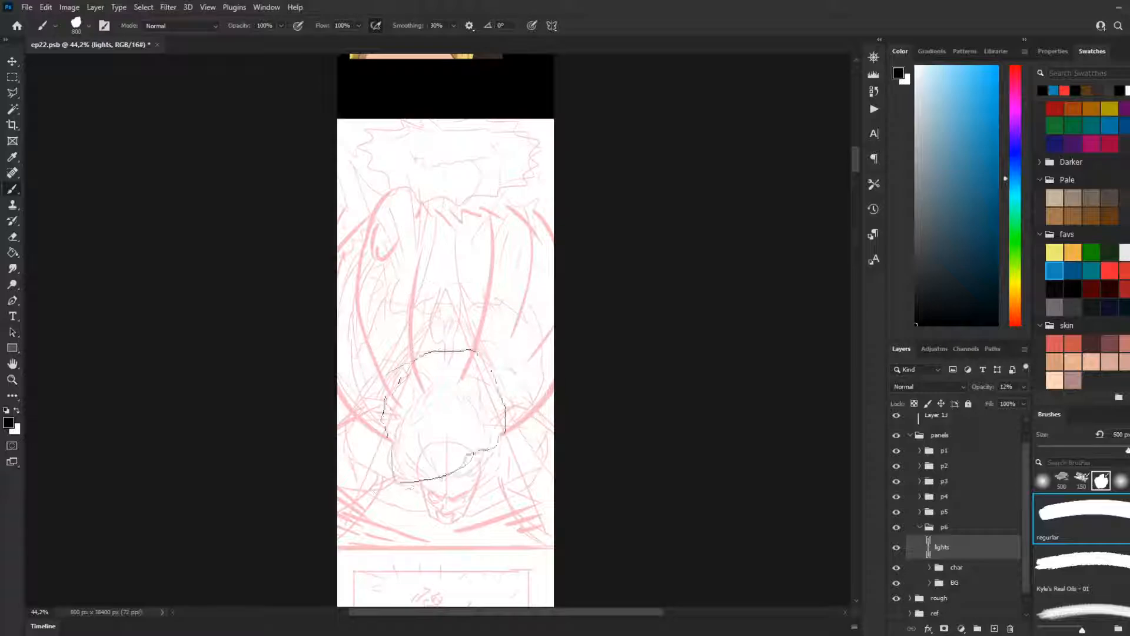
pyautogui.press('[')
pyautogui.press('[')
pyautogui.press('[')
pyautogui.press('[')
pyautogui.press('[')
pyautogui.press('[')
pyautogui.press('[')
pyautogui.press('[')
pyautogui.press('[')
pyautogui.press('[')
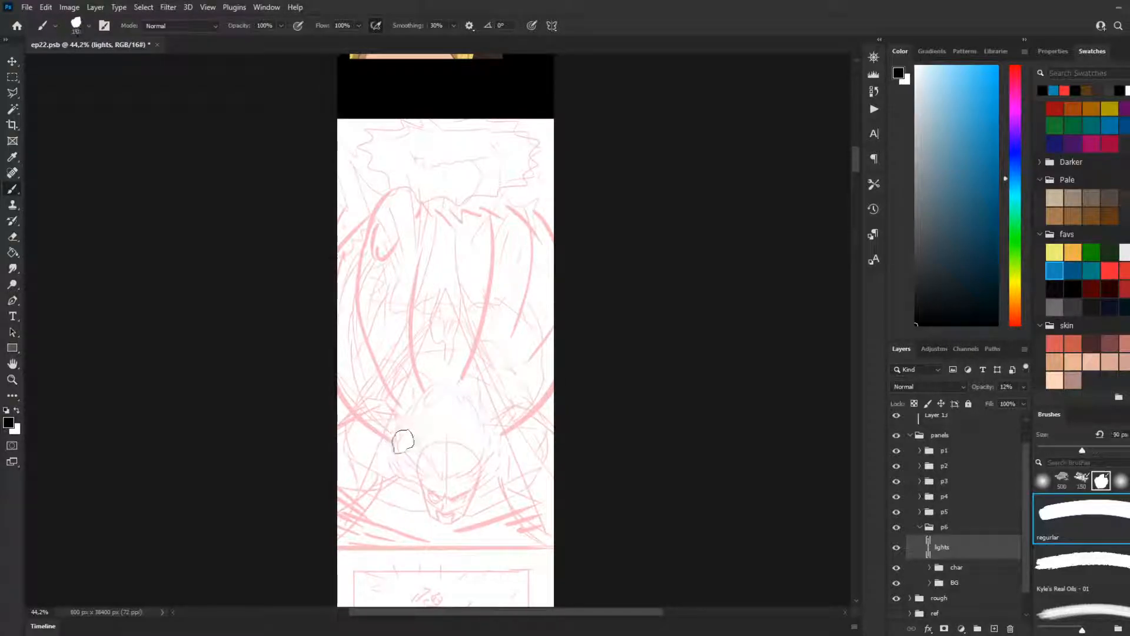
pyautogui.press('[')
pyautogui.press('[')
pyautogui.press('[')
pyautogui.press('[')
pyautogui.press('[')
pyautogui.press('[')
pyautogui.press('[')
pyautogui.press('[')
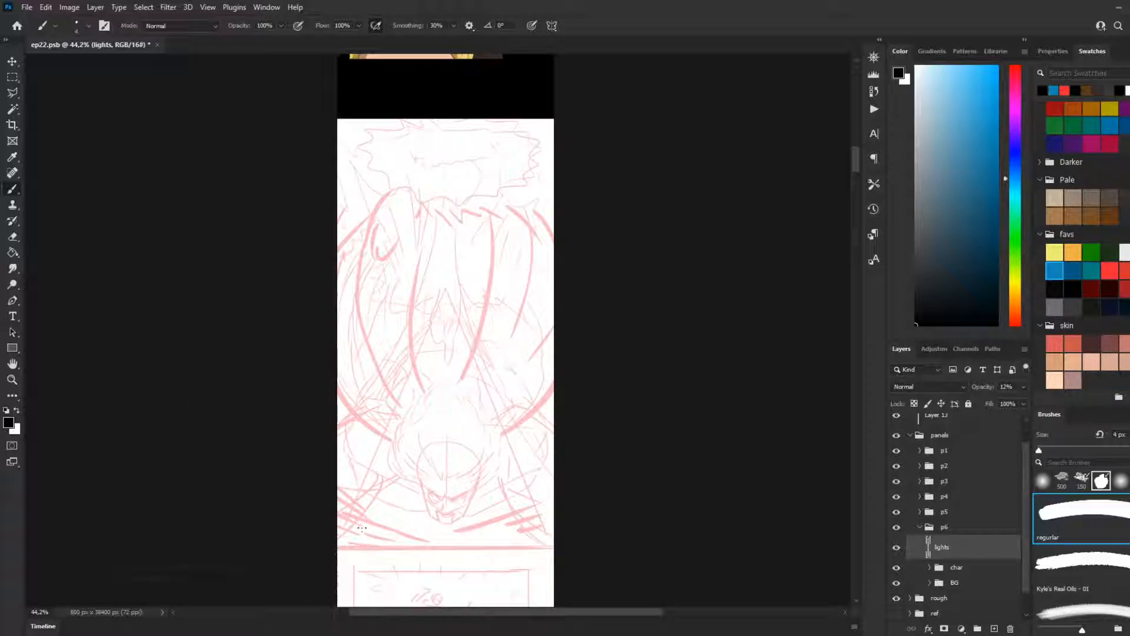
# Step: Examine the rough sketch of the next panel, especially the scowling face near its lower edge
pyautogui.scroll(2, 362, 528)
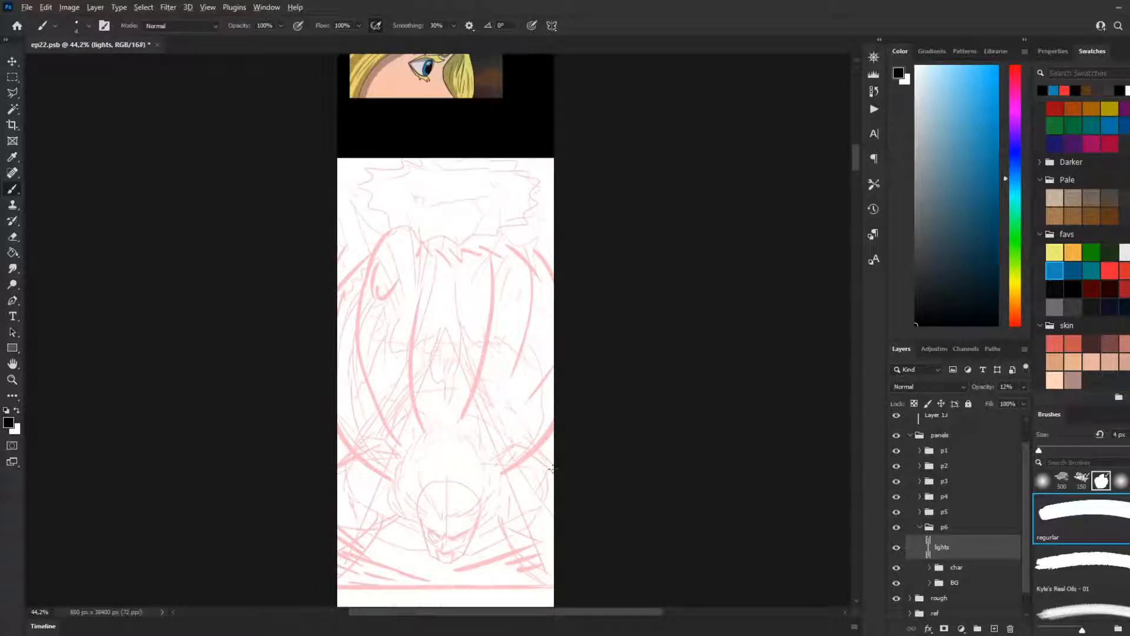
pyautogui.scroll(5, 551, 470)
pyautogui.scroll(-3, 386, 457)
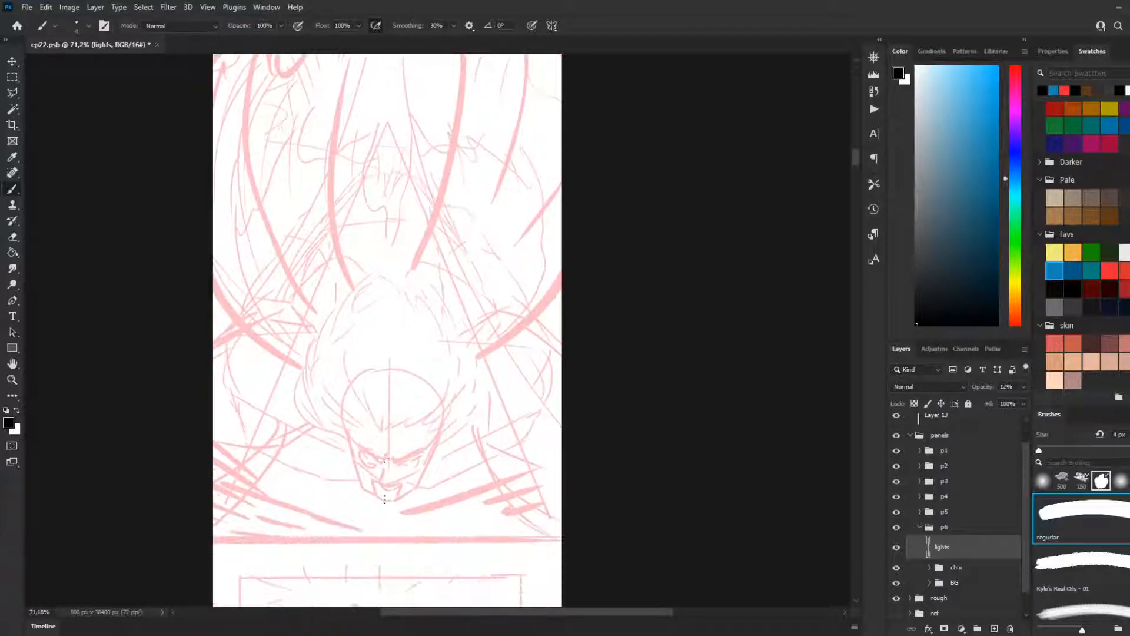
pyautogui.scroll(5, 385, 499)
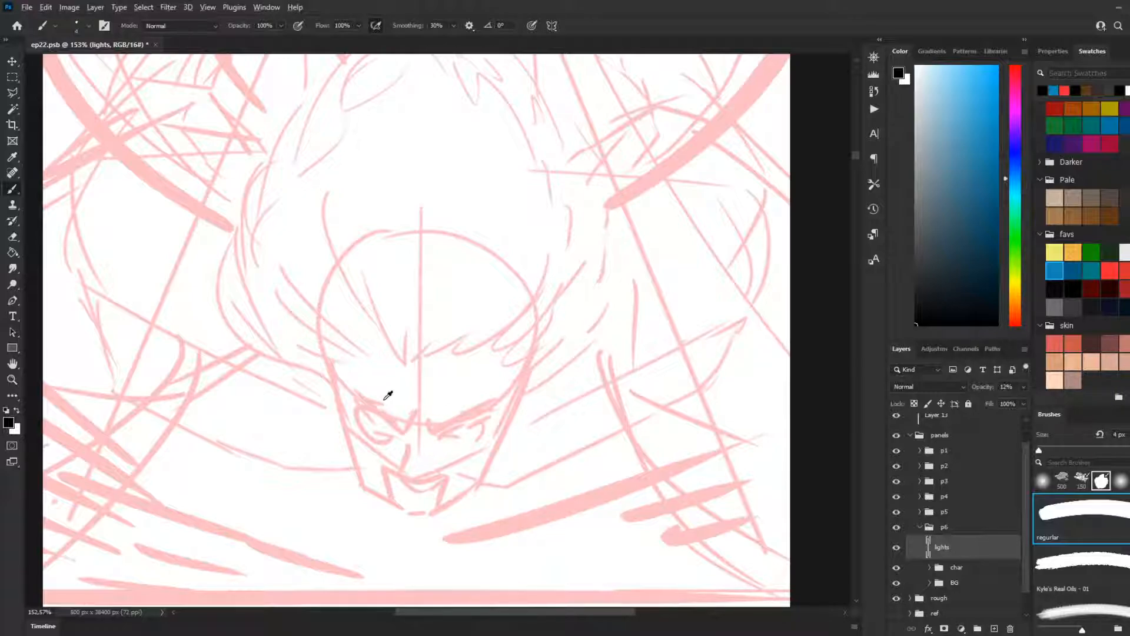
pyautogui.scroll(-3, 386, 396)
pyautogui.scroll(4, 367, 404)
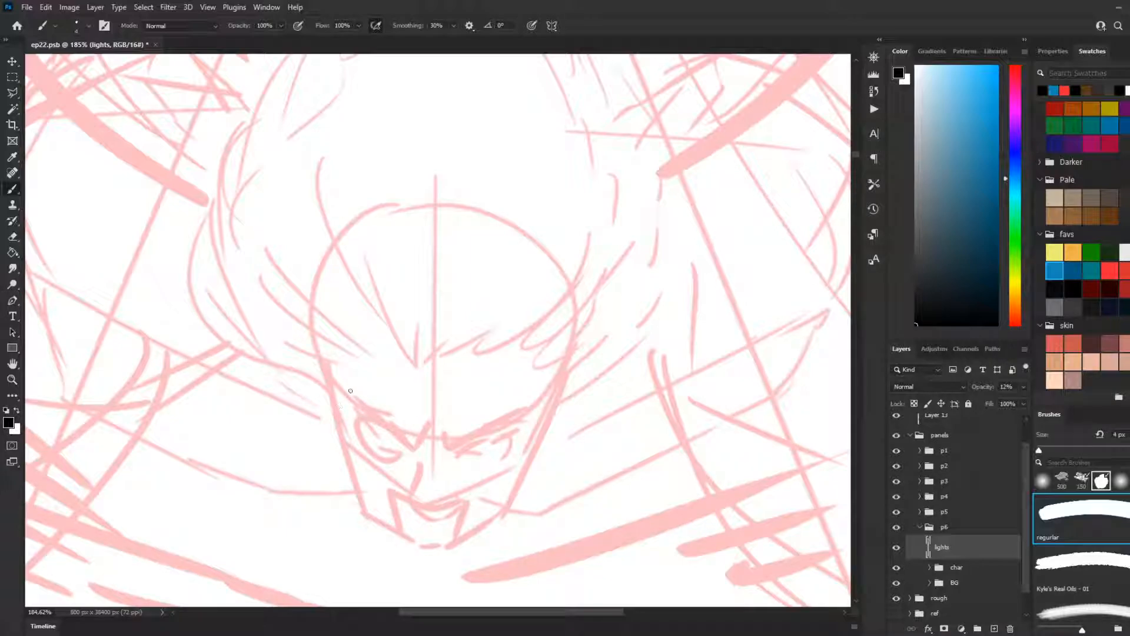
pyautogui.scroll(-5, 329, 341)
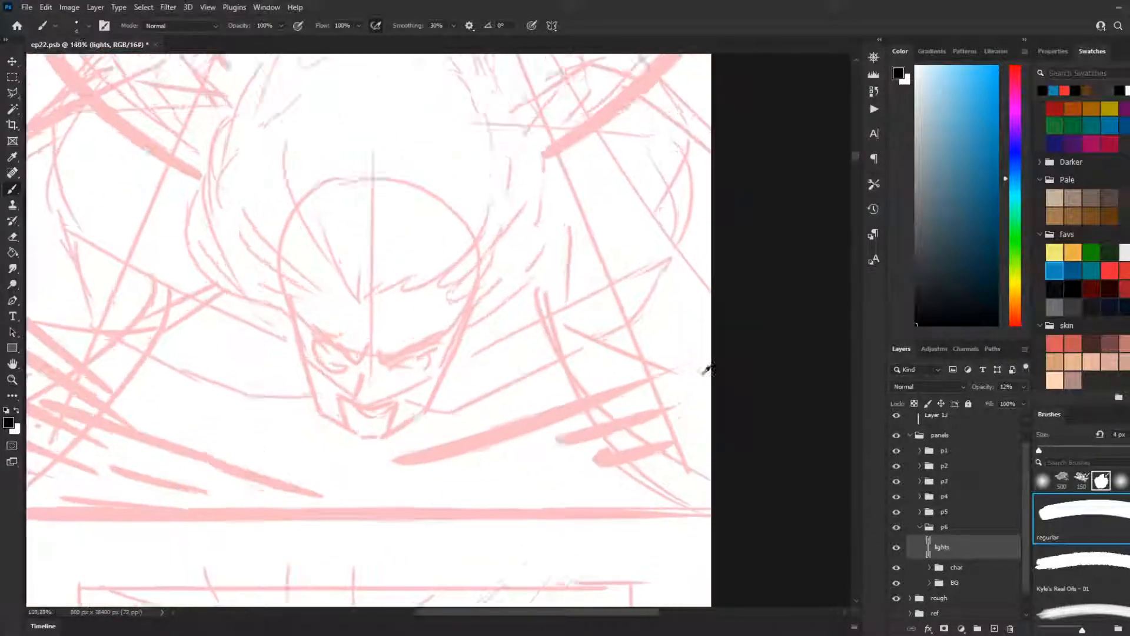
pyautogui.scroll(5, 209, 366)
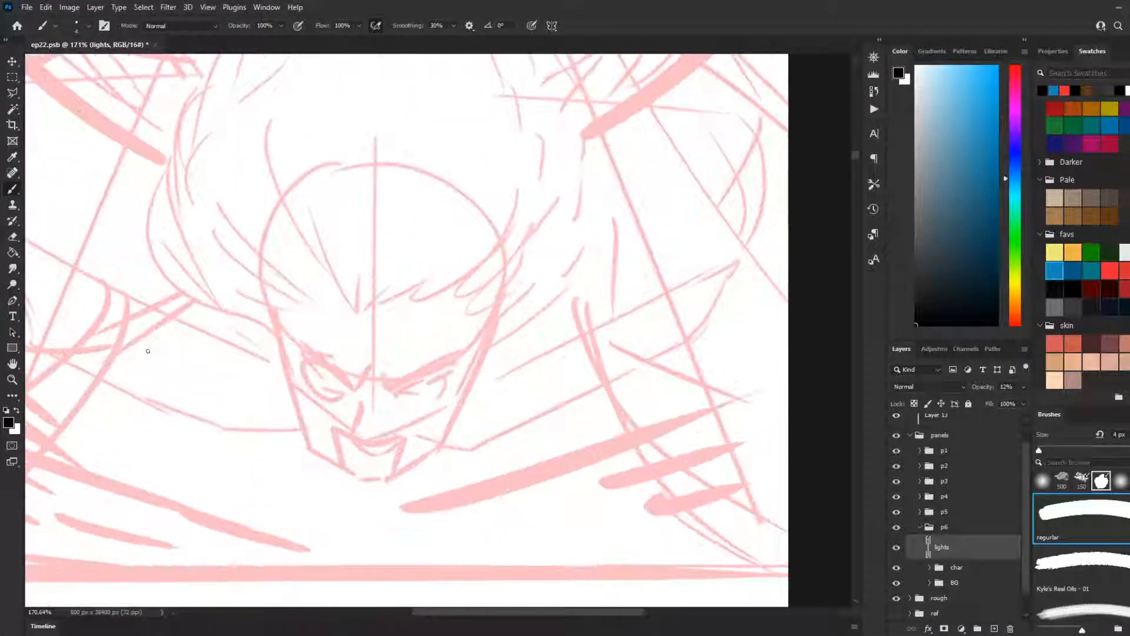
pyautogui.scroll(-5, 518, 94)
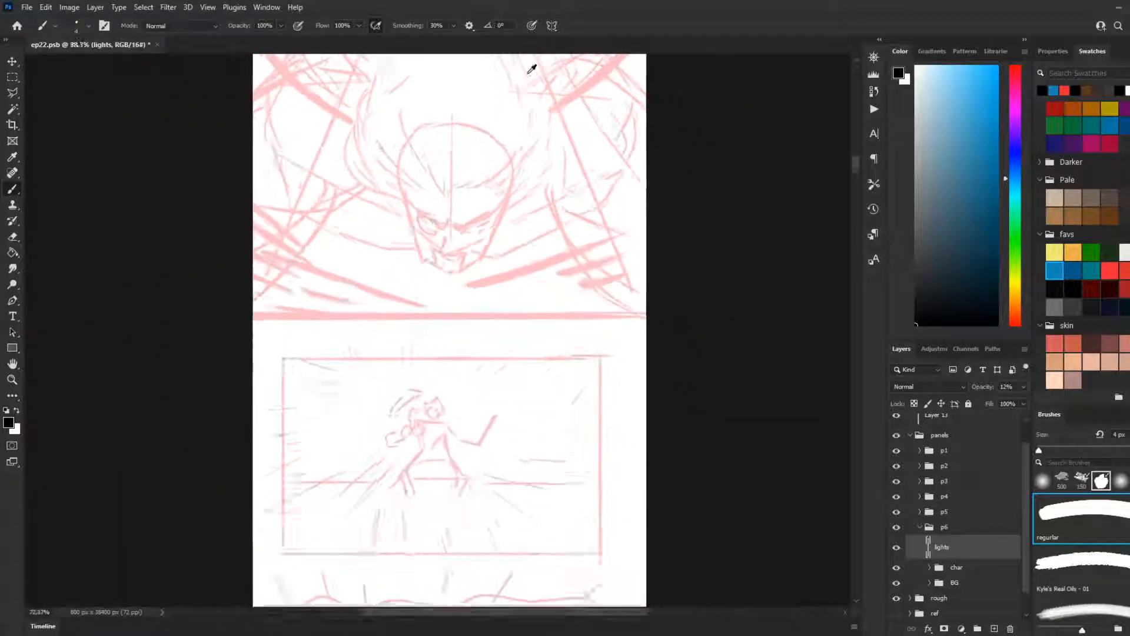
# Step: Add a vertical paint symmetry axis, shift it to X 403.83 px along the sketched face's centre line and return to the brush
pyautogui.click(551, 25)
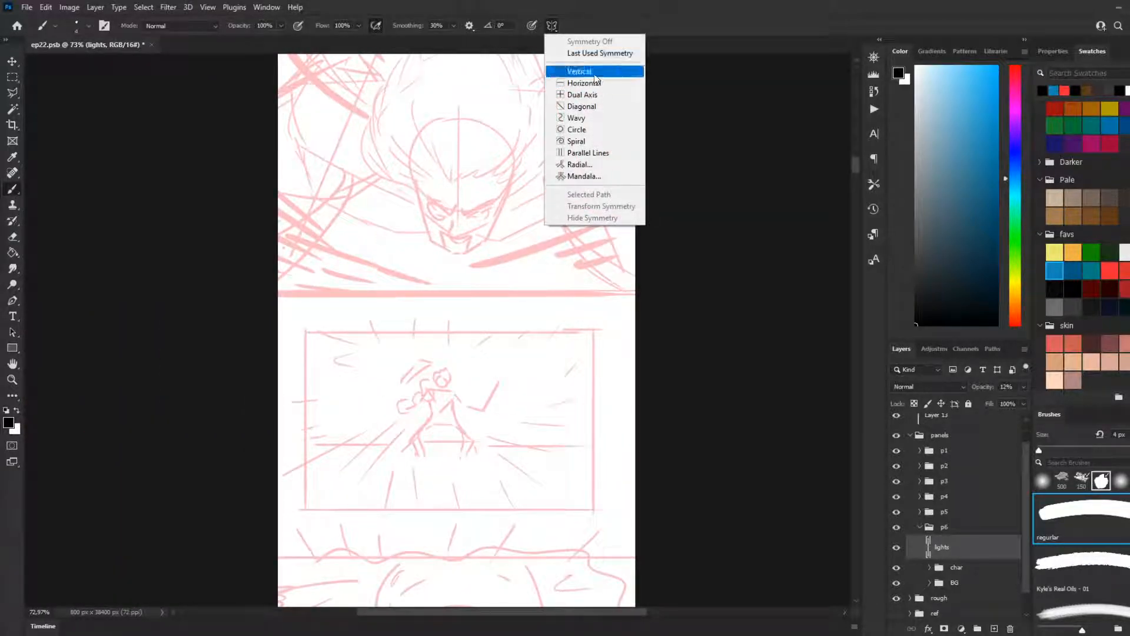
pyautogui.click(568, 69)
pyautogui.scroll(4, 505, 172)
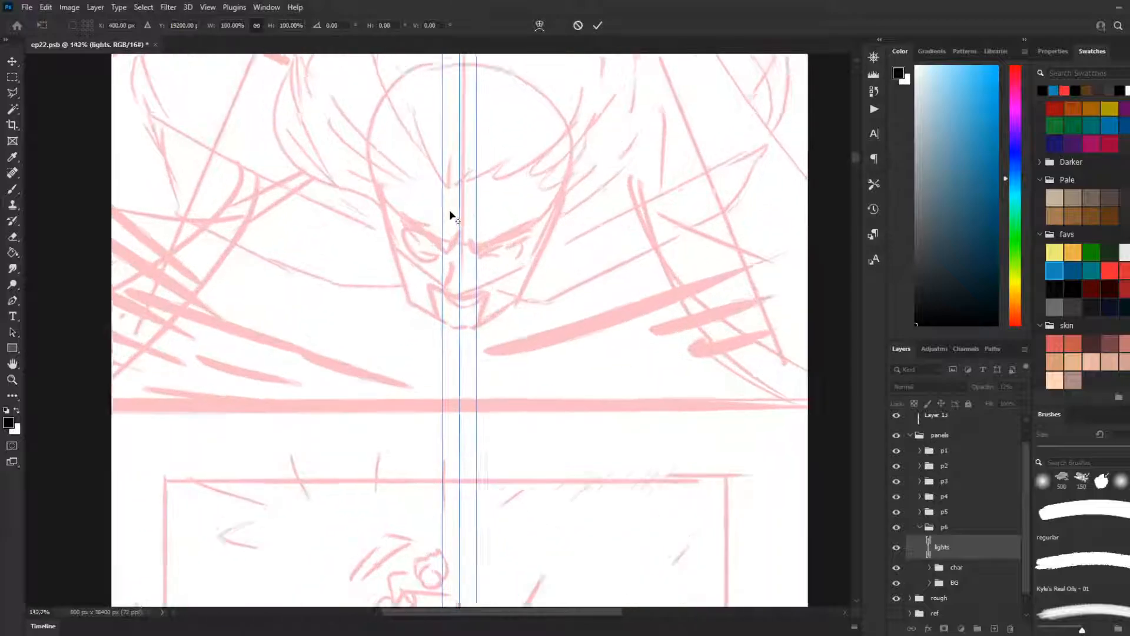
pyautogui.moveTo(461, 206); pyautogui.dragTo(465, 206)
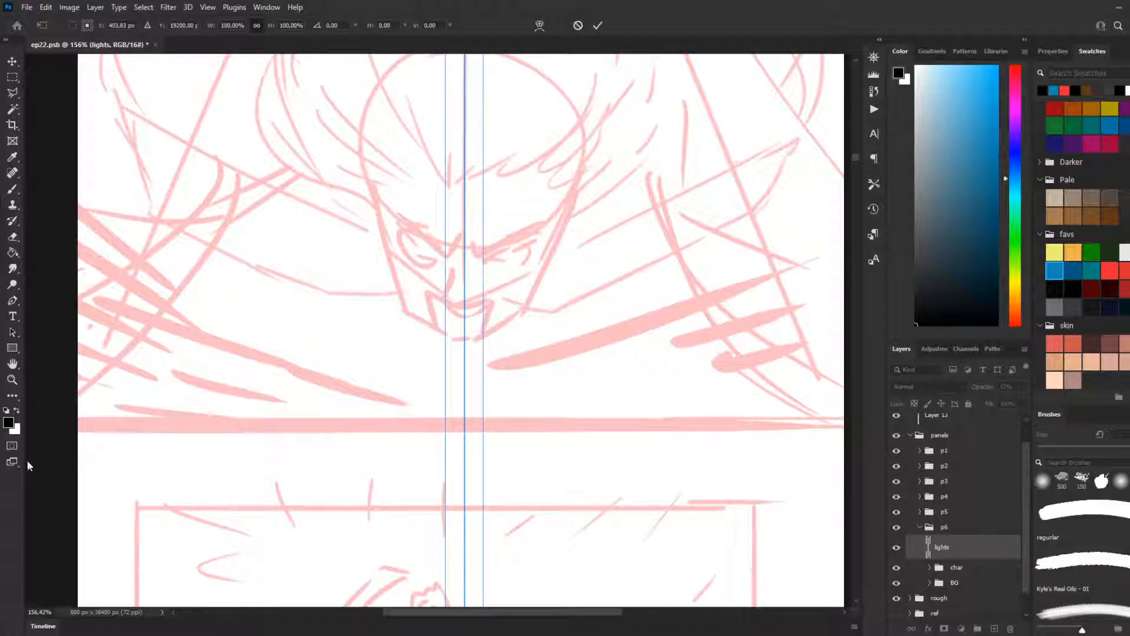
pyautogui.moveTo(342, 443); pyautogui.dragTo(344, 373)
pyautogui.scroll(-2, 343, 372)
pyautogui.scroll(-3, 344, 376)
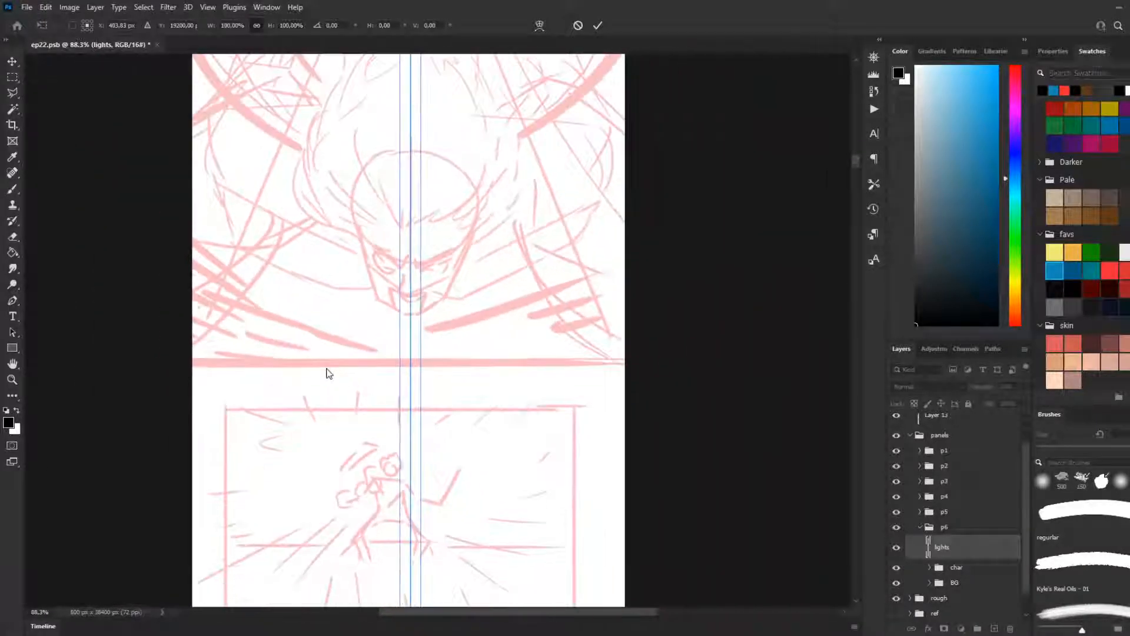
pyautogui.scroll(3, 323, 365)
pyautogui.scroll(3, 371, 398)
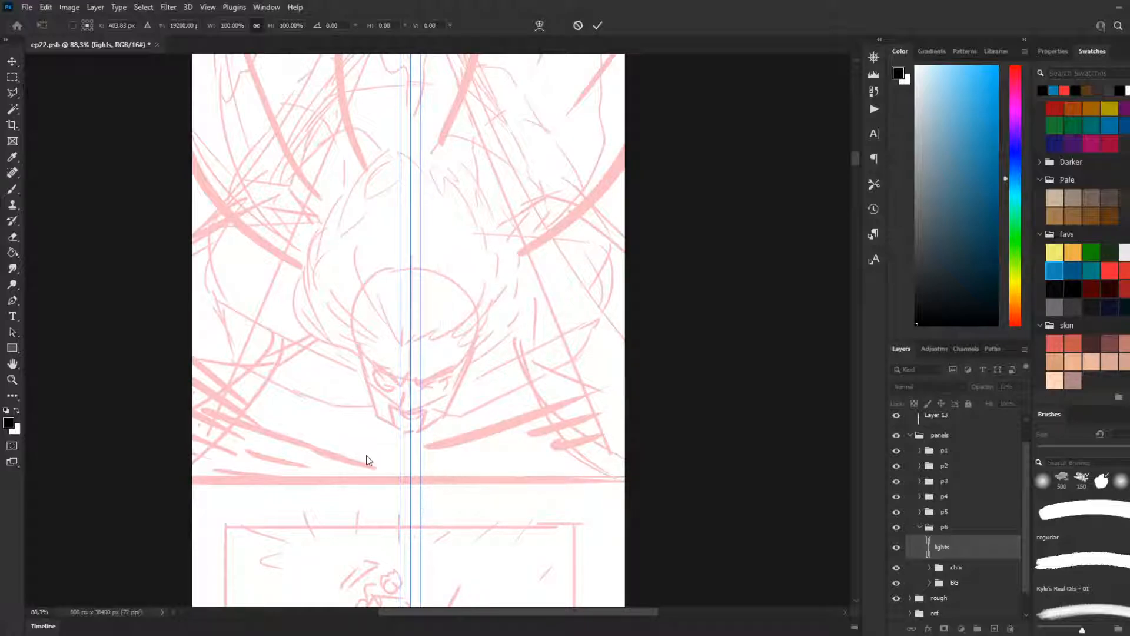
pyautogui.scroll(3, 159, 318)
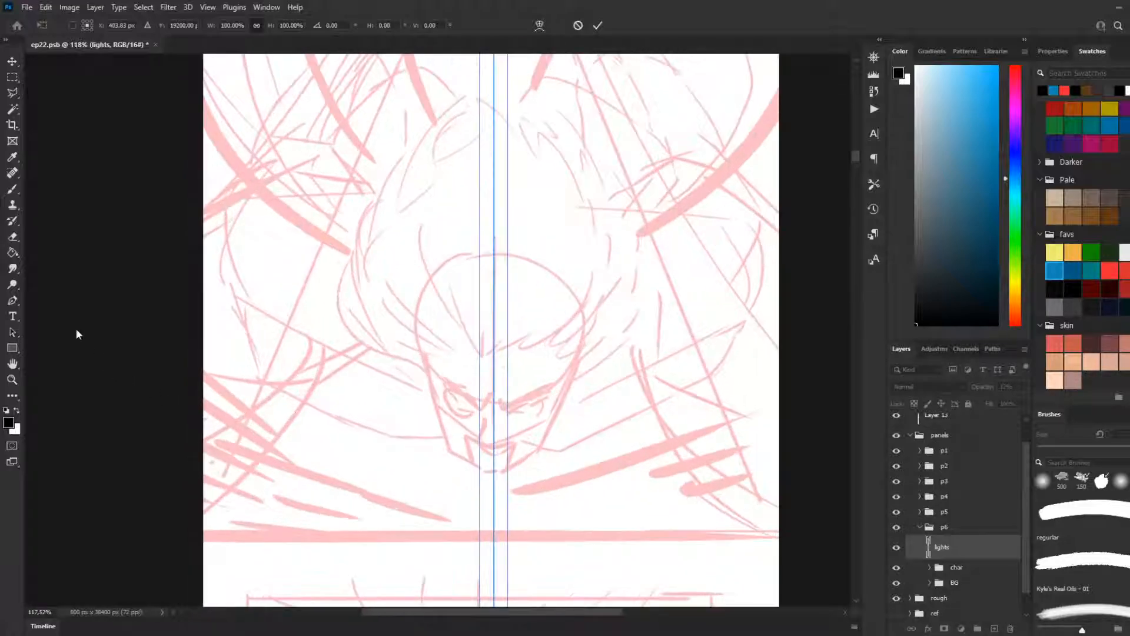
pyautogui.click(12, 189)
# Step: Try a mirrored 4 px outline stroke beside the sketched face's temple and undo it
pyautogui.scroll(-3, 94, 314)
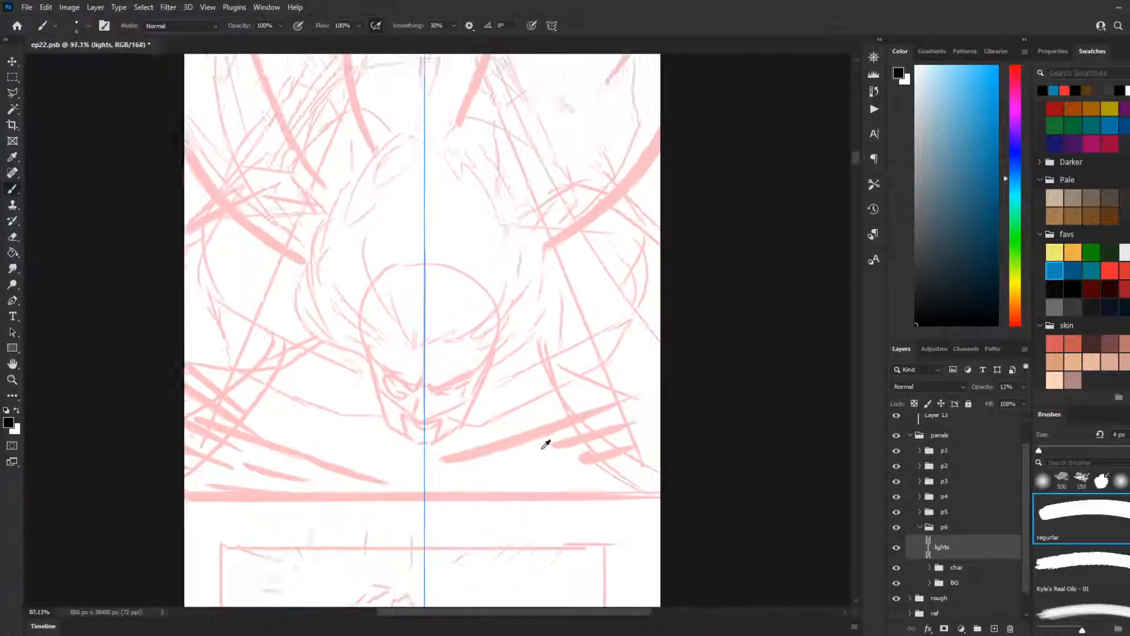
pyautogui.scroll(3, 545, 443)
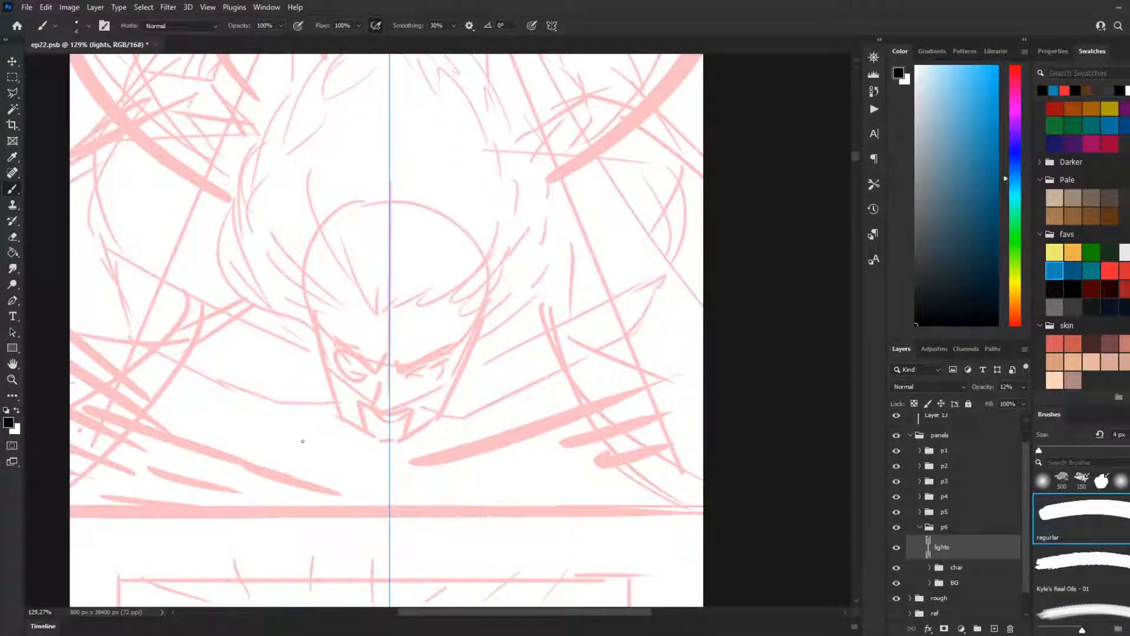
pyautogui.scroll(-2, 411, 442)
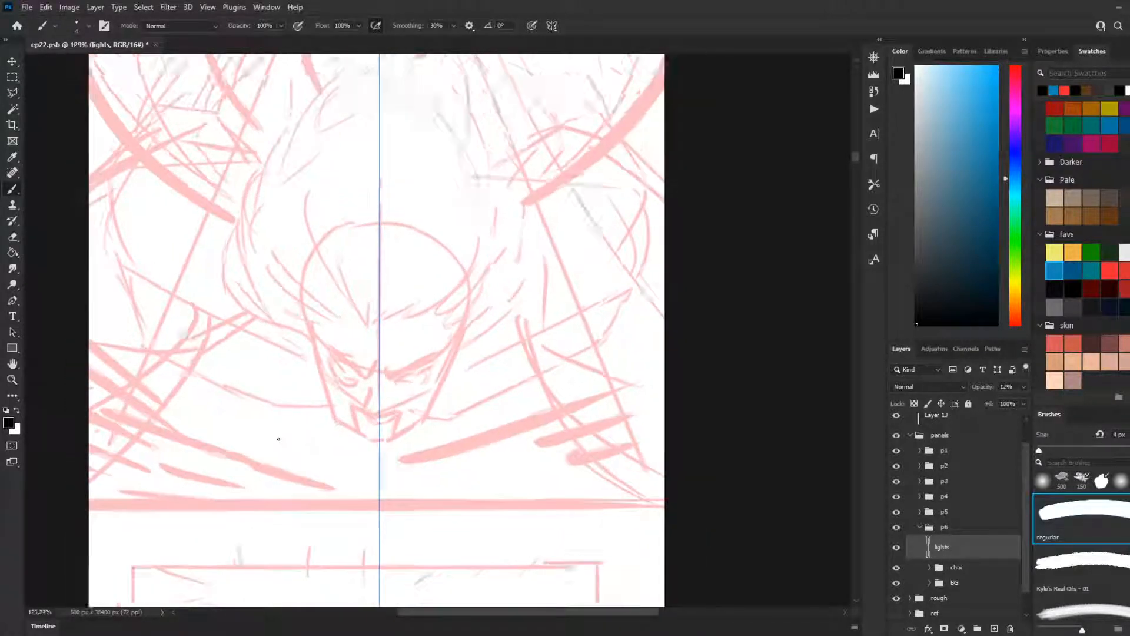
pyautogui.scroll(3, 285, 437)
pyautogui.scroll(-2, 398, 392)
pyautogui.scroll(3, 358, 404)
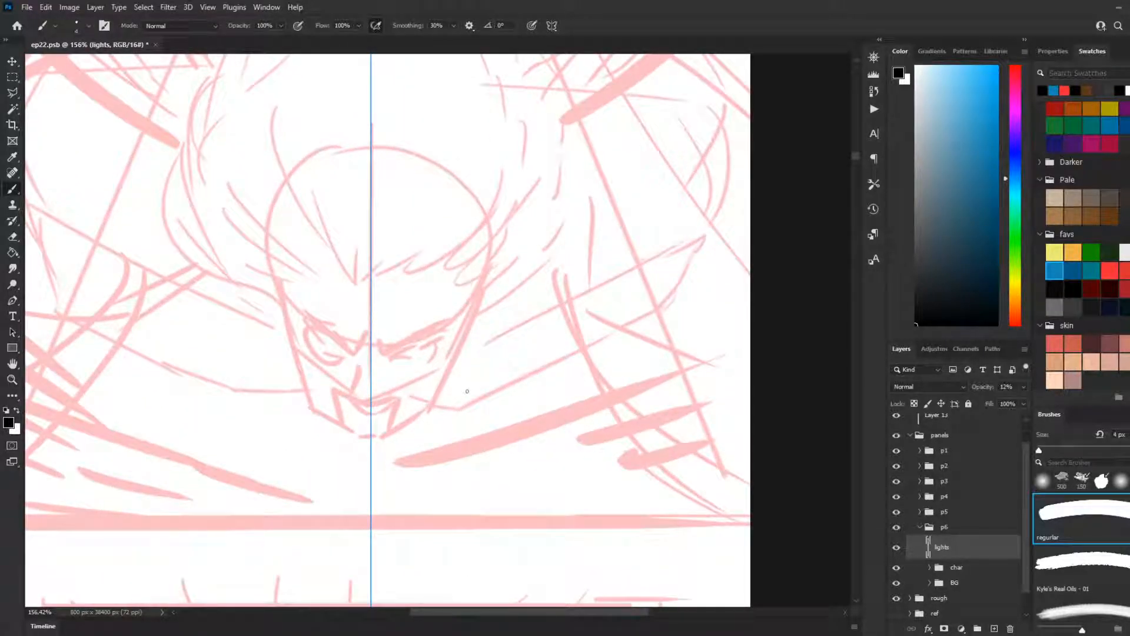
pyautogui.scroll(-2, 342, 374)
pyautogui.scroll(3, 294, 371)
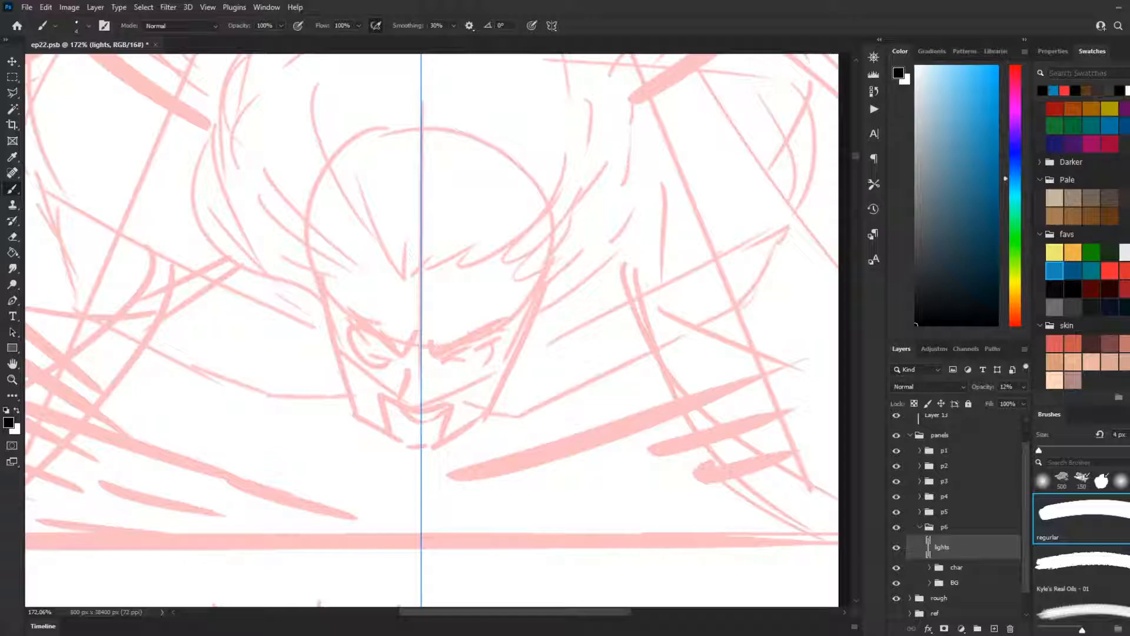
pyautogui.scroll(-5, 351, 398)
pyautogui.scroll(6, 351, 398)
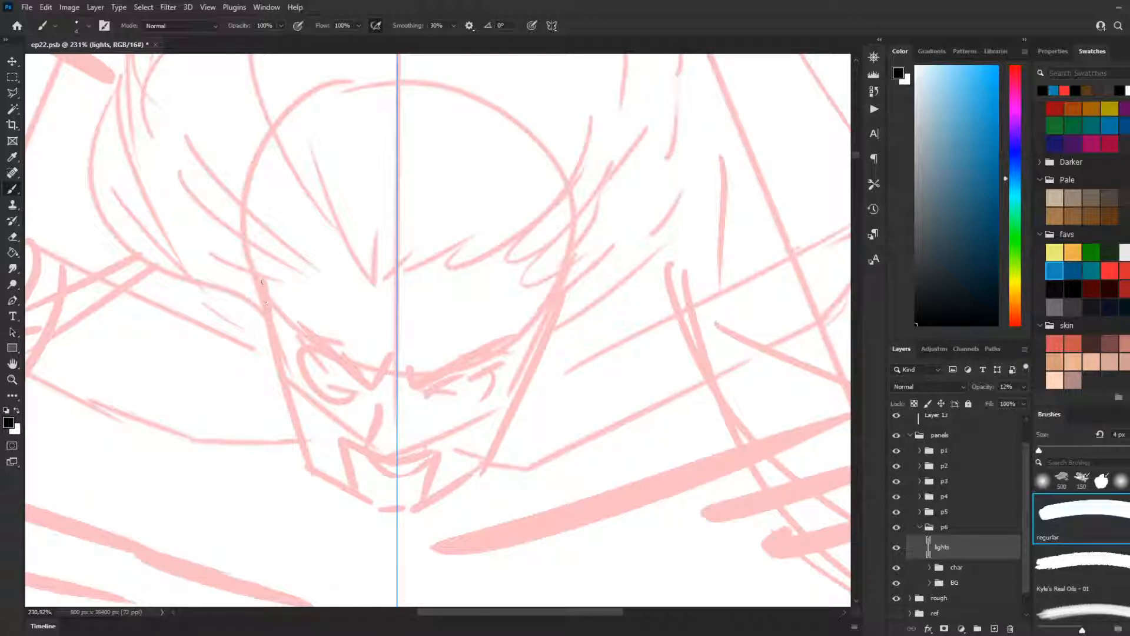
pyautogui.moveTo(264, 284); pyautogui.dragTo(247, 366)
pyautogui.hotkey('ctrl', 'z')
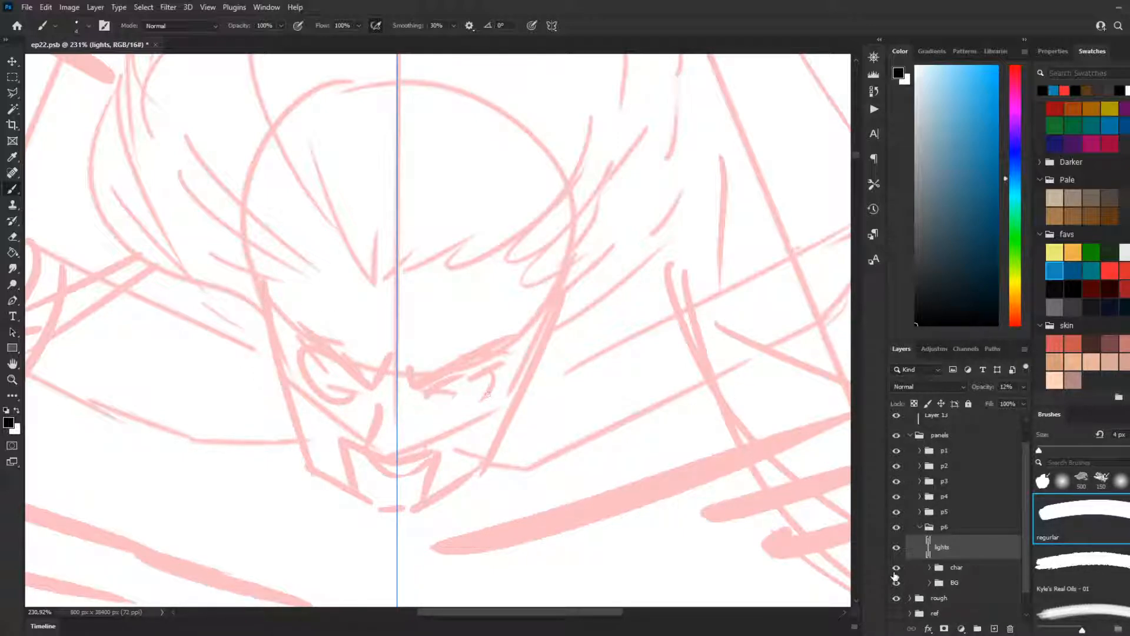
# Step: Collapse the finished p6 group, keep it selected and turn the brush's paint symmetry off
pyautogui.scroll(-2, 648, 429)
pyautogui.scroll(-1, 933, 517)
pyautogui.click(920, 502)
pyautogui.scroll(-5, 551, 338)
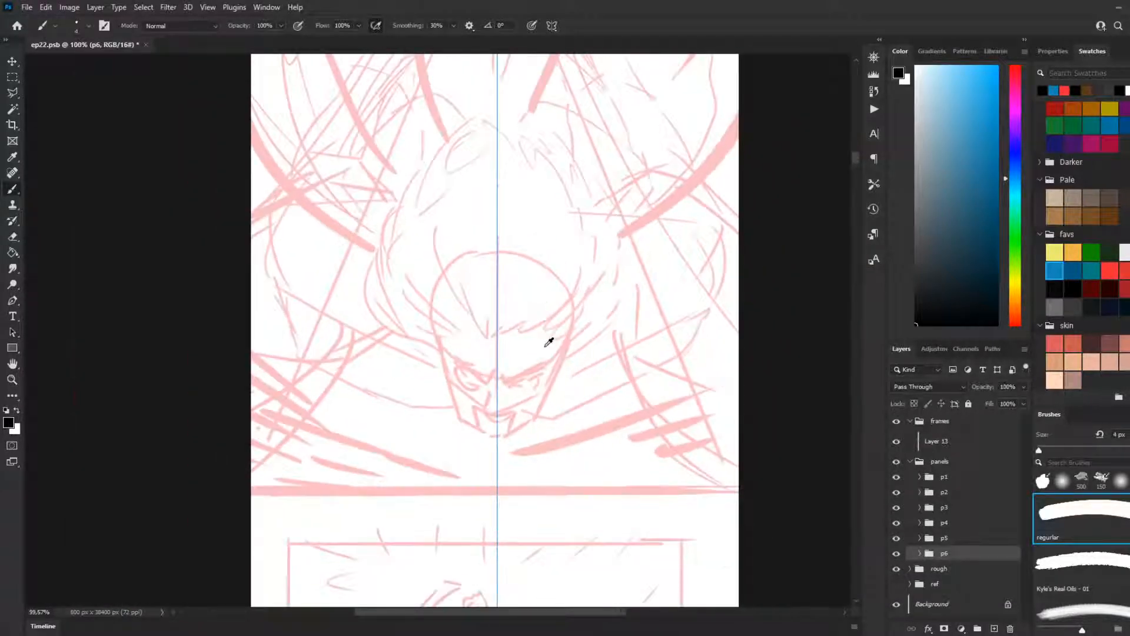
pyautogui.scroll(-1, 526, 349)
pyautogui.click(552, 26)
pyautogui.click(572, 41)
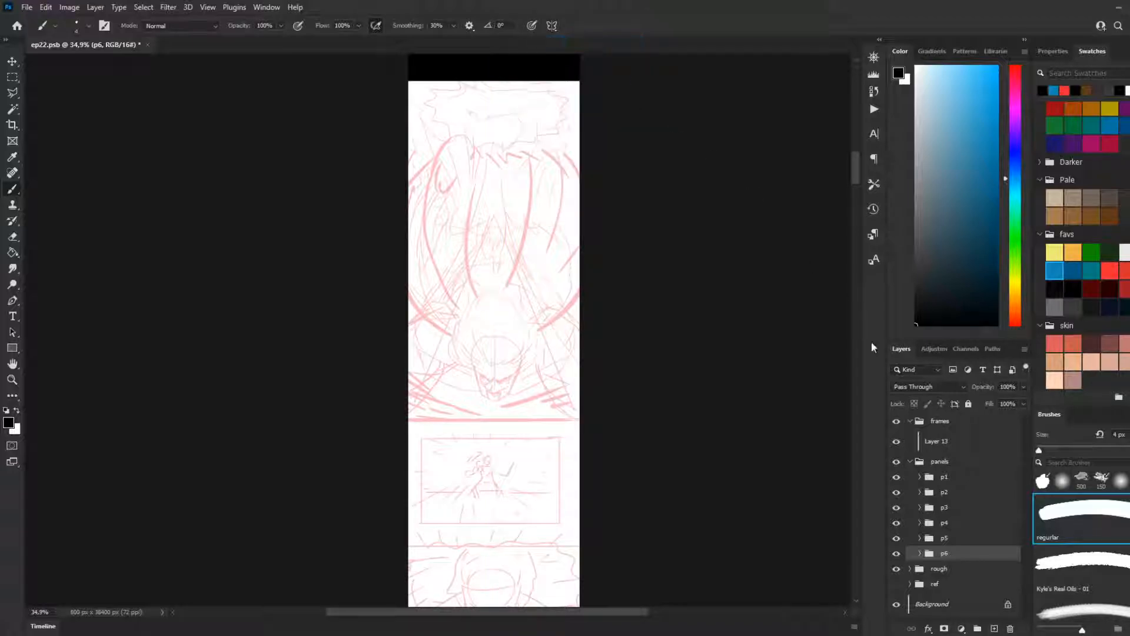
# Step: Create a new layer group below p6 inside the panels group and name it p7
pyautogui.click(977, 628)
pyautogui.moveTo(936, 556)
pyautogui.mouseDown()
pyautogui.moveTo(932, 575)
pyautogui.moveTo(952, 571)
pyautogui.mouseUp()
pyautogui.doubleClick(951, 569)
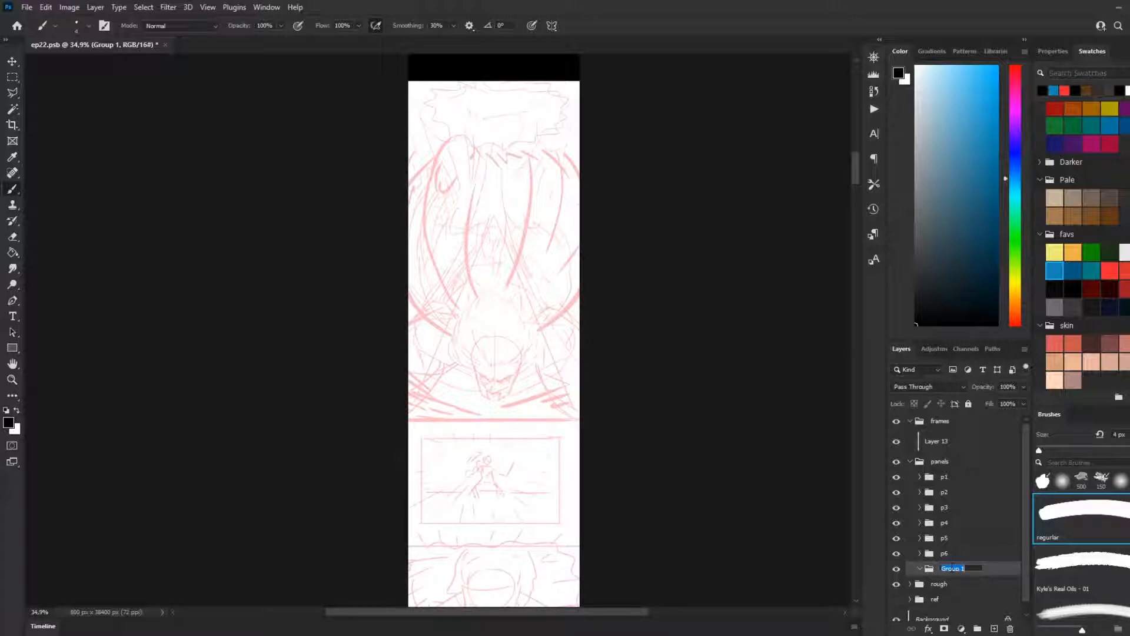
pyautogui.write('p7')
pyautogui.press('Return')
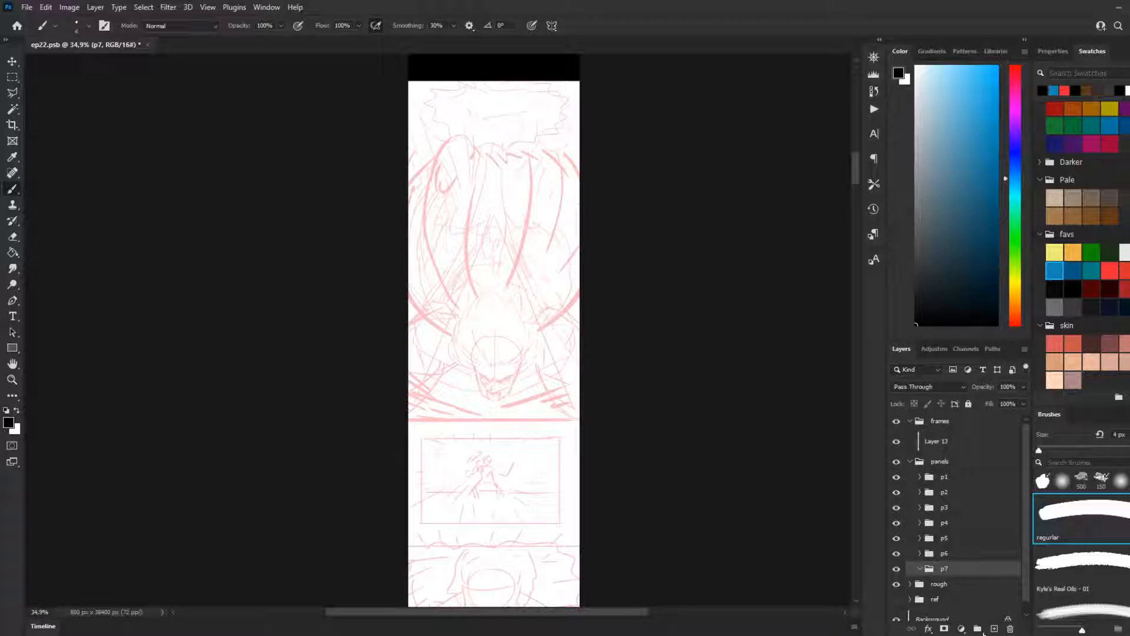
# Step: Create a layer group nested inside p7 and name it char
pyautogui.click(978, 628)
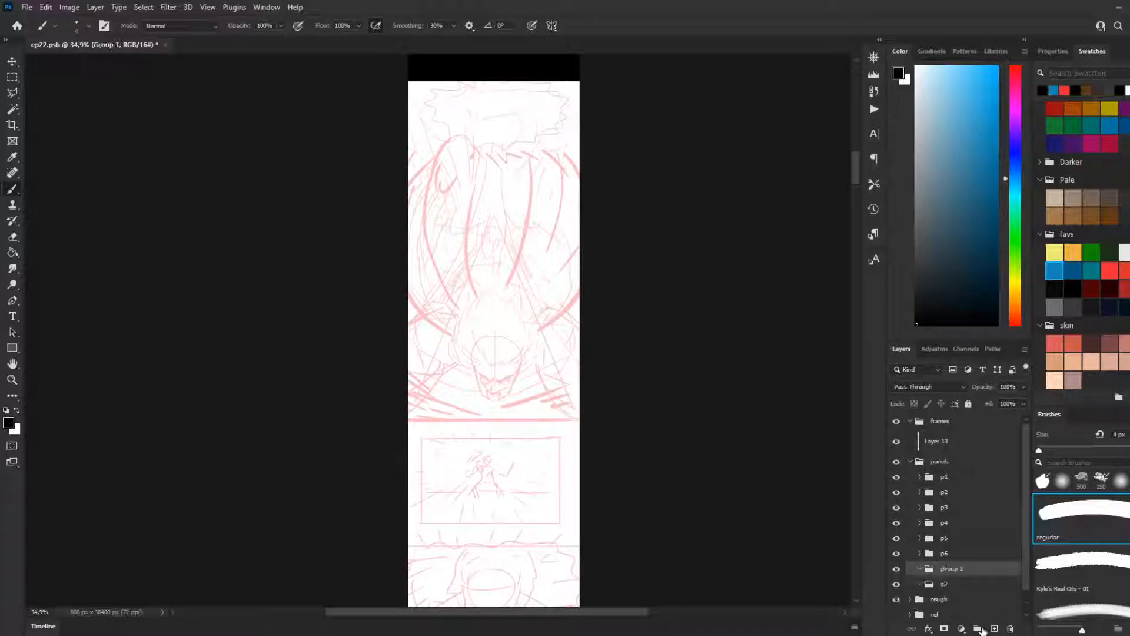
pyautogui.doubleClick(956, 584)
pyautogui.write('cha')
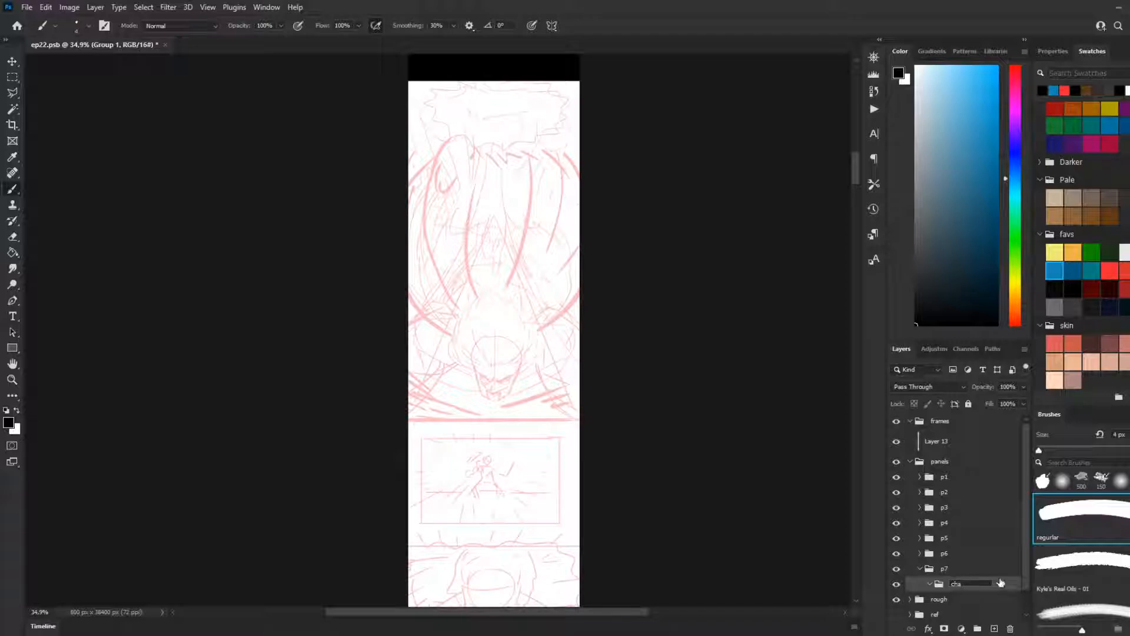
pyautogui.write('r')
pyautogui.press('Return')
pyautogui.scroll(3, 518, 372)
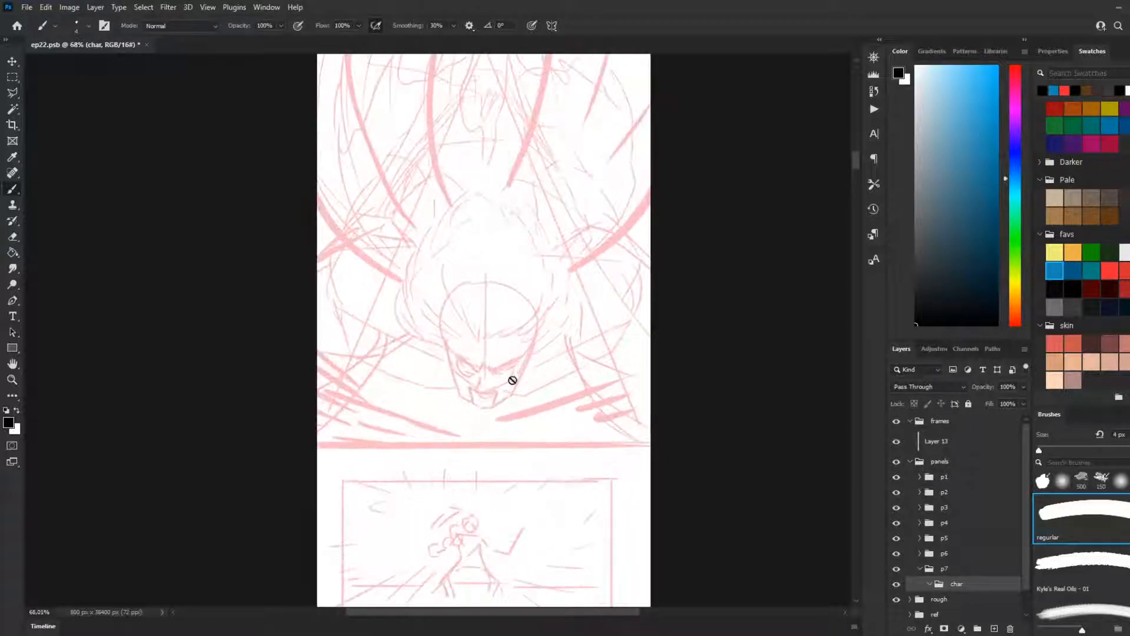
pyautogui.scroll(-4, 518, 375)
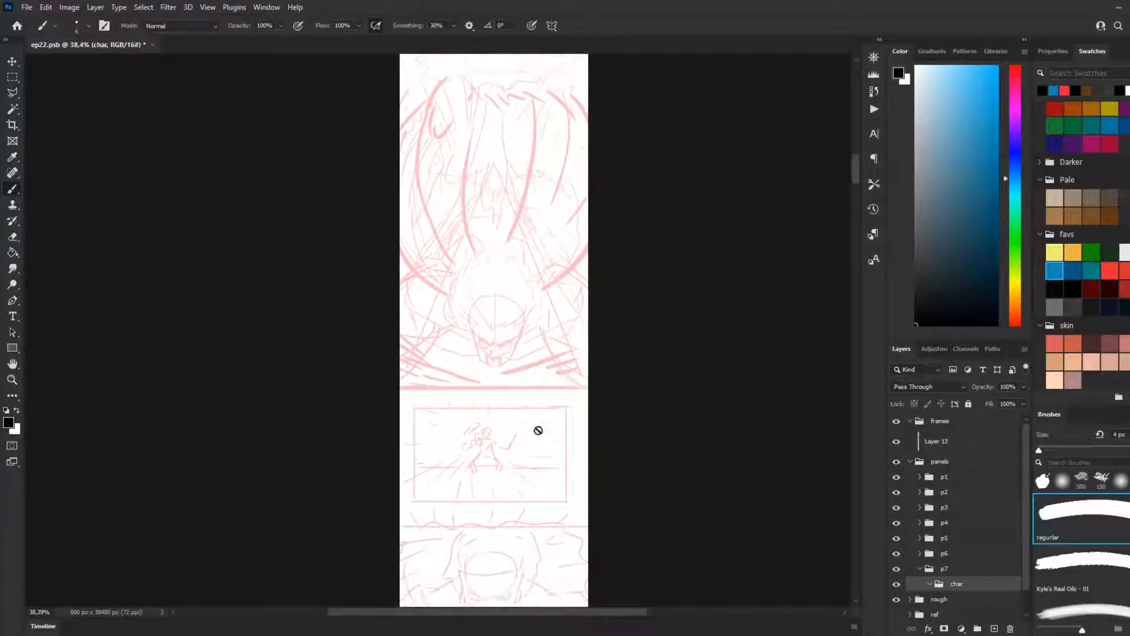
pyautogui.scroll(2, 538, 429)
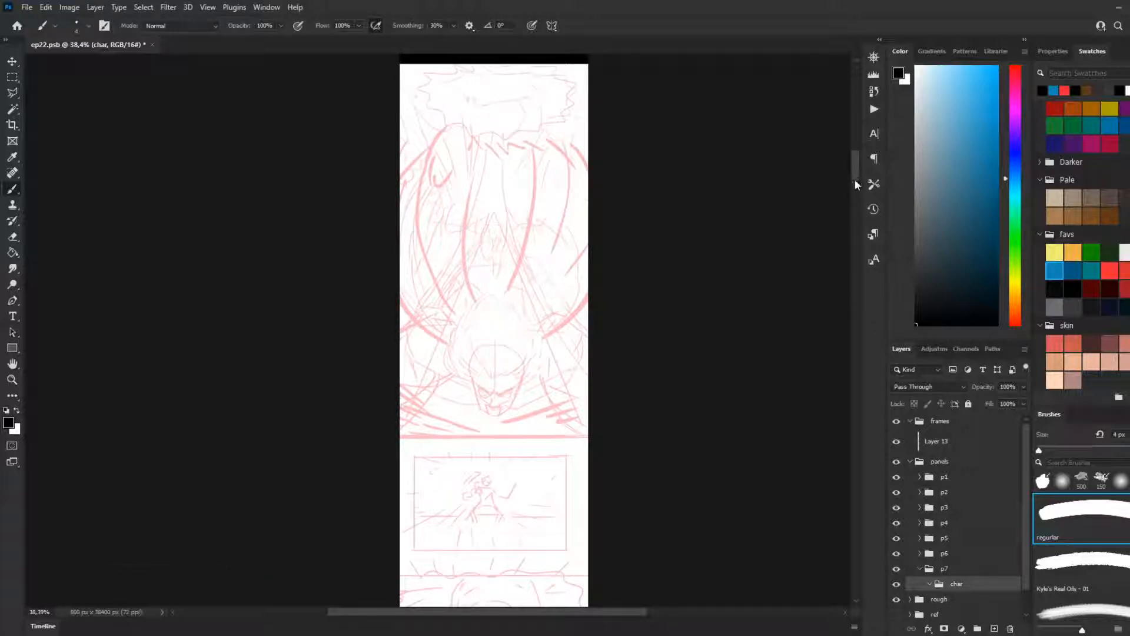
# Step: Examine the rough sketch of panel 7, from the speech bubble down to the character's head and shoulders
pyautogui.scroll(5, 855, 172)
pyautogui.scroll(1, 471, 303)
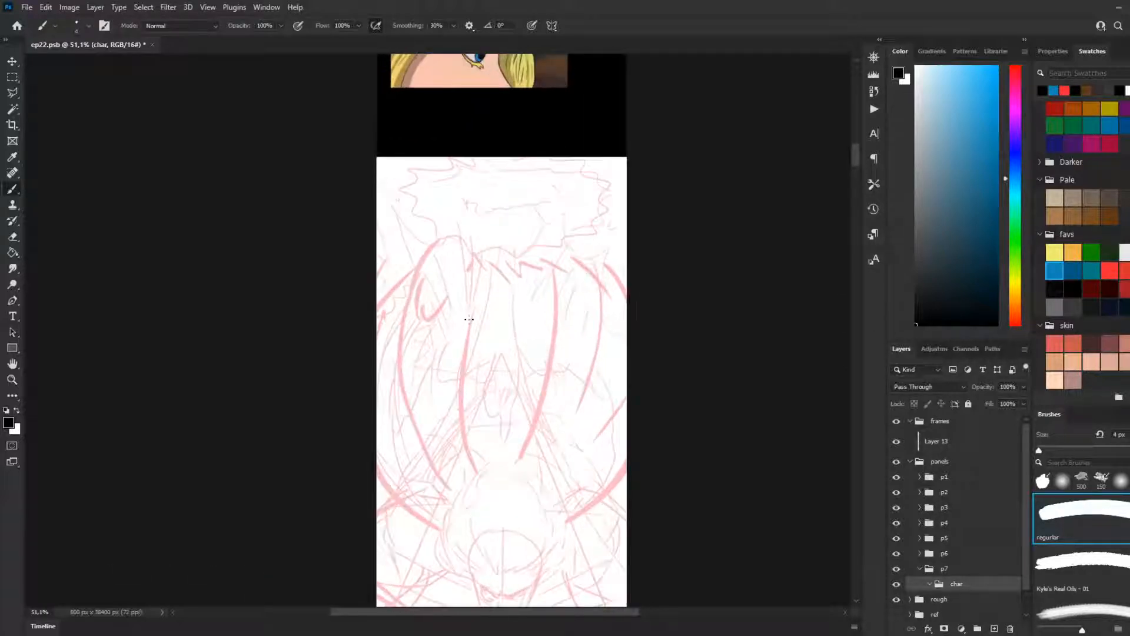
pyautogui.scroll(-3, 467, 318)
pyautogui.scroll(-1, 464, 308)
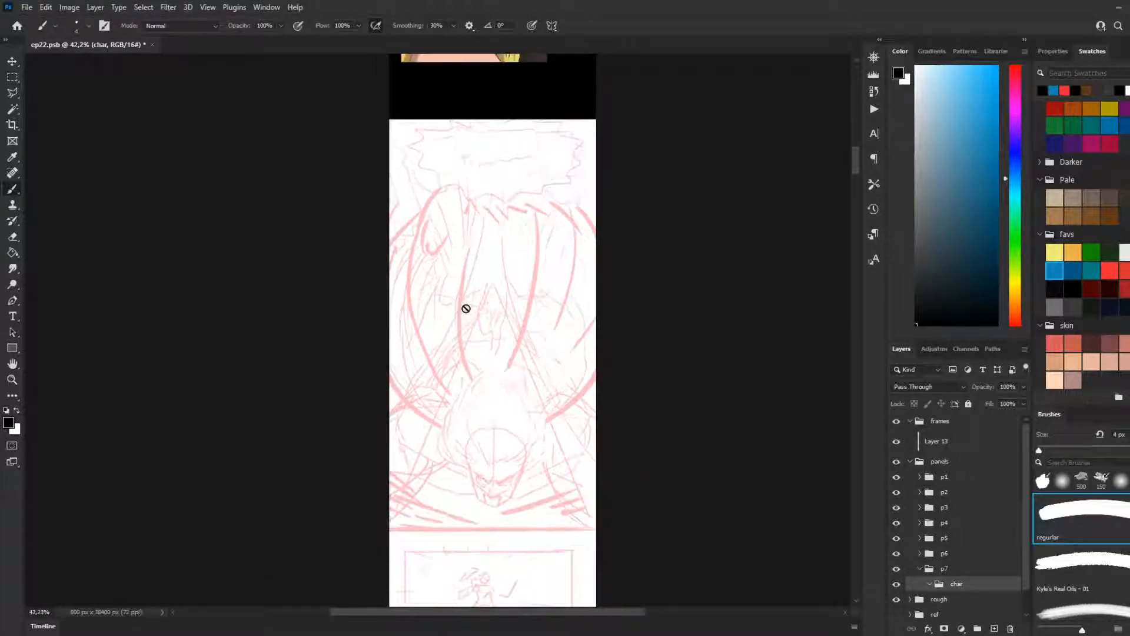
pyautogui.scroll(2, 474, 347)
pyautogui.scroll(-1, 481, 354)
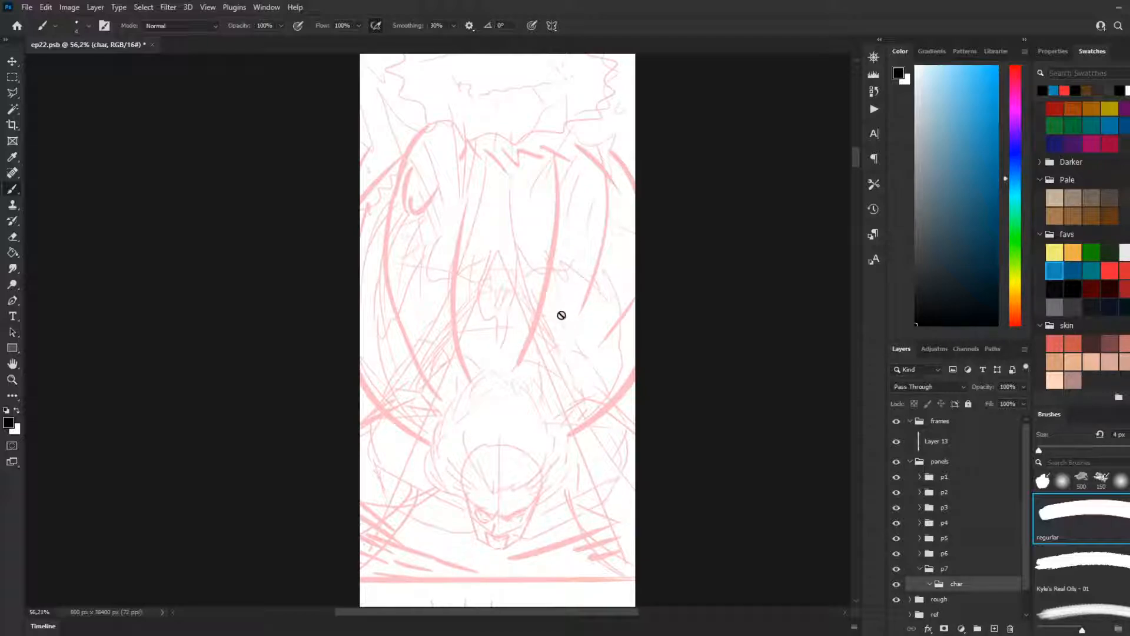
pyautogui.scroll(-1, 562, 327)
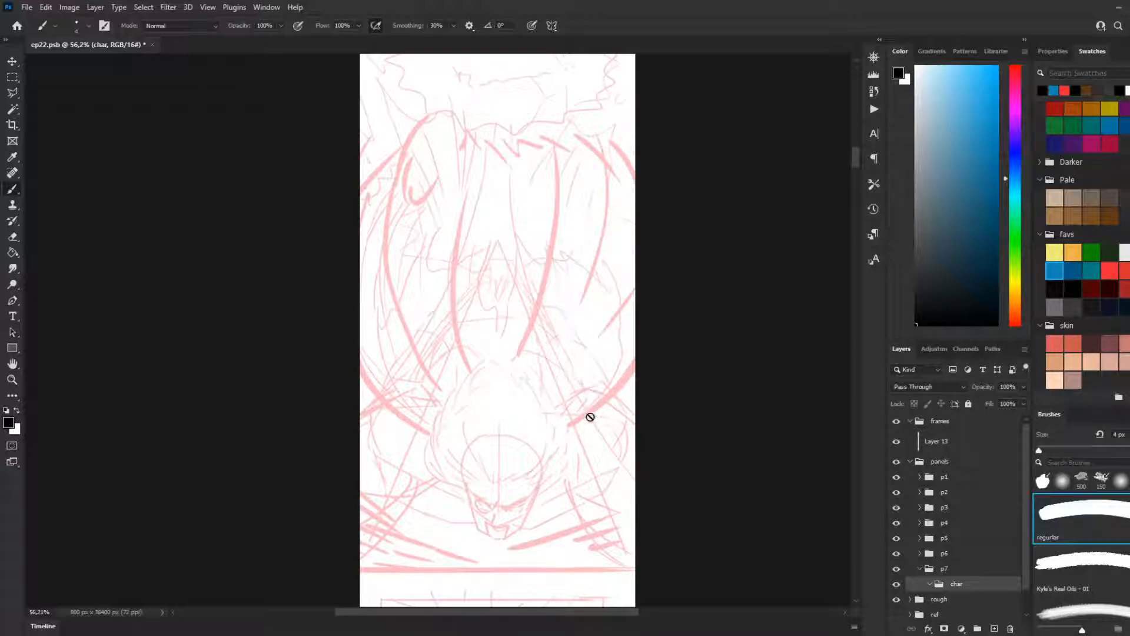
pyautogui.scroll(1, 472, 462)
pyautogui.scroll(1, 682, 489)
pyautogui.scroll(-1, 937, 513)
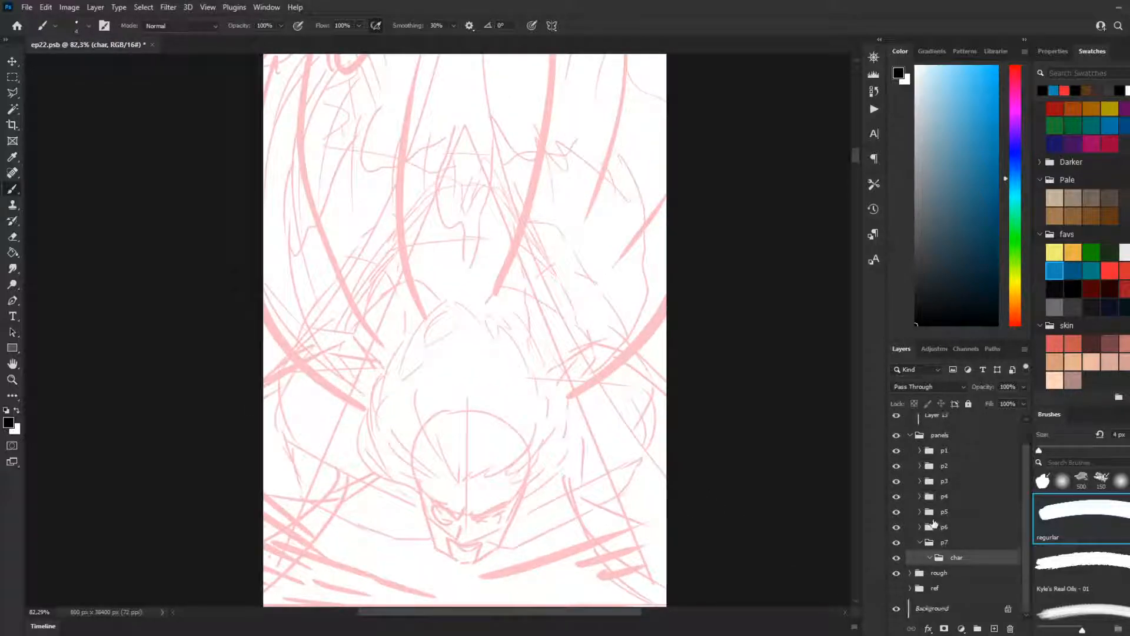
# Step: Create a new layer inside the char group of p7 and name it lines
pyautogui.click(922, 588)
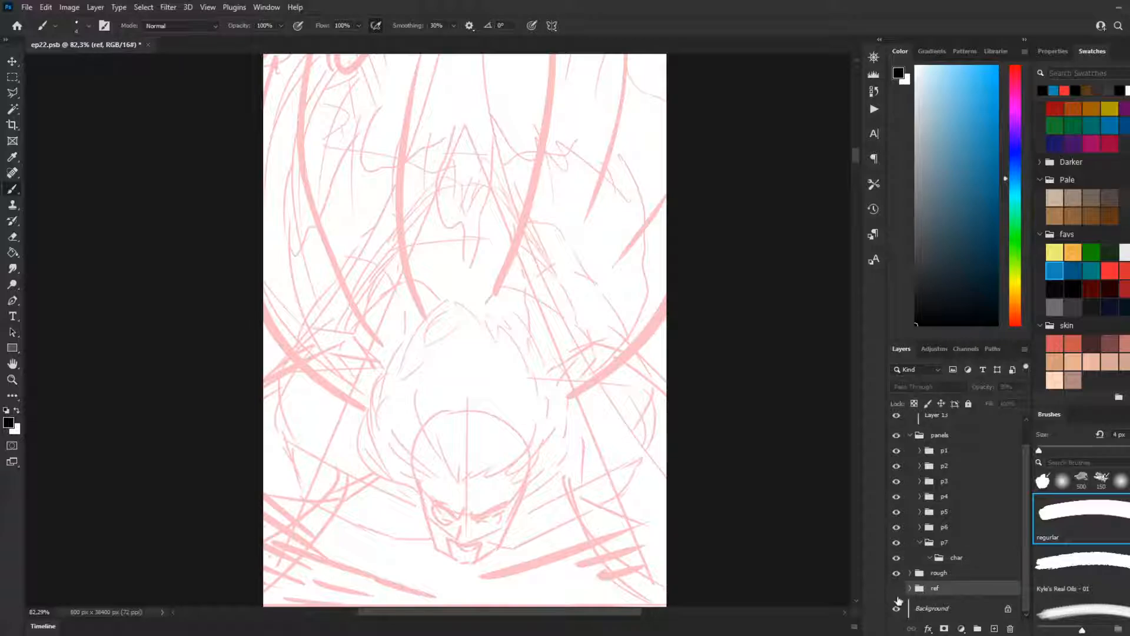
pyautogui.click(946, 560)
pyautogui.click(994, 629)
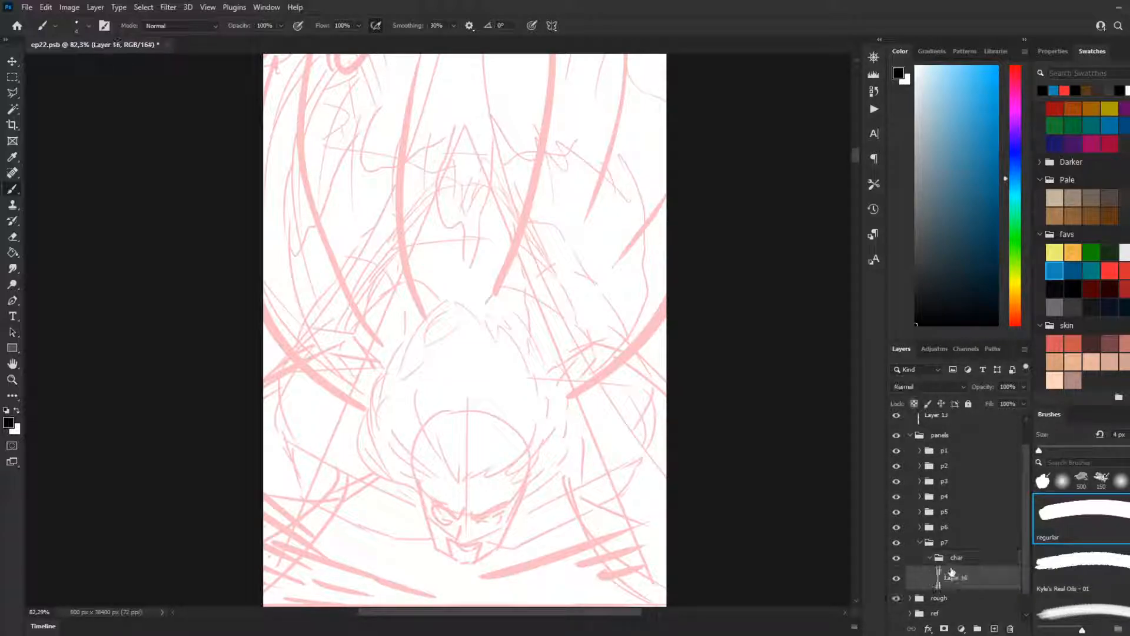
pyautogui.doubleClick(952, 579)
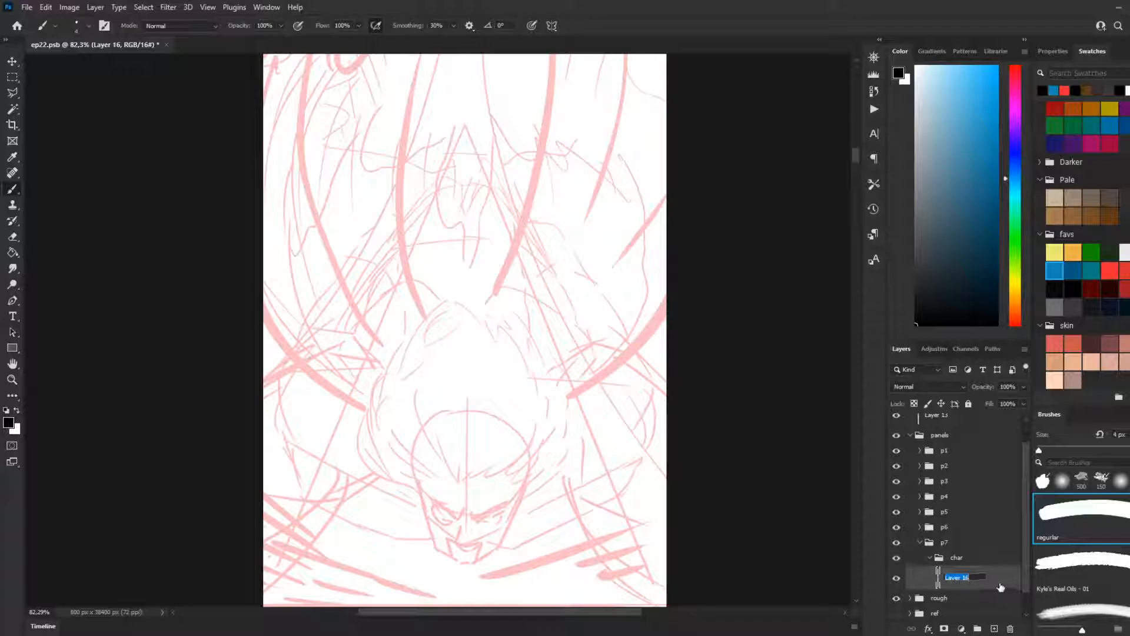
pyautogui.write('lines')
pyautogui.press('Return')
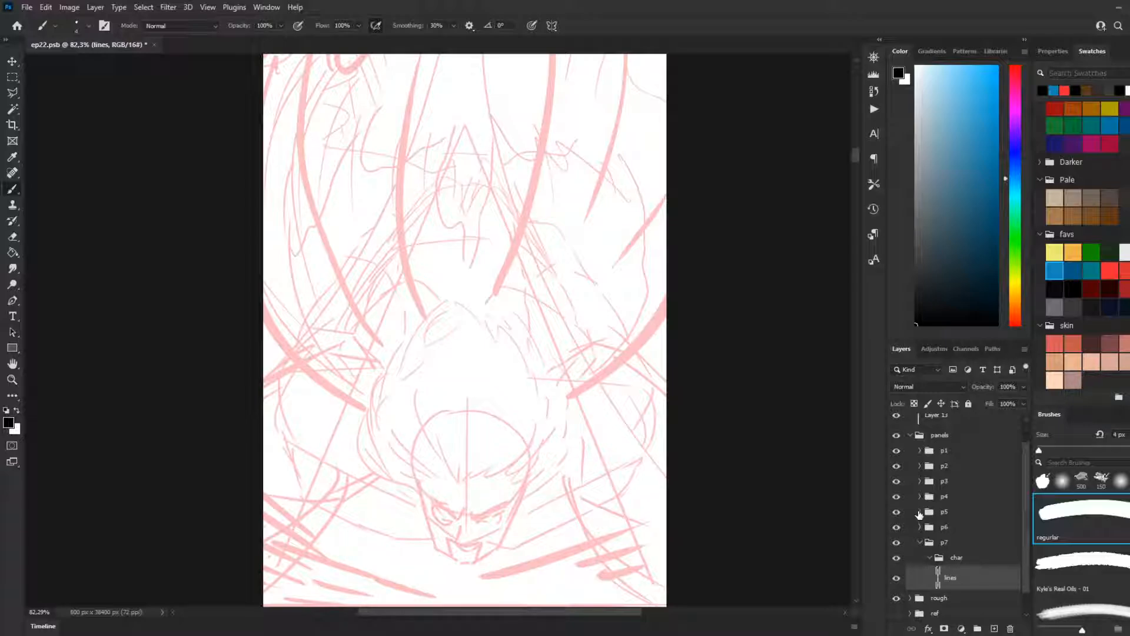
# Step: Turn on vertical paint symmetry and align its axis with the centre line of the sketched face
pyautogui.scroll(-3, 494, 412)
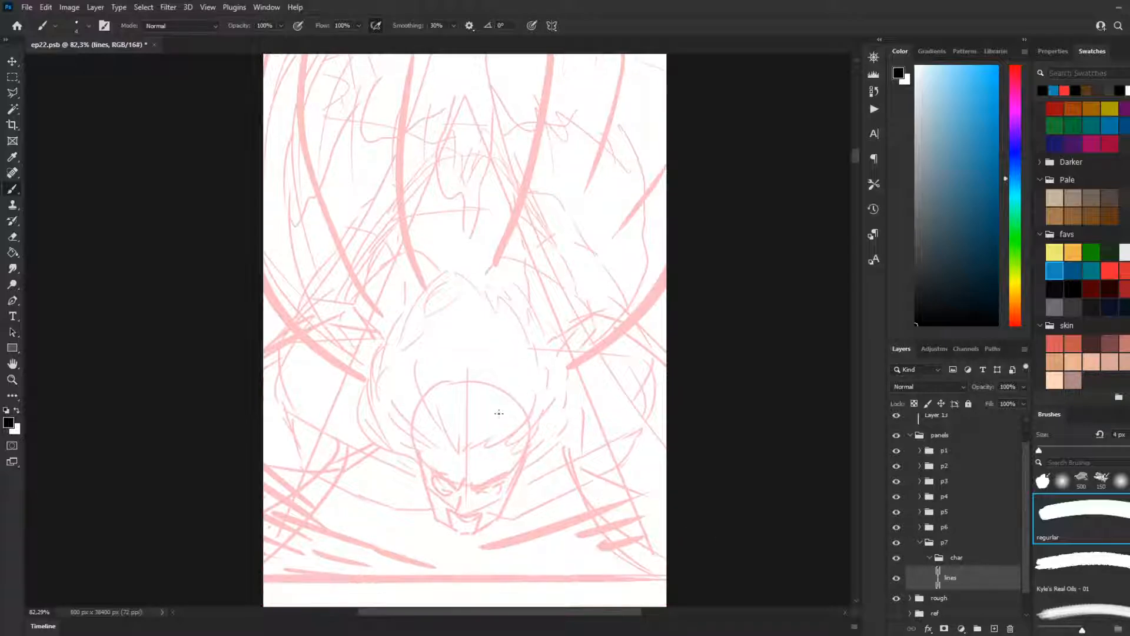
pyautogui.scroll(2, 458, 477)
pyautogui.scroll(4, 457, 477)
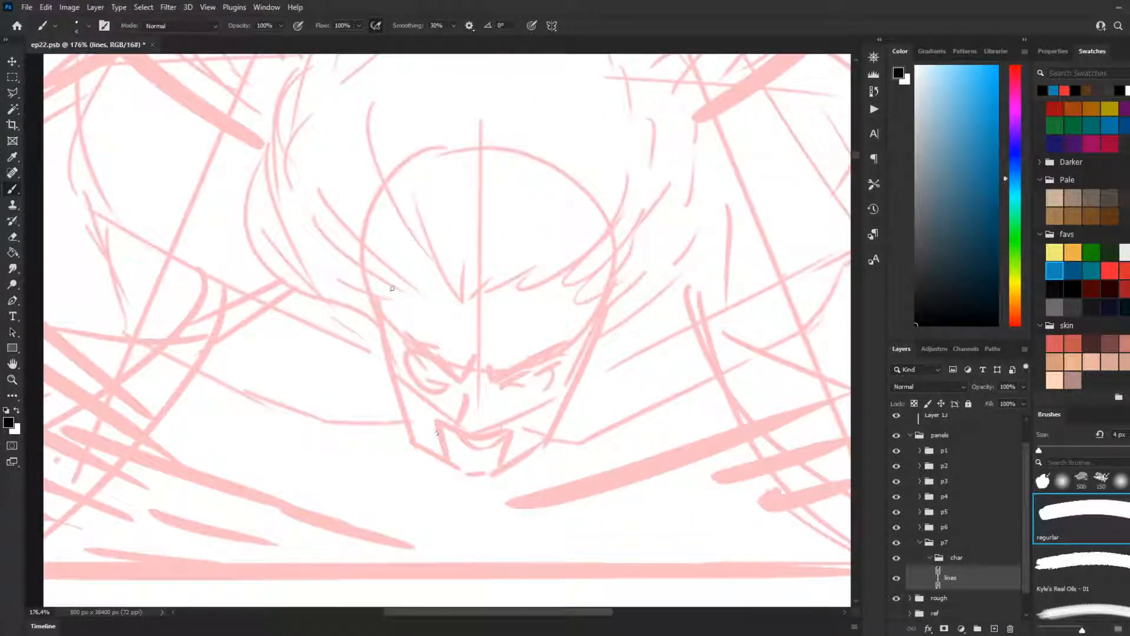
pyautogui.moveTo(382, 324)
pyautogui.mouseDown()
pyautogui.moveTo(370, 377)
pyautogui.moveTo(389, 415)
pyautogui.mouseUp()
pyautogui.hotkey('ctrl', 'z')
pyautogui.click(547, 26)
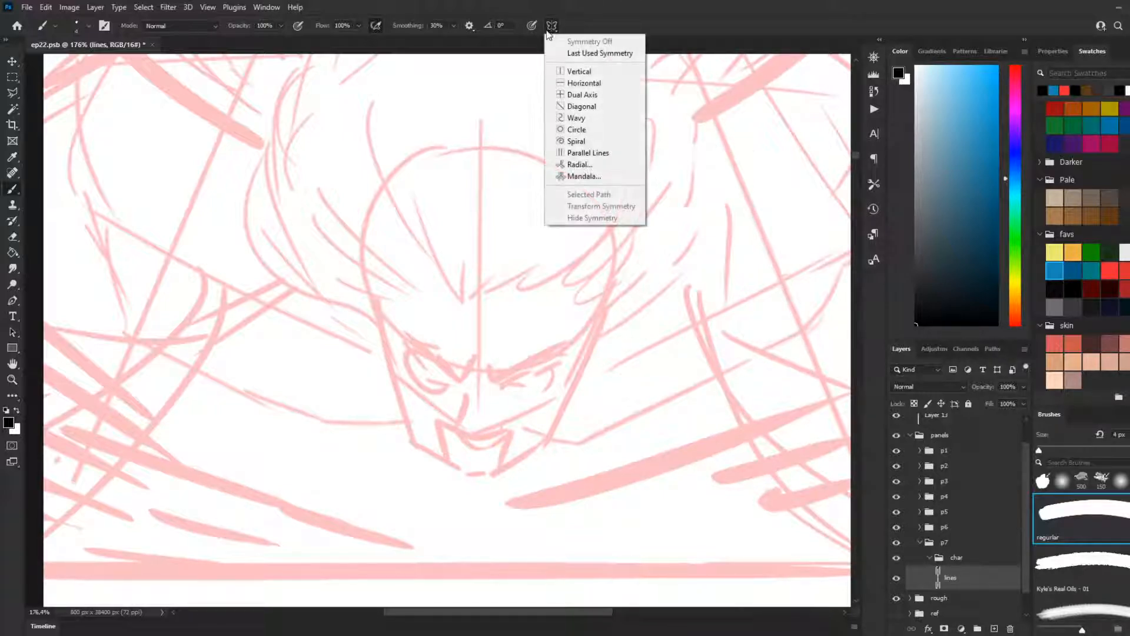
pyautogui.click(559, 70)
pyautogui.moveTo(477, 207); pyautogui.dragTo(481, 211)
pyautogui.press('Return')
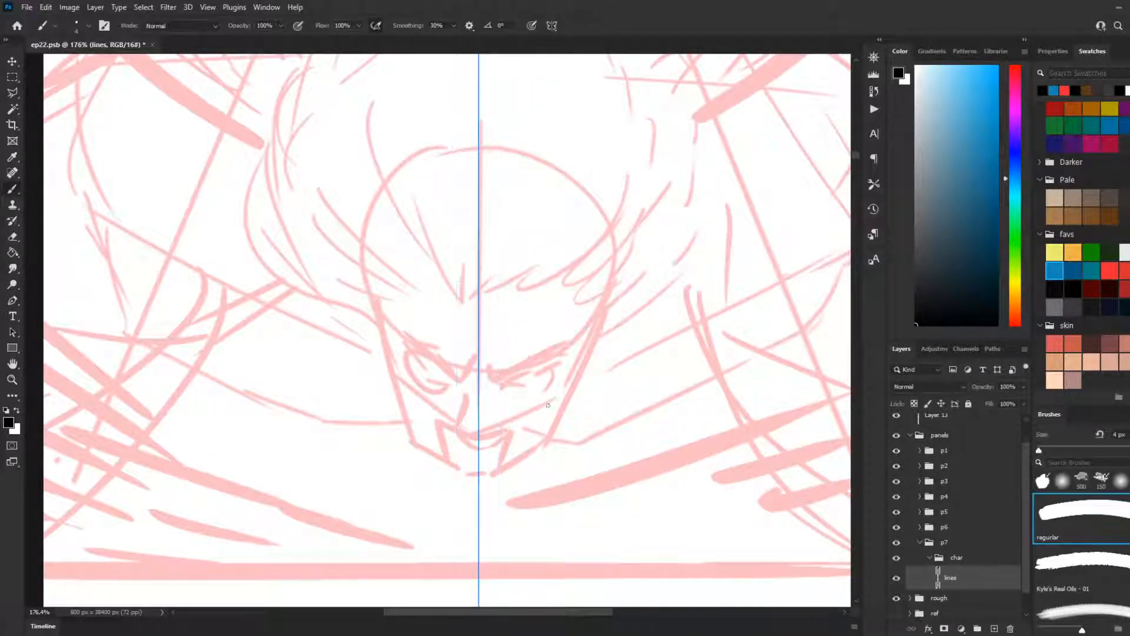
# Step: Try mirrored black strokes down the sides of the sketched face from the temples, undoing each attempt
pyautogui.scroll(-2, 478, 452)
pyautogui.scroll(2, 478, 451)
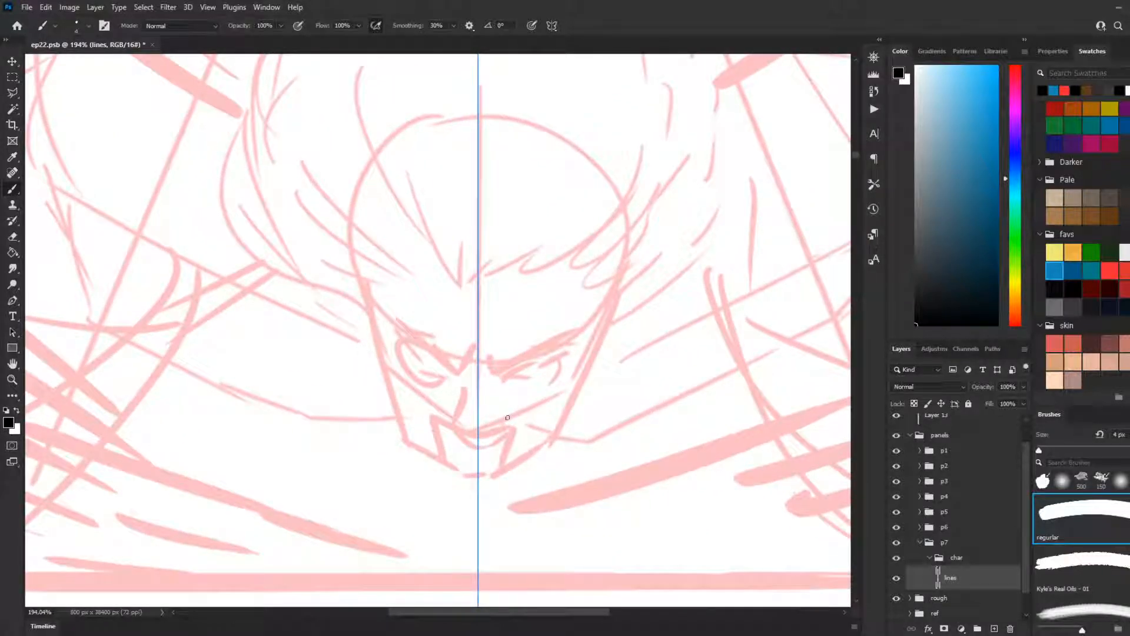
pyautogui.moveTo(376, 296); pyautogui.dragTo(366, 360)
pyautogui.hotkey('ctrl', 'z')
pyautogui.moveTo(374, 296); pyautogui.dragTo(361, 360)
pyautogui.hotkey('ctrl', 'z')
pyautogui.moveTo(375, 297); pyautogui.dragTo(366, 355)
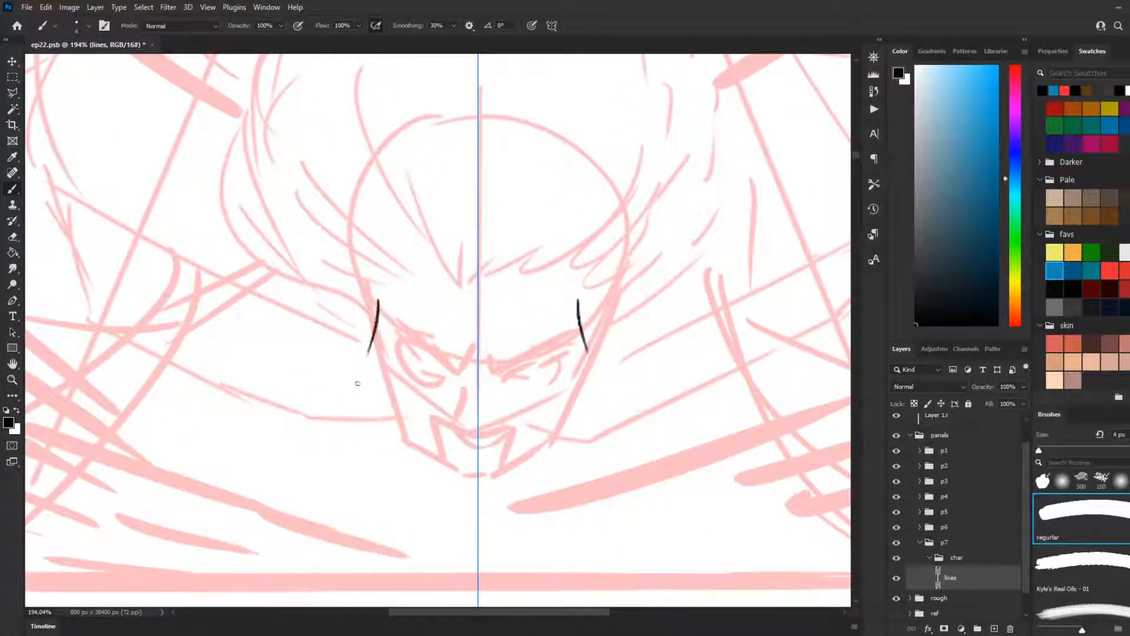
pyautogui.hotkey('ctrl', 'z')
pyautogui.moveTo(376, 291)
pyautogui.mouseDown()
pyautogui.moveTo(367, 348)
pyautogui.moveTo(385, 388)
pyautogui.mouseUp()
pyautogui.hotkey('ctrl', 'z')
pyautogui.hotkey('ctrl', 'z')
pyautogui.moveTo(377, 299); pyautogui.dragTo(383, 391)
pyautogui.hotkey('ctrl', 'z')
pyautogui.moveTo(376, 302); pyautogui.dragTo(371, 378)
# Step: Line the mirrored sides of the face from the temples past the cheekbones, continuing along the jaw to the chin
pyautogui.hotkey('ctrl', 'z')
pyautogui.moveTo(377, 306)
pyautogui.mouseDown()
pyautogui.moveTo(374, 371)
pyautogui.moveTo(392, 407)
pyautogui.moveTo(419, 415)
pyautogui.mouseUp()
pyautogui.hotkey('ctrl', 'z')
pyautogui.hotkey('ctrl', 'z')
pyautogui.hotkey('ctrl', 'z')
pyautogui.moveTo(378, 379)
pyautogui.mouseDown()
pyautogui.moveTo(415, 421)
pyautogui.moveTo(403, 421)
pyautogui.moveTo(412, 455)
pyautogui.mouseUp()
pyautogui.hotkey('ctrl', 'z')
pyautogui.moveTo(394, 406)
pyautogui.mouseDown()
pyautogui.moveTo(421, 467)
pyautogui.moveTo(482, 484)
pyautogui.mouseUp()
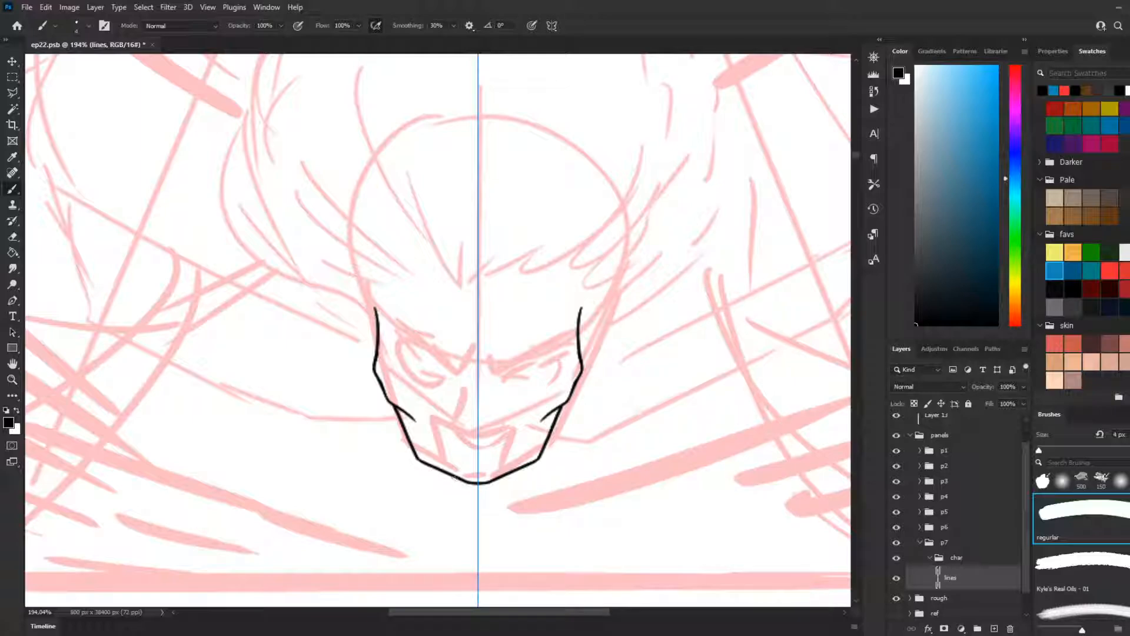
# Step: Undo the jaw line and try new mirrored strokes from below the cheekbones towards the chin
pyautogui.hotkey('ctrl', 'z')
pyautogui.hotkey('ctrl', 'z')
pyautogui.hotkey('ctrl', 'z')
pyautogui.moveTo(398, 409); pyautogui.dragTo(410, 451)
pyautogui.hotkey('ctrl', 'z')
pyautogui.moveTo(399, 408)
pyautogui.mouseDown()
pyautogui.moveTo(420, 459)
pyautogui.moveTo(467, 480)
pyautogui.mouseUp()
pyautogui.hotkey('ctrl', 'z')
# Step: Redraw the mirrored jaw with angular corners below the cheeks and straight lines meeting at a narrow chin
pyautogui.hotkey('ctrl', 'z')
pyautogui.hotkey('ctrl', 'z')
pyautogui.hotkey('ctrl', 'z')
pyautogui.hotkey('ctrl', 'z')
pyautogui.hotkey('ctrl', 'z')
pyautogui.moveTo(415, 453); pyautogui.dragTo(461, 483)
pyautogui.hotkey('ctrl', 'z')
pyautogui.hotkey('ctrl', 'z')
pyautogui.hotkey('ctrl', 'z')
pyautogui.moveTo(399, 411)
pyautogui.mouseDown()
pyautogui.moveTo(412, 454)
pyautogui.moveTo(425, 467)
pyautogui.moveTo(405, 427)
pyautogui.moveTo(419, 457)
pyautogui.moveTo(465, 479)
pyautogui.mouseUp()
pyautogui.hotkey('ctrl', 'z')
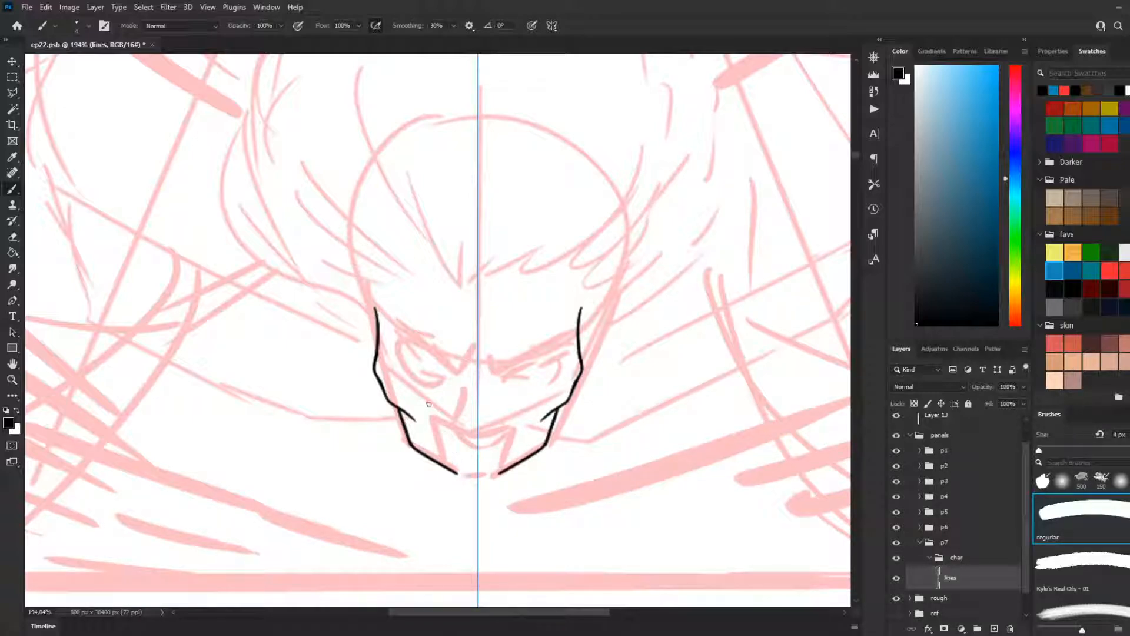
pyautogui.hotkey('ctrl', 'z')
pyautogui.moveTo(411, 446); pyautogui.dragTo(478, 484)
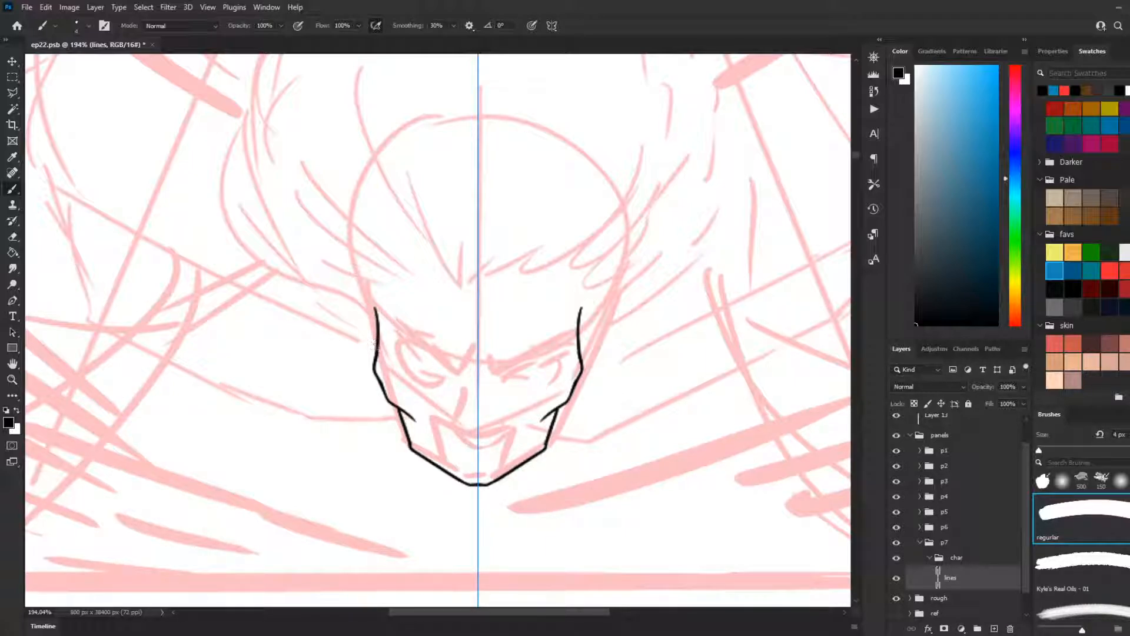
# Step: Try mirrored strokes rising from the temples and along the forehead hairline, undoing each attempt
pyautogui.moveTo(377, 352); pyautogui.dragTo(359, 302)
pyautogui.hotkey('ctrl', 'z')
pyautogui.moveTo(375, 357)
pyautogui.mouseDown()
pyautogui.moveTo(368, 304)
pyautogui.moveTo(382, 285)
pyautogui.mouseUp()
pyautogui.hotkey('ctrl', 'z')
pyautogui.moveTo(474, 291)
pyautogui.mouseDown()
pyautogui.moveTo(446, 265)
pyautogui.moveTo(458, 282)
pyautogui.moveTo(444, 289)
pyautogui.moveTo(400, 263)
pyautogui.mouseUp()
pyautogui.hotkey('ctrl', 'z')
# Step: Line the mirrored wavy hairline from a centre peak to the temples, with short hair strands sweeping outward
pyautogui.hotkey('ctrl', 'z')
pyautogui.hotkey('ctrl', 'z')
pyautogui.moveTo(465, 287)
pyautogui.mouseDown()
pyautogui.moveTo(430, 284)
pyautogui.moveTo(384, 239)
pyautogui.mouseUp()
pyautogui.moveTo(429, 283); pyautogui.dragTo(361, 272)
pyautogui.hotkey('ctrl', 'z')
pyautogui.moveTo(427, 284)
pyautogui.mouseDown()
pyautogui.moveTo(391, 291)
pyautogui.moveTo(360, 266)
pyautogui.moveTo(417, 280)
pyautogui.moveTo(397, 291)
pyautogui.moveTo(360, 268)
pyautogui.mouseUp()
pyautogui.hotkey('ctrl', 'z')
pyautogui.hotkey('ctrl', 'z')
pyautogui.moveTo(427, 284)
pyautogui.mouseDown()
pyautogui.moveTo(385, 288)
pyautogui.moveTo(368, 270)
pyautogui.mouseUp()
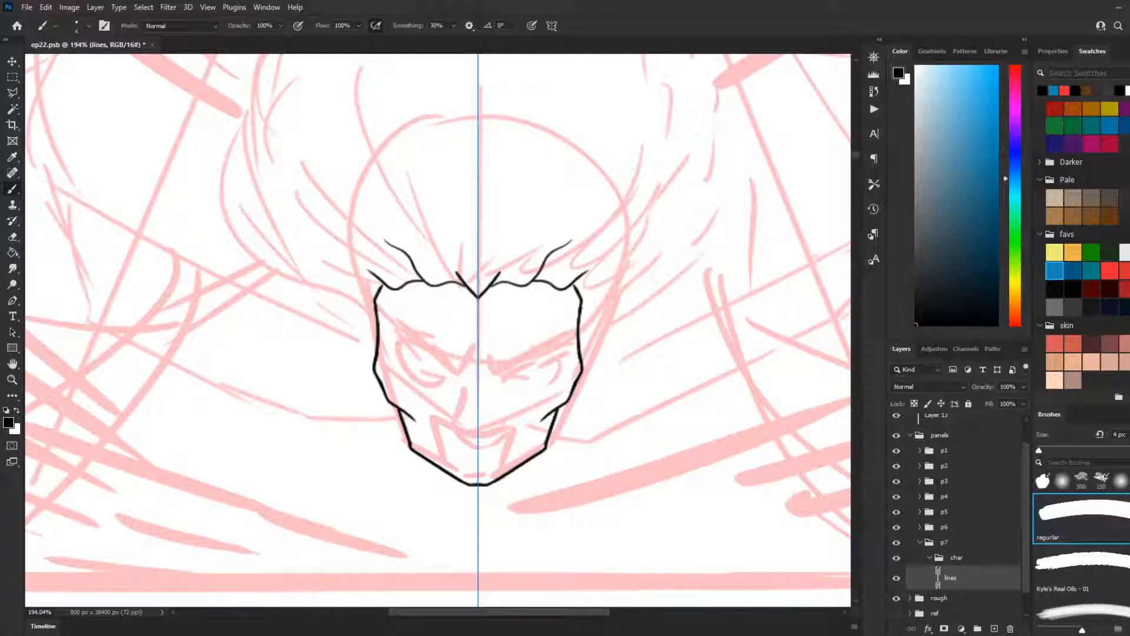
# Step: Clear the wavy hairline and line mirrored narrow ears beside the temples, retrying strokes down the side of the face
pyautogui.scroll(-8, 642, 314)
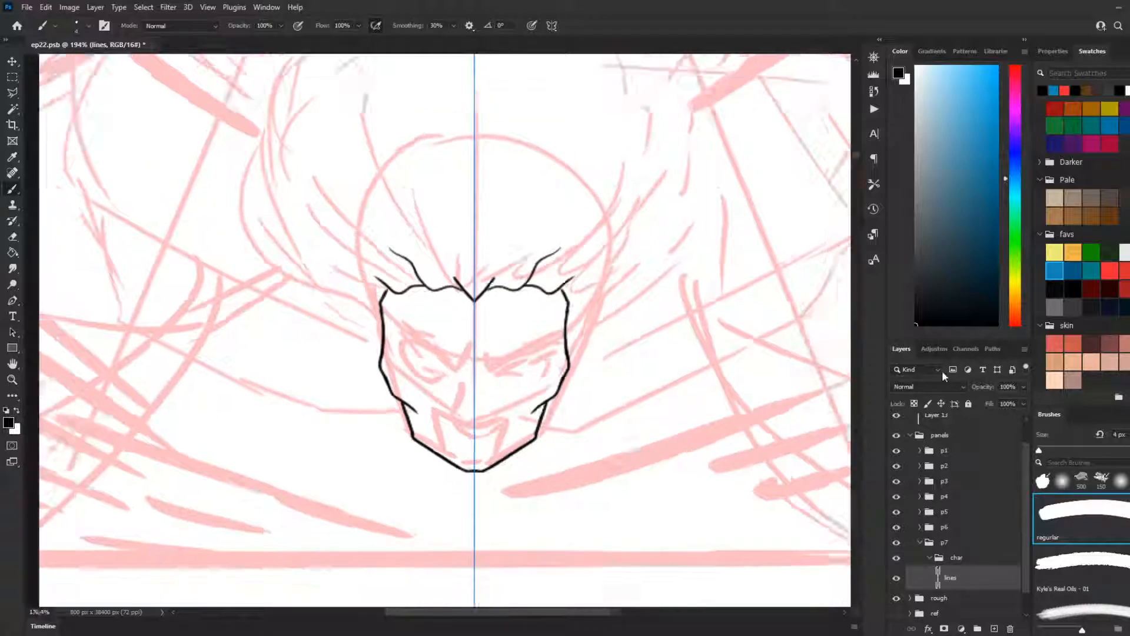
pyautogui.scroll(2, 667, 340)
pyautogui.scroll(2, 606, 402)
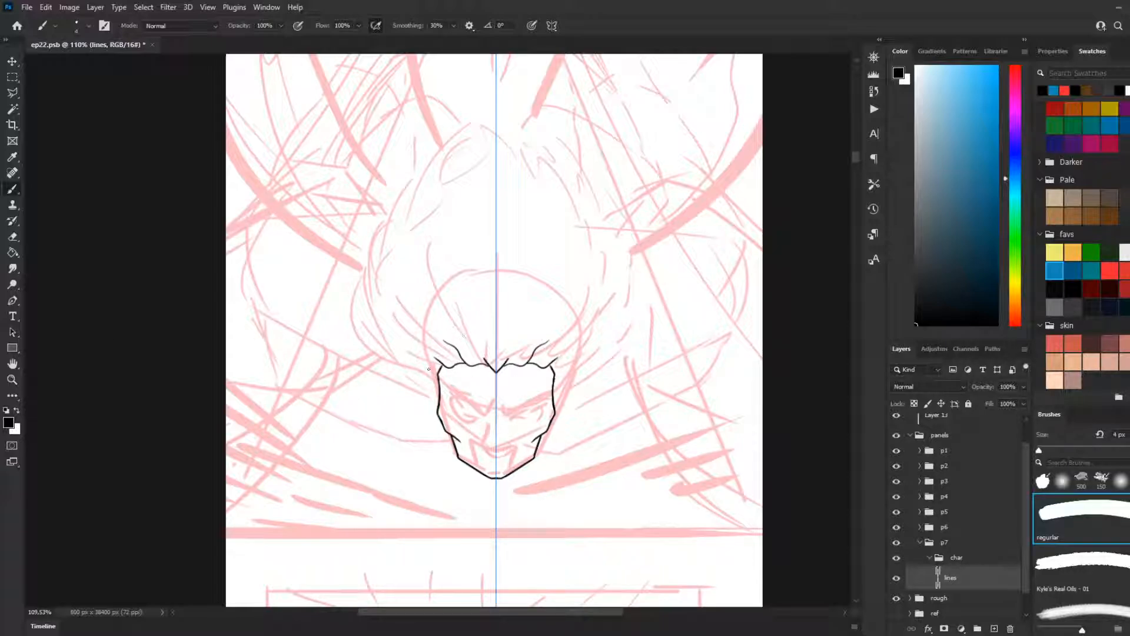
pyautogui.moveTo(439, 402); pyautogui.dragTo(427, 380)
pyautogui.hotkey('ctrl', 'z')
pyautogui.hotkey('ctrl', 'z')
pyautogui.hotkey('ctrl', 'z')
pyautogui.moveTo(438, 379); pyautogui.dragTo(440, 432)
pyautogui.hotkey('ctrl', 'z')
pyautogui.moveTo(430, 387); pyautogui.dragTo(443, 431)
pyautogui.hotkey('ctrl', 'z')
pyautogui.hotkey('ctrl', 'z')
# Step: Try mirrored hair strokes sweeping outward and upward from the ears along the sketch, undoing each attempt
pyautogui.moveTo(431, 387)
pyautogui.mouseDown()
pyautogui.moveTo(437, 407)
pyautogui.moveTo(413, 372)
pyautogui.moveTo(351, 331)
pyautogui.mouseUp()
pyautogui.hotkey('ctrl', 'z')
pyautogui.moveTo(432, 384); pyautogui.dragTo(349, 349)
pyautogui.hotkey('ctrl', 'z')
pyautogui.moveTo(427, 382)
pyautogui.mouseDown()
pyautogui.moveTo(380, 366)
pyautogui.moveTo(344, 289)
pyautogui.mouseUp()
pyautogui.hotkey('ctrl', 'z')
pyautogui.moveTo(432, 385)
pyautogui.mouseDown()
pyautogui.moveTo(376, 352)
pyautogui.moveTo(353, 286)
pyautogui.mouseUp()
pyautogui.hotkey('ctrl', 'z')
pyautogui.moveTo(431, 384); pyautogui.dragTo(372, 341)
pyautogui.hotkey('ctrl', 'z')
pyautogui.moveTo(431, 386); pyautogui.dragTo(372, 332)
pyautogui.hotkey('ctrl', 'z')
pyautogui.moveTo(432, 385)
pyautogui.mouseDown()
pyautogui.moveTo(391, 365)
pyautogui.moveTo(339, 294)
pyautogui.mouseUp()
pyautogui.hotkey('ctrl', 'z')
pyautogui.moveTo(432, 386); pyautogui.dragTo(372, 289)
pyautogui.hotkey('ctrl', 'z')
# Step: Redraw the mirrored hairline with a small centre peak, strands swept up and outward, and lines meeting the temples
pyautogui.moveTo(462, 339)
pyautogui.mouseDown()
pyautogui.moveTo(476, 363)
pyautogui.moveTo(443, 348)
pyautogui.mouseUp()
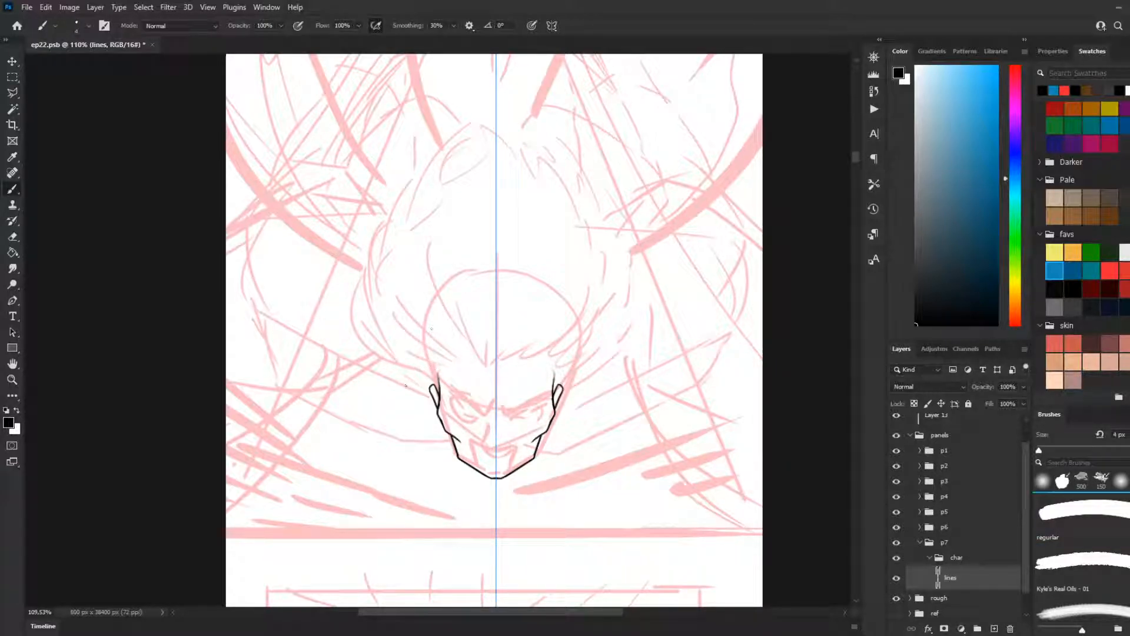
pyautogui.moveTo(441, 390)
pyautogui.mouseDown()
pyautogui.moveTo(447, 357)
pyautogui.moveTo(494, 363)
pyautogui.moveTo(465, 369)
pyautogui.moveTo(456, 334)
pyautogui.moveTo(500, 371)
pyautogui.moveTo(486, 370)
pyautogui.mouseUp()
pyautogui.hotkey('ctrl', 'z')
pyautogui.hotkey('ctrl', 'z')
pyautogui.hotkey('ctrl', 'z')
pyautogui.hotkey('ctrl', 'z')
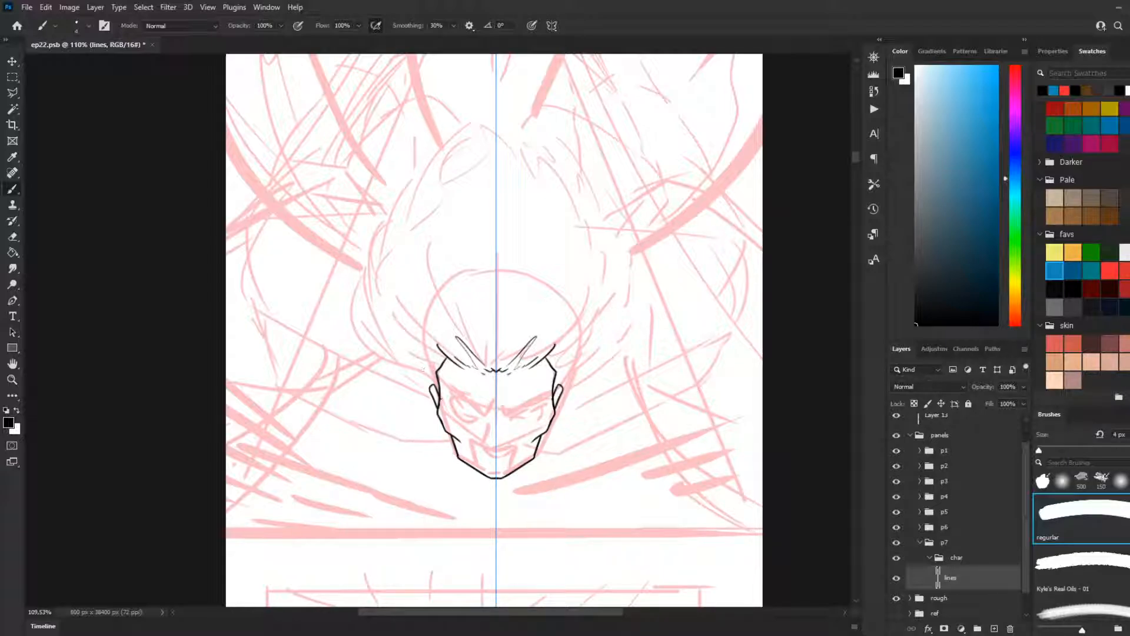
# Step: Try mirrored curves from behind the ears up around the hair's widest part, undoing and repeating the stroke
pyautogui.moveTo(434, 403); pyautogui.dragTo(361, 341)
pyautogui.hotkey('ctrl', 'z')
pyautogui.moveTo(428, 389); pyautogui.dragTo(360, 278)
pyautogui.hotkey('ctrl', 'z')
pyautogui.moveTo(434, 395); pyautogui.dragTo(365, 270)
pyautogui.hotkey('ctrl', 'z')
pyautogui.moveTo(435, 403); pyautogui.dragTo(386, 318)
pyautogui.hotkey('ctrl', 'z')
pyautogui.moveTo(434, 398)
pyautogui.mouseDown()
pyautogui.moveTo(404, 377)
pyautogui.moveTo(366, 277)
pyautogui.mouseUp()
pyautogui.hotkey('ctrl', 'z')
pyautogui.moveTo(434, 398)
pyautogui.mouseDown()
pyautogui.moveTo(371, 333)
pyautogui.moveTo(364, 272)
pyautogui.mouseUp()
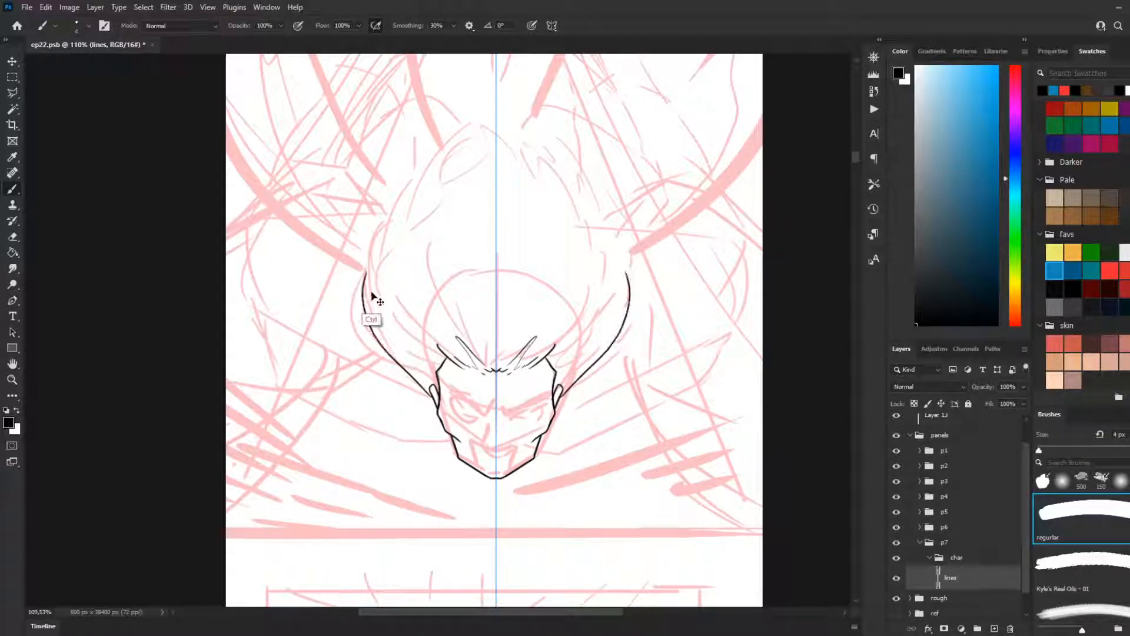
# Step: Retry the hair's mirrored side curves with a longer sweep from the ears and a bulge at the upper sides
pyautogui.hotkey('ctrl', 'z')
pyautogui.moveTo(434, 398)
pyautogui.mouseDown()
pyautogui.moveTo(373, 340)
pyautogui.moveTo(382, 237)
pyautogui.moveTo(373, 274)
pyautogui.mouseUp()
pyautogui.hotkey('ctrl', 'z')
pyautogui.moveTo(379, 233); pyautogui.dragTo(372, 288)
pyautogui.hotkey('ctrl', 'z')
pyautogui.hotkey('ctrl', 'z')
pyautogui.moveTo(434, 394)
pyautogui.mouseDown()
pyautogui.moveTo(386, 212)
pyautogui.moveTo(439, 159)
pyautogui.moveTo(416, 161)
pyautogui.moveTo(403, 224)
pyautogui.moveTo(393, 215)
pyautogui.moveTo(422, 166)
pyautogui.mouseUp()
pyautogui.hotkey('ctrl', 'z')
pyautogui.moveTo(369, 246)
pyautogui.mouseDown()
pyautogui.moveTo(440, 106)
pyautogui.moveTo(420, 167)
pyautogui.mouseUp()
pyautogui.hotkey('ctrl', 'z')
# Step: Try closing the hair outline with small pointed tufts stepping up to the crown on both sides
pyautogui.moveTo(429, 128); pyautogui.dragTo(420, 167)
pyautogui.hotkey('ctrl', 'z')
pyautogui.moveTo(430, 128); pyautogui.dragTo(426, 176)
pyautogui.hotkey('ctrl', 'z')
pyautogui.moveTo(429, 132)
pyautogui.mouseDown()
pyautogui.moveTo(425, 169)
pyautogui.moveTo(463, 98)
pyautogui.moveTo(459, 138)
pyautogui.mouseUp()
pyautogui.hotkey('ctrl', 'z')
pyautogui.hotkey('ctrl', 'z')
pyautogui.moveTo(463, 98)
pyautogui.mouseDown()
pyautogui.moveTo(460, 129)
pyautogui.moveTo(481, 85)
pyautogui.moveTo(479, 108)
pyautogui.mouseUp()
pyautogui.hotkey('ctrl', 'z')
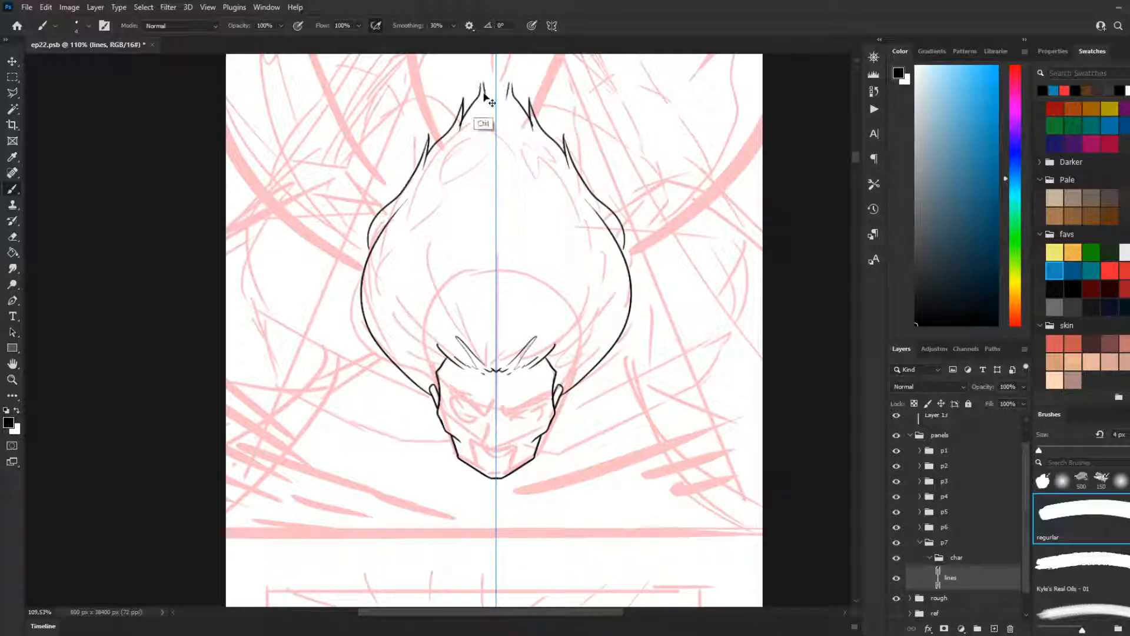
pyautogui.moveTo(481, 84); pyautogui.dragTo(480, 106)
pyautogui.hotkey('ctrl', 'z')
pyautogui.hotkey('ctrl', 'z')
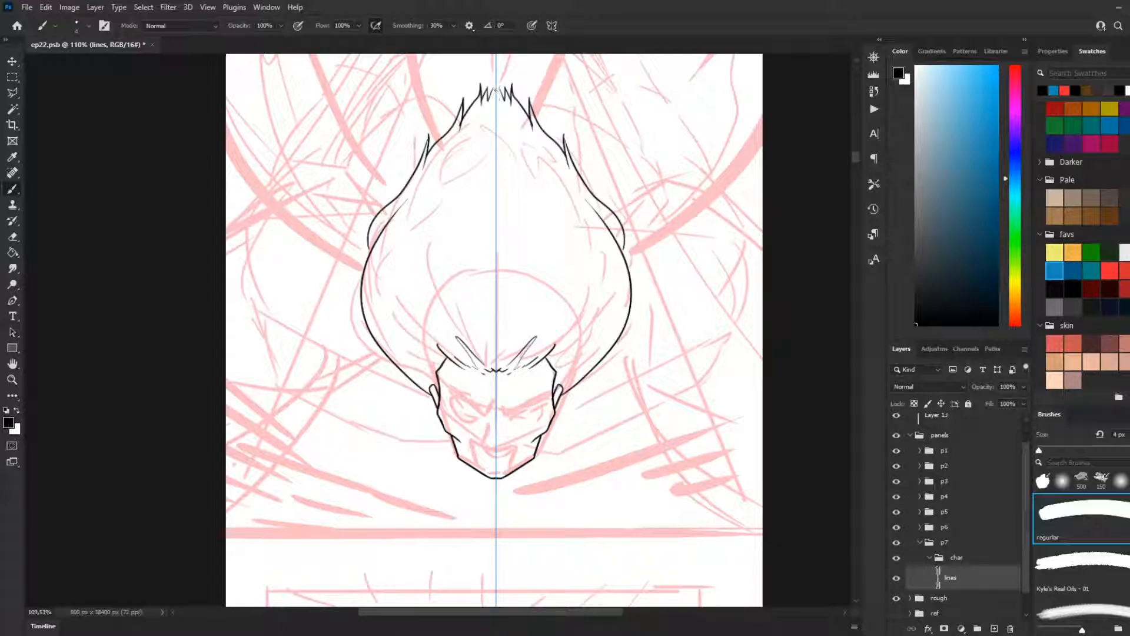
# Step: Undo the whole outer hair outline back to the ears and hairline
pyautogui.hotkey('ctrl', 'z')
pyautogui.hotkey('ctrl', 'z')
pyautogui.hotkey('ctrl', 'z')
pyautogui.hotkey('ctrl', 'z')
pyautogui.hotkey('ctrl', 'z')
pyautogui.hotkey('ctrl', 'z')
pyautogui.hotkey('ctrl', 'z')
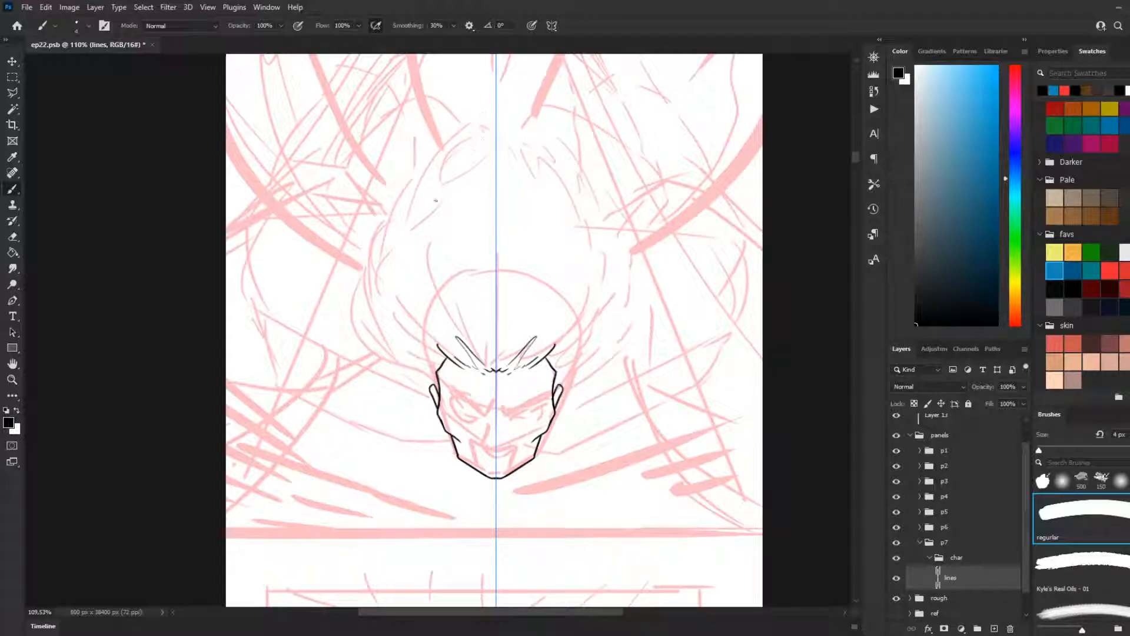
# Step: Redraw the mirrored lower hair outline curving out from the ears and up around the widest part of the sketch
pyautogui.moveTo(439, 377); pyautogui.dragTo(371, 351)
pyautogui.hotkey('ctrl', 'z')
pyautogui.moveTo(430, 390); pyautogui.dragTo(372, 318)
pyautogui.hotkey('ctrl', 'z')
pyautogui.moveTo(431, 391); pyautogui.dragTo(358, 316)
pyautogui.hotkey('ctrl', 'z')
pyautogui.moveTo(431, 392)
pyautogui.mouseDown()
pyautogui.moveTo(383, 348)
pyautogui.moveTo(368, 306)
pyautogui.mouseUp()
pyautogui.hotkey('ctrl', 'z')
pyautogui.moveTo(432, 392)
pyautogui.mouseDown()
pyautogui.moveTo(380, 249)
pyautogui.moveTo(385, 210)
pyautogui.moveTo(402, 201)
pyautogui.moveTo(406, 254)
pyautogui.mouseUp()
pyautogui.hotkey('ctrl', 'z')
# Step: Carry the mirrored hair outline upward with an inward bend and short upper curves, undoing the unwanted strokes
pyautogui.moveTo(403, 197); pyautogui.dragTo(396, 308)
pyautogui.hotkey('ctrl', 'z')
pyautogui.moveTo(403, 196)
pyautogui.mouseDown()
pyautogui.moveTo(392, 226)
pyautogui.moveTo(418, 297)
pyautogui.mouseUp()
pyautogui.hotkey('ctrl', 'z')
pyautogui.moveTo(404, 197); pyautogui.dragTo(410, 282)
pyautogui.hotkey('ctrl', 'z')
pyautogui.moveTo(403, 197); pyautogui.dragTo(417, 306)
pyautogui.hotkey('ctrl', 'z')
pyautogui.moveTo(405, 194); pyautogui.dragTo(407, 315)
pyautogui.hotkey('ctrl', 'z')
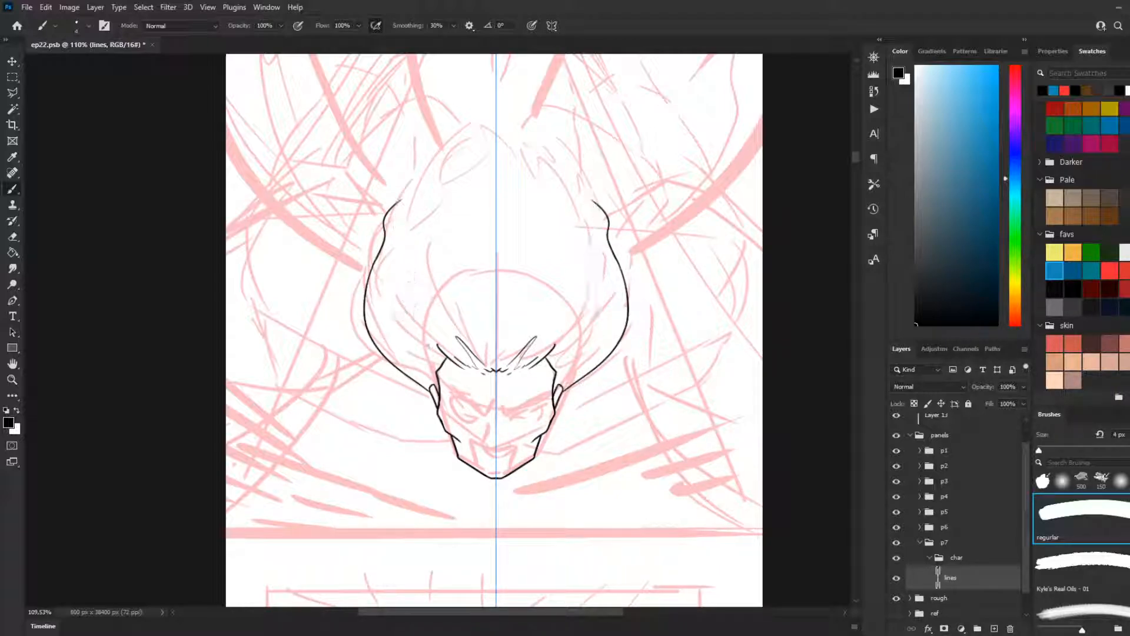
# Step: Add mirrored curved strands inside the hair, rising from the temples along both sides
pyautogui.moveTo(435, 359)
pyautogui.mouseDown()
pyautogui.moveTo(386, 288)
pyautogui.moveTo(408, 189)
pyautogui.mouseUp()
pyautogui.hotkey('ctrl', 'z')
pyautogui.moveTo(426, 361)
pyautogui.mouseDown()
pyautogui.moveTo(390, 287)
pyautogui.moveTo(396, 262)
pyautogui.moveTo(407, 330)
pyautogui.moveTo(403, 293)
pyautogui.mouseUp()
pyautogui.hotkey('ctrl', 'z')
pyautogui.hotkey('ctrl', 'z')
pyautogui.moveTo(430, 365); pyautogui.dragTo(379, 317)
pyautogui.moveTo(419, 372); pyautogui.dragTo(380, 297)
pyautogui.hotkey('ctrl', 'z')
pyautogui.moveTo(415, 365)
pyautogui.mouseDown()
pyautogui.moveTo(392, 340)
pyautogui.moveTo(407, 247)
pyautogui.mouseUp()
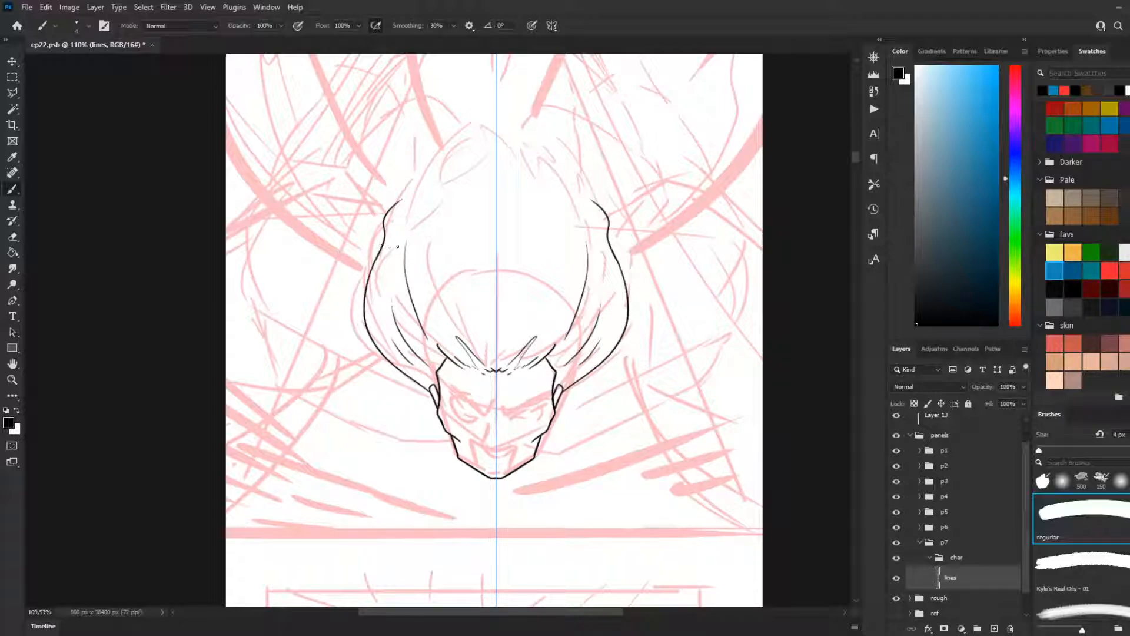
# Step: Add long mirrored strands rising from the forehead through the middle of the hair, with shorter ones beside them
pyautogui.moveTo(491, 351); pyautogui.dragTo(467, 274)
pyautogui.hotkey('ctrl', 'z')
pyautogui.moveTo(487, 351); pyautogui.dragTo(463, 217)
pyautogui.moveTo(454, 316); pyautogui.dragTo(446, 218)
pyautogui.moveTo(434, 271); pyautogui.dragTo(425, 218)
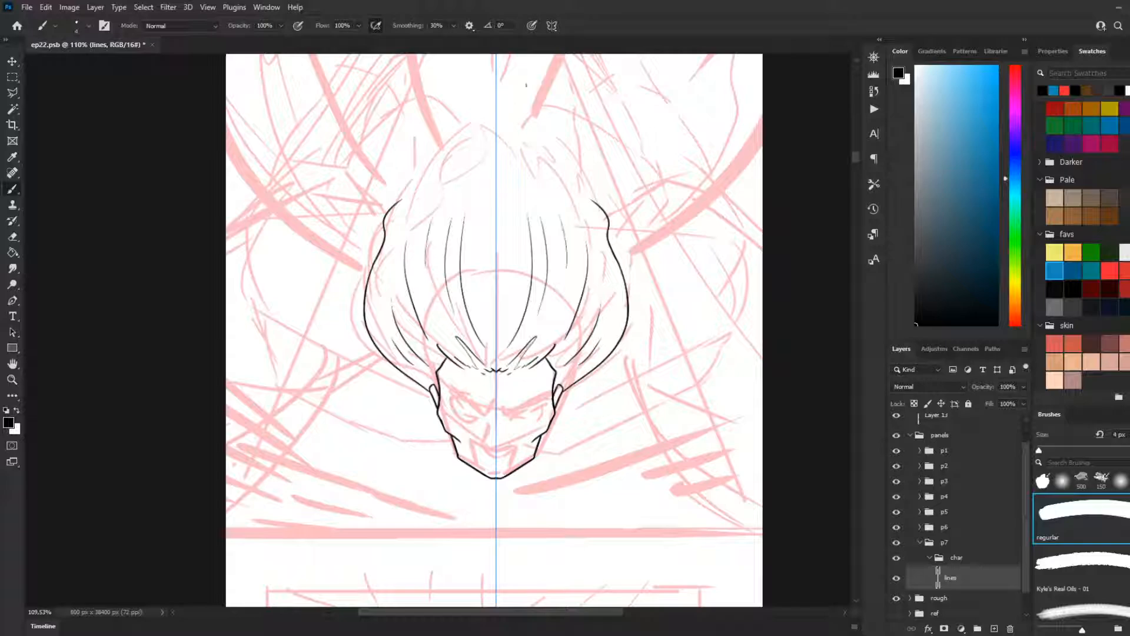
pyautogui.moveTo(478, 254); pyautogui.dragTo(486, 154)
# Step: Line mirrored flame-shaped tufts from the crown down to the upper sides of the hair
pyautogui.moveTo(477, 141)
pyautogui.mouseDown()
pyautogui.moveTo(481, 95)
pyautogui.moveTo(497, 91)
pyautogui.moveTo(463, 114)
pyautogui.moveTo(474, 88)
pyautogui.moveTo(433, 151)
pyautogui.moveTo(436, 118)
pyautogui.moveTo(409, 186)
pyautogui.moveTo(392, 147)
pyautogui.moveTo(371, 240)
pyautogui.mouseUp()
pyautogui.hotkey('ctrl', 'z')
pyautogui.hotkey('ctrl', 'z')
pyautogui.hotkey('ctrl', 'z')
pyautogui.hotkey('ctrl', 'z')
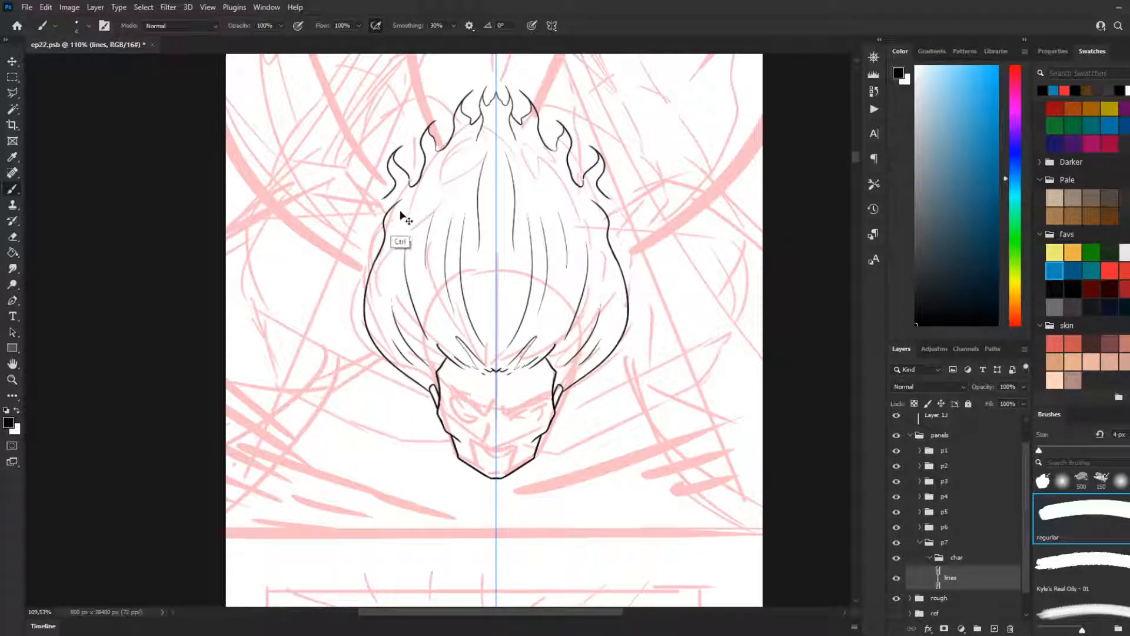
# Step: Replace the outer flame tufts with long pointed mirrored strands running down into the side outline
pyautogui.moveTo(434, 119); pyautogui.dragTo(391, 199)
pyautogui.hotkey('ctrl', 'z')
pyautogui.hotkey('ctrl', 'z')
pyautogui.moveTo(419, 137); pyautogui.dragTo(384, 225)
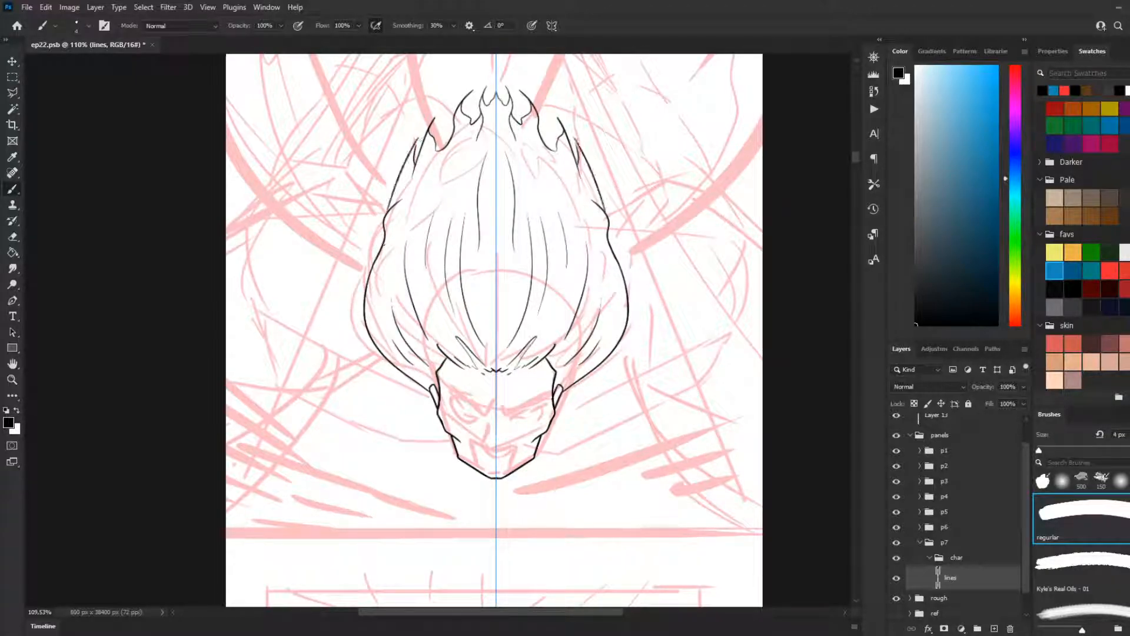
pyautogui.hotkey('ctrl', 'z')
# Step: Add short mirrored strands inside the upper hair below the crown tufts
pyautogui.moveTo(446, 152); pyautogui.dragTo(407, 245)
pyautogui.moveTo(421, 180); pyautogui.dragTo(410, 207)
pyautogui.moveTo(461, 161); pyautogui.dragTo(457, 198)
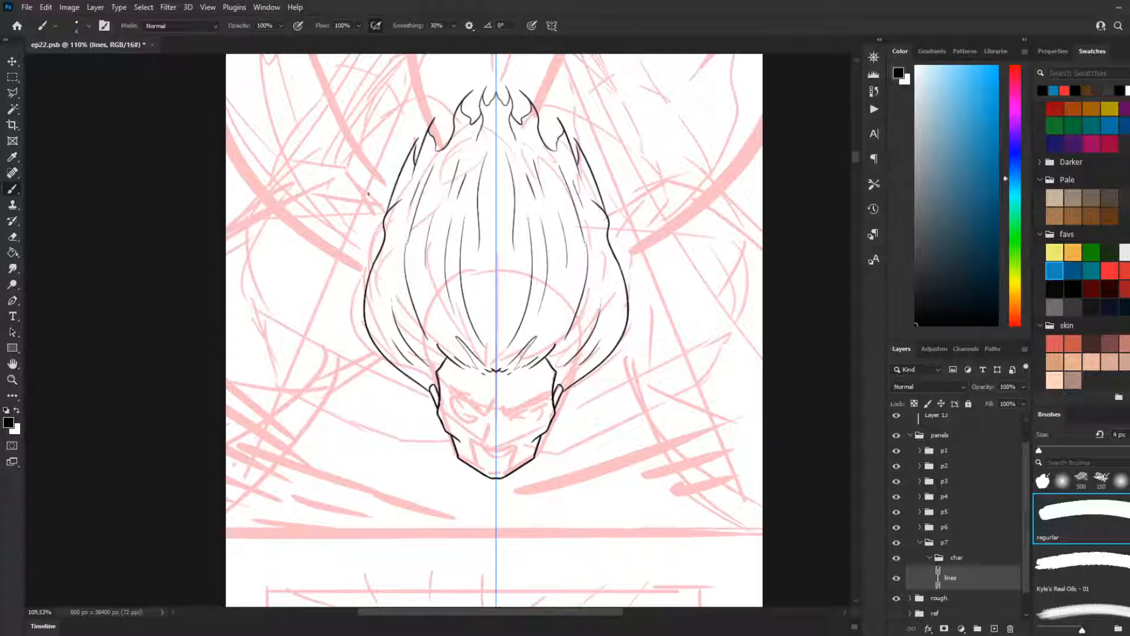
# Step: Connect the mirrored hairline with small jagged hair tips between the centre peak and swept strands, redrawing the uneven ones
pyautogui.scroll(-3, 639, 227)
pyautogui.scroll(9, 529, 347)
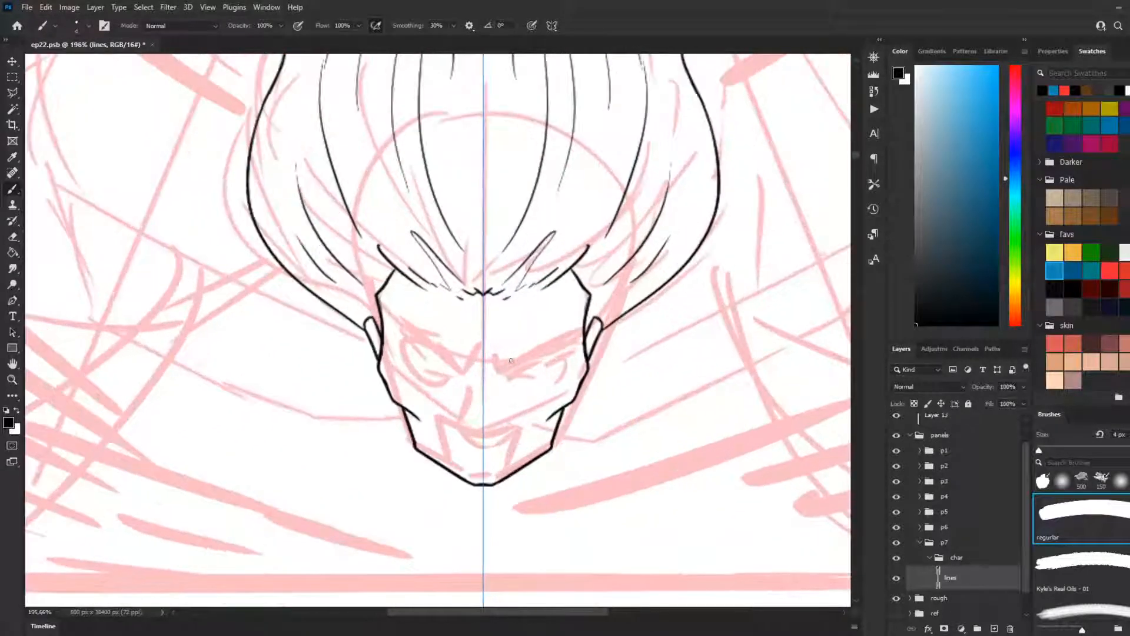
pyautogui.moveTo(416, 285)
pyautogui.mouseDown()
pyautogui.moveTo(452, 297)
pyautogui.moveTo(429, 292)
pyautogui.mouseUp()
pyautogui.hotkey('ctrl', 'z')
pyautogui.hotkey('ctrl', 'z')
pyautogui.hotkey('ctrl', 'z')
pyautogui.moveTo(436, 295)
pyautogui.mouseDown()
pyautogui.moveTo(429, 285)
pyautogui.moveTo(436, 296)
pyautogui.moveTo(470, 290)
pyautogui.mouseUp()
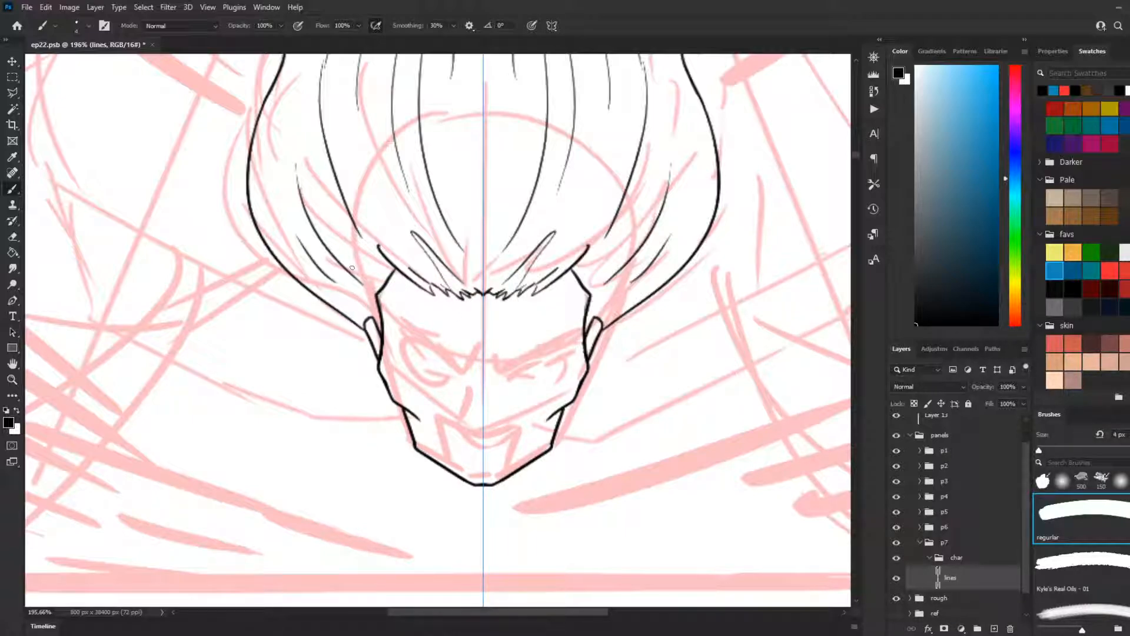
pyautogui.hotkey('ctrl', 'z')
pyautogui.hotkey('ctrl', 'z')
pyautogui.hotkey('ctrl', 'z')
pyautogui.hotkey('ctrl', 'z')
pyautogui.moveTo(429, 282)
pyautogui.mouseDown()
pyautogui.moveTo(459, 300)
pyautogui.moveTo(478, 289)
pyautogui.mouseUp()
# Step: Try mirrored eyebrow strokes slanting outward from the bridge of the nose, undoing them
pyautogui.moveTo(477, 349)
pyautogui.mouseDown()
pyautogui.moveTo(466, 373)
pyautogui.moveTo(413, 334)
pyautogui.mouseUp()
pyautogui.hotkey('ctrl', 'z')
# Step: Line the mirrored lower edges of the frowning eyebrows, curling at the inner ends and slanting up outward
pyautogui.hotkey('ctrl', 'z')
pyautogui.hotkey('ctrl', 'z')
pyautogui.hotkey('ctrl', 'z')
pyautogui.hotkey('ctrl', 'z')
pyautogui.moveTo(469, 375)
pyautogui.mouseDown()
pyautogui.moveTo(393, 323)
pyautogui.moveTo(417, 340)
pyautogui.mouseUp()
pyautogui.hotkey('ctrl', 'z')
pyautogui.hotkey('ctrl', 'z')
pyautogui.moveTo(473, 372); pyautogui.dragTo(400, 334)
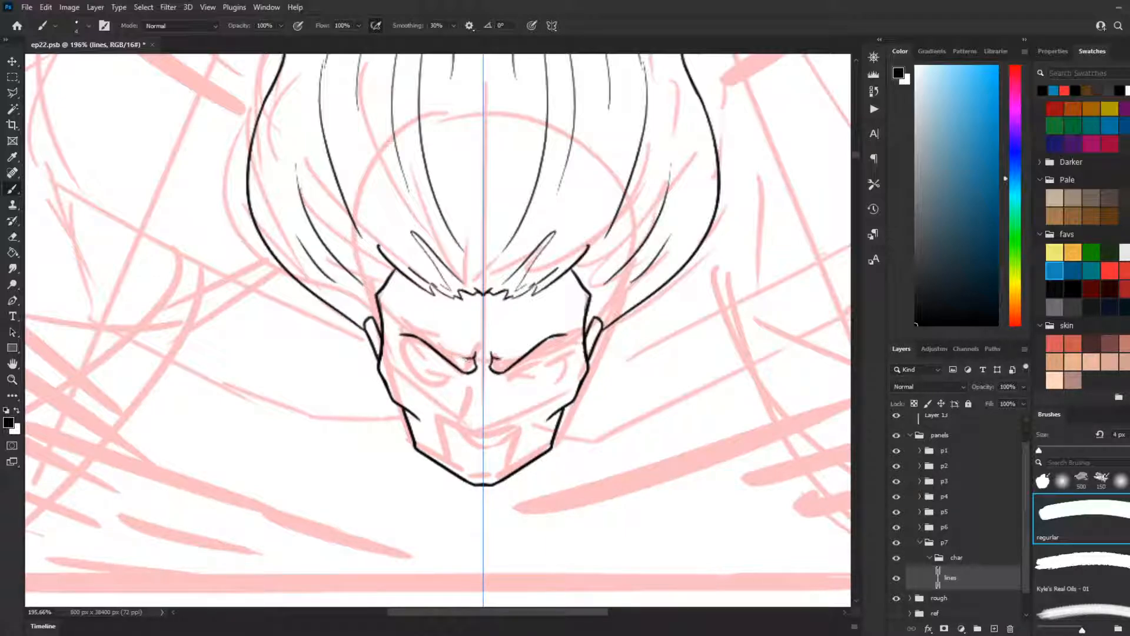
# Step: Try mirrored upper eyebrow edges starting from the inner ends, undoing each attempt
pyautogui.moveTo(473, 358)
pyautogui.mouseDown()
pyautogui.moveTo(418, 327)
pyautogui.moveTo(476, 362)
pyautogui.moveTo(425, 322)
pyautogui.mouseUp()
pyautogui.hotkey('ctrl', 'z')
pyautogui.hotkey('ctrl', 'z')
# Step: Line the mirrored upper eyebrow edges as arches from the pointed outer tips towards the nose bridge
pyautogui.hotkey('ctrl', 'z')
pyautogui.moveTo(471, 365); pyautogui.dragTo(426, 329)
pyautogui.hotkey('ctrl', 'z')
pyautogui.hotkey('ctrl', 'z')
pyautogui.moveTo(396, 334); pyautogui.dragTo(430, 332)
pyautogui.hotkey('ctrl', 'z')
pyautogui.moveTo(396, 335)
pyautogui.mouseDown()
pyautogui.moveTo(424, 329)
pyautogui.moveTo(456, 356)
pyautogui.moveTo(438, 338)
pyautogui.moveTo(476, 354)
pyautogui.mouseUp()
pyautogui.hotkey('ctrl', 'z')
pyautogui.hotkey('ctrl', 'z')
pyautogui.hotkey('ctrl', 'z')
pyautogui.hotkey('ctrl', 'z')
pyautogui.hotkey('ctrl', 'z')
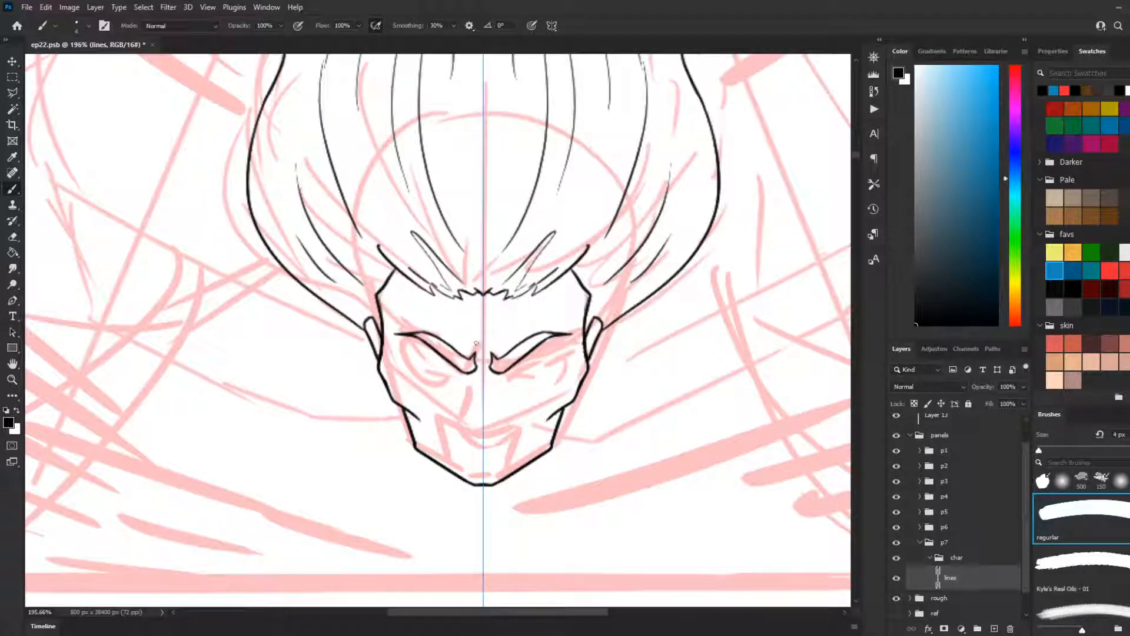
# Step: Line short mirrored frown creases on the forehead just above the inner ends of the eyebrows
pyautogui.moveTo(470, 332)
pyautogui.mouseDown()
pyautogui.moveTo(477, 352)
pyautogui.moveTo(458, 320)
pyautogui.mouseUp()
pyautogui.hotkey('ctrl', 'z')
pyautogui.hotkey('ctrl', 'z')
pyautogui.hotkey('ctrl', 'z')
pyautogui.hotkey('ctrl', 'z')
# Step: Line the mirrored narrow, slanted eyes beneath the eyebrows
pyautogui.moveTo(447, 358)
pyautogui.mouseDown()
pyautogui.moveTo(412, 347)
pyautogui.moveTo(425, 351)
pyautogui.moveTo(416, 353)
pyautogui.moveTo(438, 409)
pyautogui.moveTo(429, 372)
pyautogui.moveTo(457, 382)
pyautogui.moveTo(469, 364)
pyautogui.mouseUp()
pyautogui.hotkey('ctrl', 'z')
pyautogui.hotkey('ctrl', 'z')
pyautogui.hotkey('ctrl', 'z')
pyautogui.hotkey('ctrl', 'z')
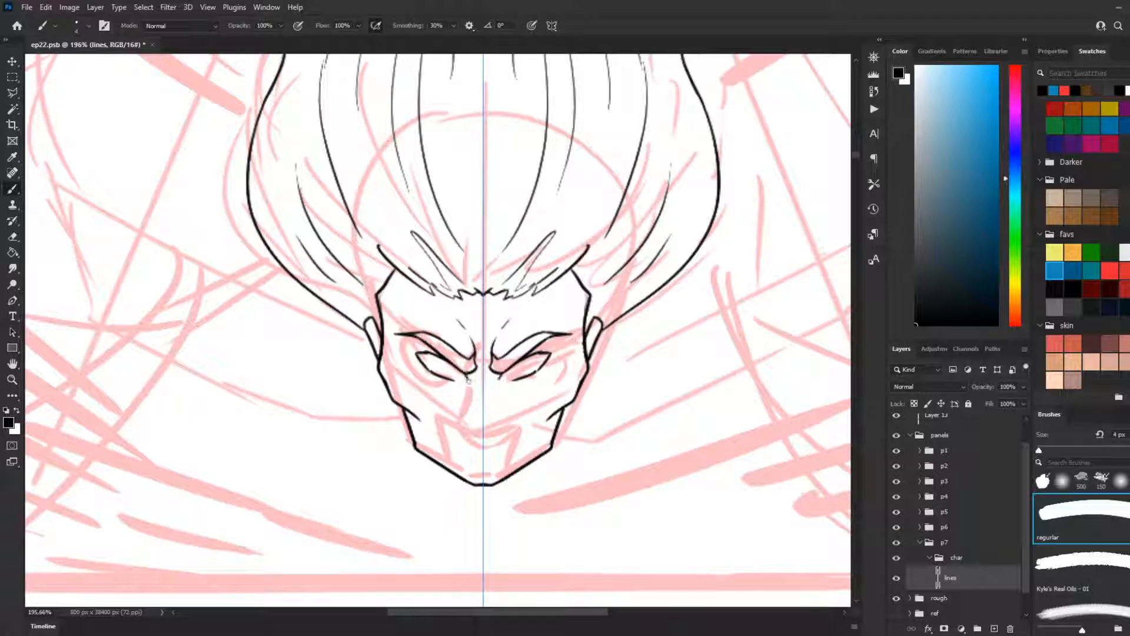
# Step: Add short mirrored strokes beneath the inner corners of the eyes, beside the nose bridge
pyautogui.moveTo(463, 373); pyautogui.dragTo(452, 381)
pyautogui.moveTo(470, 375); pyautogui.dragTo(469, 382)
pyautogui.hotkey('ctrl', 'z')
pyautogui.moveTo(469, 382); pyautogui.dragTo(476, 375)
# Step: Line the mirrored sides of the nose, running down from between the eyes towards the nostrils
pyautogui.moveTo(474, 383); pyautogui.dragTo(469, 420)
pyautogui.hotkey('ctrl', 'z')
pyautogui.hotkey('ctrl', 'z')
pyautogui.hotkey('ctrl', 'z')
pyautogui.hotkey('ctrl', 'z')
pyautogui.moveTo(478, 382); pyautogui.dragTo(471, 412)
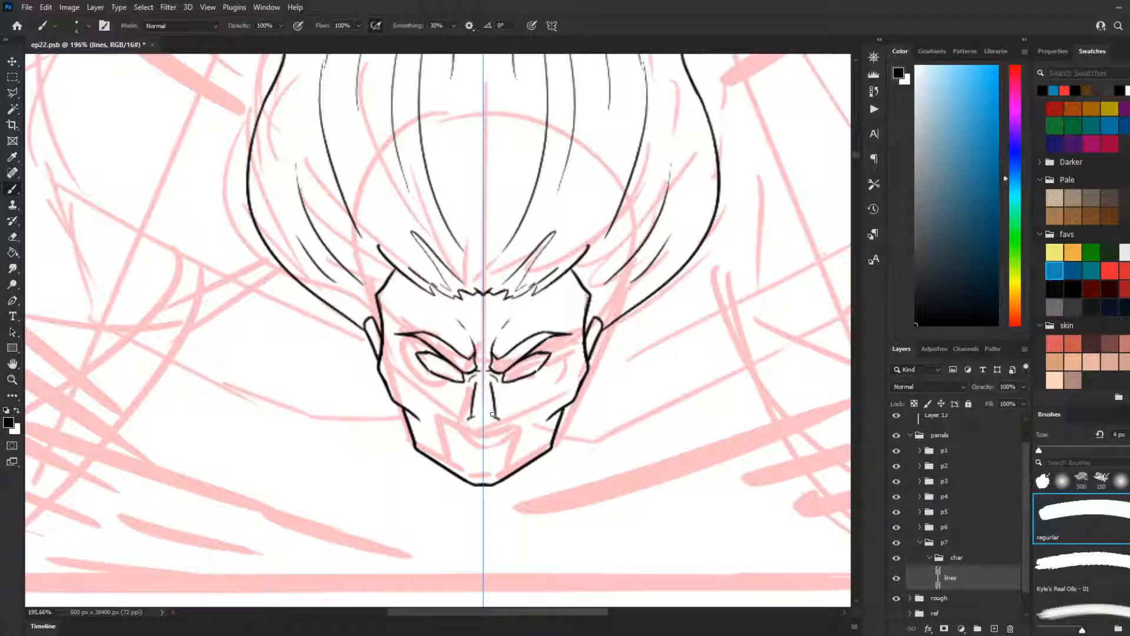
pyautogui.hotkey('ctrl', 'z')
pyautogui.moveTo(478, 382); pyautogui.dragTo(472, 412)
pyautogui.hotkey('ctrl', 'z')
# Step: Line the mirrored nostrils and the base of the nose across the symmetry axis
pyautogui.moveTo(490, 397)
pyautogui.mouseDown()
pyautogui.moveTo(506, 416)
pyautogui.moveTo(466, 411)
pyautogui.moveTo(484, 436)
pyautogui.moveTo(462, 427)
pyautogui.moveTo(483, 437)
pyautogui.moveTo(483, 425)
pyautogui.mouseUp()
pyautogui.hotkey('ctrl', 'z')
# Step: Line the upper edge of the open mouth from its corners across the symmetry axis below the nose
pyautogui.hotkey('ctrl', 'z')
pyautogui.hotkey('ctrl', 'z')
pyautogui.hotkey('ctrl', 'z')
pyautogui.hotkey('ctrl', 'z')
pyautogui.moveTo(446, 439); pyautogui.dragTo(497, 440)
pyautogui.hotkey('ctrl', 'z')
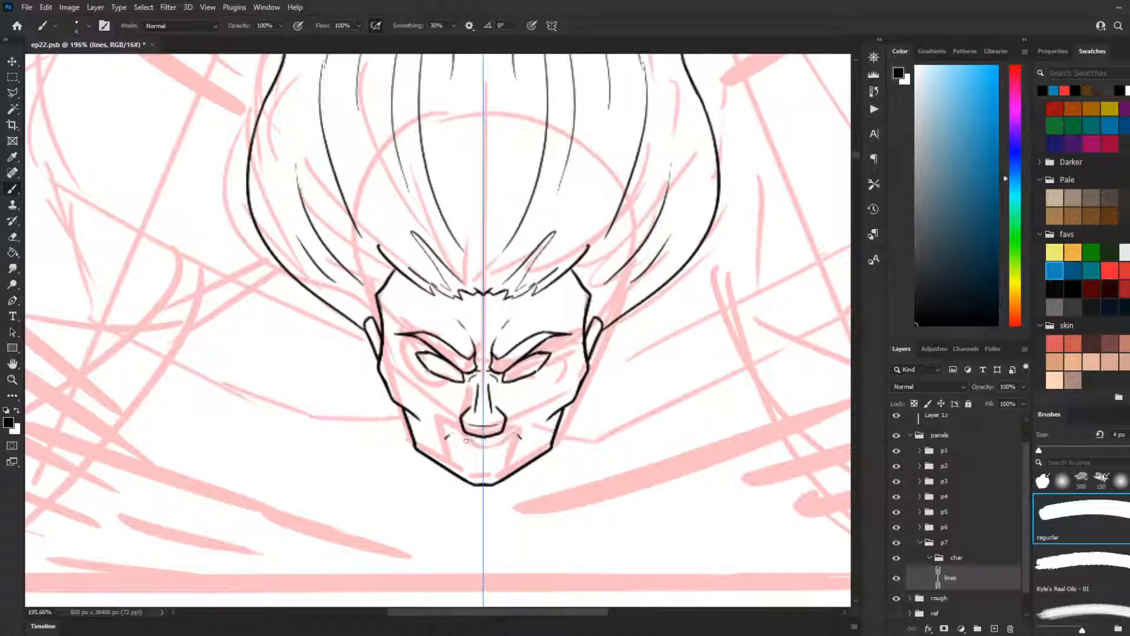
pyautogui.moveTo(446, 433); pyautogui.dragTo(483, 444)
# Step: Try mirrored strokes for the sides of the mouth running down from its upper corners, undoing each attempt
pyautogui.hotkey('ctrl', 'z')
pyautogui.hotkey('ctrl', 'z')
pyautogui.hotkey('ctrl', 'z')
pyautogui.moveTo(450, 438)
pyautogui.mouseDown()
pyautogui.moveTo(484, 444)
pyautogui.moveTo(458, 473)
pyautogui.mouseUp()
# Step: Line the mirrored sides and lower edge of the open mouth down to just above the chin
pyautogui.hotkey('ctrl', 'z')
pyautogui.hotkey('ctrl', 'z')
pyautogui.hotkey('ctrl', 'z')
pyautogui.moveTo(453, 438); pyautogui.dragTo(460, 471)
pyautogui.hotkey('ctrl', 'z')
pyautogui.hotkey('ctrl', 'z')
pyautogui.moveTo(453, 438); pyautogui.dragTo(460, 471)
pyautogui.hotkey('ctrl', 'z')
pyautogui.moveTo(453, 438); pyautogui.dragTo(471, 482)
pyautogui.hotkey('ctrl', 'z')
pyautogui.moveTo(453, 437)
pyautogui.mouseDown()
pyautogui.moveTo(458, 466)
pyautogui.moveTo(478, 482)
pyautogui.moveTo(458, 472)
pyautogui.moveTo(477, 480)
pyautogui.mouseUp()
pyautogui.hotkey('ctrl', 'z')
pyautogui.hotkey('ctrl', 'z')
pyautogui.hotkey('ctrl', 'z')
pyautogui.hotkey('ctrl', 'z')
pyautogui.moveTo(457, 463); pyautogui.dragTo(488, 472)
pyautogui.hotkey('ctrl', 'z')
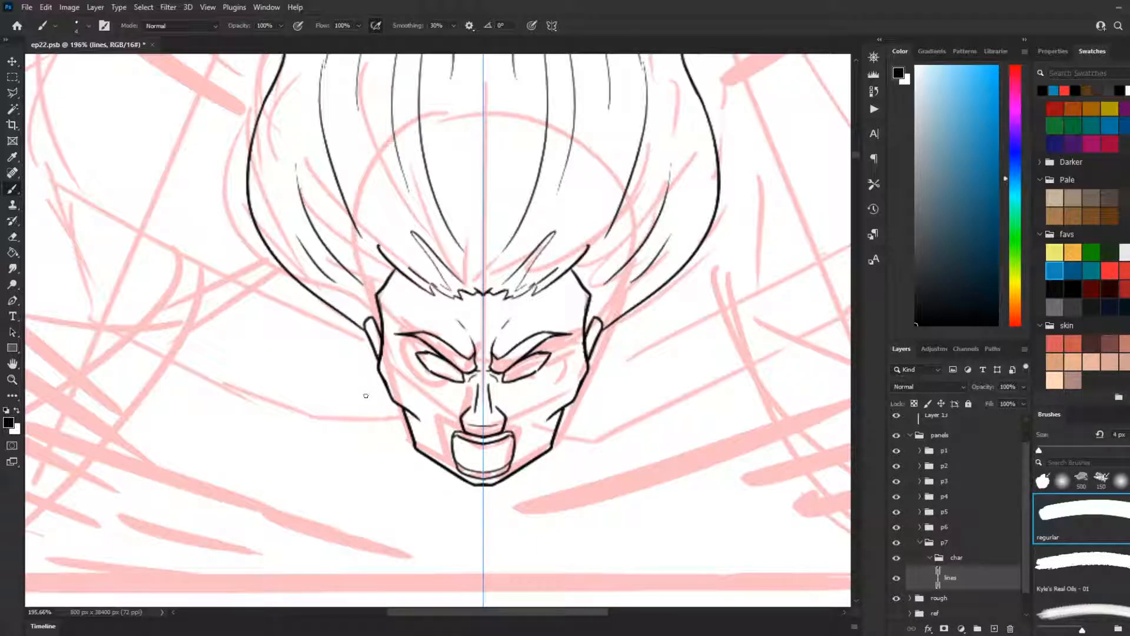
# Step: Line the inner contours of the lips and the teeth inside the open mouth
pyautogui.moveTo(484, 464)
pyautogui.mouseDown()
pyautogui.moveTo(457, 461)
pyautogui.moveTo(487, 475)
pyautogui.moveTo(458, 448)
pyautogui.moveTo(463, 465)
pyautogui.mouseUp()
pyautogui.hotkey('ctrl', 'z')
pyautogui.hotkey('ctrl', 'z')
pyautogui.hotkey('ctrl', 'z')
pyautogui.hotkey('ctrl', 'z')
pyautogui.hotkey('ctrl', 'z')
pyautogui.hotkey('ctrl', 'z')
pyautogui.hotkey('ctrl', 'z')
pyautogui.hotkey('ctrl', 'z')
pyautogui.hotkey('ctrl', 'z')
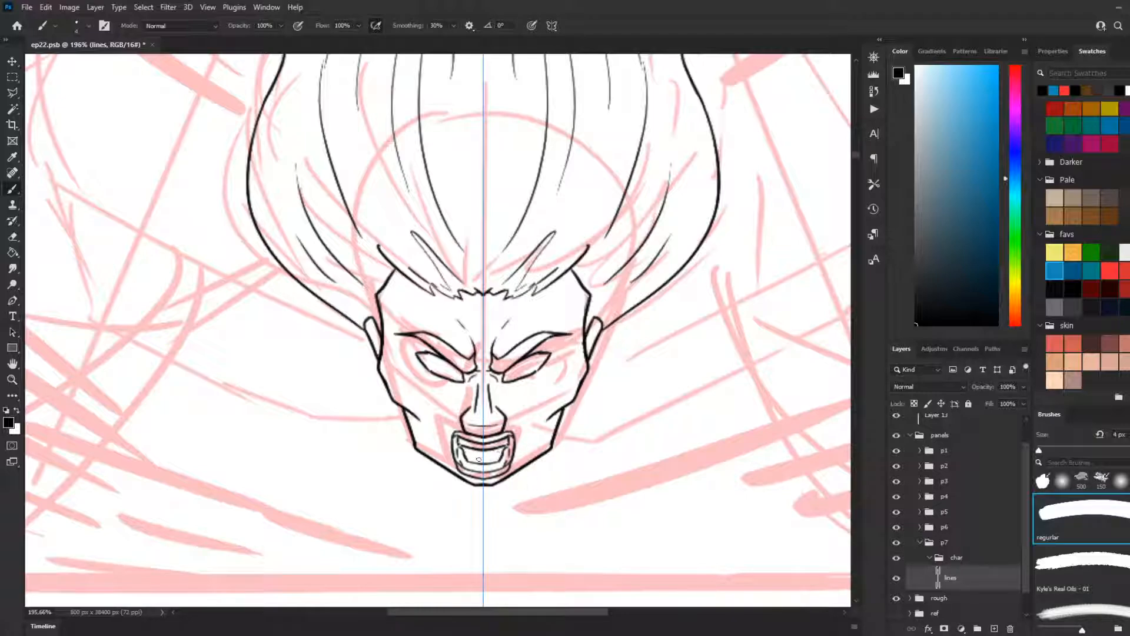
# Step: Add a small detail stroke inside the mouth and line mirrored cheek creases slanting outward from the nose
pyautogui.moveTo(464, 448); pyautogui.dragTo(469, 454)
pyautogui.moveTo(463, 390); pyautogui.dragTo(434, 420)
pyautogui.hotkey('ctrl', 'z')
pyautogui.hotkey('ctrl', 'z')
pyautogui.scroll(-5, 528, 282)
pyautogui.scroll(3, 528, 283)
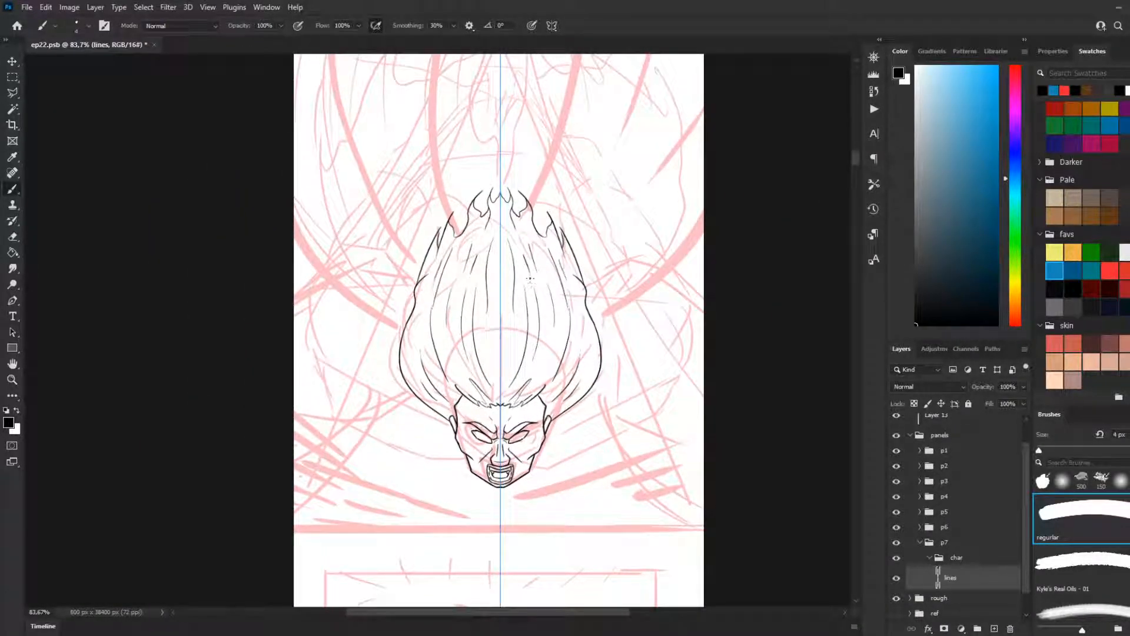
# Step: Line the mirrored lower shoulder contours curving outward and up from the jaw
pyautogui.scroll(-2, 454, 256)
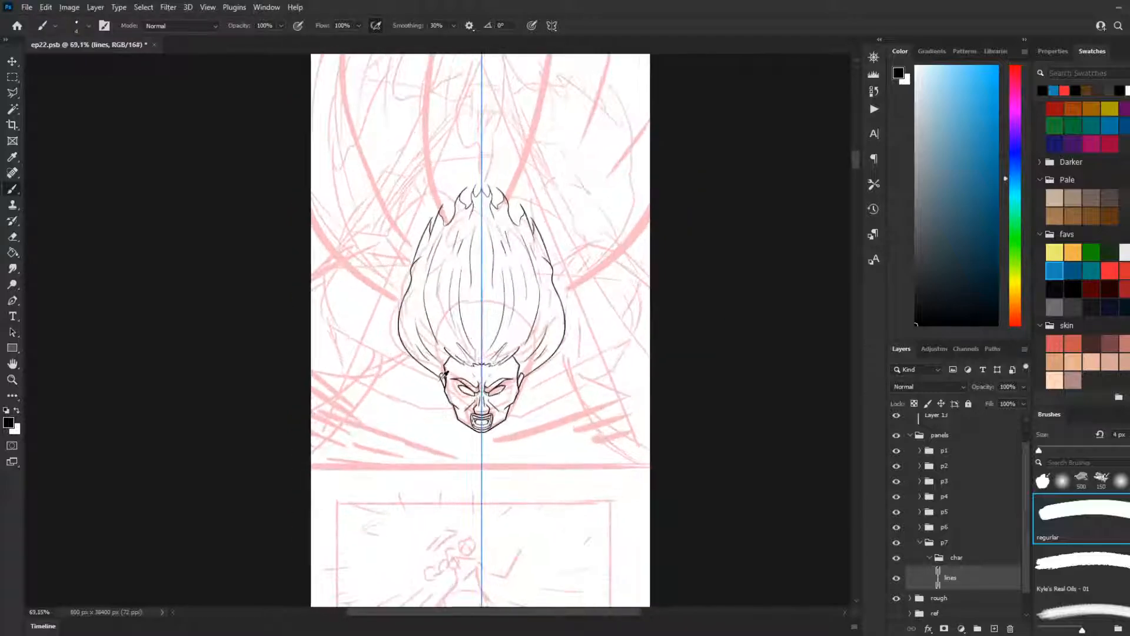
pyautogui.scroll(4, 446, 370)
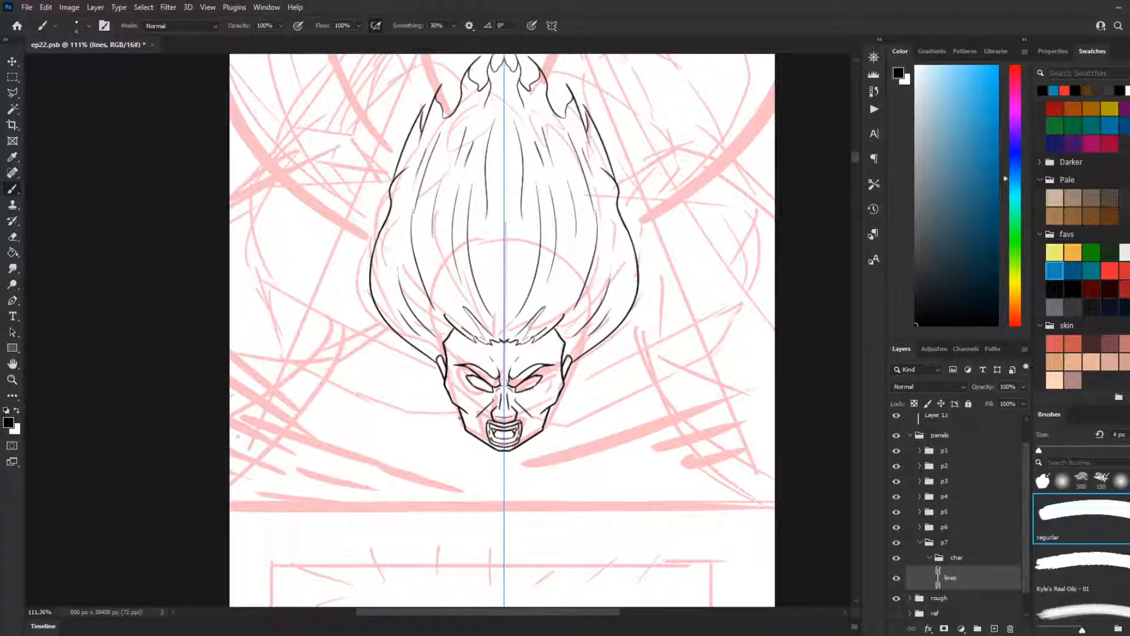
pyautogui.moveTo(463, 426); pyautogui.dragTo(416, 431)
pyautogui.hotkey('ctrl', 'z')
pyautogui.moveTo(465, 424)
pyautogui.mouseDown()
pyautogui.moveTo(412, 426)
pyautogui.moveTo(295, 367)
pyautogui.moveTo(266, 368)
pyautogui.mouseUp()
pyautogui.press('ctrl')
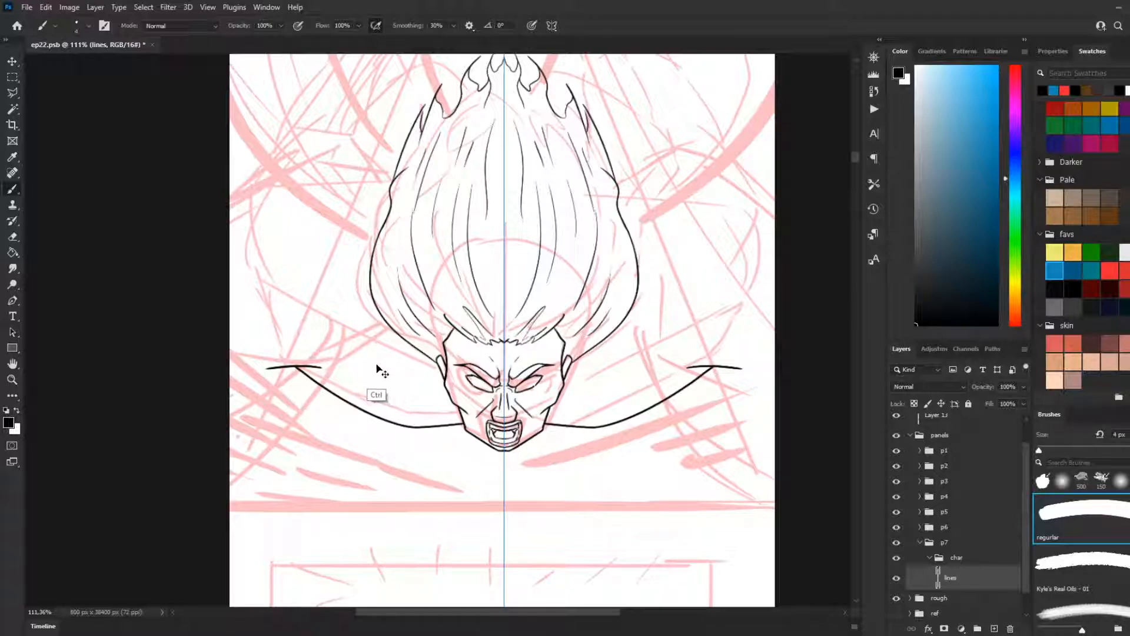
# Step: Line the mirrored contours from the upper ends of the shoulder curves out to the panel's side edges
pyautogui.moveTo(331, 361); pyautogui.dragTo(257, 369)
pyautogui.hotkey('ctrl', 'z')
pyautogui.moveTo(337, 360); pyautogui.dragTo(230, 369)
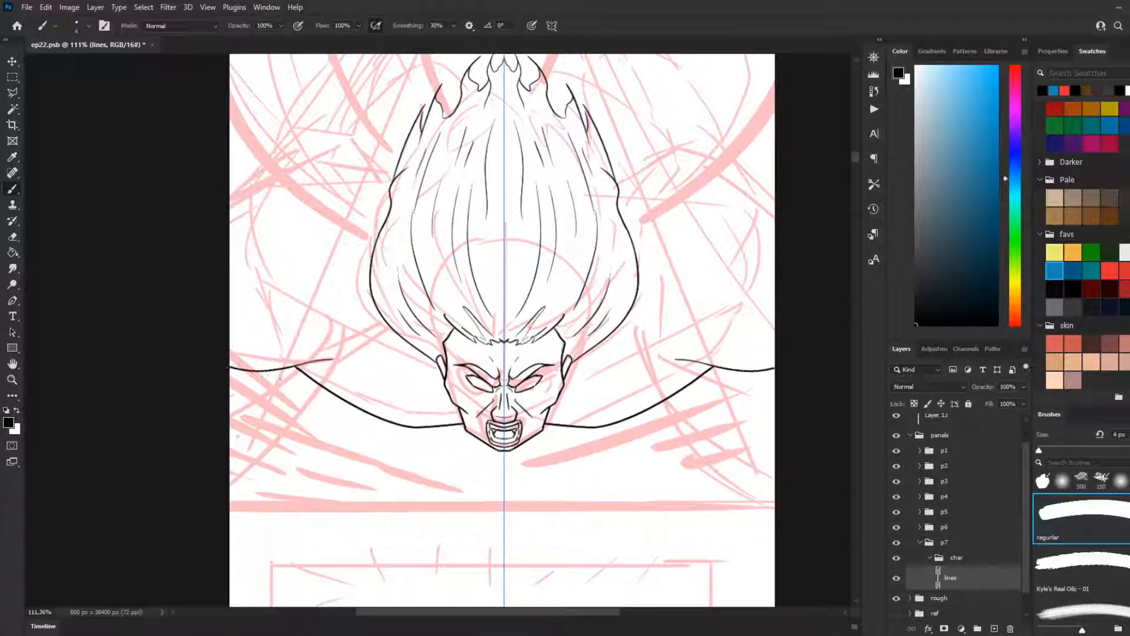
pyautogui.hotkey('ctrl', 'z')
pyautogui.moveTo(330, 359); pyautogui.dragTo(233, 371)
# Step: Line the mirrored upper shoulder contours running from the outer arm lines inward towards the ears
pyautogui.moveTo(340, 359)
pyautogui.mouseDown()
pyautogui.moveTo(413, 373)
pyautogui.moveTo(390, 343)
pyautogui.moveTo(442, 388)
pyautogui.mouseUp()
pyautogui.hotkey('ctrl', 'z')
pyautogui.hotkey('ctrl', 'z')
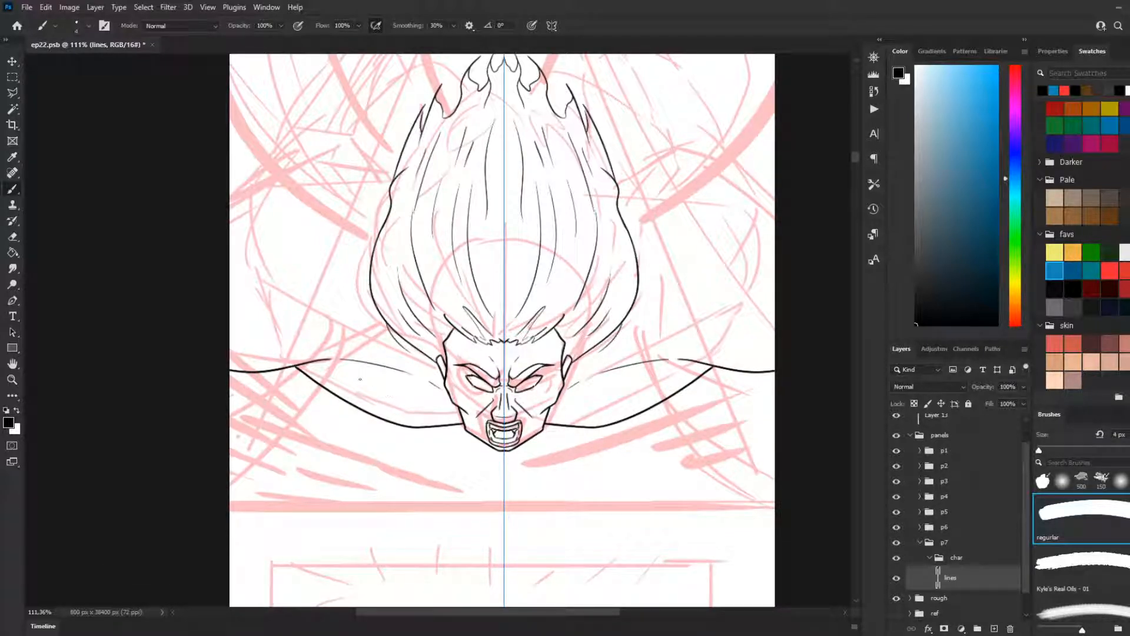
# Step: Line short mirrored contours rising inward from the panel's side edges, beside the lower half of the hair
pyautogui.scroll(5, 360, 379)
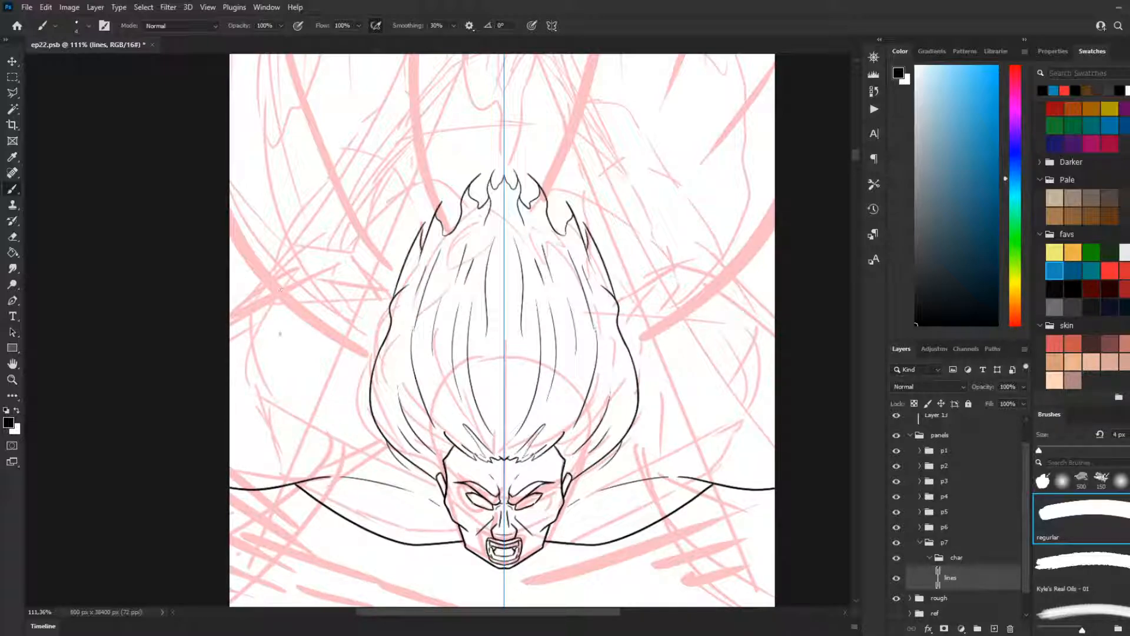
pyautogui.moveTo(227, 324); pyautogui.dragTo(310, 289)
pyautogui.hotkey('ctrl', 'z')
pyautogui.moveTo(227, 320); pyautogui.dragTo(296, 287)
pyautogui.hotkey('ctrl', 'z')
pyautogui.moveTo(228, 317)
pyautogui.mouseDown()
pyautogui.moveTo(268, 298)
pyautogui.moveTo(334, 356)
pyautogui.mouseUp()
pyautogui.hotkey('ctrl', 'z')
# Step: Line mirrored straight diagonals running down and inward from the short side contours towards the hair
pyautogui.moveTo(284, 302); pyautogui.dragTo(347, 378)
pyautogui.hotkey('ctrl', 'z')
pyautogui.moveTo(277, 300); pyautogui.dragTo(353, 379)
pyautogui.hotkey('ctrl', 'z')
pyautogui.moveTo(279, 302); pyautogui.dragTo(347, 378)
# Step: Line mirrored arches from the diagonals up and inward to the sides of the tall hair
pyautogui.moveTo(324, 280)
pyautogui.mouseDown()
pyautogui.moveTo(301, 327)
pyautogui.moveTo(347, 261)
pyautogui.mouseUp()
pyautogui.hotkey('ctrl', 'z')
pyautogui.hotkey('ctrl', 'z')
pyautogui.moveTo(294, 318); pyautogui.dragTo(373, 264)
pyautogui.hotkey('ctrl', 'z')
pyautogui.moveTo(292, 319); pyautogui.dragTo(374, 263)
pyautogui.hotkey('ctrl', 'z')
pyautogui.moveTo(296, 321)
pyautogui.mouseDown()
pyautogui.moveTo(342, 271)
pyautogui.moveTo(393, 263)
pyautogui.mouseUp()
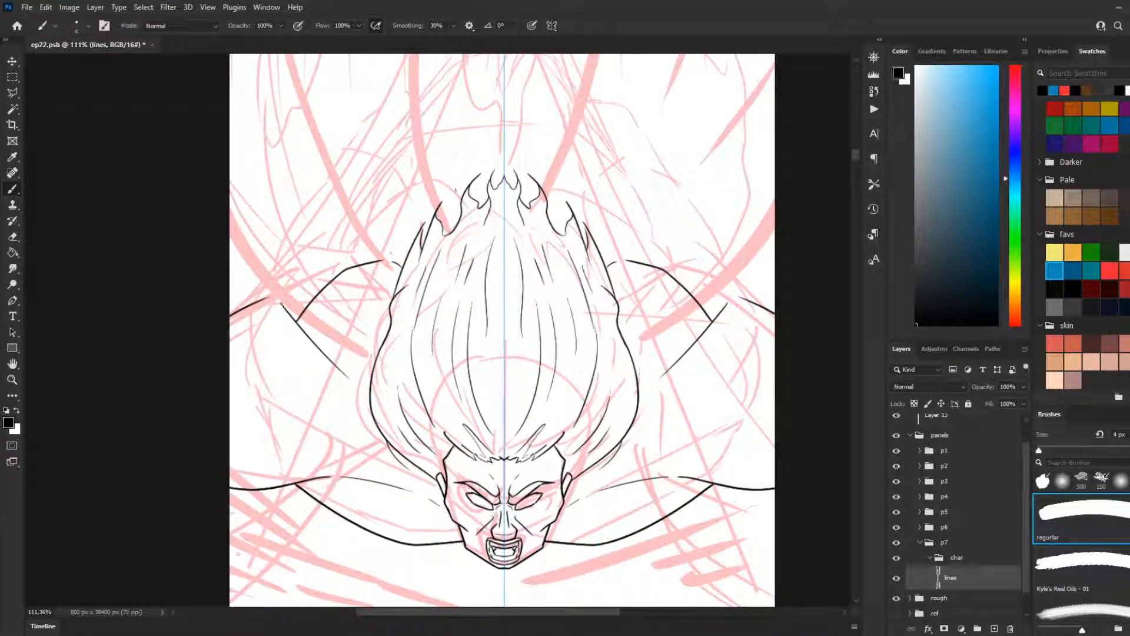
# Step: Line mirrored angular body contours rising from the side arches towards the tips of the hair
pyautogui.scroll(3, 390, 254)
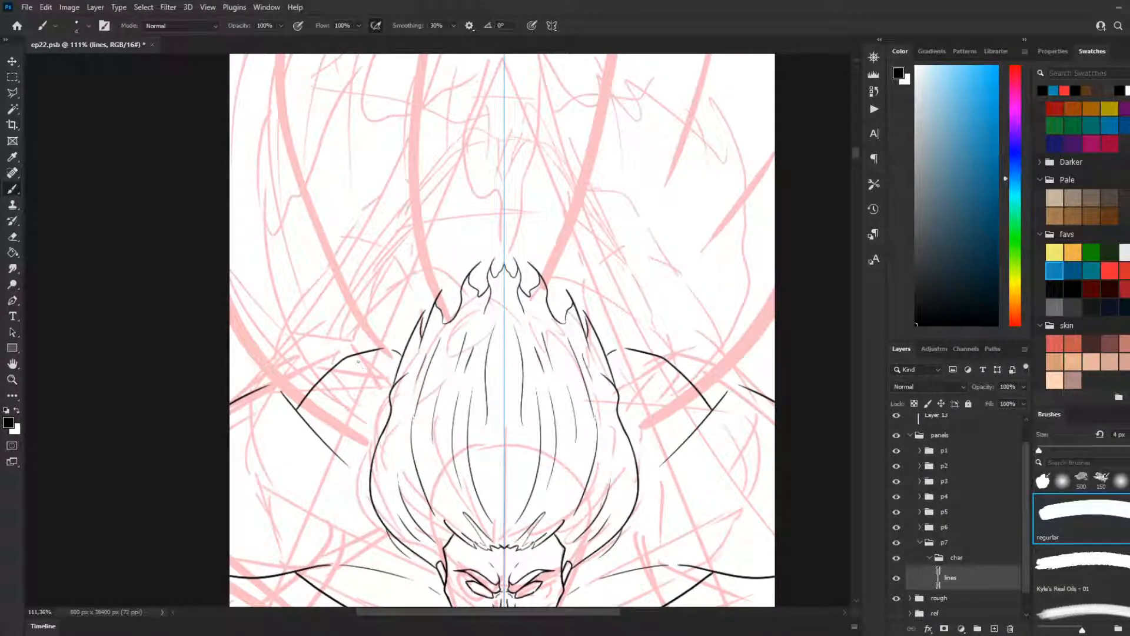
pyautogui.moveTo(368, 349); pyautogui.dragTo(389, 310)
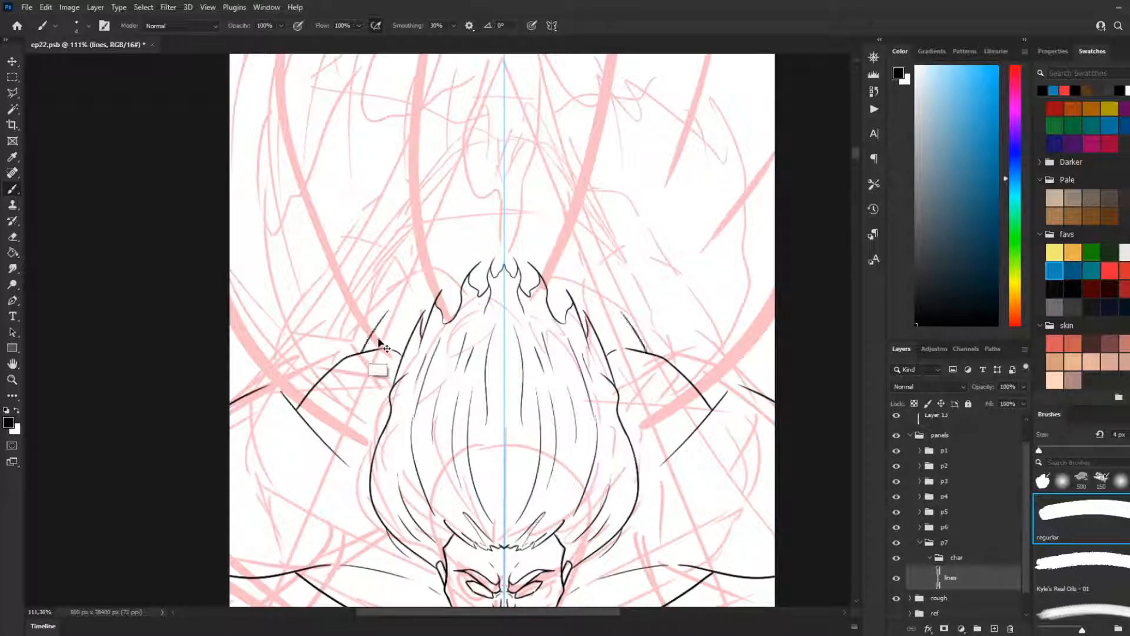
pyautogui.hotkey('ctrl', 'z')
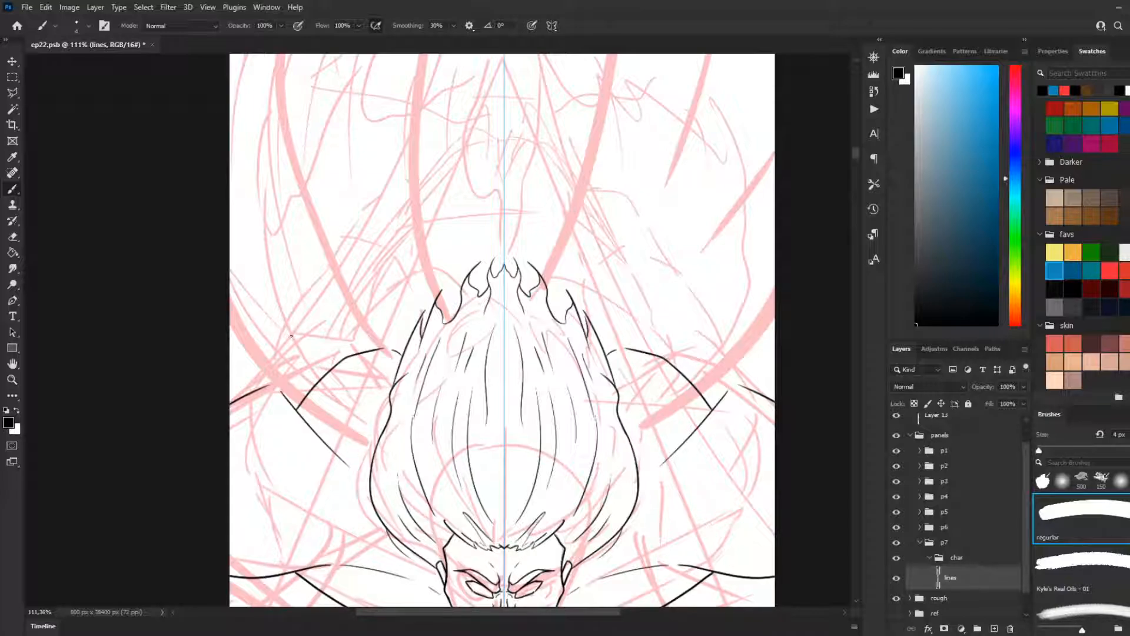
pyautogui.moveTo(354, 356); pyautogui.dragTo(386, 309)
pyautogui.hotkey('ctrl', 'z')
pyautogui.moveTo(355, 353); pyautogui.dragTo(389, 312)
pyautogui.hotkey('ctrl', 'z')
pyautogui.moveTo(356, 355); pyautogui.dragTo(433, 262)
pyautogui.hotkey('ctrl', 'z')
pyautogui.moveTo(403, 299)
pyautogui.mouseDown()
pyautogui.moveTo(429, 262)
pyautogui.moveTo(498, 255)
pyautogui.mouseUp()
pyautogui.hotkey('ctrl', 'z')
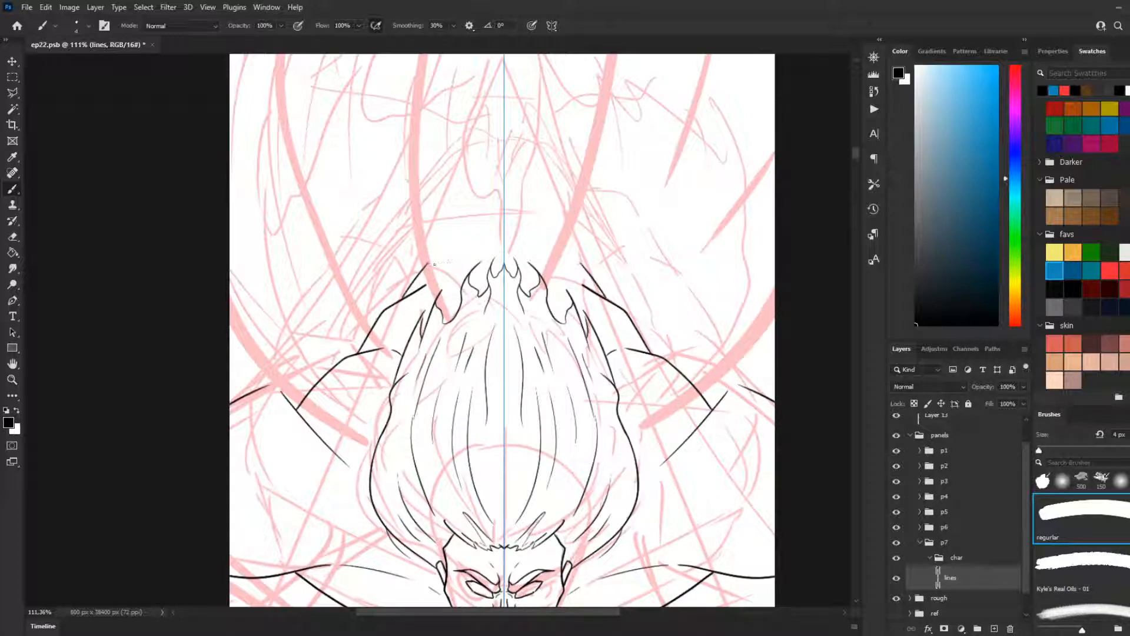
# Step: Join the mirrored body contours with a shallow arc across the symmetry axis above the hair tips
pyautogui.hotkey('ctrl', 'shift', 'z')
pyautogui.hotkey('ctrl', 'z')
pyautogui.moveTo(429, 262); pyautogui.dragTo(516, 249)
pyautogui.hotkey('ctrl', 'z')
# Step: Line a second pair of mirrored contours rising inward from the panel's side edges, above the existing ones
pyautogui.moveTo(226, 392); pyautogui.dragTo(291, 363)
pyautogui.hotkey('ctrl', 'z')
pyautogui.moveTo(226, 391)
pyautogui.mouseDown()
pyautogui.moveTo(284, 365)
pyautogui.moveTo(270, 335)
pyautogui.moveTo(327, 273)
pyautogui.mouseUp()
pyautogui.hotkey('ctrl', 'z')
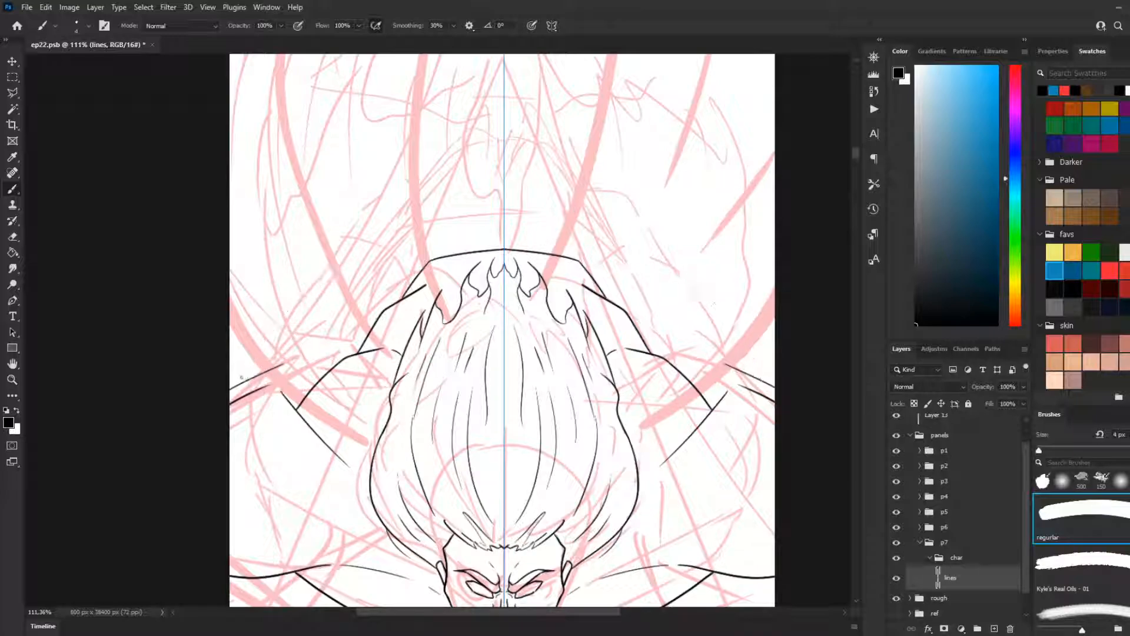
# Step: Line large mirrored outer arches rising from the side contours, with a curved stroke inside each arch
pyautogui.moveTo(240, 378)
pyautogui.mouseDown()
pyautogui.moveTo(263, 332)
pyautogui.moveTo(330, 267)
pyautogui.mouseUp()
pyautogui.hotkey('ctrl', 'z')
pyautogui.moveTo(241, 381)
pyautogui.mouseDown()
pyautogui.moveTo(284, 309)
pyautogui.moveTo(345, 267)
pyautogui.moveTo(341, 346)
pyautogui.mouseUp()
pyautogui.hotkey('ctrl', 'z')
pyautogui.moveTo(346, 284); pyautogui.dragTo(341, 350)
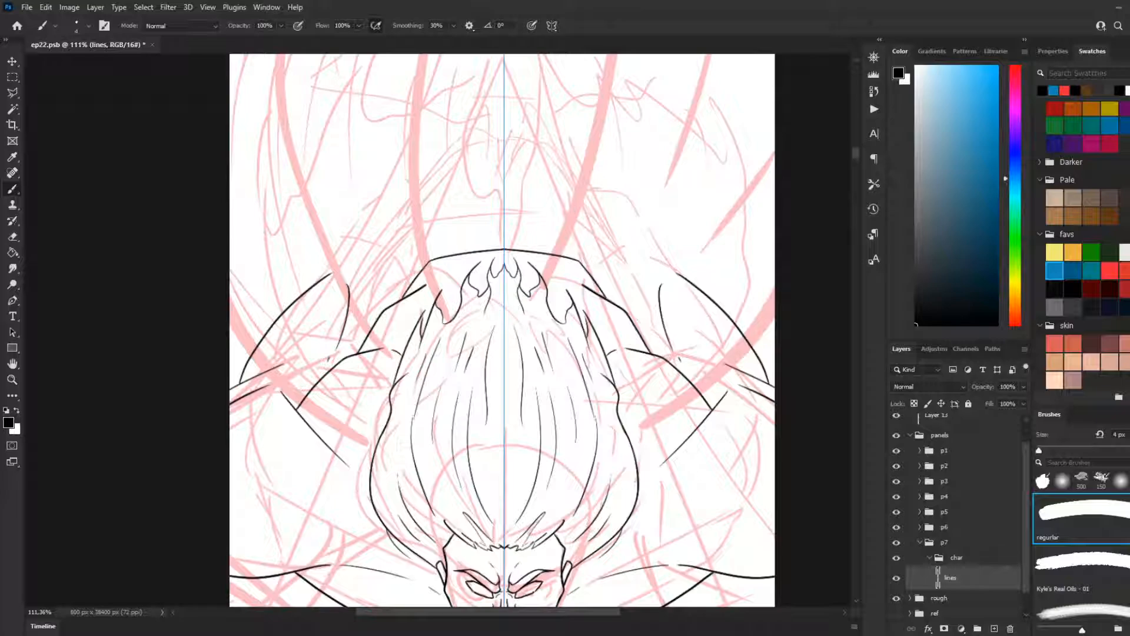
# Step: Undo the curved strokes inside the outer arches and try mirrored strokes rising from the arches' upper ends
pyautogui.scroll(-2, 346, 275)
pyautogui.scroll(3, 345, 297)
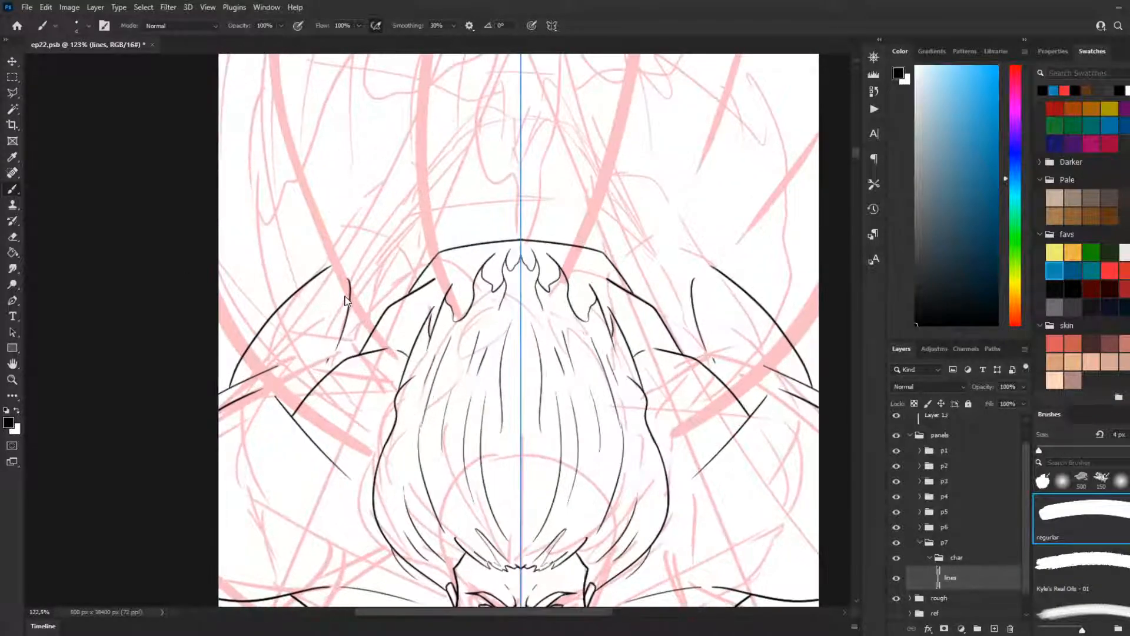
pyautogui.scroll(1, 347, 297)
pyautogui.scroll(2, 414, 331)
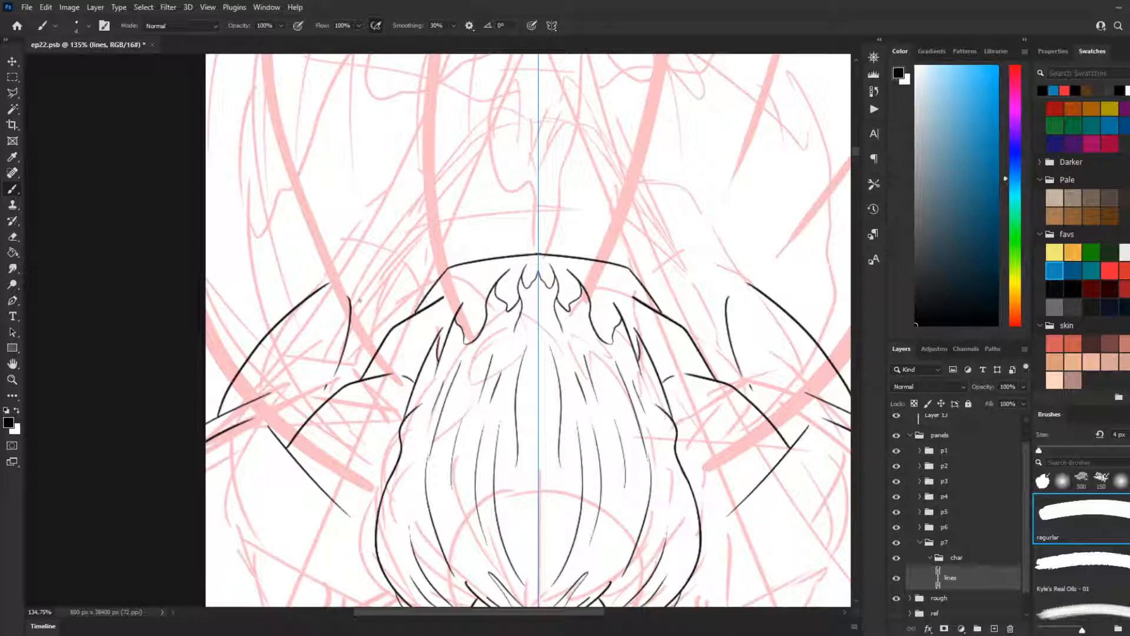
pyautogui.hotkey('ctrl', 'z')
pyautogui.moveTo(318, 287); pyautogui.dragTo(376, 207)
pyautogui.hotkey('ctrl', 'z')
# Step: Line mirrored upright strokes at the outer arches' upper ends, with short hooks and slanted lines below them pointing inward
pyautogui.hotkey('ctrl', 'z')
pyautogui.hotkey('ctrl', 'z')
pyautogui.hotkey('ctrl', 'z')
pyautogui.hotkey('ctrl', 'z')
pyautogui.moveTo(325, 288)
pyautogui.mouseDown()
pyautogui.moveTo(357, 233)
pyautogui.moveTo(349, 306)
pyautogui.mouseUp()
pyautogui.hotkey('ctrl', 'z')
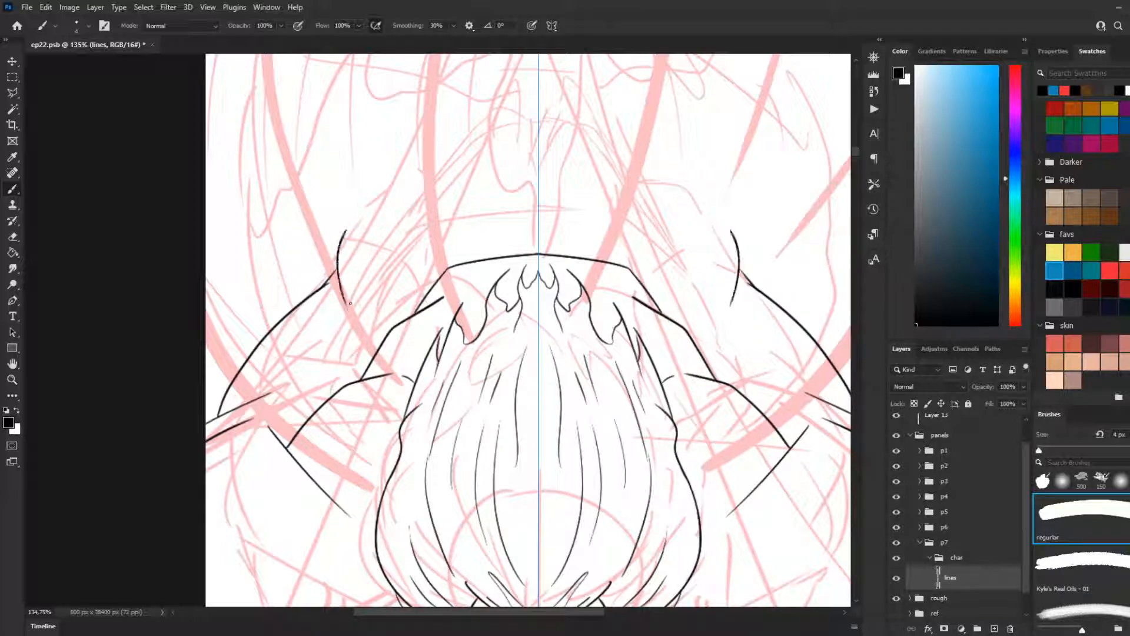
pyautogui.hotkey('ctrl', 'z')
pyautogui.moveTo(338, 247)
pyautogui.mouseDown()
pyautogui.moveTo(348, 304)
pyautogui.moveTo(400, 289)
pyautogui.mouseUp()
pyautogui.hotkey('ctrl', 'z')
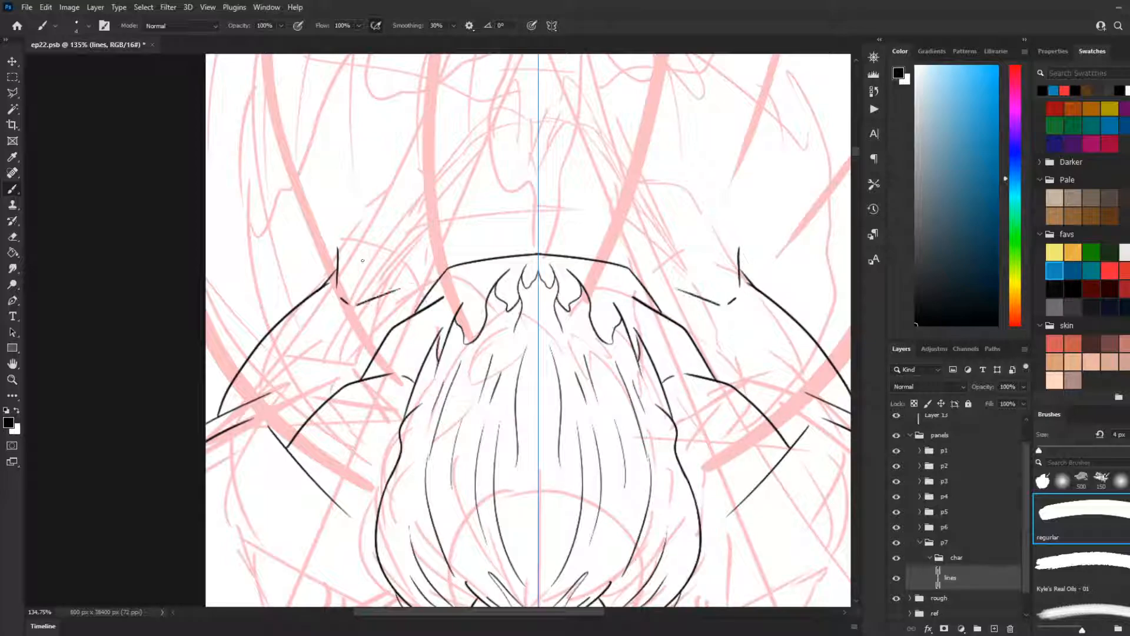
# Step: Line mirrored contours curving up and inward from the upright strokes above the outer arches
pyautogui.moveTo(337, 254); pyautogui.dragTo(369, 214)
pyautogui.hotkey('ctrl', 'z')
pyautogui.hotkey('ctrl', 'z')
pyautogui.moveTo(338, 249)
pyautogui.mouseDown()
pyautogui.moveTo(347, 224)
pyautogui.moveTo(336, 231)
pyautogui.moveTo(376, 195)
pyautogui.mouseUp()
pyautogui.hotkey('ctrl', 'z')
pyautogui.hotkey('ctrl', 'z')
pyautogui.moveTo(337, 254)
pyautogui.mouseDown()
pyautogui.moveTo(339, 227)
pyautogui.moveTo(382, 194)
pyautogui.mouseUp()
pyautogui.hotkey('ctrl', 'z')
pyautogui.hotkey('ctrl', 'z')
pyautogui.moveTo(338, 250); pyautogui.dragTo(390, 194)
pyautogui.hotkey('ctrl', 'z')
pyautogui.moveTo(338, 253)
pyautogui.mouseDown()
pyautogui.moveTo(349, 220)
pyautogui.moveTo(384, 193)
pyautogui.mouseUp()
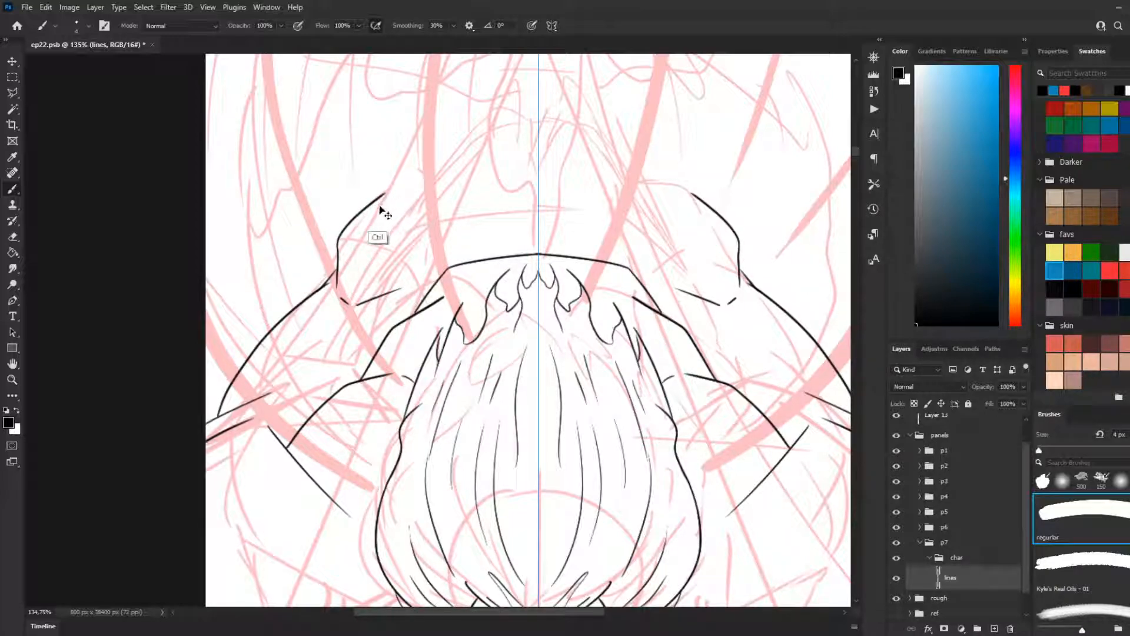
# Step: Try ragged, flame-shaped mirrored ends on the upright contours, with a wavy line running across below them
pyautogui.hotkey('ctrl', 'z')
pyautogui.moveTo(338, 251)
pyautogui.mouseDown()
pyautogui.moveTo(393, 188)
pyautogui.moveTo(361, 212)
pyautogui.moveTo(381, 182)
pyautogui.moveTo(404, 169)
pyautogui.moveTo(419, 165)
pyautogui.moveTo(400, 186)
pyautogui.moveTo(422, 182)
pyautogui.moveTo(418, 205)
pyautogui.moveTo(457, 187)
pyautogui.moveTo(435, 205)
pyautogui.moveTo(455, 199)
pyautogui.moveTo(453, 241)
pyautogui.mouseUp()
pyautogui.hotkey('ctrl', 'z')
pyautogui.hotkey('ctrl', 'z')
pyautogui.hotkey('ctrl', 'z')
pyautogui.hotkey('ctrl', 'z')
pyautogui.moveTo(365, 214)
pyautogui.mouseDown()
pyautogui.moveTo(396, 217)
pyautogui.moveTo(382, 226)
pyautogui.moveTo(423, 233)
pyautogui.moveTo(414, 237)
pyautogui.moveTo(444, 255)
pyautogui.mouseUp()
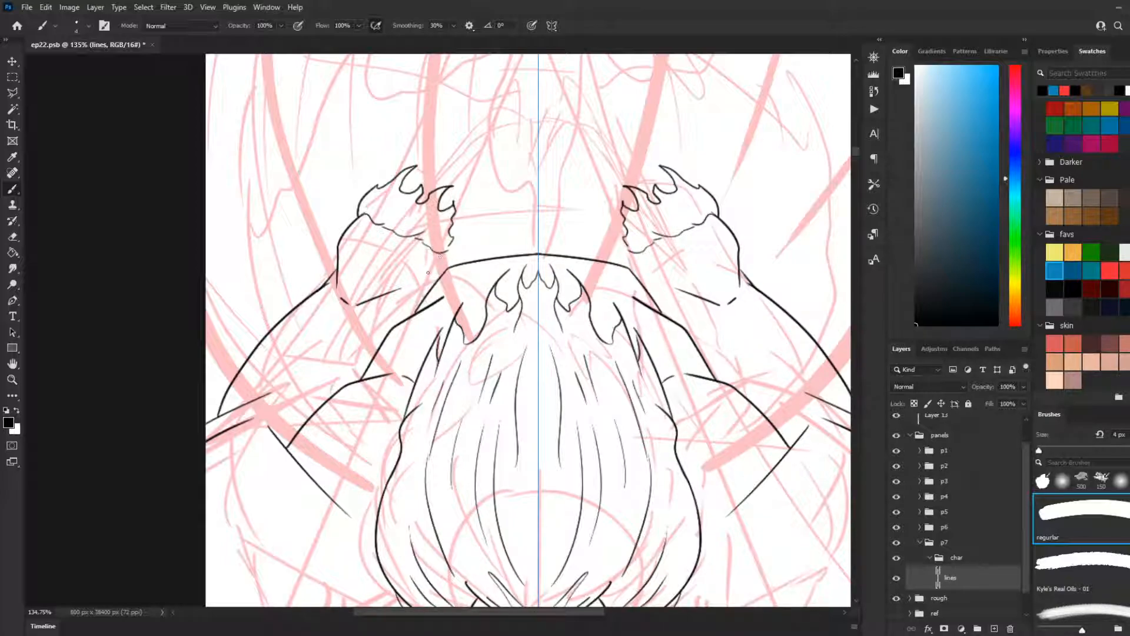
# Step: Try a mirrored band of curved parallel lines across the centre, just above the arc over the hair
pyautogui.moveTo(424, 299)
pyautogui.mouseDown()
pyautogui.moveTo(446, 254)
pyautogui.moveTo(539, 236)
pyautogui.mouseUp()
pyautogui.hotkey('ctrl', 'z')
pyautogui.hotkey('ctrl', 'z')
pyautogui.moveTo(468, 246); pyautogui.dragTo(540, 240)
pyautogui.moveTo(448, 260); pyautogui.dragTo(545, 257)
pyautogui.moveTo(465, 294); pyautogui.dragTo(480, 303)
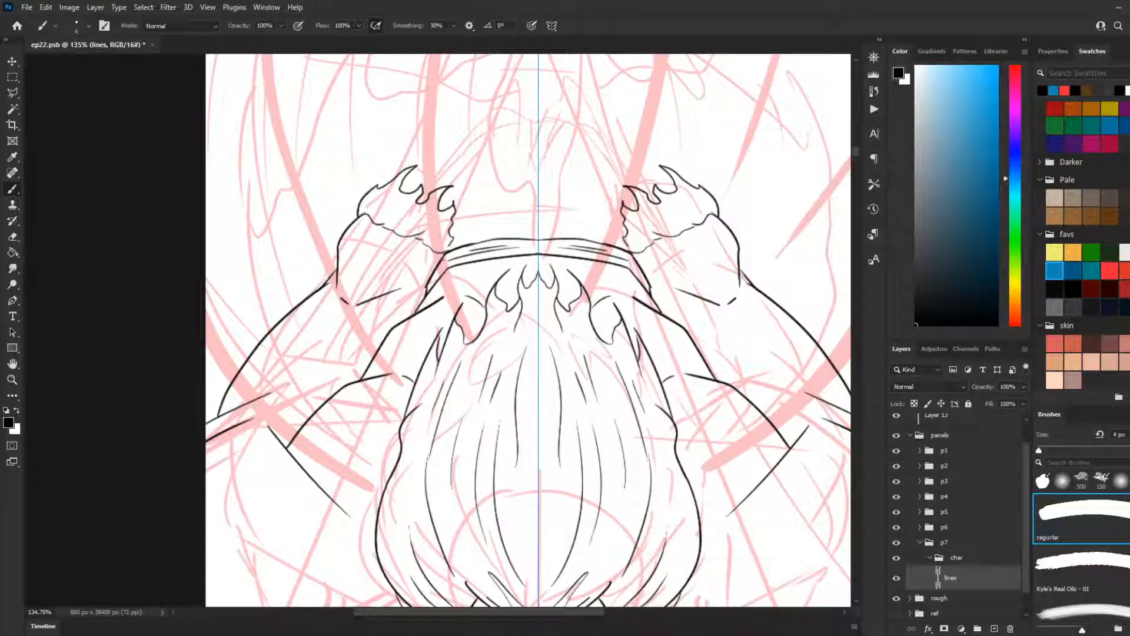
# Step: Try mirrored strokes inside the ragged ends and curves rising inward from them
pyautogui.hotkey('ctrl', 'z')
pyautogui.moveTo(404, 184)
pyautogui.mouseDown()
pyautogui.moveTo(446, 176)
pyautogui.moveTo(418, 176)
pyautogui.moveTo(444, 181)
pyautogui.moveTo(448, 209)
pyautogui.mouseUp()
pyautogui.hotkey('ctrl', 'z')
pyautogui.hotkey('ctrl', 'z')
pyautogui.hotkey('ctrl', 'z')
pyautogui.scroll(-5, 494, 157)
pyautogui.scroll(2, 624, 329)
pyautogui.scroll(-4, 580, 351)
pyautogui.scroll(3, 563, 352)
pyautogui.scroll(-2, 577, 359)
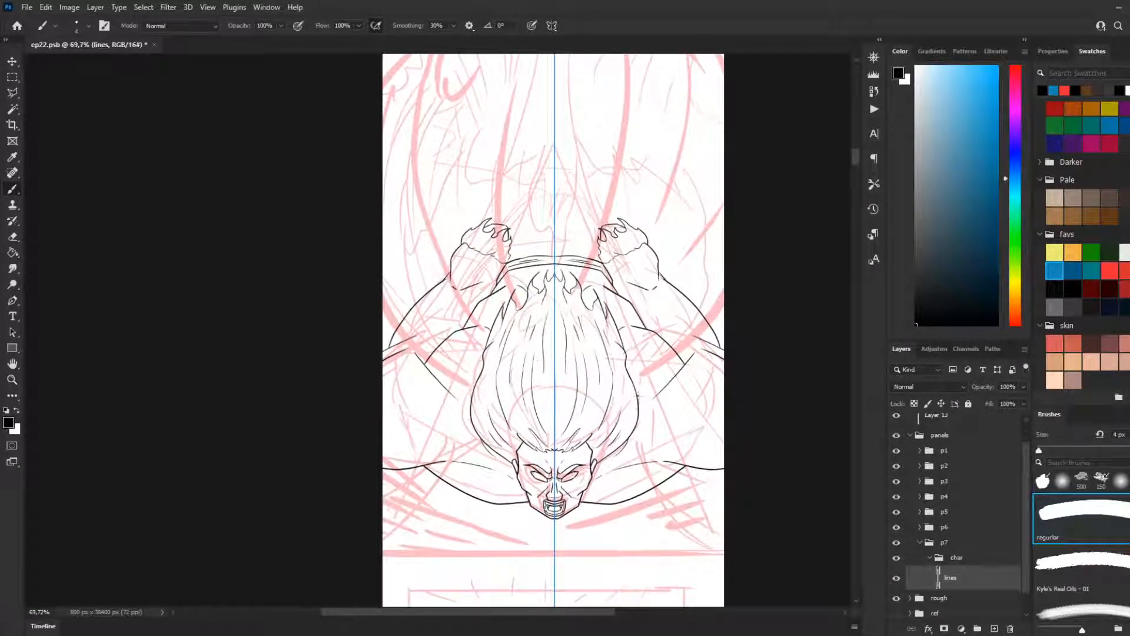
pyautogui.scroll(1, 638, 395)
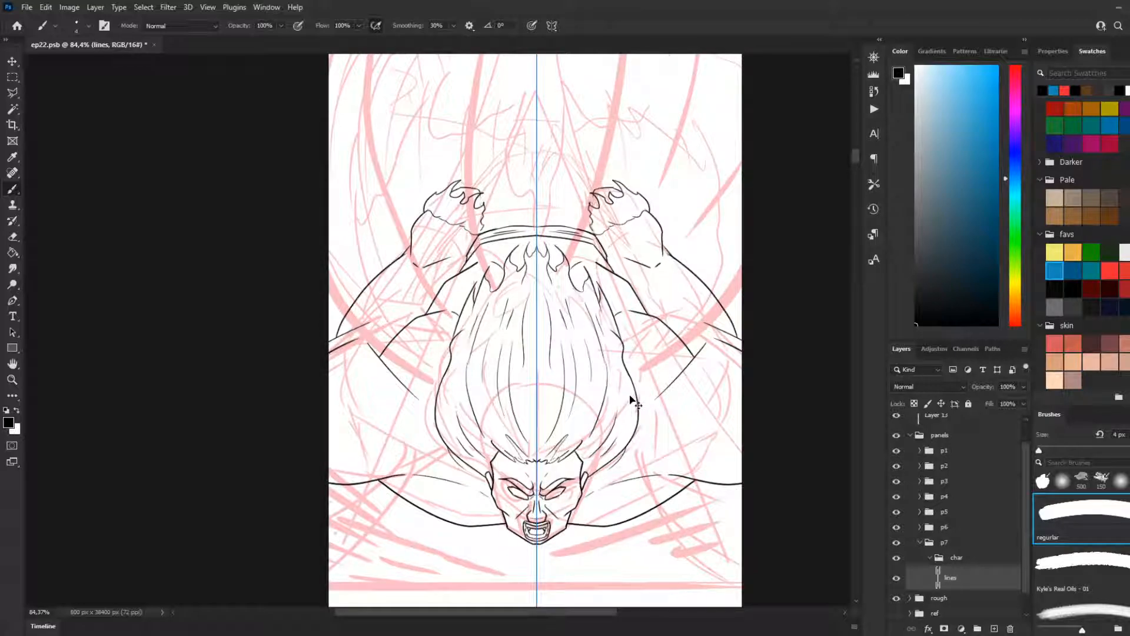
pyautogui.hotkey('ctrl', 'z')
pyautogui.moveTo(421, 201)
pyautogui.mouseDown()
pyautogui.moveTo(440, 165)
pyautogui.moveTo(474, 146)
pyautogui.mouseUp()
pyautogui.hotkey('ctrl', 'z')
# Step: Undo the band lines, the ragged ends and the contours curving inward from the upright strokes
pyautogui.hotkey('ctrl', 'z')
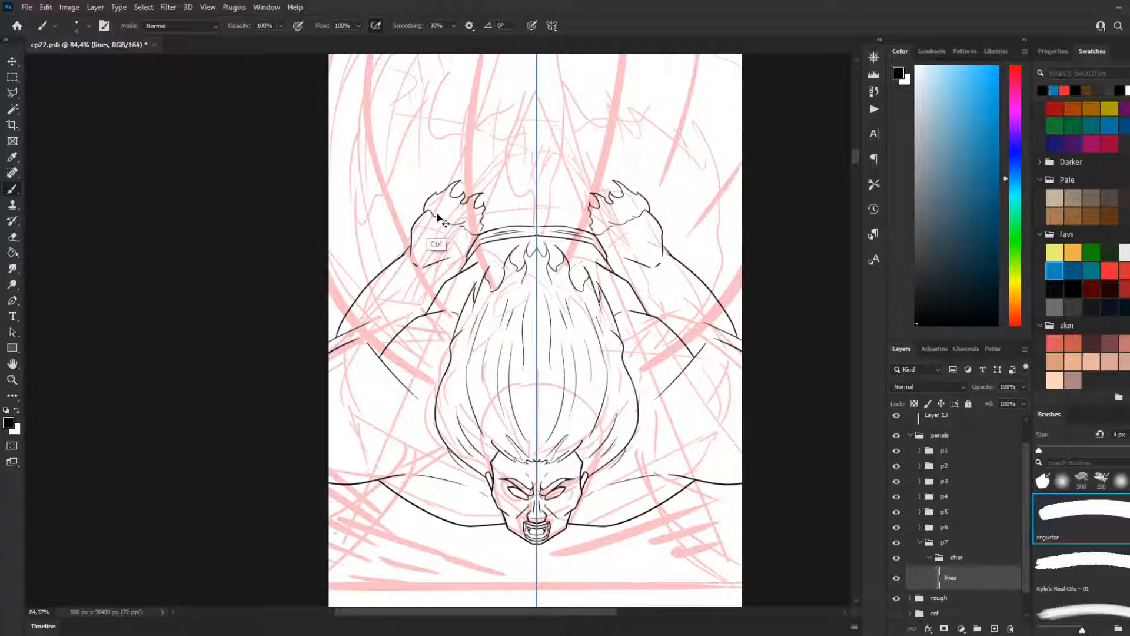
pyautogui.hotkey('ctrl', 'z')
pyautogui.hotkey('ctrl', 'z')
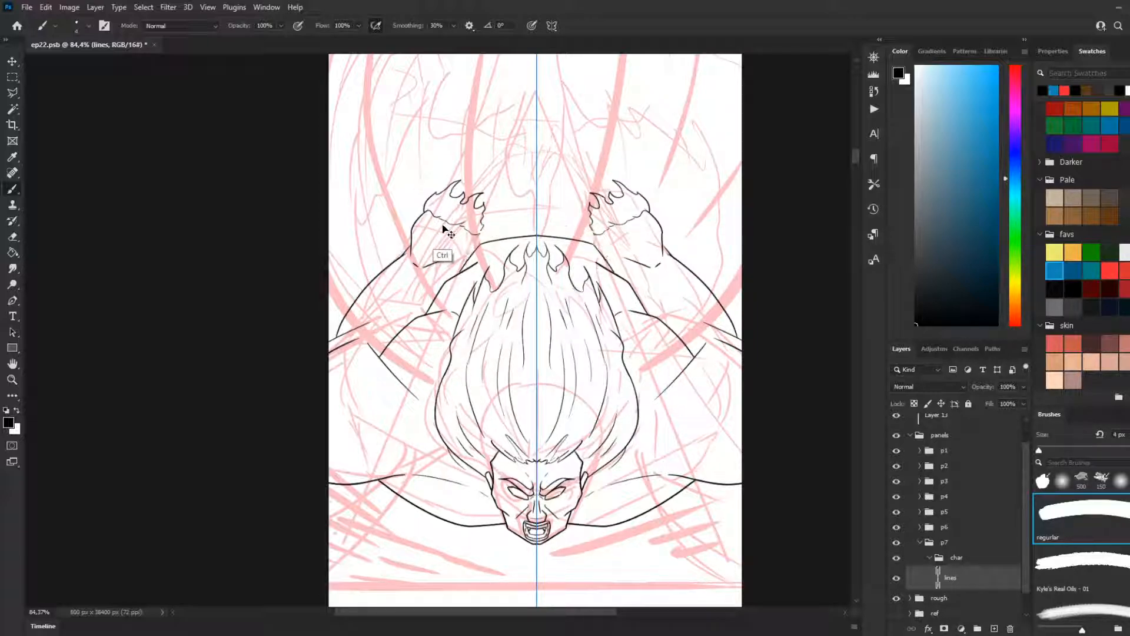
pyautogui.hotkey('ctrl', 'z')
# Step: Line mirrored curves rising up and inward from the upright strokes, with jagged edges slanting down inside them
pyautogui.hotkey('ctrl', 'z')
pyautogui.hotkey('ctrl', 'z')
pyautogui.hotkey('ctrl', 'z')
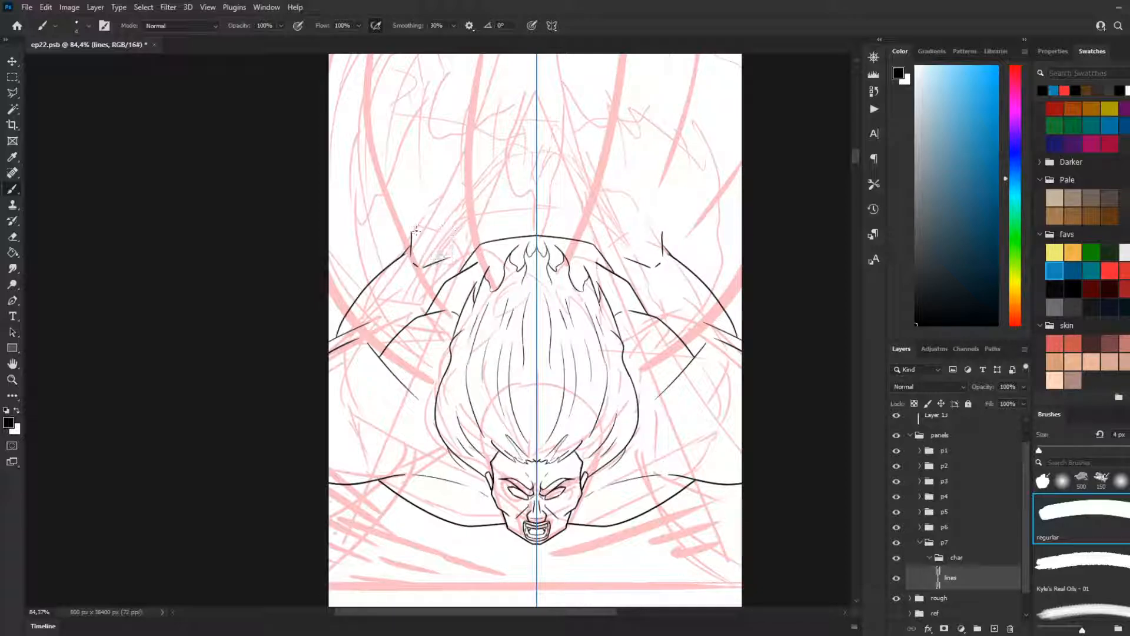
pyautogui.hotkey('ctrl', 'z')
pyautogui.moveTo(411, 237)
pyautogui.mouseDown()
pyautogui.moveTo(461, 187)
pyautogui.moveTo(460, 156)
pyautogui.moveTo(506, 119)
pyautogui.mouseUp()
pyautogui.hotkey('ctrl', 'z')
pyautogui.moveTo(426, 205); pyautogui.dragTo(465, 150)
pyautogui.hotkey('ctrl', 'z')
pyautogui.moveTo(425, 202); pyautogui.dragTo(455, 147)
pyautogui.hotkey('ctrl', 'z')
pyautogui.moveTo(424, 205); pyautogui.dragTo(469, 143)
pyautogui.moveTo(437, 207)
pyautogui.mouseDown()
pyautogui.moveTo(456, 198)
pyautogui.moveTo(451, 233)
pyautogui.moveTo(463, 219)
pyautogui.moveTo(473, 237)
pyautogui.mouseUp()
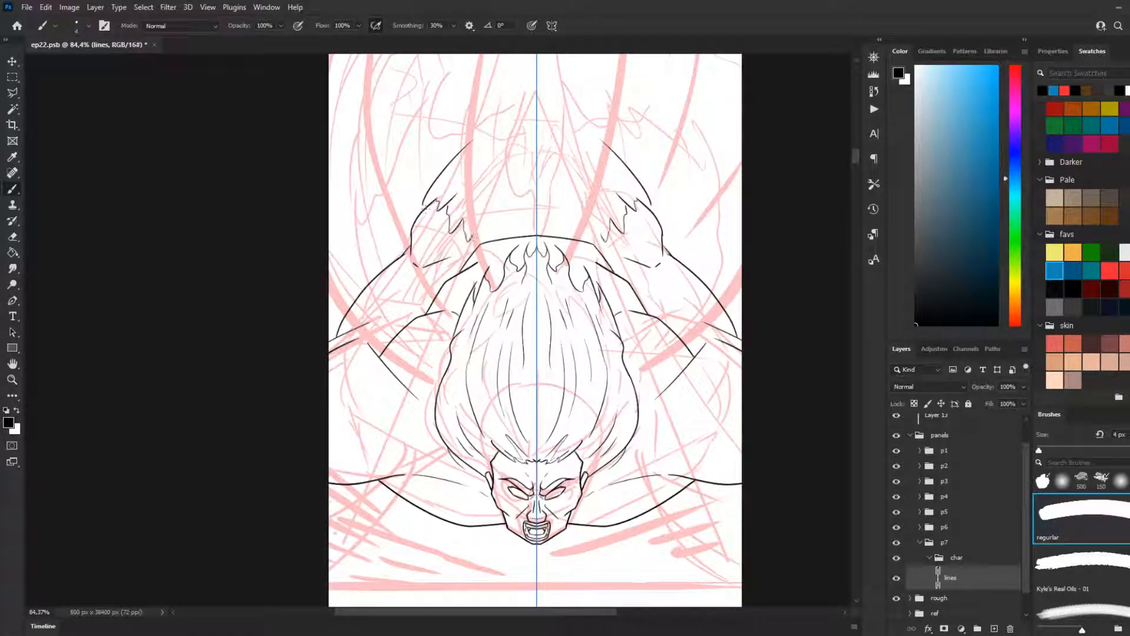
# Step: Line mirrored jagged edges across the centre, just above the arc over the hair
pyautogui.moveTo(471, 143); pyautogui.dragTo(505, 113)
pyautogui.hotkey('ctrl', 'z')
pyautogui.moveTo(471, 235)
pyautogui.mouseDown()
pyautogui.moveTo(458, 265)
pyautogui.moveTo(524, 180)
pyautogui.moveTo(489, 238)
pyautogui.moveTo(520, 192)
pyautogui.moveTo(518, 225)
pyautogui.moveTo(527, 202)
pyautogui.moveTo(538, 215)
pyautogui.moveTo(541, 203)
pyautogui.moveTo(502, 225)
pyautogui.moveTo(527, 192)
pyautogui.moveTo(536, 213)
pyautogui.mouseUp()
pyautogui.hotkey('ctrl', 'z')
# Step: Try long mirrored strokes rising above the jagged edges towards the centre axis
pyautogui.moveTo(636, 171)
pyautogui.mouseDown()
pyautogui.moveTo(609, 112)
pyautogui.moveTo(569, 69)
pyautogui.mouseUp()
pyautogui.scroll(-3, 575, 122)
pyautogui.moveTo(565, 159); pyautogui.dragTo(565, 267)
pyautogui.hotkey('ctrl', 'z')
pyautogui.moveTo(463, 283); pyautogui.dragTo(538, 164)
pyautogui.hotkey('ctrl', 'z')
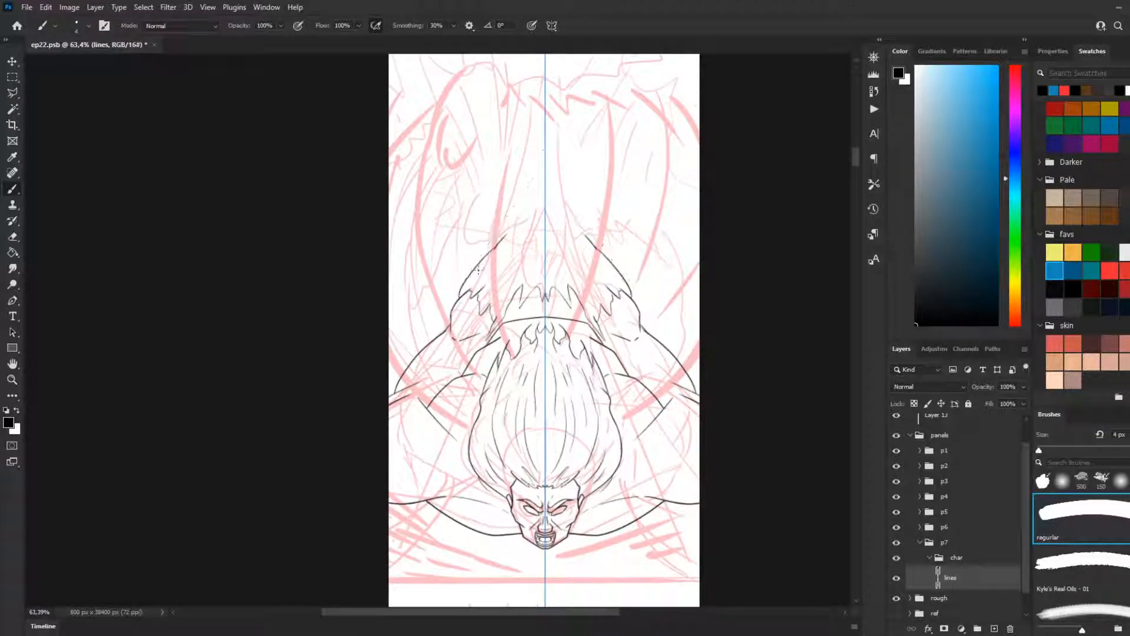
# Step: Line long mirrored contours tapering upward from the outer jagged edges towards the centre axis
pyautogui.moveTo(463, 279); pyautogui.dragTo(527, 176)
pyautogui.hotkey('ctrl', 'z')
pyautogui.moveTo(463, 282)
pyautogui.mouseDown()
pyautogui.moveTo(540, 117)
pyautogui.moveTo(535, 102)
pyautogui.moveTo(524, 158)
pyautogui.moveTo(538, 68)
pyautogui.moveTo(529, 116)
pyautogui.mouseUp()
pyautogui.hotkey('ctrl', 'z')
pyautogui.hotkey('ctrl', 'z')
pyautogui.moveTo(513, 173); pyautogui.dragTo(510, 176)
# Step: Extend the tapered contours upward as a narrow pair of lines reaching the rough burst shape
pyautogui.hotkey('ctrl', 'z')
pyautogui.hotkey('ctrl', 'z')
pyautogui.moveTo(531, 75); pyautogui.dragTo(508, 180)
pyautogui.hotkey('ctrl', 'z')
pyautogui.moveTo(530, 77); pyautogui.dragTo(517, 176)
pyautogui.hotkey('ctrl', 'z')
pyautogui.moveTo(531, 76); pyautogui.dragTo(516, 191)
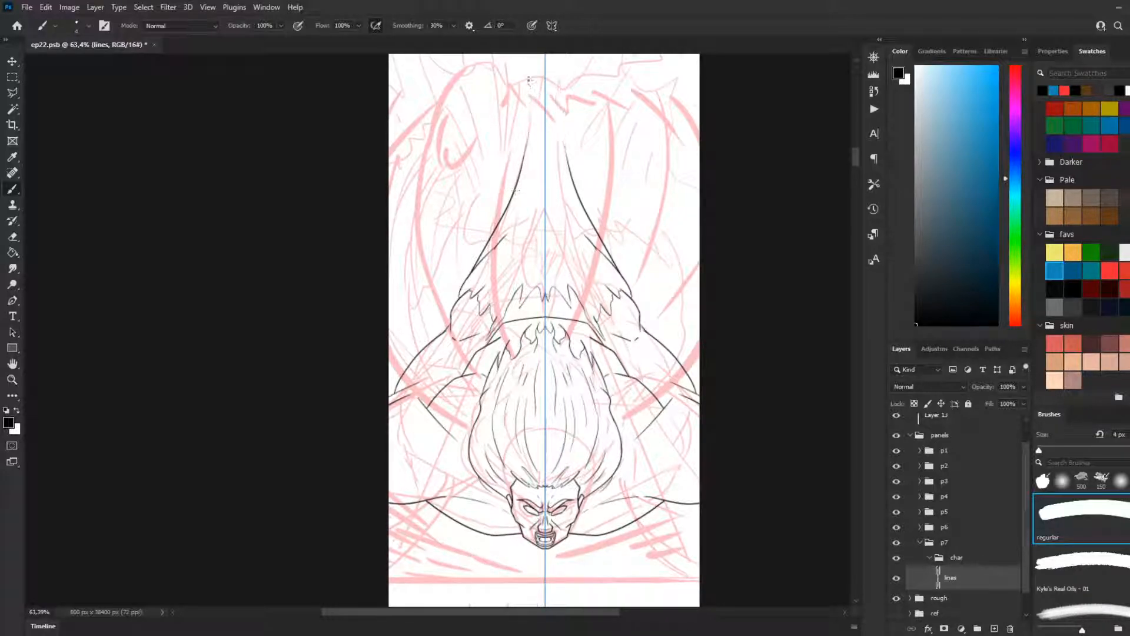
pyautogui.moveTo(531, 85); pyautogui.dragTo(513, 178)
pyautogui.moveTo(530, 80); pyautogui.dragTo(525, 170)
# Step: Examine the mirrored figure's line art both as a whole and up close
pyautogui.scroll(-6, 447, 236)
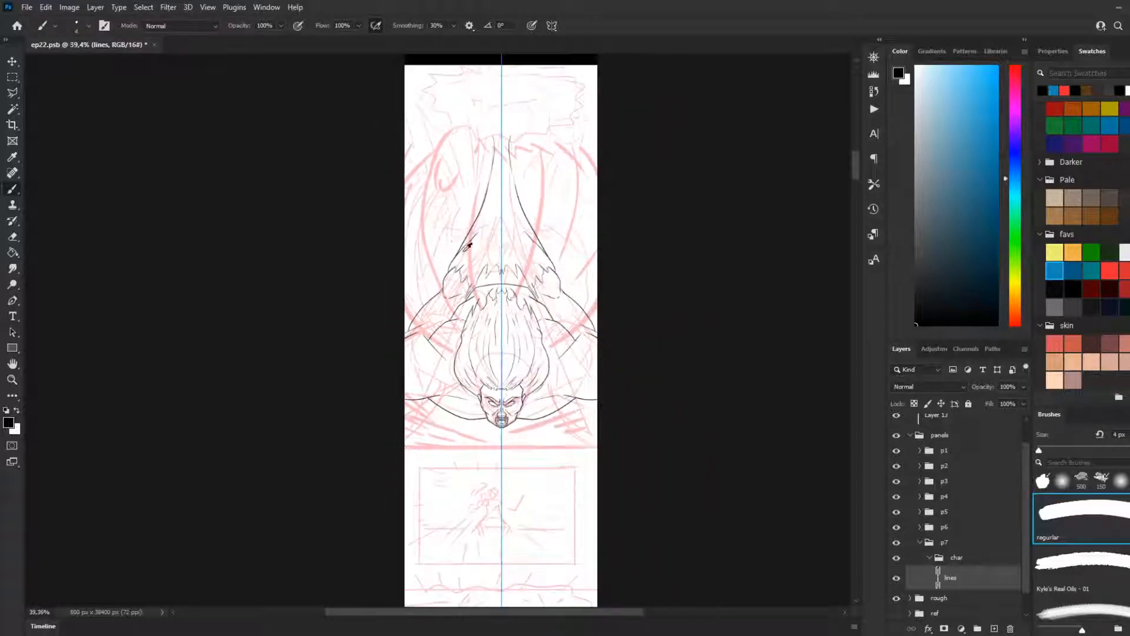
pyautogui.scroll(6, 518, 437)
pyautogui.scroll(4, 497, 378)
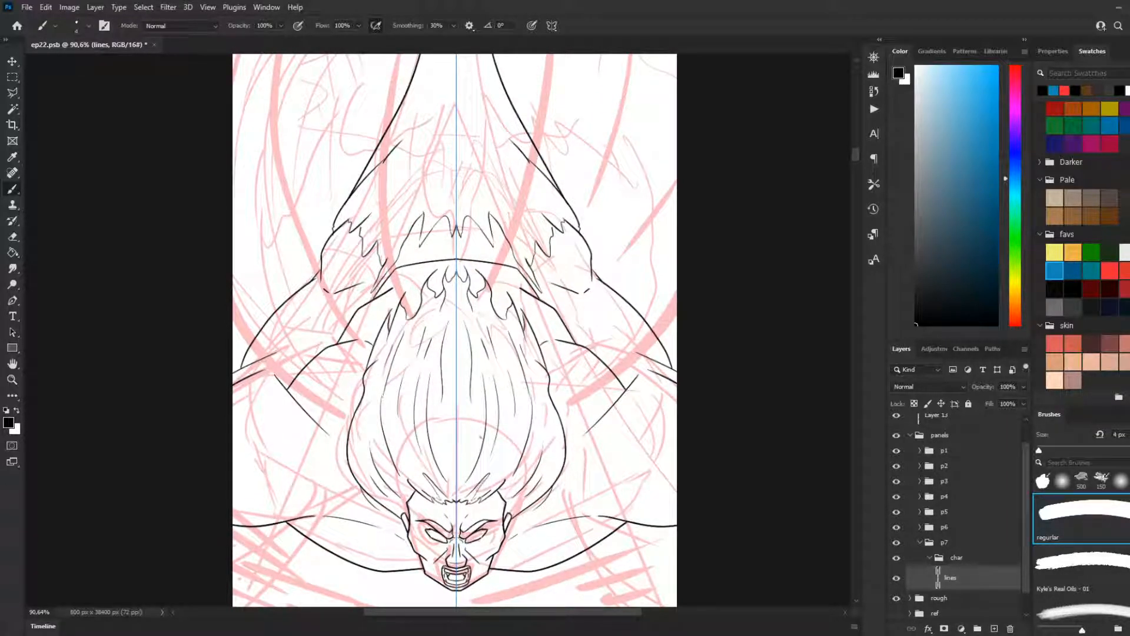
pyautogui.scroll(-5, 547, 553)
pyautogui.scroll(-1, 530, 488)
pyautogui.scroll(-5, 517, 467)
pyautogui.scroll(-6, 648, 288)
pyautogui.scroll(1, 629, 262)
pyautogui.scroll(1, 629, 262)
pyautogui.scroll(10, 530, 183)
pyautogui.scroll(-13, 511, 209)
pyautogui.scroll(-4, 466, 408)
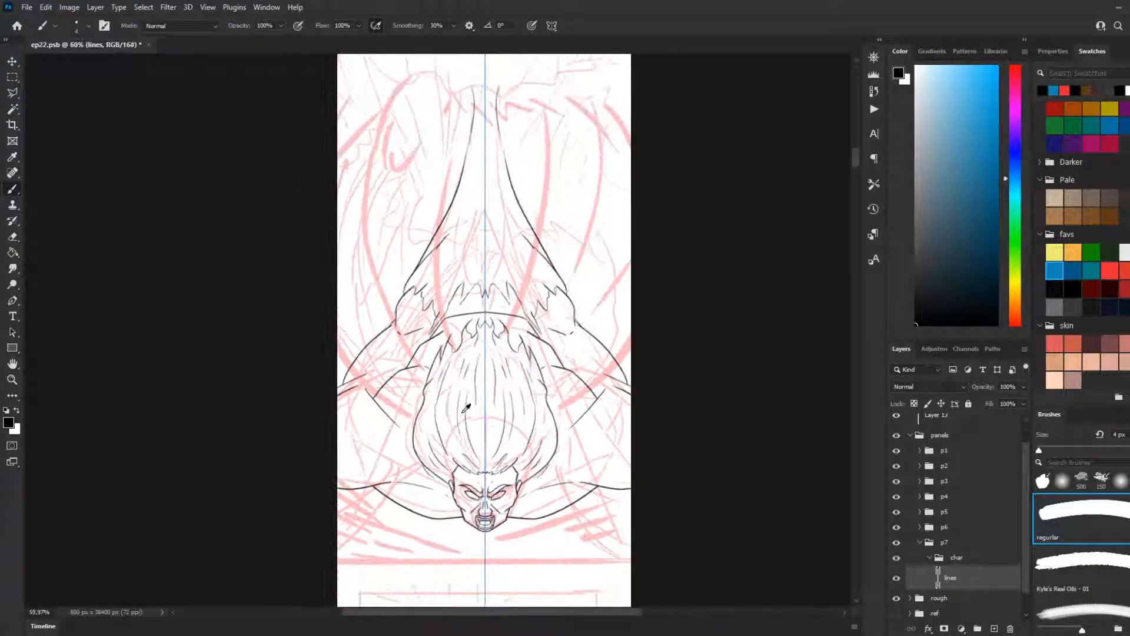
pyautogui.scroll(-3, 613, 362)
# Step: Turn paint symmetry off and line a thin fold stroke inside the narrow upper end of the tapered shape
pyautogui.scroll(2, 590, 189)
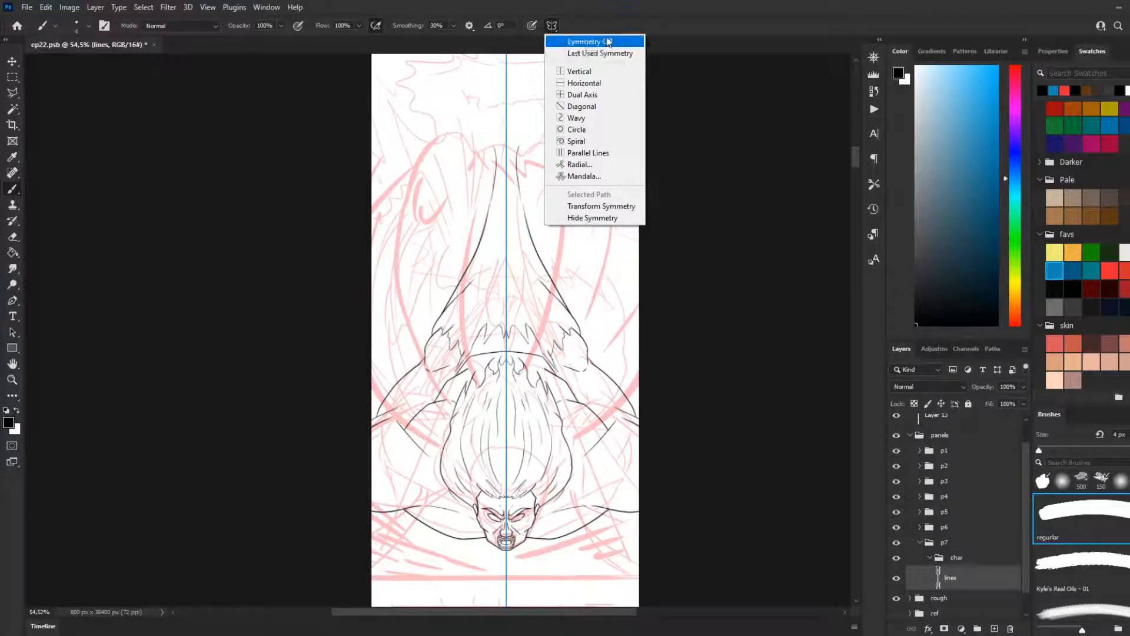
pyautogui.click(609, 41)
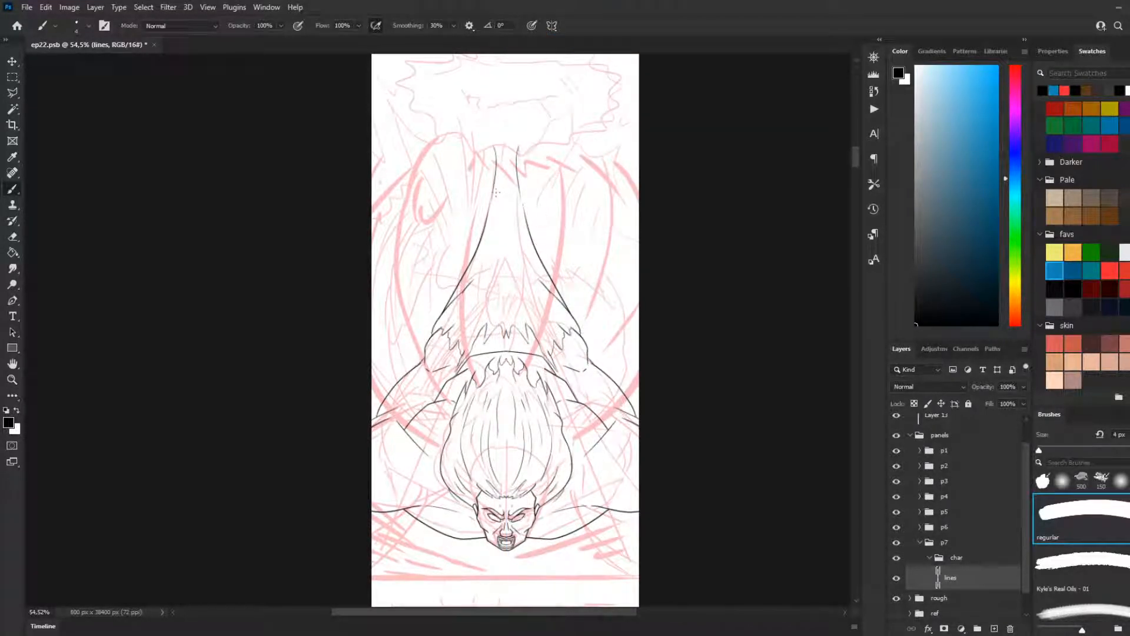
pyautogui.moveTo(498, 142); pyautogui.dragTo(497, 212)
pyautogui.hotkey('ctrl', 'z')
pyautogui.moveTo(501, 154); pyautogui.dragTo(497, 209)
pyautogui.hotkey('ctrl', 'z')
pyautogui.moveTo(502, 150); pyautogui.dragTo(494, 225)
pyautogui.hotkey('ctrl', 'z')
pyautogui.moveTo(503, 145); pyautogui.dragTo(492, 219)
pyautogui.hotkey('ctrl', 'z')
pyautogui.hotkey('ctrl', 'shift', 'z')
# Step: Line thin fold strokes down the inside of the tapered shape, from its narrow end to its wide lower part
pyautogui.scroll(-6, 484, 229)
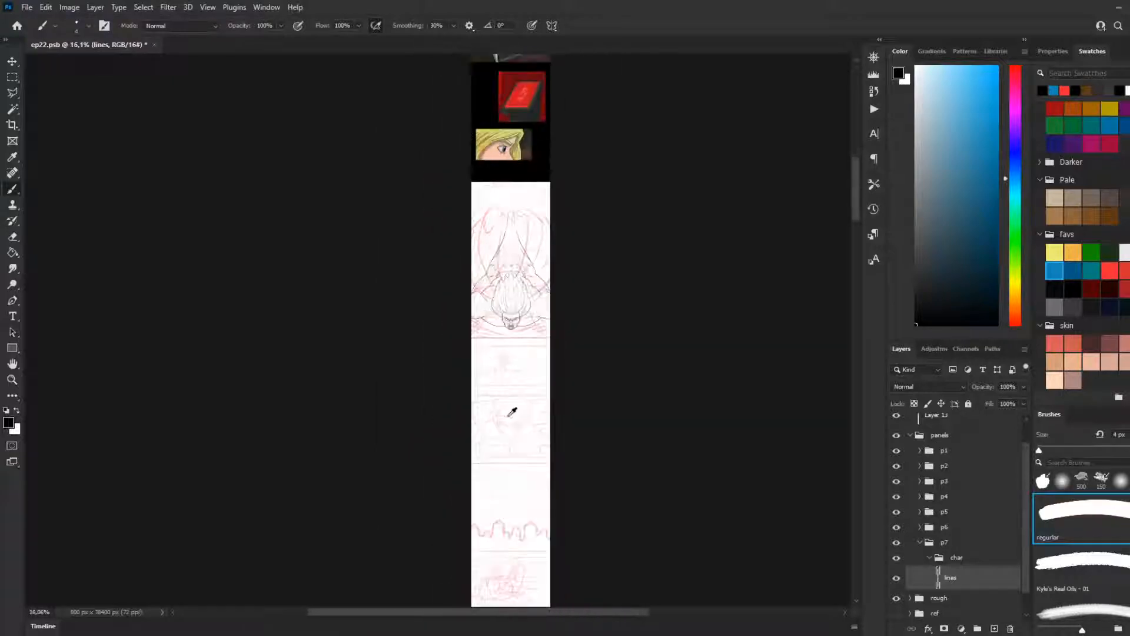
pyautogui.scroll(6, 532, 280)
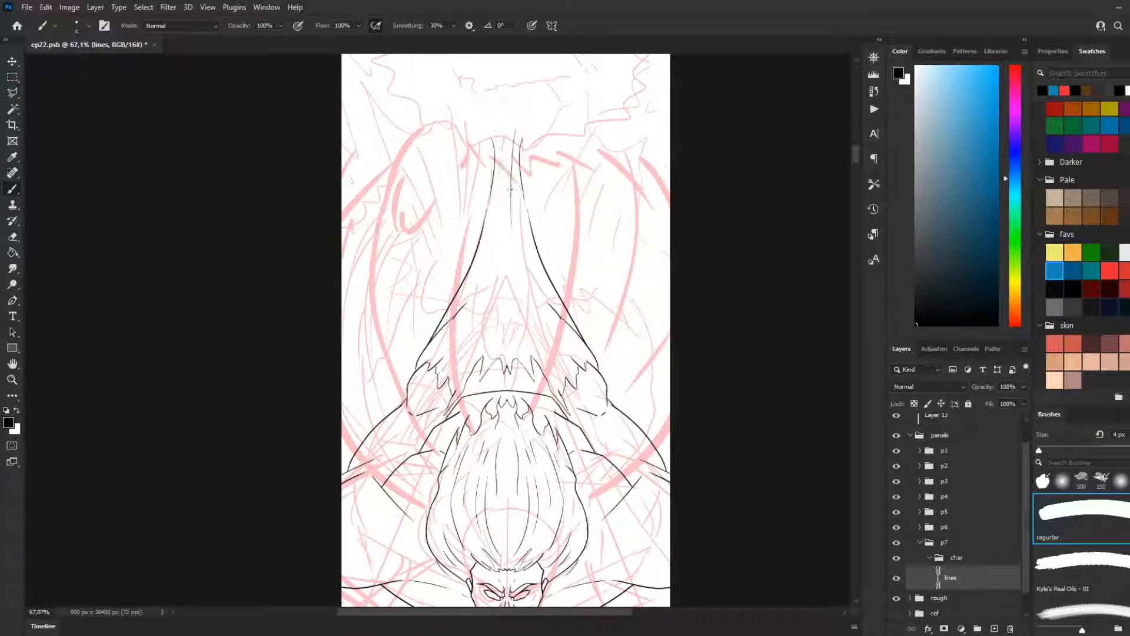
pyautogui.hotkey('ctrl', 'z')
pyautogui.moveTo(498, 137); pyautogui.dragTo(503, 177)
pyautogui.hotkey('ctrl', 'z')
pyautogui.hotkey('ctrl', 'z')
pyautogui.hotkey('ctrl', 'z')
pyautogui.hotkey('ctrl', 'z')
pyautogui.moveTo(509, 127); pyautogui.dragTo(505, 178)
pyautogui.hotkey('ctrl', 'z')
pyautogui.hotkey('ctrl', 'shift', 'z')
pyautogui.moveTo(529, 297); pyautogui.dragTo(519, 264)
pyautogui.moveTo(489, 252); pyautogui.dragTo(483, 288)
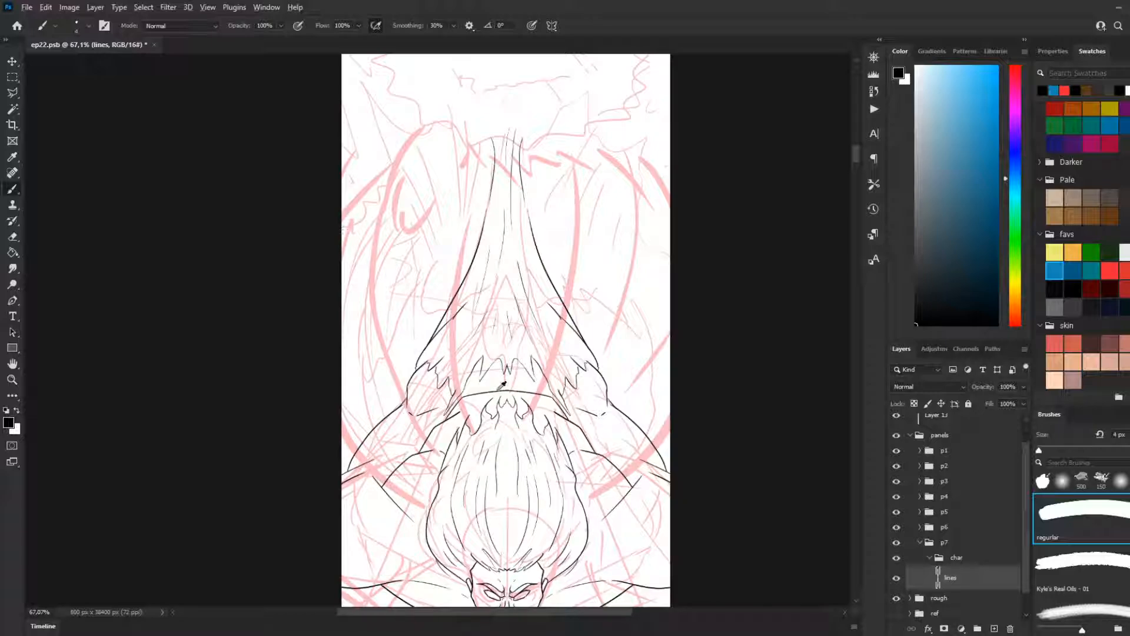
# Step: Examine the finished line art of the whole panel 7 figure against the rough sketch
pyautogui.scroll(-5, 503, 385)
pyautogui.scroll(-6, 545, 391)
pyautogui.scroll(2, 583, 439)
pyautogui.scroll(4, 586, 444)
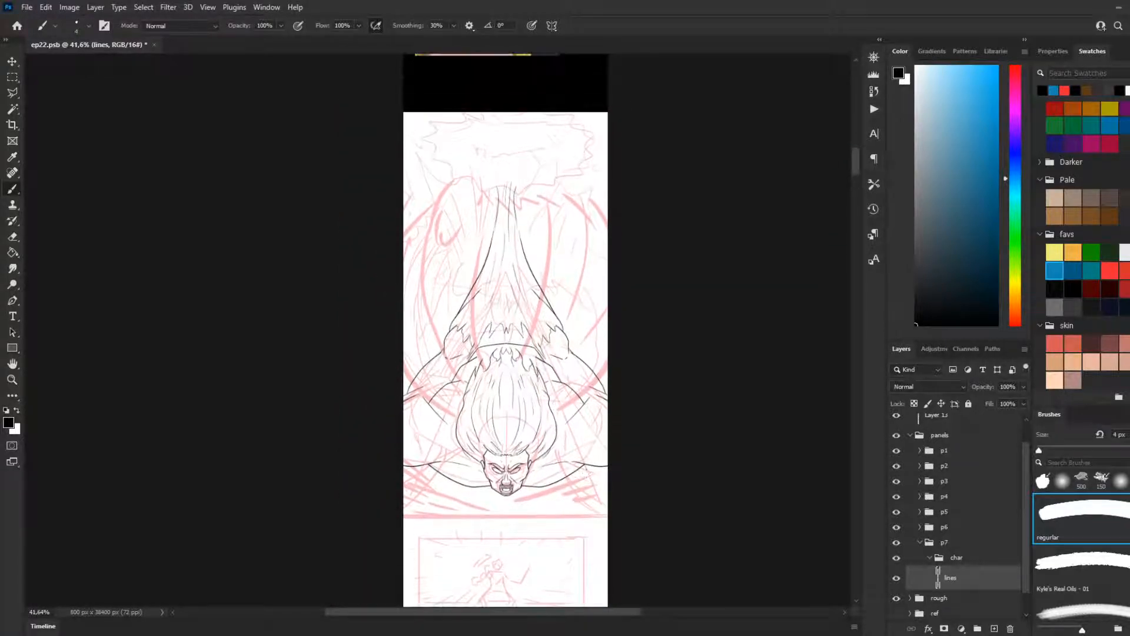
pyautogui.scroll(2, 491, 328)
pyautogui.scroll(-1, 488, 341)
pyautogui.scroll(-2, 488, 341)
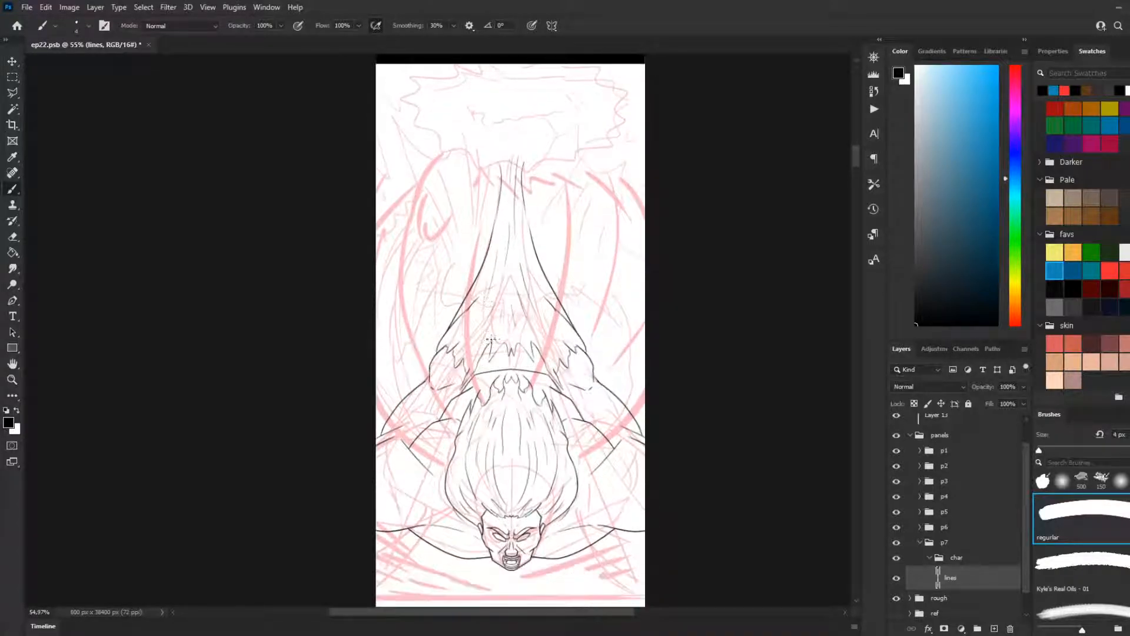
pyautogui.scroll(1, 532, 335)
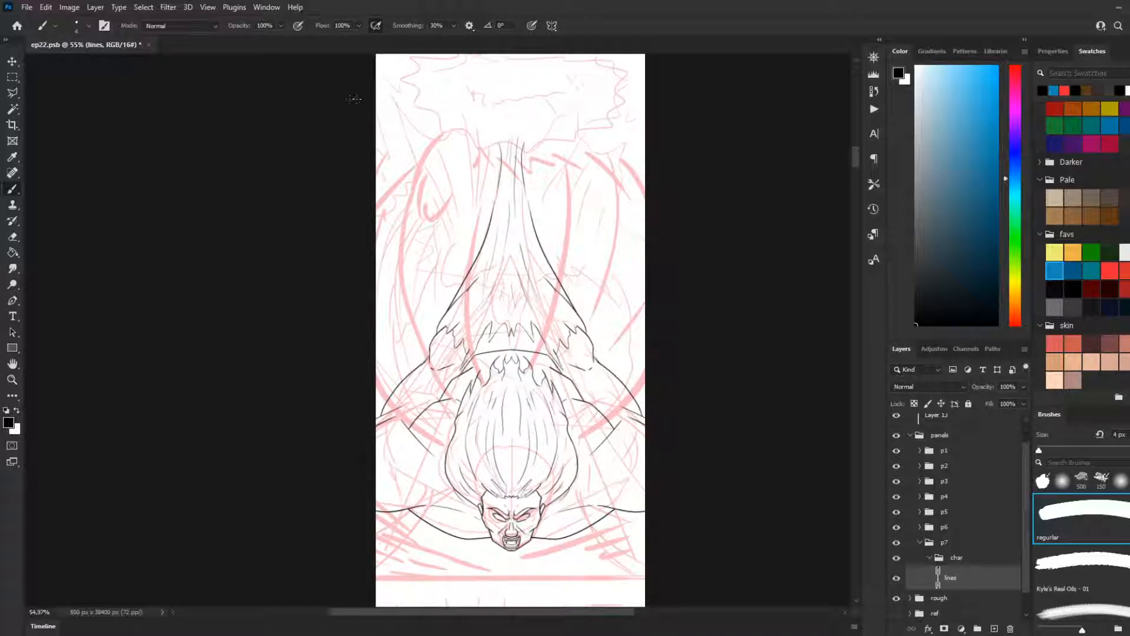
pyautogui.scroll(-2, 707, 449)
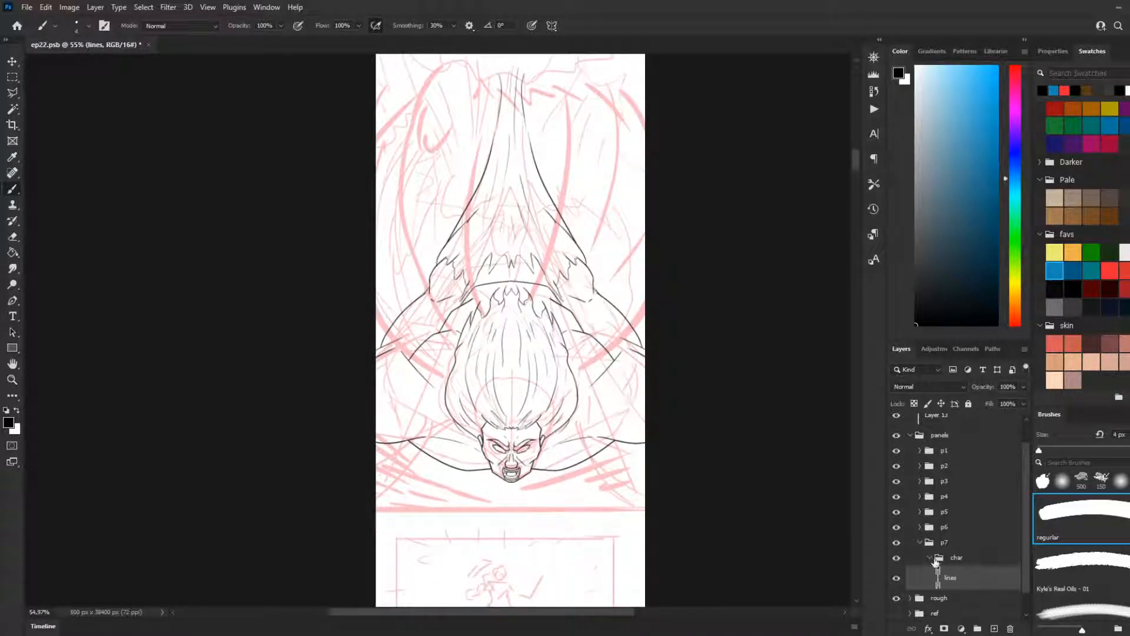
# Step: Duplicate the lines layer, place the copy beneath the original in the char group and rename it fill
pyautogui.click(930, 558)
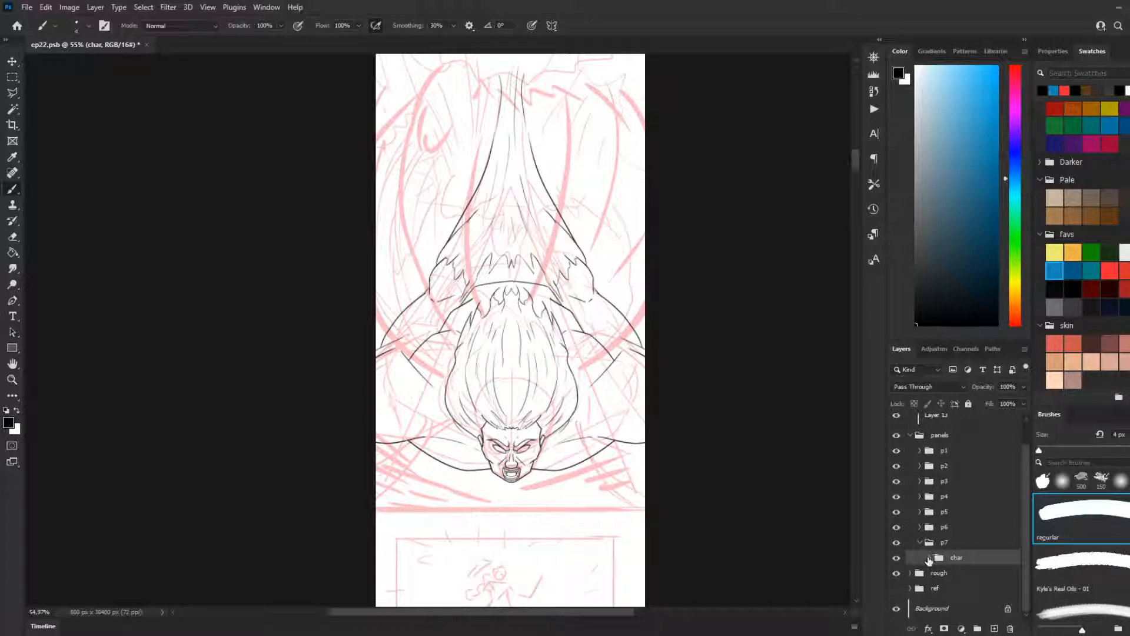
pyautogui.click(930, 558)
pyautogui.rightClick(947, 550)
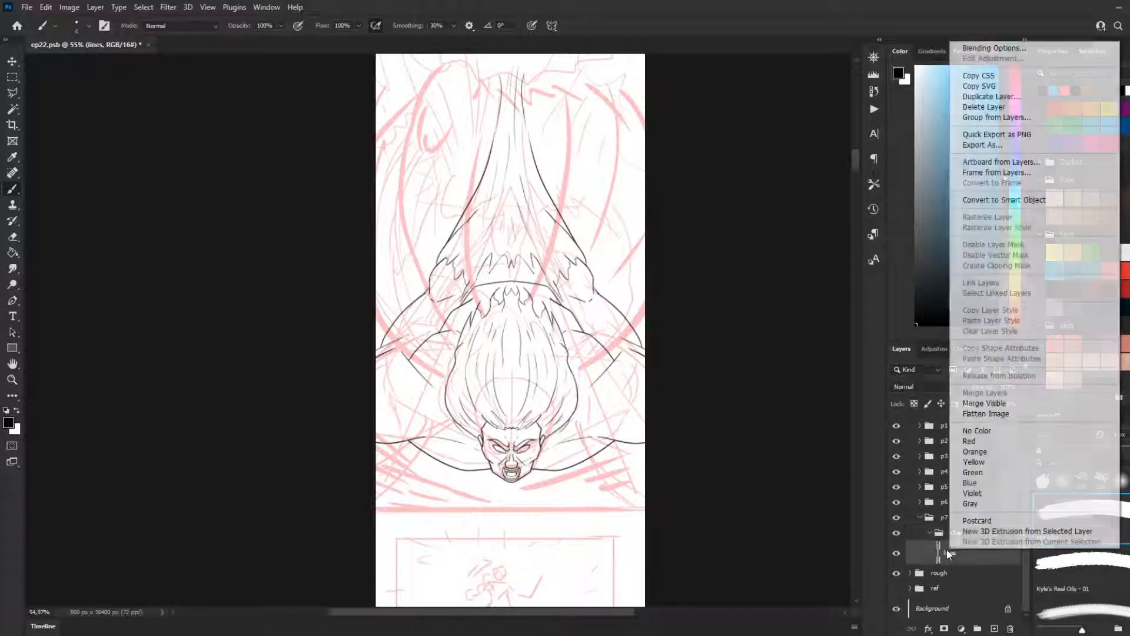
pyautogui.click(991, 96)
pyautogui.click(703, 184)
pyautogui.moveTo(959, 558); pyautogui.dragTo(963, 575)
pyautogui.doubleClick(960, 576)
pyautogui.write('fill')
pyautogui.press('Return')
# Step: Try selecting the empty area around the figure on the lines layer with the Magic Wand, and deselect it
pyautogui.scroll(2, 578, 399)
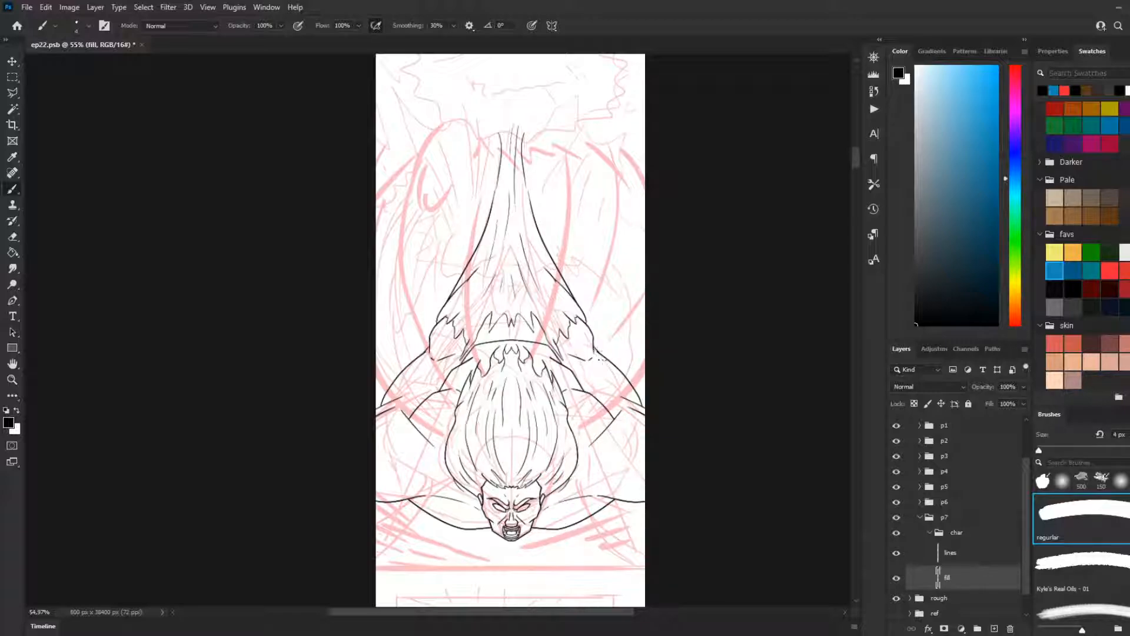
pyautogui.scroll(-2, 599, 353)
pyautogui.scroll(3, 755, 376)
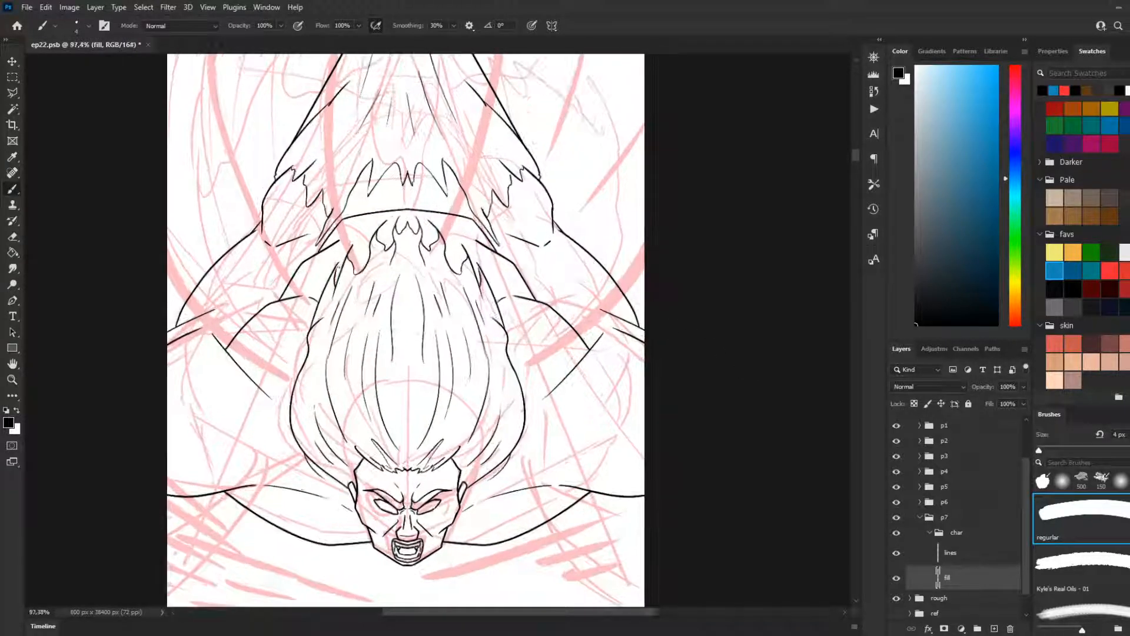
pyautogui.scroll(-3, 457, 316)
pyautogui.scroll(-2, 457, 316)
pyautogui.scroll(1, 458, 316)
pyautogui.scroll(1, 462, 312)
pyautogui.press('w')
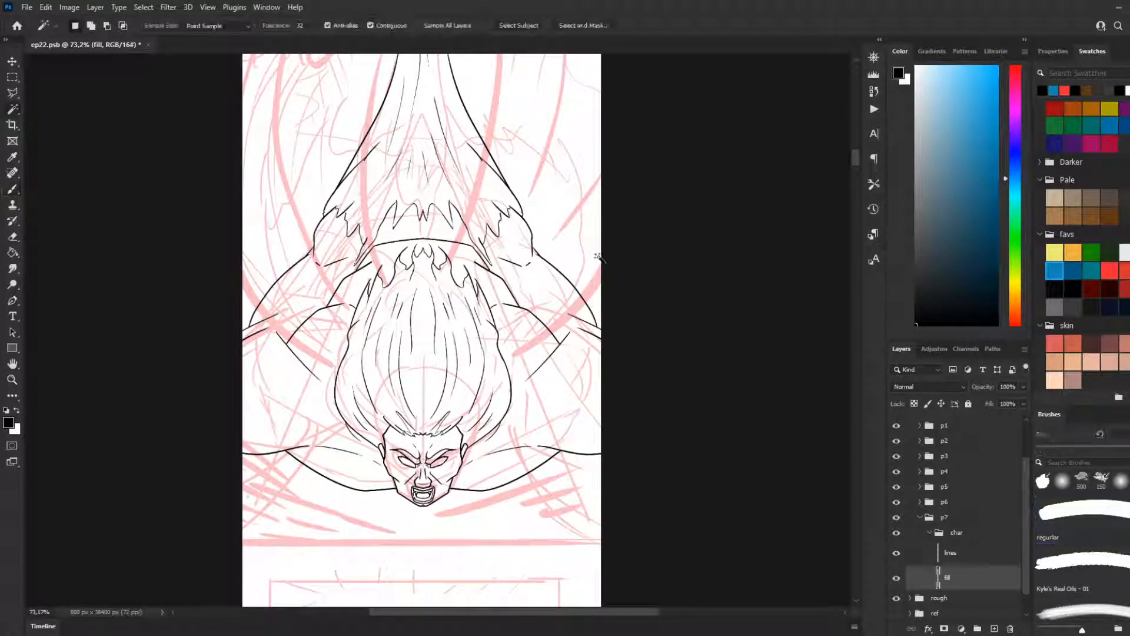
pyautogui.hotkey('alt', ']')
pyautogui.click(578, 238)
pyautogui.scroll(1, 516, 383)
pyautogui.scroll(1, 516, 382)
pyautogui.scroll(3, 516, 382)
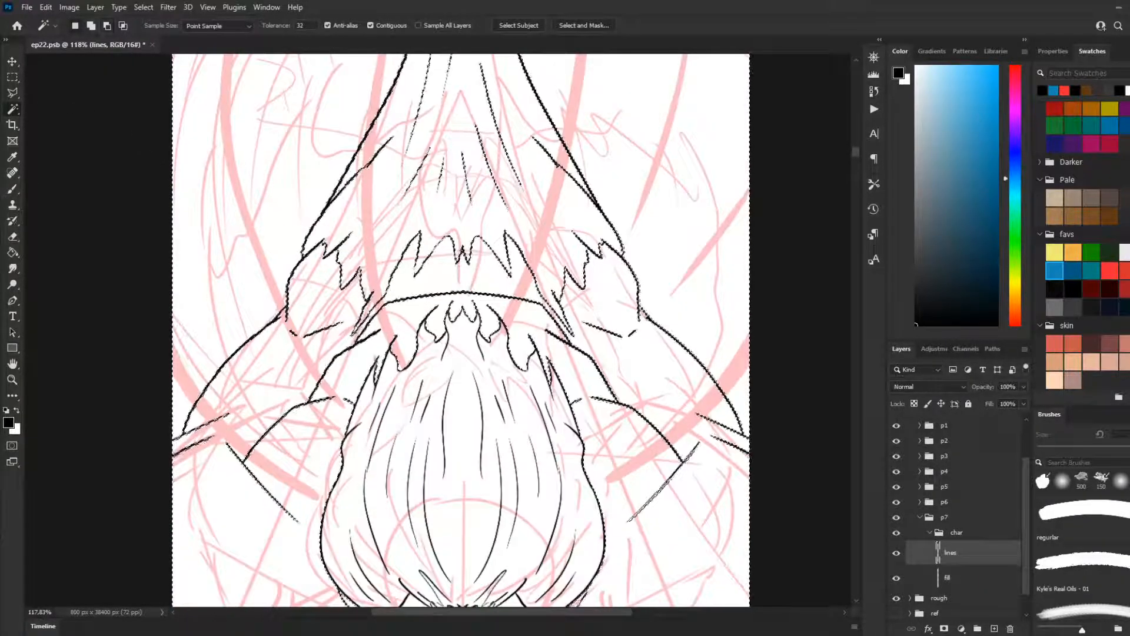
pyautogui.press('m')
pyautogui.hotkey('ctrl', 'd')
# Step: Try Magic Wand selections of the areas below the shoulders and beside the outer arch, and clear the selection
pyautogui.scroll(-5, 318, 305)
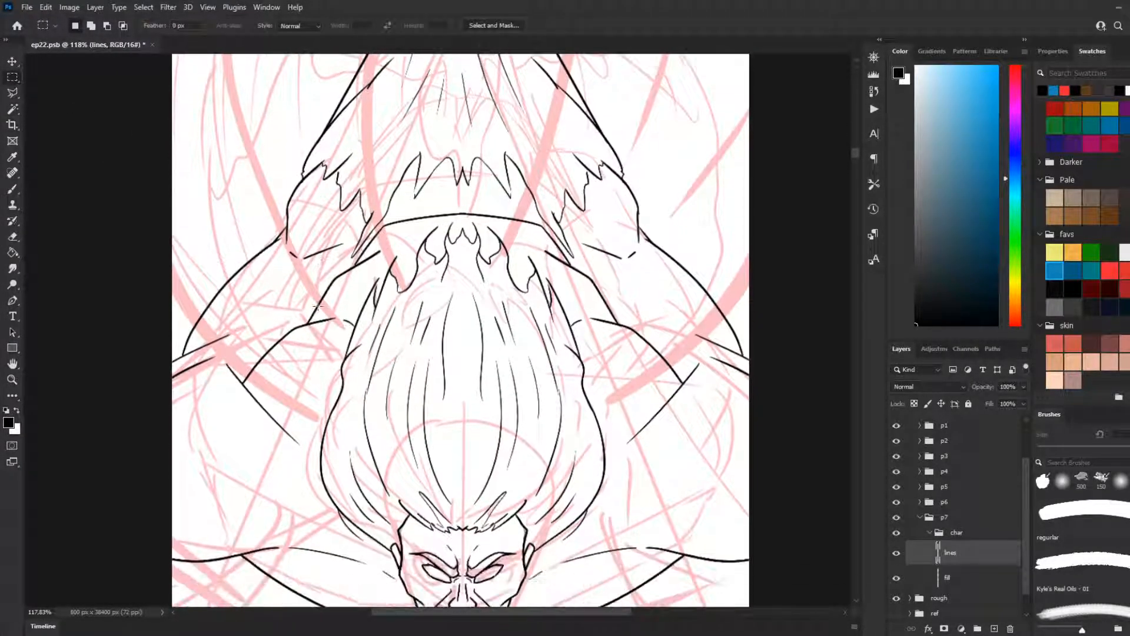
pyautogui.scroll(-5, 318, 306)
pyautogui.press('w')
pyautogui.click(287, 518)
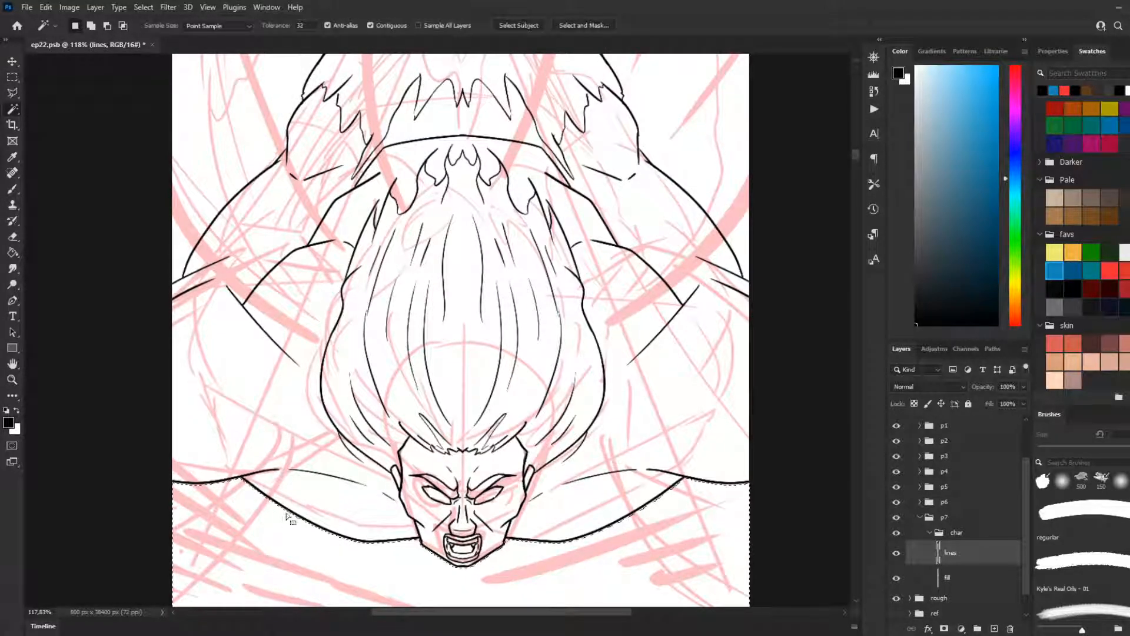
pyautogui.scroll(2, 235, 286)
pyautogui.keyDown('shift'); pyautogui.click(226, 201); pyautogui.keyUp('shift')
pyautogui.scroll(2, 448, 275)
pyautogui.scroll(2, 448, 277)
pyautogui.scroll(6, 393, 314)
pyautogui.hotkey('ctrl', 'd')
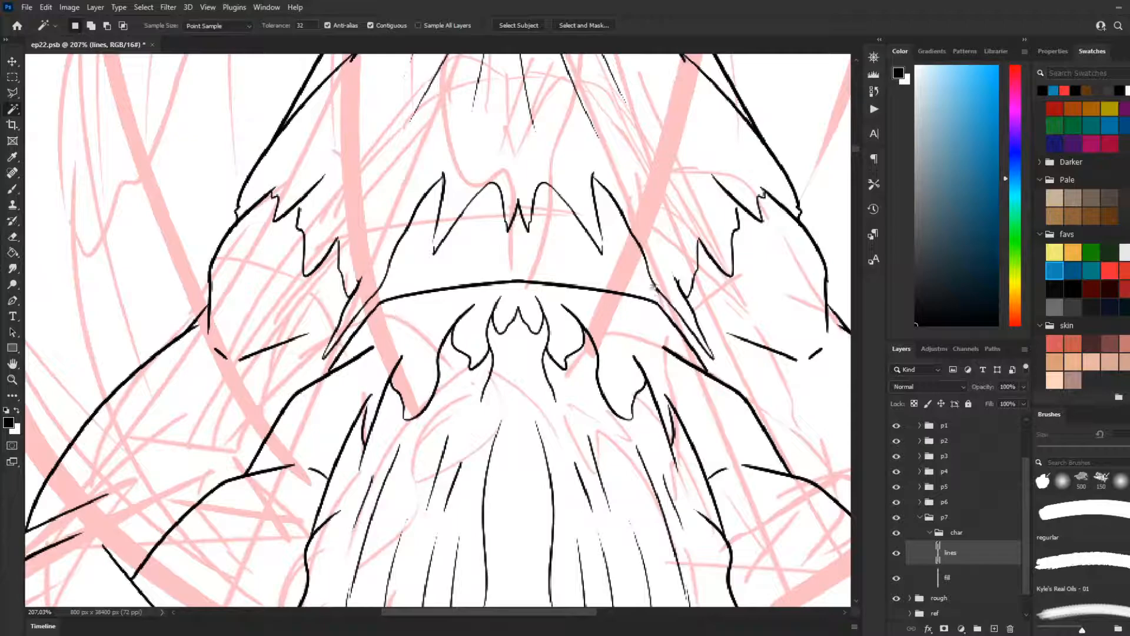
# Step: Delete the fill layer from the char group
pyautogui.click(13, 189)
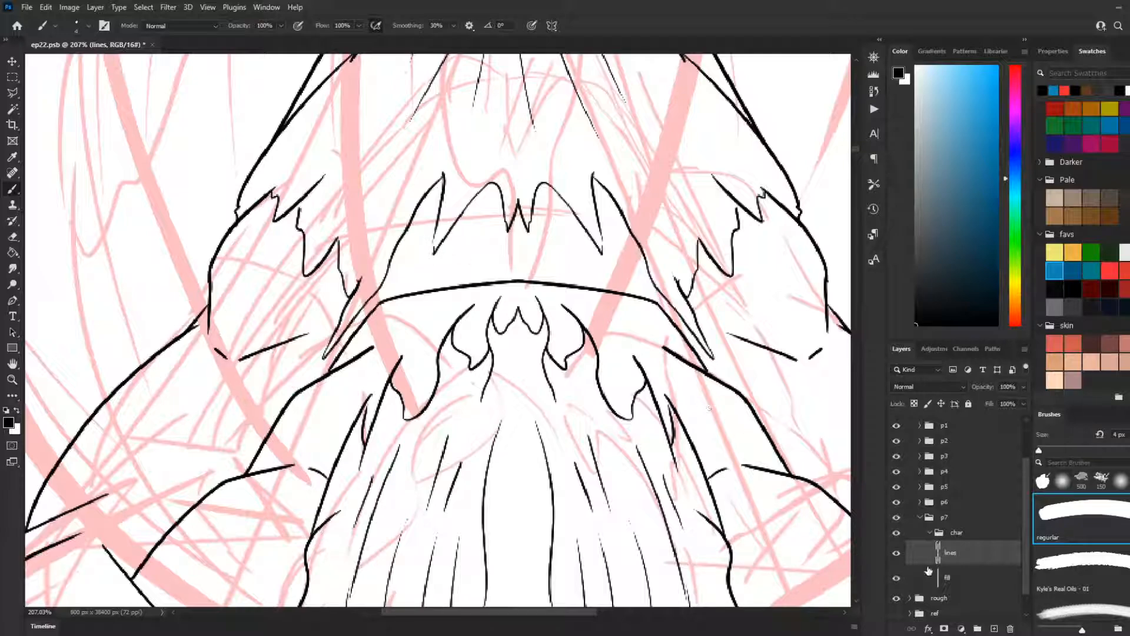
pyautogui.click(965, 579)
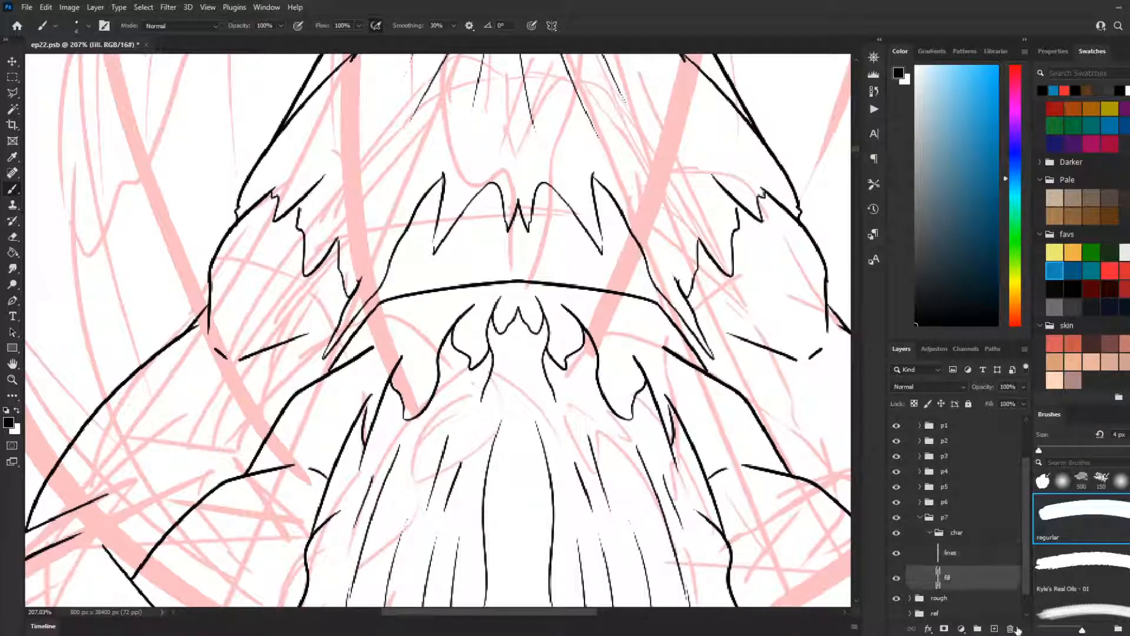
pyautogui.click(1010, 628)
pyautogui.click(532, 243)
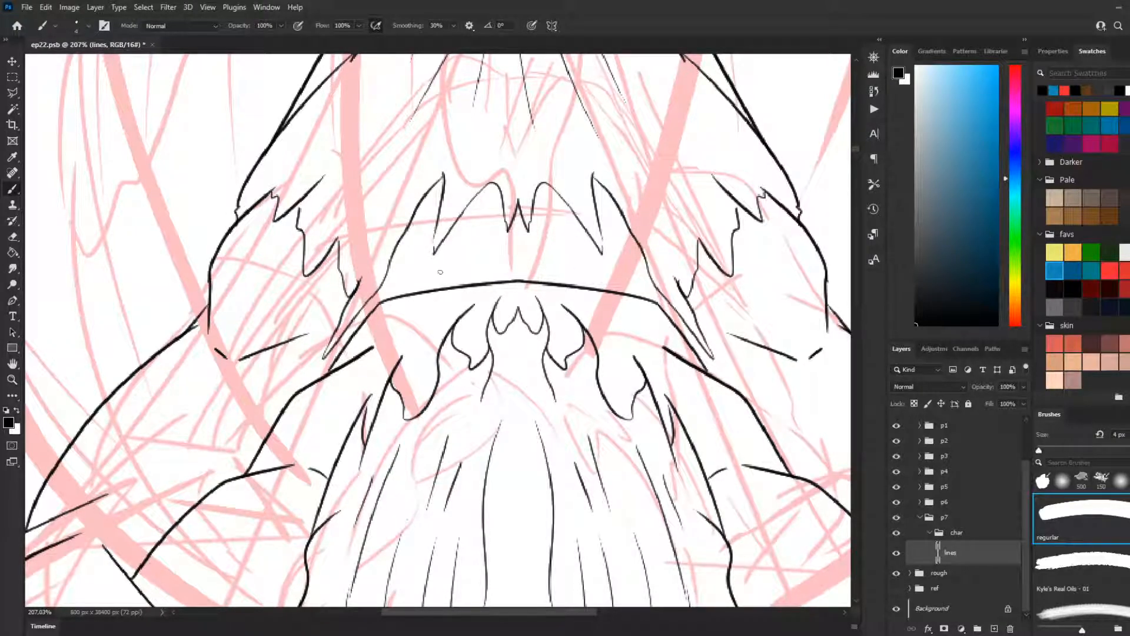
# Step: Switch the Polygonal Lasso to the regular Lasso tool and return to the Brush
pyautogui.press('l')
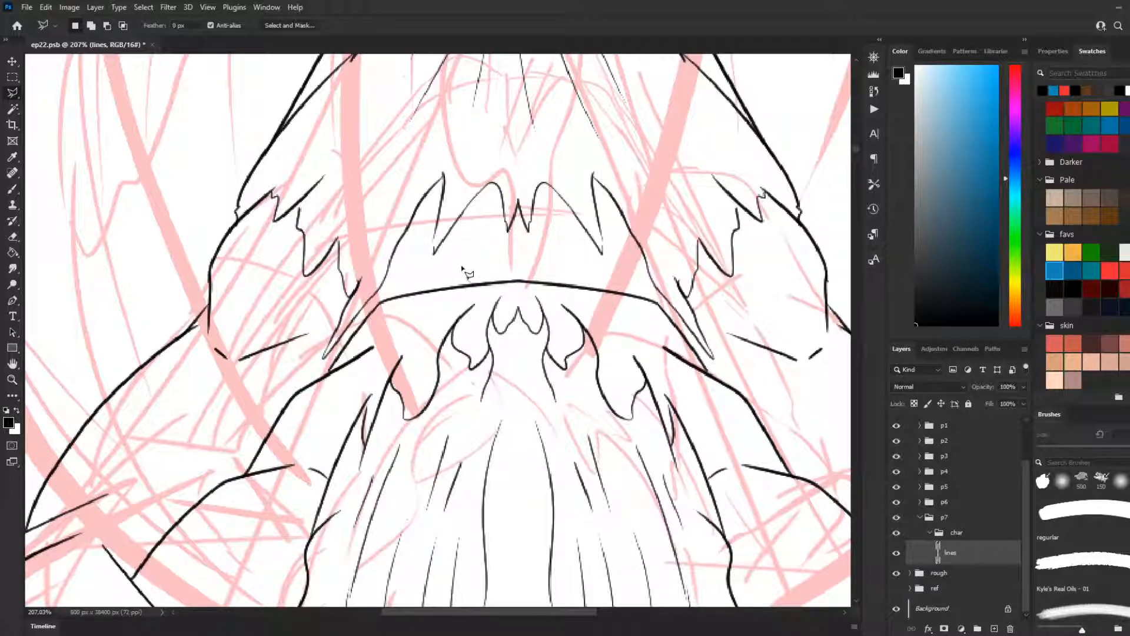
pyautogui.press('b')
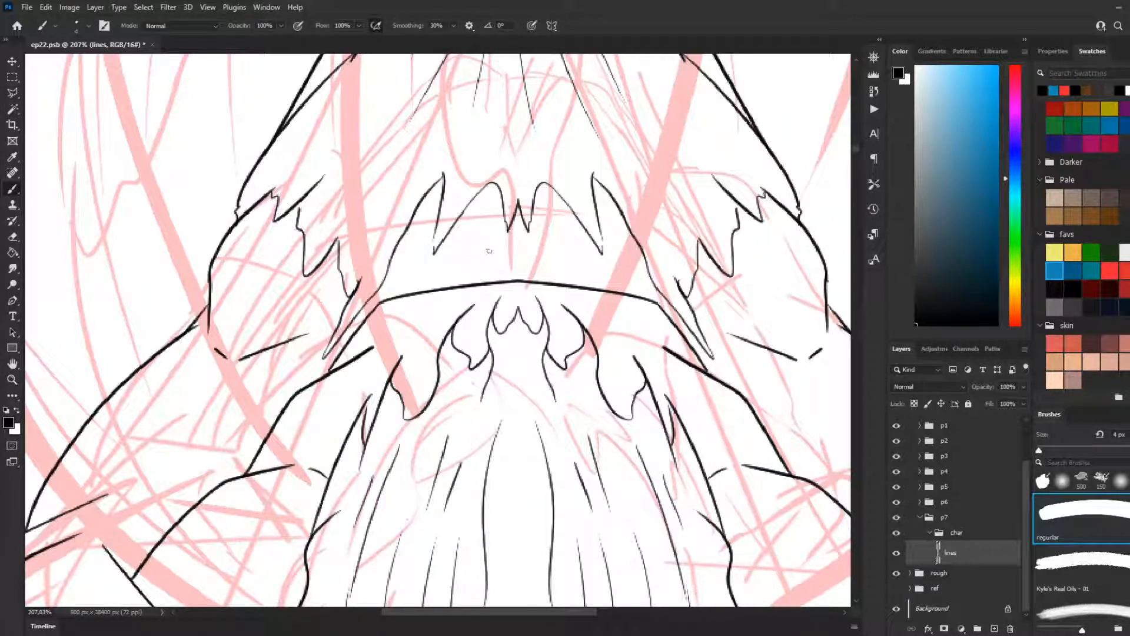
pyautogui.press('l')
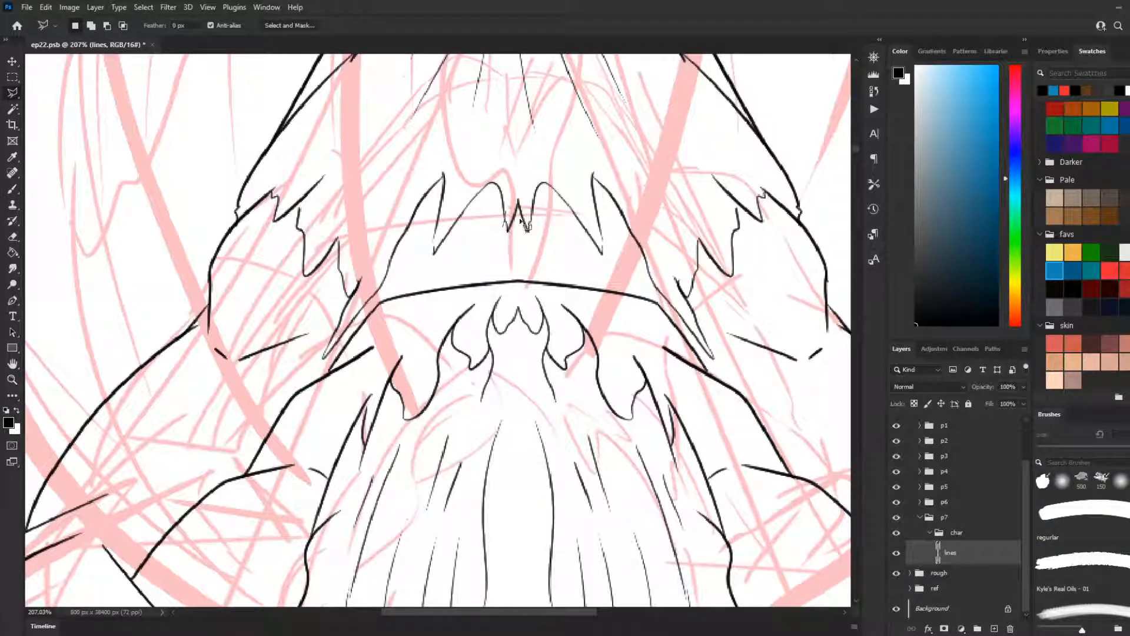
pyautogui.rightClick(12, 94)
pyautogui.click(59, 93)
pyautogui.press('b')
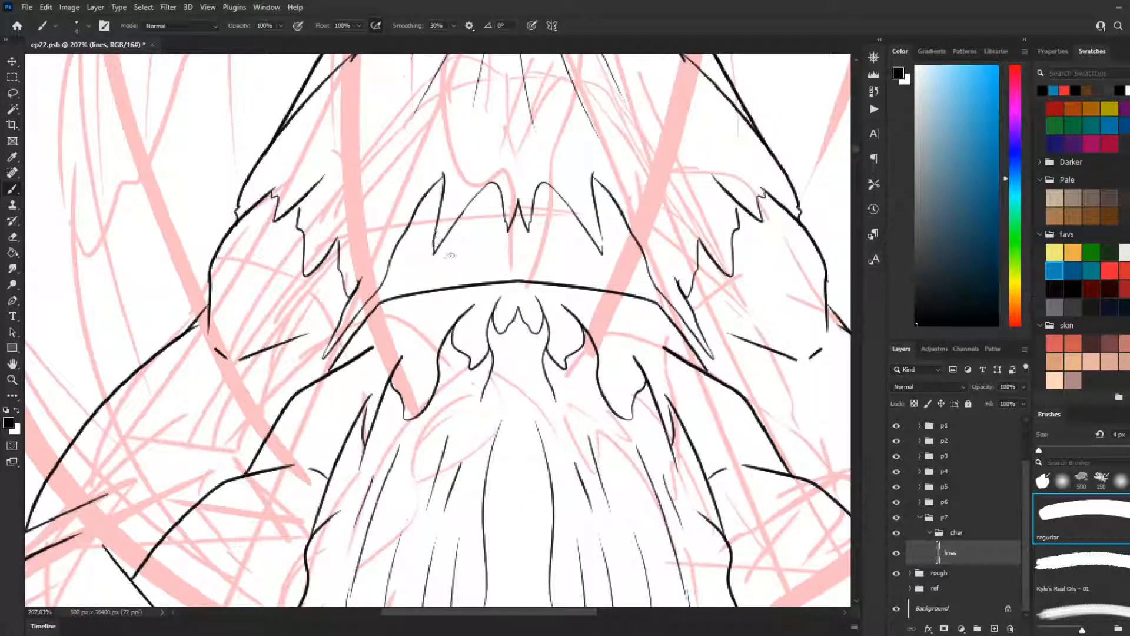
# Step: Touch up the jagged cloth edges with short strokes and add a short mark near the belt's left end
pyautogui.moveTo(598, 229); pyautogui.dragTo(603, 256)
pyautogui.hotkey('ctrl', 'z')
pyautogui.hotkey('ctrl', 'z')
pyautogui.hotkey('ctrl', 'z')
pyautogui.hotkey('ctrl', 'z')
pyautogui.scroll(-3, 587, 214)
pyautogui.scroll(3, 343, 257)
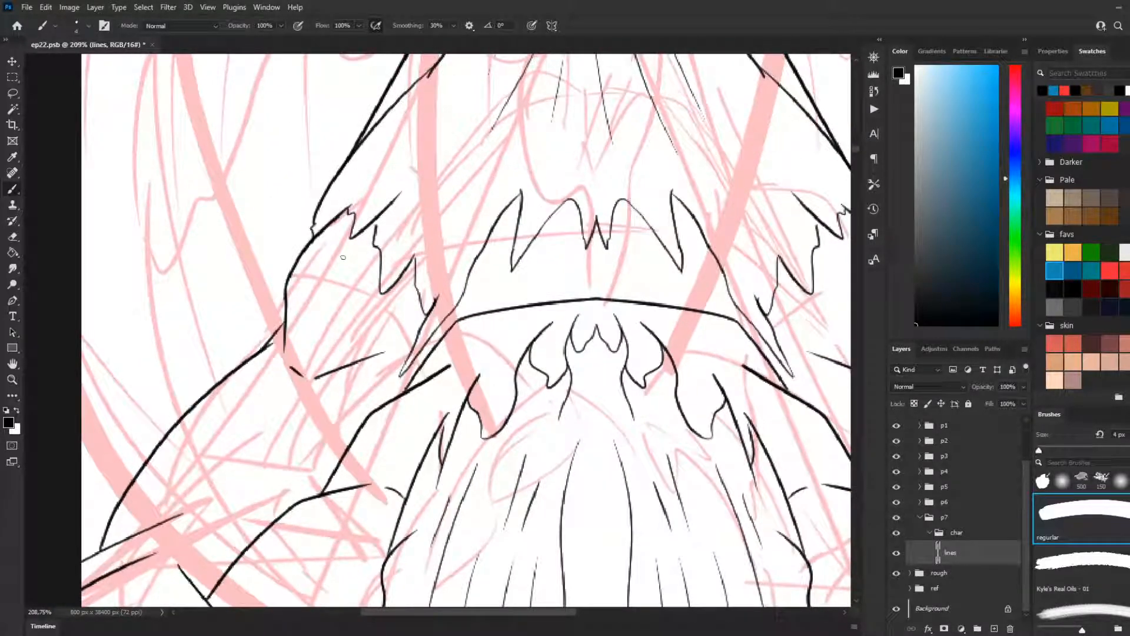
pyautogui.hotkey('ctrl', 'z')
pyautogui.moveTo(376, 223); pyautogui.dragTo(375, 229)
pyautogui.hotkey('ctrl', 'z')
pyautogui.moveTo(817, 222); pyautogui.dragTo(817, 237)
pyautogui.moveTo(420, 362); pyautogui.dragTo(434, 346)
# Step: Draw the belt's upper edge above the existing arc, from its left end past the centre
pyautogui.moveTo(460, 297); pyautogui.dragTo(560, 271)
pyautogui.hotkey('ctrl', 'z')
pyautogui.hotkey('ctrl', 'z')
pyautogui.moveTo(466, 289); pyautogui.dragTo(546, 274)
pyautogui.hotkey('ctrl', 'z')
pyautogui.moveTo(466, 289); pyautogui.dragTo(570, 272)
pyautogui.hotkey('ctrl', 'z')
pyautogui.moveTo(464, 293)
pyautogui.mouseDown()
pyautogui.moveTo(560, 274)
pyautogui.moveTo(664, 287)
pyautogui.mouseUp()
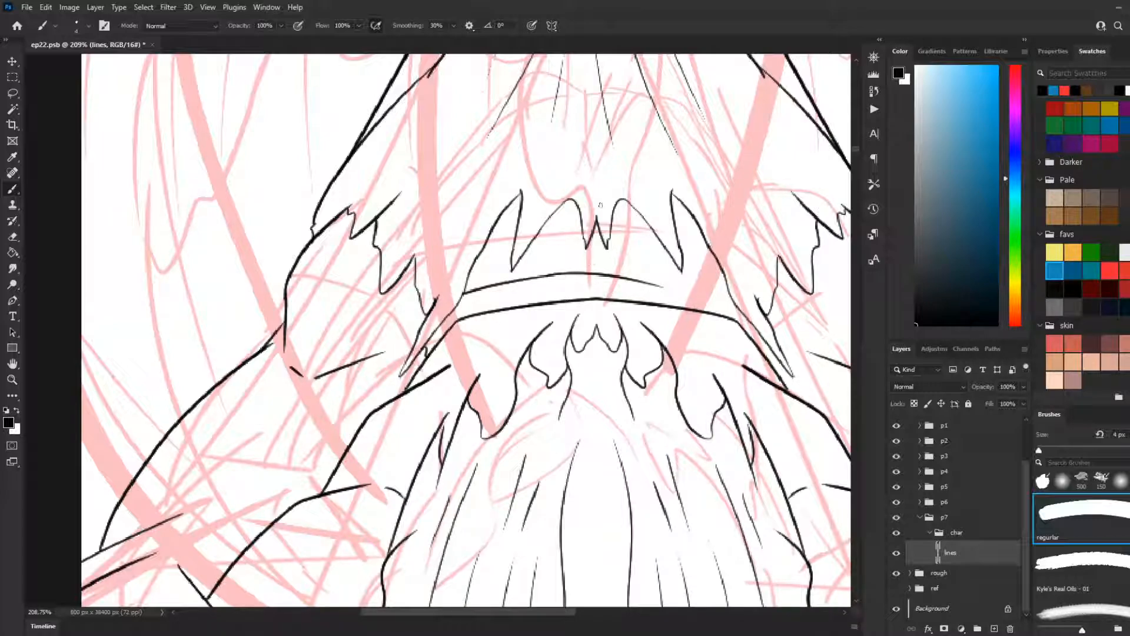
# Step: Extend the belt's upper edge from the centre down to its right end
pyautogui.hotkey('ctrl', 'z')
pyautogui.moveTo(551, 275)
pyautogui.mouseDown()
pyautogui.moveTo(643, 274)
pyautogui.moveTo(739, 296)
pyautogui.mouseUp()
pyautogui.hotkey('ctrl', 'z')
pyautogui.moveTo(634, 275); pyautogui.dragTo(739, 307)
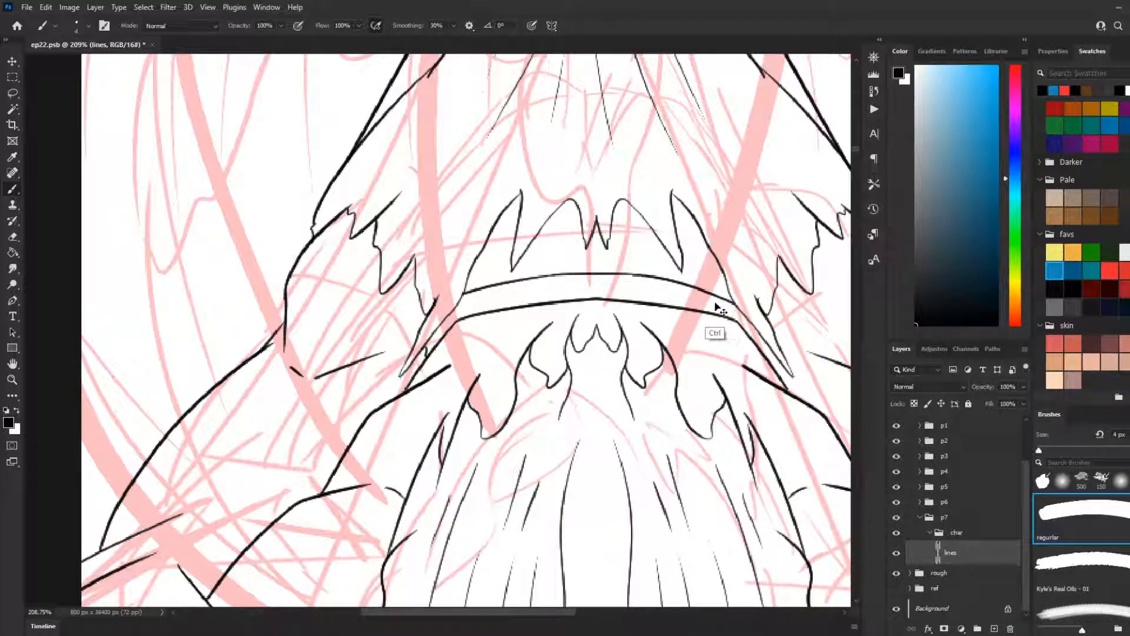
pyautogui.hotkey('ctrl', 'z')
pyautogui.moveTo(634, 274); pyautogui.dragTo(735, 290)
# Step: Add thin inner lines along the belt on both sides, between its upper and lower edges
pyautogui.moveTo(453, 313)
pyautogui.mouseDown()
pyautogui.moveTo(684, 273)
pyautogui.moveTo(651, 290)
pyautogui.mouseUp()
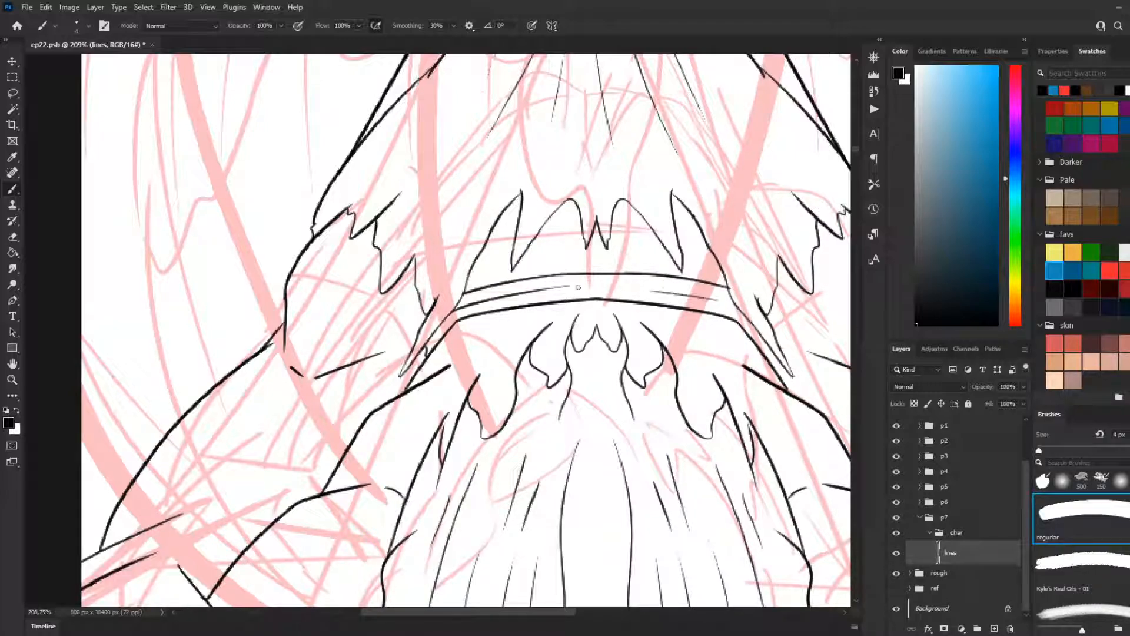
pyautogui.hotkey('ctrl', 'z')
pyautogui.scroll(-1, 564, 247)
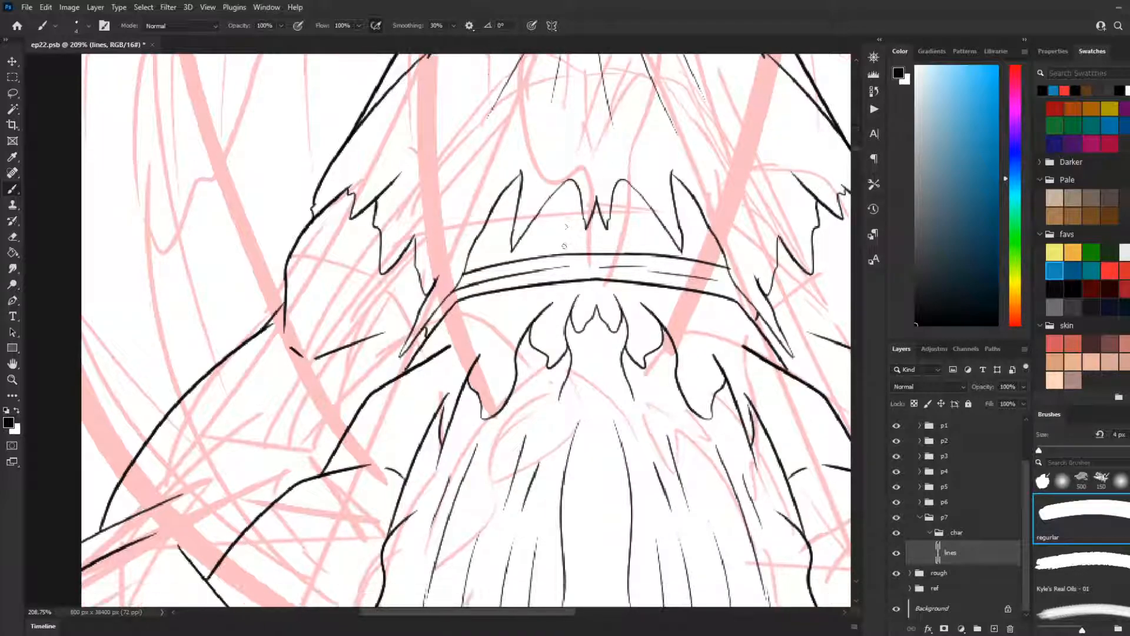
pyautogui.scroll(-1, 574, 248)
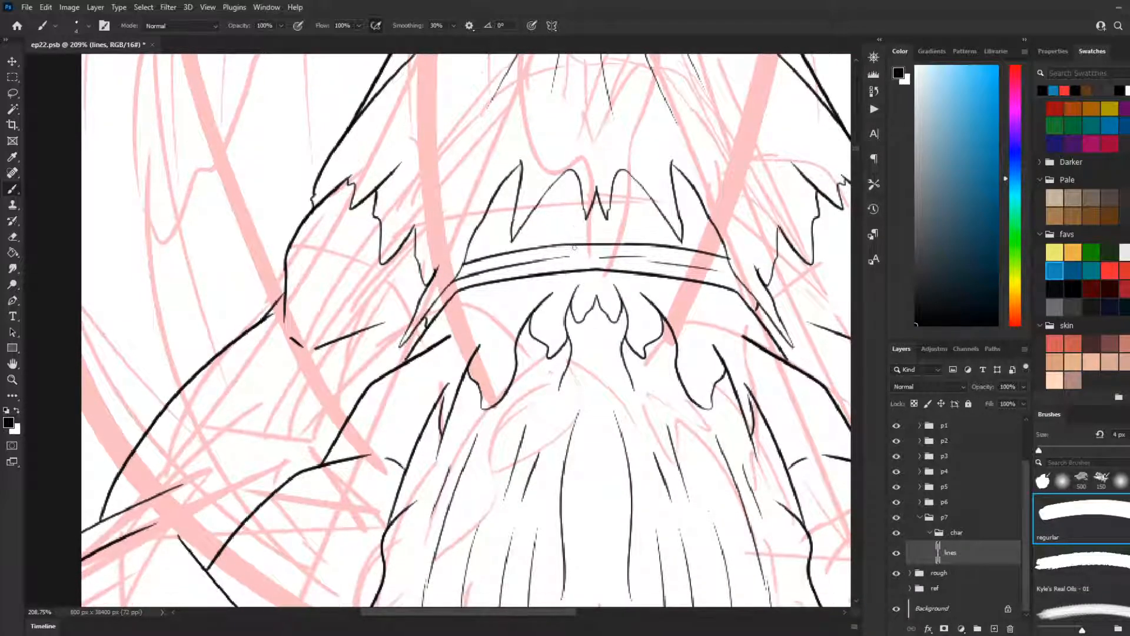
# Step: Examine the line art of the whole figure and of the belt area up close
pyautogui.scroll(-4, 562, 229)
pyautogui.scroll(-3, 516, 372)
pyautogui.scroll(-1, 532, 357)
pyautogui.scroll(-1, 523, 345)
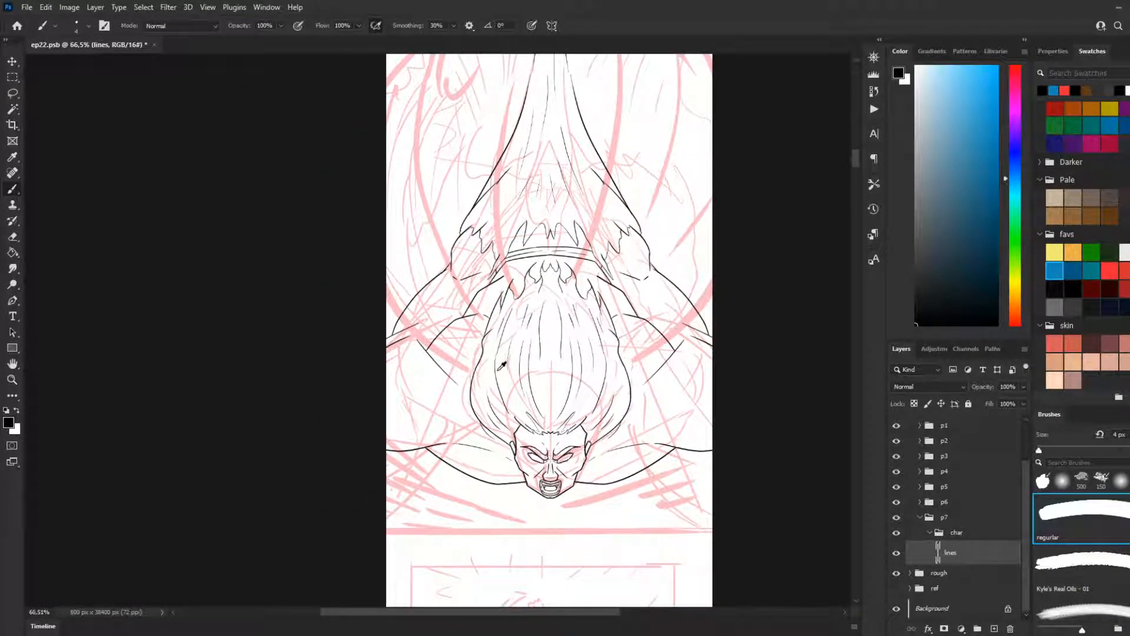
pyautogui.scroll(-1, 502, 365)
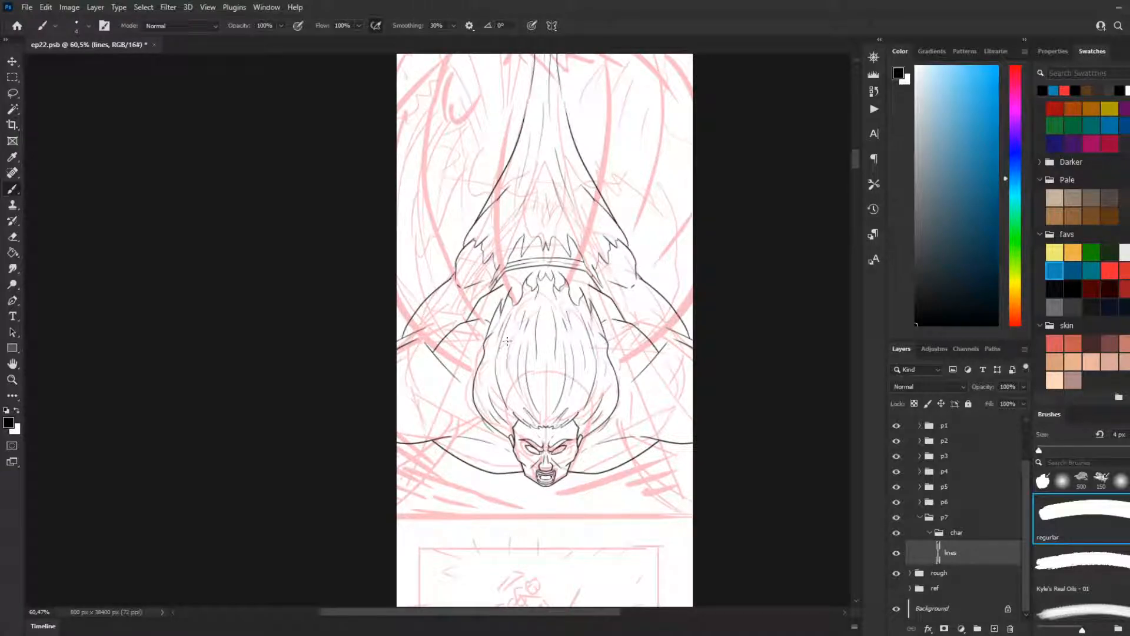
pyautogui.scroll(2, 800, 413)
pyautogui.scroll(3, 784, 429)
pyautogui.scroll(1, 479, 370)
pyautogui.scroll(-2, 477, 369)
pyautogui.scroll(2, 366, 421)
pyautogui.scroll(1, 448, 381)
pyautogui.scroll(1, 527, 373)
pyautogui.scroll(1, 527, 373)
pyautogui.scroll(5, 385, 367)
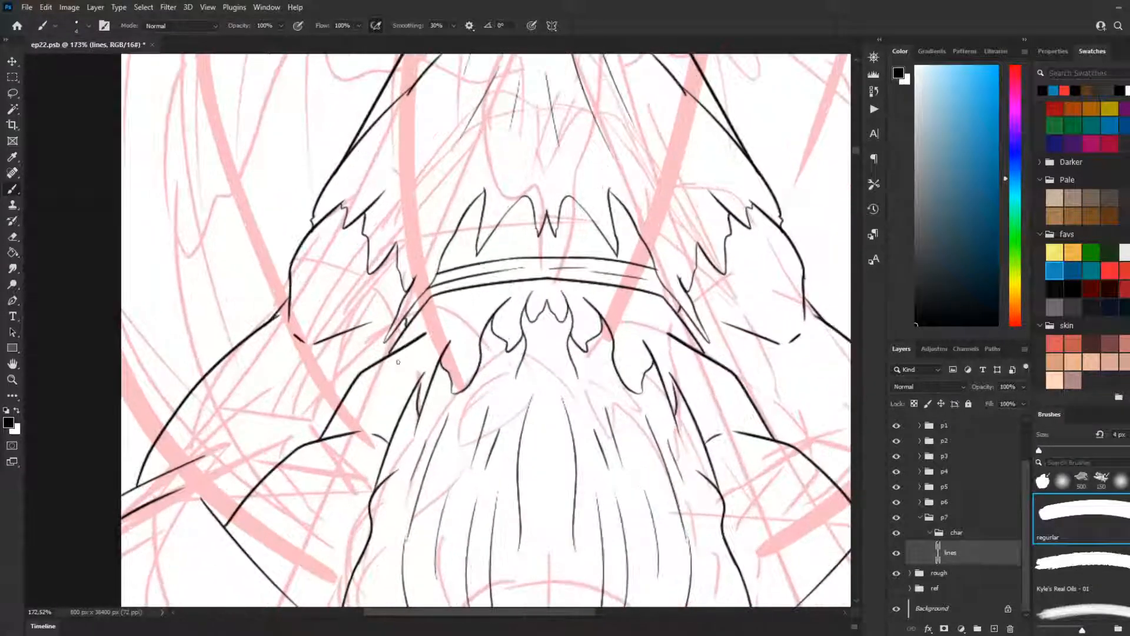
pyautogui.scroll(-6, 667, 315)
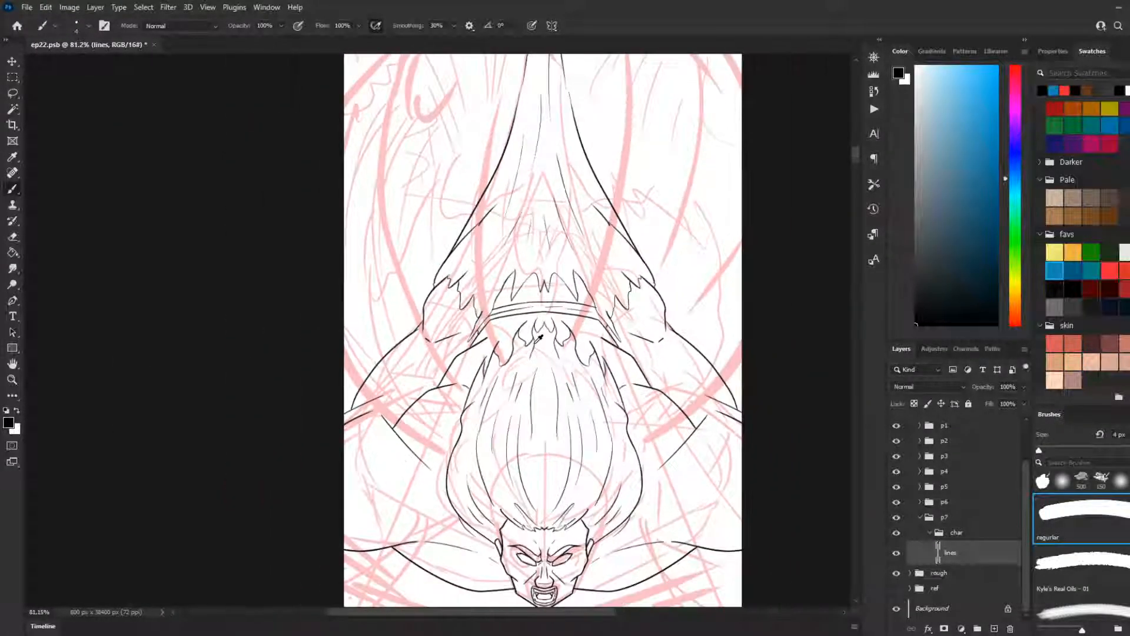
# Step: Select the empty areas around and below the figure on the lines layer with the Magic Wand, and invert the selection
pyautogui.press('w')
pyautogui.click(674, 273)
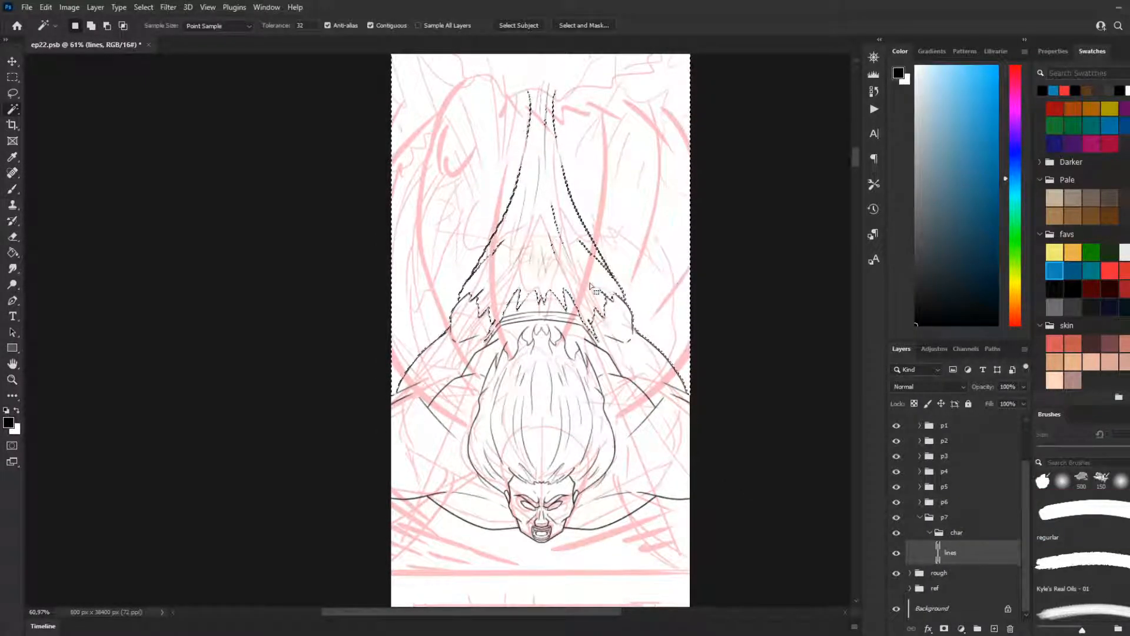
pyautogui.keyDown('shift'); pyautogui.click(633, 516); pyautogui.keyUp('shift')
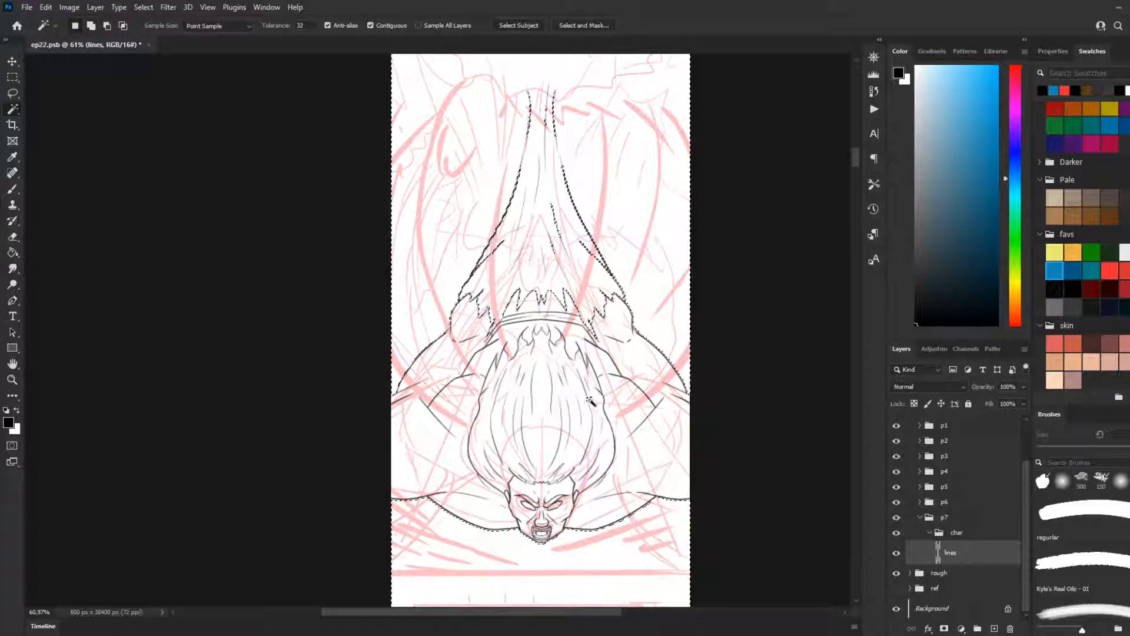
pyautogui.rightClick(587, 127)
pyautogui.click(638, 289)
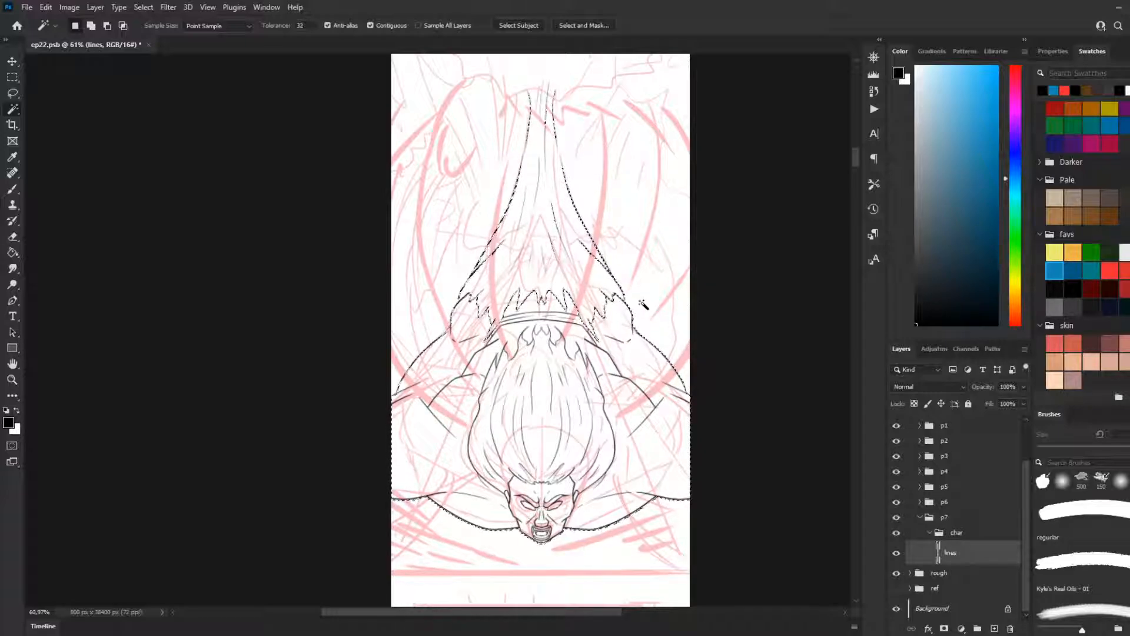
pyautogui.keyDown('alt'); pyautogui.click(651, 321); pyautogui.keyUp('alt')
pyautogui.scroll(2, 654, 365)
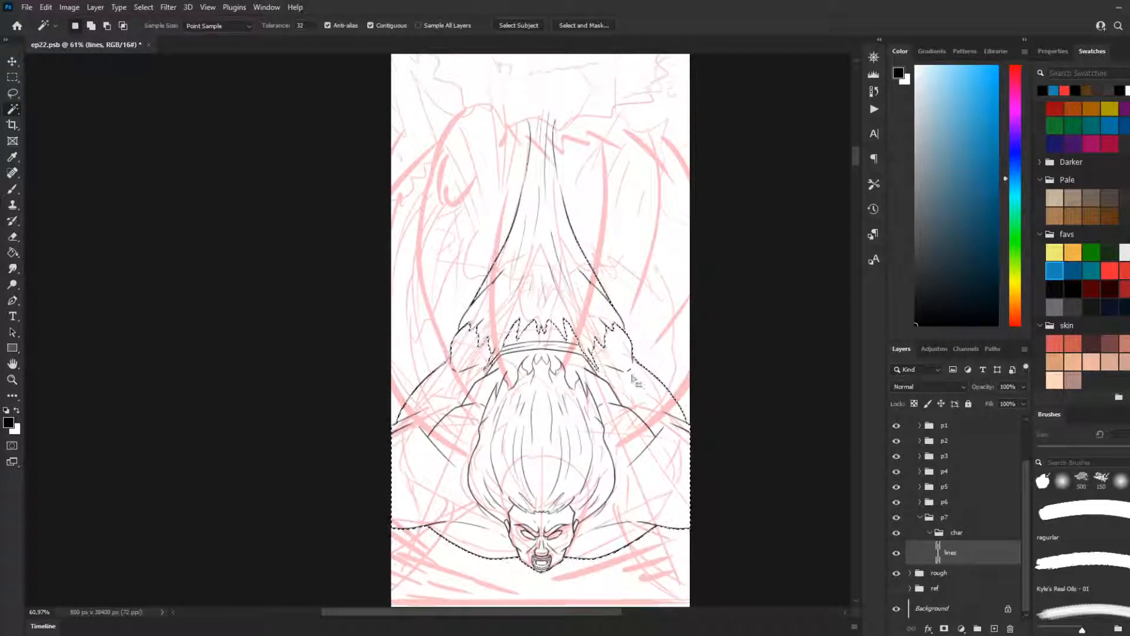
# Step: Subtract the tapering cloth outlines above the jagged hem from the selection with the Lasso
pyautogui.scroll(8, 474, 380)
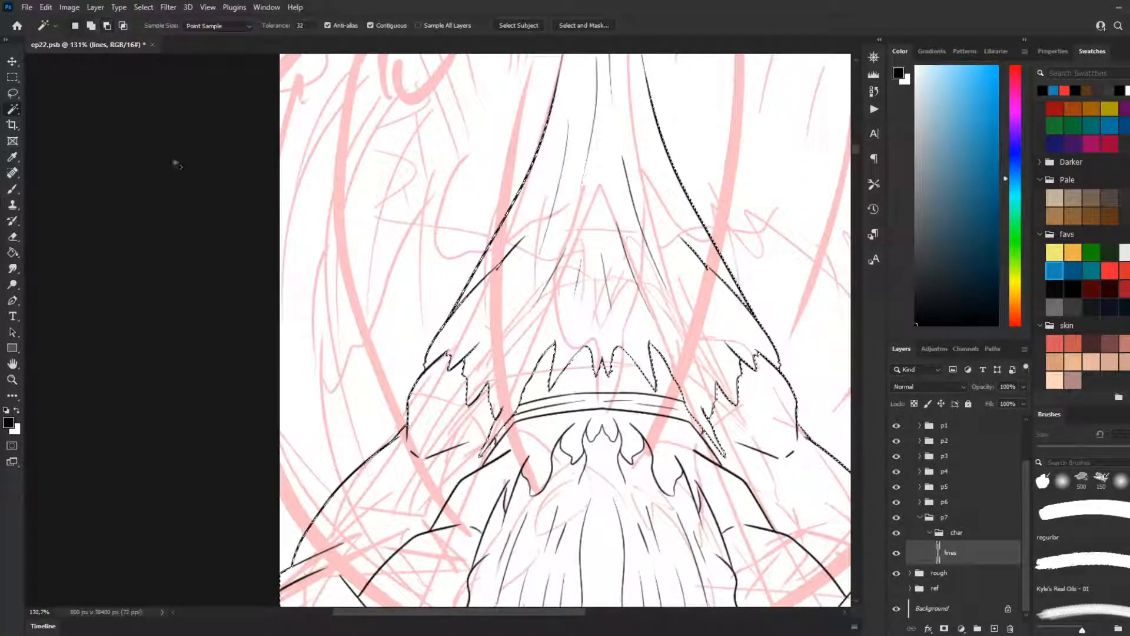
pyautogui.click(13, 93)
pyautogui.scroll(-5, 537, 260)
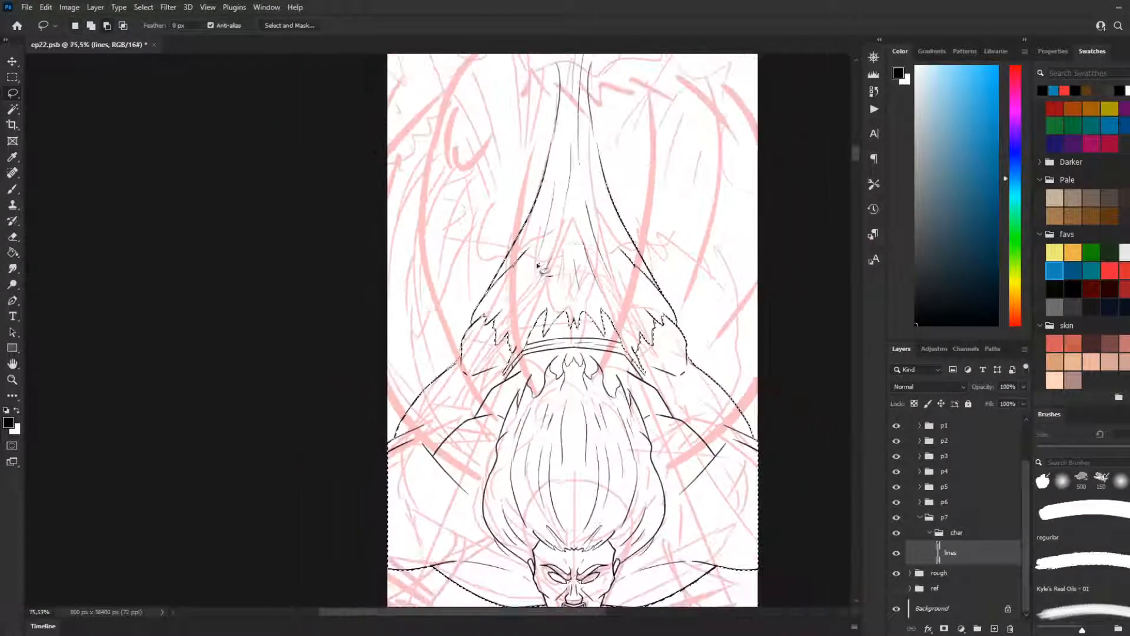
pyautogui.moveTo(516, 293); pyautogui.dragTo(512, 291)
pyautogui.scroll(3, 602, 297)
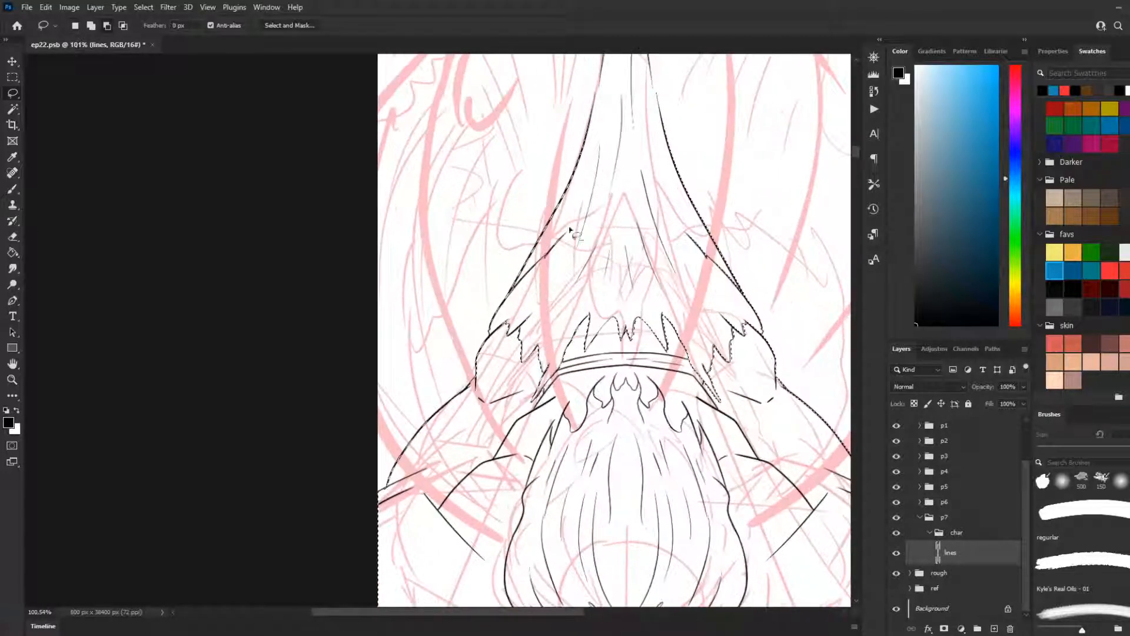
pyautogui.scroll(-2, 695, 147)
pyautogui.moveTo(706, 115)
pyautogui.mouseDown()
pyautogui.moveTo(651, 64)
pyautogui.moveTo(572, 109)
pyautogui.moveTo(568, 206)
pyautogui.mouseUp()
pyautogui.moveTo(672, 208); pyautogui.dragTo(674, 228)
pyautogui.scroll(2, 673, 228)
pyautogui.hotkey('ctrl', 'z')
pyautogui.keyDown('alt'); pyautogui.moveTo(737, 134); pyautogui.dragTo(533, 156); pyautogui.keyUp('alt')
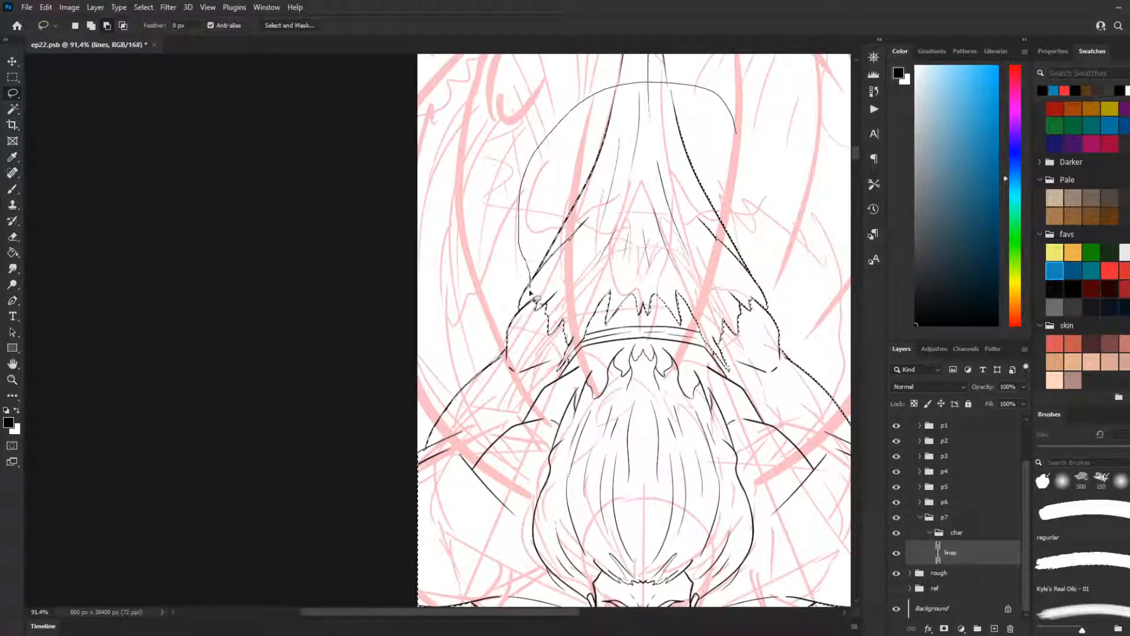
pyautogui.moveTo(686, 274)
pyautogui.mouseDown()
pyautogui.moveTo(797, 177)
pyautogui.moveTo(740, 176)
pyautogui.mouseUp()
# Step: Subtract the leftover bit of cloth outline beside the hem's left corner from the selection
pyautogui.scroll(3, 730, 147)
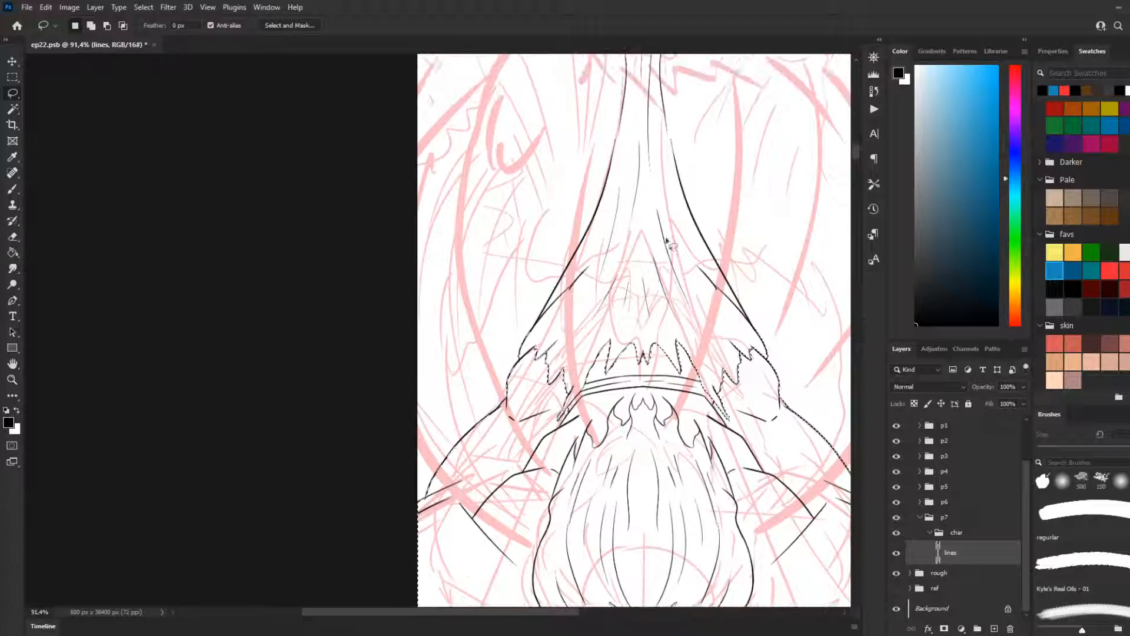
pyautogui.scroll(3, 728, 118)
pyautogui.scroll(2, 583, 341)
pyautogui.moveTo(562, 293)
pyautogui.mouseDown()
pyautogui.moveTo(532, 302)
pyautogui.moveTo(520, 340)
pyautogui.mouseUp()
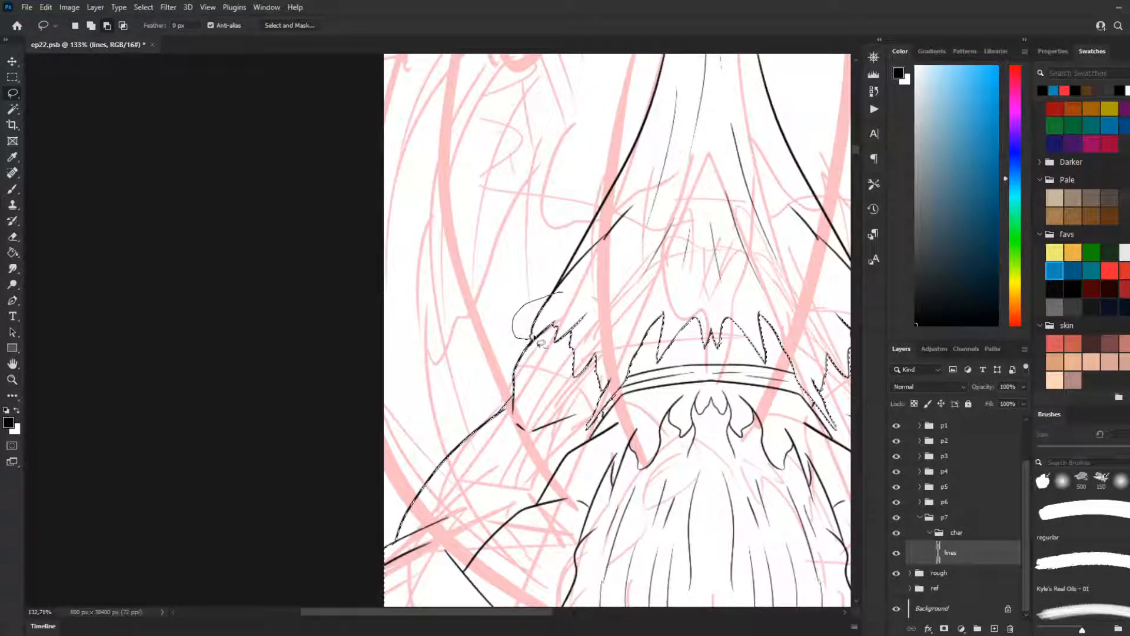
# Step: Check the selection outline around the whole figure, from the jagged hem down to the arms and head
pyautogui.scroll(-3, 665, 287)
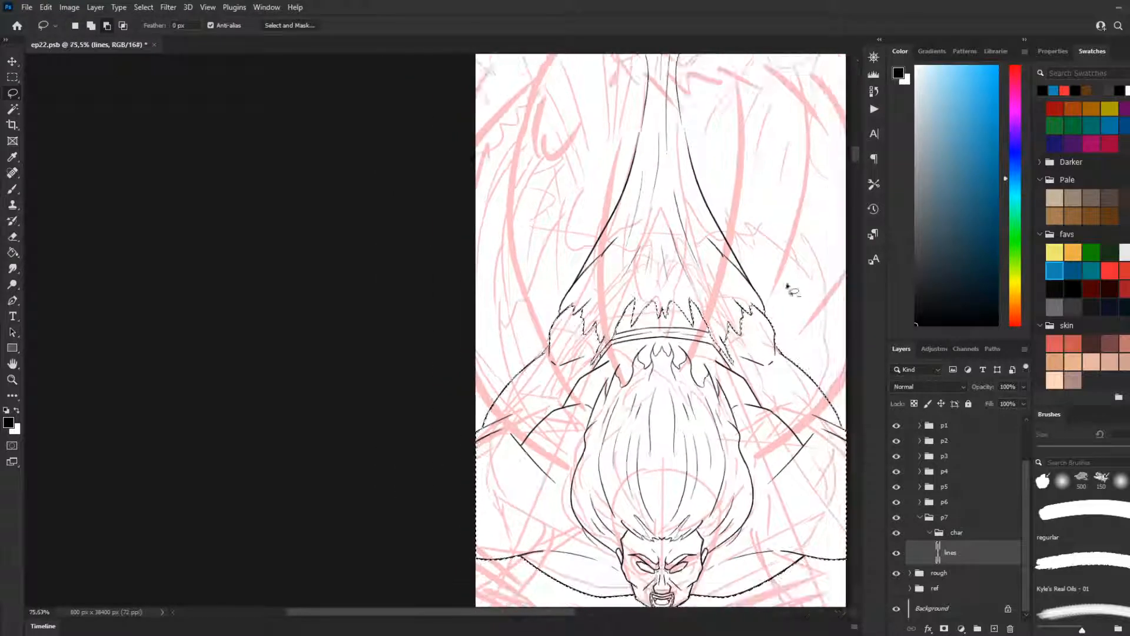
pyautogui.scroll(-1, 706, 247)
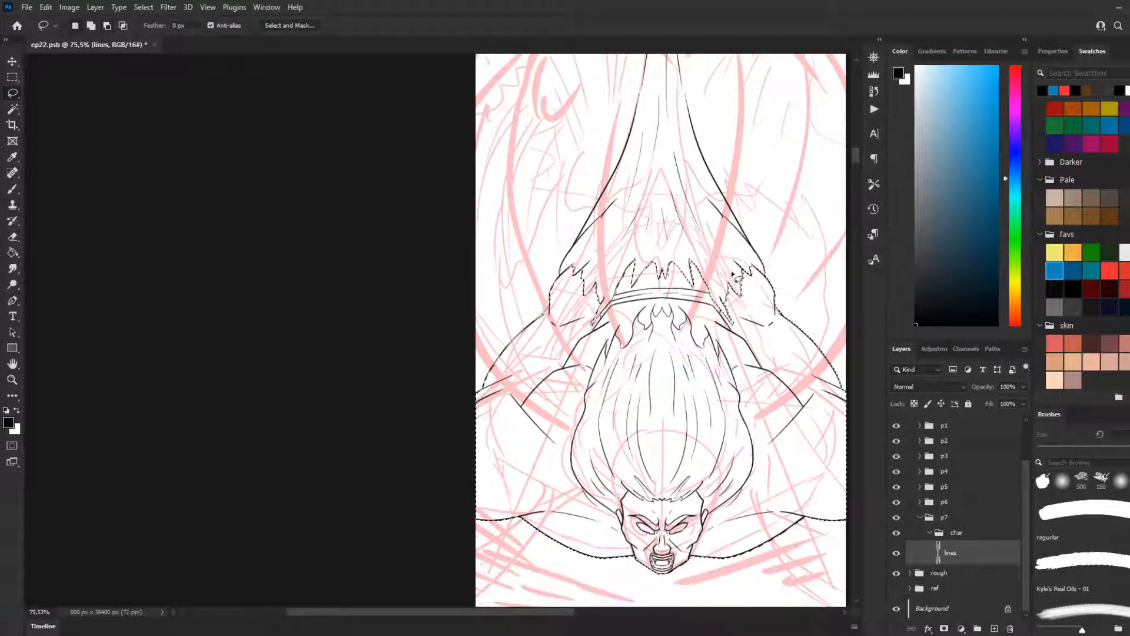
pyautogui.scroll(-2, 707, 265)
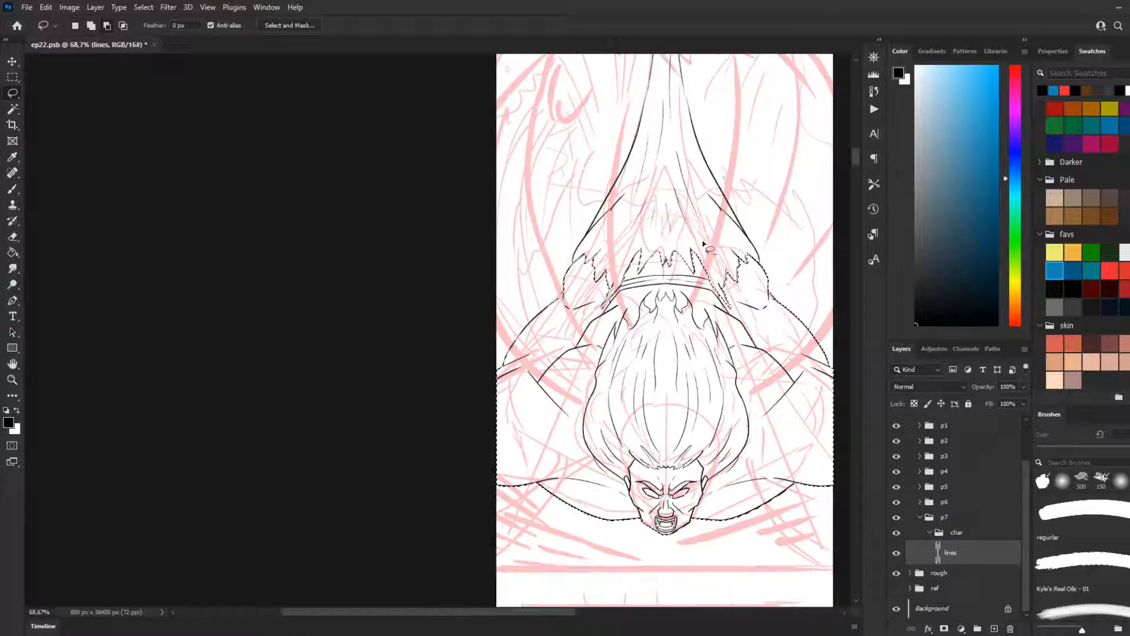
pyautogui.scroll(2, 707, 269)
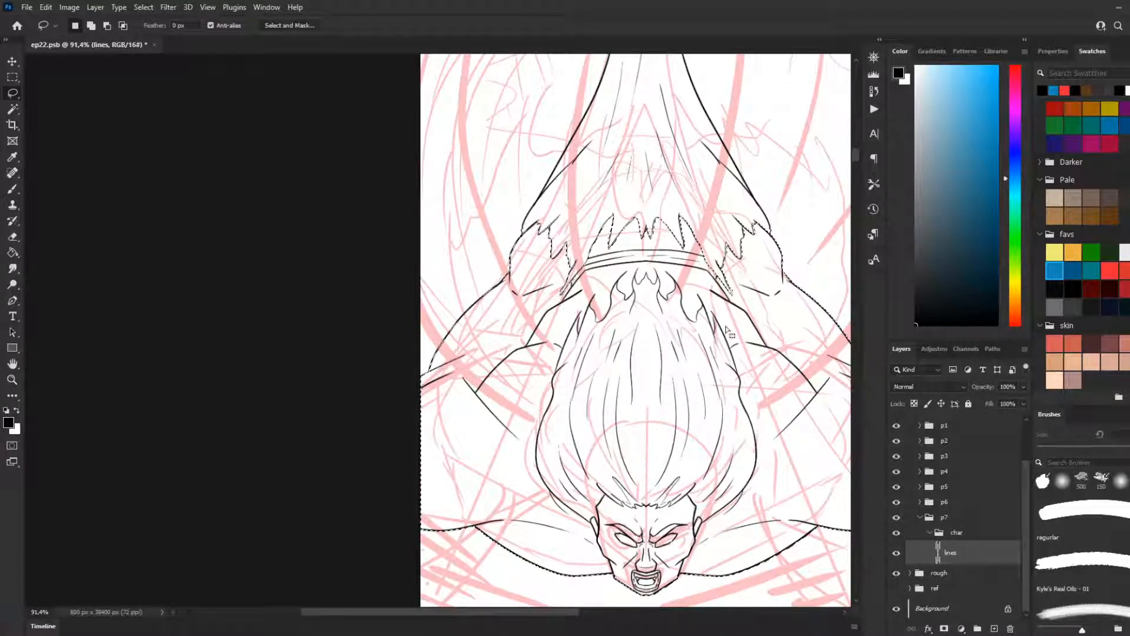
pyautogui.scroll(-1, 792, 422)
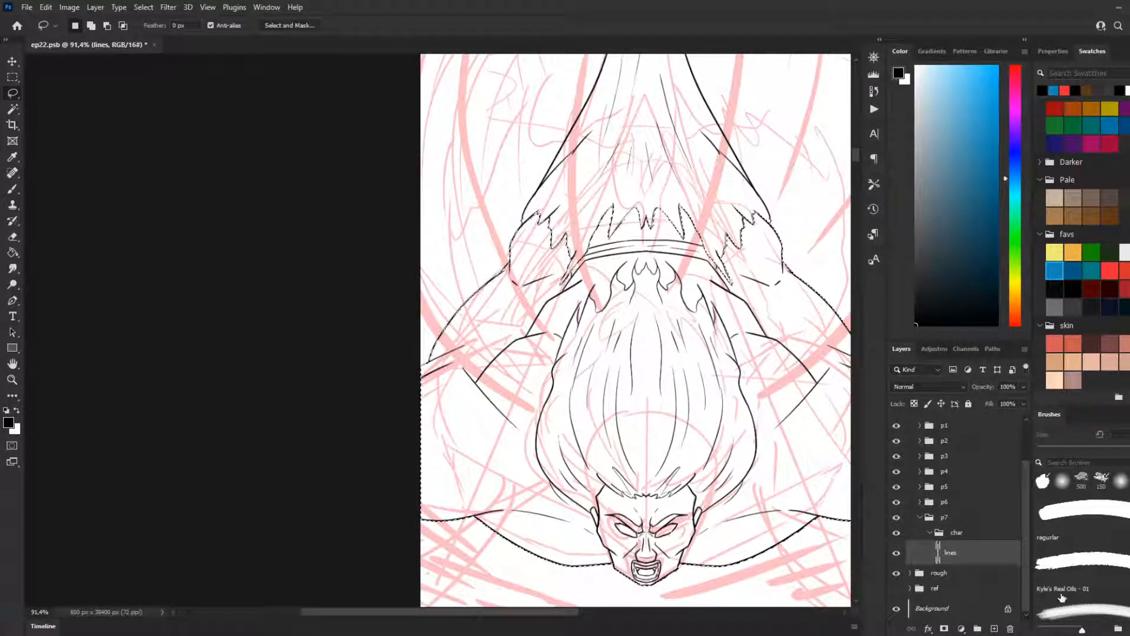
pyautogui.keyDown('alt'); pyautogui.scroll(-3, 727, 513); pyautogui.keyUp('alt')
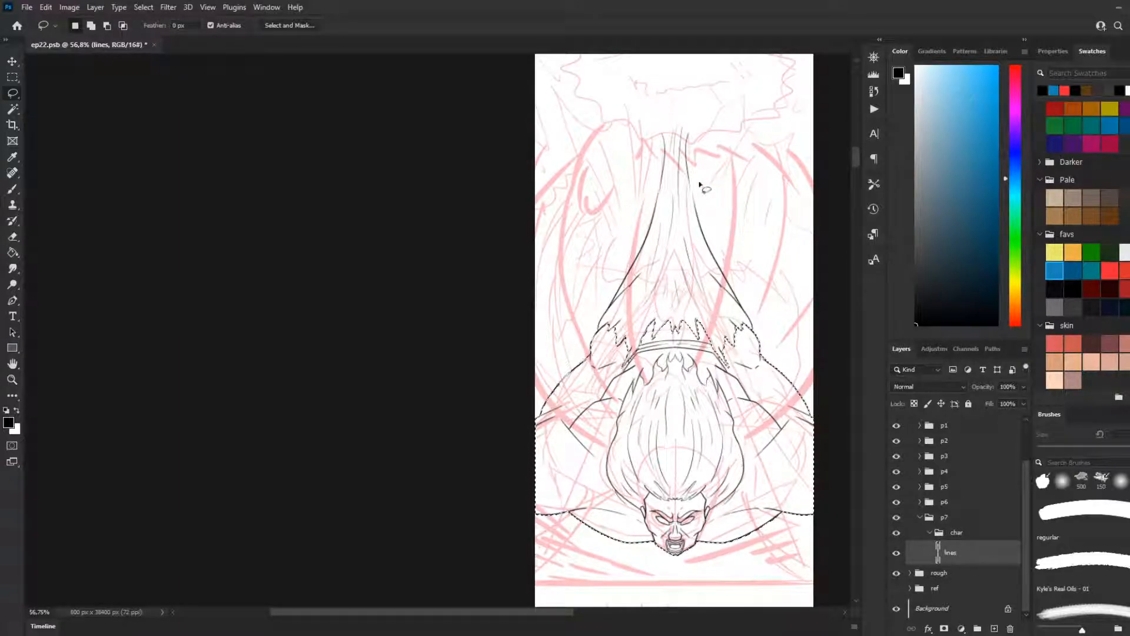
pyautogui.scroll(-7, 518, 351)
pyautogui.scroll(11, 636, 435)
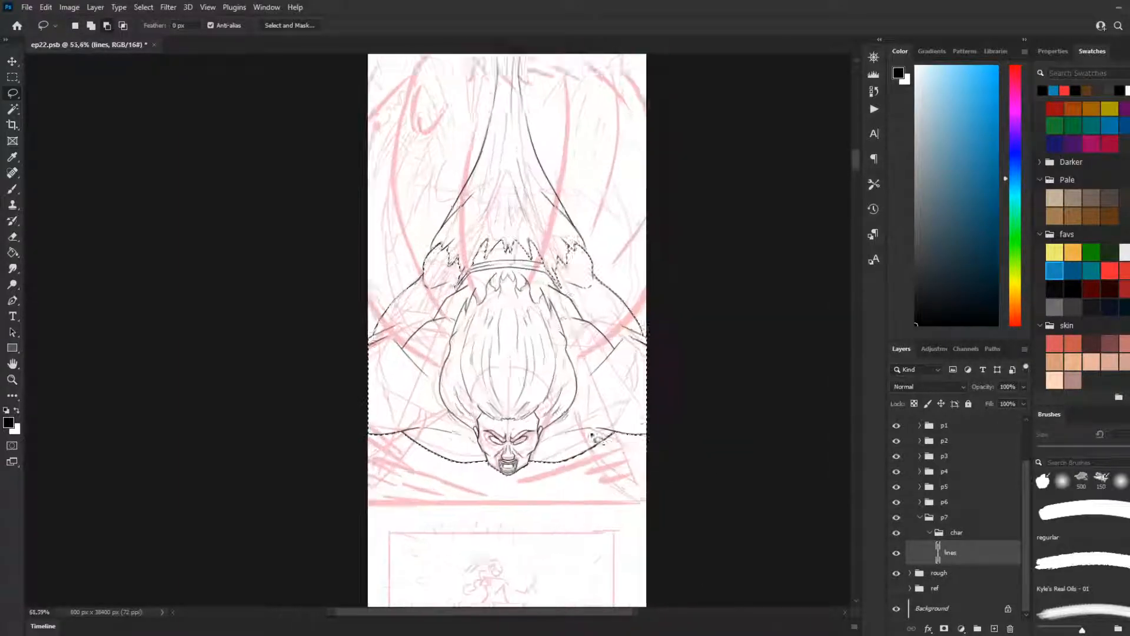
# Step: Activate the Paint Bucket and set the foreground colour to the medium brown in the Pale swatches
pyautogui.click(12, 189)
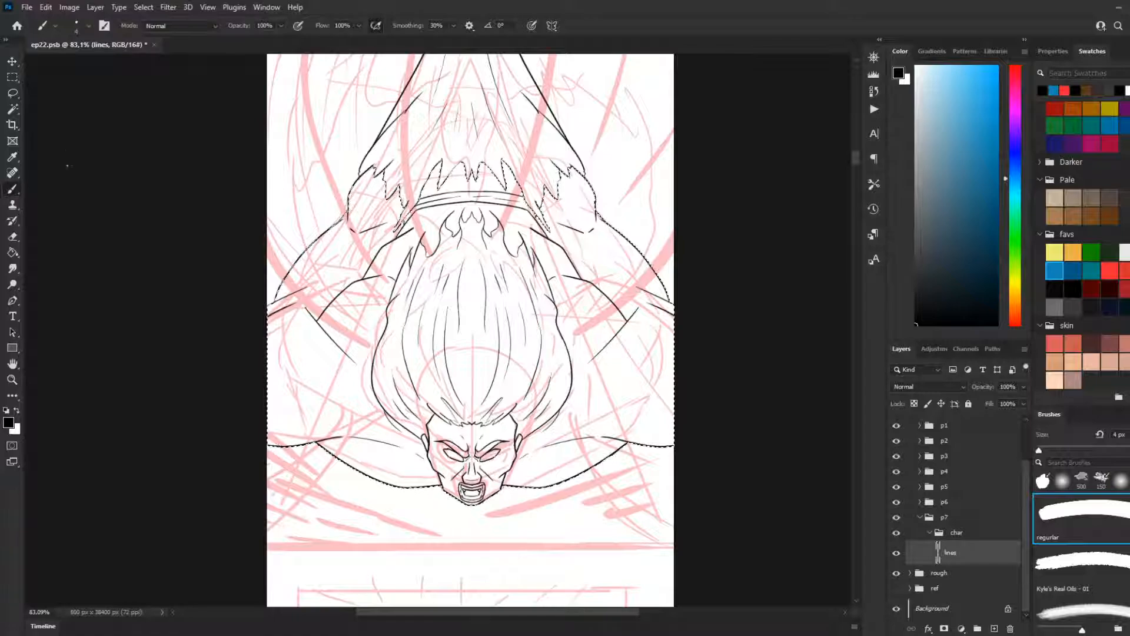
pyautogui.press('g')
pyautogui.scroll(-1, 282, 383)
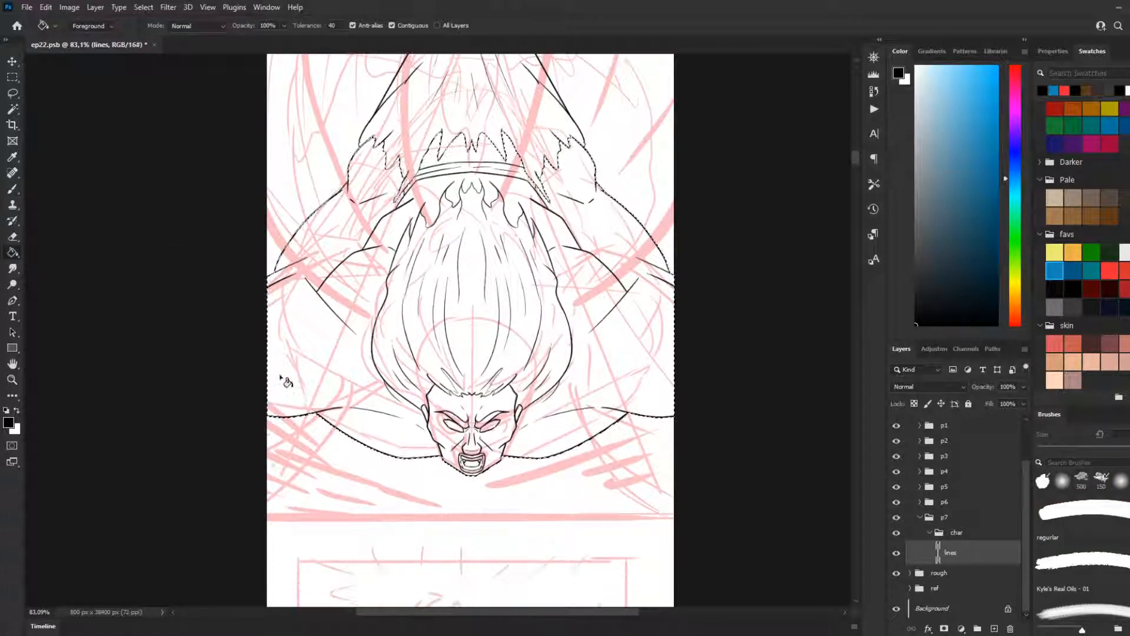
pyautogui.scroll(2, 168, 353)
pyautogui.scroll(-1, 231, 355)
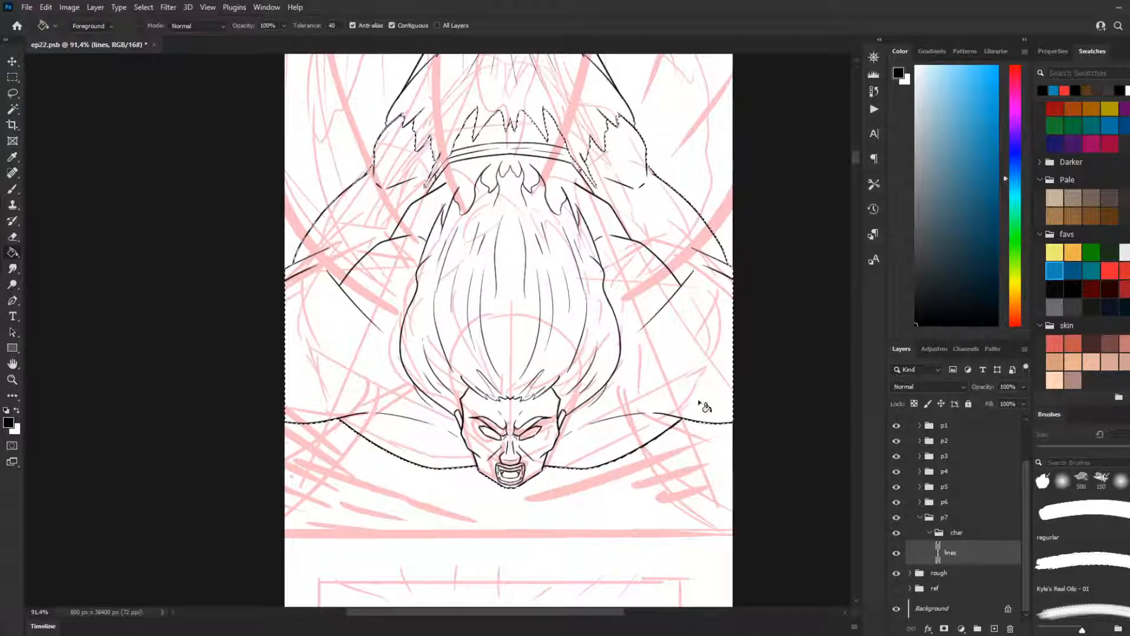
pyautogui.click(1073, 215)
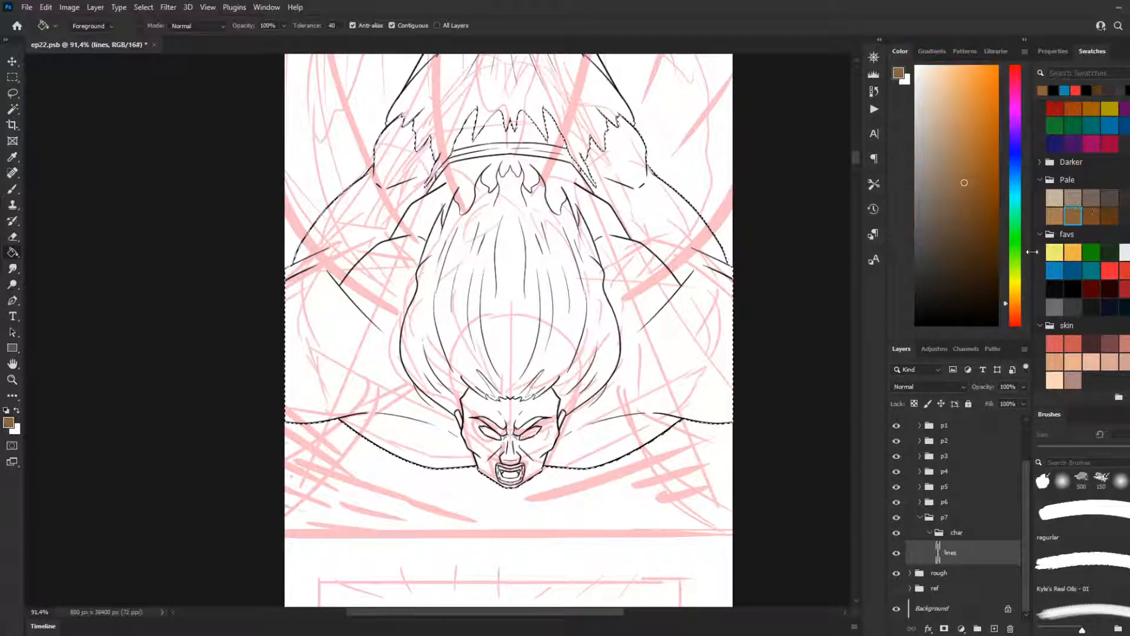
pyautogui.click(660, 371)
pyautogui.hotkey('ctrl', 'z')
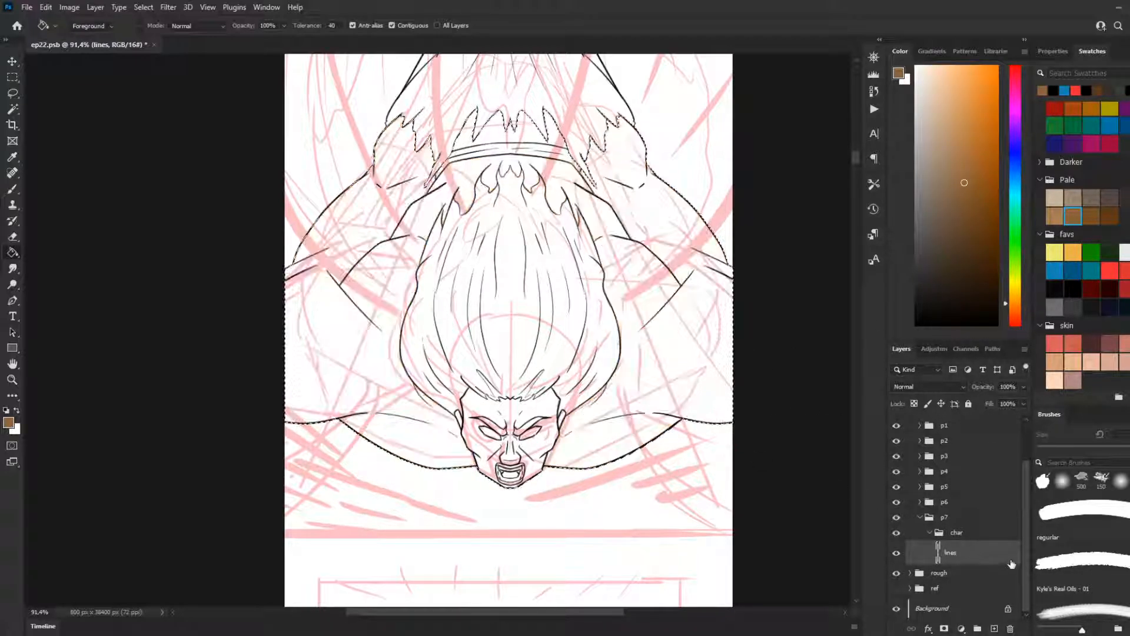
pyautogui.rightClick(1008, 557)
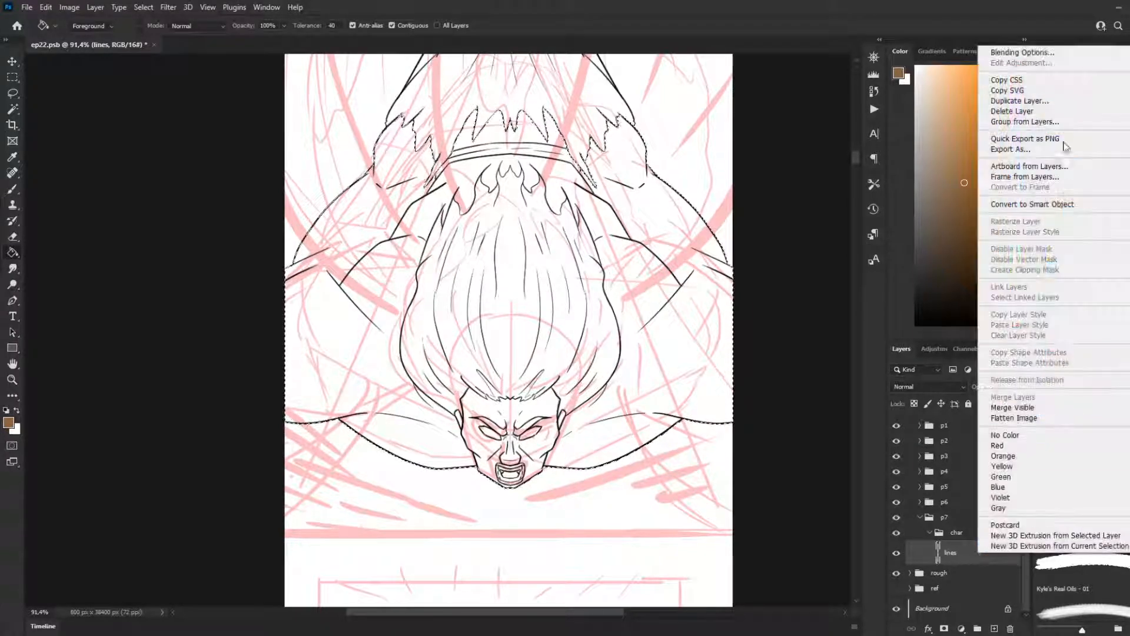
pyautogui.click(1026, 94)
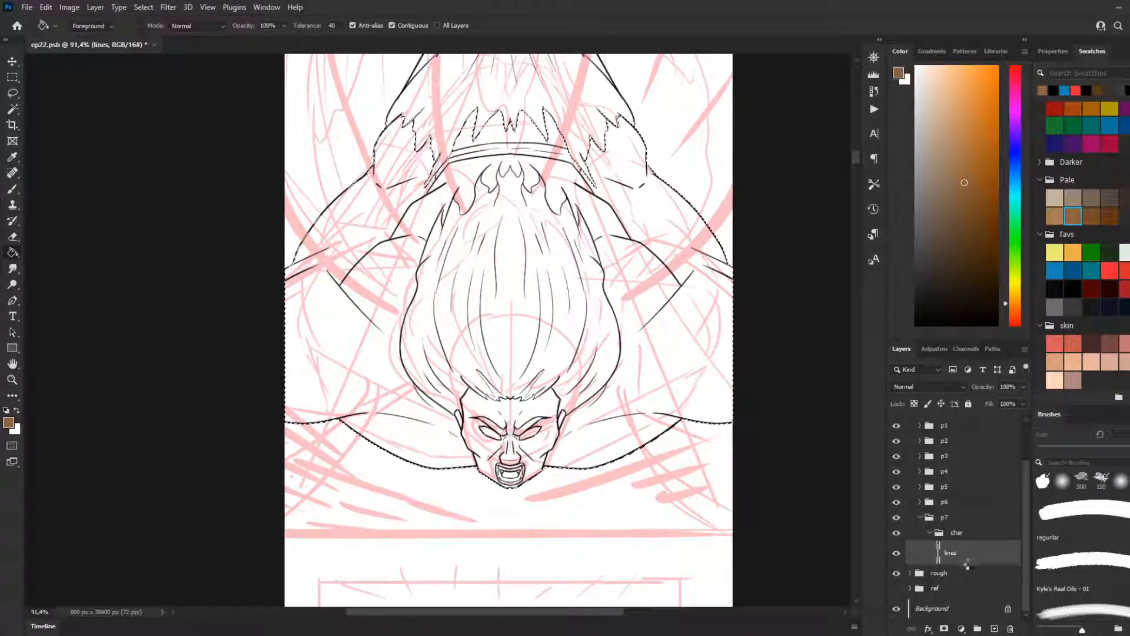
pyautogui.rightClick(969, 564)
pyautogui.click(966, 557)
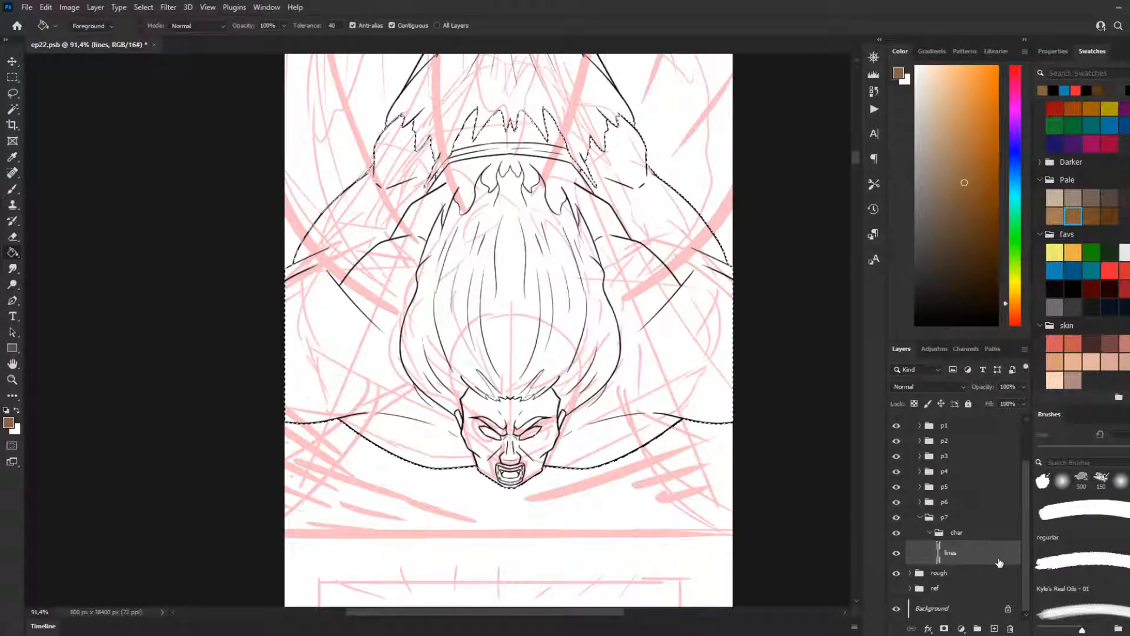
pyautogui.rightClick(999, 563)
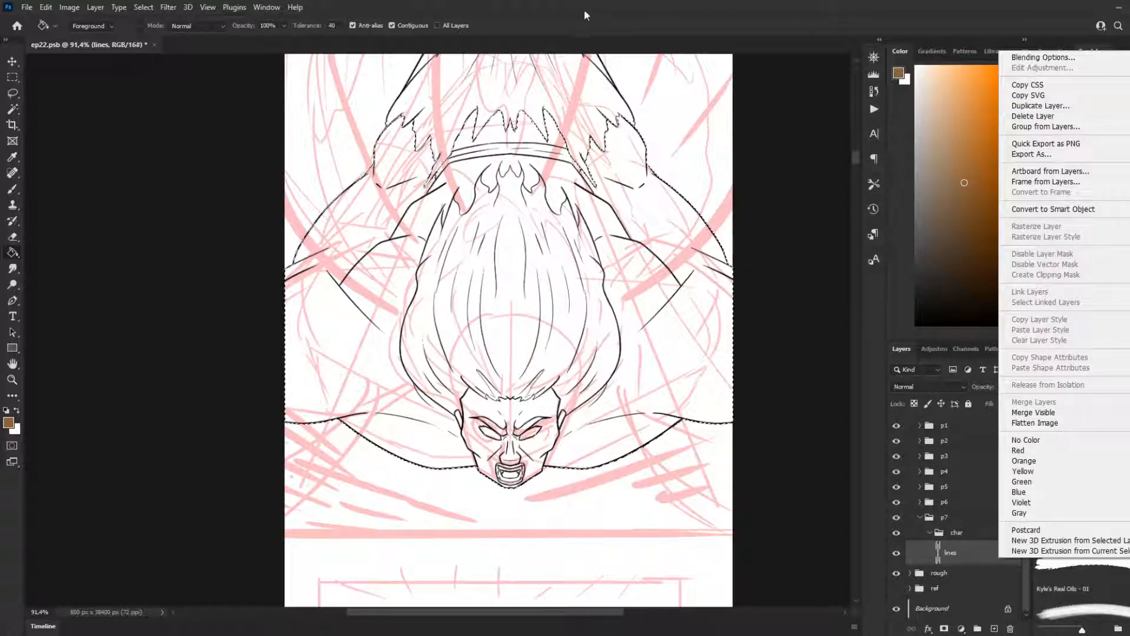
pyautogui.press('Escape')
pyautogui.hotkey('ctrl', 'd')
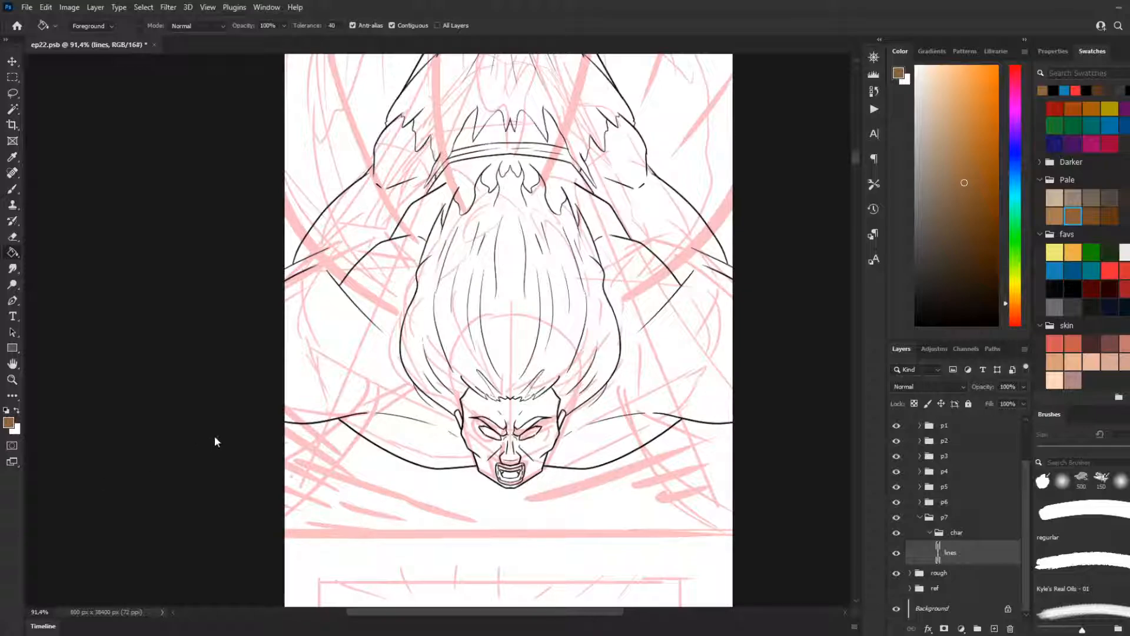
# Step: Duplicate the lines layer within the char group, keeping the silhouette selection active
pyautogui.rightClick(988, 559)
pyautogui.click(1039, 106)
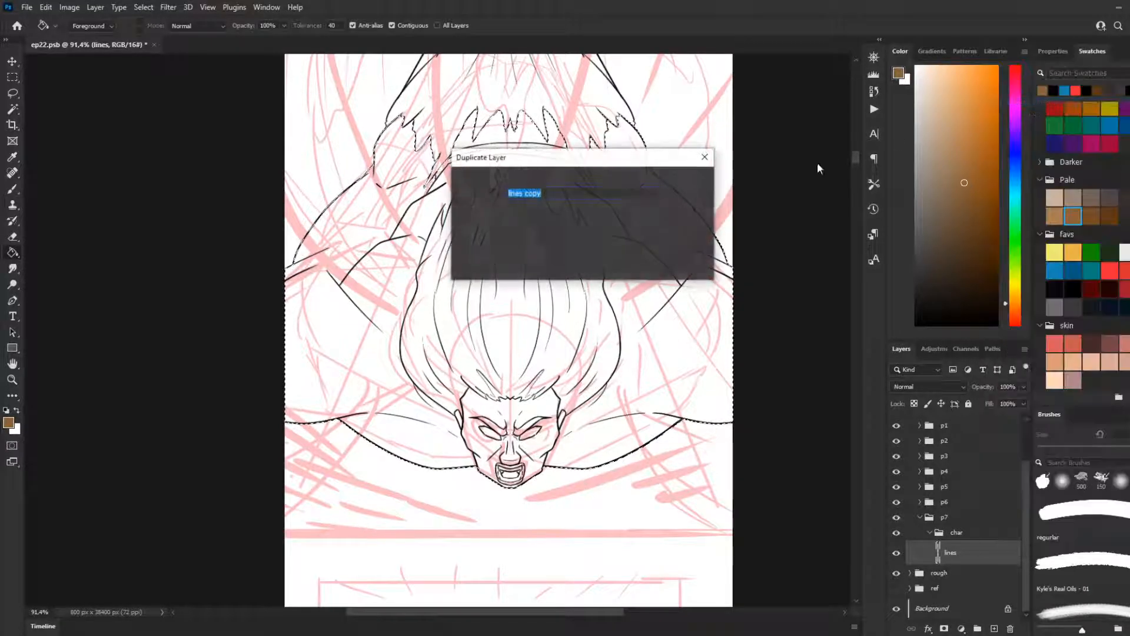
pyautogui.click(690, 187)
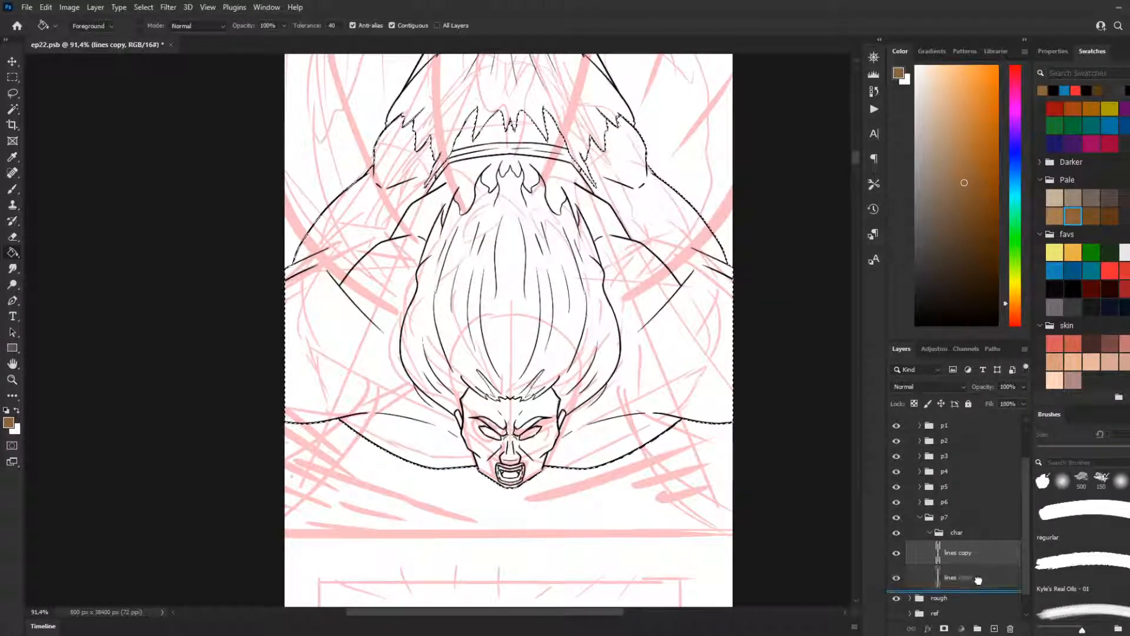
# Step: Place the duplicated layer beneath the original lines layer in the char group and rename it "fill"
pyautogui.doubleClick(960, 578)
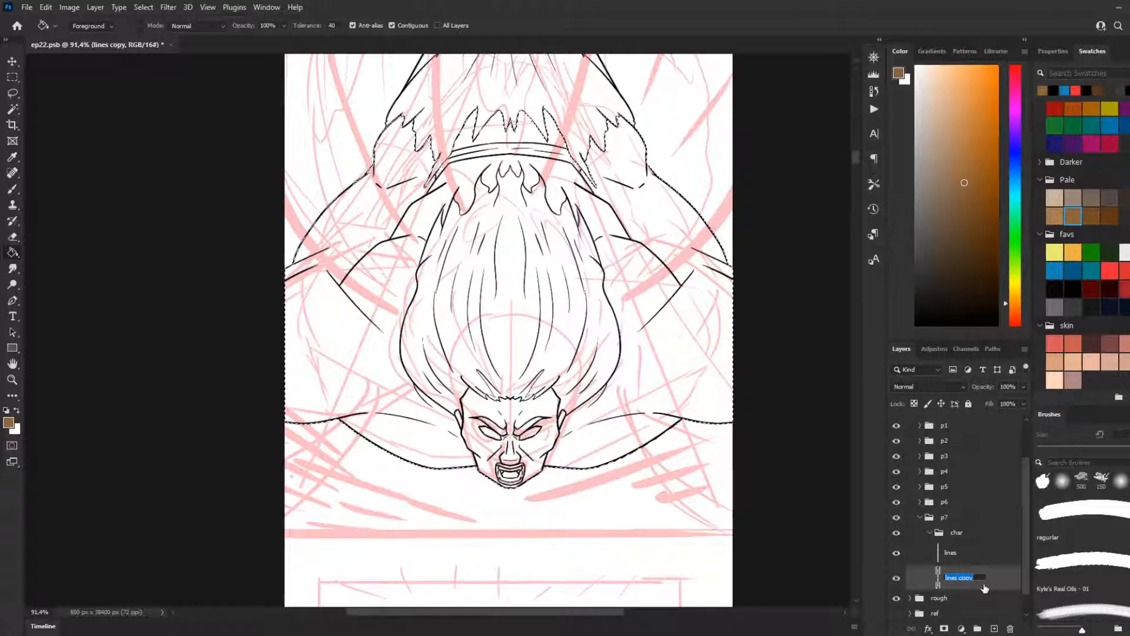
pyautogui.write('fi')
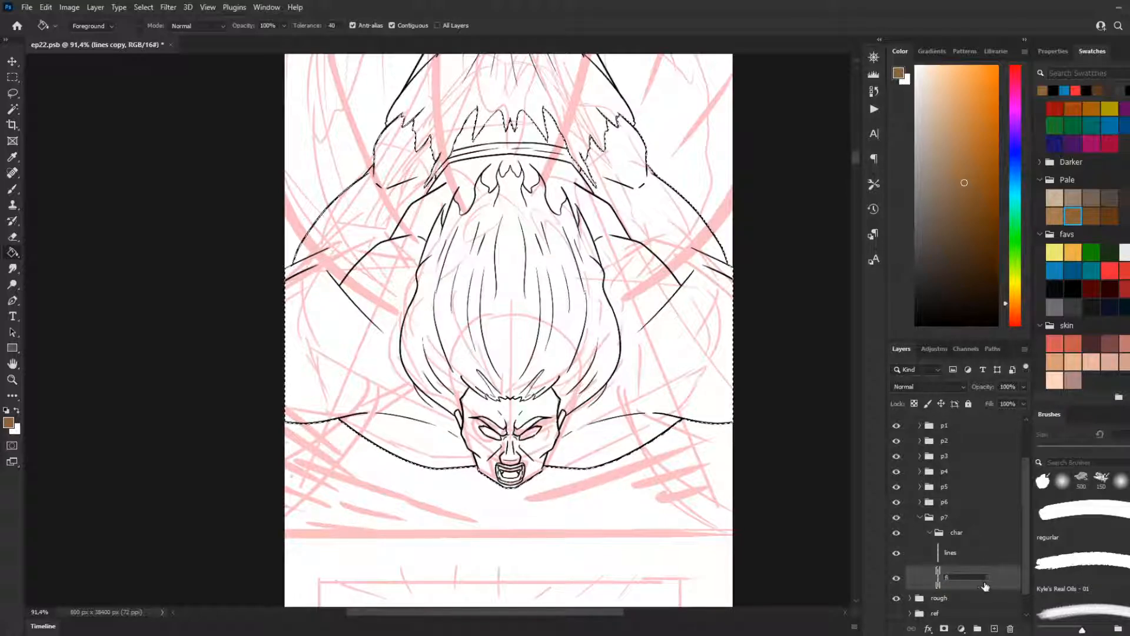
pyautogui.write('ll')
pyautogui.press('Return')
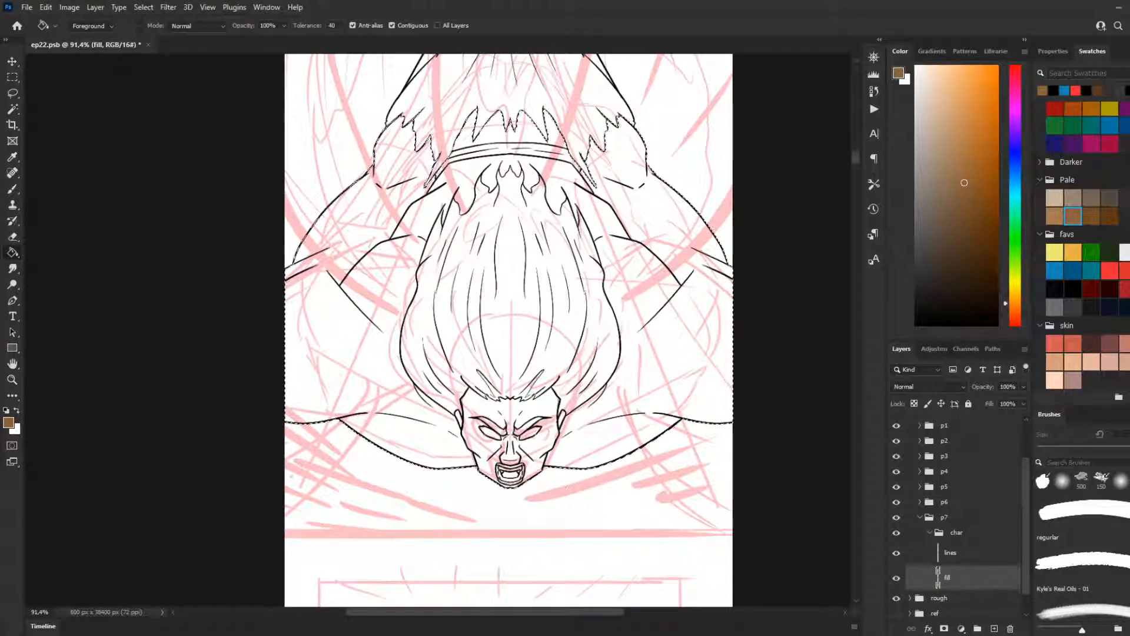
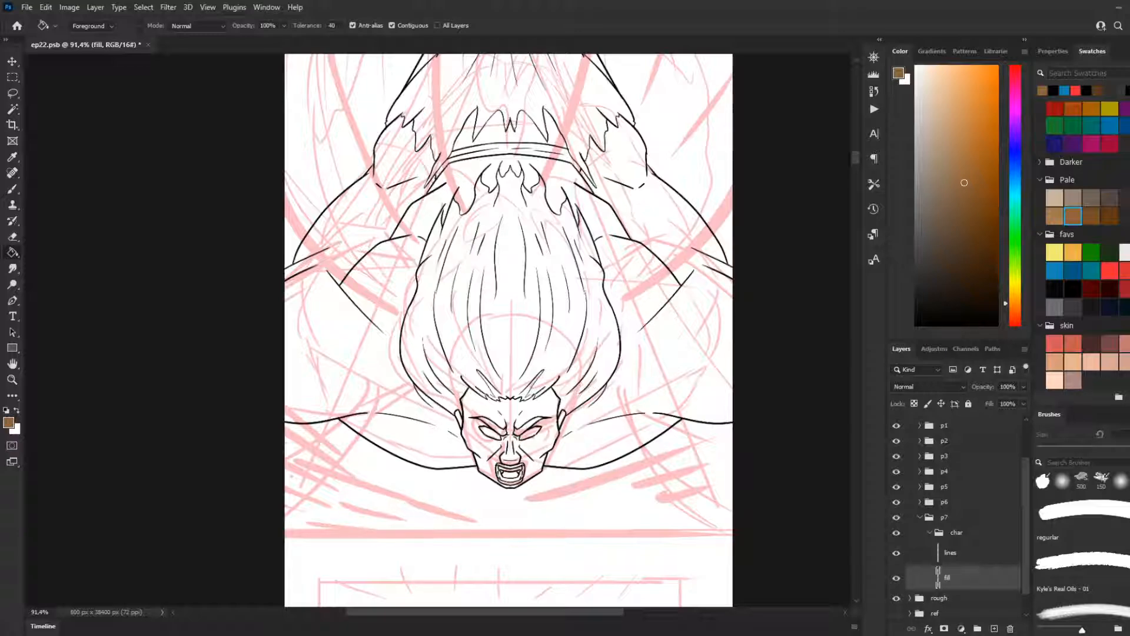
pyautogui.scroll(-2, 610, 456)
pyautogui.scroll(4, 613, 465)
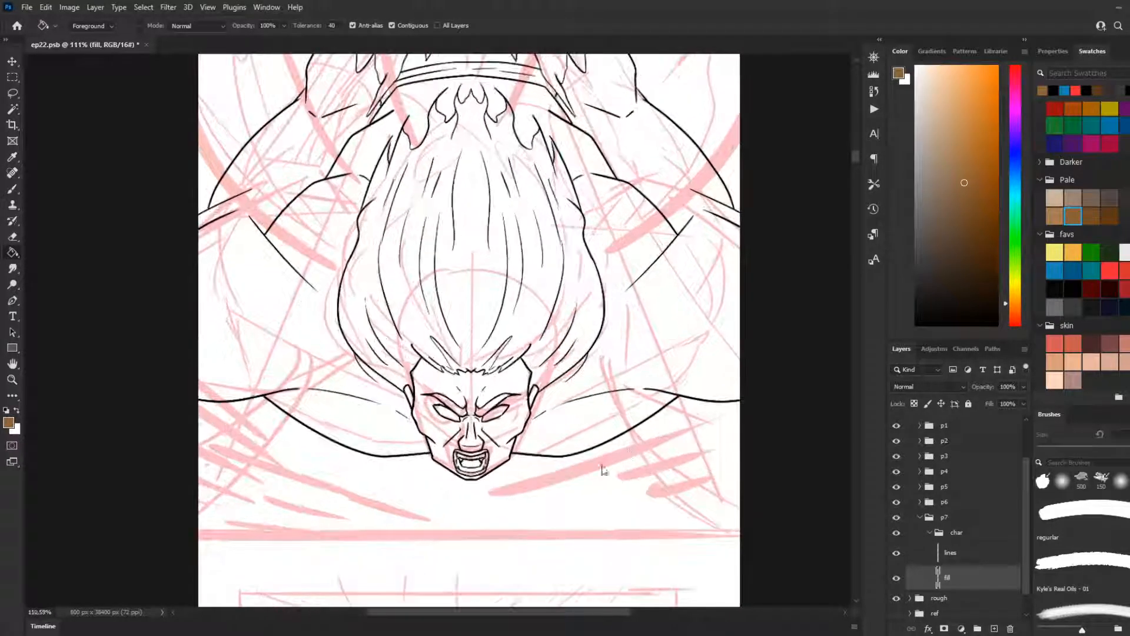
pyautogui.scroll(1, 613, 465)
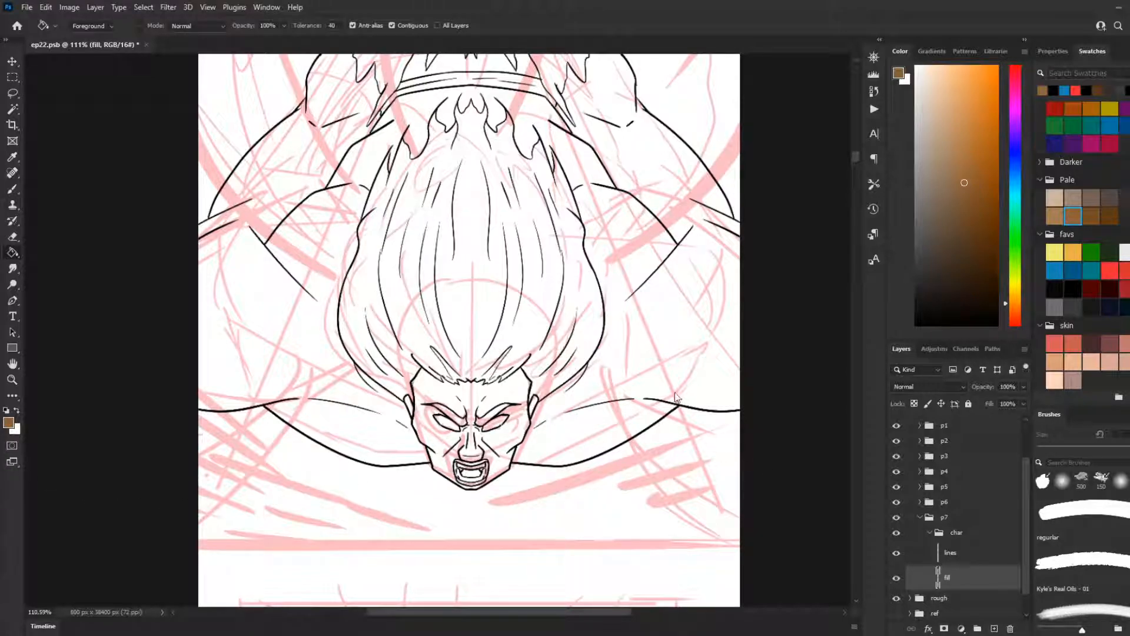
pyautogui.scroll(3, 680, 412)
pyautogui.scroll(3, 622, 439)
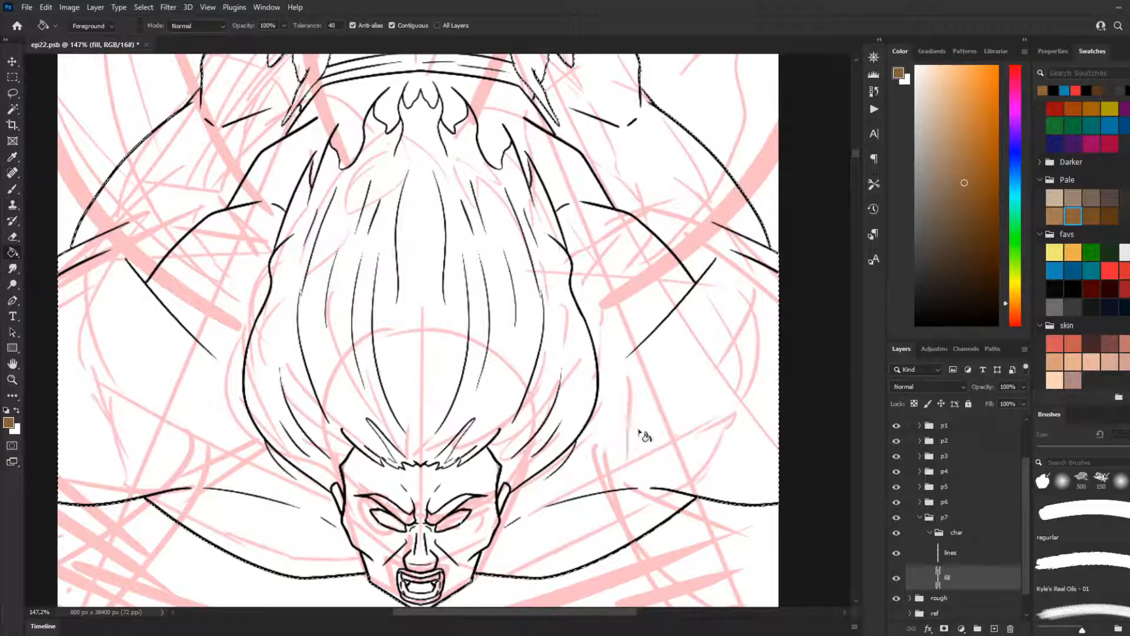
pyautogui.scroll(-4, 372, 335)
pyautogui.scroll(2, 372, 335)
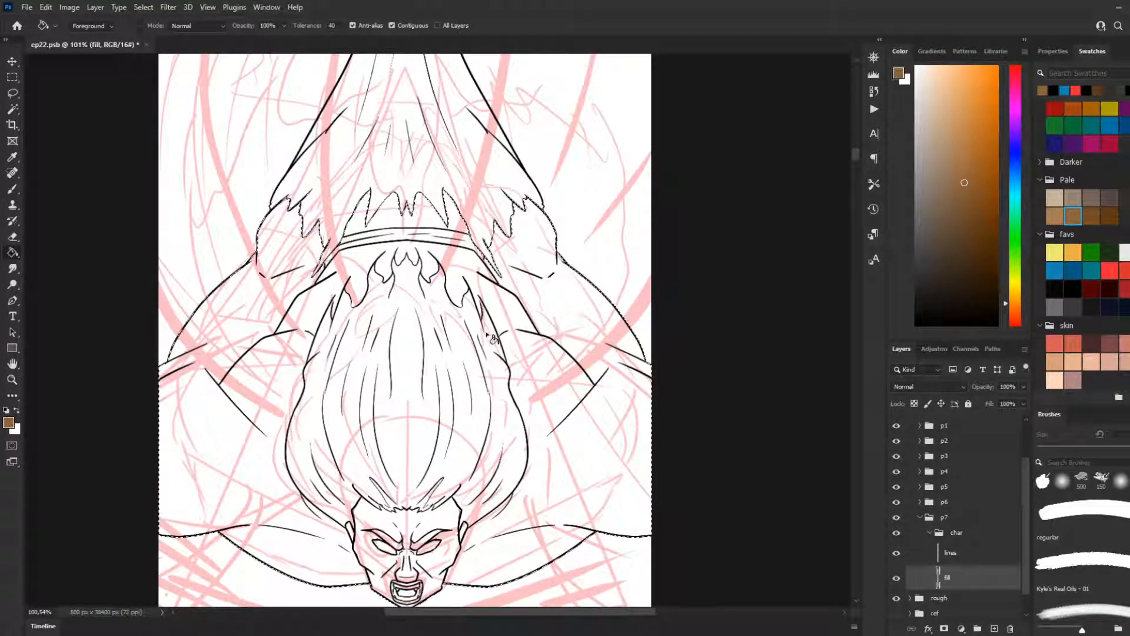
pyautogui.rightClick(987, 579)
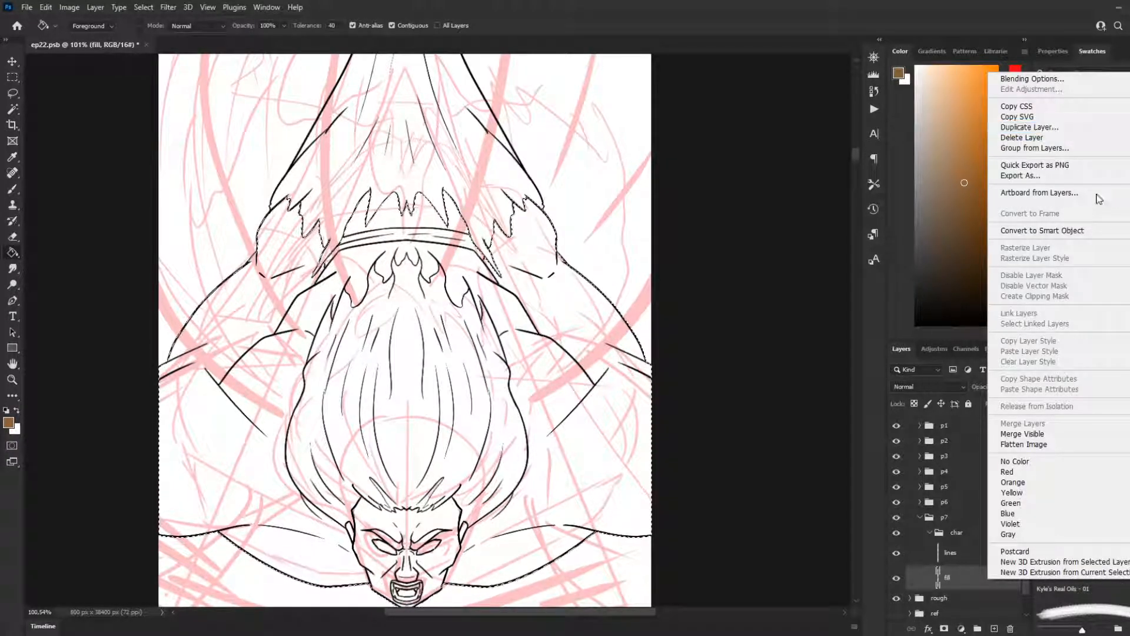
pyautogui.click(1036, 127)
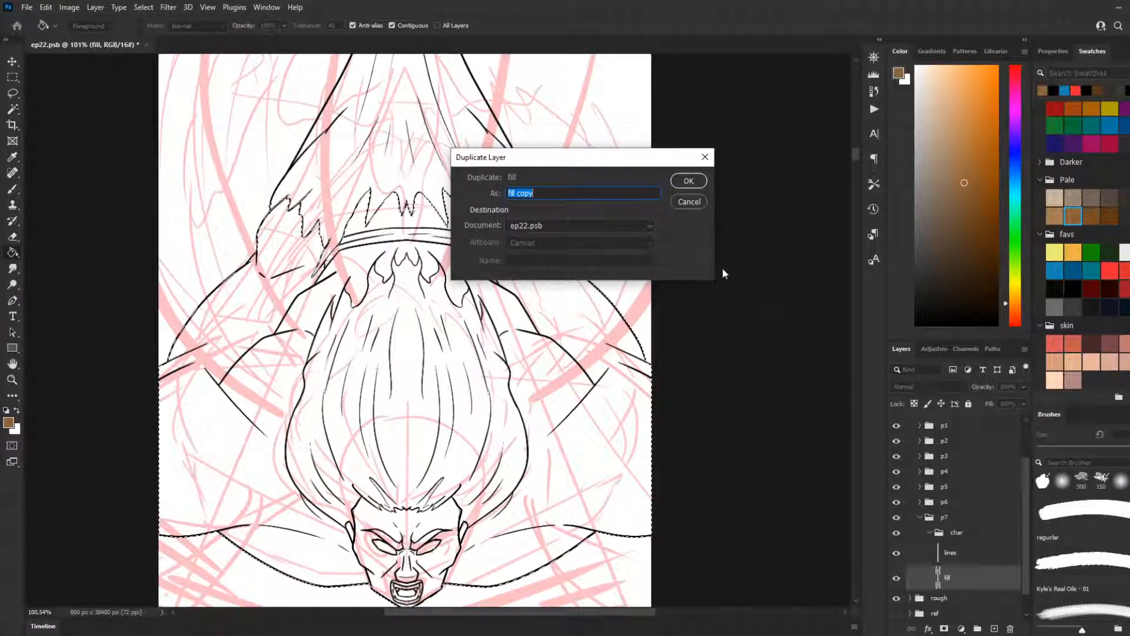
pyautogui.click(690, 183)
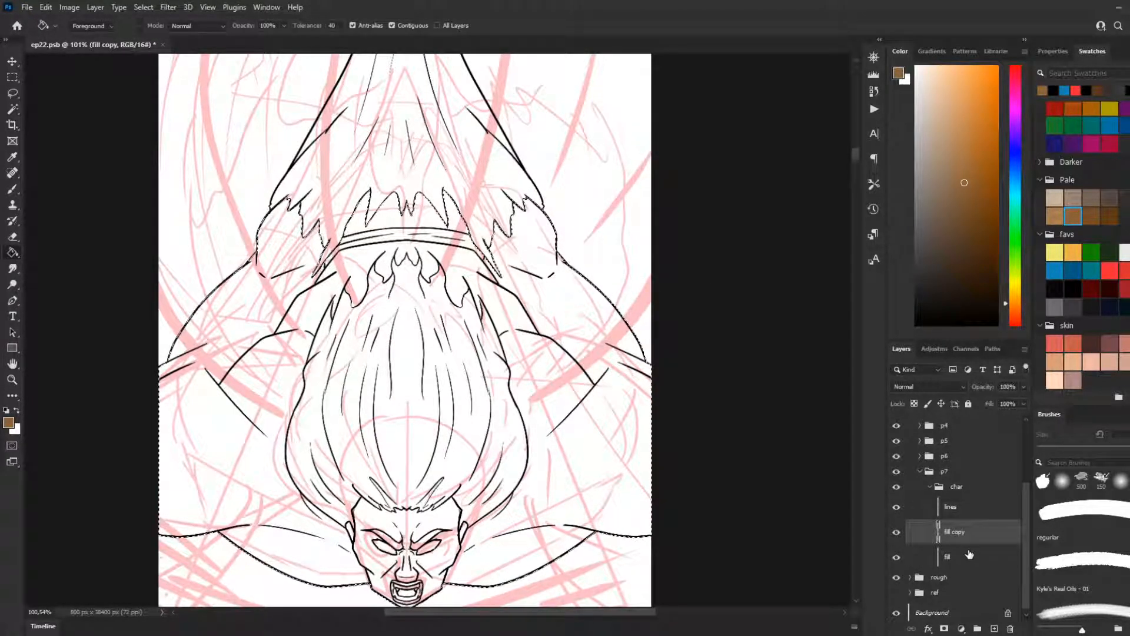
pyautogui.hotkey('ctrl', 'z')
# Step: Create a new layer, place it beneath the fill layer in the char group and rename it "blk"
pyautogui.click(995, 628)
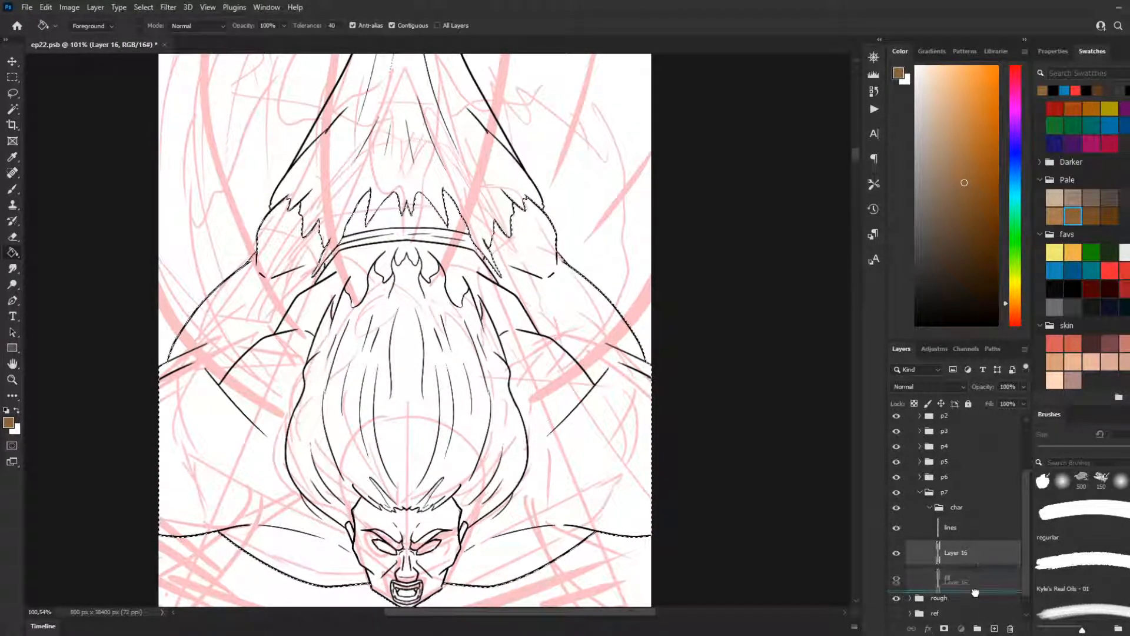
pyautogui.moveTo(948, 552); pyautogui.dragTo(935, 579)
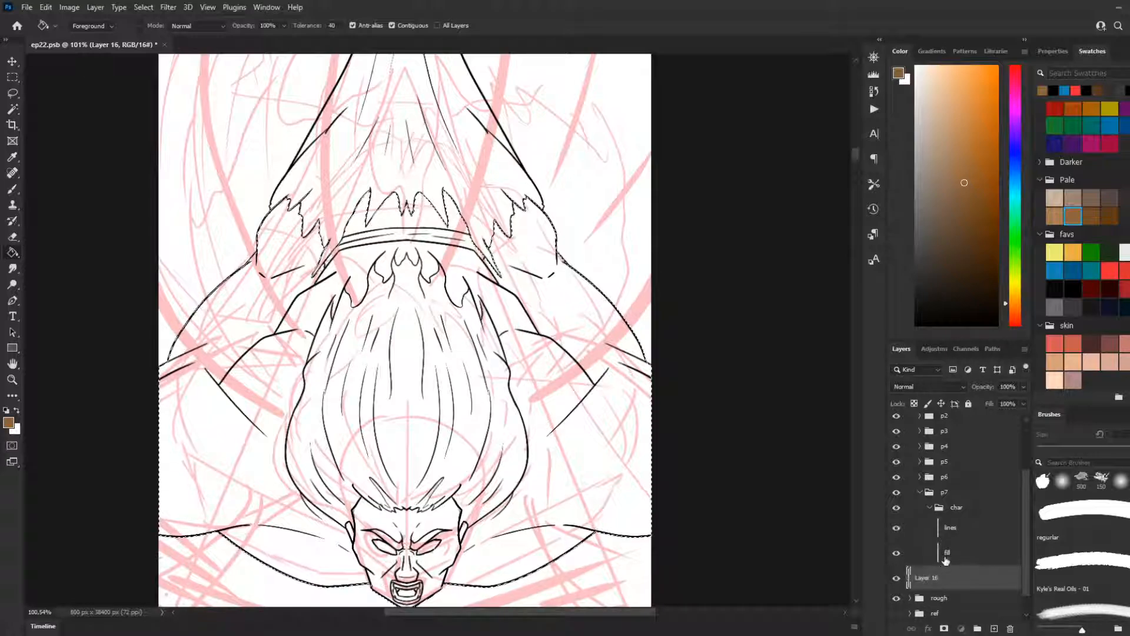
pyautogui.click(947, 557)
pyautogui.click(951, 579)
pyautogui.doubleClick(952, 578)
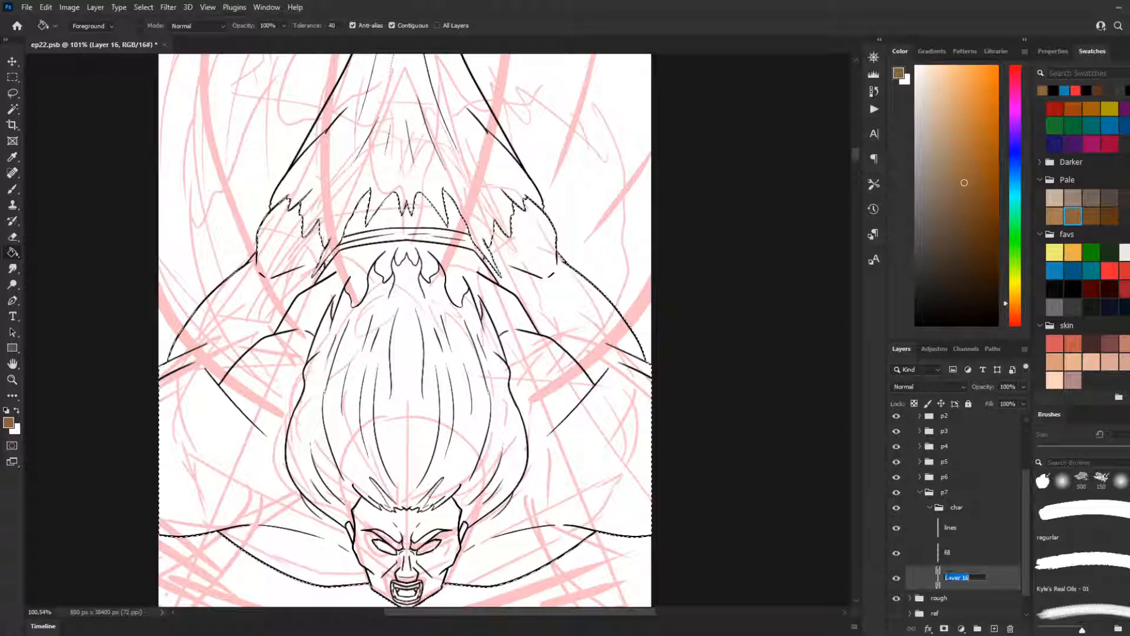
pyautogui.write('b')
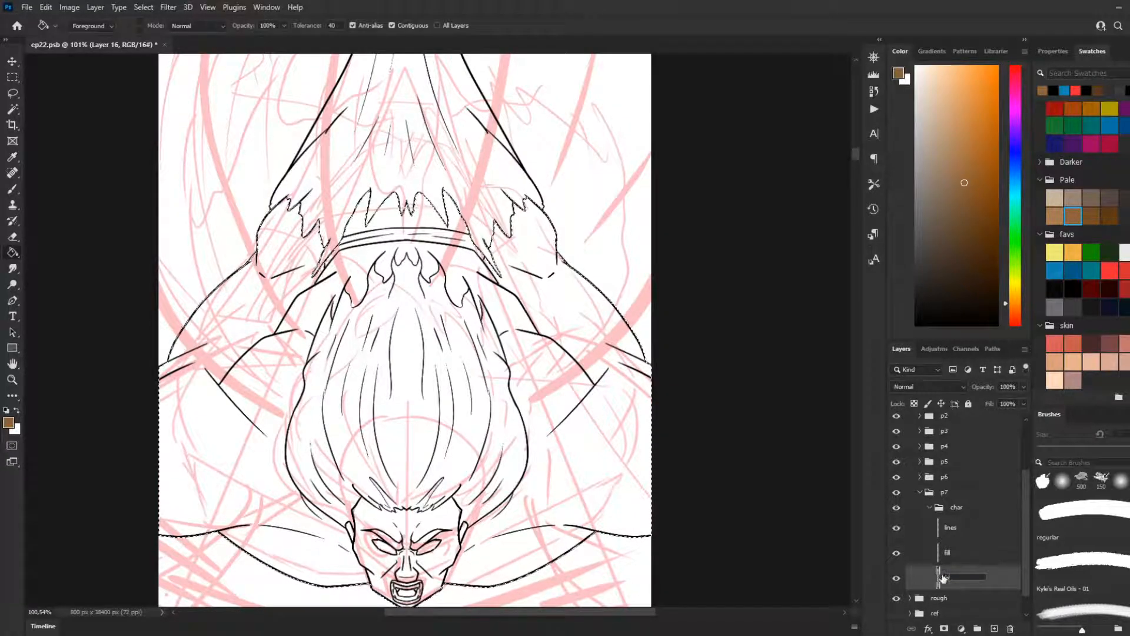
pyautogui.write('lk')
pyautogui.press('Return')
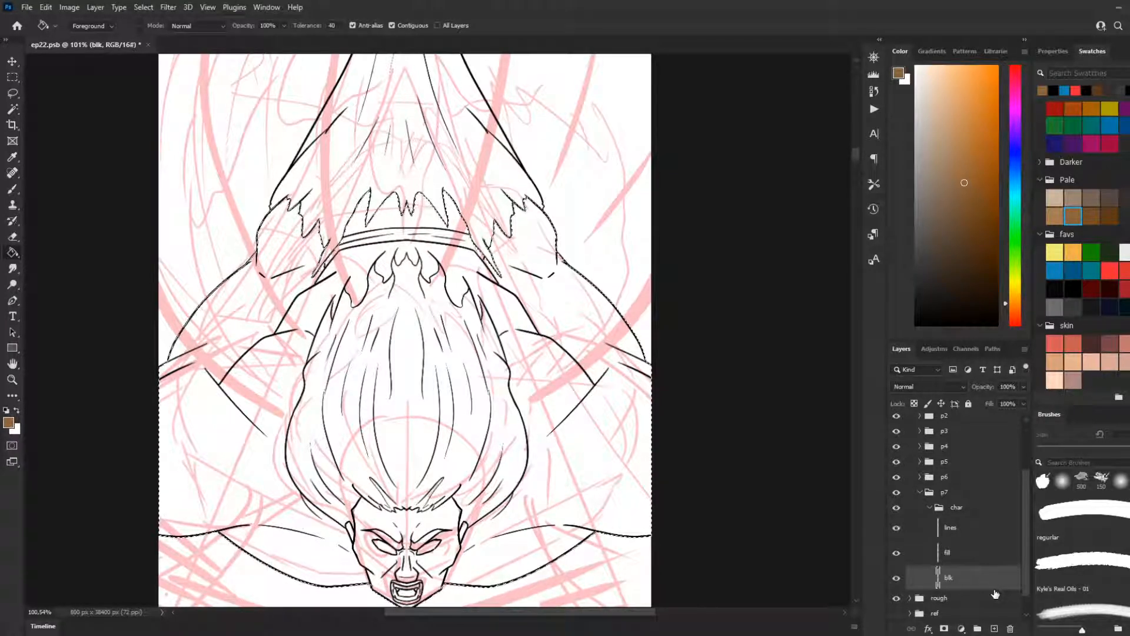
# Step: Fill the selected silhouette on the blk layer with solid black and hide that layer
pyautogui.click(966, 561)
pyautogui.click(967, 576)
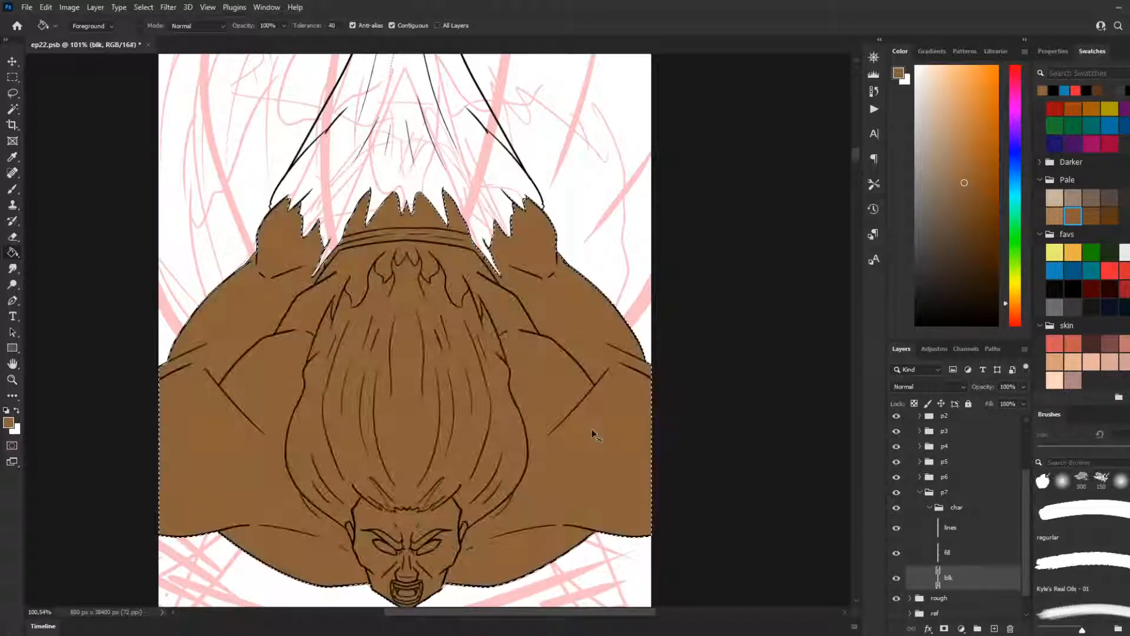
pyautogui.moveTo(913, 309); pyautogui.dragTo(910, 333)
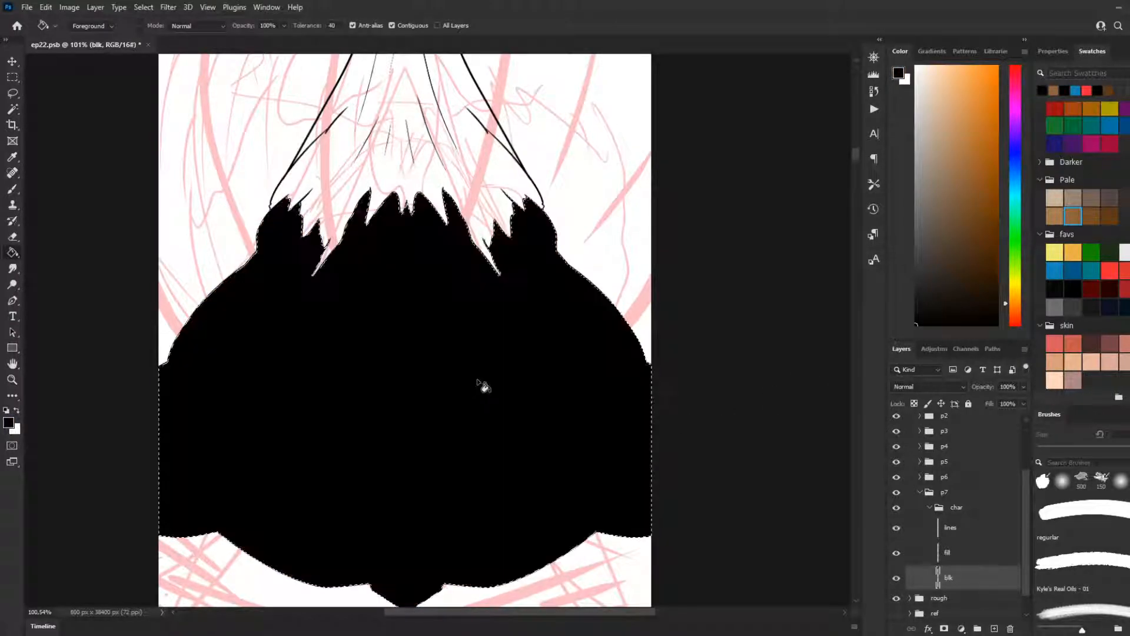
pyautogui.scroll(-1, 564, 527)
pyautogui.click(896, 578)
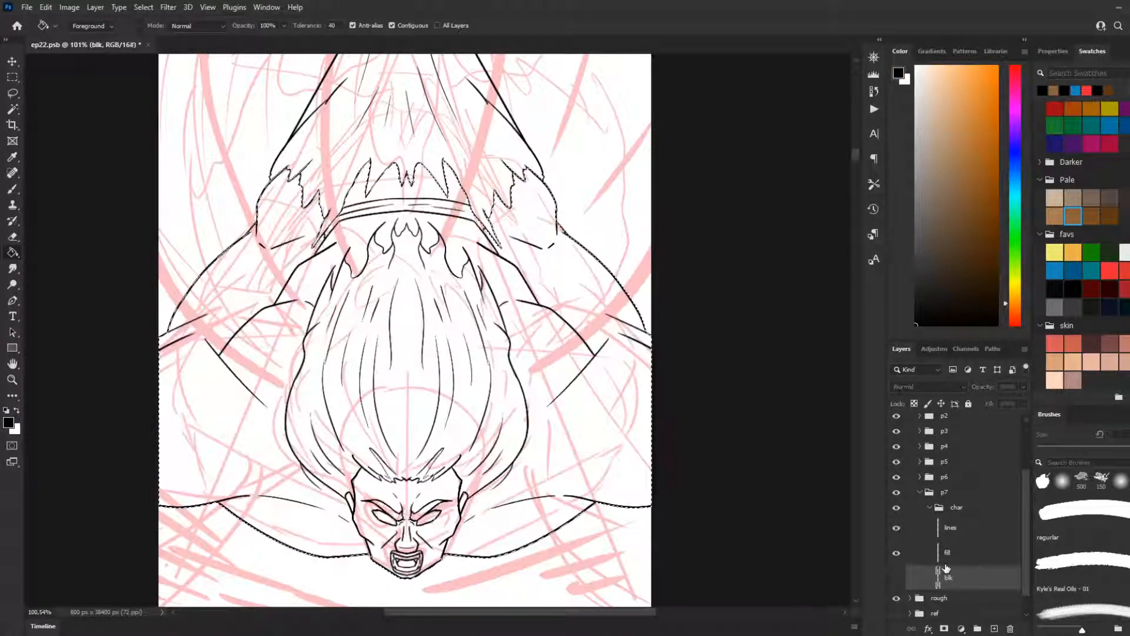
# Step: Make the fill layer active and fill the body and arms around the hair with the medium brown from the Pale swatches
pyautogui.click(966, 552)
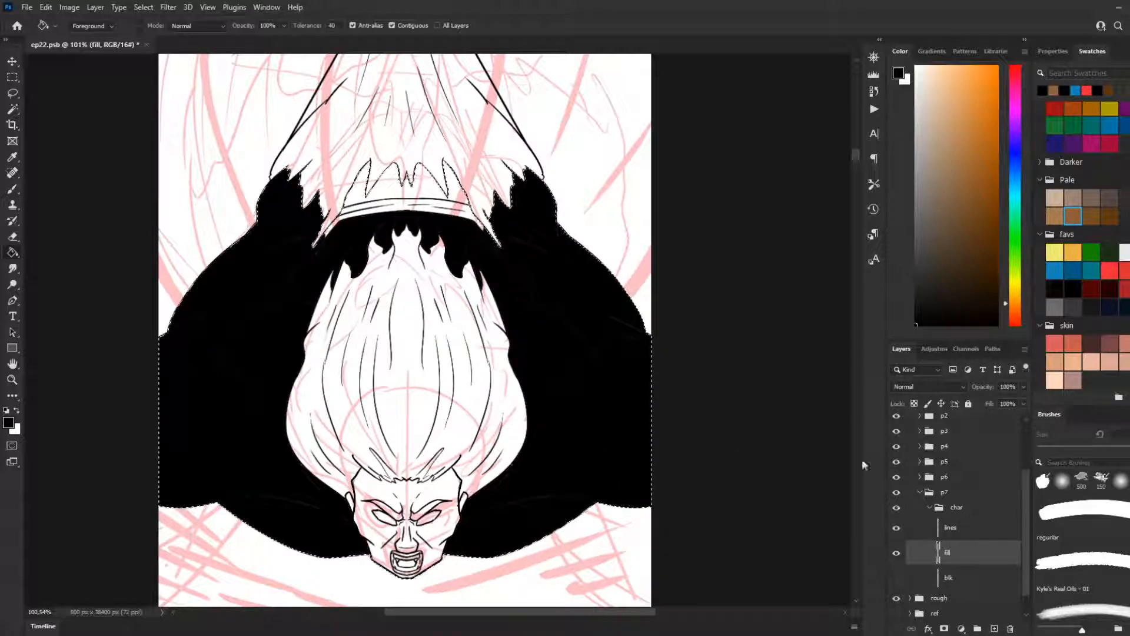
pyautogui.hotkey('ctrl', 'z')
pyautogui.moveTo(972, 283); pyautogui.dragTo(1107, 348)
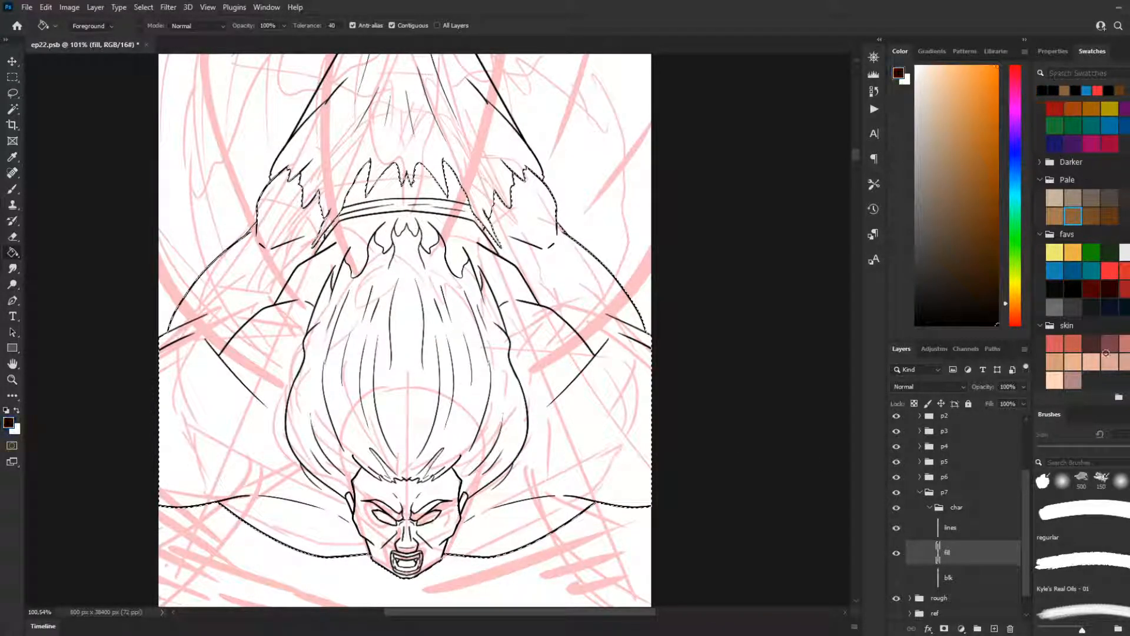
pyautogui.click(1073, 216)
pyautogui.click(545, 403)
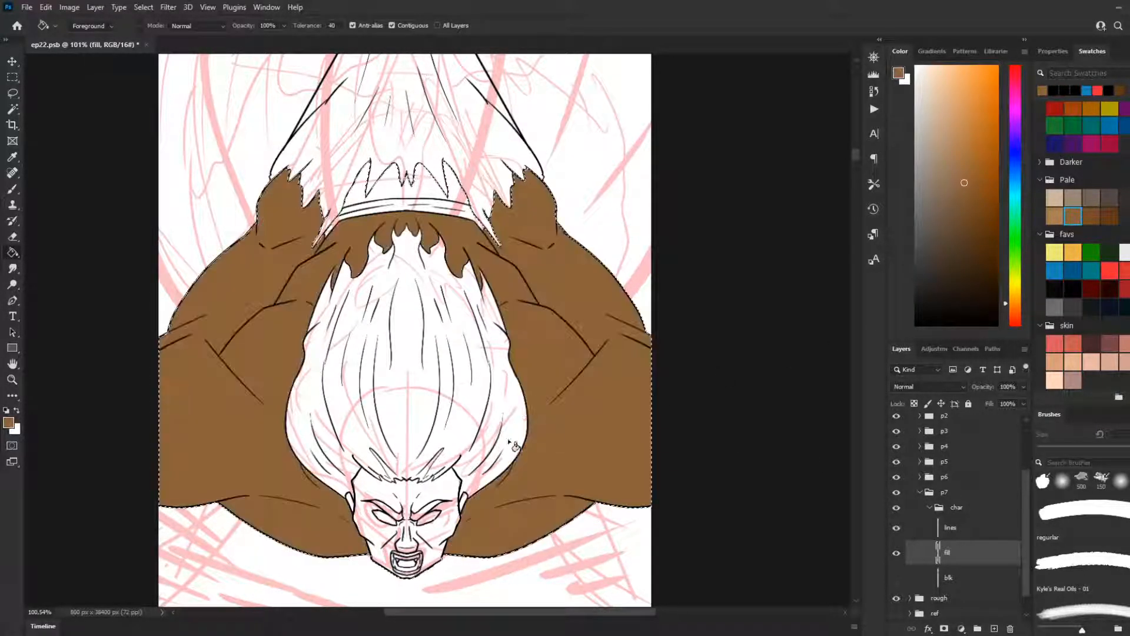
# Step: Undo the brown body fill, fill the body with the same brown again and clear the selection
pyautogui.scroll(-4, 408, 432)
pyautogui.scroll(4, 411, 435)
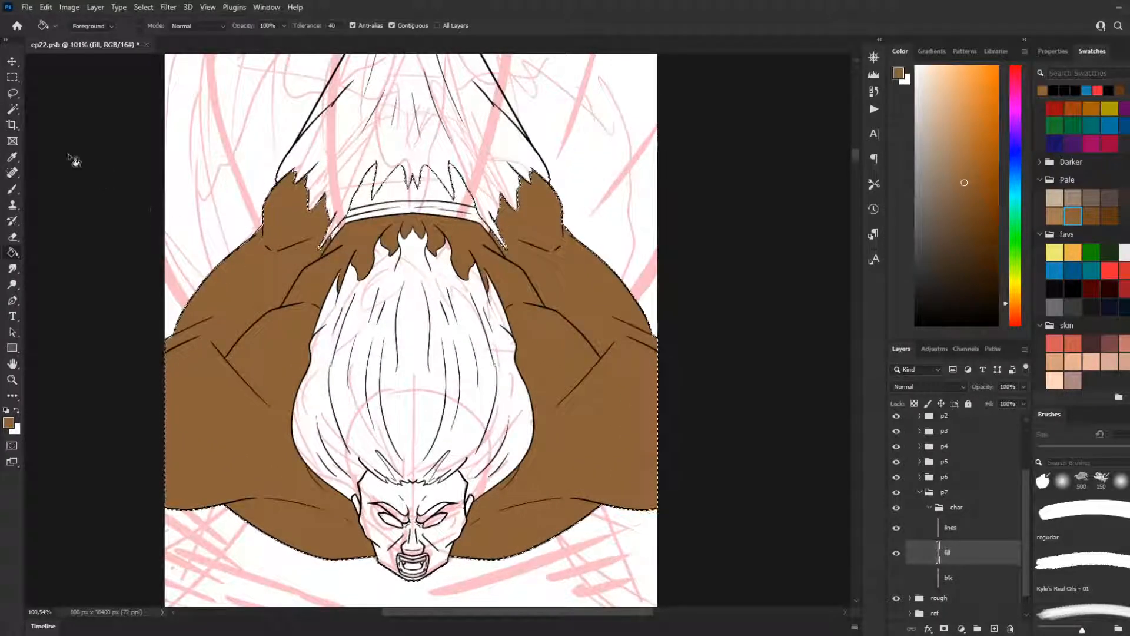
pyautogui.hotkey('ctrl', 'z')
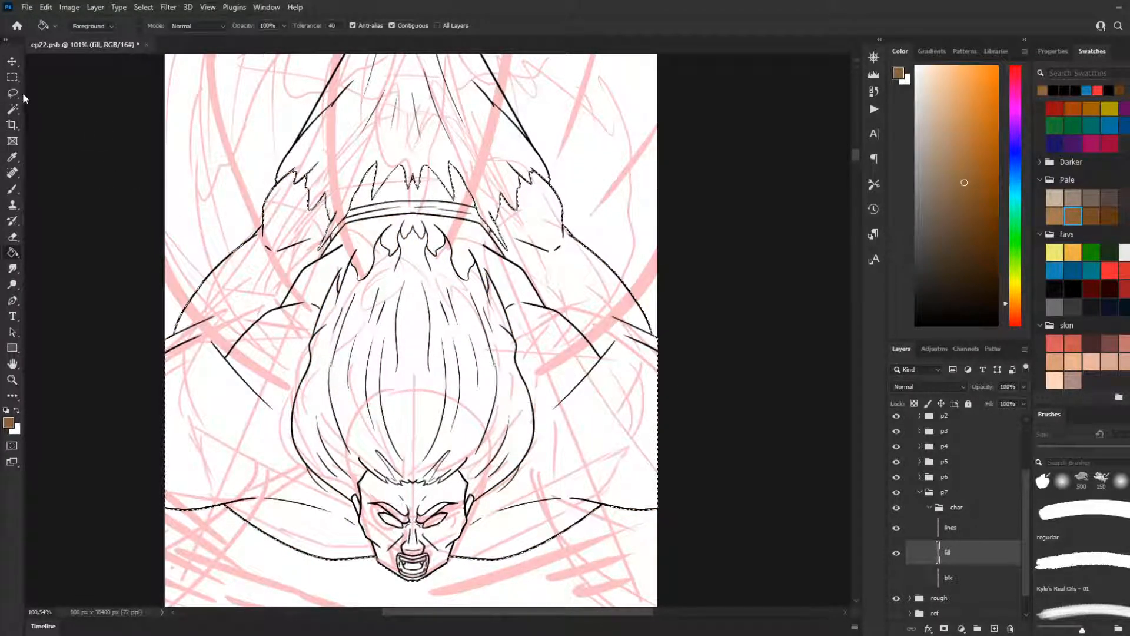
pyautogui.click(273, 352)
pyautogui.press('m')
pyautogui.scroll(-1, 465, 323)
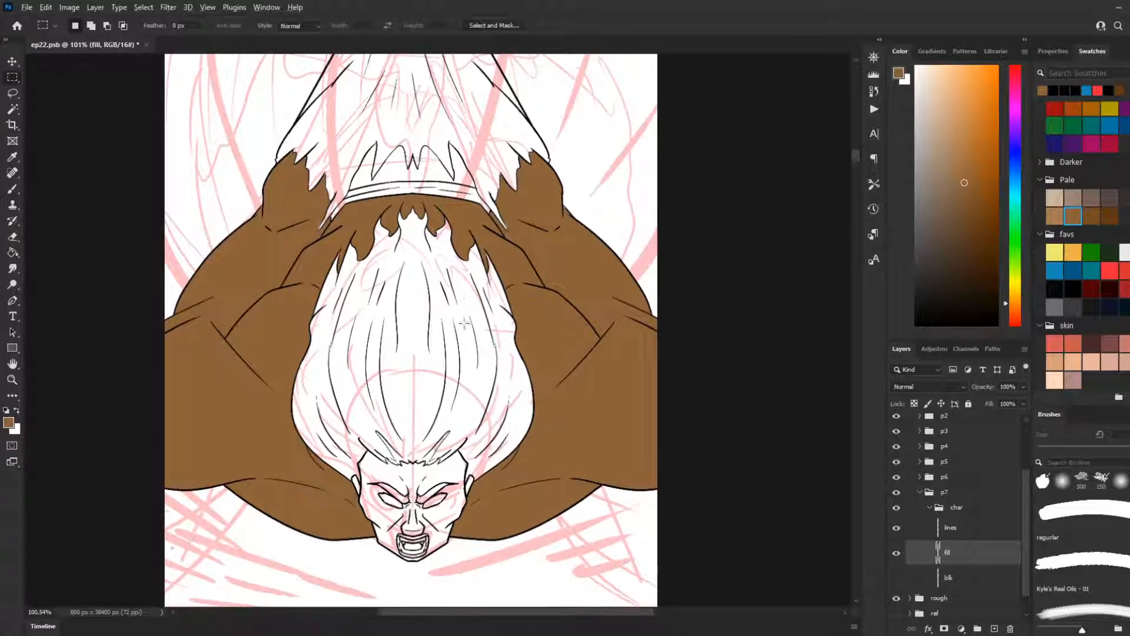
# Step: Fill both eyebrows with the dark grey from the Pale swatches
pyautogui.scroll(-2, 464, 323)
pyautogui.scroll(5, 477, 335)
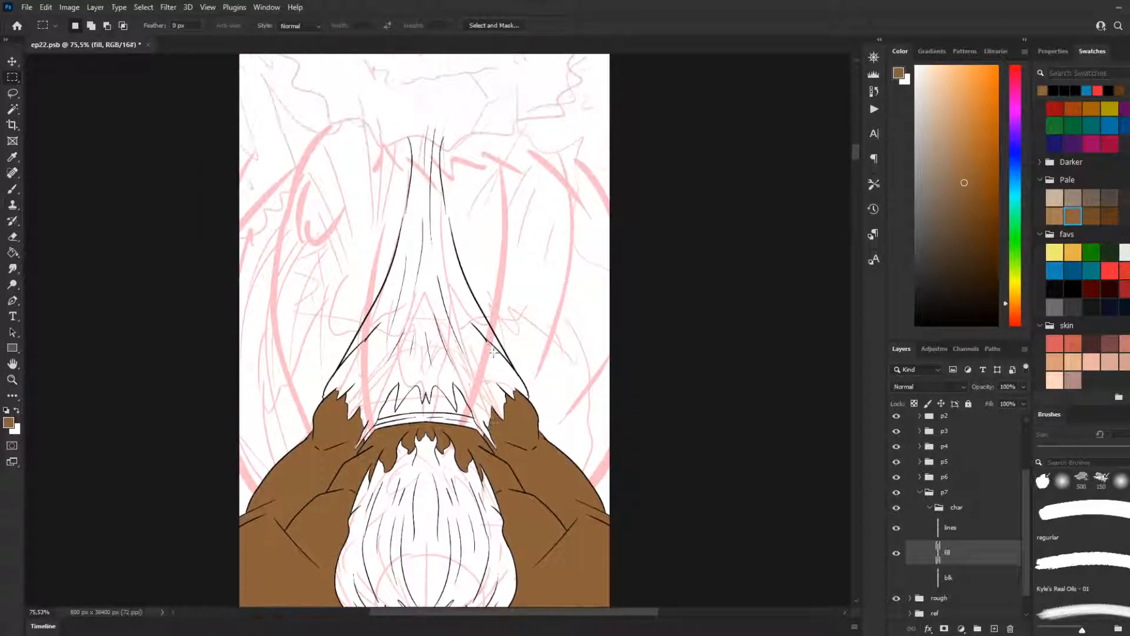
pyautogui.scroll(-1, 427, 383)
pyautogui.scroll(-4, 430, 494)
pyautogui.scroll(3, 482, 465)
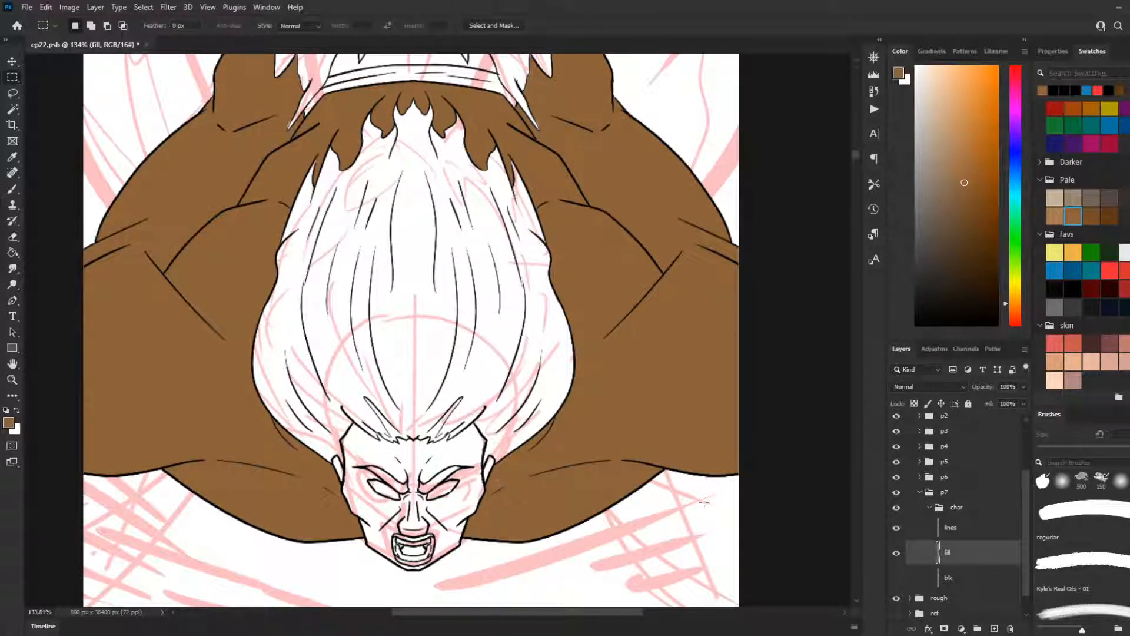
pyautogui.click(1125, 197)
pyautogui.press('g')
pyautogui.click(448, 475)
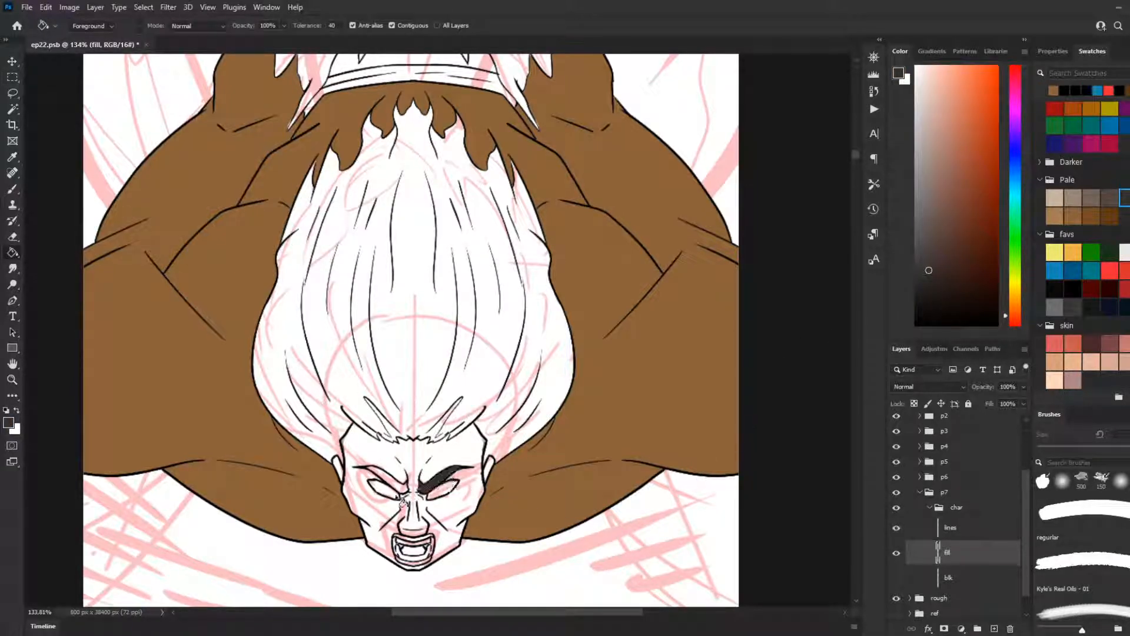
pyautogui.click(388, 488)
# Step: Set the foreground colour to a bright purple and fill both eyes with it
pyautogui.scroll(3, 442, 530)
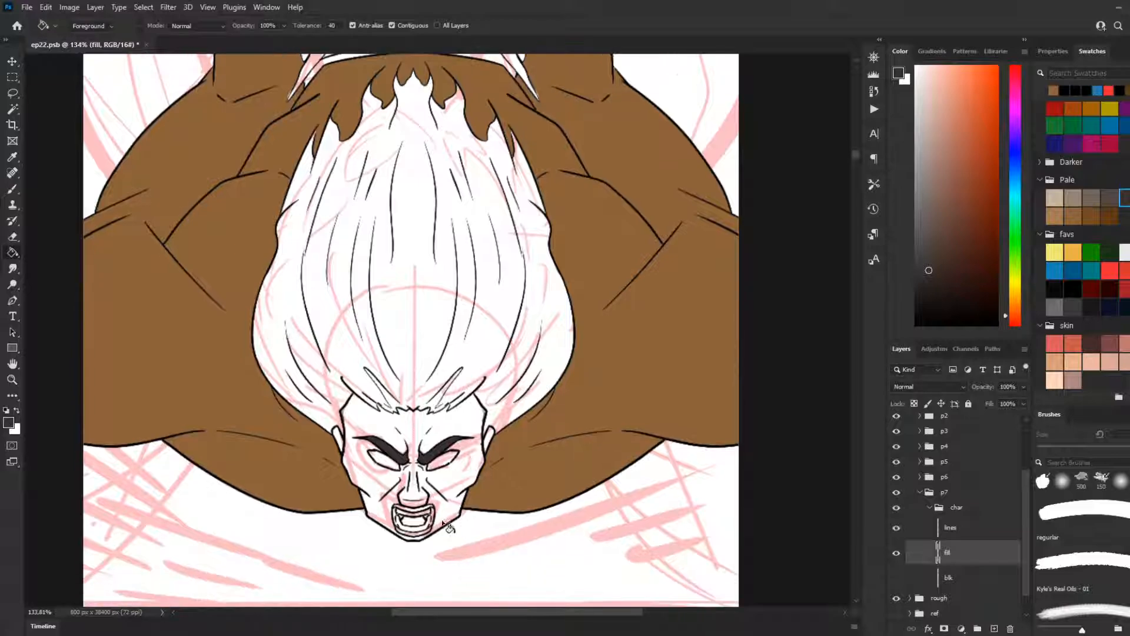
pyautogui.scroll(2, 444, 513)
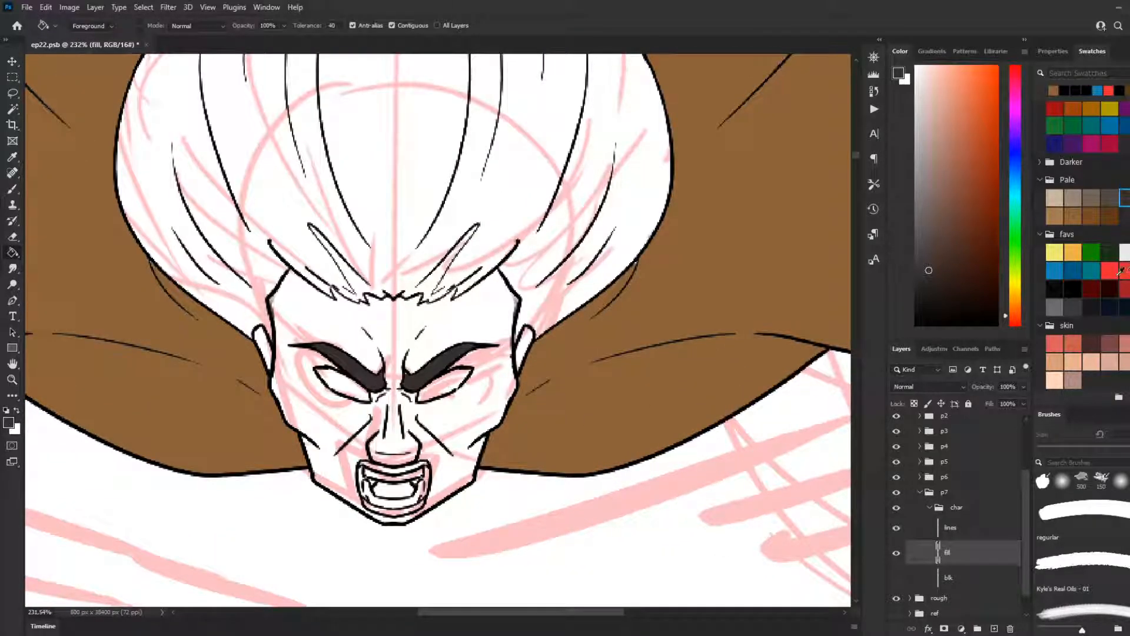
pyautogui.click(1073, 143)
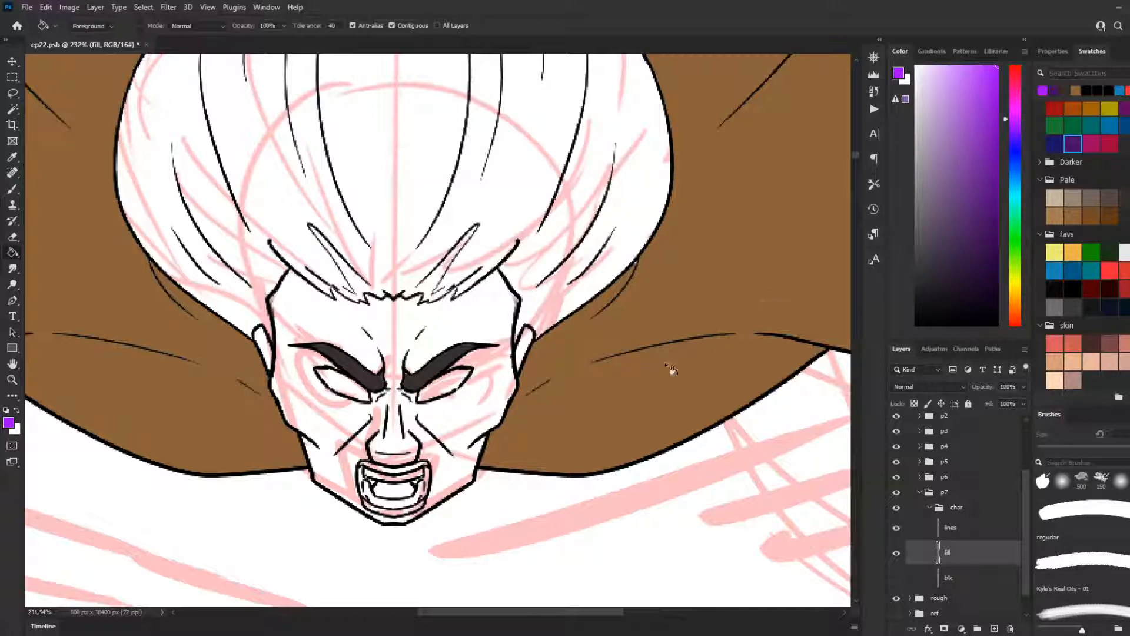
pyautogui.click(360, 391)
pyautogui.click(452, 402)
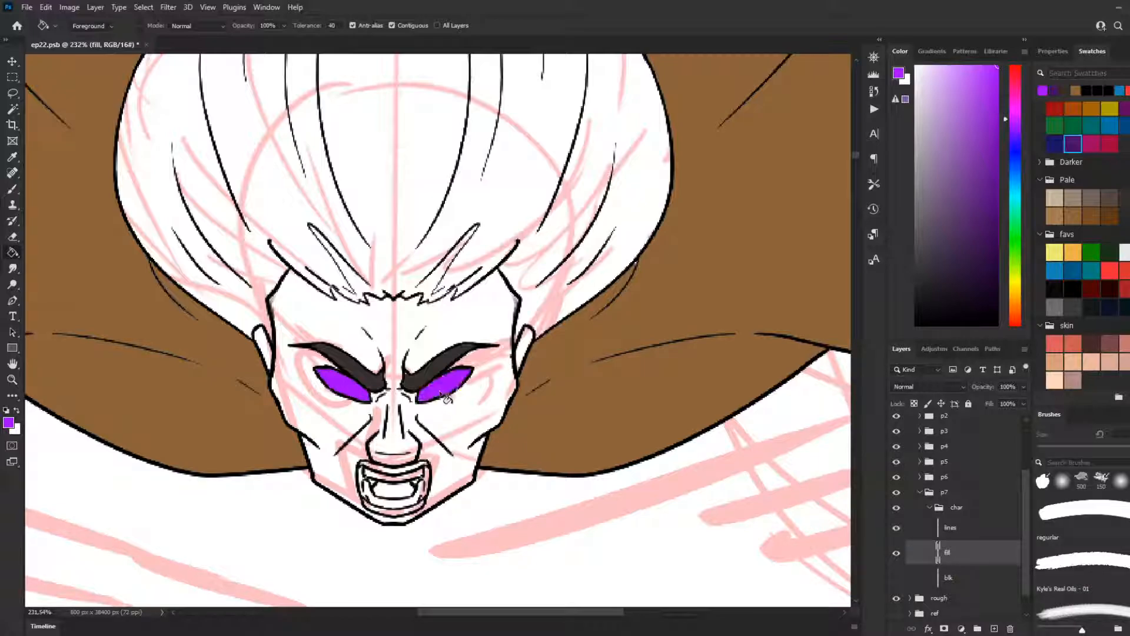
# Step: Fill the face and both ears with the medium brown from the Pale swatches
pyautogui.click(1074, 216)
pyautogui.click(491, 333)
pyautogui.click(527, 352)
pyautogui.click(269, 351)
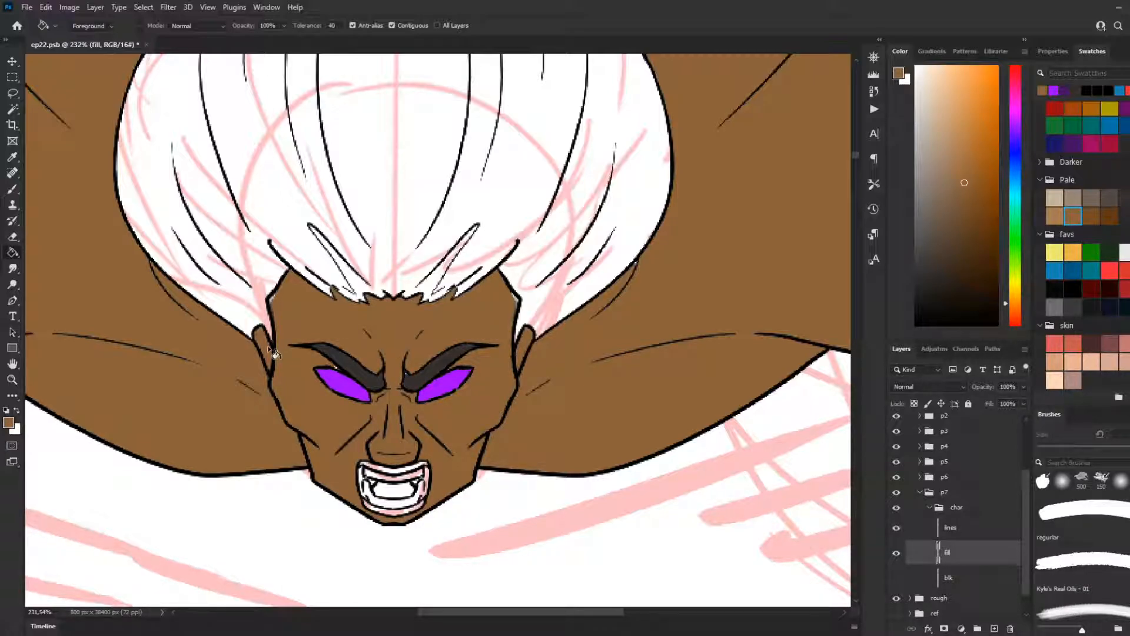
# Step: Fill the hair with the same bright purple as the eyes, picked from the recent colours
pyautogui.press('b')
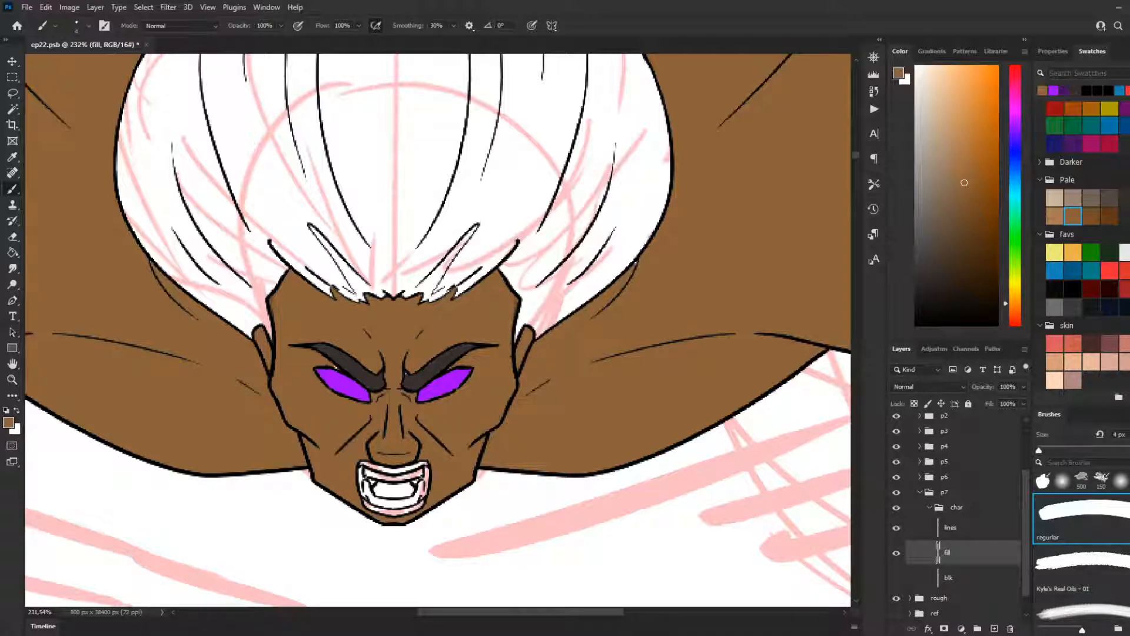
pyautogui.scroll(-9, 437, 486)
pyautogui.scroll(2, 473, 408)
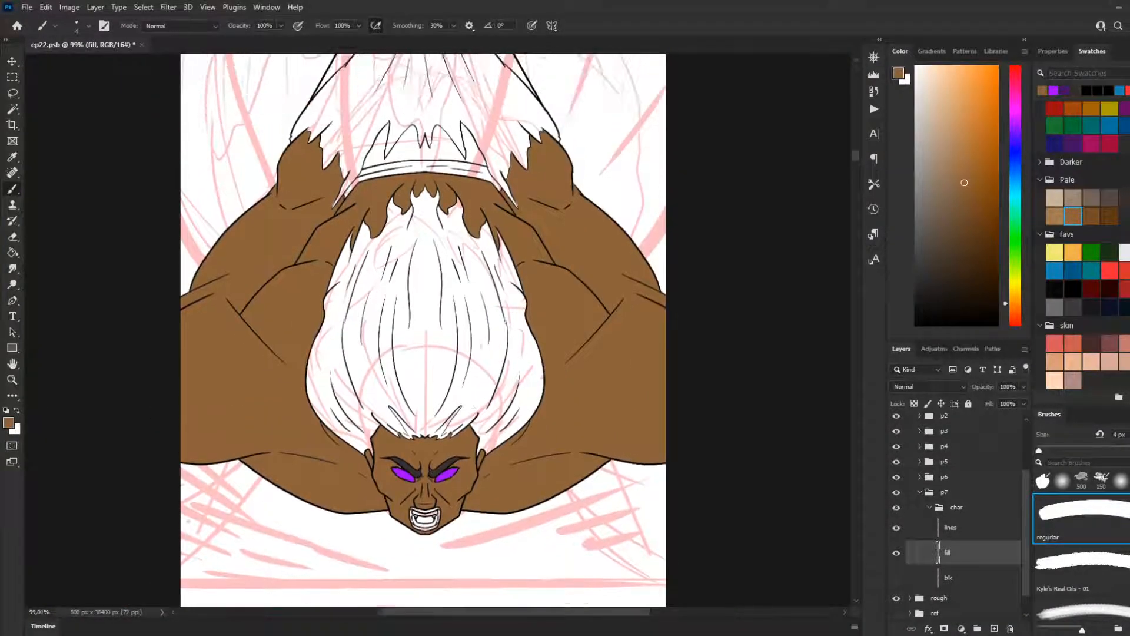
pyautogui.scroll(3, 446, 333)
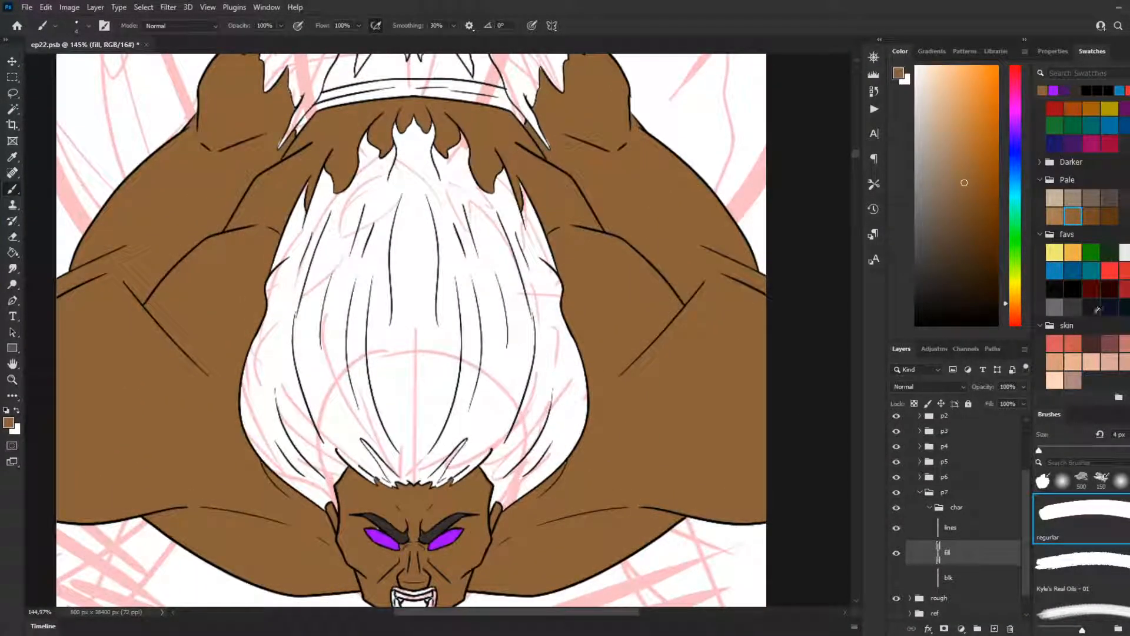
pyautogui.click(1055, 89)
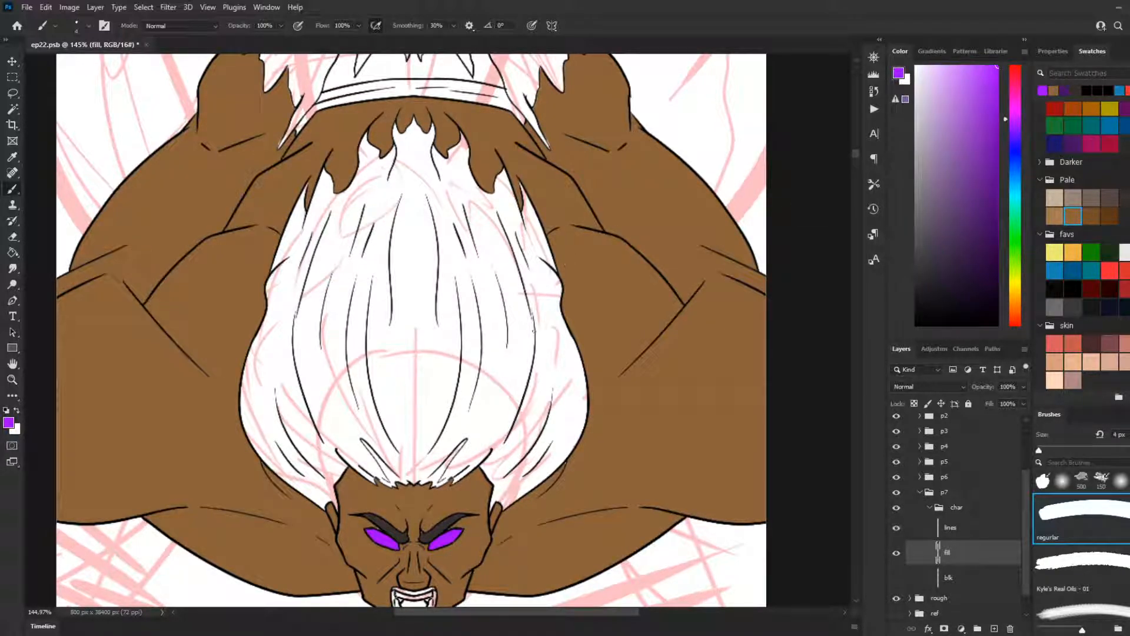
pyautogui.press('g')
pyautogui.click(538, 457)
pyautogui.scroll(1, 572, 486)
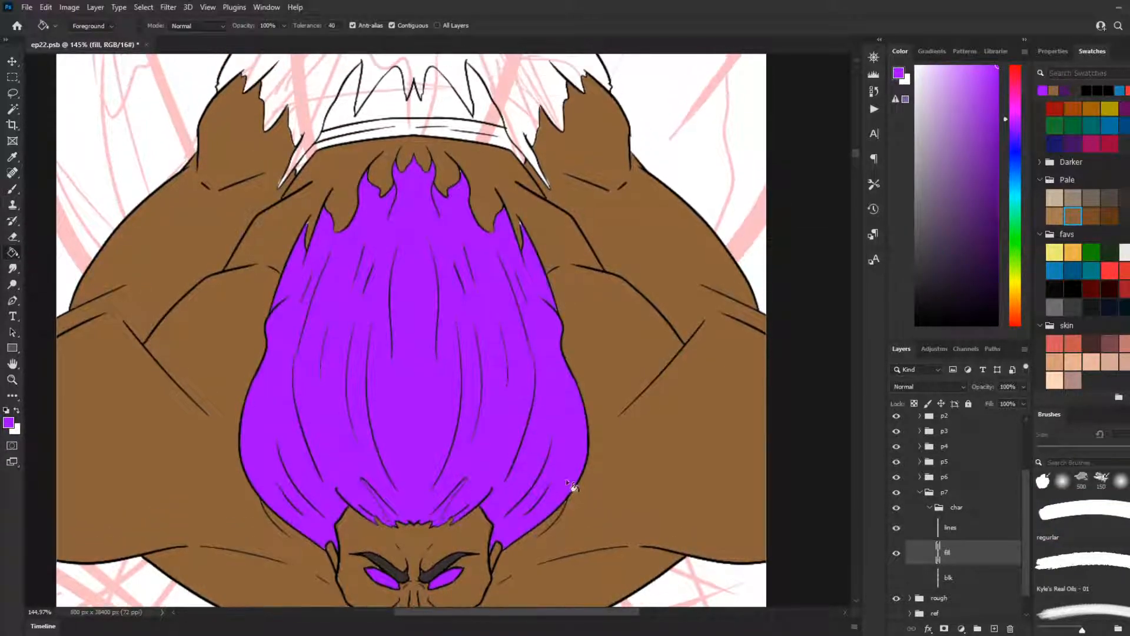
pyautogui.scroll(8, 573, 486)
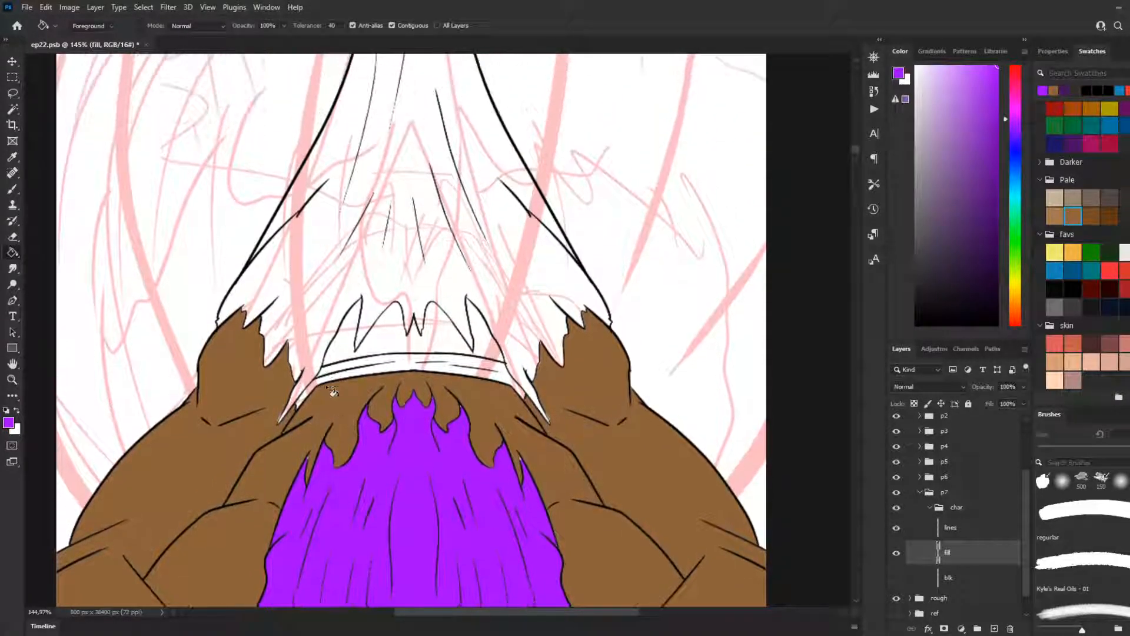
# Step: Fill the narrow band above the purple hair with the dark purple swatch
pyautogui.scroll(4, 429, 394)
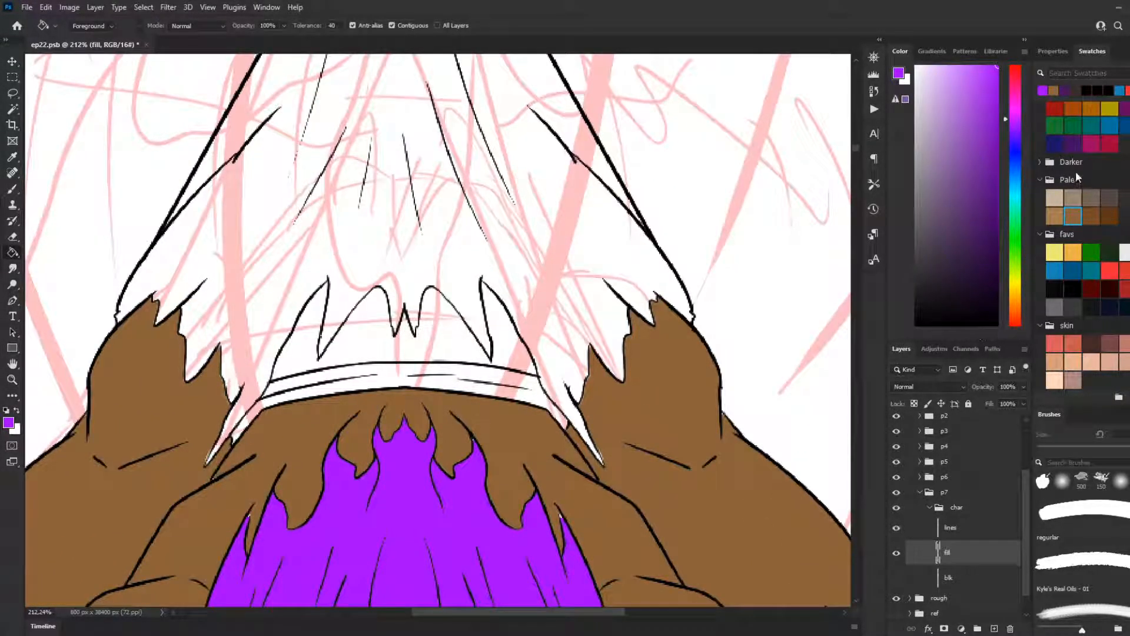
pyautogui.click(1073, 143)
pyautogui.click(393, 377)
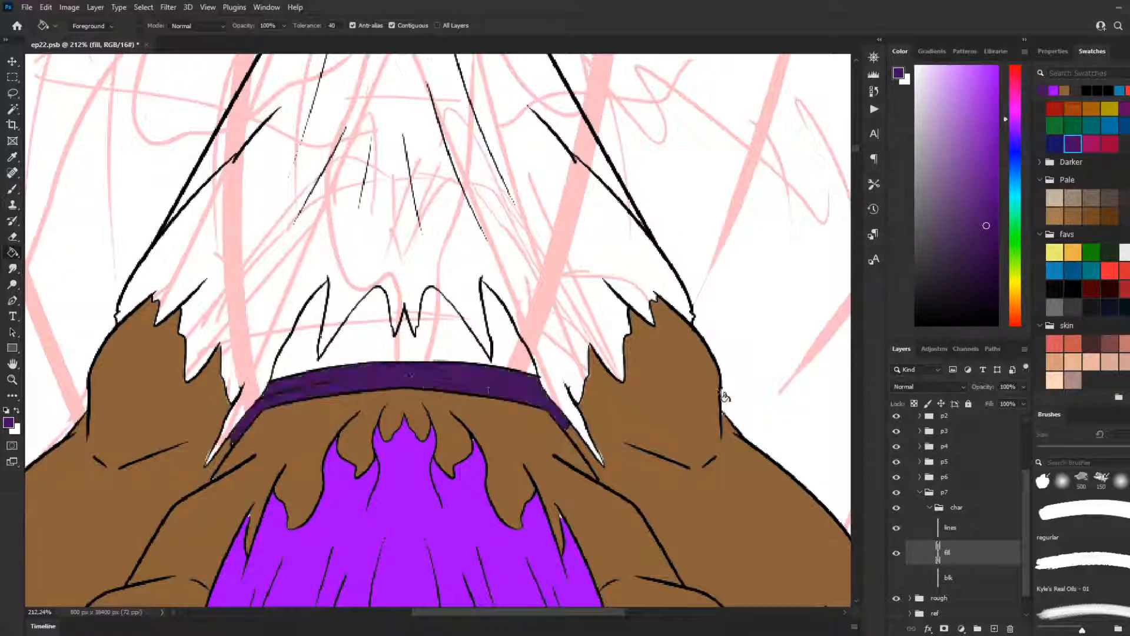
pyautogui.scroll(-2, 507, 524)
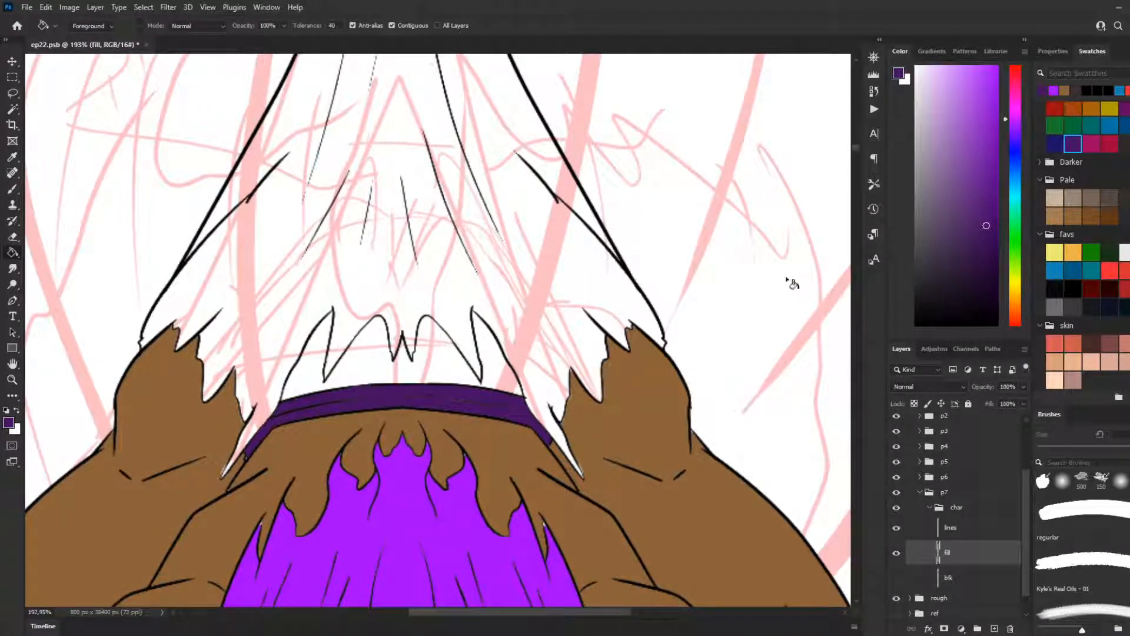
# Step: Fill the jagged shapes directly above the purple band with the dark grey from the favs swatches
pyautogui.scroll(3, 535, 427)
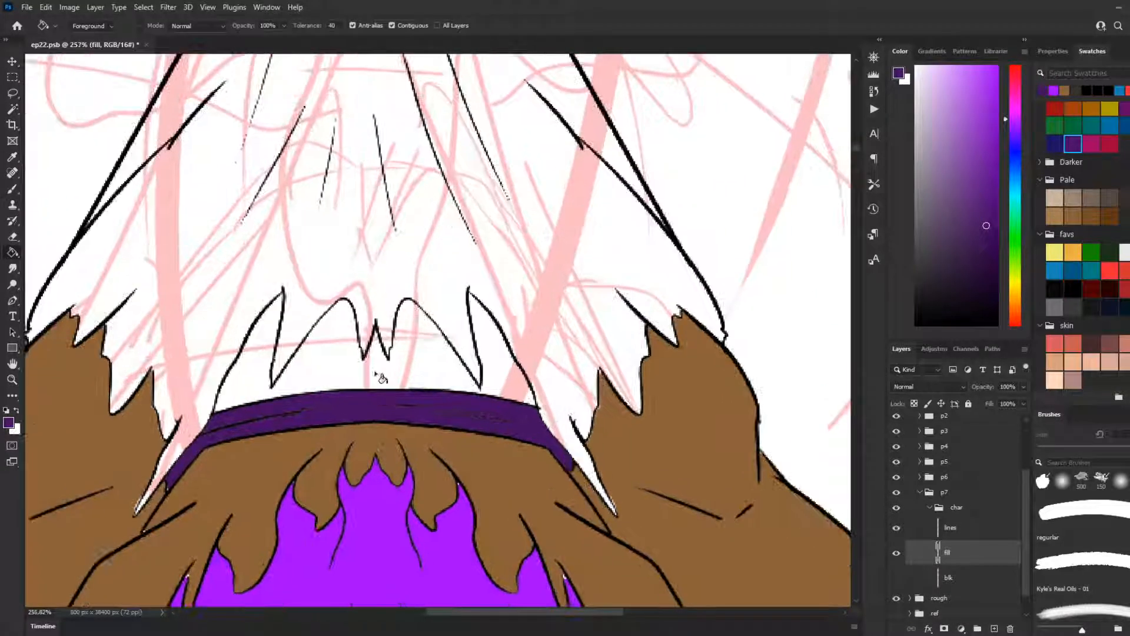
pyautogui.click(1074, 307)
pyautogui.click(436, 371)
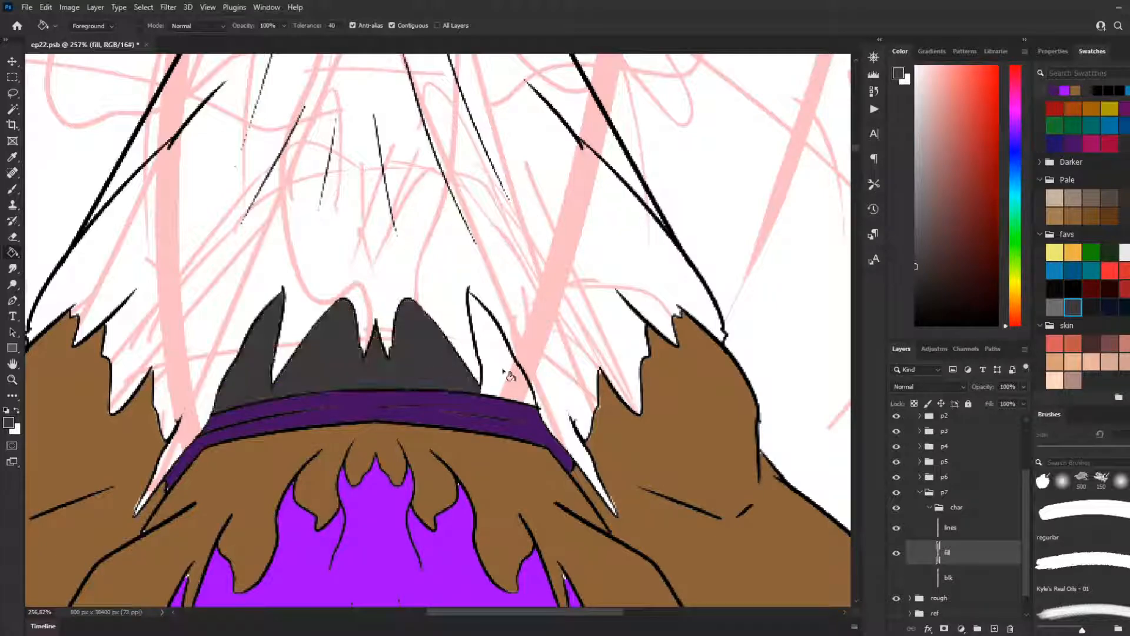
pyautogui.click(497, 376)
pyautogui.scroll(-1, 485, 461)
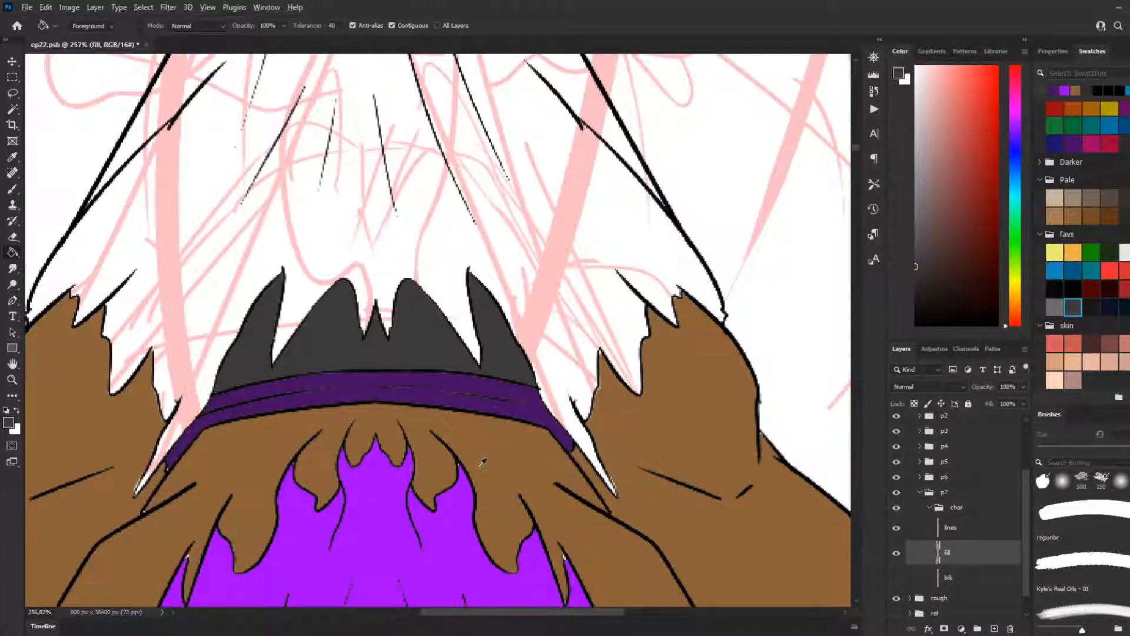
pyautogui.scroll(-6, 483, 461)
pyautogui.press('l')
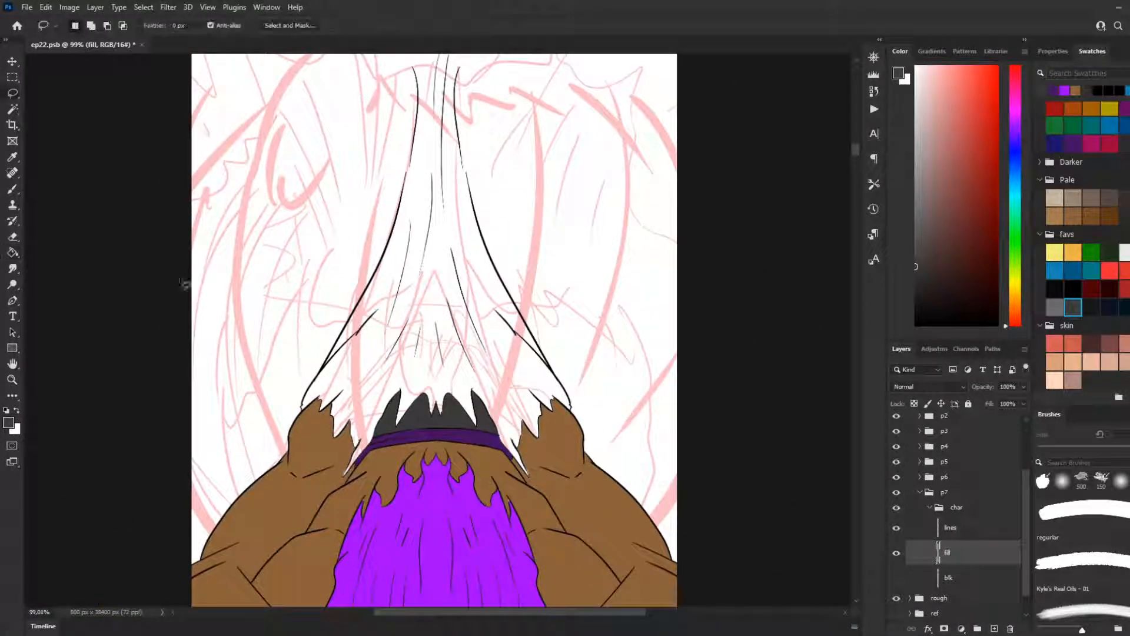
pyautogui.scroll(3, 355, 501)
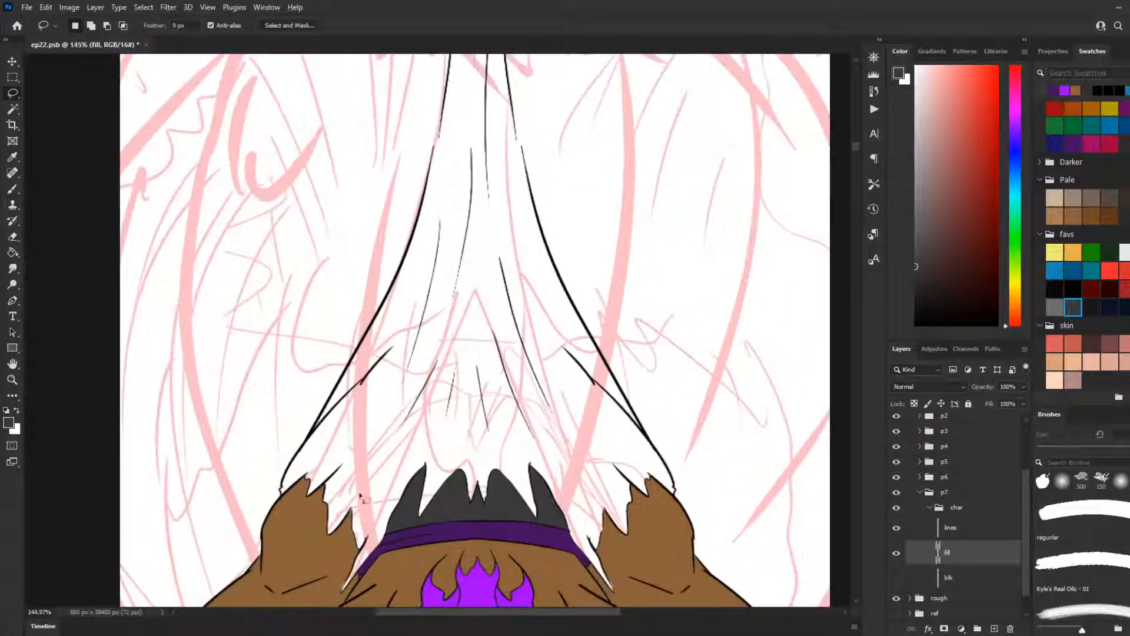
pyautogui.scroll(2, 382, 415)
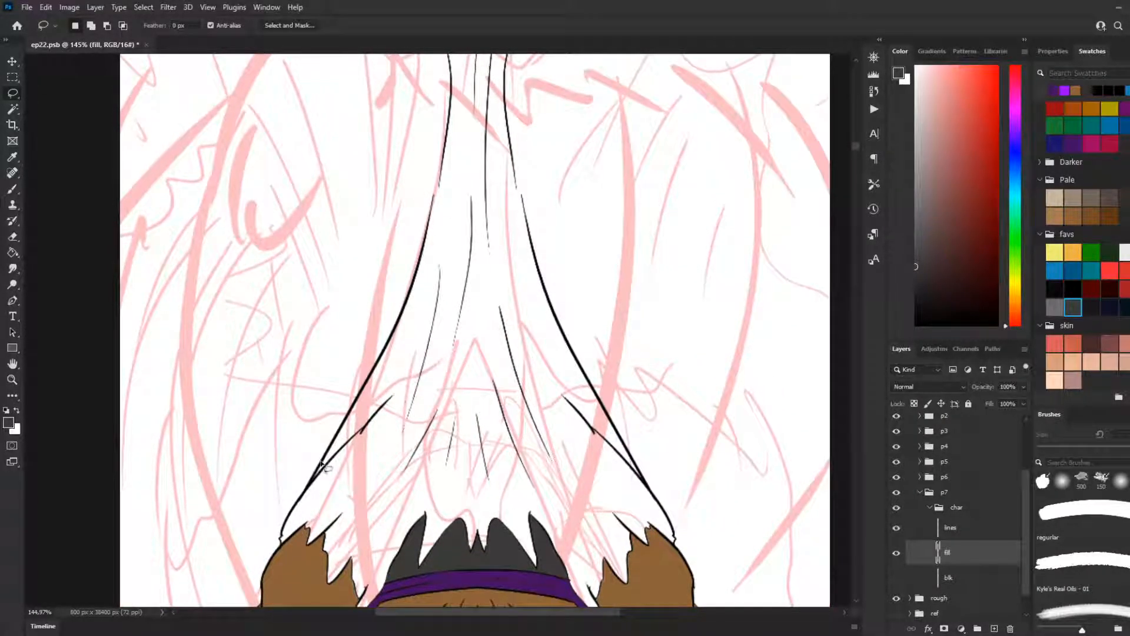
pyautogui.moveTo(283, 538)
pyautogui.mouseDown()
pyautogui.moveTo(399, 326)
pyautogui.moveTo(420, 262)
pyautogui.moveTo(444, 151)
pyautogui.moveTo(445, 34)
pyautogui.mouseUp()
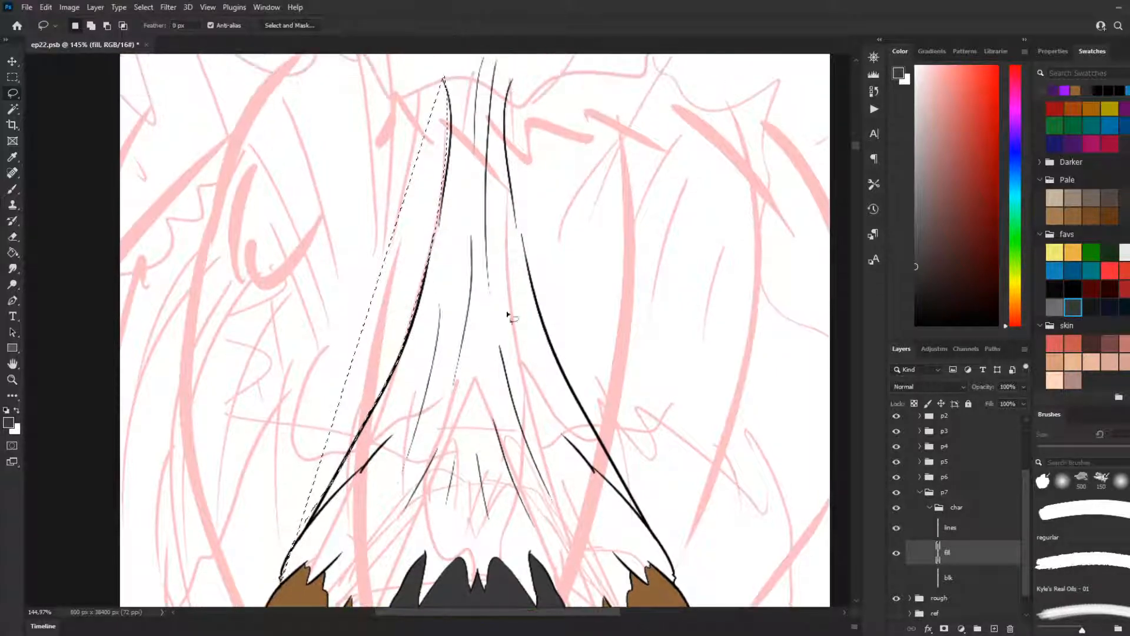
pyautogui.scroll(1, 511, 308)
pyautogui.hotkey('ctrl', 'd')
pyautogui.moveTo(281, 599)
pyautogui.mouseDown()
pyautogui.moveTo(382, 416)
pyautogui.moveTo(441, 268)
pyautogui.mouseUp()
pyautogui.hotkey('ctrl', 'd')
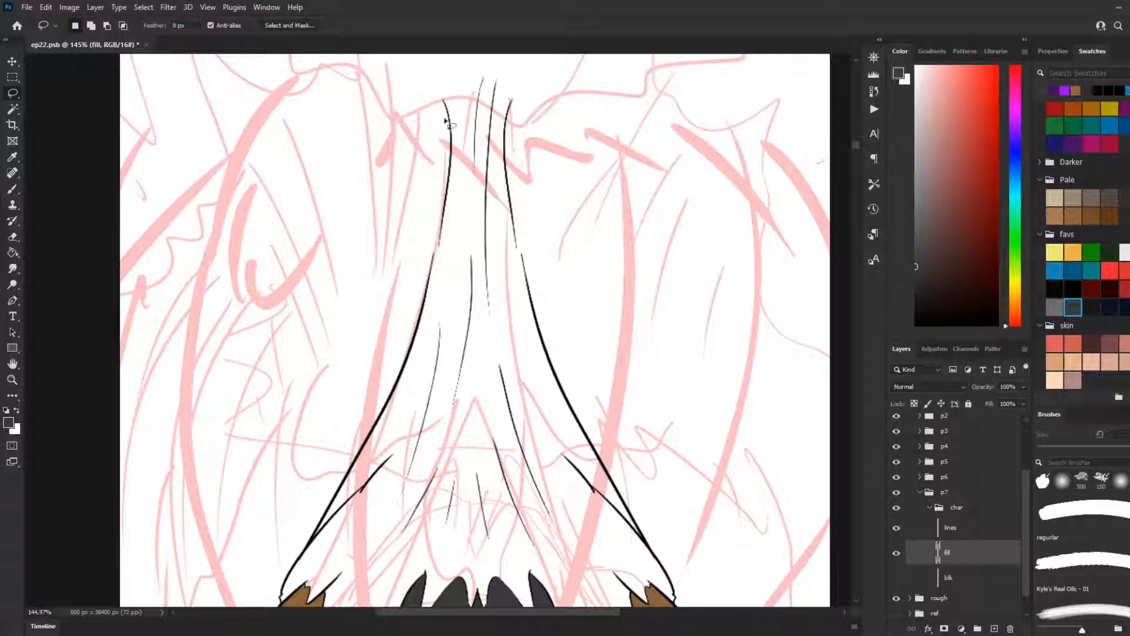
pyautogui.moveTo(441, 102); pyautogui.dragTo(459, 86)
pyautogui.moveTo(512, 95); pyautogui.dragTo(511, 100)
pyautogui.hotkey('ctrl', 'd')
pyautogui.scroll(-9, 479, 201)
pyautogui.scroll(5, 406, 428)
pyautogui.scroll(1, 393, 447)
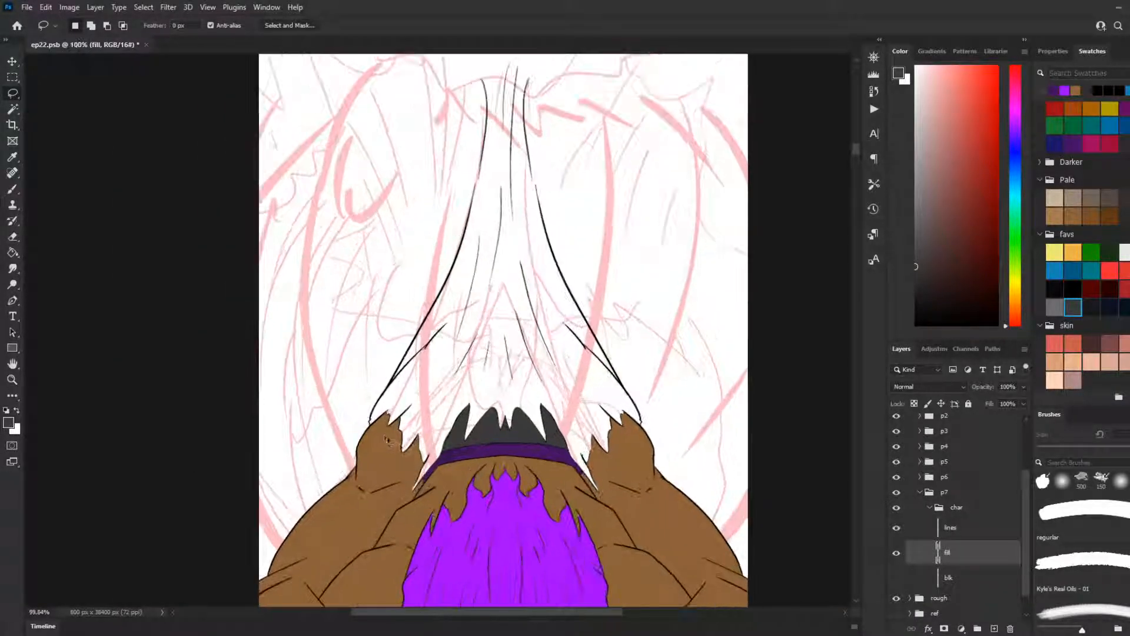
pyautogui.scroll(3, 454, 321)
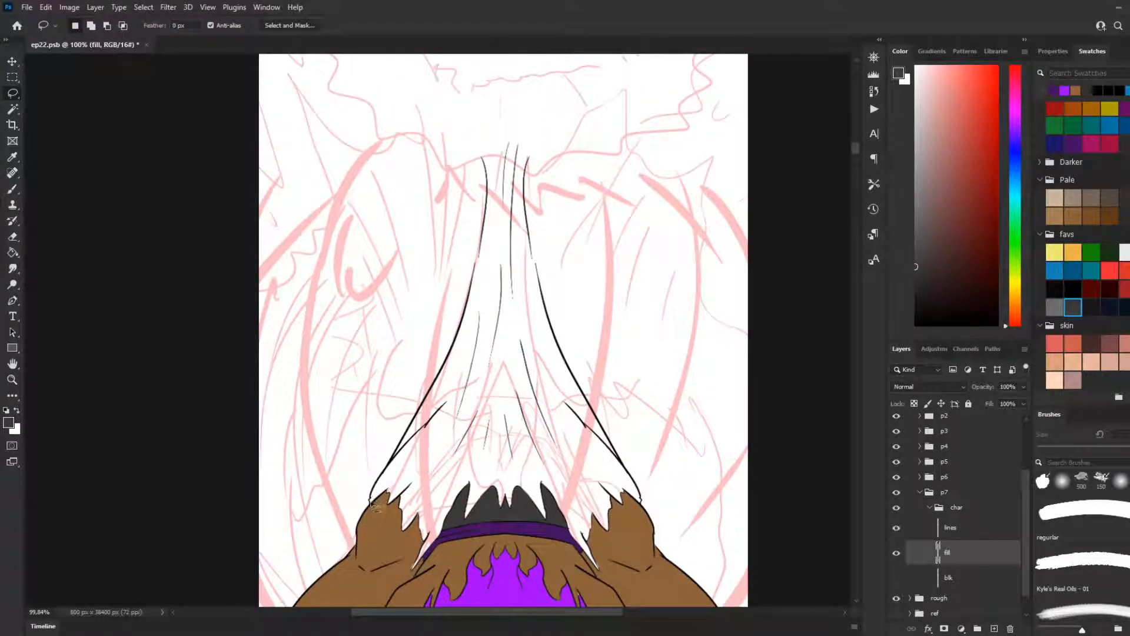
pyautogui.moveTo(376, 508)
pyautogui.mouseDown()
pyautogui.moveTo(456, 359)
pyautogui.moveTo(483, 282)
pyautogui.moveTo(480, 157)
pyautogui.moveTo(462, 334)
pyautogui.moveTo(433, 407)
pyautogui.mouseUp()
pyautogui.hotkey('ctrl', 'd')
pyautogui.hotkey('ctrl', 'd')
pyautogui.scroll(-1, 547, 500)
pyautogui.scroll(-2, 277, 447)
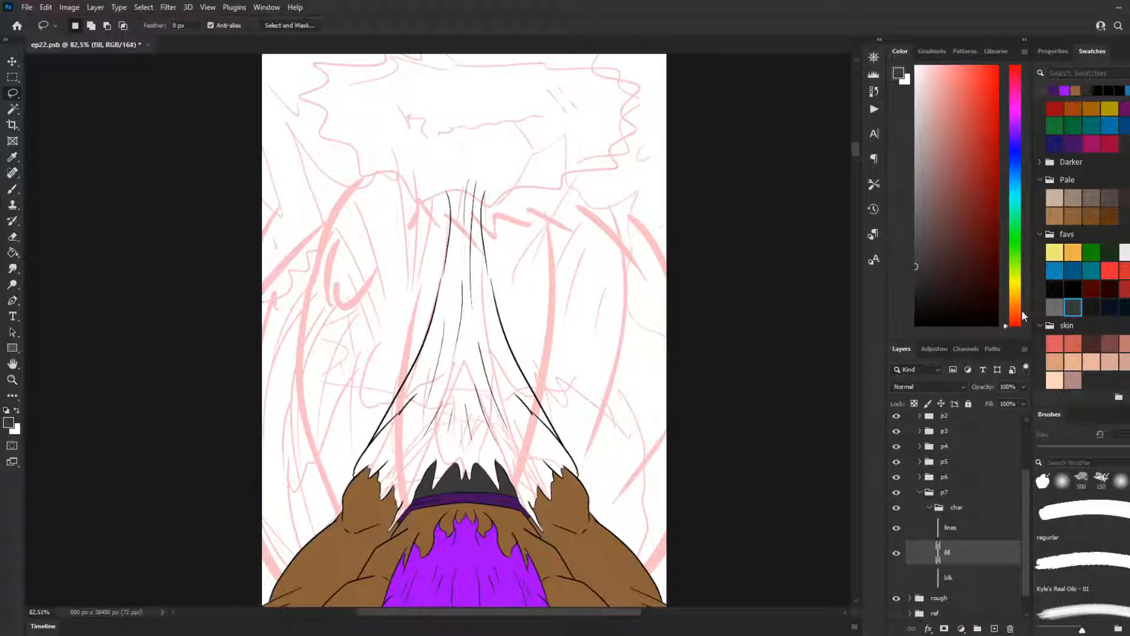
# Step: Set the foreground colour to the bright purple sampled from the hair and make the blk layer visible
pyautogui.click(1071, 137)
pyautogui.click(1067, 90)
pyautogui.scroll(-3, 580, 422)
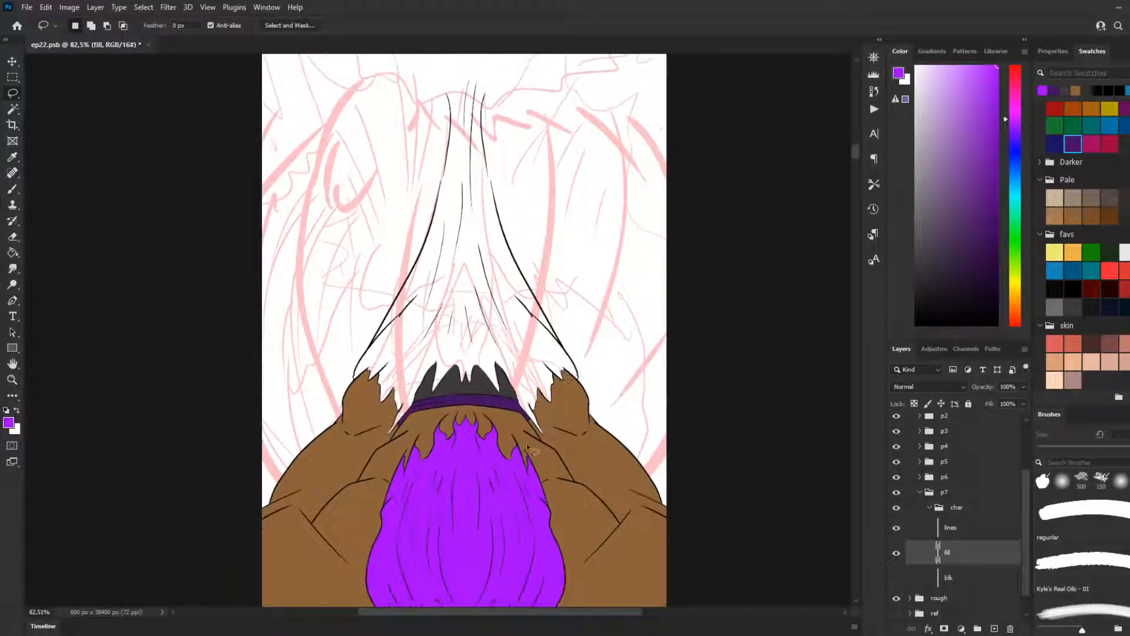
pyautogui.press('i')
pyautogui.click(470, 464)
pyautogui.scroll(-2, 893, 558)
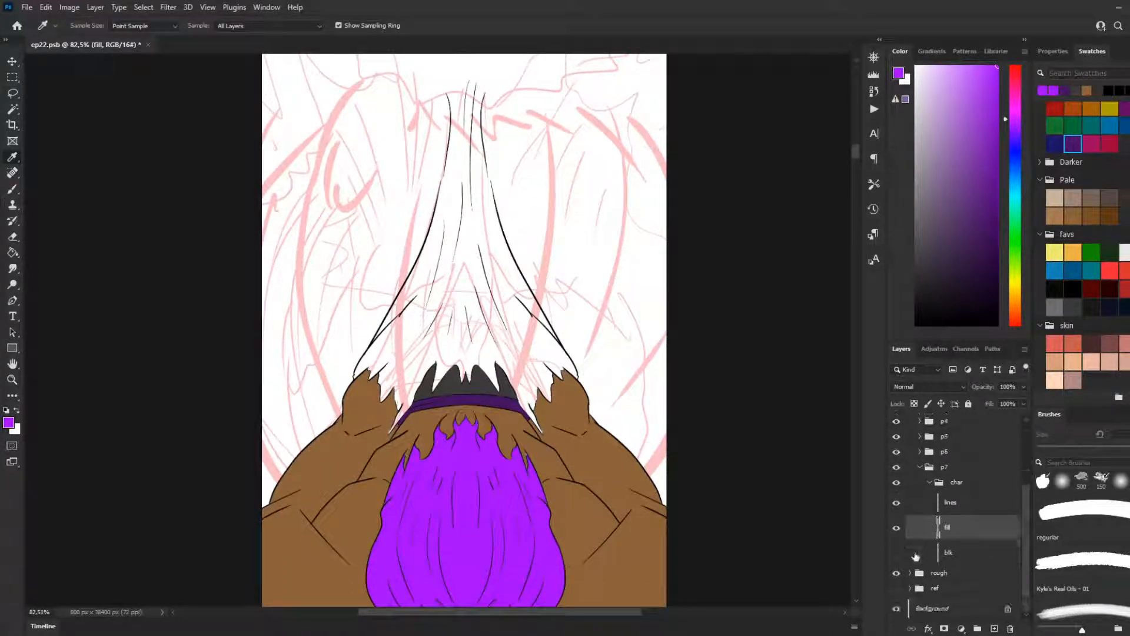
pyautogui.scroll(-4, 483, 435)
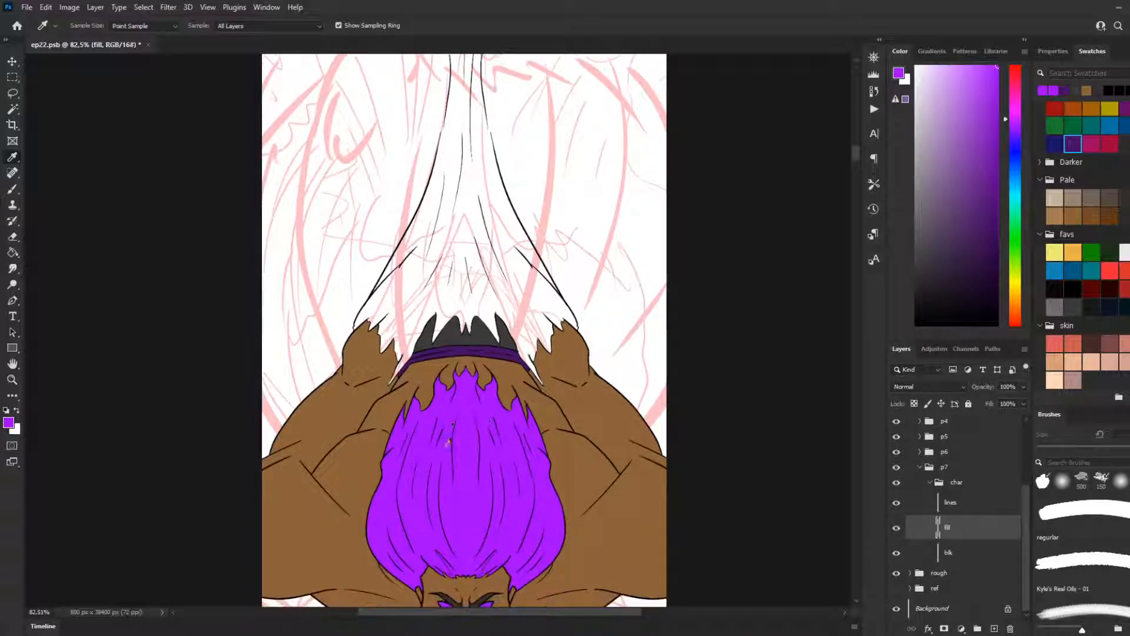
pyautogui.scroll(4, 483, 338)
pyautogui.scroll(3, 488, 365)
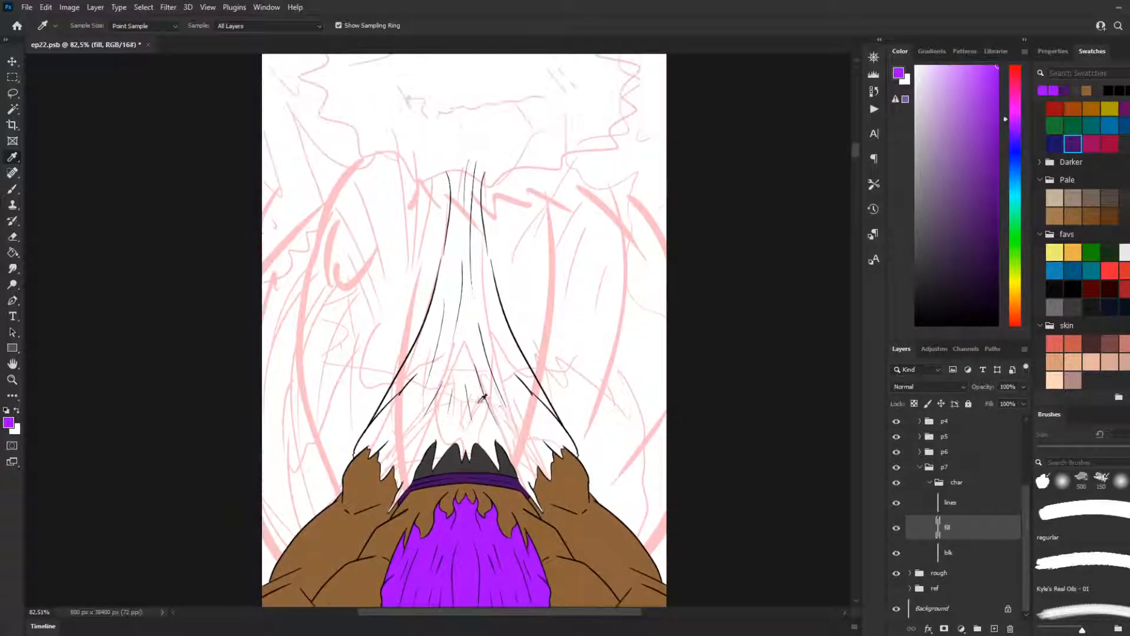
pyautogui.scroll(1, 493, 387)
pyautogui.scroll(1, 447, 407)
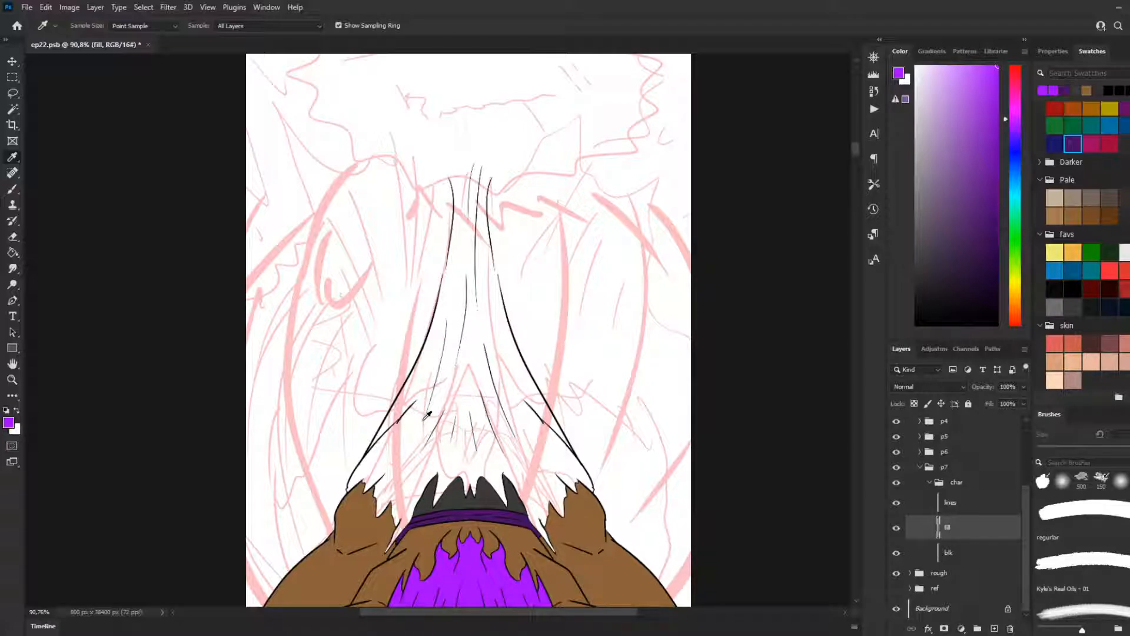
pyautogui.press('l')
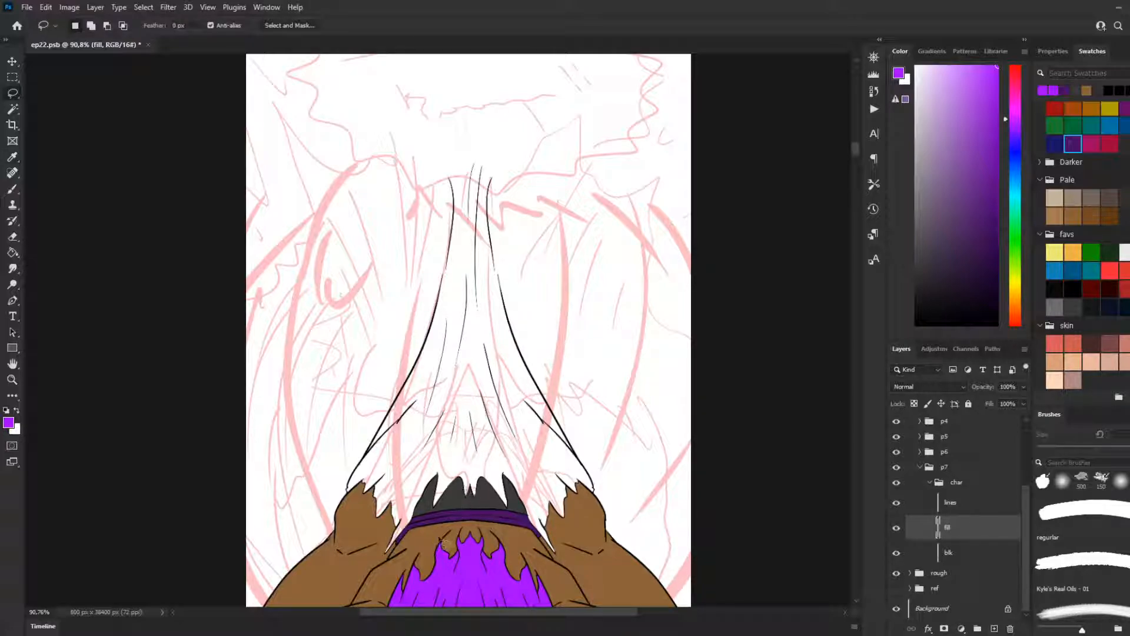
pyautogui.scroll(-1, 428, 525)
pyautogui.scroll(4, 512, 522)
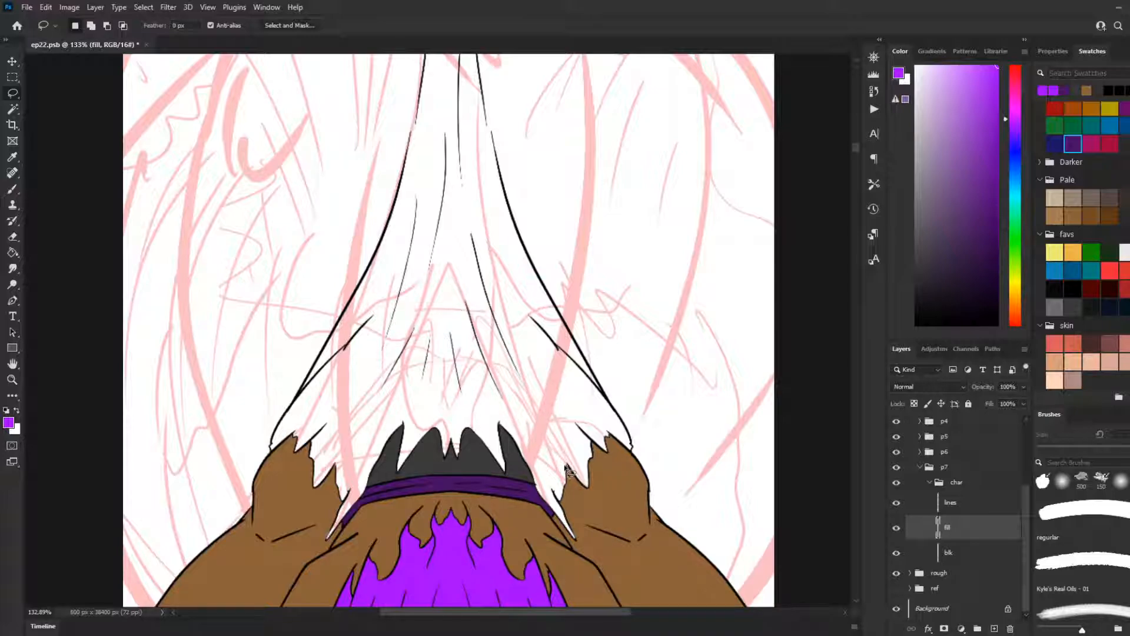
pyautogui.scroll(5, 566, 469)
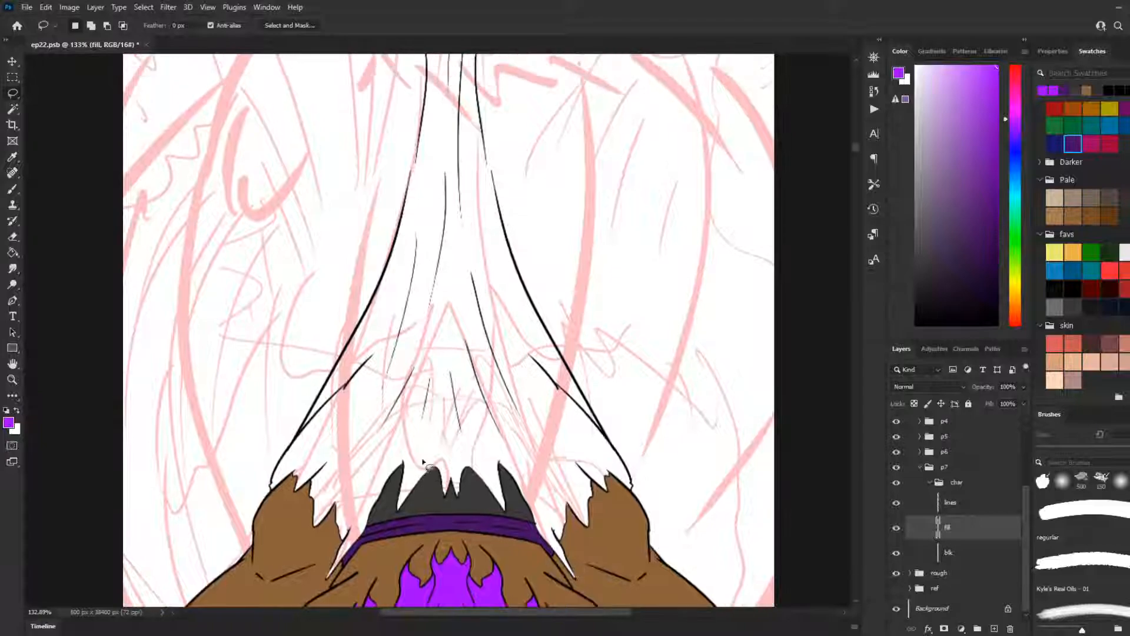
pyautogui.scroll(1, 423, 162)
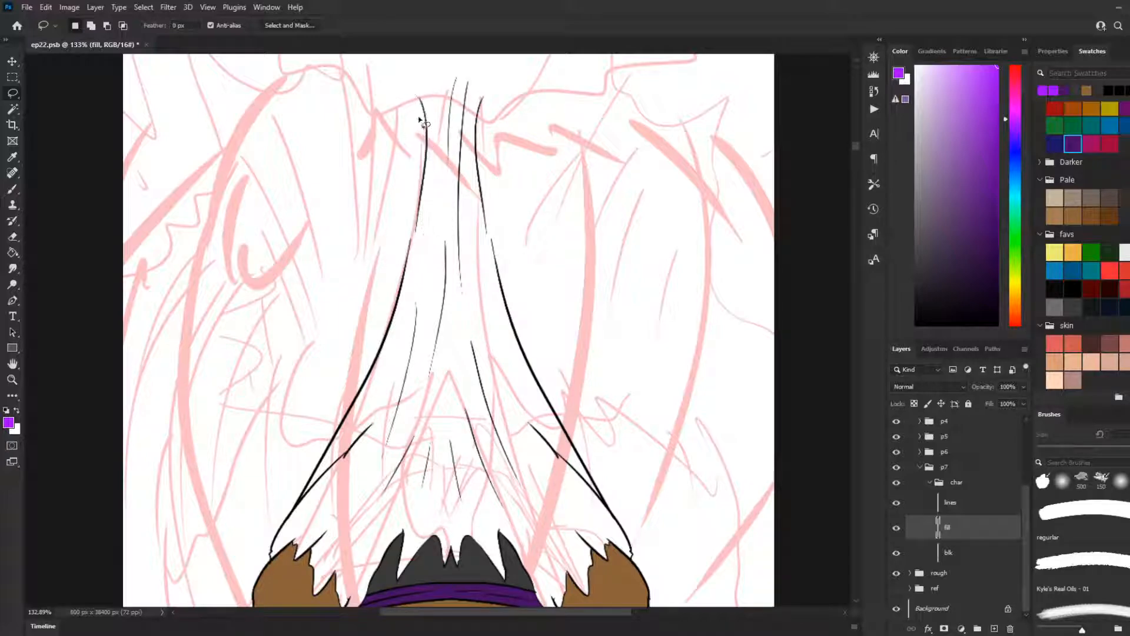
pyautogui.moveTo(420, 103)
pyautogui.mouseDown()
pyautogui.moveTo(426, 158)
pyautogui.moveTo(408, 235)
pyautogui.mouseUp()
pyautogui.hotkey('ctrl', 'd')
pyautogui.moveTo(420, 97); pyautogui.dragTo(425, 123)
pyautogui.moveTo(426, 123); pyautogui.dragTo(411, 208)
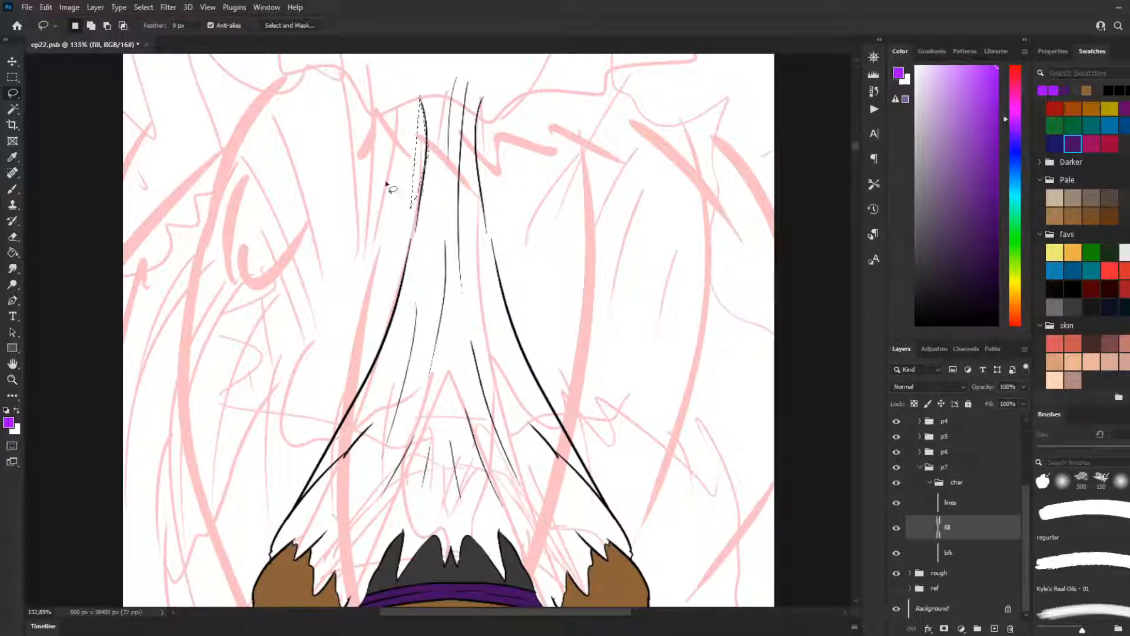
pyautogui.hotkey('ctrl', 'd')
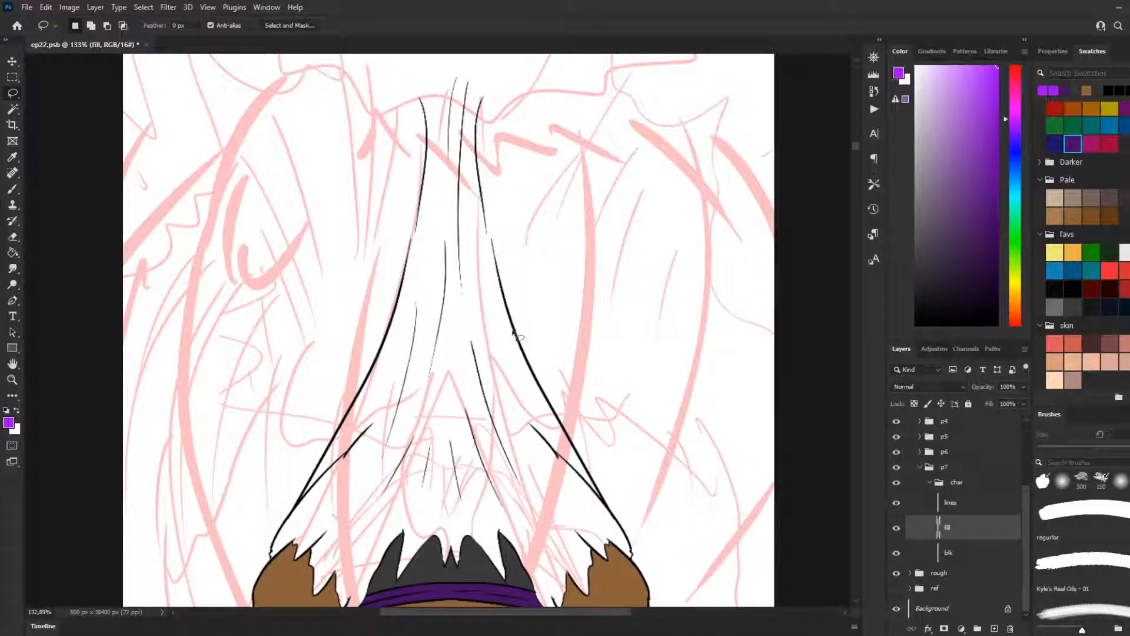
pyautogui.scroll(-5, 513, 324)
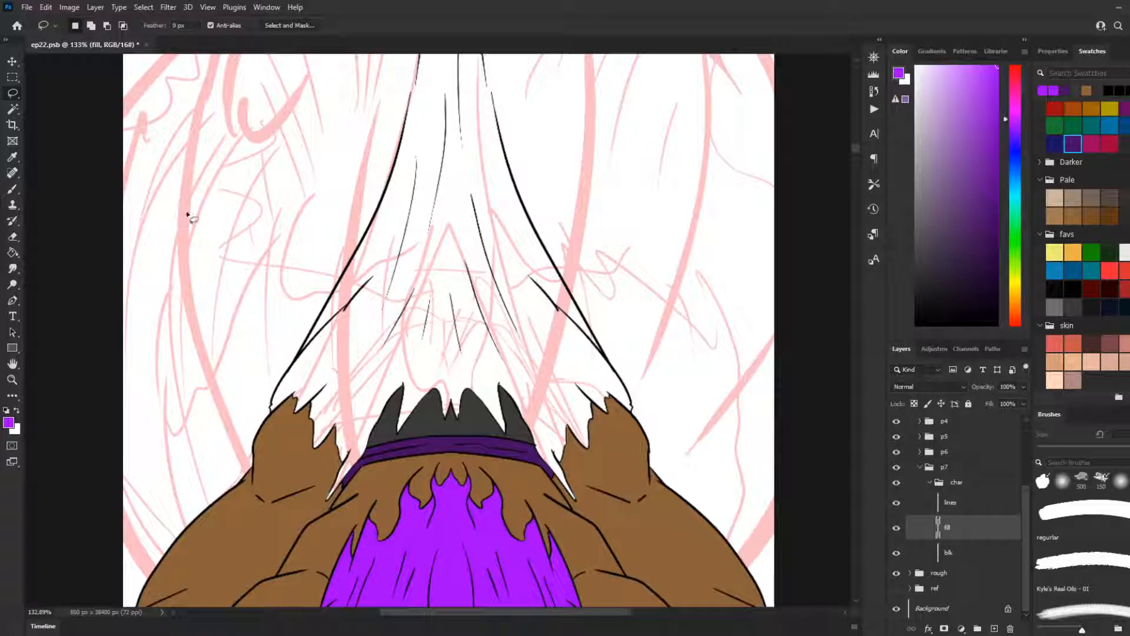
pyautogui.scroll(-1, 189, 218)
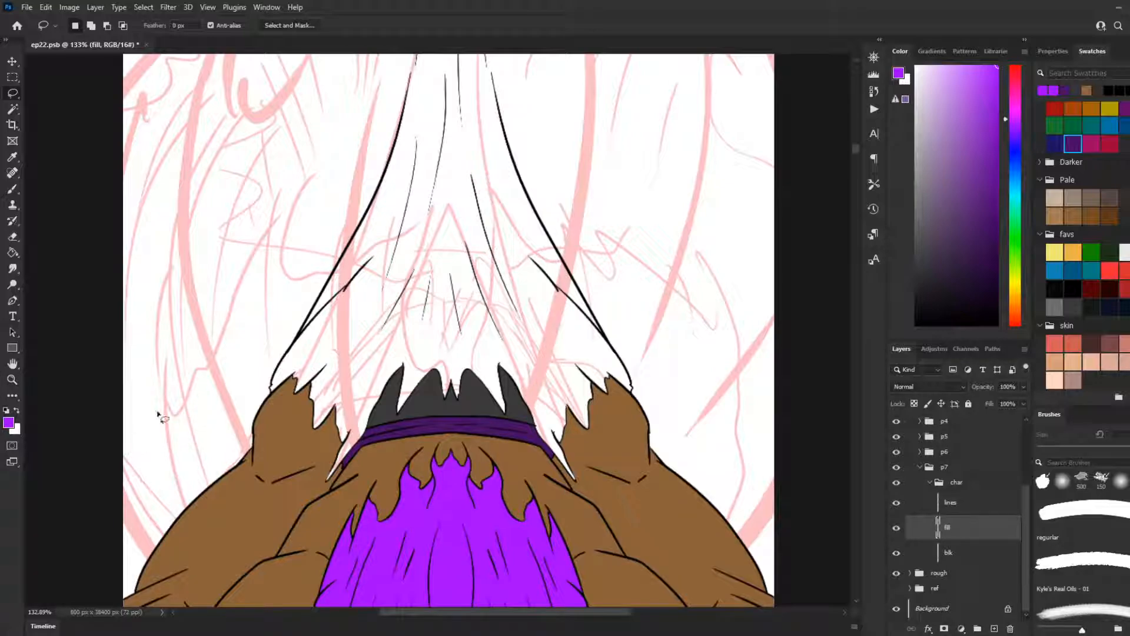
pyautogui.rightClick(12, 99)
pyautogui.click(55, 98)
pyautogui.moveTo(142, 92); pyautogui.dragTo(137, 123)
pyautogui.moveTo(275, 395)
pyautogui.mouseDown()
pyautogui.moveTo(391, 244)
pyautogui.moveTo(441, 235)
pyautogui.moveTo(470, 252)
pyautogui.moveTo(483, 279)
pyautogui.moveTo(470, 317)
pyautogui.moveTo(391, 383)
pyautogui.moveTo(349, 469)
pyautogui.moveTo(329, 485)
pyautogui.moveTo(350, 447)
pyautogui.mouseUp()
pyautogui.scroll(-4, 338, 438)
pyautogui.scroll(-2, 323, 427)
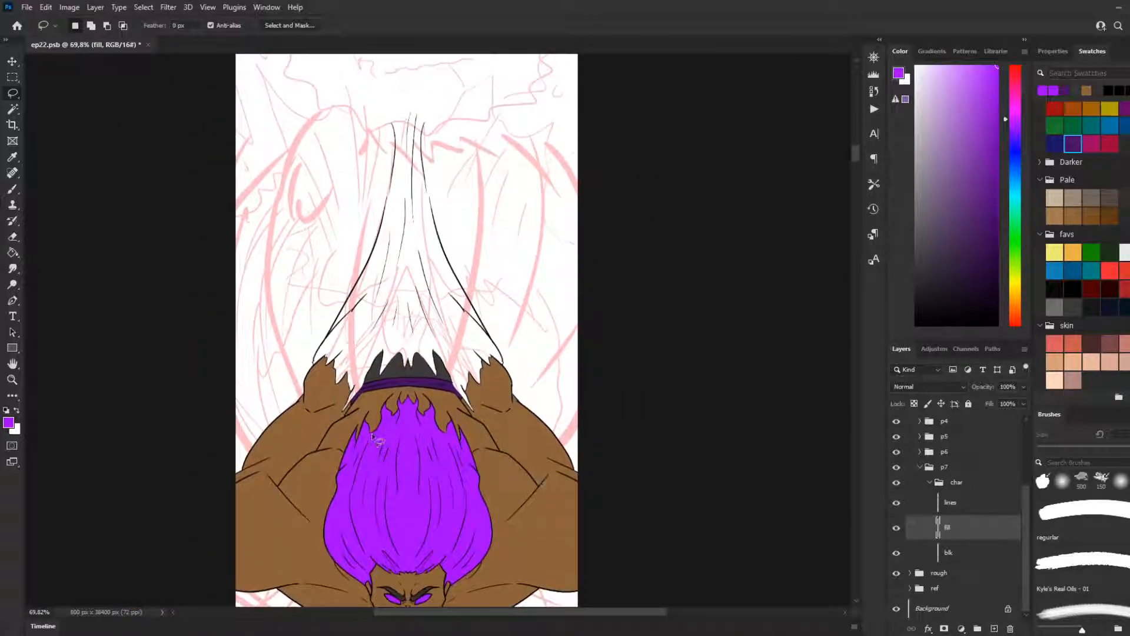
pyautogui.scroll(4, 359, 453)
pyautogui.scroll(8, 362, 457)
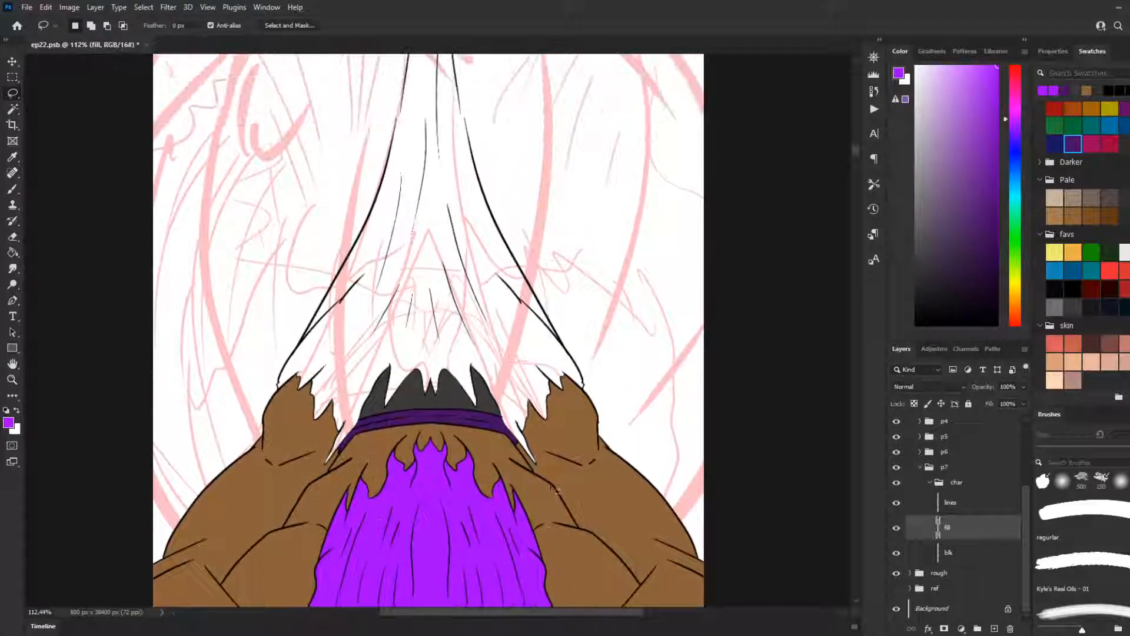
pyautogui.scroll(2, 328, 481)
pyautogui.scroll(2, 343, 415)
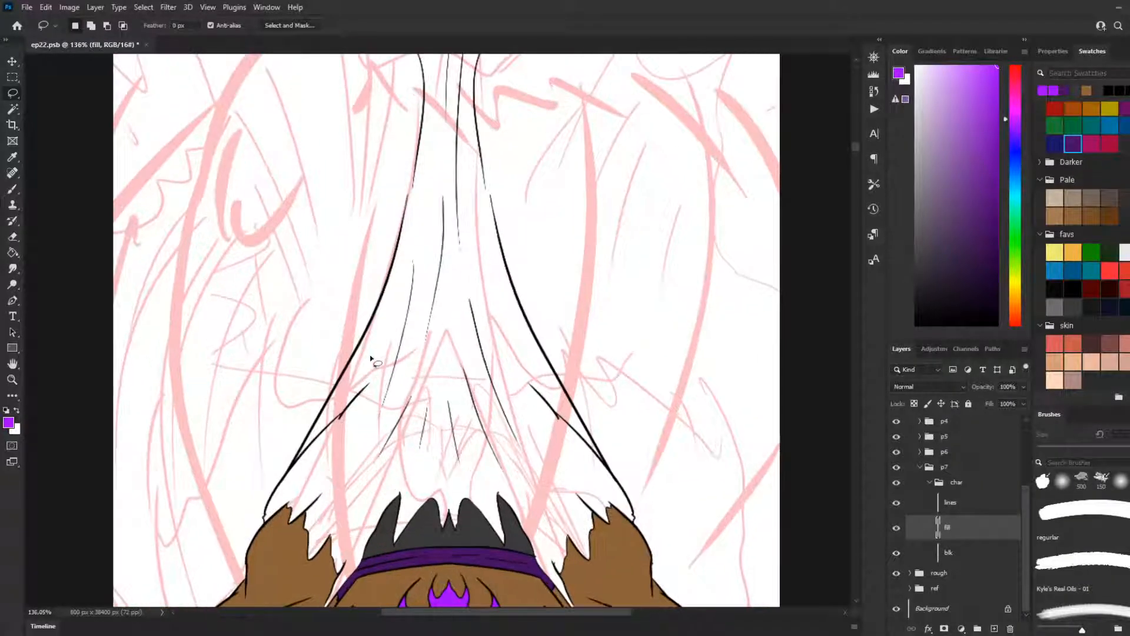
pyautogui.moveTo(411, 179)
pyautogui.mouseDown()
pyautogui.moveTo(437, 121)
pyautogui.moveTo(484, 186)
pyautogui.mouseUp()
pyautogui.hotkey('ctrl', 'z')
# Step: Lasso a ragged tip above the cloth's upper end and add the area inside its upper left outline to the selection
pyautogui.scroll(3, 595, 288)
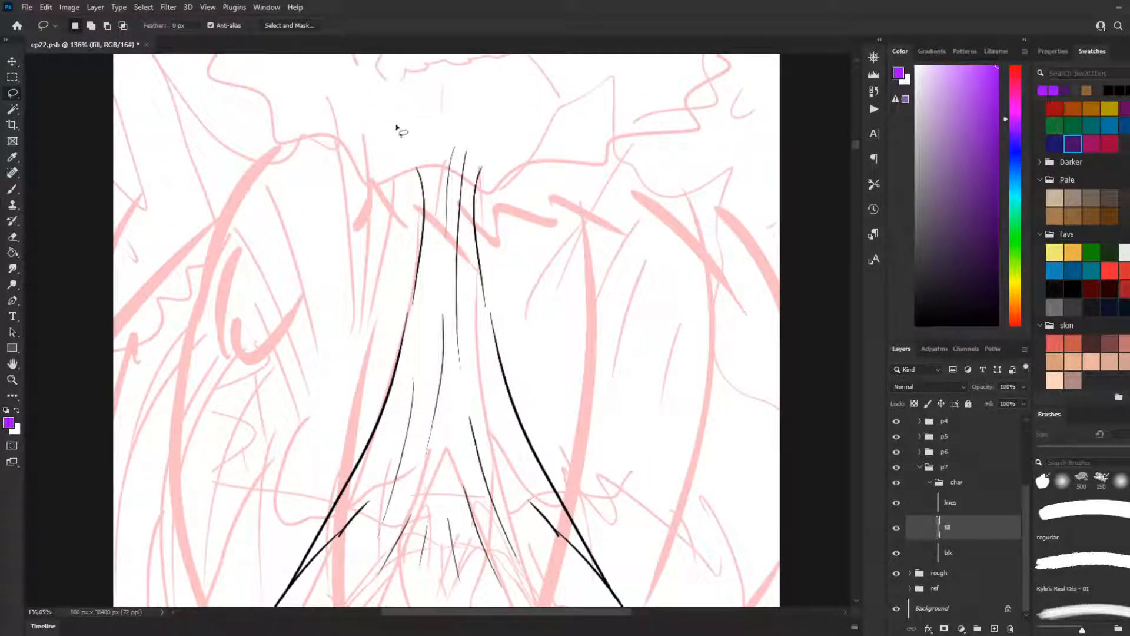
pyautogui.moveTo(418, 169)
pyautogui.mouseDown()
pyautogui.moveTo(422, 132)
pyautogui.moveTo(438, 135)
pyautogui.moveTo(468, 85)
pyautogui.moveTo(462, 144)
pyautogui.moveTo(482, 136)
pyautogui.moveTo(485, 169)
pyautogui.moveTo(451, 193)
pyautogui.moveTo(425, 177)
pyautogui.mouseUp()
pyautogui.press('shift')
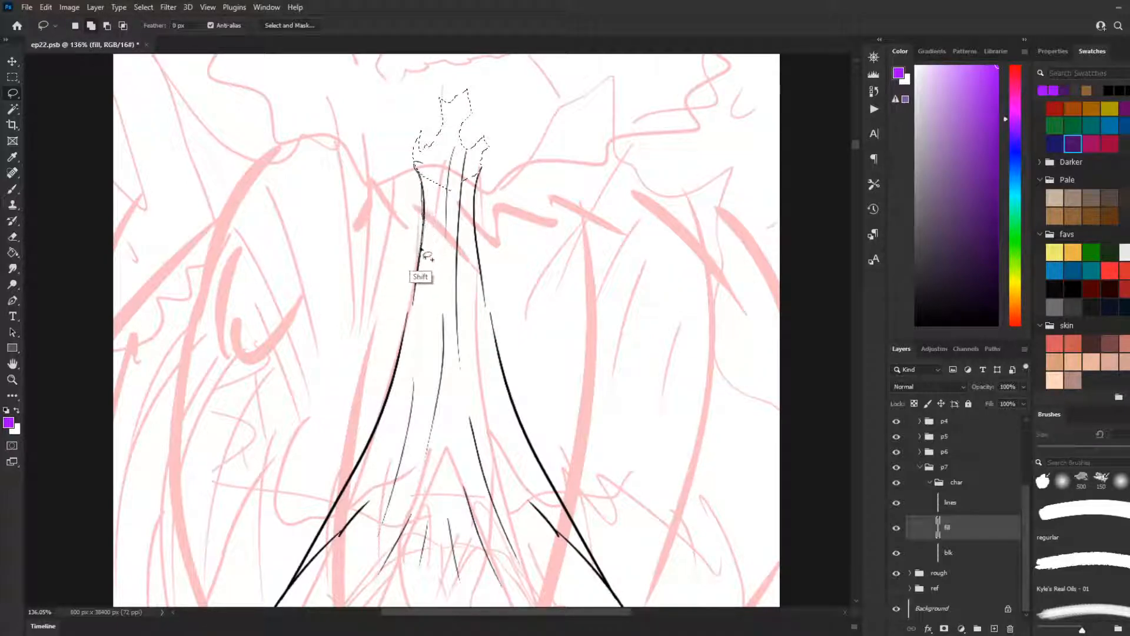
pyautogui.moveTo(425, 195)
pyautogui.mouseDown()
pyautogui.moveTo(406, 334)
pyautogui.moveTo(424, 391)
pyautogui.moveTo(469, 312)
pyautogui.moveTo(469, 227)
pyautogui.moveTo(437, 195)
pyautogui.mouseUp()
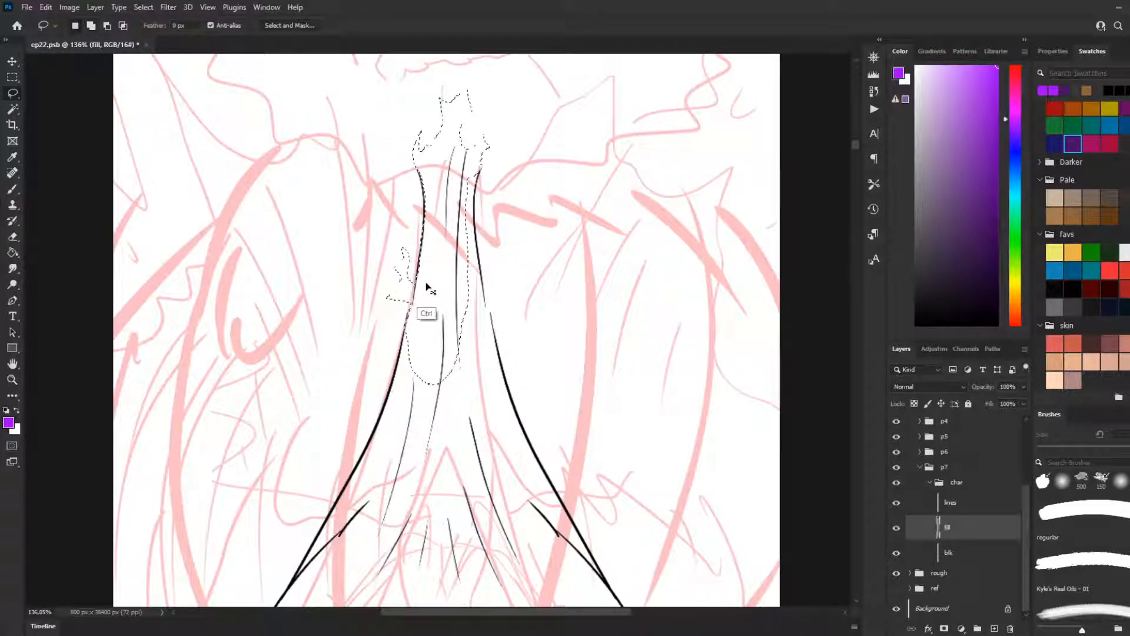
# Step: Add the ragged tear sticking out beside the cloth's left outline to the lasso selection
pyautogui.moveTo(409, 312); pyautogui.dragTo(421, 307)
pyautogui.moveTo(417, 294)
pyautogui.mouseDown()
pyautogui.moveTo(396, 294)
pyautogui.moveTo(389, 312)
pyautogui.moveTo(402, 336)
pyautogui.moveTo(435, 323)
pyautogui.mouseUp()
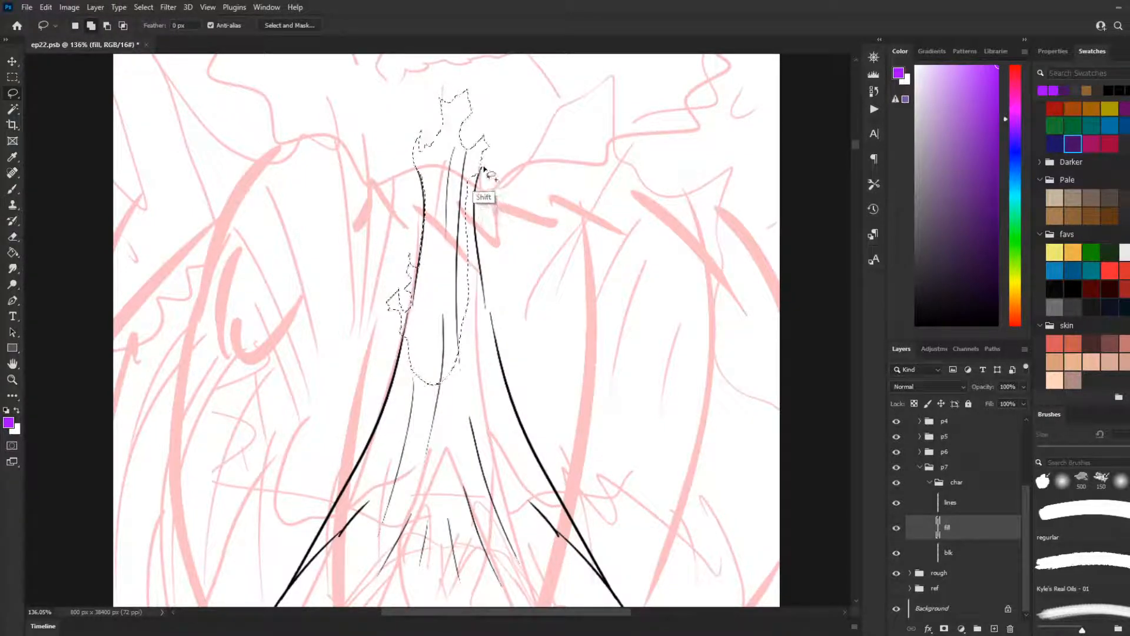
pyautogui.hotkey('ctrl', 'z')
pyautogui.moveTo(481, 168); pyautogui.dragTo(483, 279)
pyautogui.hotkey('ctrl', 'z')
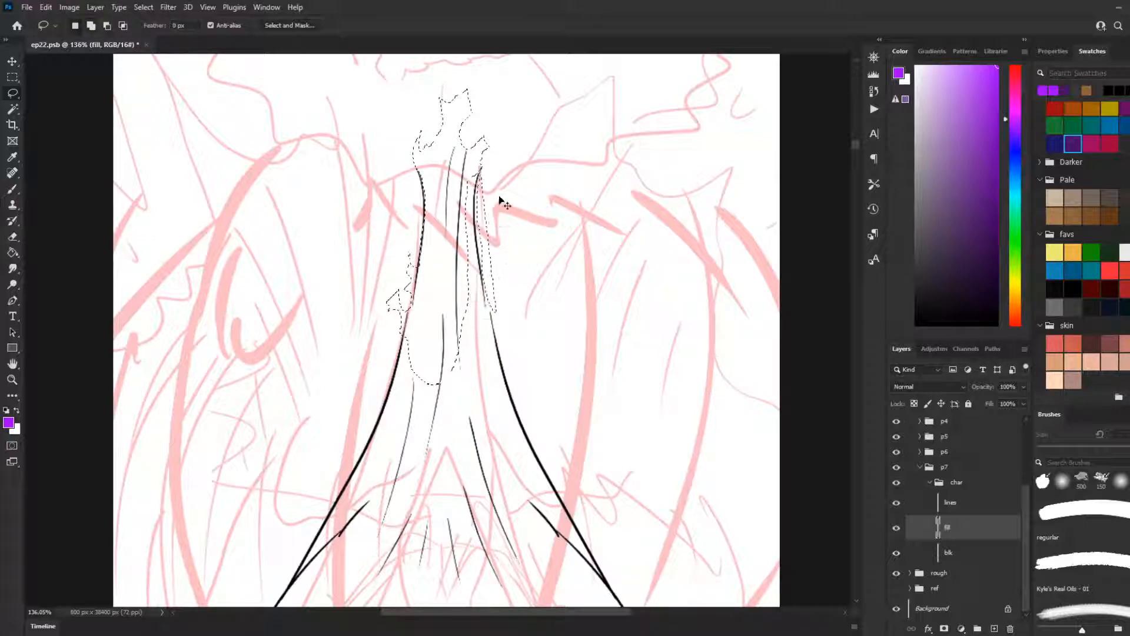
pyautogui.moveTo(482, 167); pyautogui.dragTo(472, 251)
pyautogui.hotkey('ctrl', 'z')
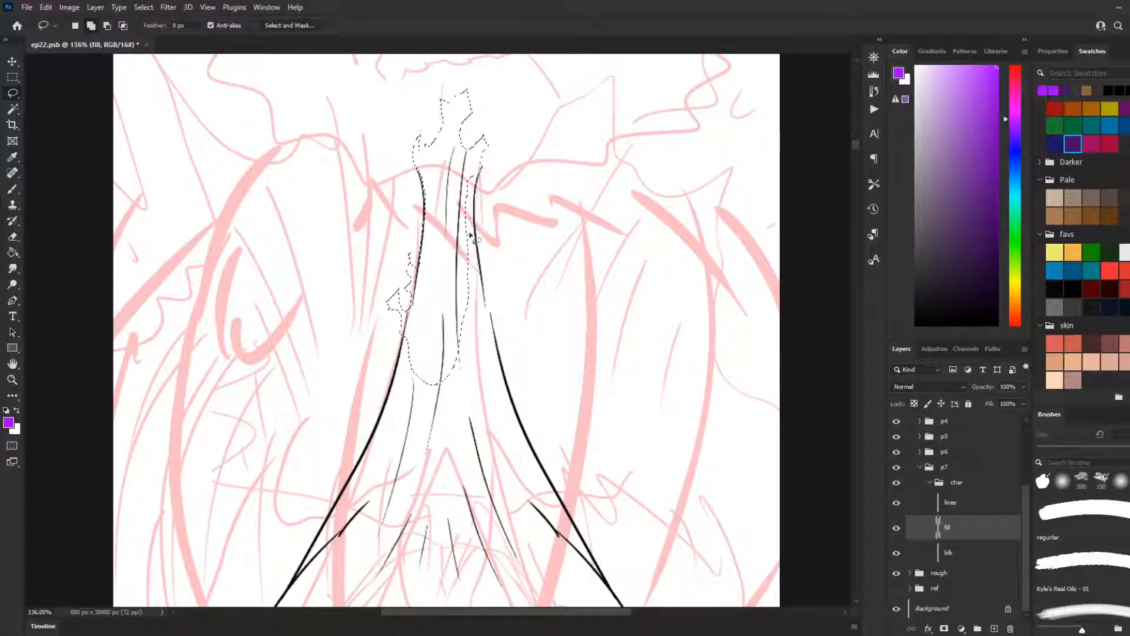
# Step: Extend the lasso selection along the cloth's upper right outline, including a ragged tear outside that edge
pyautogui.moveTo(482, 167); pyautogui.dragTo(459, 299)
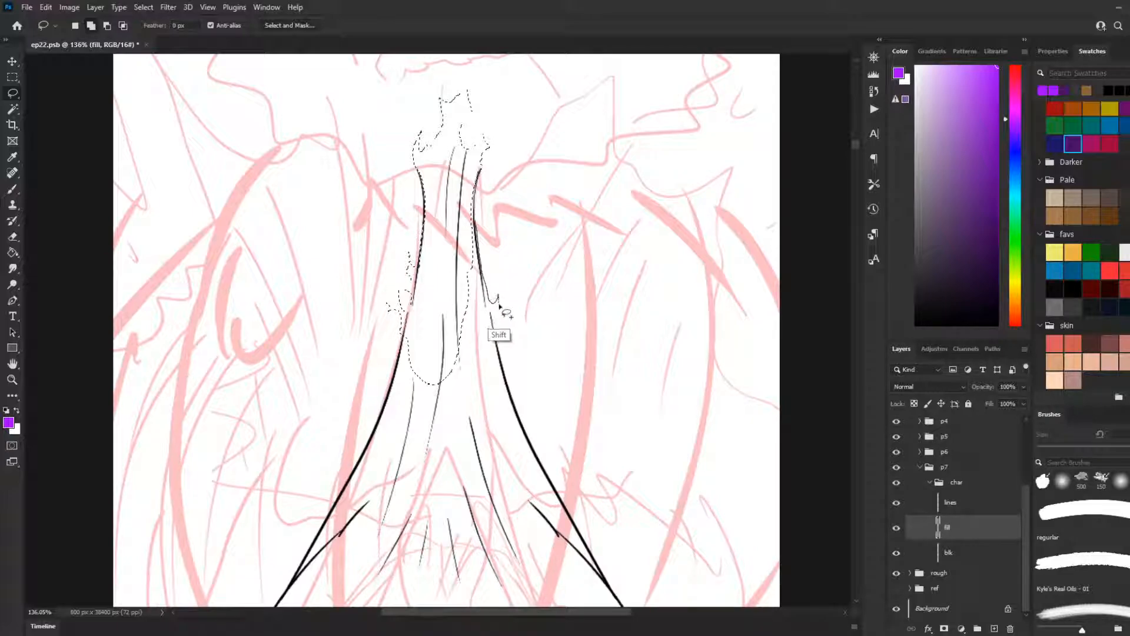
pyautogui.moveTo(516, 322)
pyautogui.mouseDown()
pyautogui.moveTo(500, 381)
pyautogui.moveTo(445, 417)
pyautogui.moveTo(426, 414)
pyautogui.moveTo(418, 385)
pyautogui.moveTo(430, 326)
pyautogui.mouseUp()
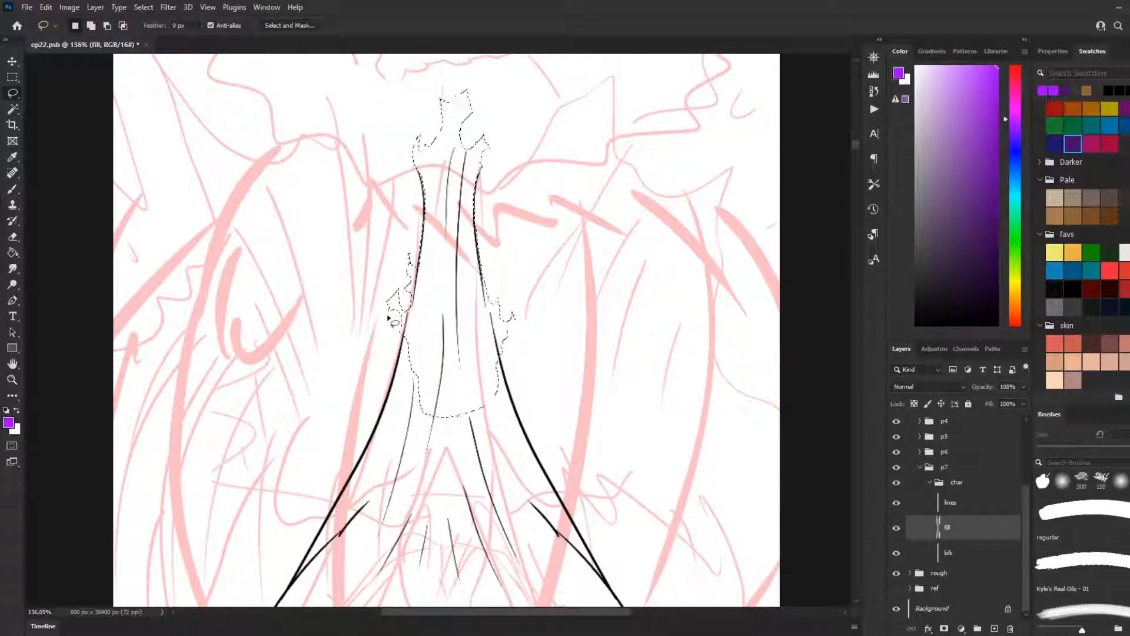
pyautogui.scroll(-5, 416, 373)
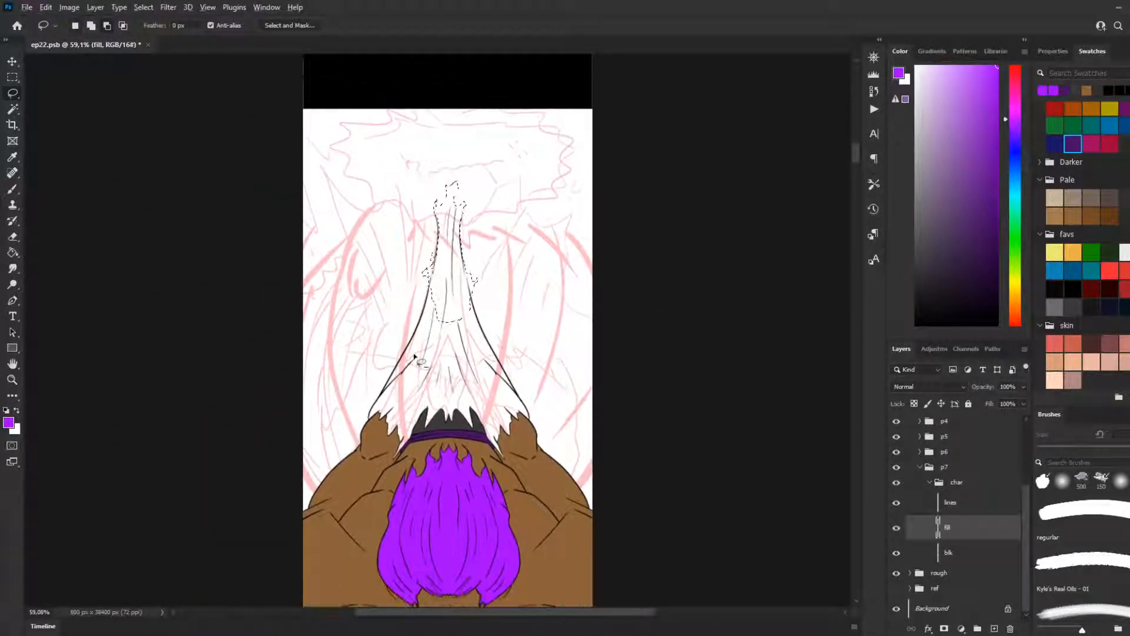
pyautogui.scroll(3, 414, 352)
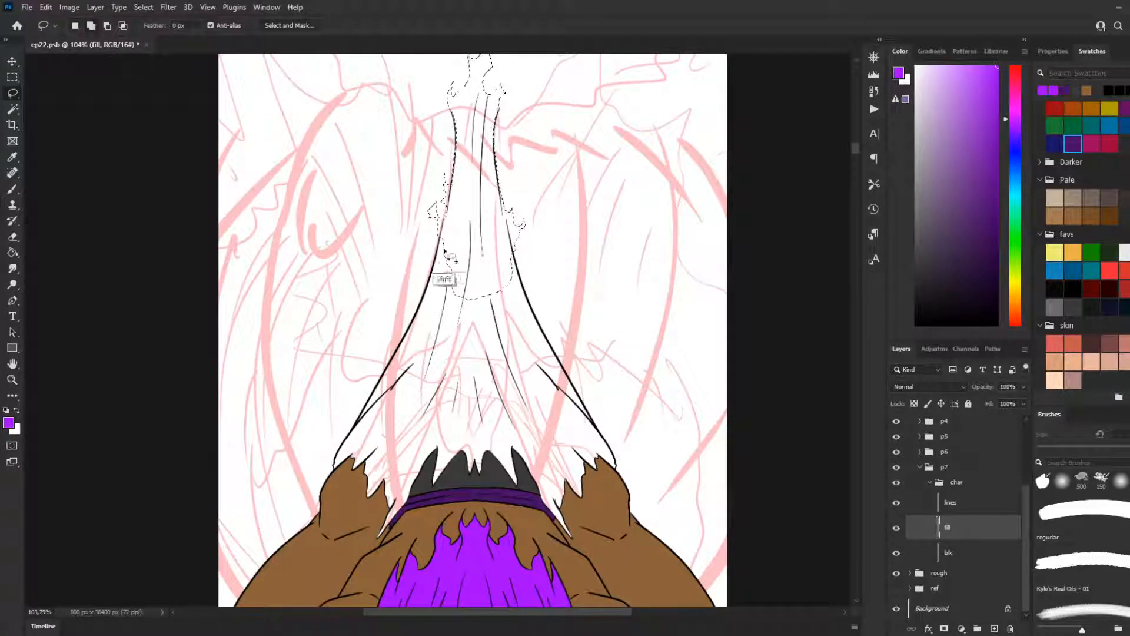
pyautogui.press('w')
pyautogui.keyDown('shift'); pyautogui.click(475, 333); pyautogui.keyUp('shift')
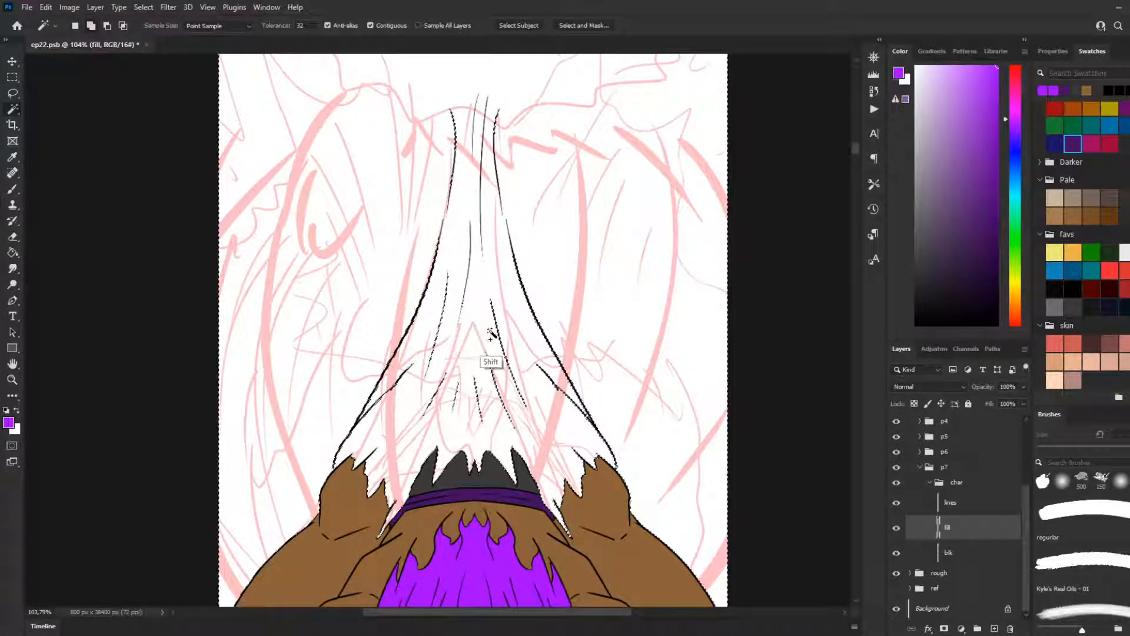
pyautogui.keyDown('alt'); pyautogui.click(492, 310); pyautogui.keyUp('alt')
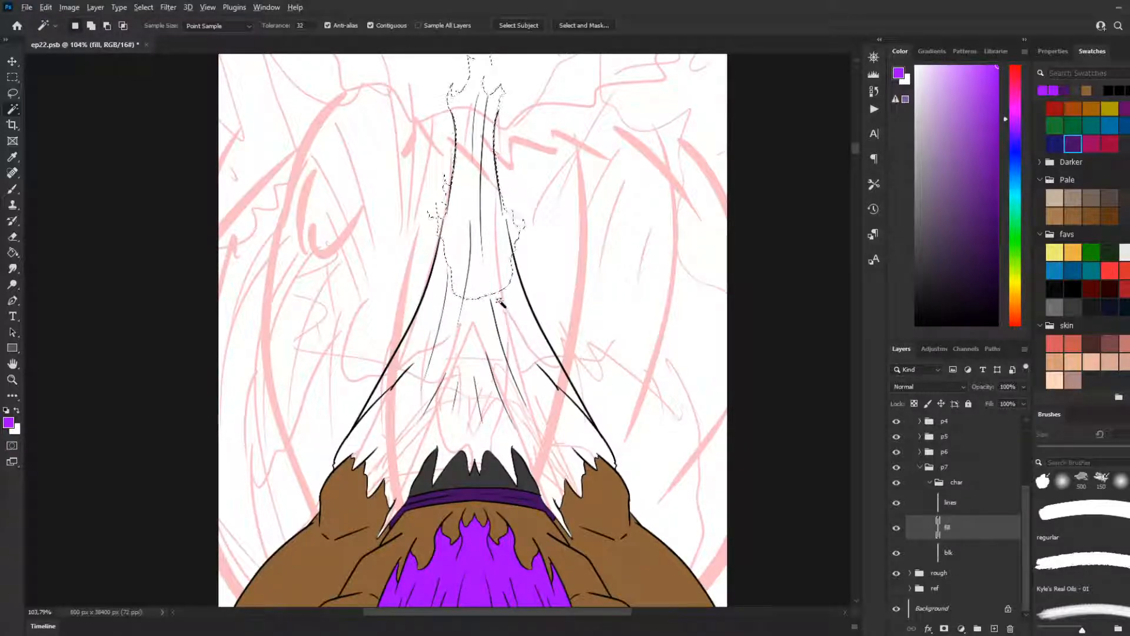
pyautogui.press('b')
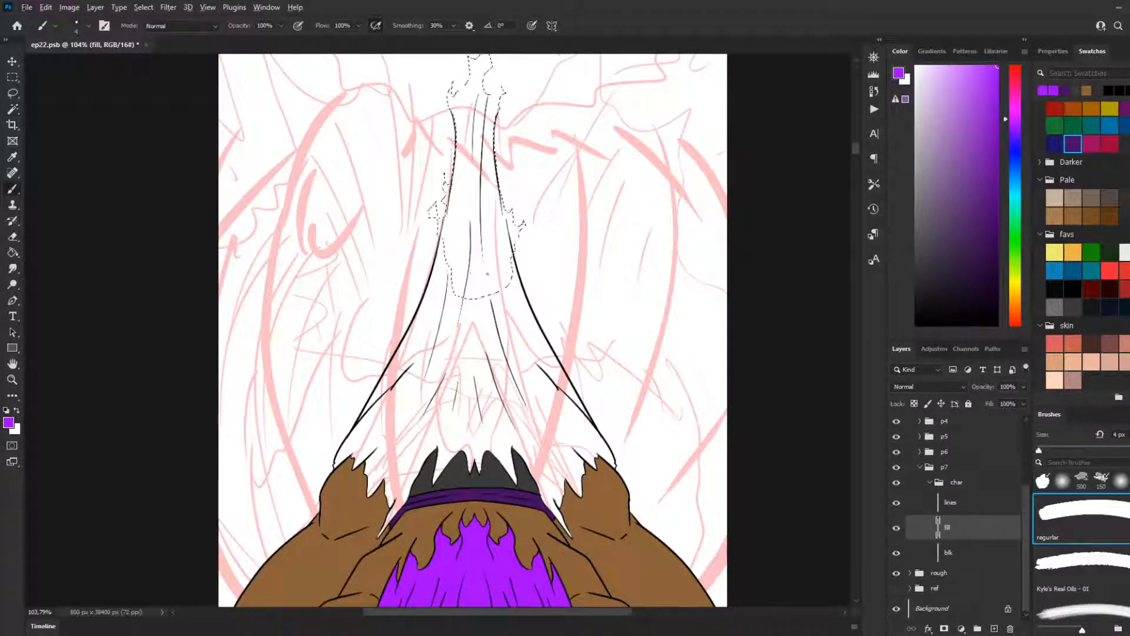
pyautogui.press('l')
pyautogui.hotkey('alt', 'l')
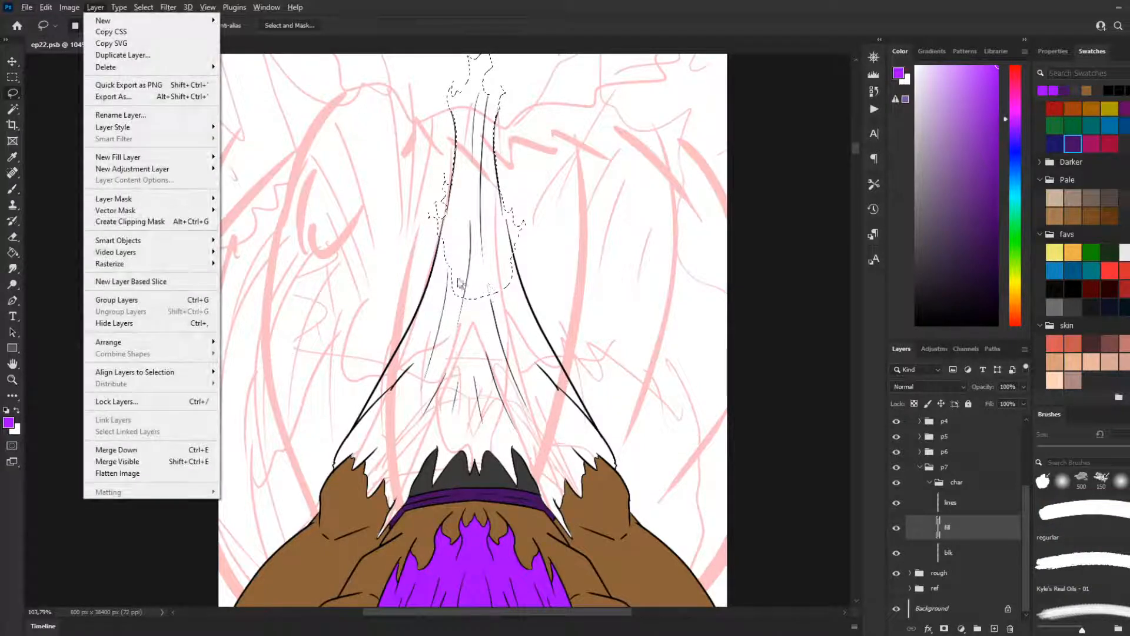
pyautogui.press('Escape')
pyautogui.hotkey('ctrl', 'd')
pyautogui.hotkey('ctrl', 'shift', 'd')
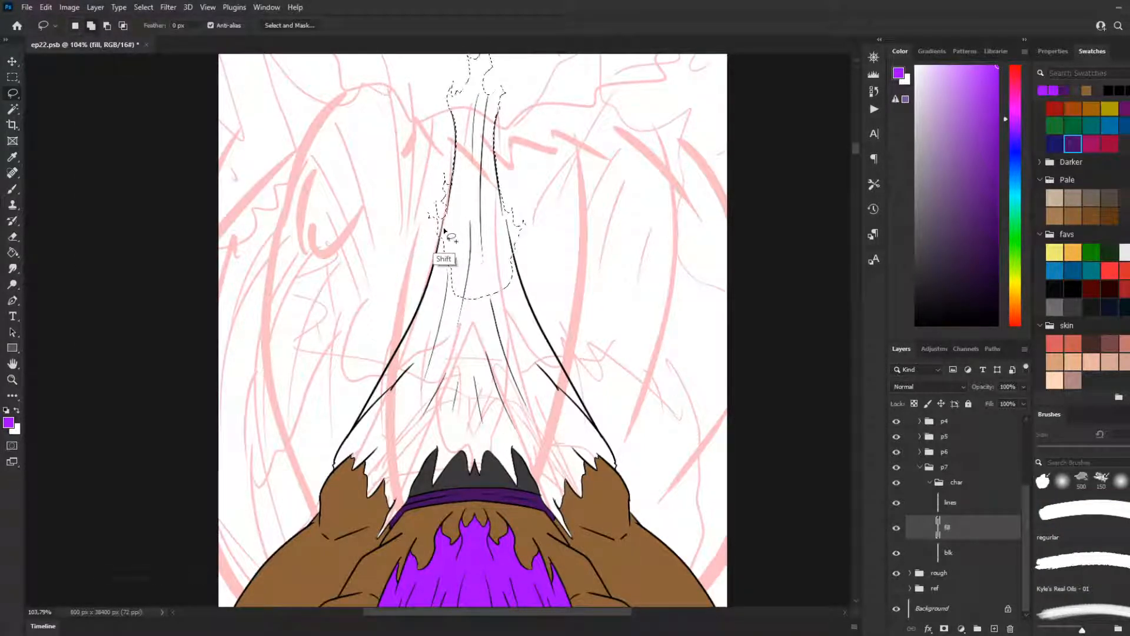
pyautogui.moveTo(443, 234)
pyautogui.mouseDown()
pyautogui.moveTo(420, 308)
pyautogui.moveTo(469, 355)
pyautogui.moveTo(510, 275)
pyautogui.mouseUp()
pyautogui.hotkey('ctrl', 'z')
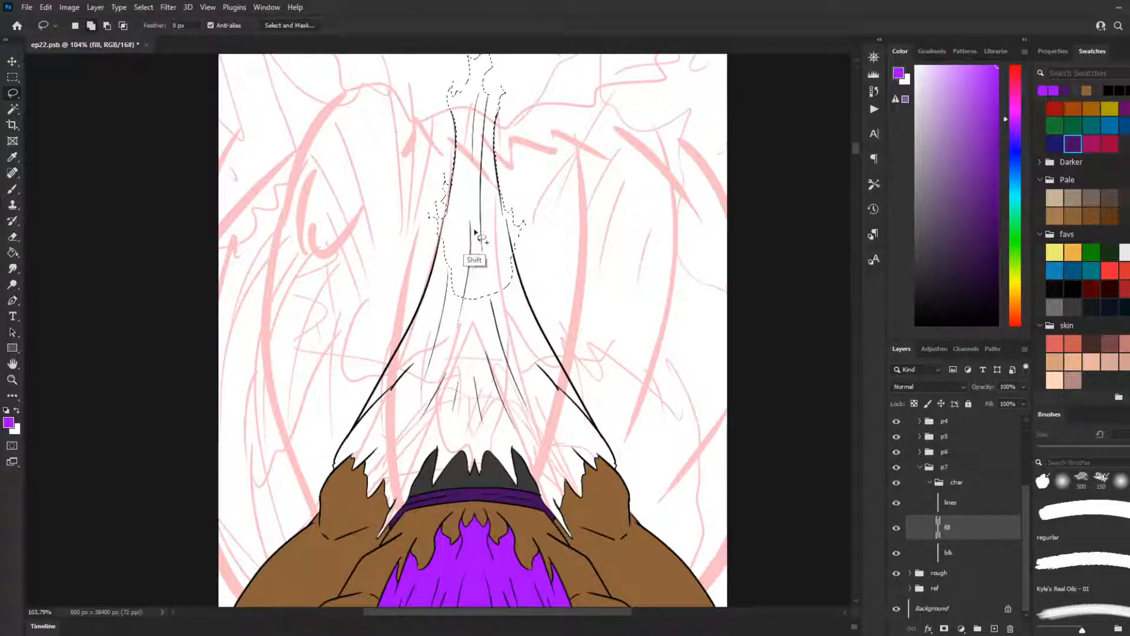
# Step: Extend the lasso selection down the cloth's left outline to the shoulder and across the body just above the torn hem
pyautogui.moveTo(442, 230)
pyautogui.mouseDown()
pyautogui.moveTo(418, 307)
pyautogui.moveTo(338, 448)
pyautogui.moveTo(342, 481)
pyautogui.moveTo(357, 468)
pyautogui.moveTo(361, 480)
pyautogui.moveTo(415, 430)
pyautogui.moveTo(478, 417)
pyautogui.moveTo(574, 442)
pyautogui.moveTo(626, 478)
pyautogui.moveTo(489, 274)
pyautogui.mouseUp()
pyautogui.moveTo(469, 227); pyautogui.dragTo(507, 265)
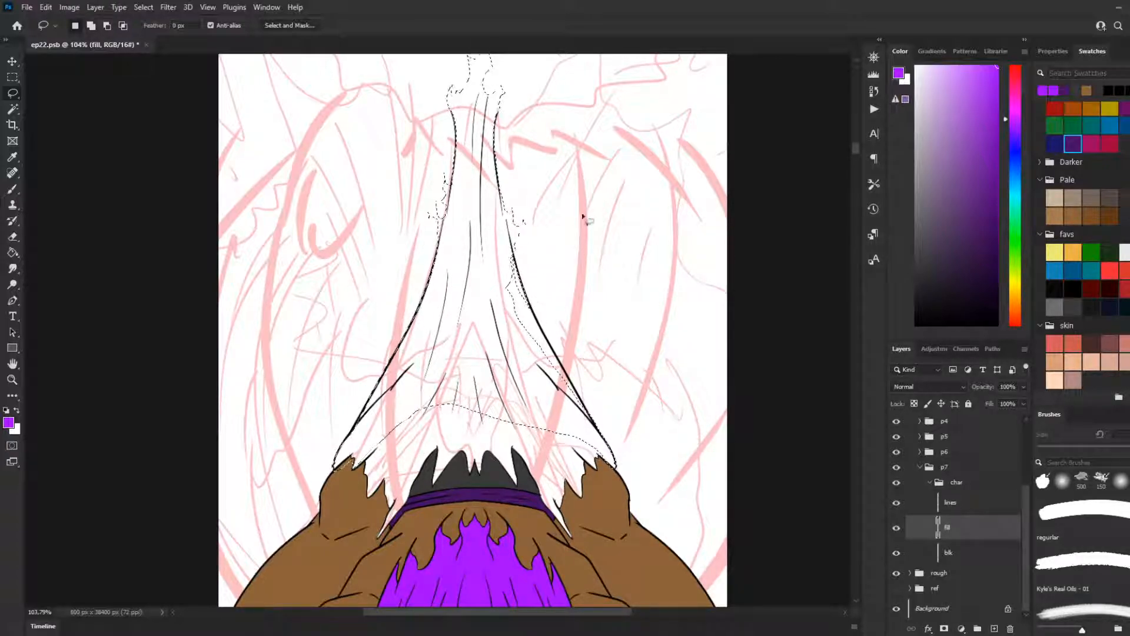
pyautogui.moveTo(514, 250); pyautogui.dragTo(513, 247)
pyautogui.press('b')
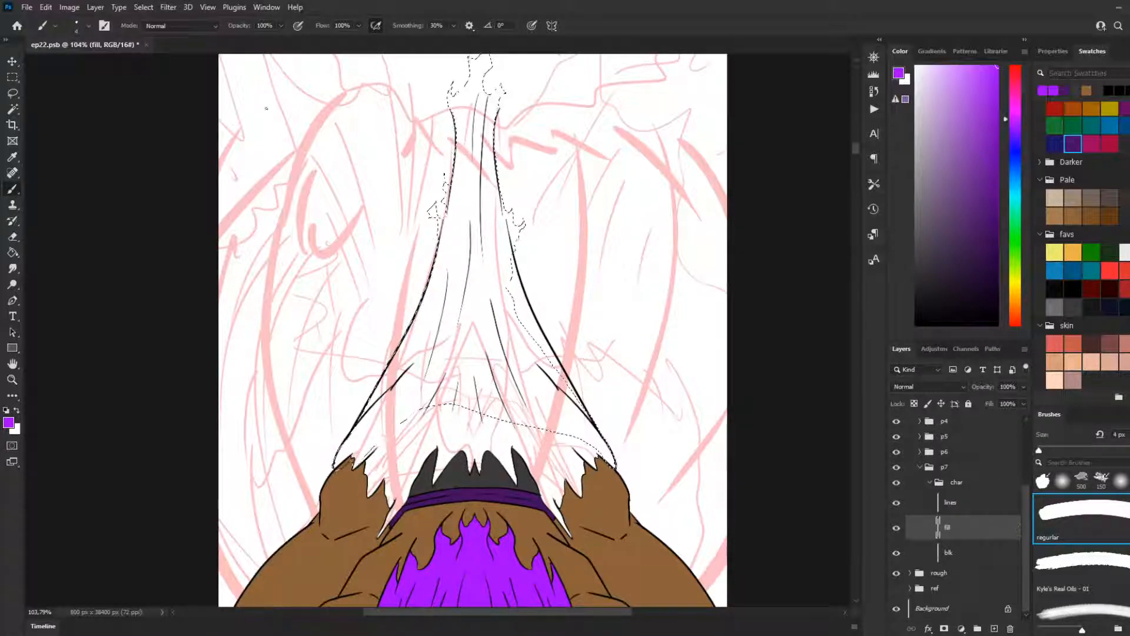
pyautogui.press('l')
# Step: Add the remaining strip inside the cloth's lower right outline to the selection and trim the overspill outside the line
pyautogui.scroll(-1, 471, 309)
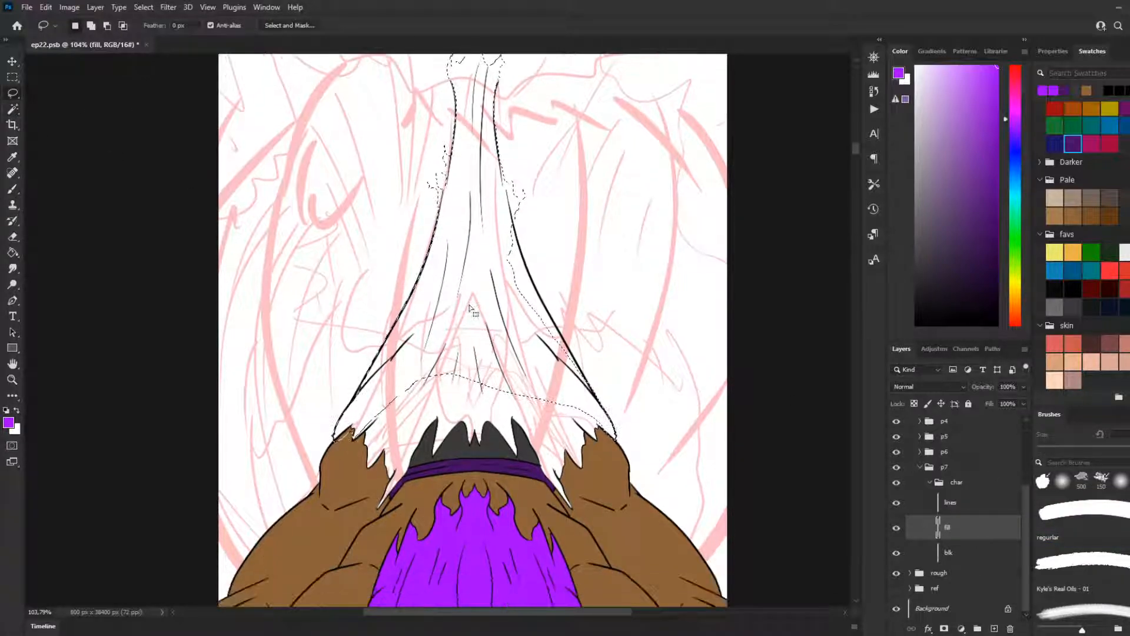
pyautogui.press('shift')
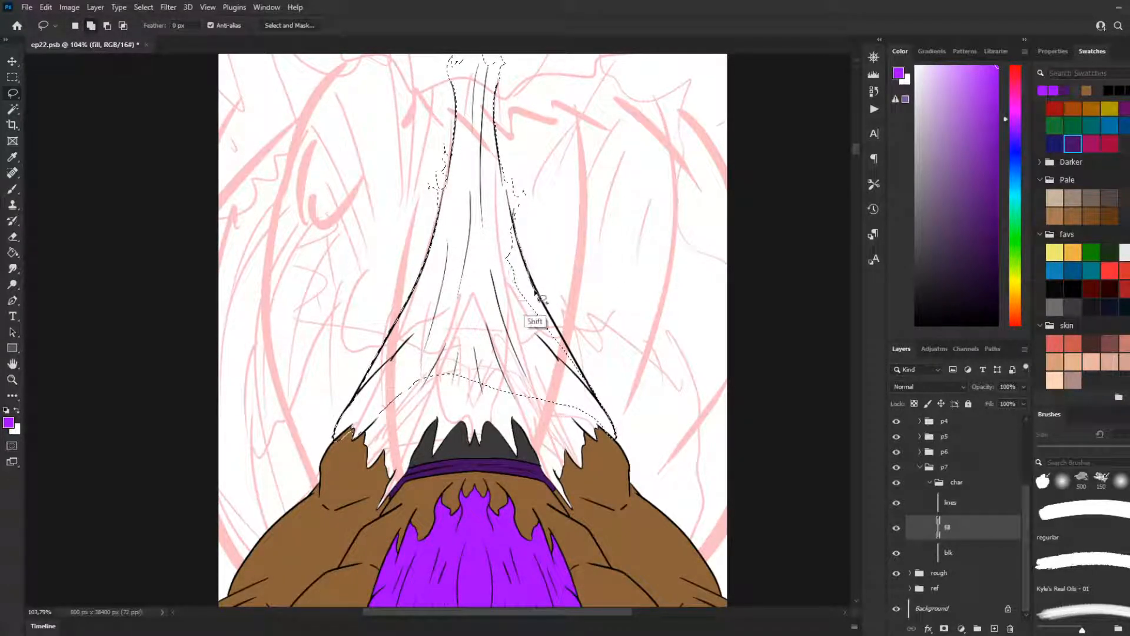
pyautogui.moveTo(555, 324)
pyautogui.mouseDown()
pyautogui.moveTo(612, 433)
pyautogui.moveTo(493, 270)
pyautogui.moveTo(499, 239)
pyautogui.mouseUp()
pyautogui.moveTo(563, 322)
pyautogui.mouseDown()
pyautogui.moveTo(591, 393)
pyautogui.moveTo(608, 414)
pyautogui.moveTo(578, 352)
pyautogui.moveTo(621, 414)
pyautogui.moveTo(580, 351)
pyautogui.moveTo(586, 404)
pyautogui.moveTo(634, 397)
pyautogui.mouseUp()
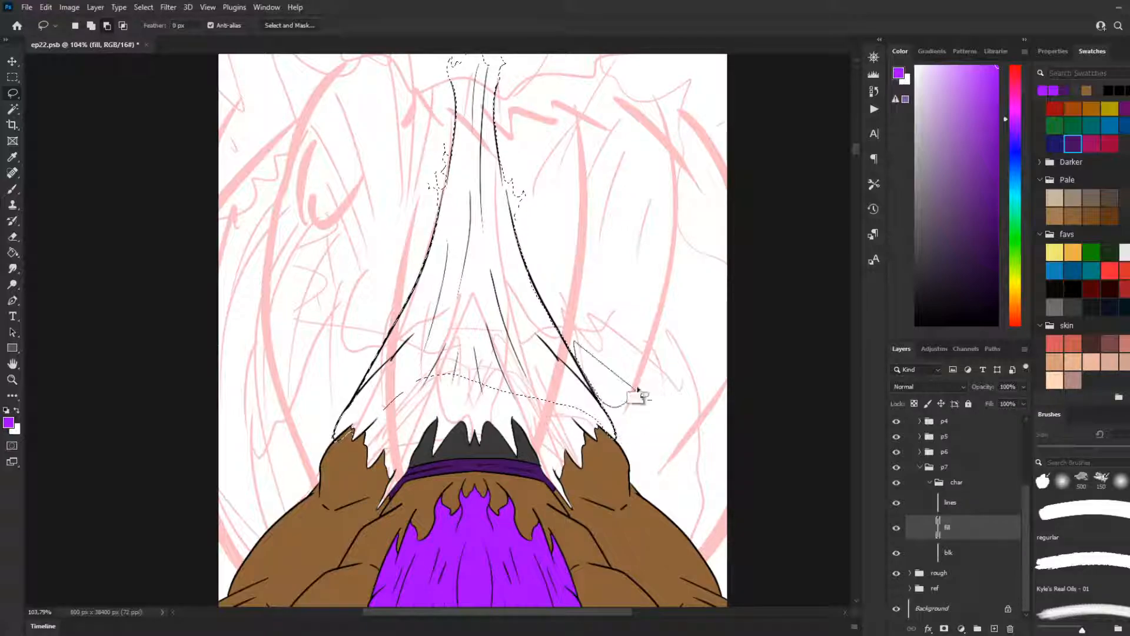
# Step: Extend the selection over the torn hem above the left shoulder, following its jagged edge
pyautogui.moveTo(352, 434); pyautogui.dragTo(348, 437)
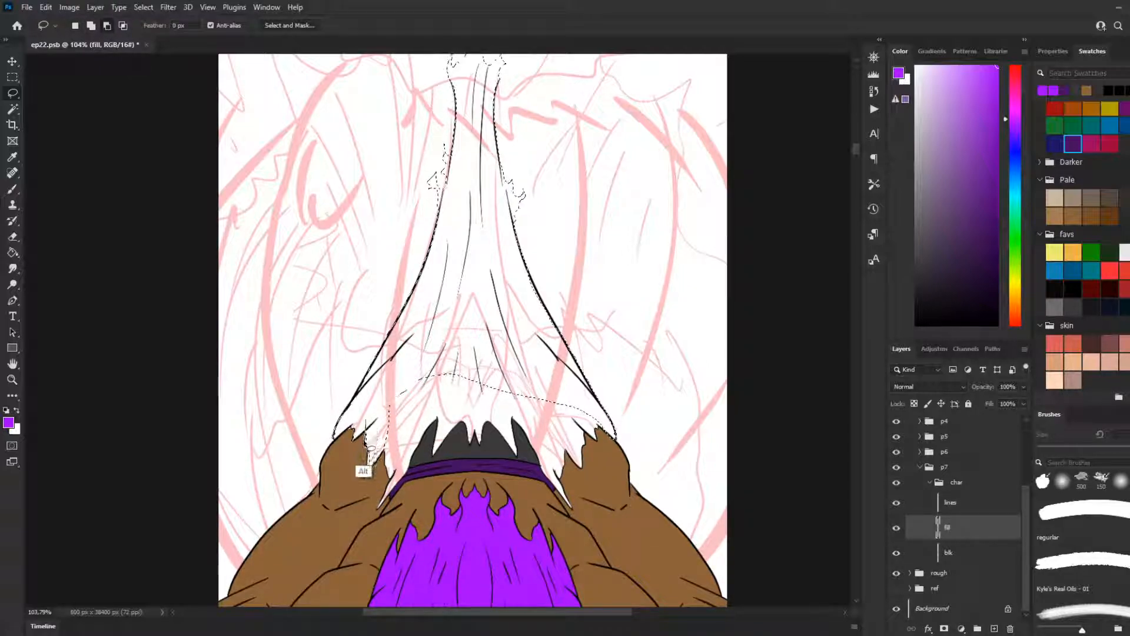
pyautogui.hotkey('ctrl', 'z')
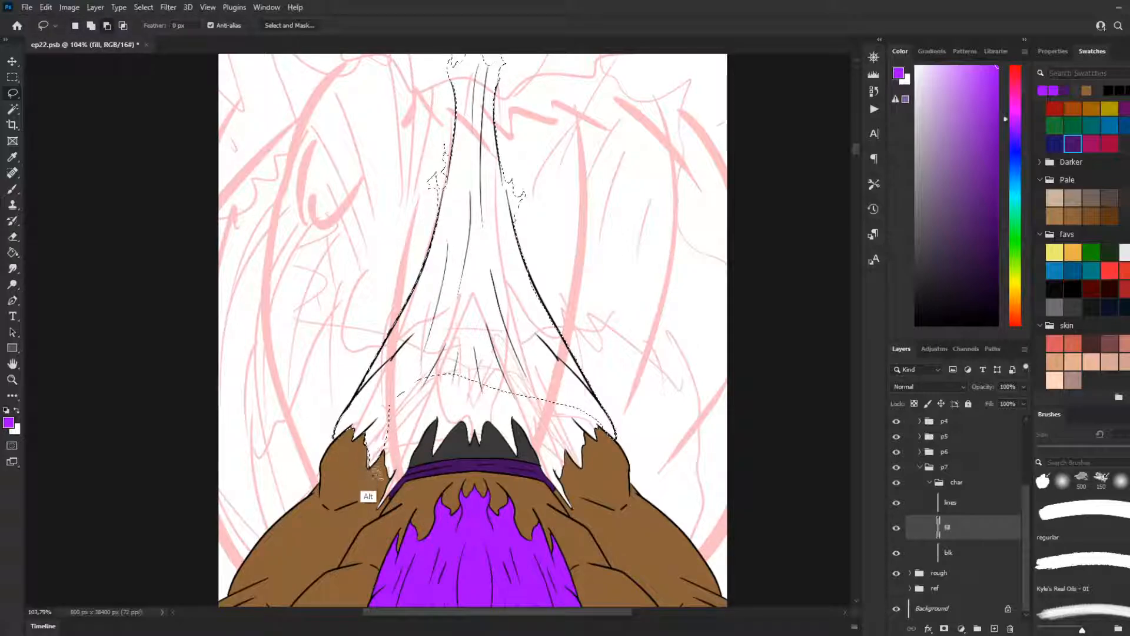
pyautogui.scroll(-5, 401, 439)
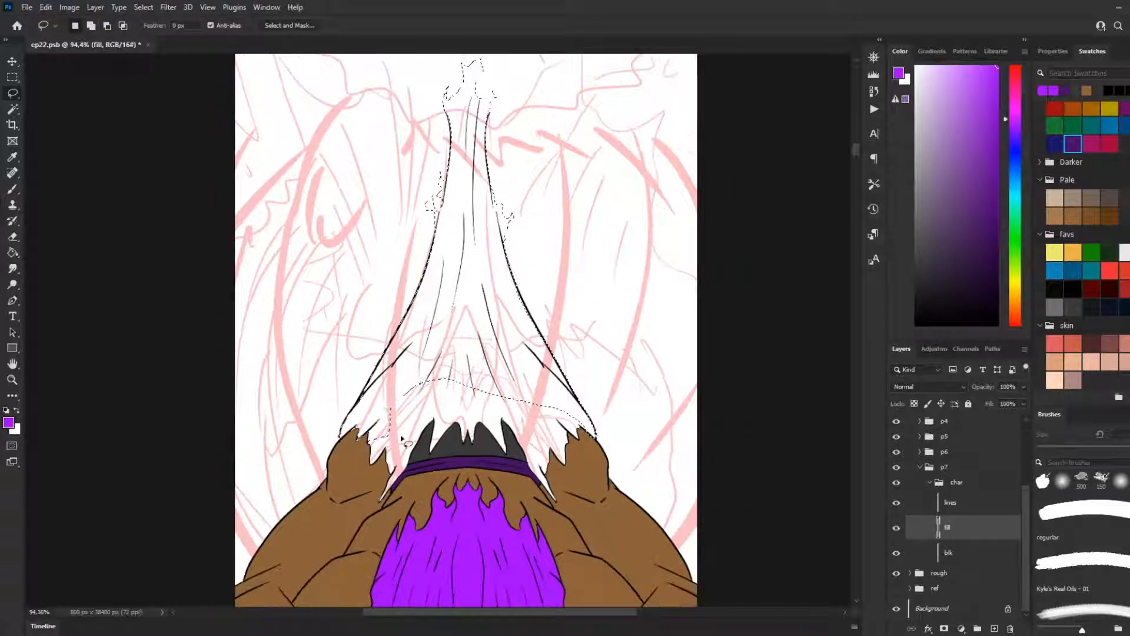
pyautogui.scroll(8, 631, 588)
pyautogui.scroll(3, 203, 366)
pyautogui.moveTo(205, 353)
pyautogui.mouseDown()
pyautogui.moveTo(238, 291)
pyautogui.moveTo(205, 348)
pyautogui.mouseUp()
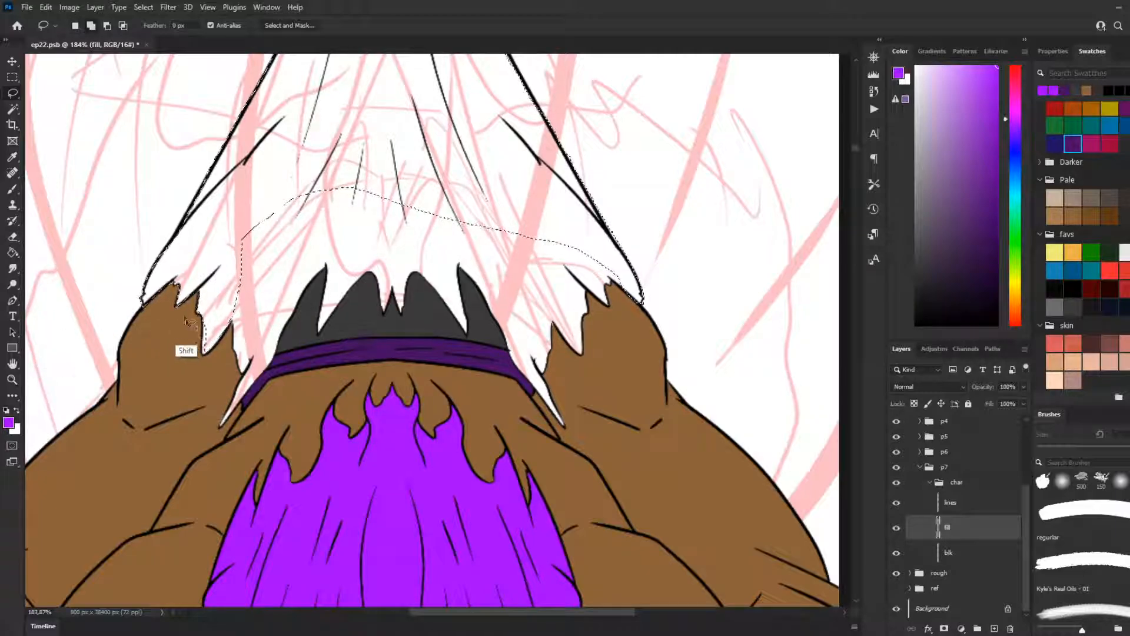
pyautogui.moveTo(222, 308)
pyautogui.mouseDown()
pyautogui.moveTo(203, 324)
pyautogui.moveTo(206, 360)
pyautogui.moveTo(232, 340)
pyautogui.moveTo(233, 280)
pyautogui.moveTo(245, 320)
pyautogui.moveTo(235, 373)
pyautogui.moveTo(229, 328)
pyautogui.moveTo(239, 339)
pyautogui.moveTo(240, 324)
pyautogui.moveTo(230, 316)
pyautogui.moveTo(234, 337)
pyautogui.moveTo(226, 325)
pyautogui.moveTo(233, 373)
pyautogui.moveTo(243, 365)
pyautogui.moveTo(238, 394)
pyautogui.moveTo(306, 262)
pyautogui.moveTo(187, 236)
pyautogui.mouseUp()
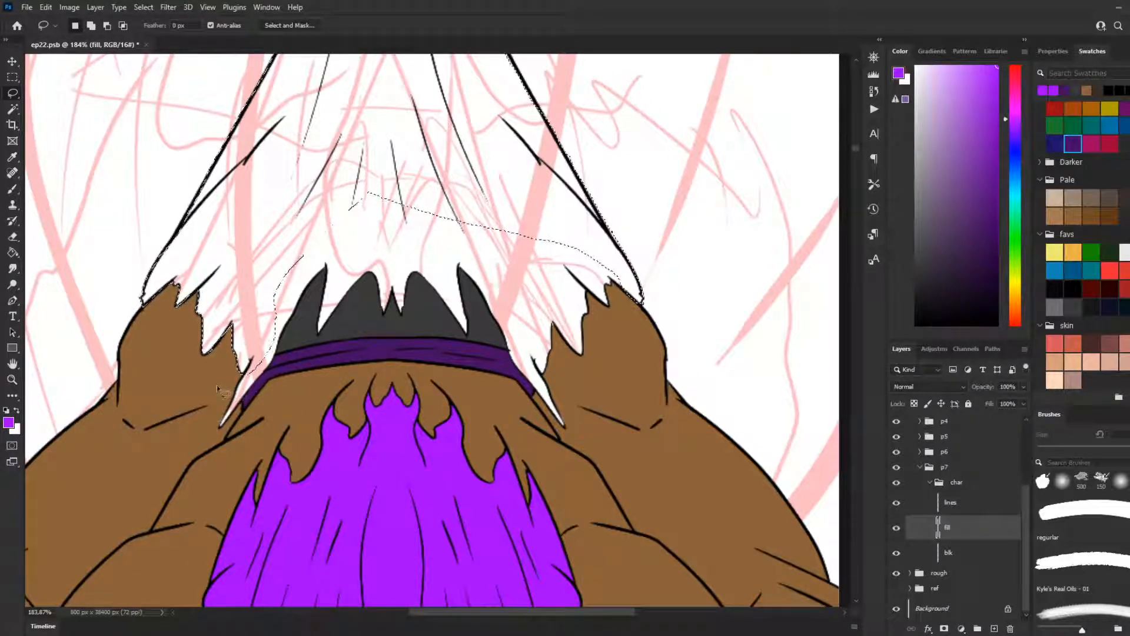
# Step: Add the narrow torn point beside the purple band and the cloth along the leftmost grey spike to the selection
pyautogui.moveTo(244, 357); pyautogui.dragTo(238, 403)
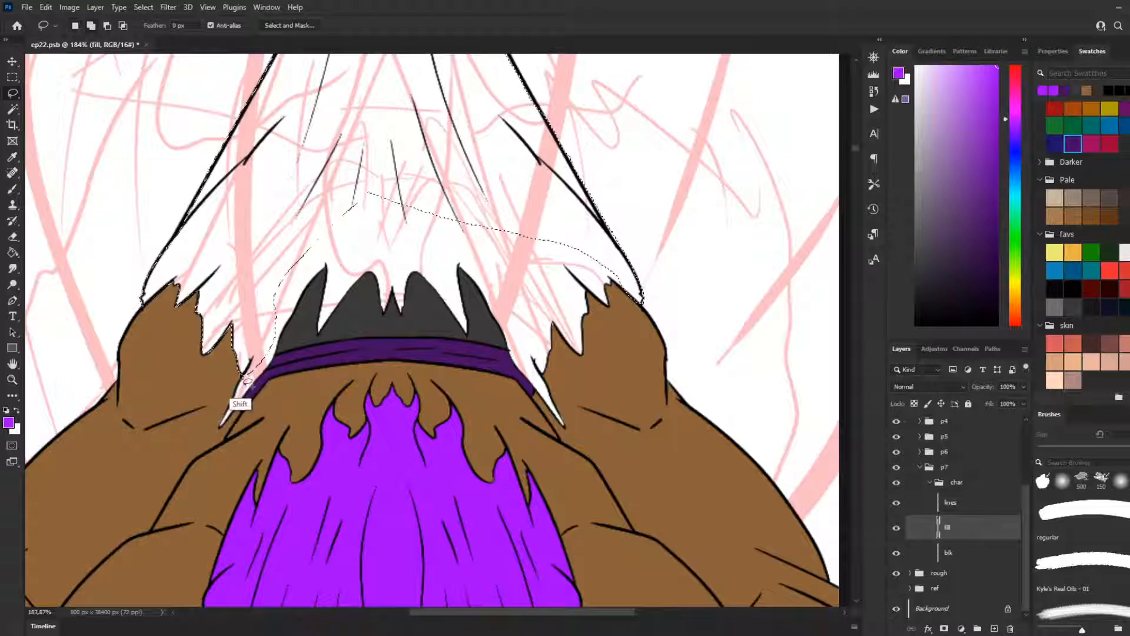
pyautogui.moveTo(242, 379)
pyautogui.mouseDown()
pyautogui.moveTo(219, 434)
pyautogui.moveTo(270, 374)
pyautogui.moveTo(289, 327)
pyautogui.mouseUp()
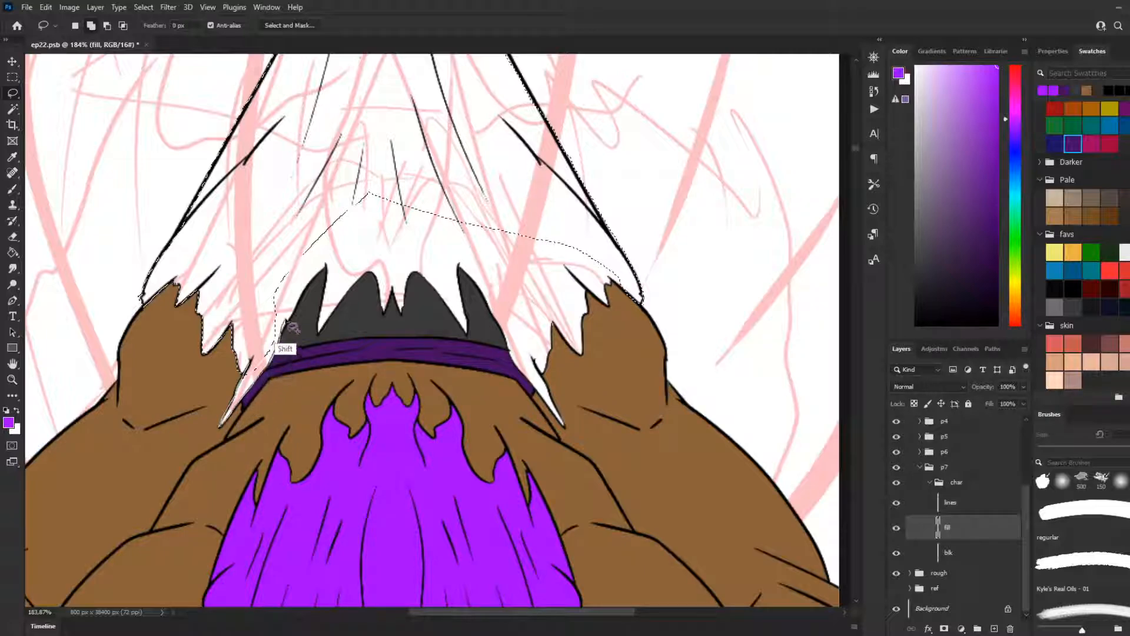
pyautogui.moveTo(272, 281)
pyautogui.mouseDown()
pyautogui.moveTo(249, 309)
pyautogui.moveTo(262, 339)
pyautogui.mouseUp()
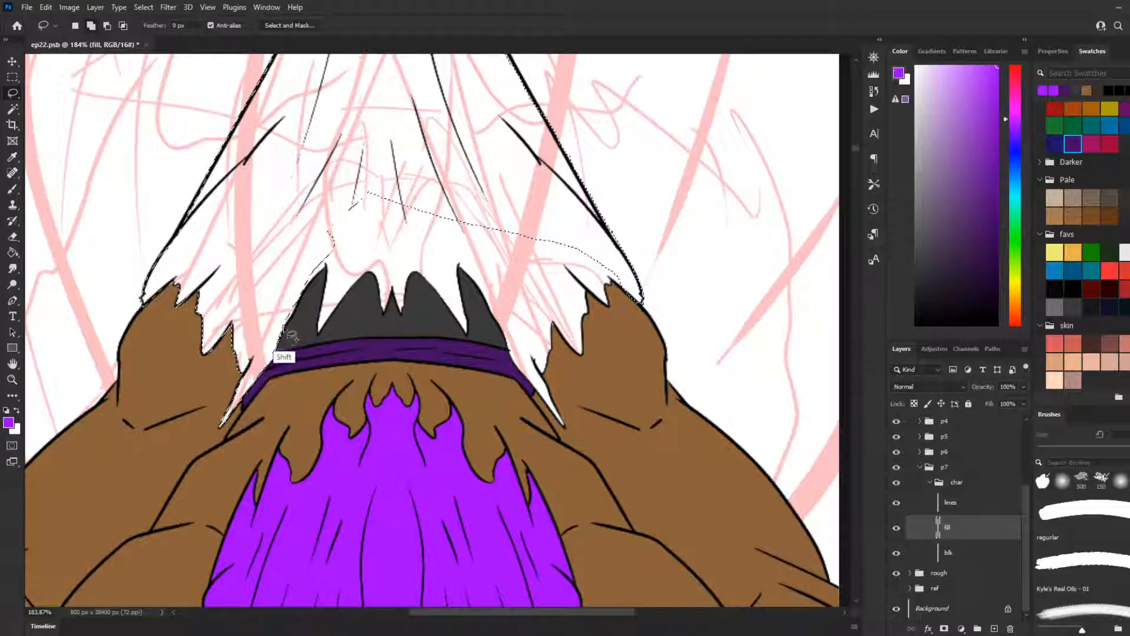
# Step: Extend the selection along the jagged tops of the middle dark grey shapes, including the torn points between them
pyautogui.moveTo(328, 264)
pyautogui.mouseDown()
pyautogui.moveTo(300, 301)
pyautogui.moveTo(316, 278)
pyautogui.moveTo(310, 242)
pyautogui.moveTo(326, 267)
pyautogui.moveTo(318, 344)
pyautogui.moveTo(371, 272)
pyautogui.moveTo(385, 324)
pyautogui.moveTo(392, 292)
pyautogui.moveTo(409, 321)
pyautogui.mouseUp()
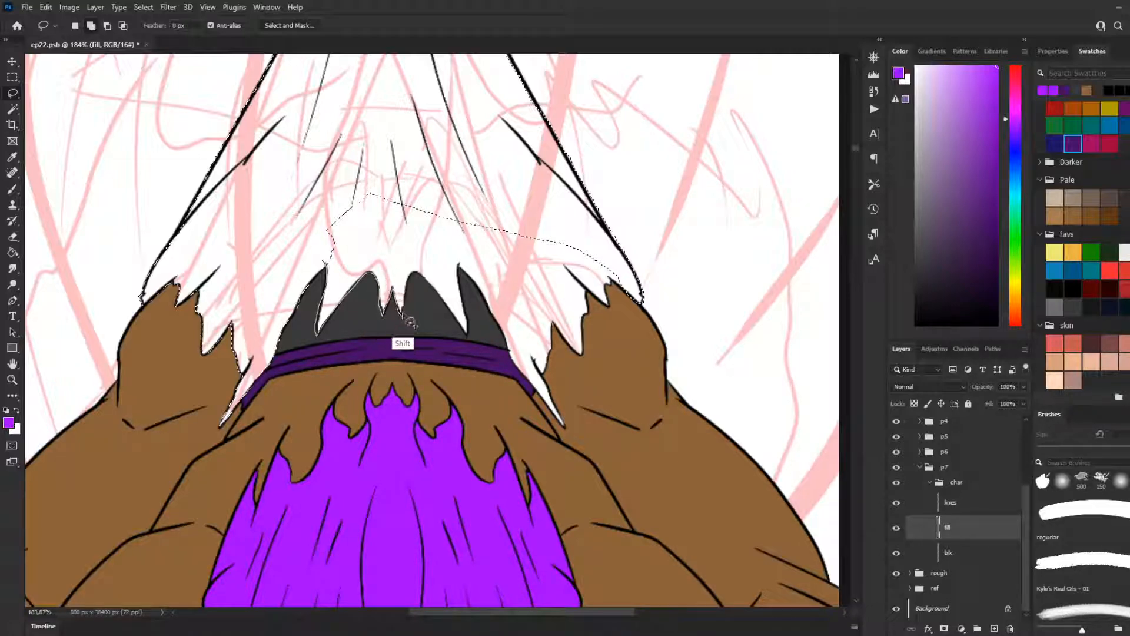
pyautogui.moveTo(427, 282); pyautogui.dragTo(452, 287)
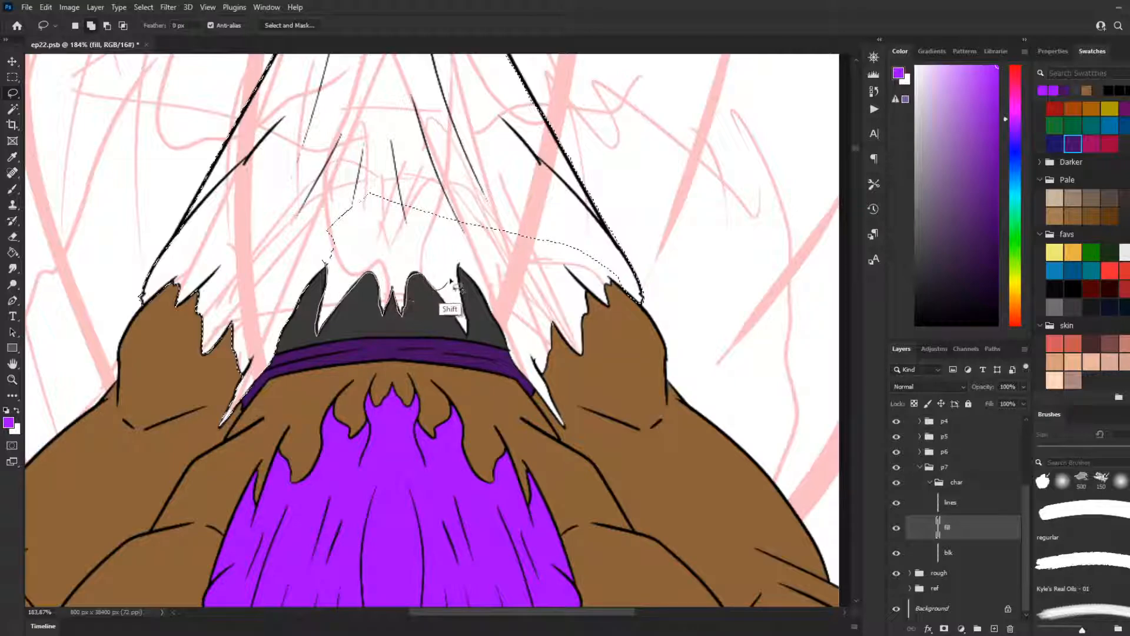
pyautogui.moveTo(405, 192)
pyautogui.mouseDown()
pyautogui.moveTo(347, 177)
pyautogui.moveTo(298, 265)
pyautogui.mouseUp()
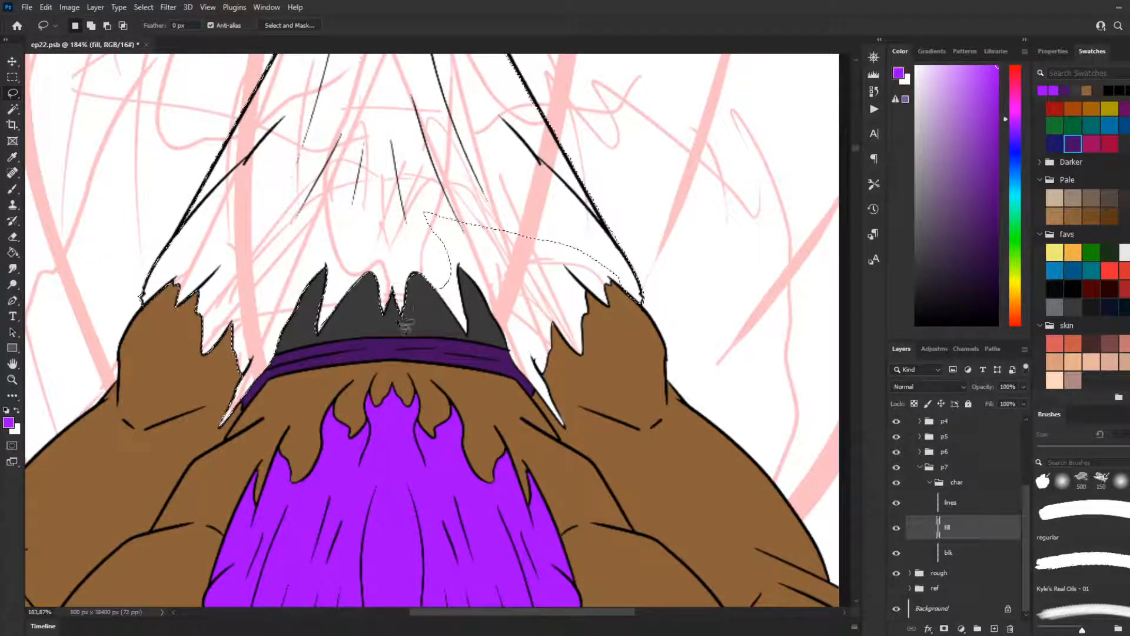
# Step: Add the torn point of cloth just before the rightmost dark grey spike to the lasso selection
pyautogui.press('shift')
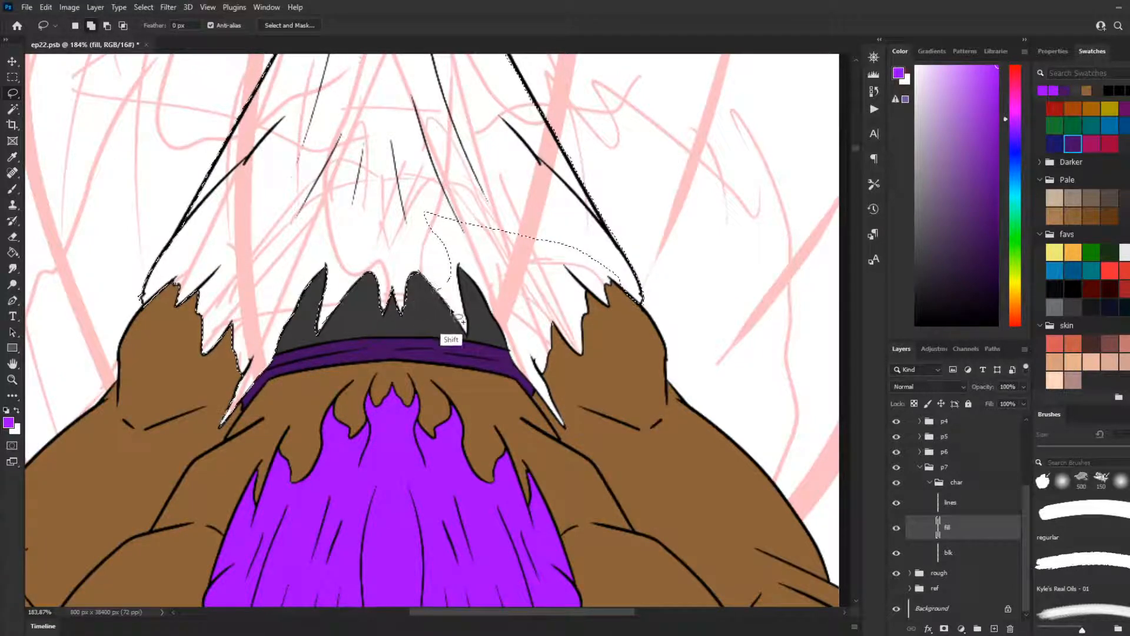
pyautogui.press('ctrl')
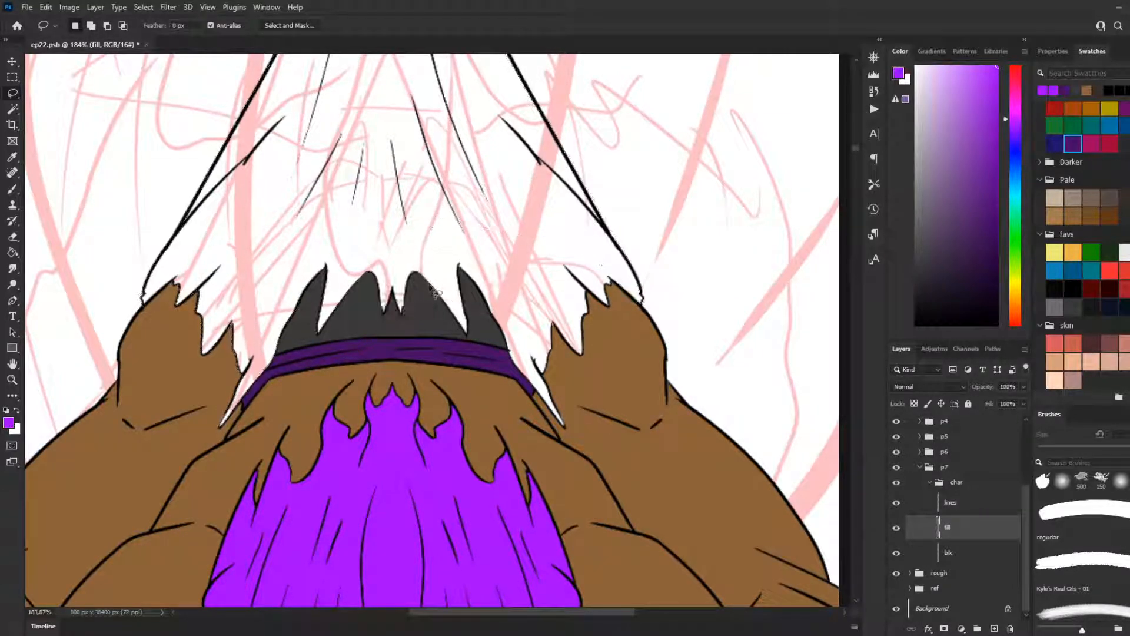
pyautogui.press('shift')
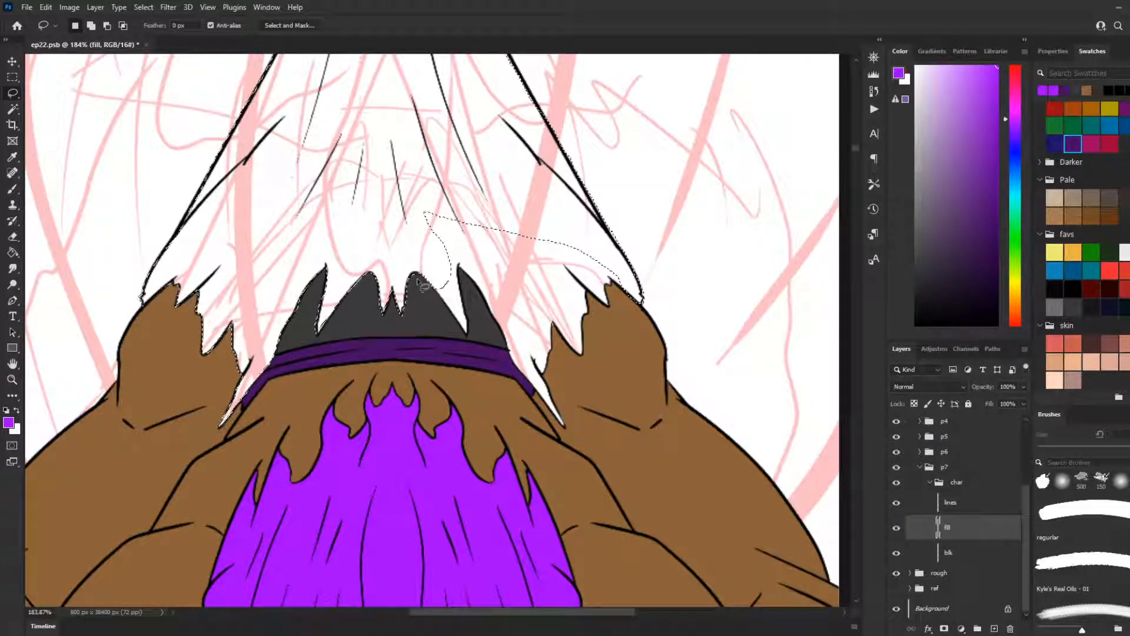
pyautogui.press('shift')
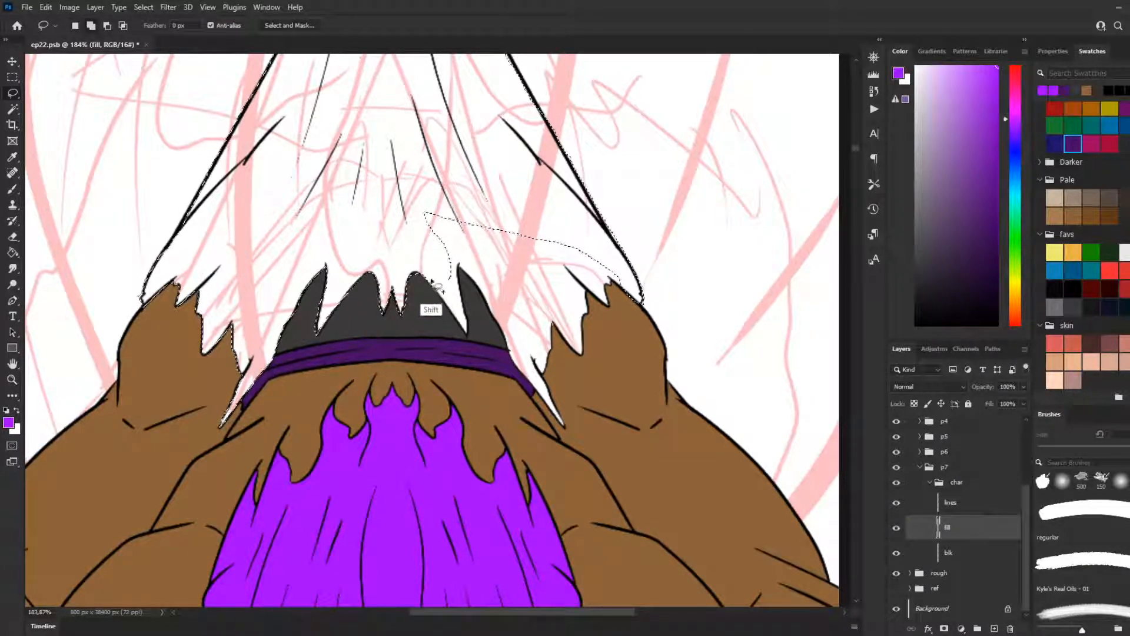
pyautogui.moveTo(456, 322); pyautogui.dragTo(470, 333)
pyautogui.moveTo(454, 223); pyautogui.dragTo(452, 222)
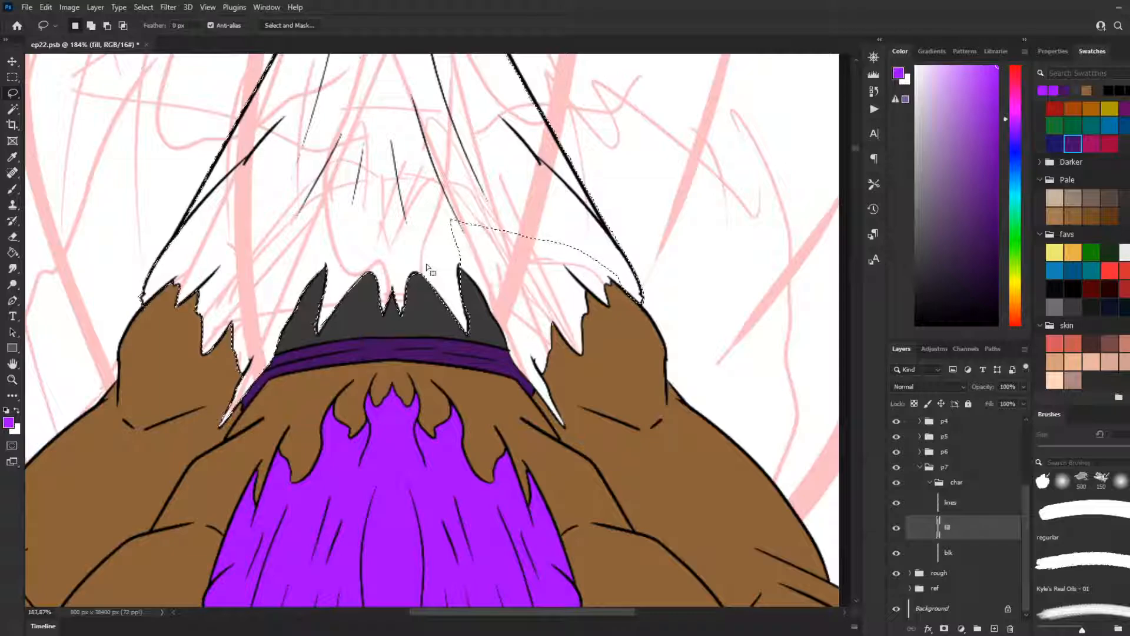
pyautogui.press('alt')
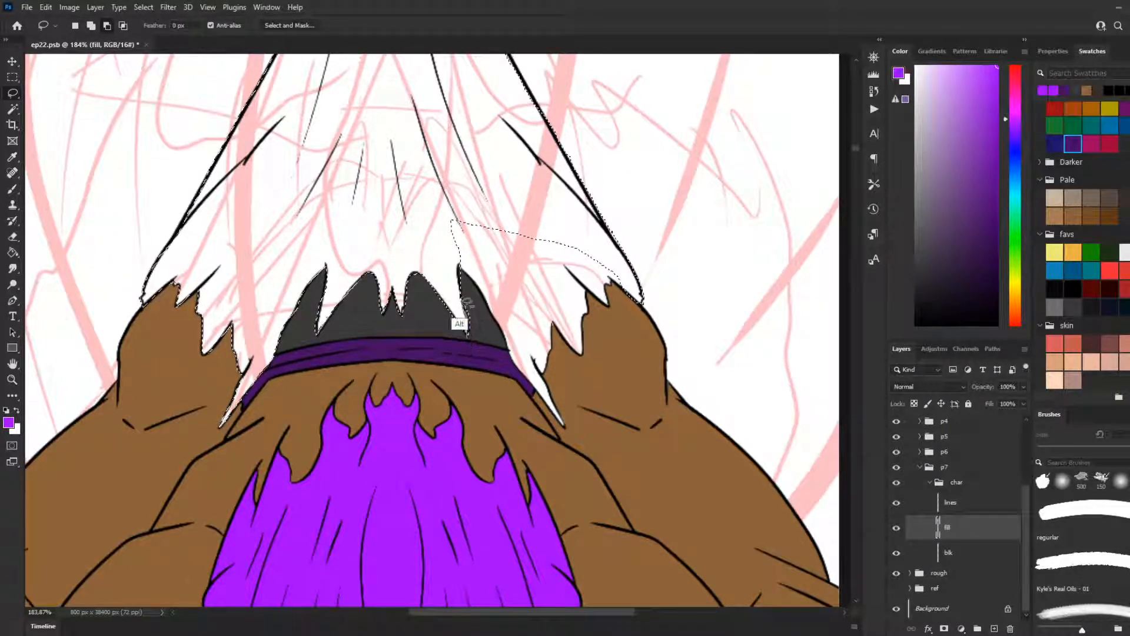
# Step: Extend the lasso selection down the rightmost dark grey spike and around the narrow torn point beside the purple band
pyautogui.moveTo(459, 263)
pyautogui.mouseDown()
pyautogui.moveTo(510, 298)
pyautogui.moveTo(454, 263)
pyautogui.moveTo(487, 299)
pyautogui.moveTo(456, 282)
pyautogui.moveTo(478, 286)
pyautogui.mouseUp()
pyautogui.moveTo(499, 323)
pyautogui.mouseDown()
pyautogui.moveTo(520, 376)
pyautogui.moveTo(568, 431)
pyautogui.moveTo(523, 346)
pyautogui.mouseUp()
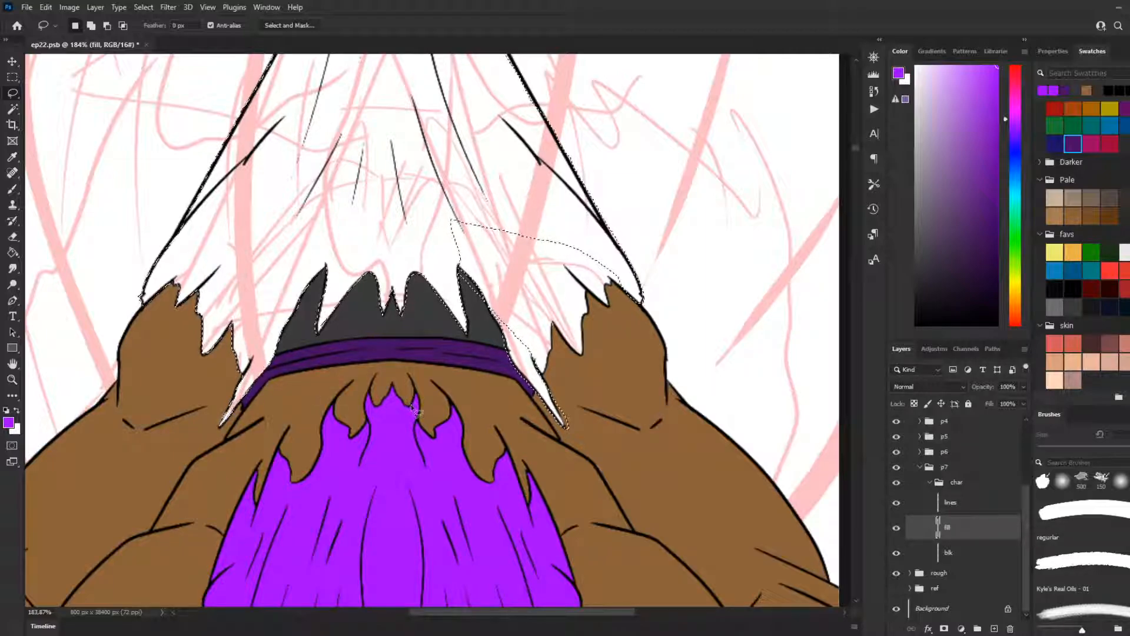
pyautogui.scroll(1, 414, 420)
pyautogui.scroll(4, 640, 375)
pyautogui.scroll(5, 634, 398)
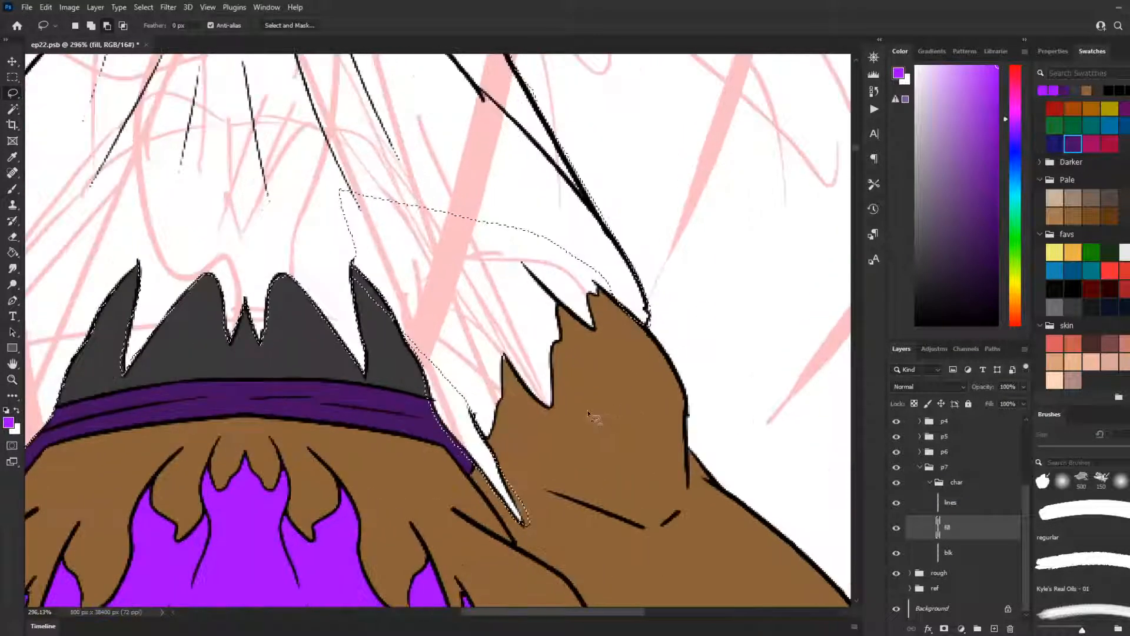
pyautogui.scroll(-1, 589, 415)
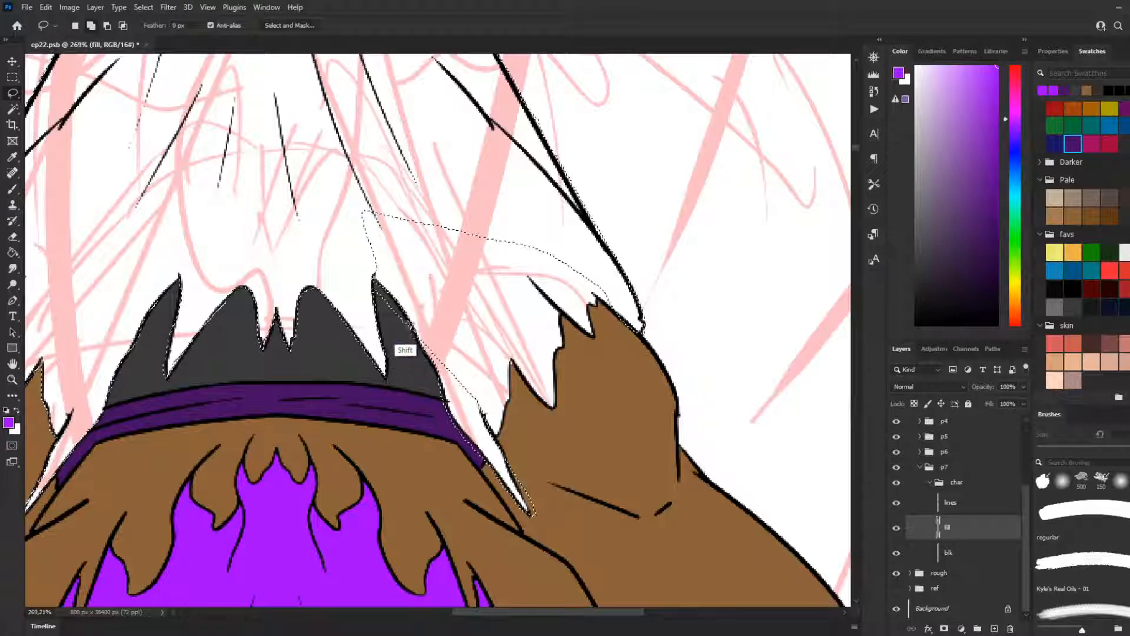
# Step: Refine the selection along the outer edge of the rightmost grey spike and add the cloth beside it
pyautogui.moveTo(390, 267)
pyautogui.mouseDown()
pyautogui.moveTo(404, 323)
pyautogui.moveTo(409, 313)
pyautogui.moveTo(375, 275)
pyautogui.moveTo(440, 351)
pyautogui.mouseUp()
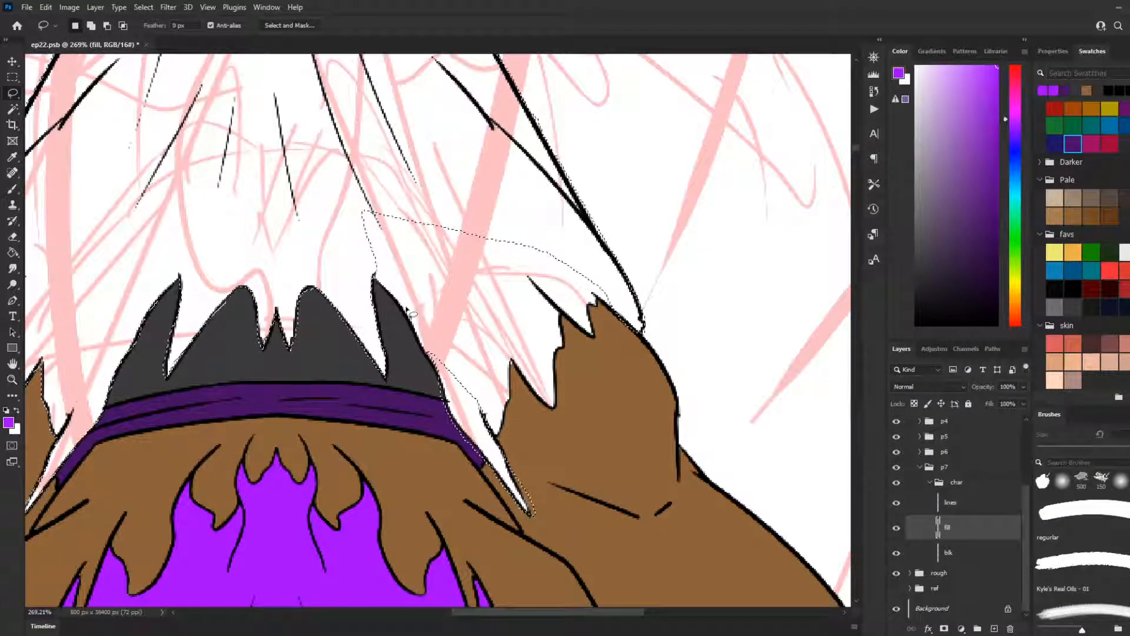
pyautogui.hotkey('ctrl', 'd')
pyautogui.hotkey('ctrl', 'z')
pyautogui.moveTo(363, 272); pyautogui.dragTo(373, 276)
pyautogui.moveTo(409, 315); pyautogui.dragTo(410, 318)
pyautogui.hotkey('ctrl', 'z')
pyautogui.moveTo(364, 275)
pyautogui.mouseDown()
pyautogui.moveTo(460, 377)
pyautogui.moveTo(418, 185)
pyautogui.moveTo(358, 264)
pyautogui.mouseUp()
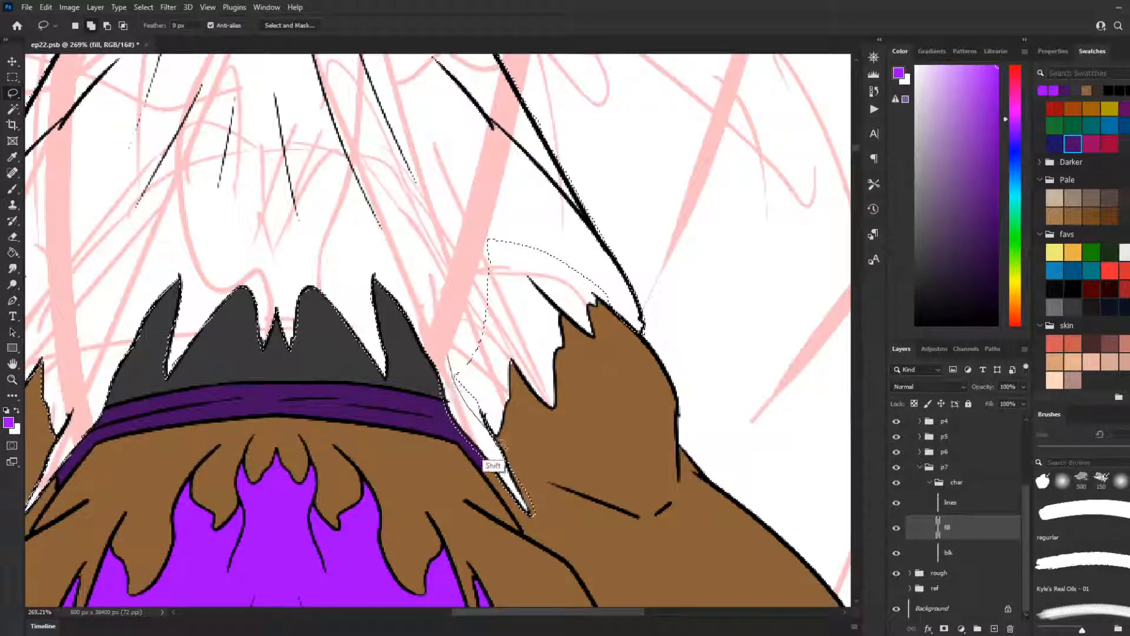
# Step: Add the cloth above the jagged hem on the right shoulder to the lasso selection
pyautogui.moveTo(515, 367)
pyautogui.mouseDown()
pyautogui.moveTo(551, 406)
pyautogui.moveTo(567, 325)
pyautogui.moveTo(424, 286)
pyautogui.moveTo(436, 294)
pyautogui.mouseUp()
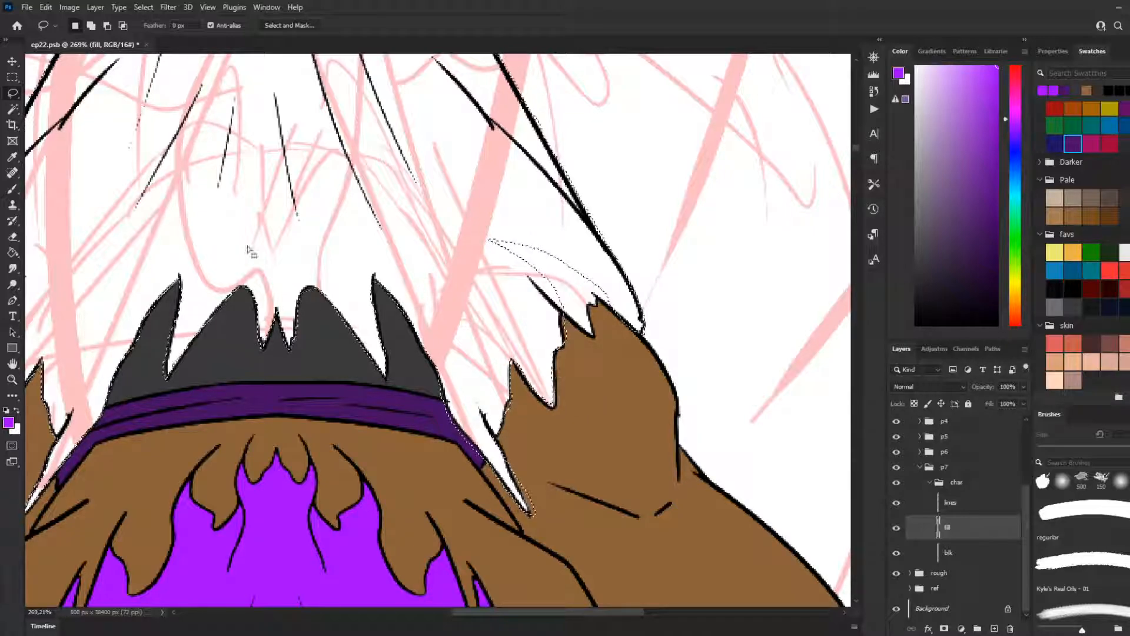
pyautogui.hotkey('ctrl', 'd')
pyautogui.scroll(-2, 541, 393)
pyautogui.scroll(2, 541, 393)
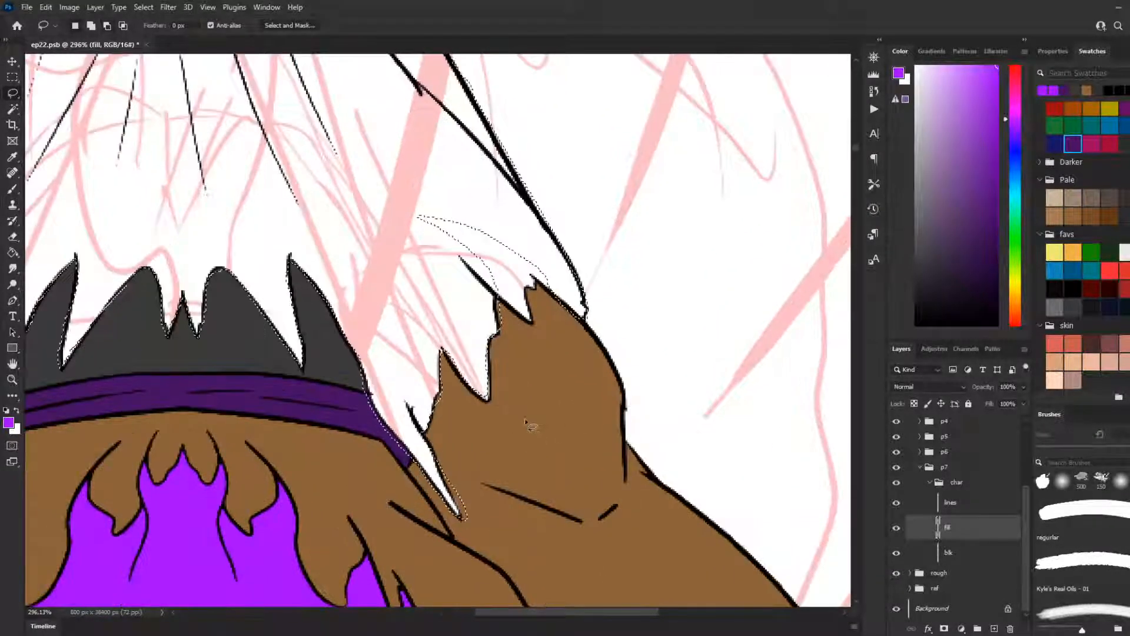
# Step: Trim the selection to the line art along the narrow torn point beside the right end of the purple band
pyautogui.moveTo(441, 448)
pyautogui.mouseDown()
pyautogui.moveTo(463, 528)
pyautogui.moveTo(495, 507)
pyautogui.moveTo(442, 453)
pyautogui.mouseUp()
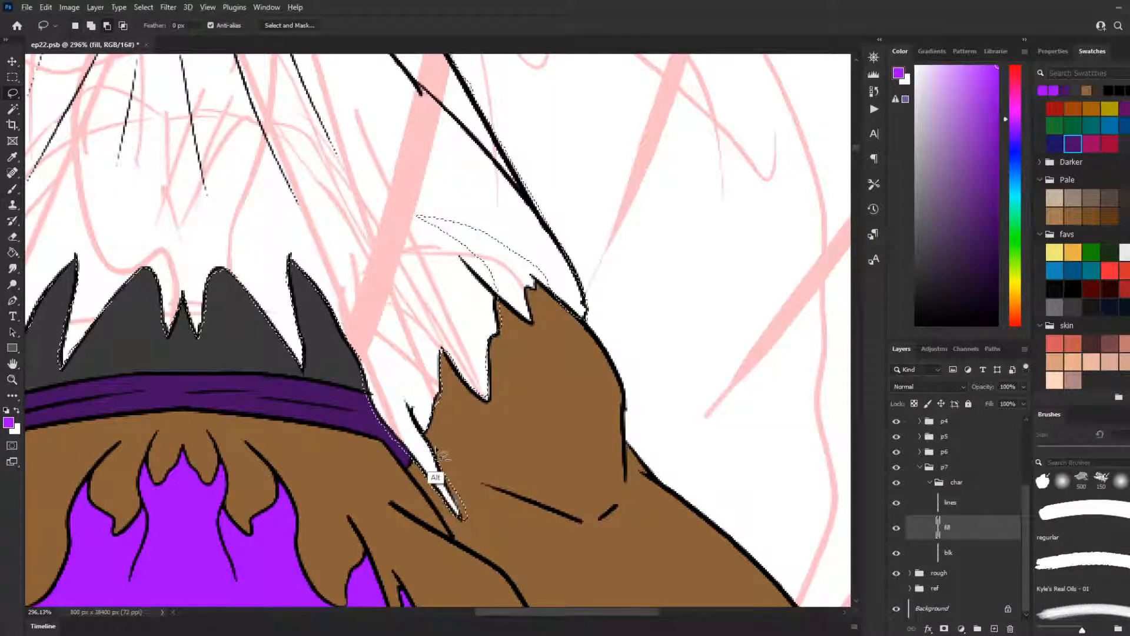
pyautogui.moveTo(468, 521)
pyautogui.mouseDown()
pyautogui.moveTo(503, 494)
pyautogui.moveTo(469, 480)
pyautogui.moveTo(459, 501)
pyautogui.moveTo(440, 456)
pyautogui.moveTo(463, 513)
pyautogui.moveTo(495, 503)
pyautogui.moveTo(470, 522)
pyautogui.moveTo(464, 510)
pyautogui.moveTo(472, 532)
pyautogui.moveTo(459, 354)
pyautogui.moveTo(486, 327)
pyautogui.moveTo(448, 298)
pyautogui.moveTo(493, 287)
pyautogui.moveTo(504, 340)
pyautogui.moveTo(565, 360)
pyautogui.moveTo(502, 338)
pyautogui.mouseUp()
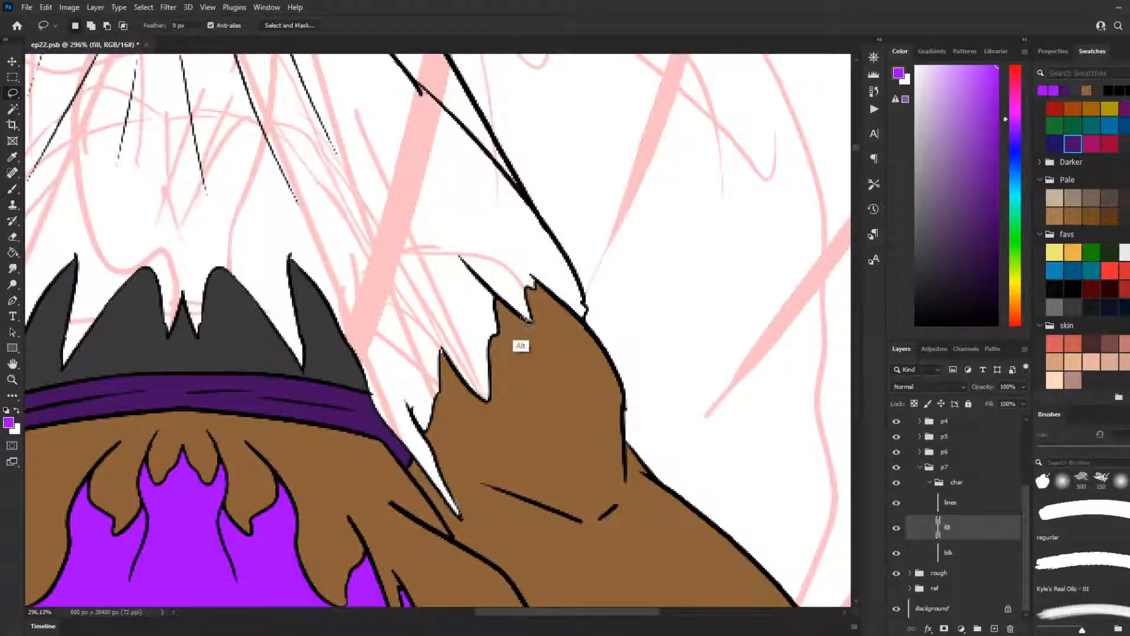
pyautogui.press('alt')
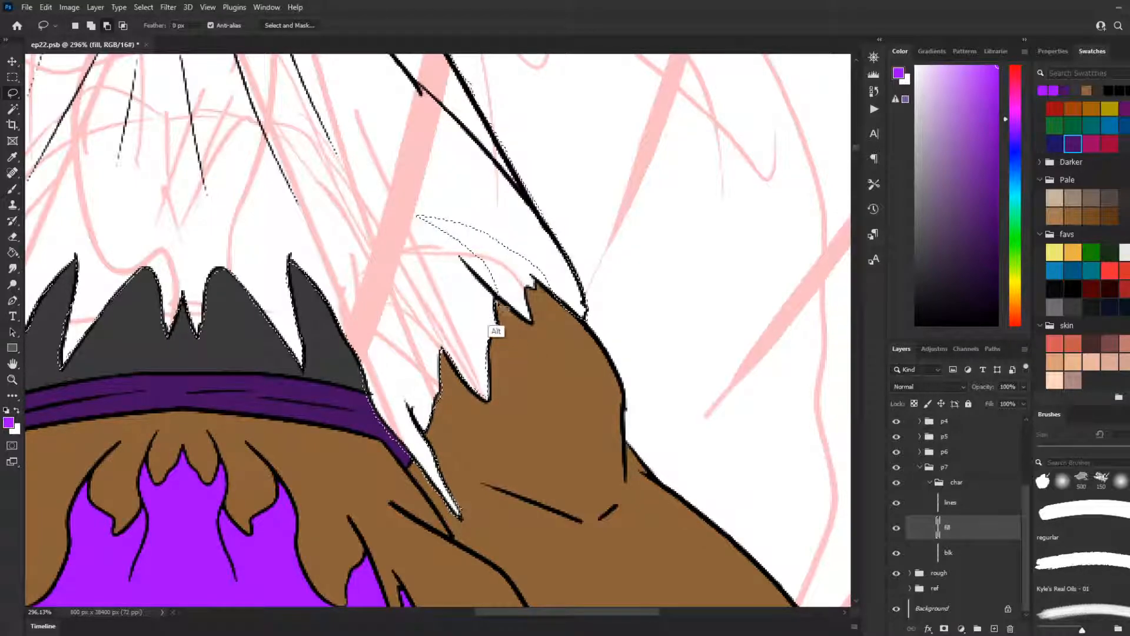
# Step: Add the unselected sliver of cloth above the right shoulder, following the edges of the uppermost torn point
pyautogui.moveTo(459, 258)
pyautogui.mouseDown()
pyautogui.moveTo(508, 311)
pyautogui.moveTo(531, 323)
pyautogui.moveTo(533, 309)
pyautogui.moveTo(462, 257)
pyautogui.moveTo(531, 324)
pyautogui.mouseUp()
pyautogui.hotkey('ctrl', 'z')
pyautogui.hotkey('ctrl', 'z')
pyautogui.moveTo(461, 258); pyautogui.dragTo(532, 326)
pyautogui.hotkey('ctrl', 'z')
pyautogui.moveTo(461, 258); pyautogui.dragTo(513, 315)
pyautogui.hotkey('ctrl', 'z')
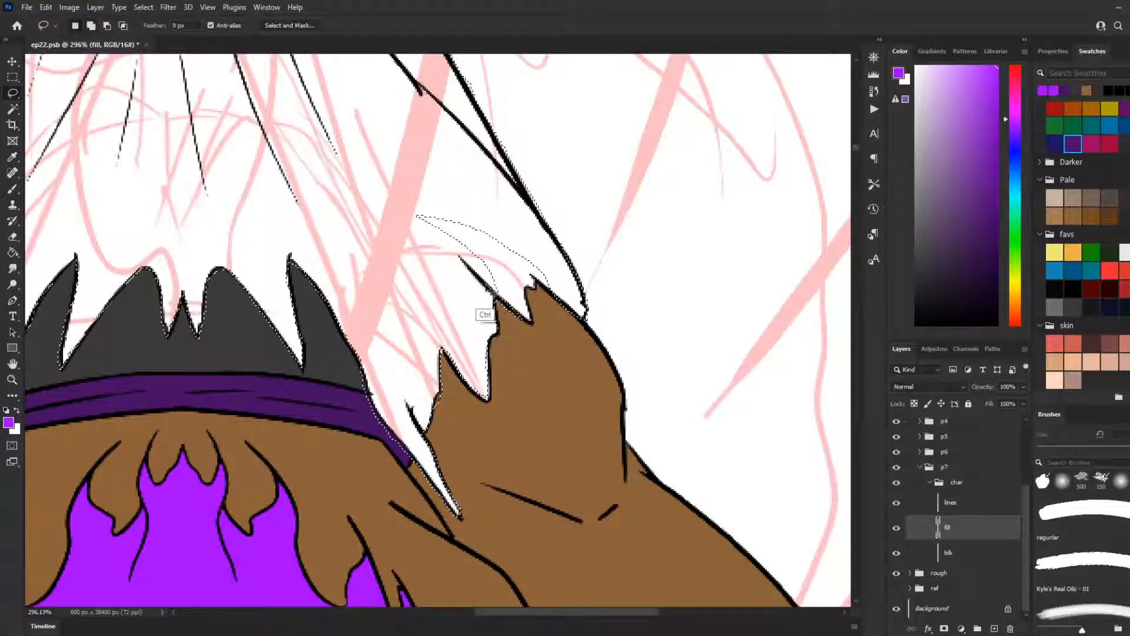
pyautogui.moveTo(463, 262)
pyautogui.mouseDown()
pyautogui.moveTo(526, 325)
pyautogui.moveTo(531, 292)
pyautogui.moveTo(542, 285)
pyautogui.moveTo(562, 303)
pyautogui.moveTo(539, 256)
pyautogui.moveTo(447, 206)
pyautogui.moveTo(471, 259)
pyautogui.mouseUp()
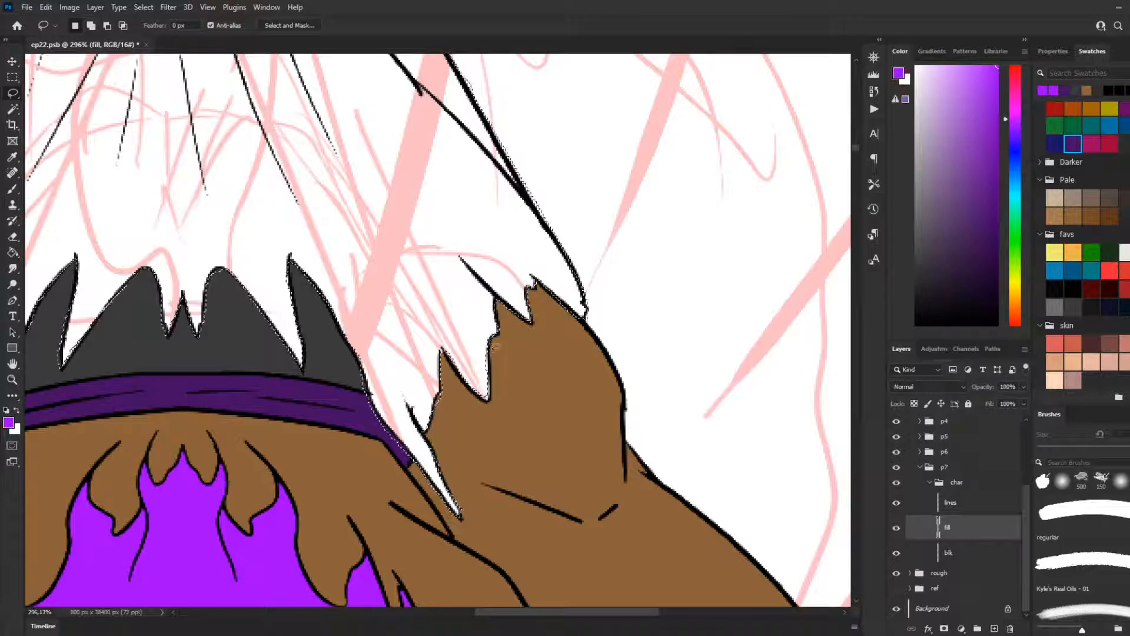
# Step: Correct the selection edge along the jagged hem between the torn points on the right shoulder
pyautogui.moveTo(495, 339)
pyautogui.mouseDown()
pyautogui.moveTo(489, 404)
pyautogui.moveTo(447, 354)
pyautogui.mouseUp()
pyautogui.hotkey('ctrl', 'z')
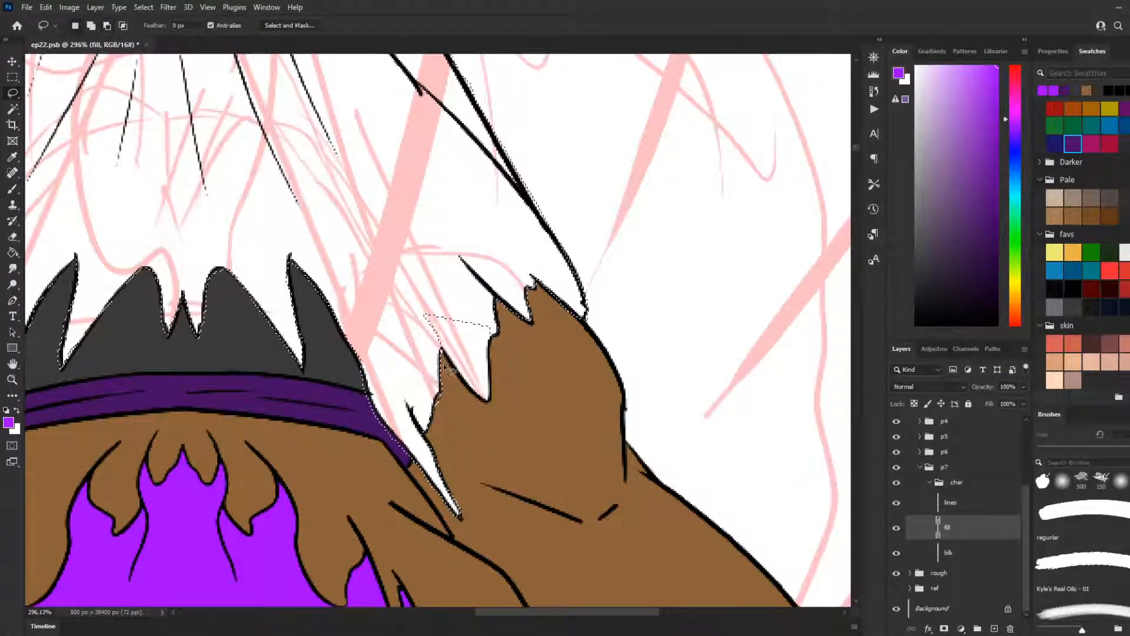
pyautogui.moveTo(439, 338)
pyautogui.mouseDown()
pyautogui.moveTo(462, 377)
pyautogui.moveTo(470, 313)
pyautogui.moveTo(458, 322)
pyautogui.moveTo(491, 355)
pyautogui.moveTo(449, 374)
pyautogui.moveTo(497, 380)
pyautogui.mouseUp()
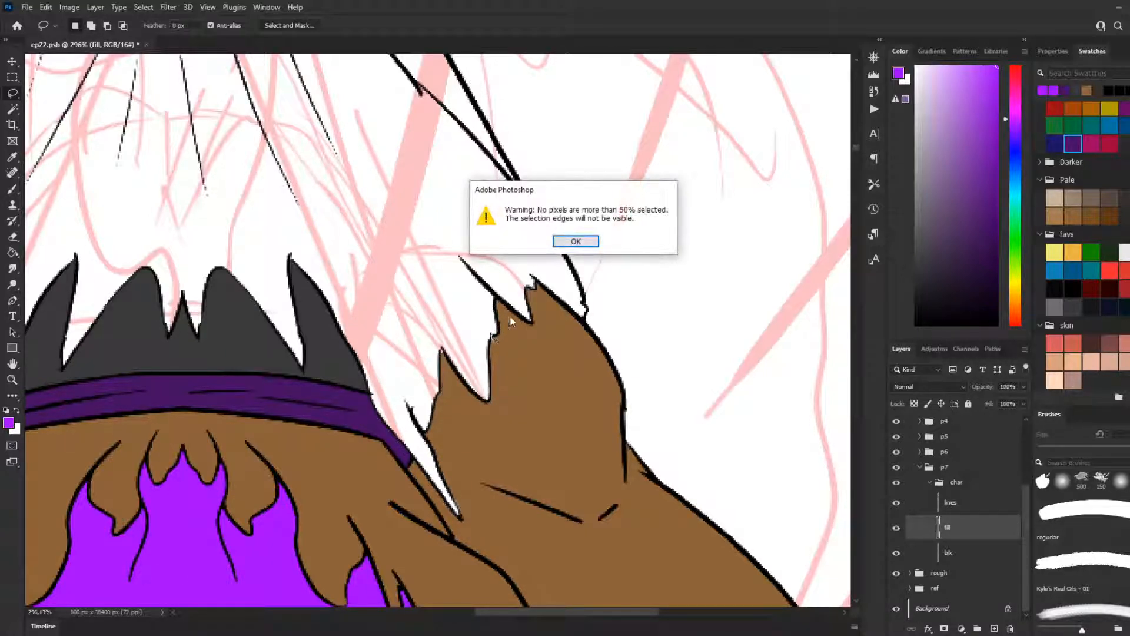
pyautogui.click(576, 241)
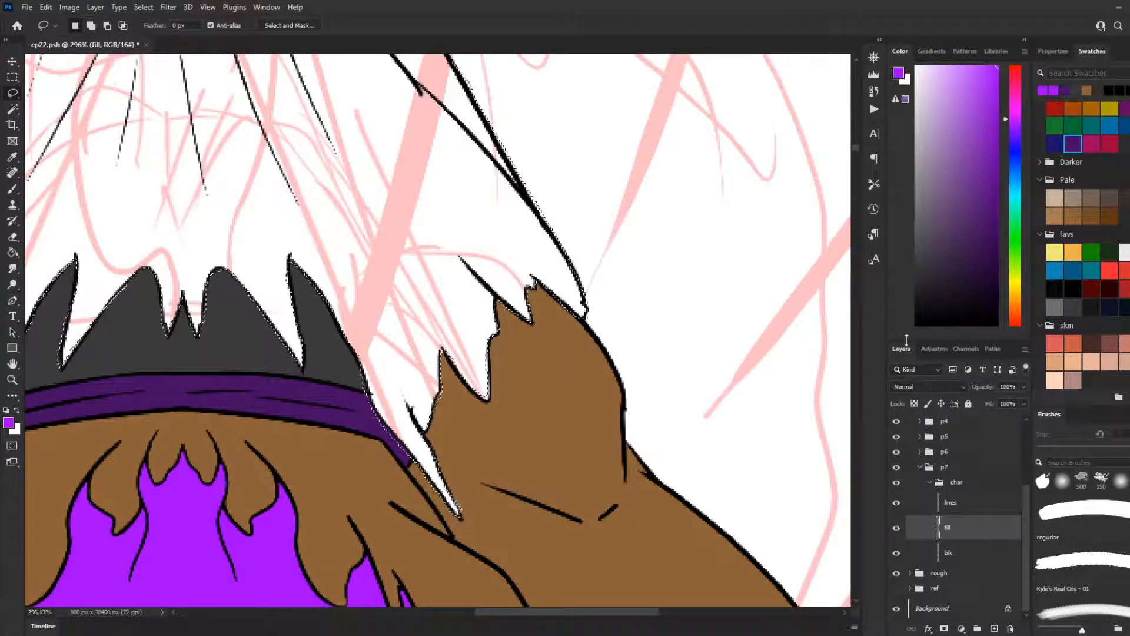
# Step: Clean up the selection at the cloth's outer corner above the left shoulder so it follows the line art
pyautogui.scroll(-1, 540, 318)
pyautogui.scroll(-1, 541, 318)
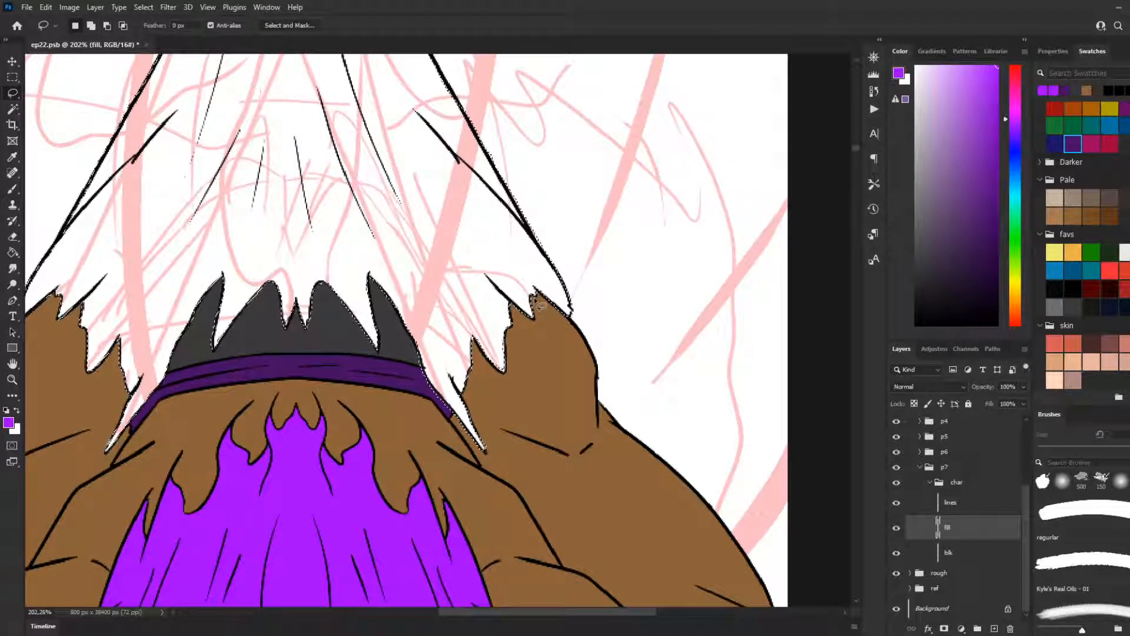
pyautogui.scroll(-3, 576, 263)
pyautogui.scroll(2, 164, 306)
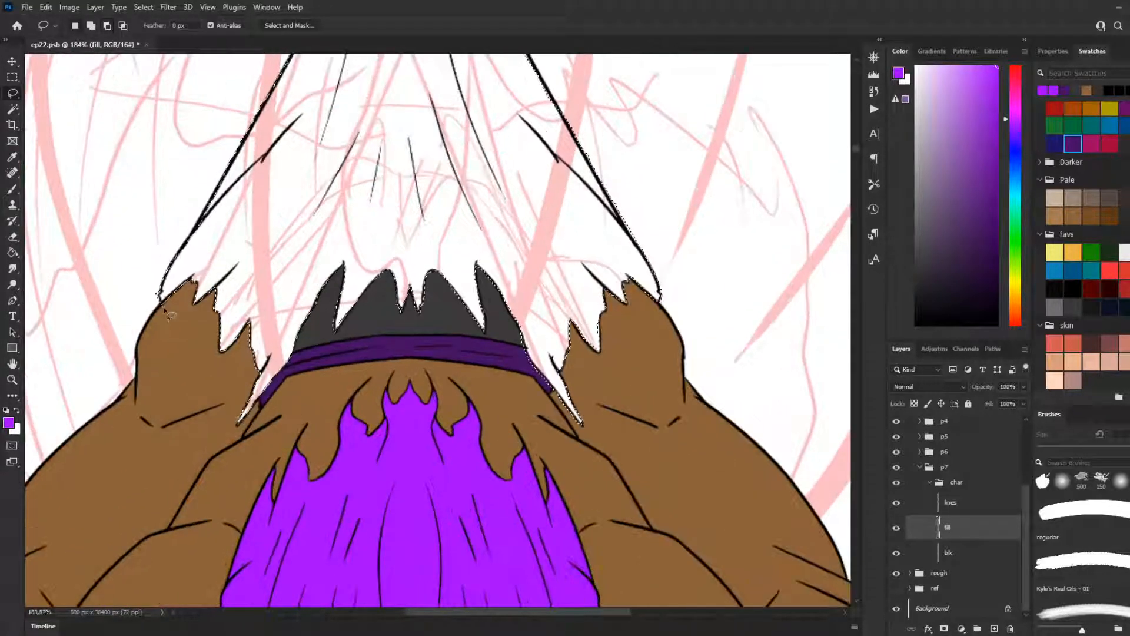
pyautogui.press('shift')
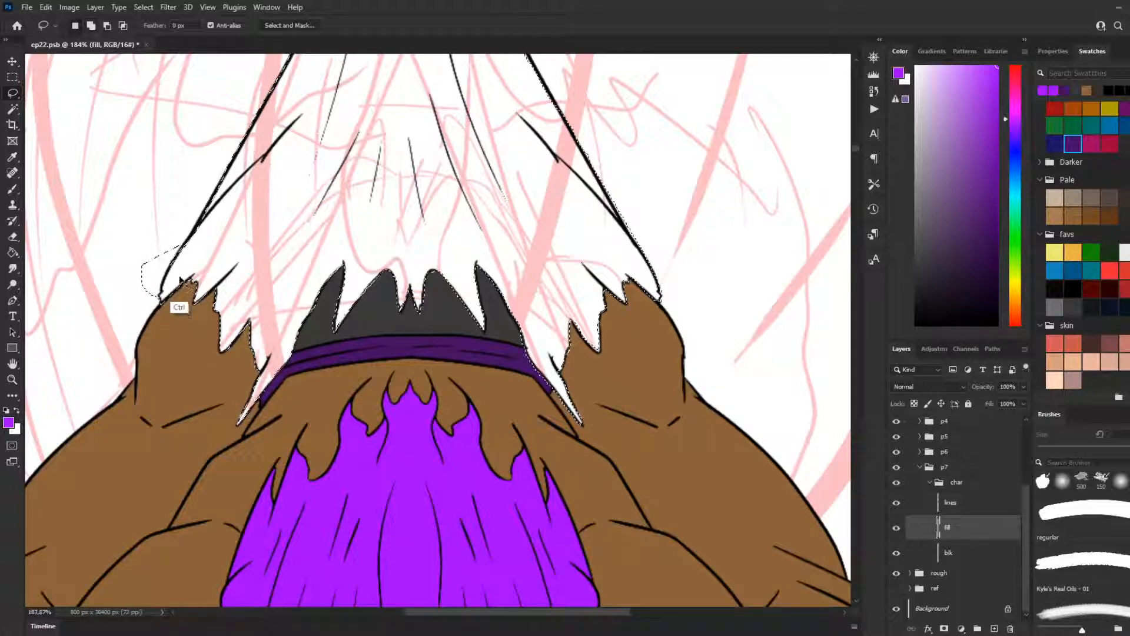
pyautogui.moveTo(182, 264)
pyautogui.mouseDown()
pyautogui.moveTo(162, 302)
pyautogui.moveTo(209, 314)
pyautogui.moveTo(166, 290)
pyautogui.moveTo(155, 298)
pyautogui.moveTo(168, 276)
pyautogui.moveTo(165, 244)
pyautogui.moveTo(154, 293)
pyautogui.mouseUp()
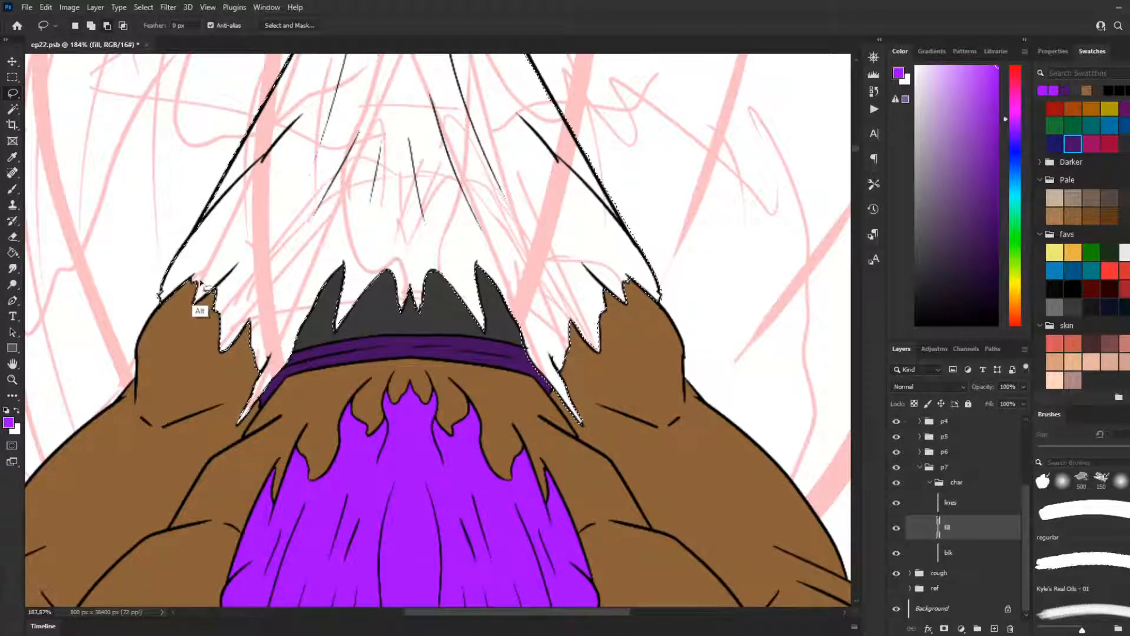
# Step: Trim the selection where the torn hem meets the top of the left shoulder
pyautogui.moveTo(197, 293); pyautogui.dragTo(206, 280)
pyautogui.hotkey('ctrl', 'z')
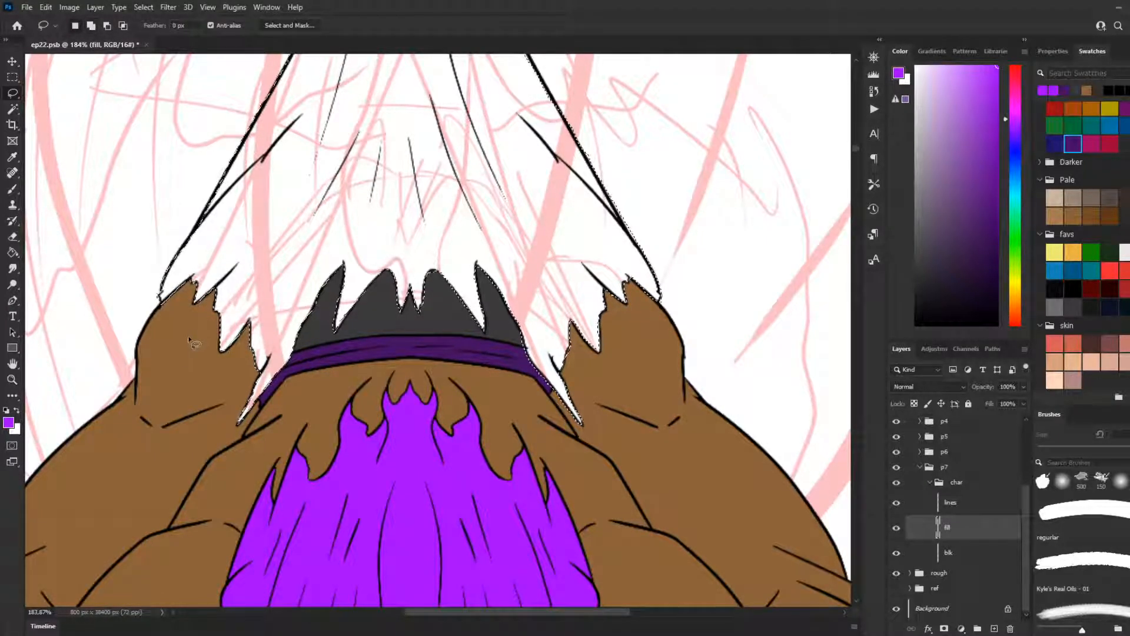
pyautogui.moveTo(161, 306)
pyautogui.mouseDown()
pyautogui.moveTo(222, 287)
pyautogui.moveTo(207, 300)
pyautogui.mouseUp()
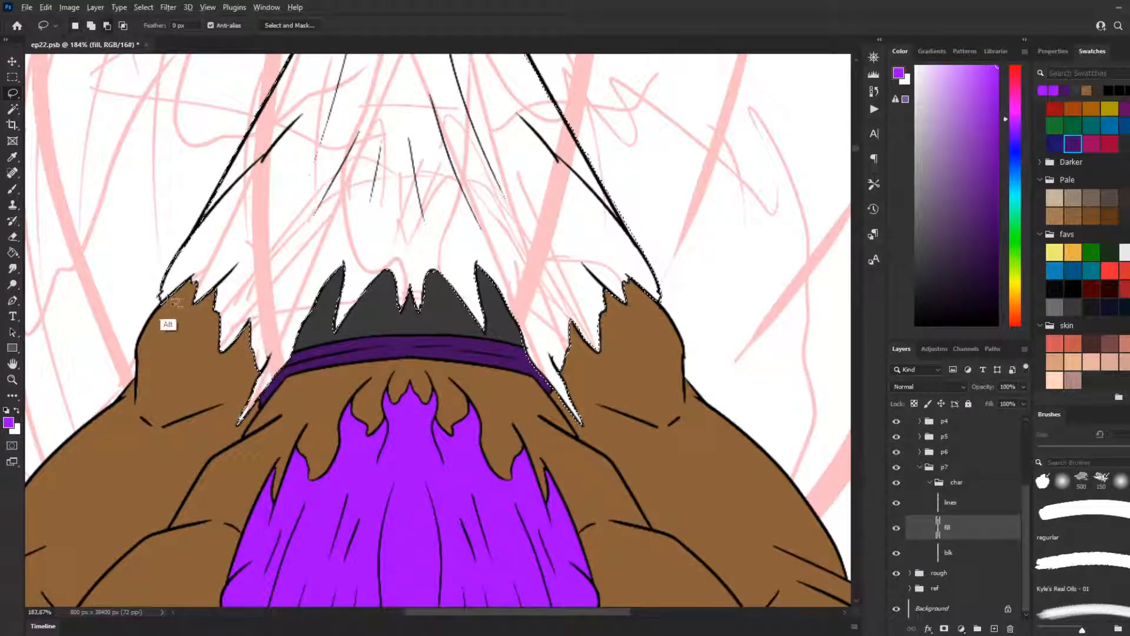
pyautogui.moveTo(188, 285)
pyautogui.mouseDown()
pyautogui.moveTo(199, 319)
pyautogui.moveTo(220, 300)
pyautogui.moveTo(228, 362)
pyautogui.mouseUp()
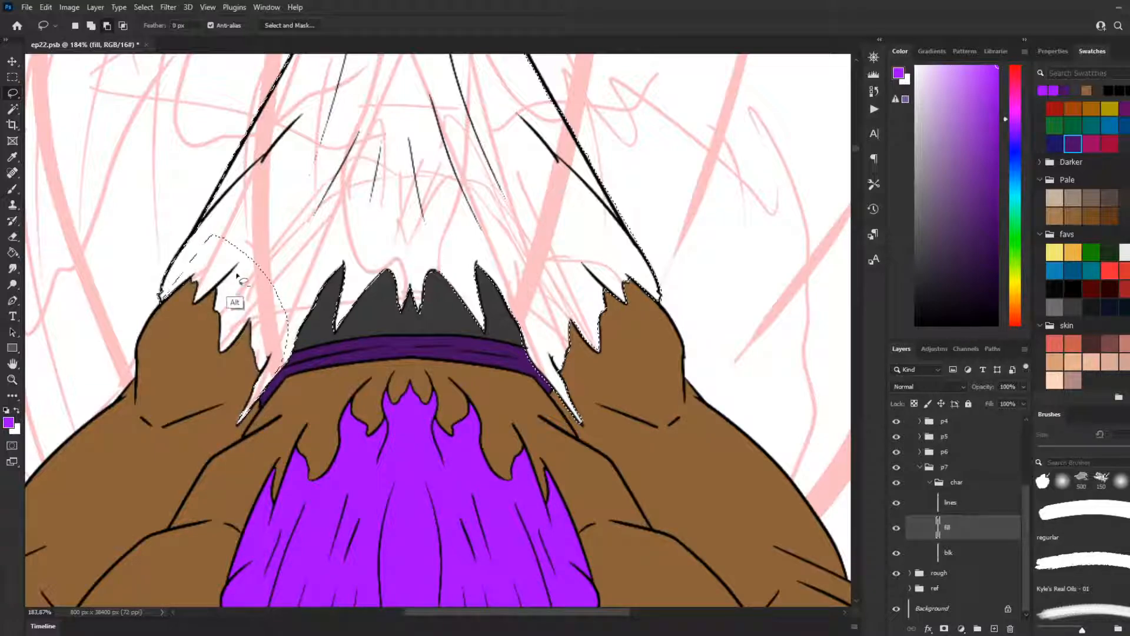
pyautogui.hotkey('ctrl', 'z')
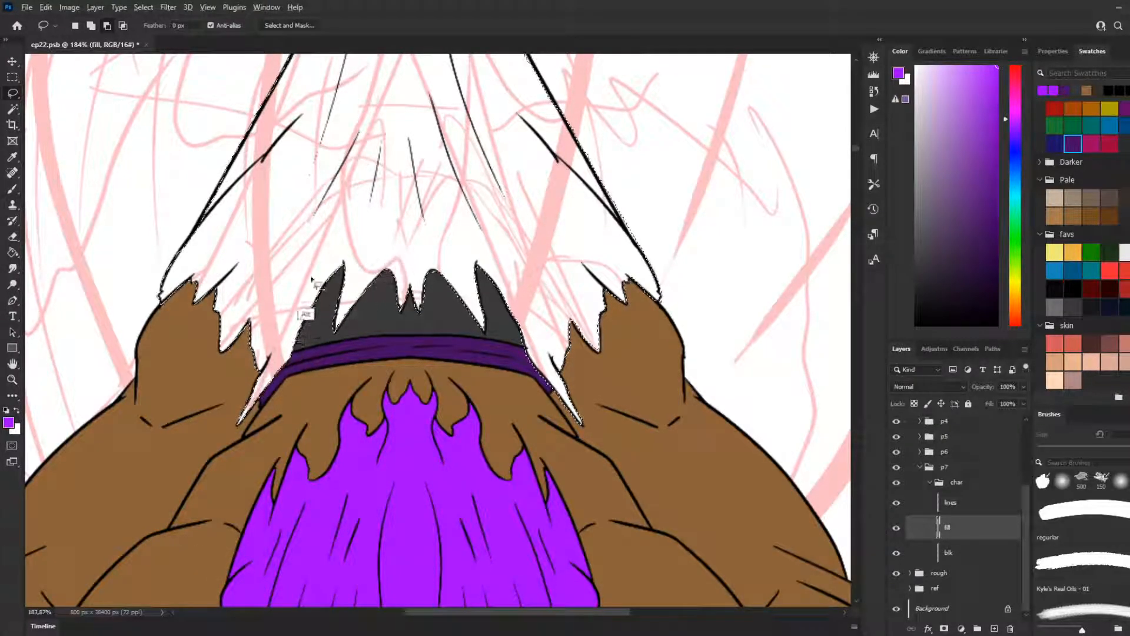
# Step: Try to fill the selected cloth with purple using the Paint Bucket, then undo the fill
pyautogui.scroll(-5, 415, 356)
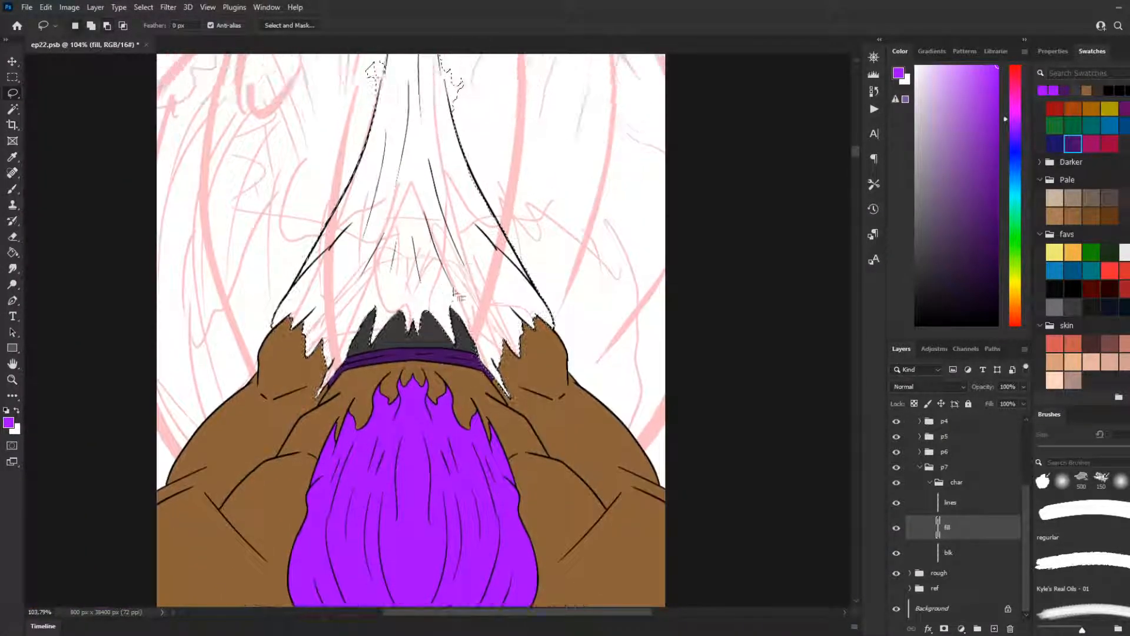
pyautogui.scroll(4, 455, 293)
pyautogui.moveTo(985, 96); pyautogui.dragTo(1013, 62)
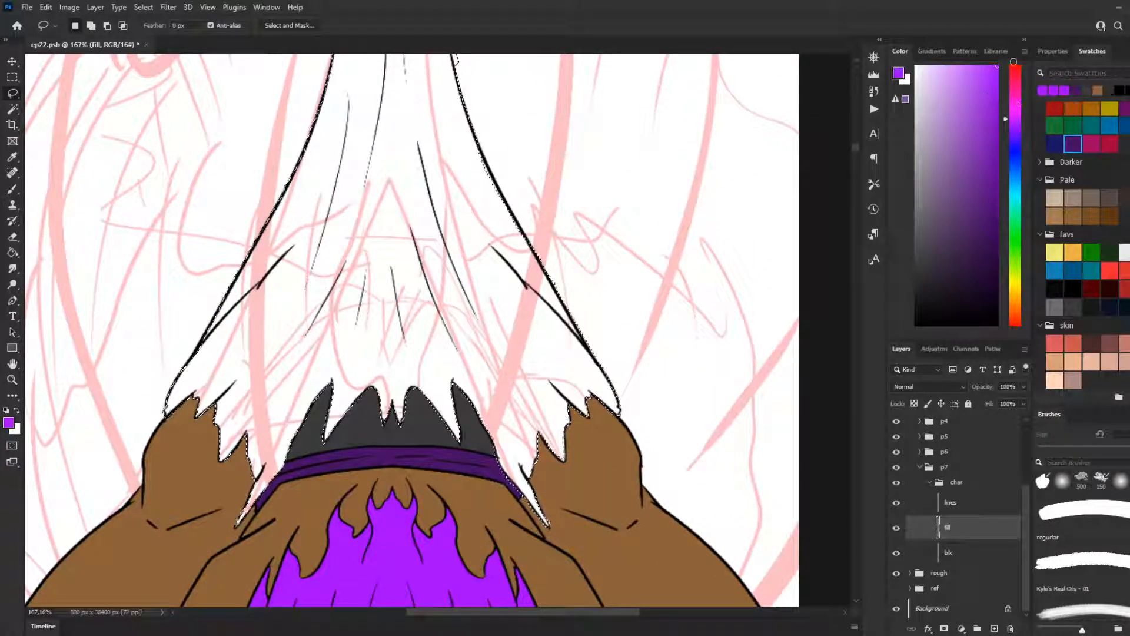
pyautogui.press('g')
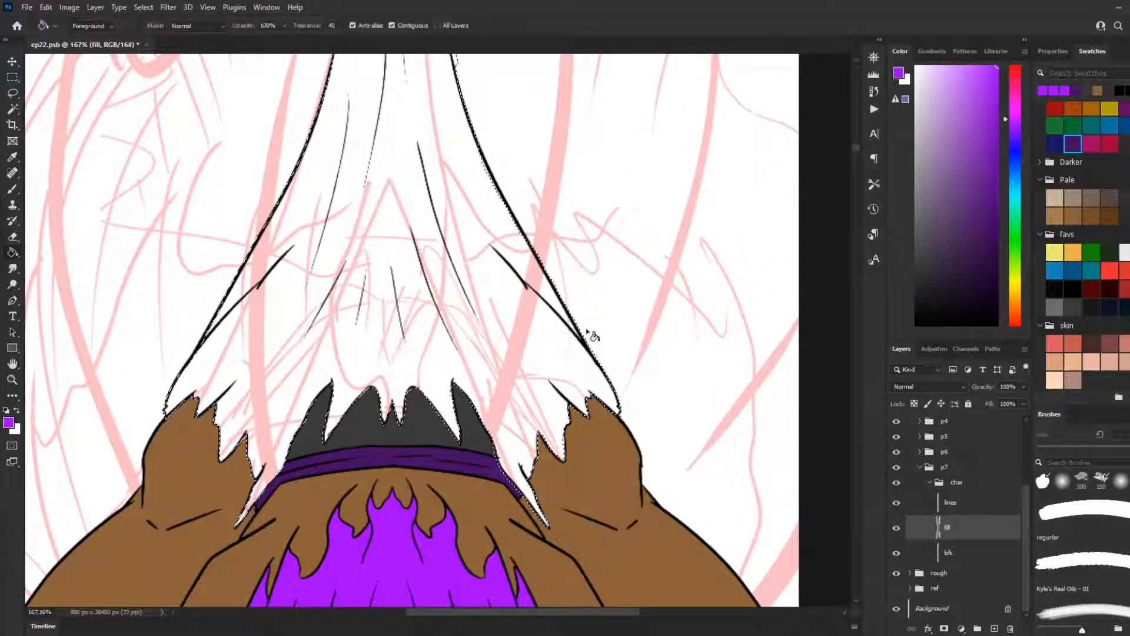
pyautogui.scroll(-1, 524, 339)
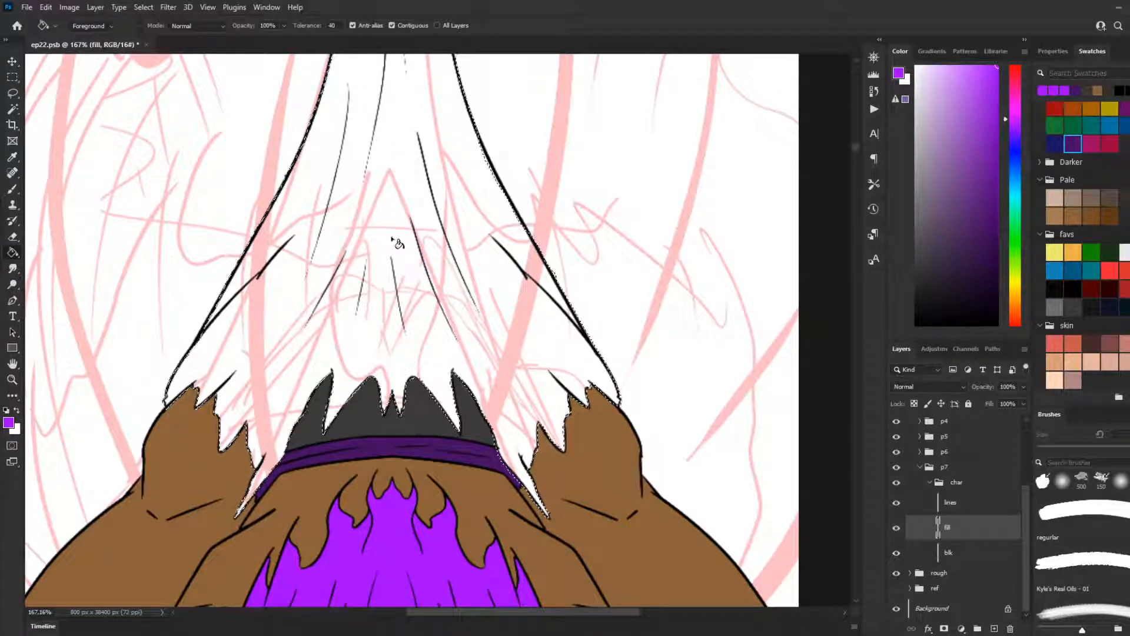
pyautogui.scroll(-2, 424, 147)
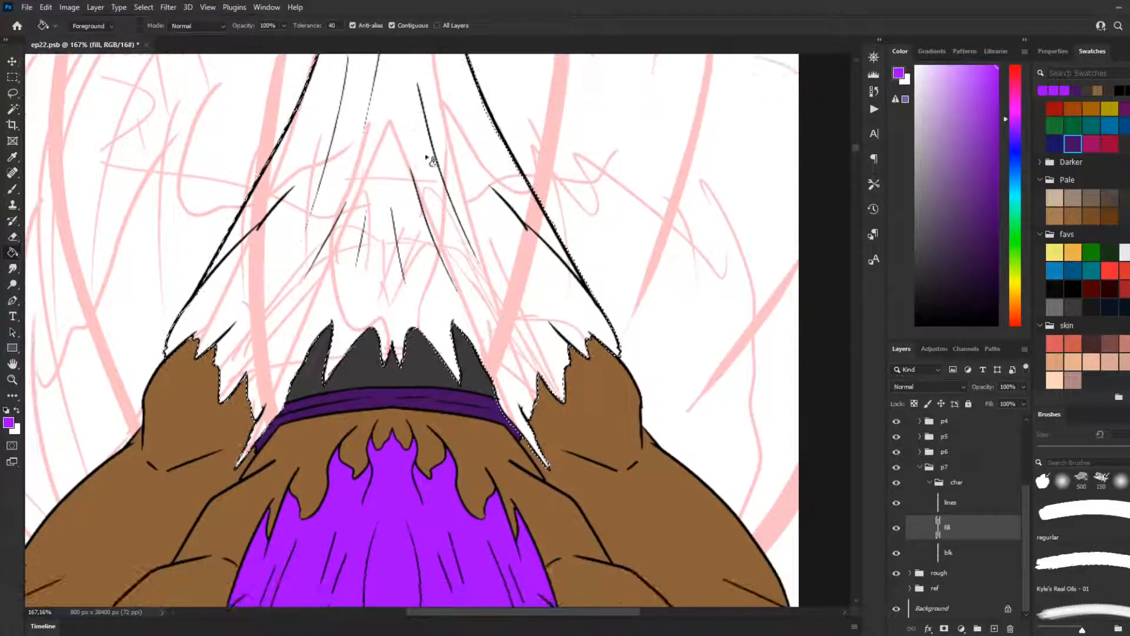
pyautogui.scroll(-3, 439, 171)
pyautogui.scroll(3, 477, 246)
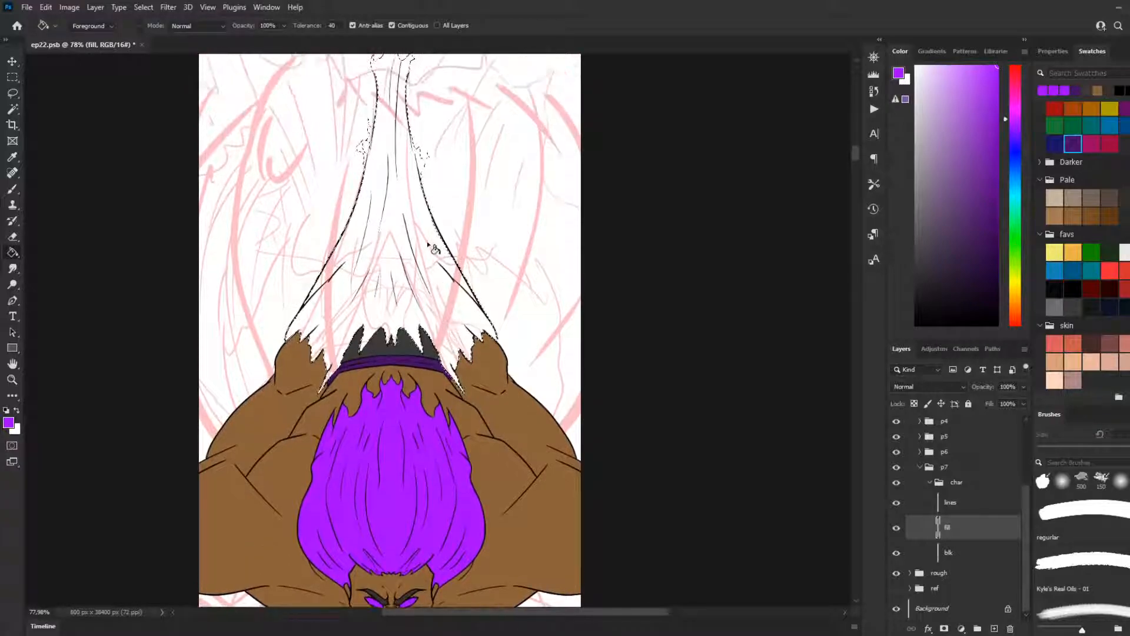
pyautogui.click(429, 243)
pyautogui.hotkey('ctrl', 'z')
pyautogui.scroll(1, 443, 278)
pyautogui.scroll(3, 433, 299)
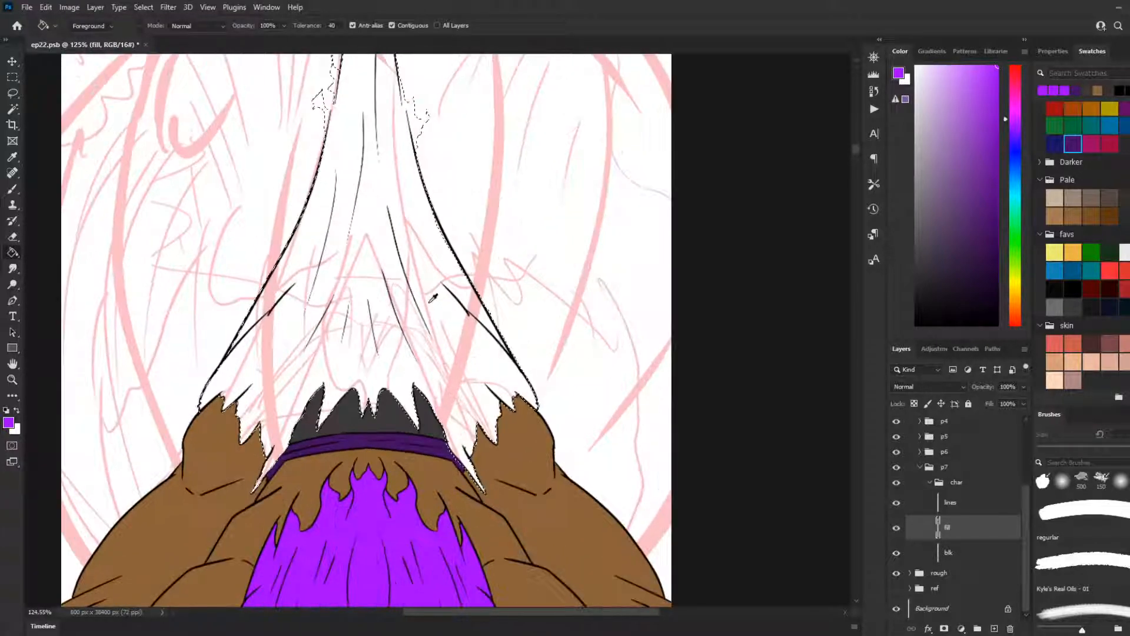
# Step: Trim the lasso selection along the stretched cloth's long right outer edge to match the line art
pyautogui.press('l')
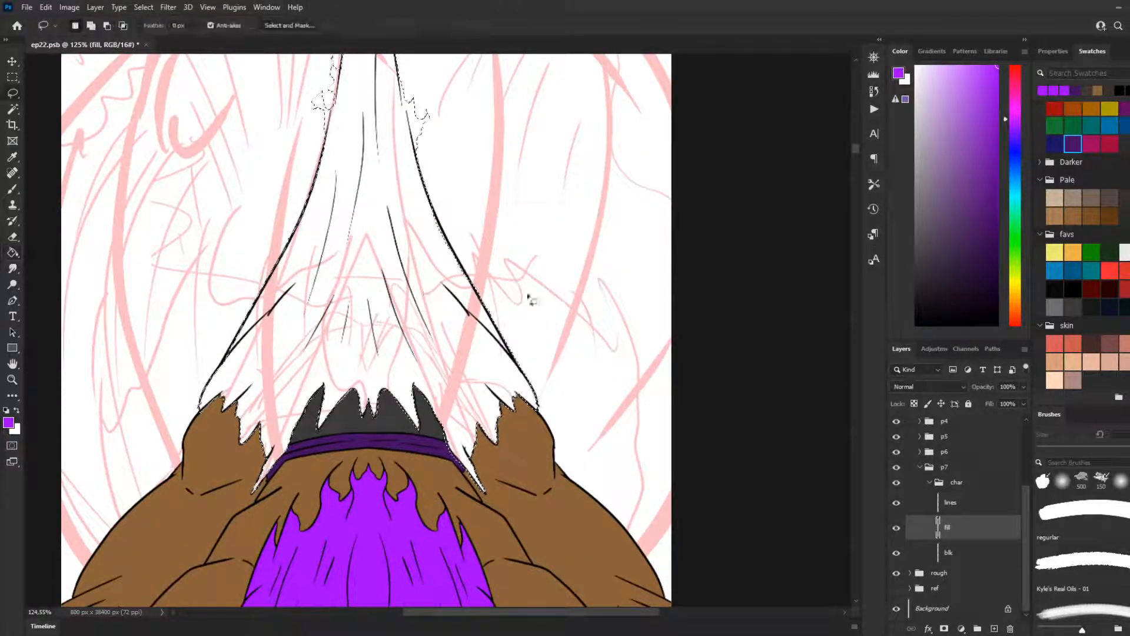
pyautogui.moveTo(429, 189)
pyautogui.mouseDown()
pyautogui.moveTo(481, 302)
pyautogui.moveTo(480, 291)
pyautogui.mouseUp()
pyautogui.moveTo(426, 187); pyautogui.dragTo(473, 284)
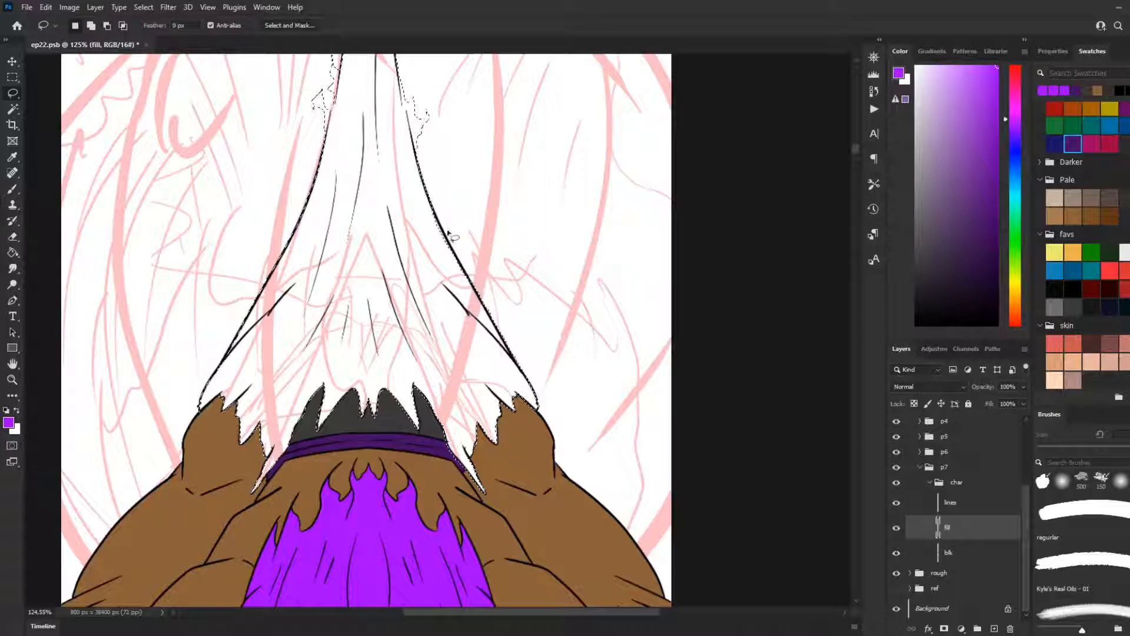
pyautogui.moveTo(416, 159)
pyautogui.mouseDown()
pyautogui.moveTo(426, 204)
pyautogui.moveTo(441, 214)
pyautogui.moveTo(422, 176)
pyautogui.moveTo(464, 262)
pyautogui.mouseUp()
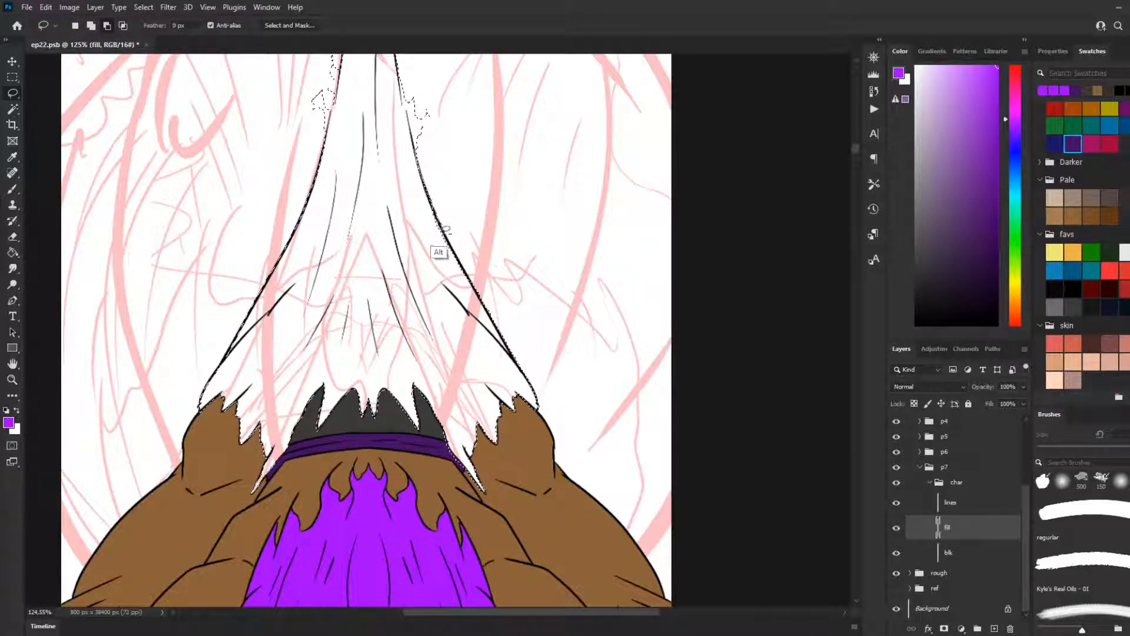
pyautogui.moveTo(473, 299); pyautogui.dragTo(357, 201)
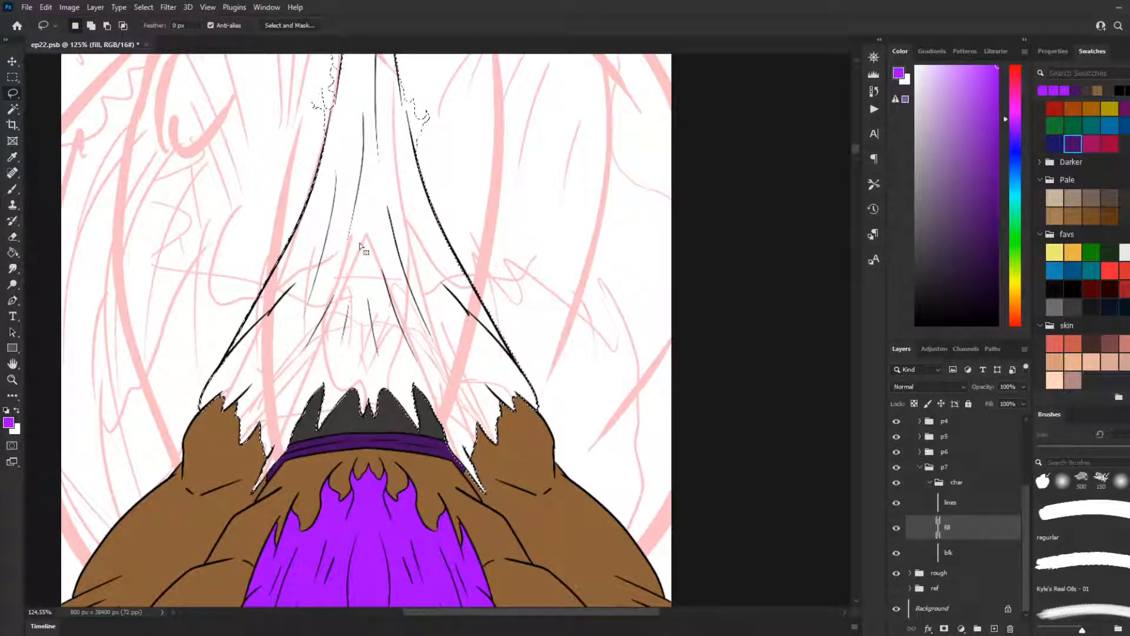
pyautogui.scroll(-3, 413, 245)
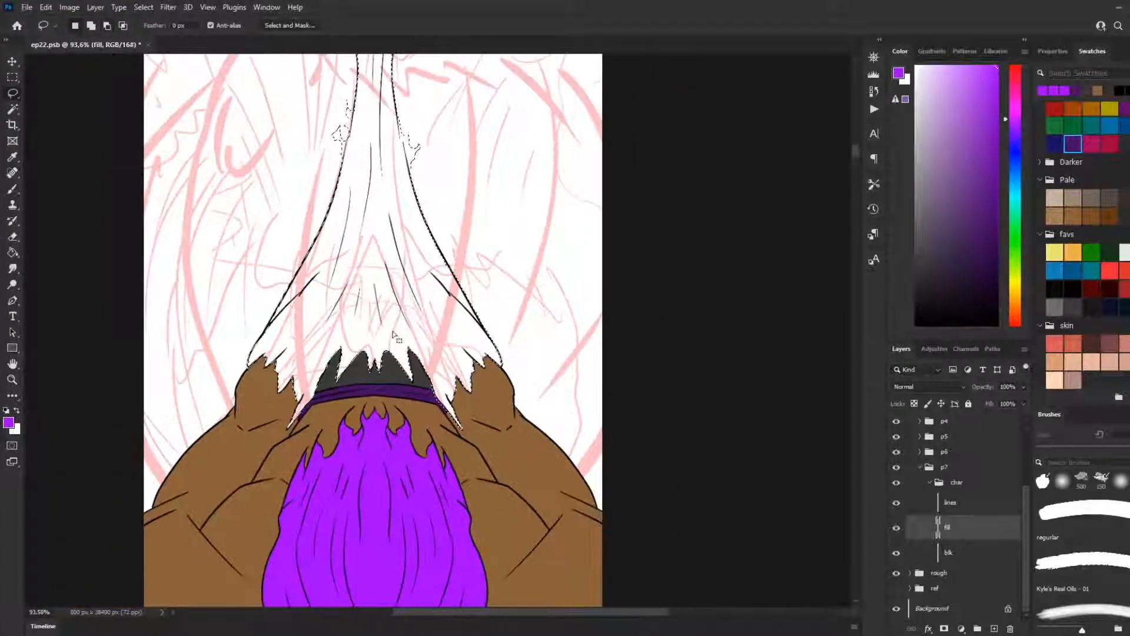
# Step: Try a purple Paint Bucket fill on the selected stretched cloth, then undo it and return to the lasso selection
pyautogui.press('g')
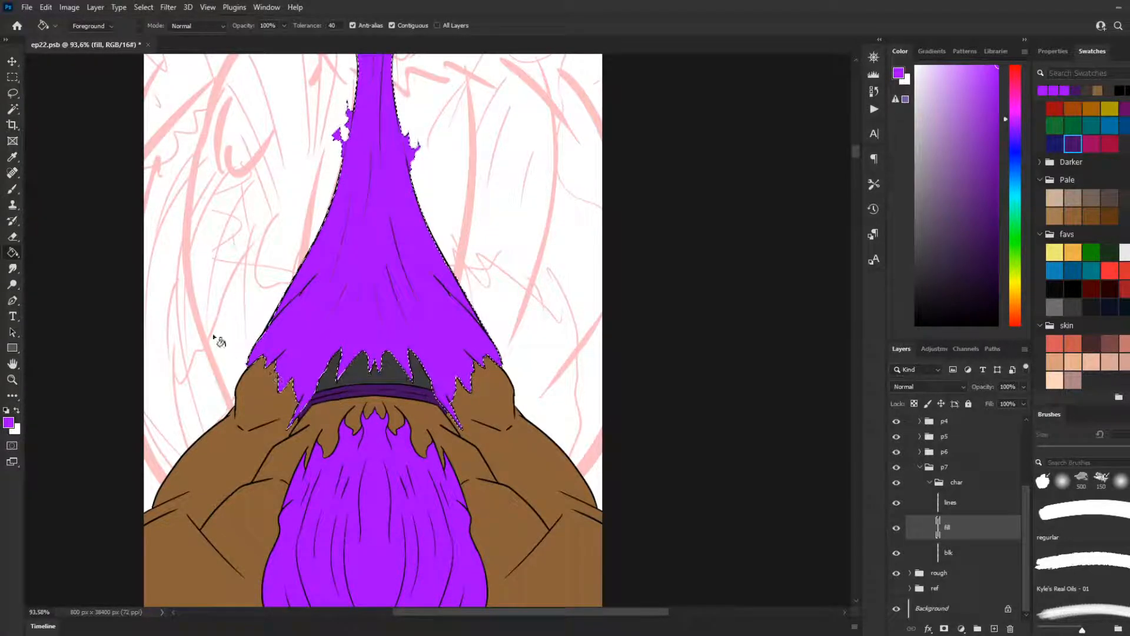
pyautogui.click(12, 77)
pyautogui.click(433, 203)
pyautogui.scroll(-6, 257, 365)
pyautogui.scroll(6, 275, 390)
pyautogui.hotkey('ctrl', 'shift', 'd')
pyautogui.press('Delete')
pyautogui.press('l')
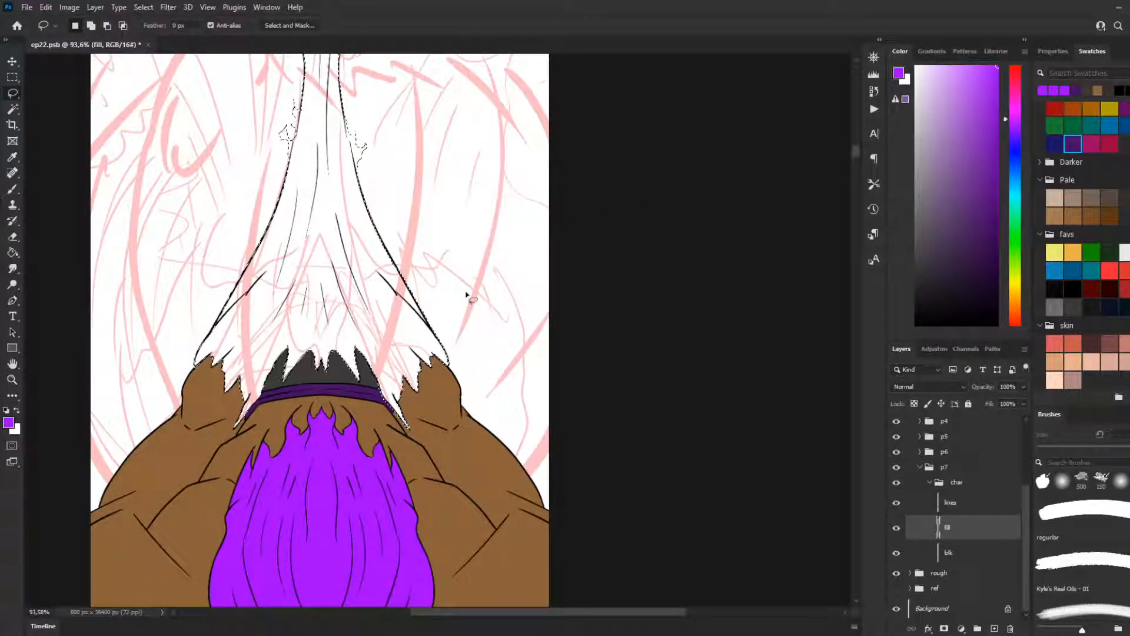
# Step: Try replacing the lower cloth selection with a loose lasso loop around the hem and shoulders, fill it purple, then undo the fill
pyautogui.moveTo(465, 305)
pyautogui.keyDown('alt'); pyautogui.mouseDown()
pyautogui.moveTo(218, 463)
pyautogui.moveTo(513, 340)
pyautogui.mouseUp(); pyautogui.keyUp('alt')
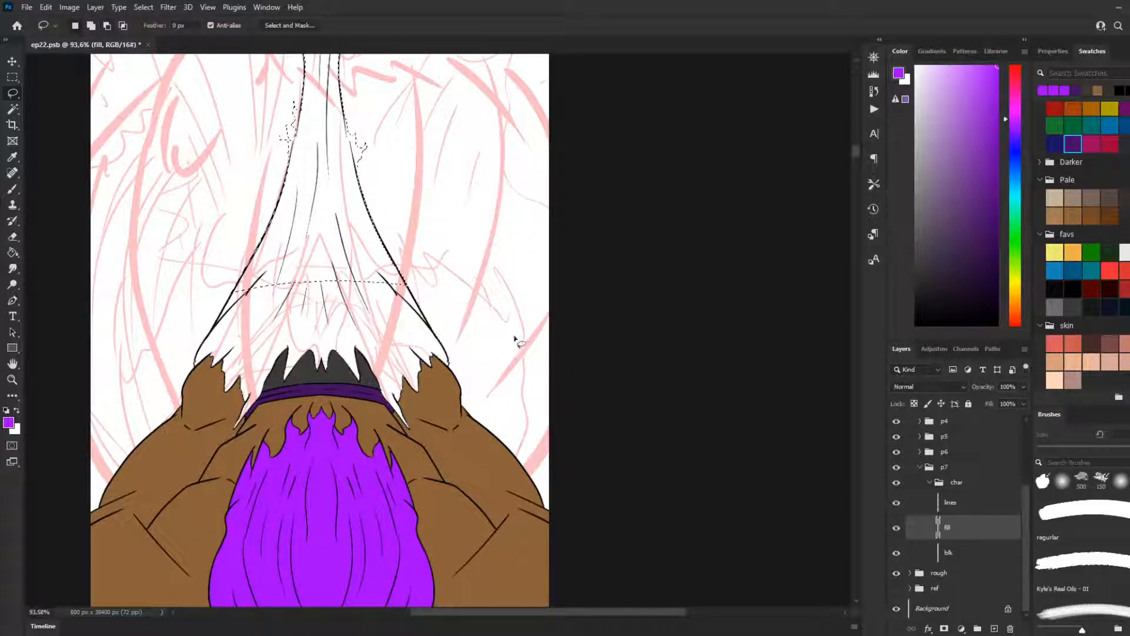
pyautogui.moveTo(471, 283)
pyautogui.keyDown('shift'); pyautogui.mouseDown()
pyautogui.moveTo(213, 472)
pyautogui.moveTo(558, 387)
pyautogui.mouseUp(); pyautogui.keyUp('shift')
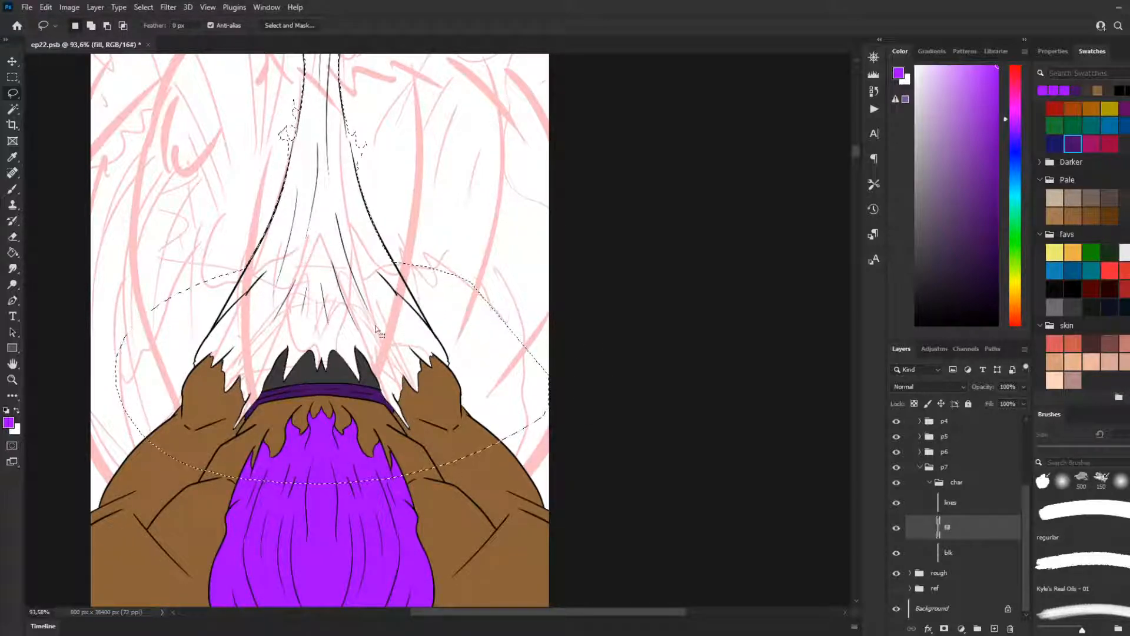
pyautogui.press('g')
pyautogui.click(393, 340)
pyautogui.hotkey('ctrl', 'z')
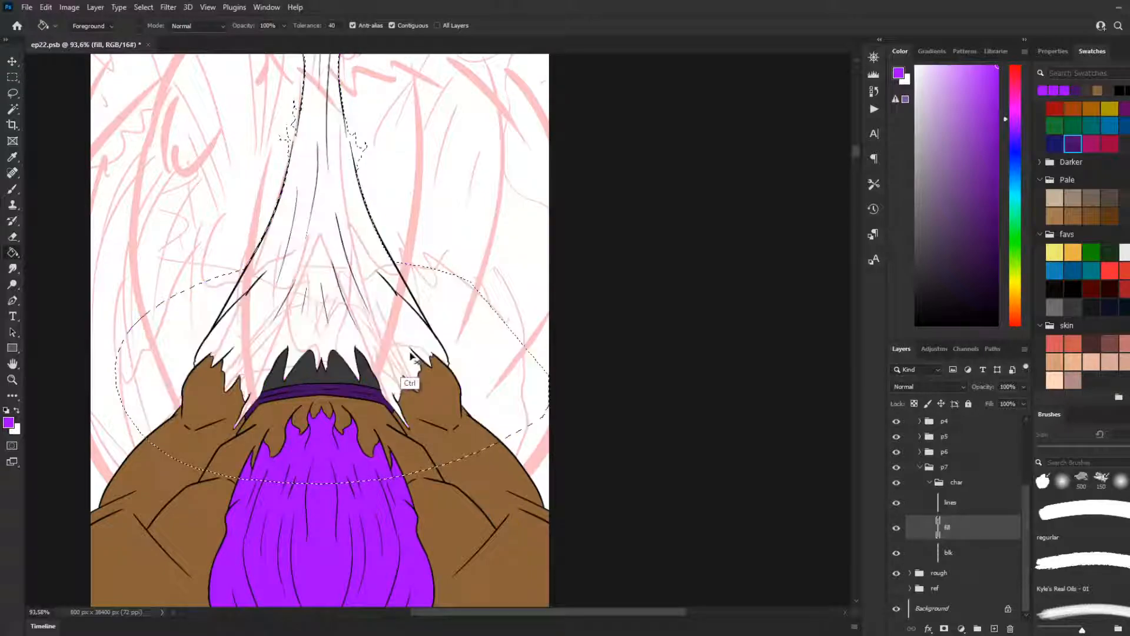
pyautogui.click(413, 351)
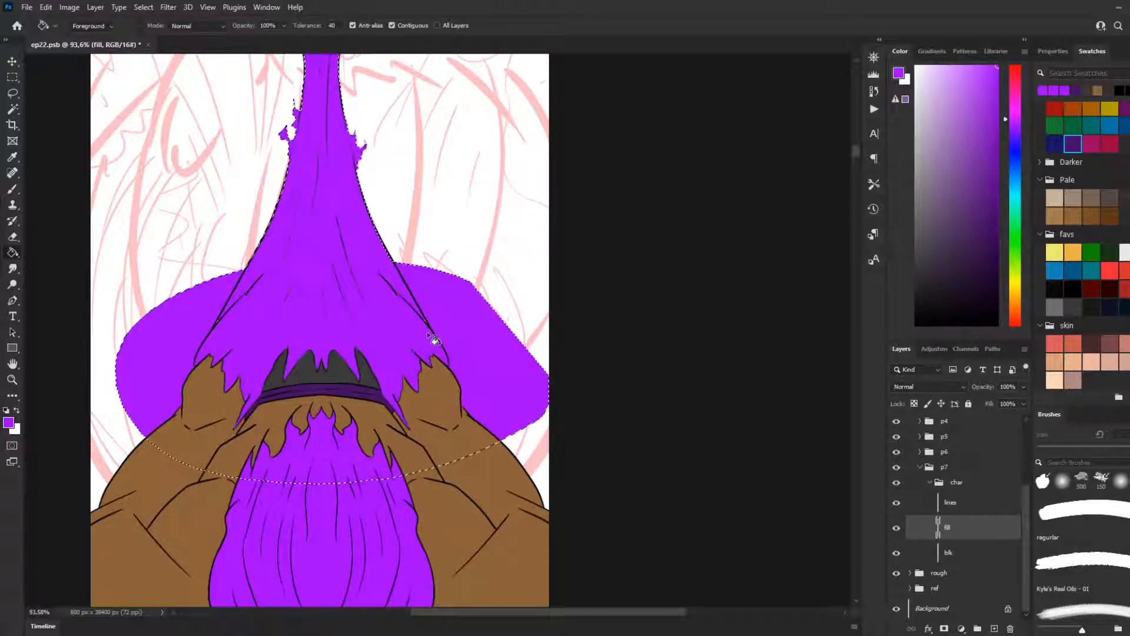
pyautogui.scroll(2, 376, 359)
pyautogui.hscroll(-1, 335, 380)
pyautogui.hotkey('ctrl', 'z')
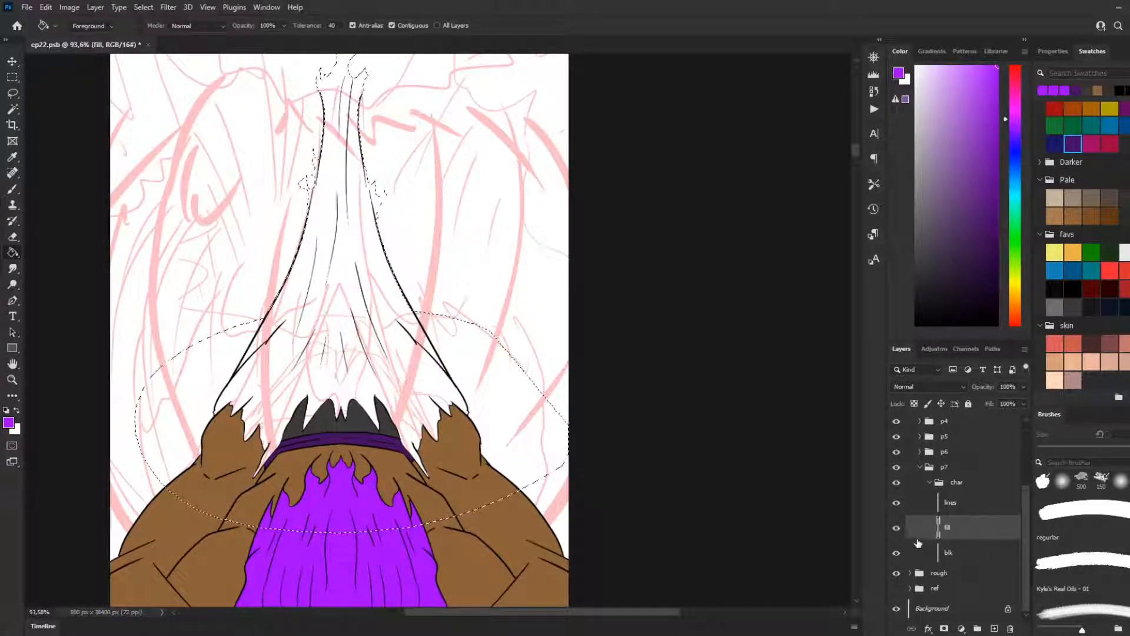
# Step: Toggle the fill layer's visibility, retry the purple fill inside the loose loop, then undo back to the traced cloth selection
pyautogui.click(896, 528)
pyautogui.click(896, 527)
pyautogui.click(897, 528)
pyautogui.click(898, 528)
pyautogui.click(447, 405)
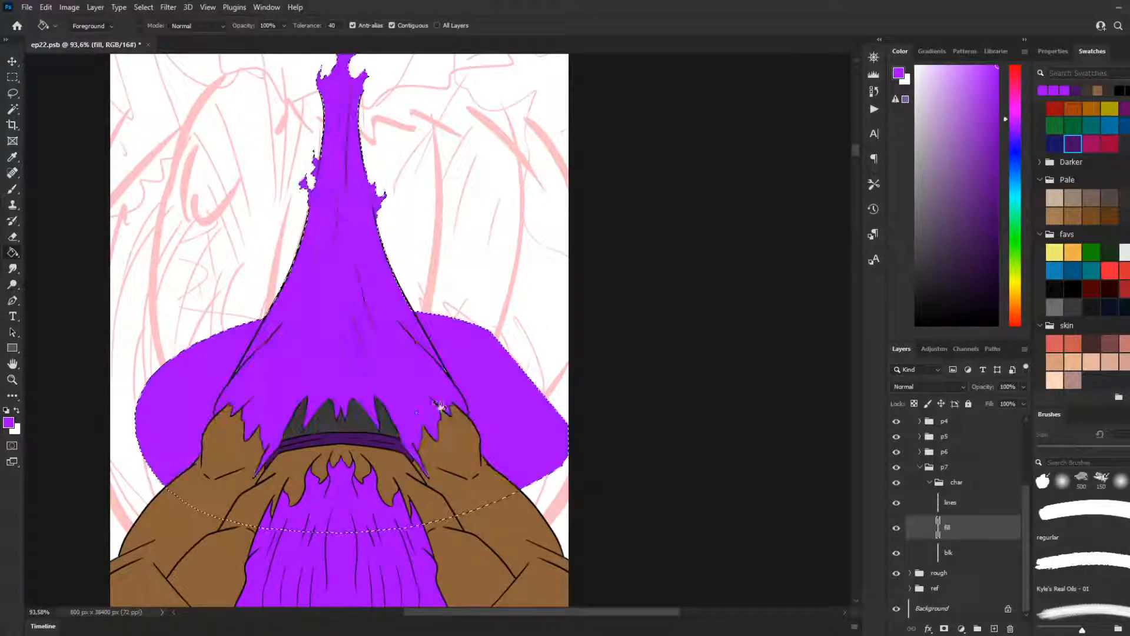
pyautogui.scroll(2, 388, 417)
pyautogui.scroll(7, 368, 422)
pyautogui.hotkey('ctrl', 'z')
pyautogui.hotkey('ctrl', 'z')
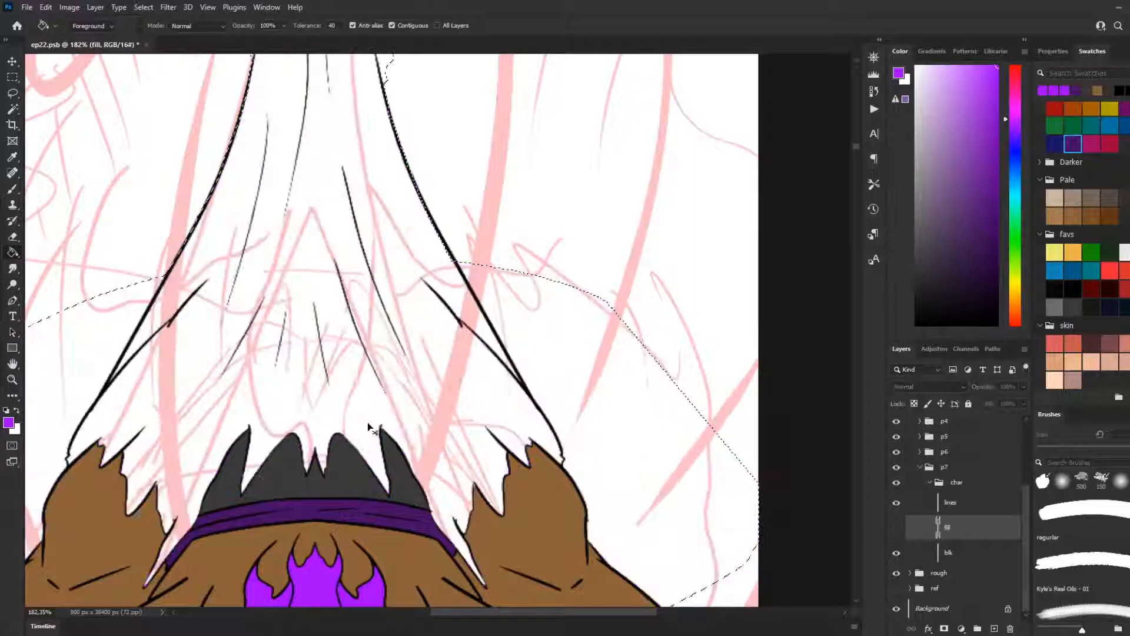
pyautogui.hotkey('ctrl', 'z')
pyautogui.hotkey('ctrl', 'z')
pyautogui.hotkey('ctrl', 'z')
pyautogui.hotkey('ctrl', 'z')
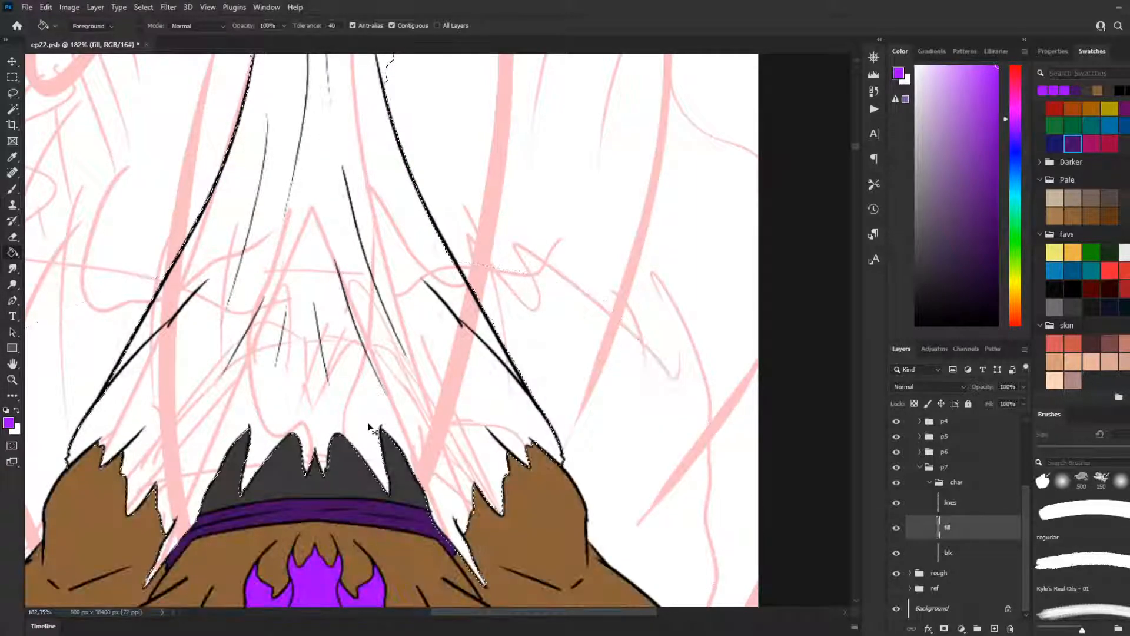
# Step: Fill the traced cloth selection with purple on the fill layer and clear the selection
pyautogui.click(416, 421)
pyautogui.scroll(-3, 417, 421)
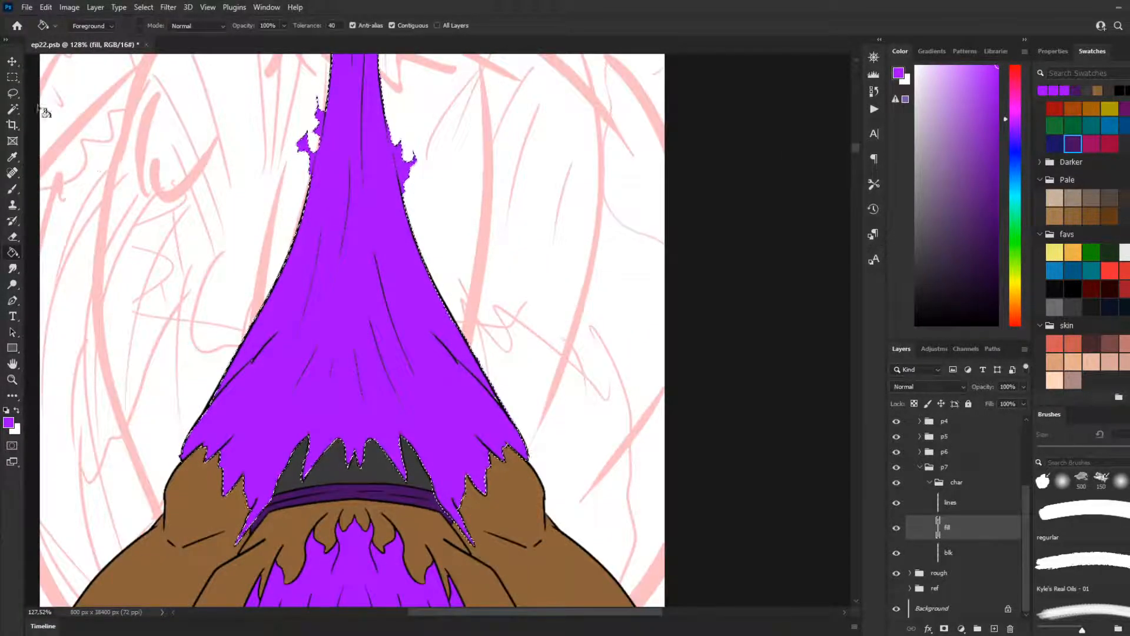
pyautogui.press('m')
pyautogui.hotkey('ctrl', 'd')
# Step: Inspect the purple cloth along its torn hem and outer edges for gaps against the line art
pyautogui.scroll(-3, 527, 347)
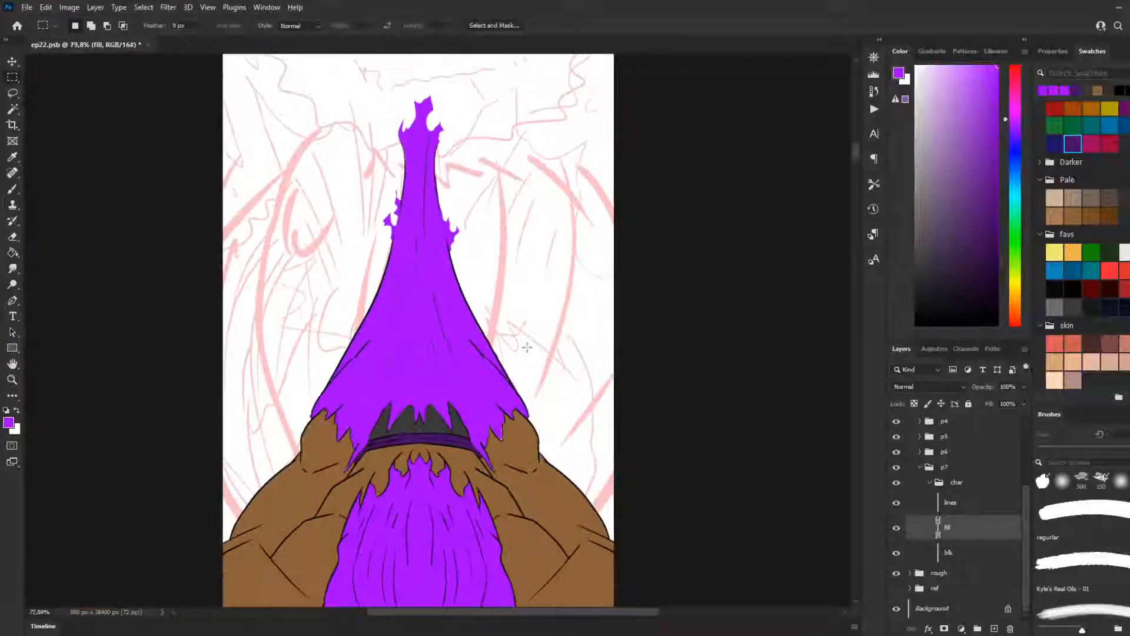
pyautogui.scroll(-4, 527, 347)
pyautogui.scroll(2, 500, 353)
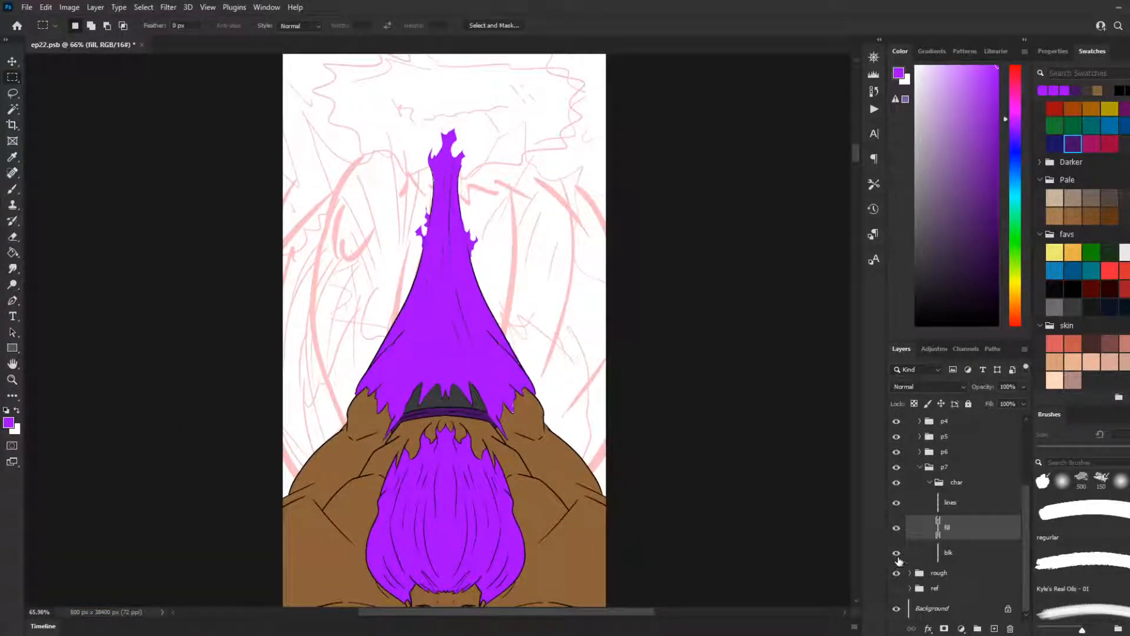
pyautogui.scroll(3, 452, 473)
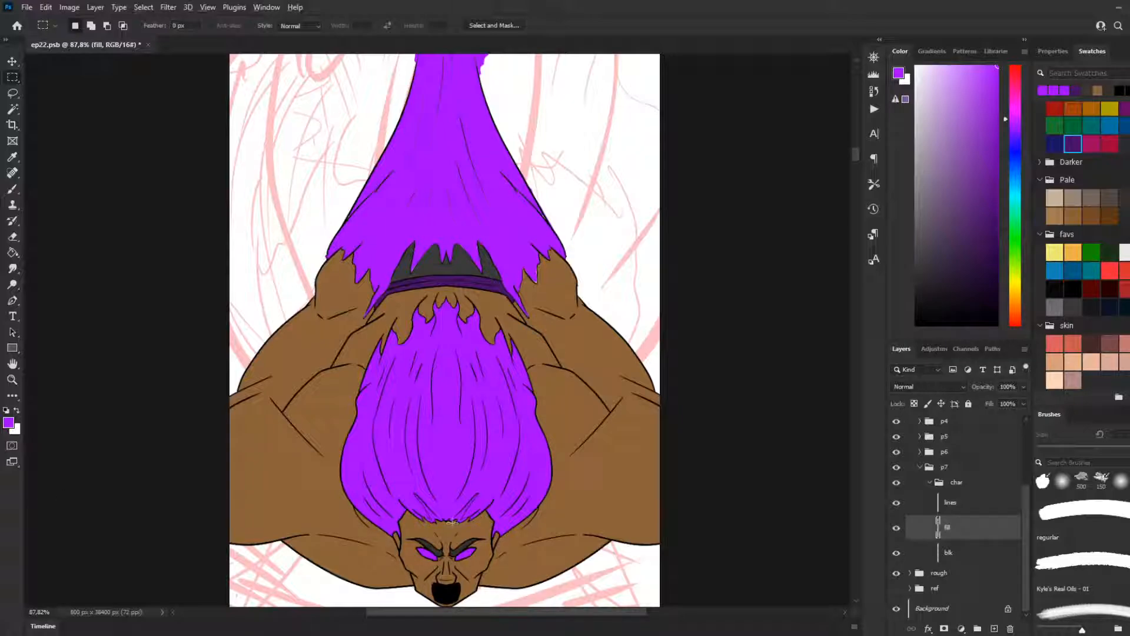
pyautogui.scroll(-5, 452, 519)
pyautogui.scroll(2, 472, 478)
pyautogui.scroll(2, 459, 496)
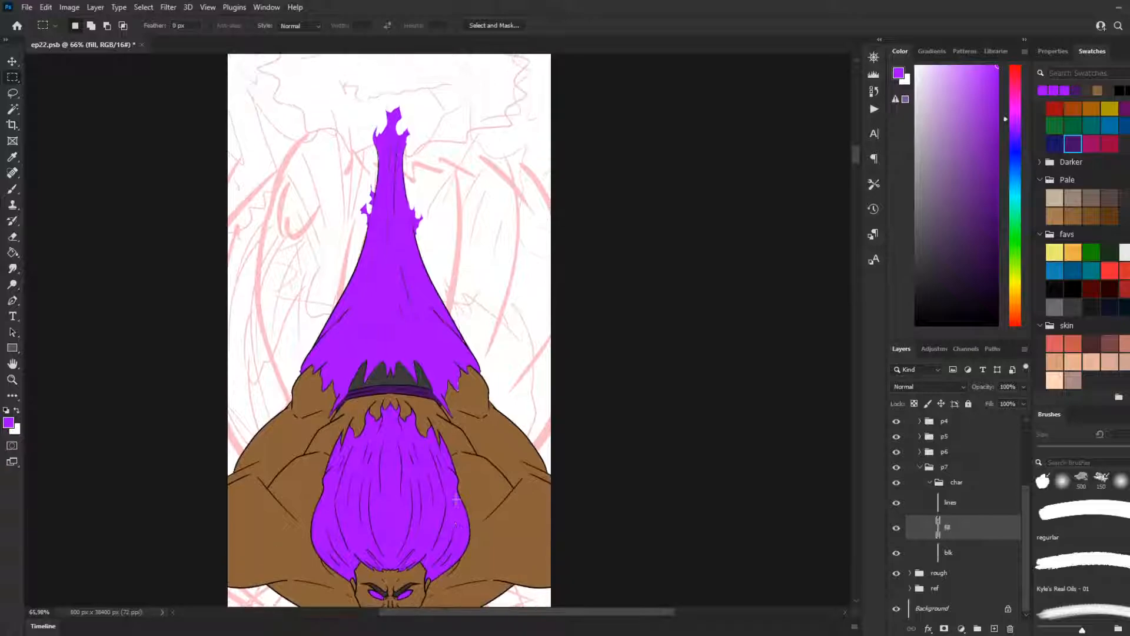
pyautogui.scroll(4, 456, 501)
pyautogui.scroll(3, 418, 468)
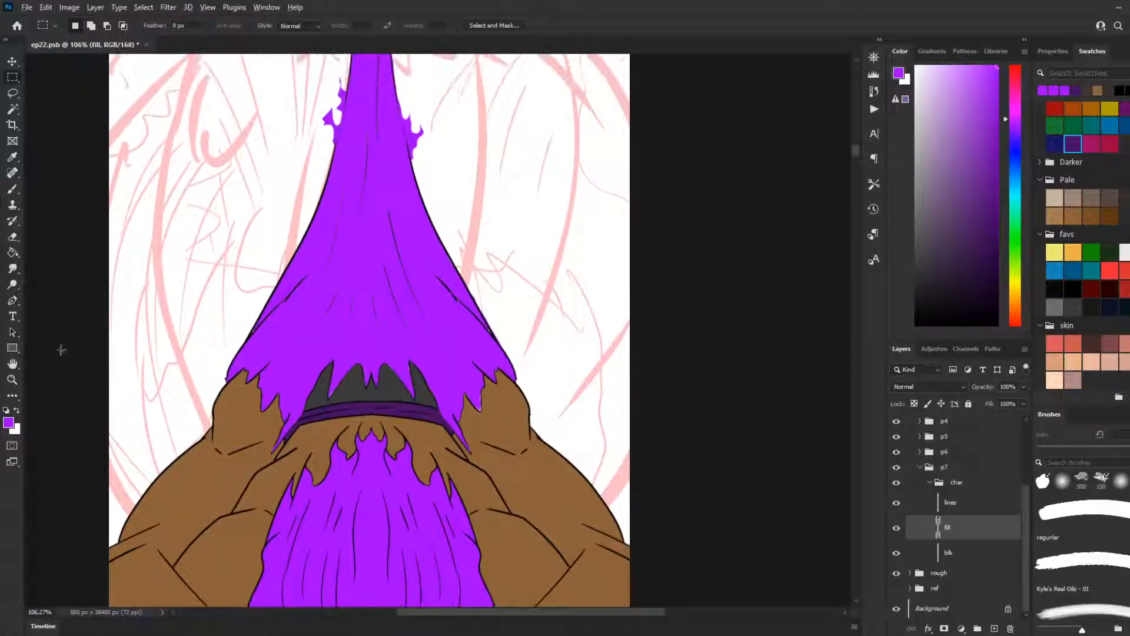
# Step: Touch up the gaps along the cloth's torn hem in purple with the Kyle's Real Oils - 01 brush at 9 px
pyautogui.click(12, 189)
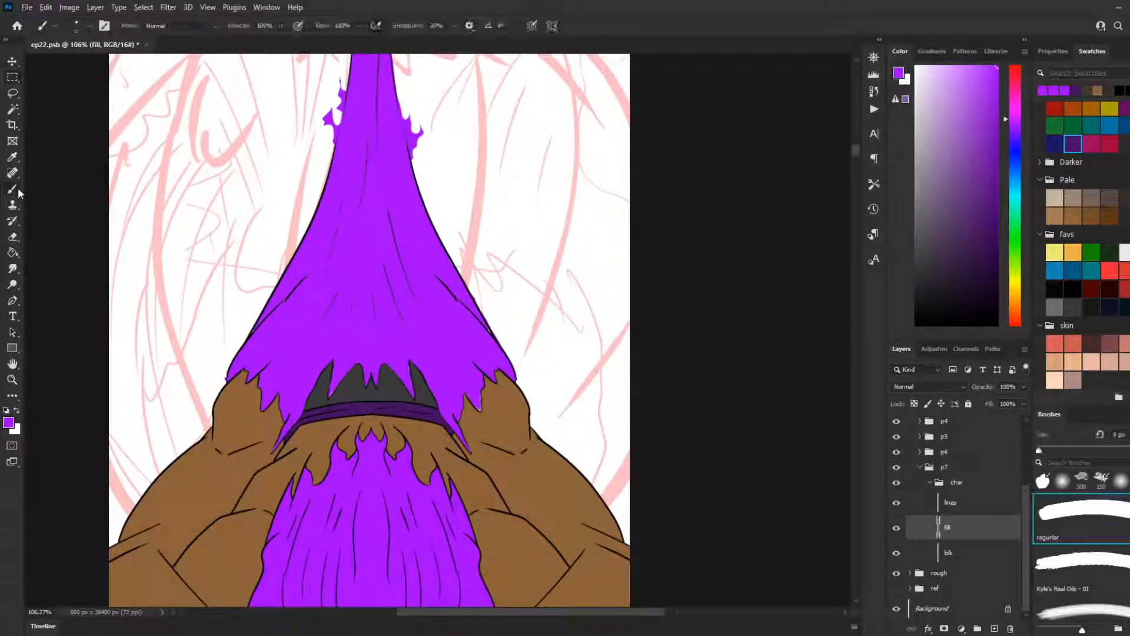
pyautogui.click(1116, 568)
pyautogui.scroll(4, 438, 400)
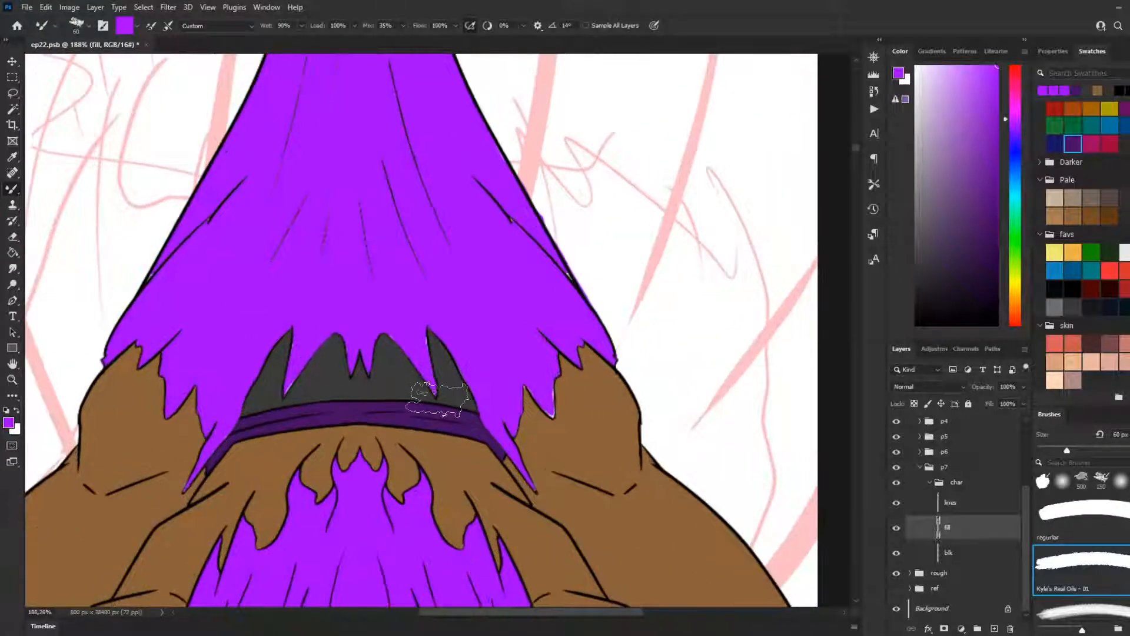
pyautogui.press('[')
pyautogui.press('[')
pyautogui.press('[')
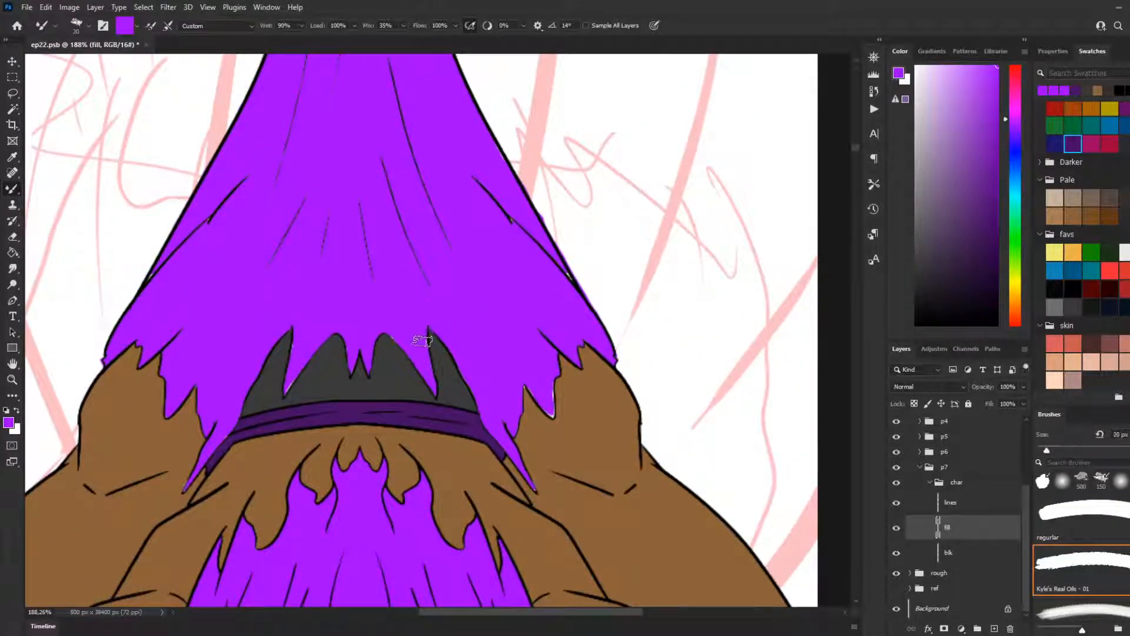
pyautogui.press('[')
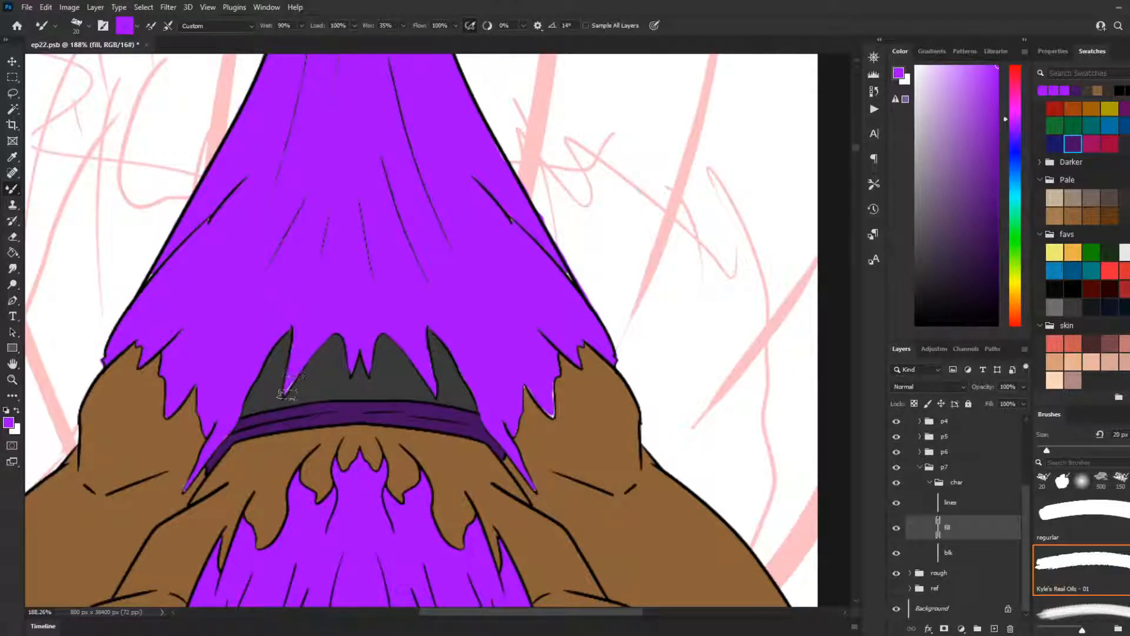
pyautogui.press('[')
pyautogui.press('[')
pyautogui.moveTo(284, 396); pyautogui.dragTo(293, 378)
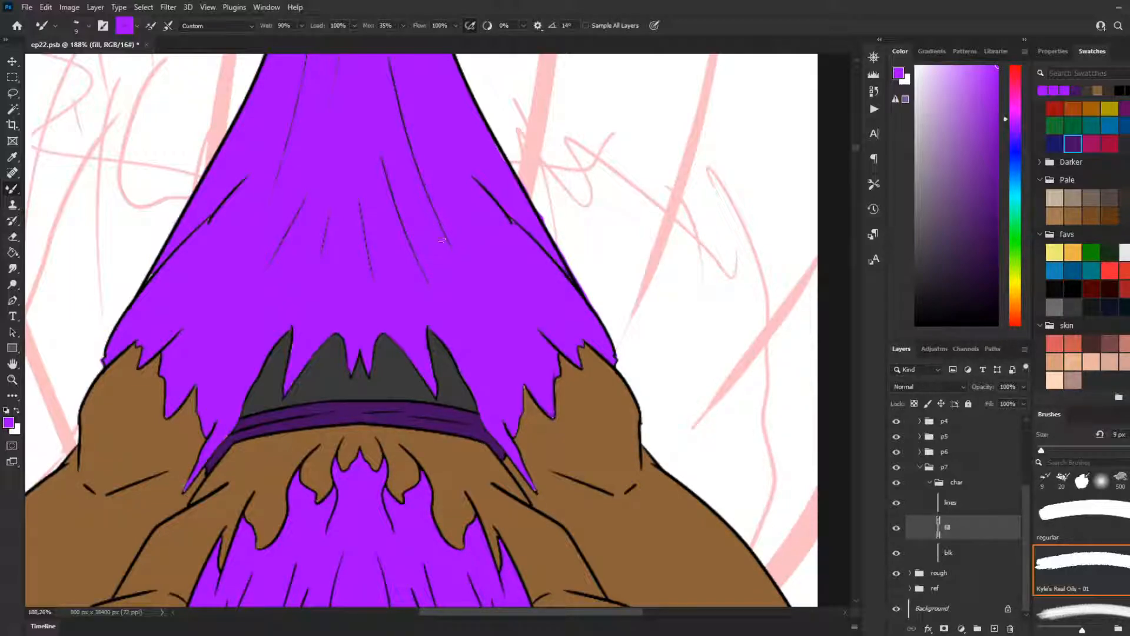
# Step: Paint purple into the gap along the left edge of the cloth's narrow upper neck, redoing the stroke until it meets the line
pyautogui.scroll(-4, 405, 310)
pyautogui.scroll(4, 354, 321)
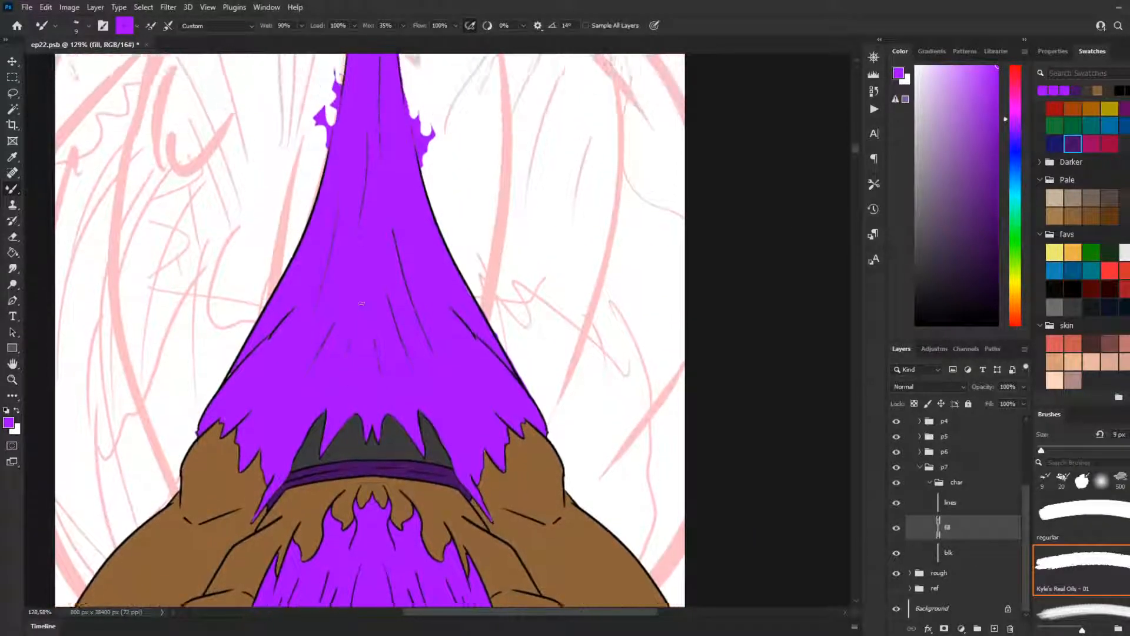
pyautogui.scroll(5, 419, 198)
pyautogui.scroll(4, 367, 166)
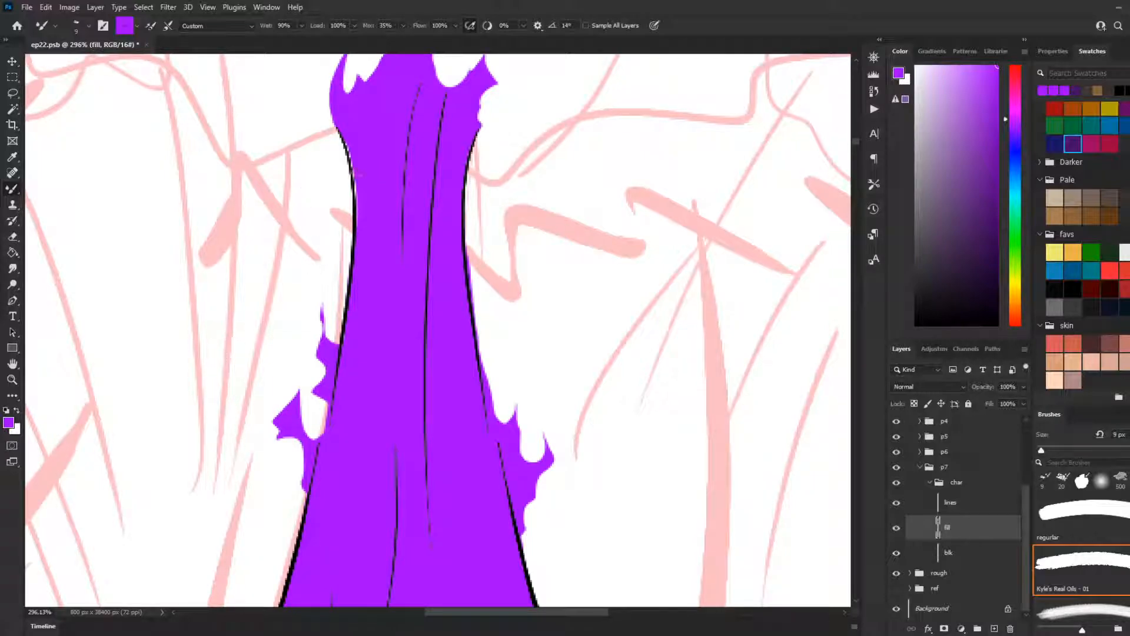
pyautogui.moveTo(343, 142); pyautogui.dragTo(355, 199)
pyautogui.moveTo(341, 139); pyautogui.dragTo(352, 185)
pyautogui.hotkey('ctrl', 'z')
pyautogui.moveTo(342, 140)
pyautogui.mouseDown()
pyautogui.moveTo(348, 217)
pyautogui.moveTo(344, 138)
pyautogui.moveTo(356, 210)
pyautogui.mouseUp()
pyautogui.hotkey('ctrl', 'z')
pyautogui.moveTo(346, 142); pyautogui.dragTo(357, 211)
pyautogui.scroll(-8, 294, 131)
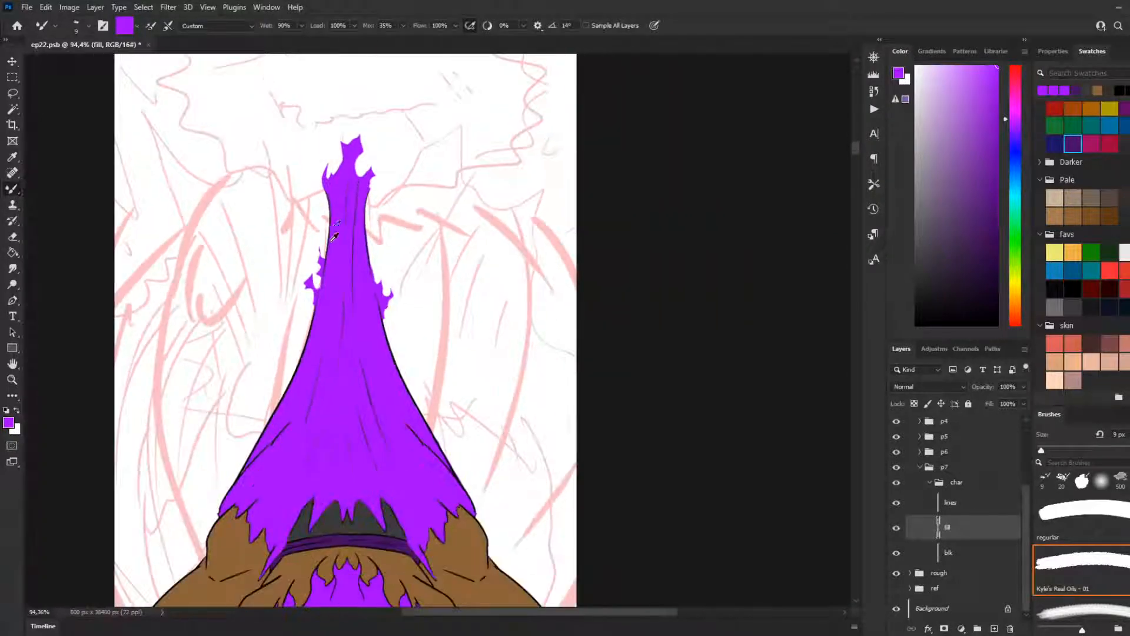
pyautogui.scroll(-2, 336, 227)
pyautogui.scroll(-1, 338, 271)
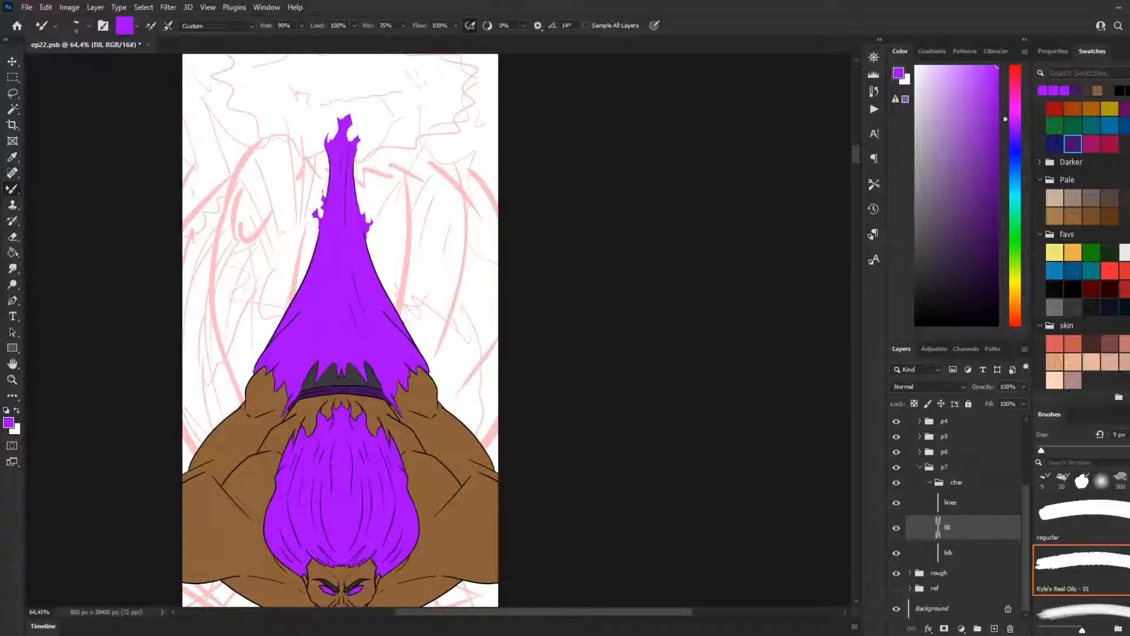
# Step: Try selecting the purple cloth and hair together with the Magic Wand, then clear the selection
pyautogui.press('w')
pyautogui.scroll(1, 404, 433)
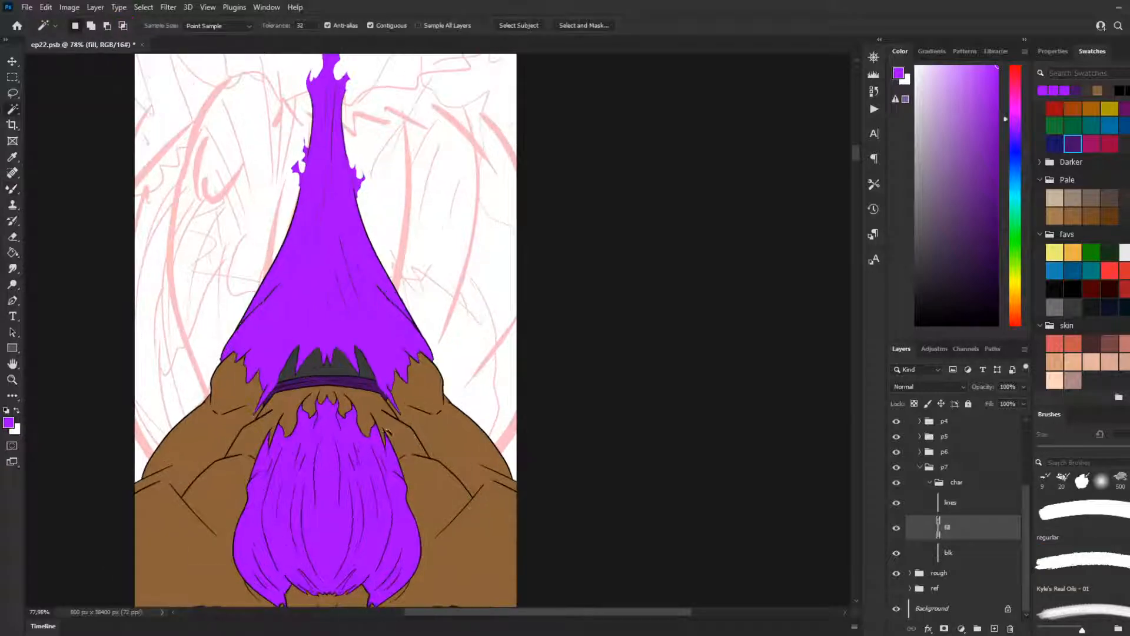
pyautogui.click(374, 323)
pyautogui.scroll(-2, 366, 462)
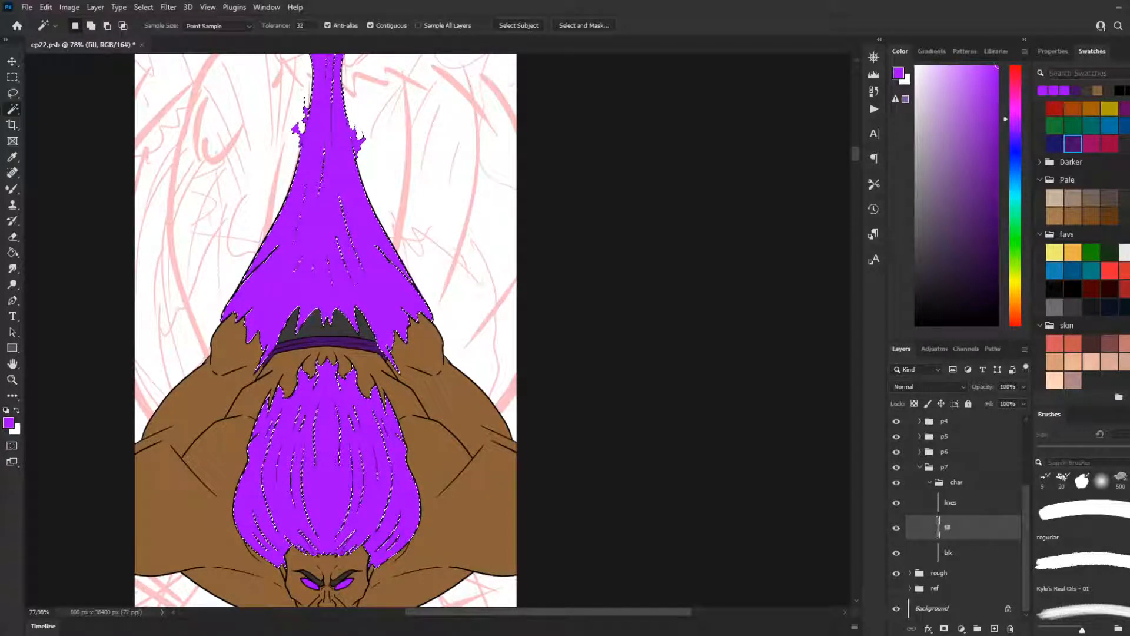
pyautogui.hotkey('ctrl', 'd')
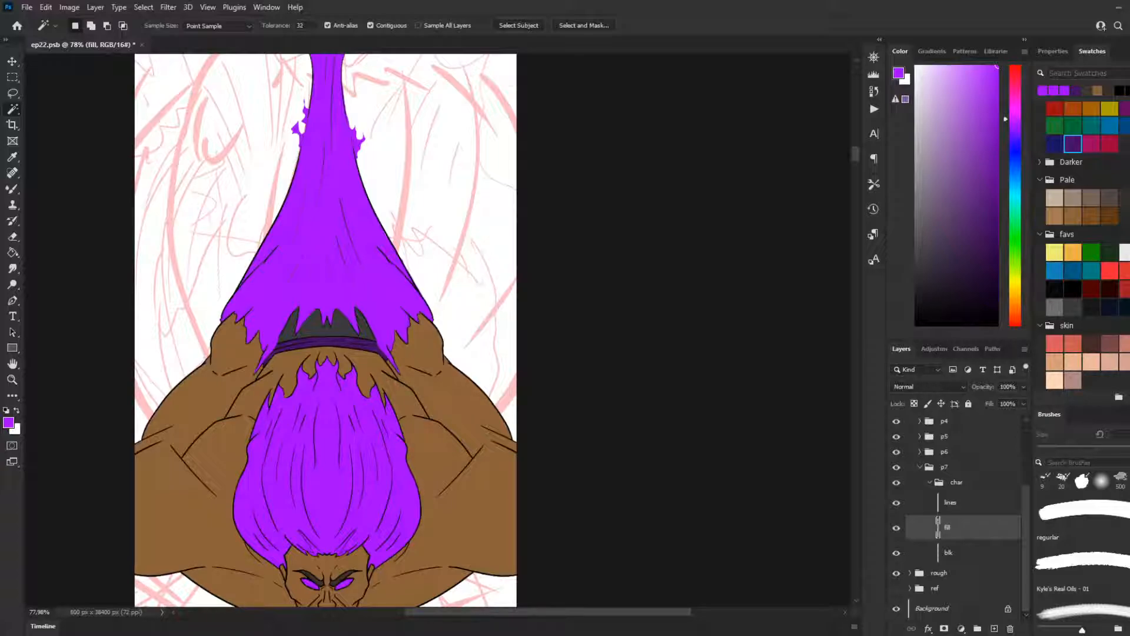
pyautogui.click(362, 404)
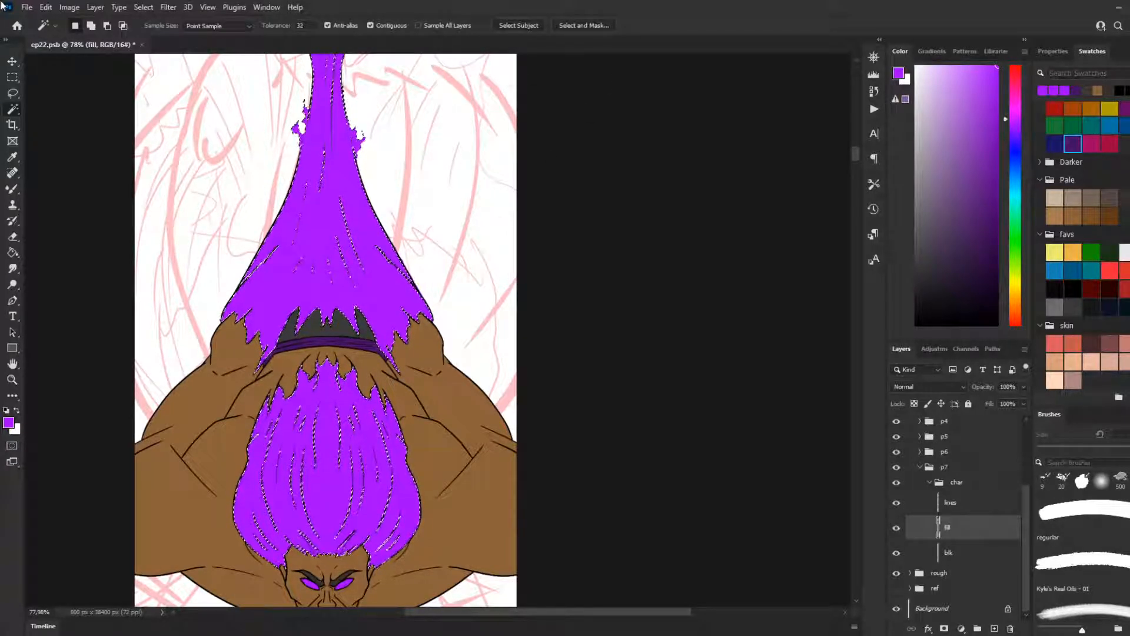
pyautogui.hotkey('ctrl', 'd')
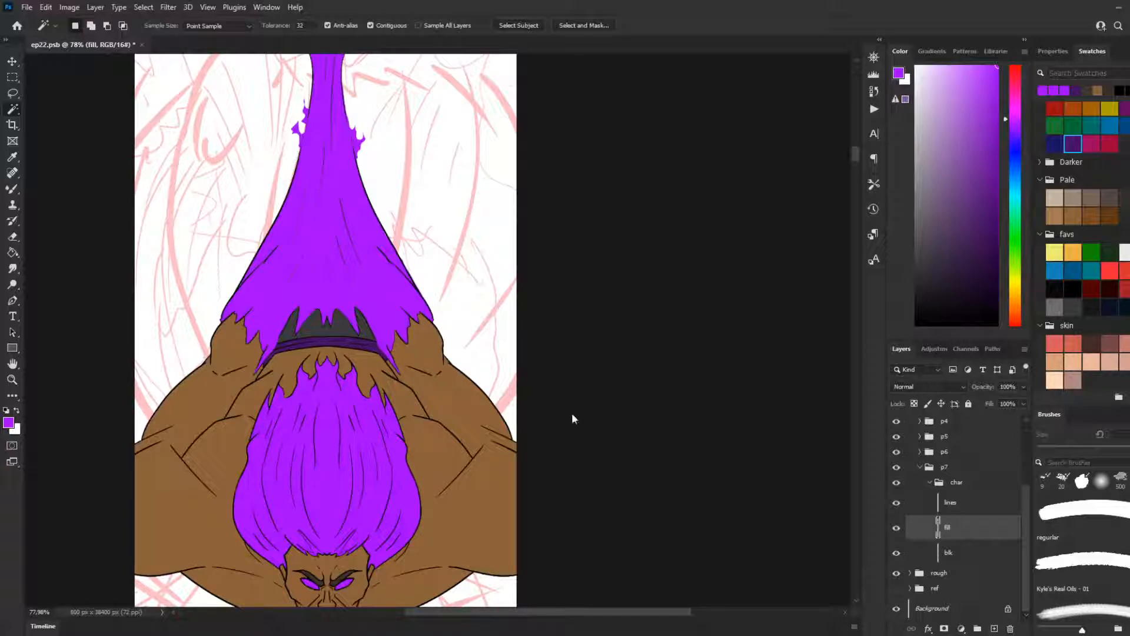
# Step: Hide the blk layer to expose the character's teeth and clear the selection around the purple hair
pyautogui.scroll(-3, 280, 341)
pyautogui.scroll(3, 300, 544)
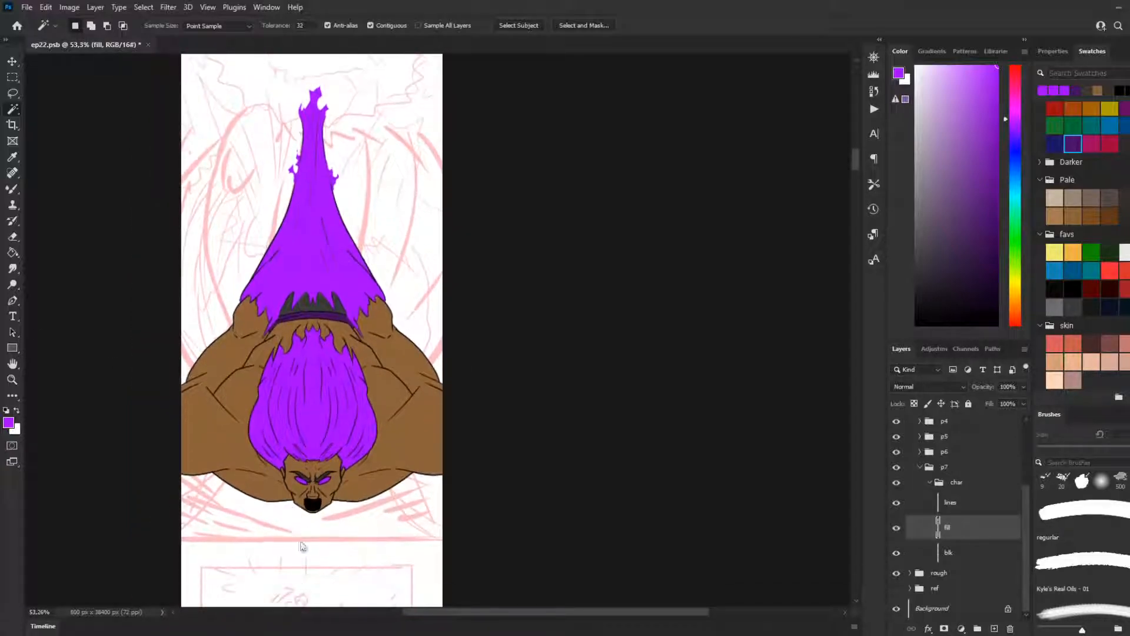
pyautogui.click(897, 553)
pyautogui.scroll(5, 89, 311)
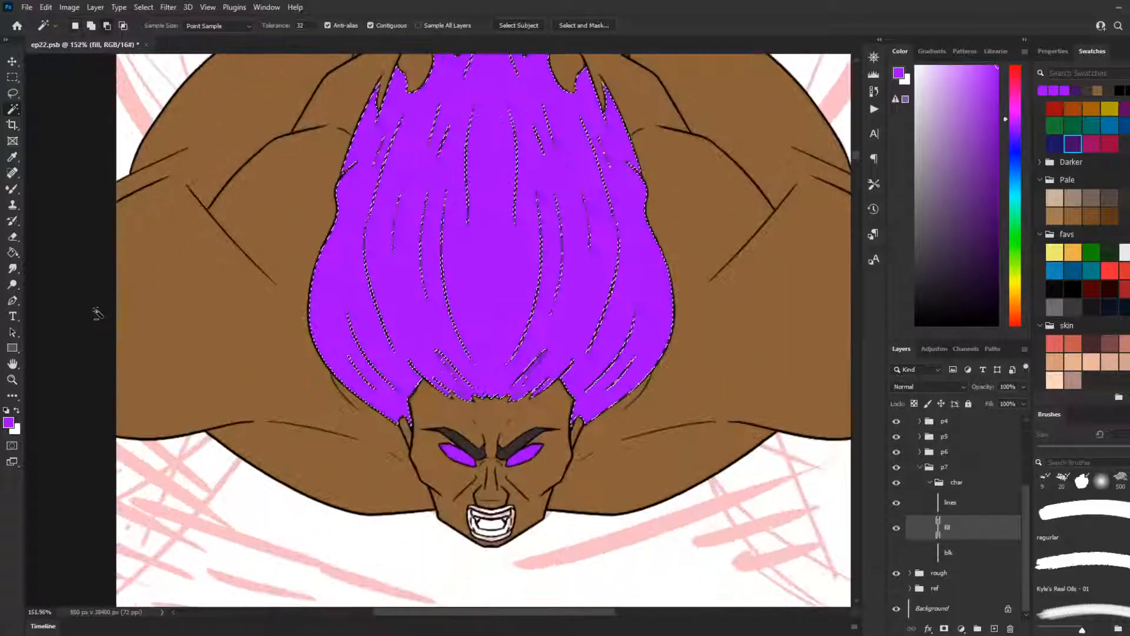
pyautogui.scroll(1, 518, 499)
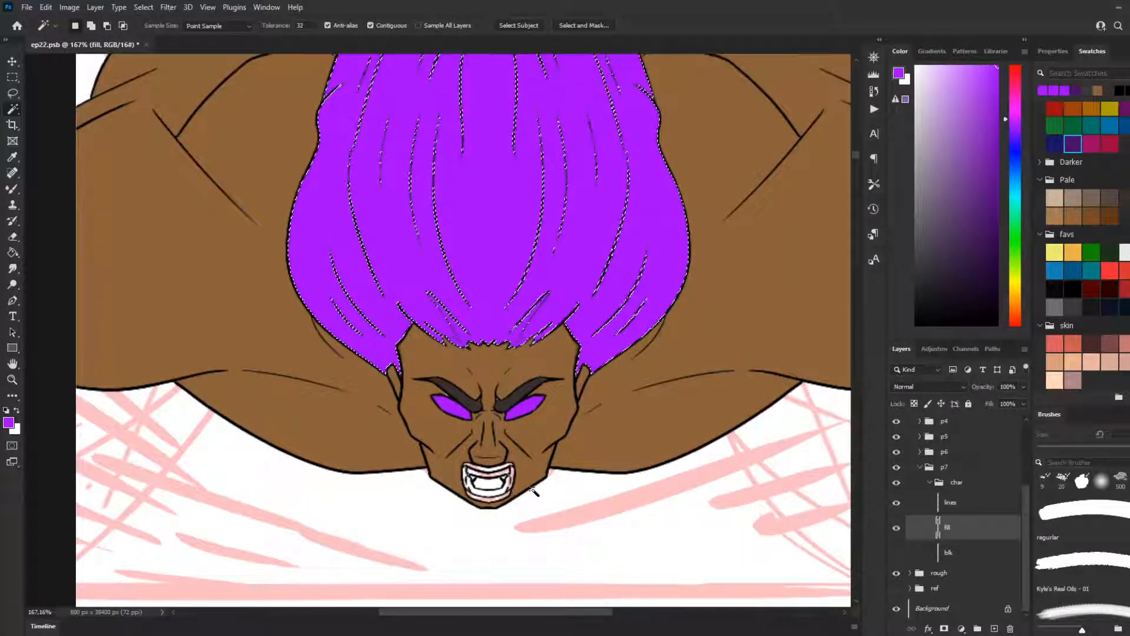
pyautogui.press('m')
pyautogui.hotkey('ctrl', 'd')
# Step: Try filling the inner mouth between the teeth with the salmon-red skin swatch using the Paint Bucket
pyautogui.scroll(-3, 472, 421)
pyautogui.scroll(4, 589, 518)
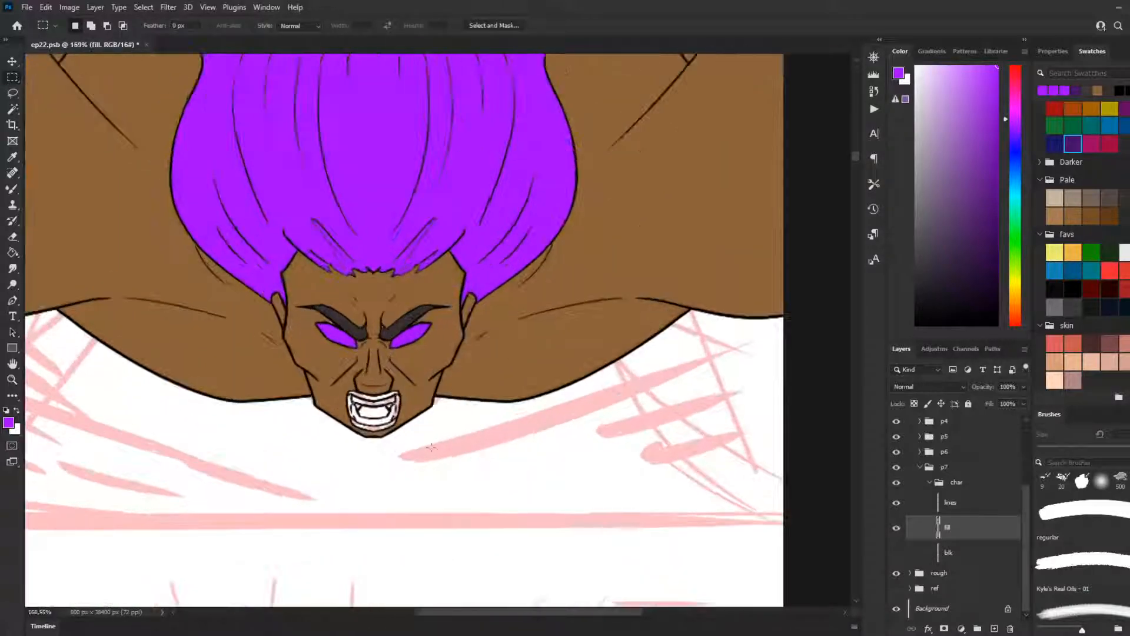
pyautogui.press('g')
pyautogui.press('x')
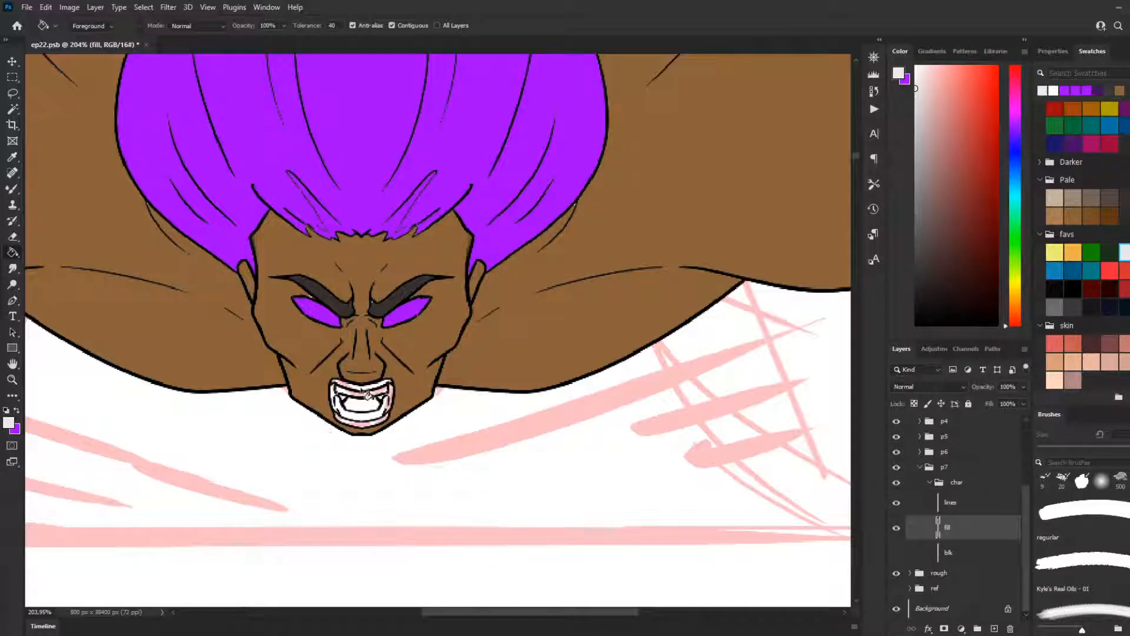
pyautogui.scroll(1, 359, 460)
pyautogui.scroll(2, 382, 479)
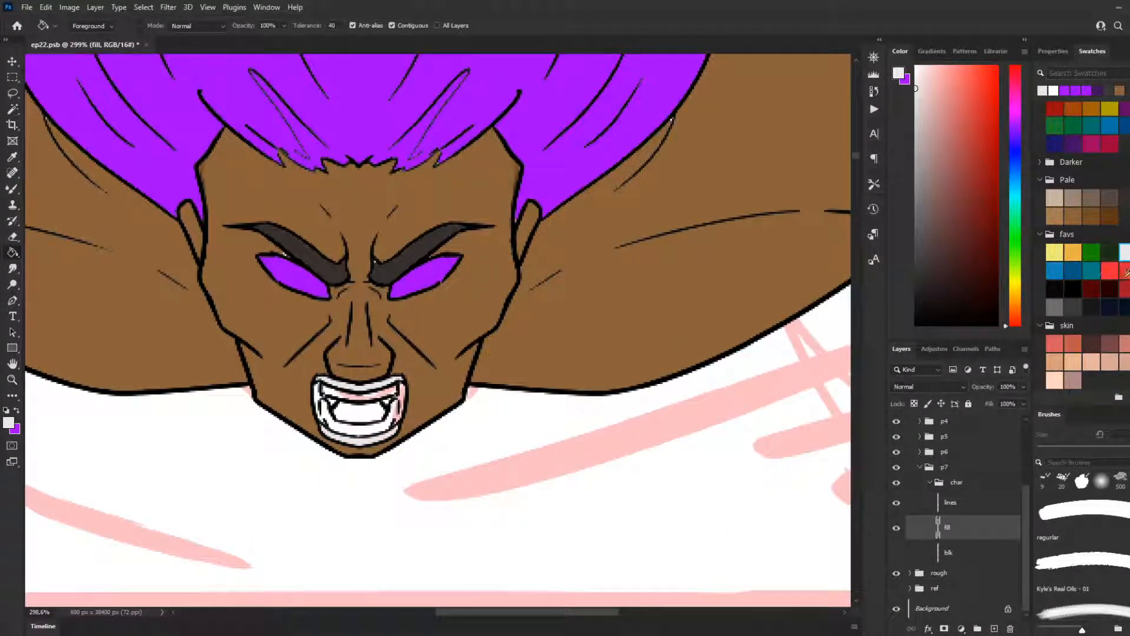
pyautogui.press('x')
pyautogui.click(1015, 325)
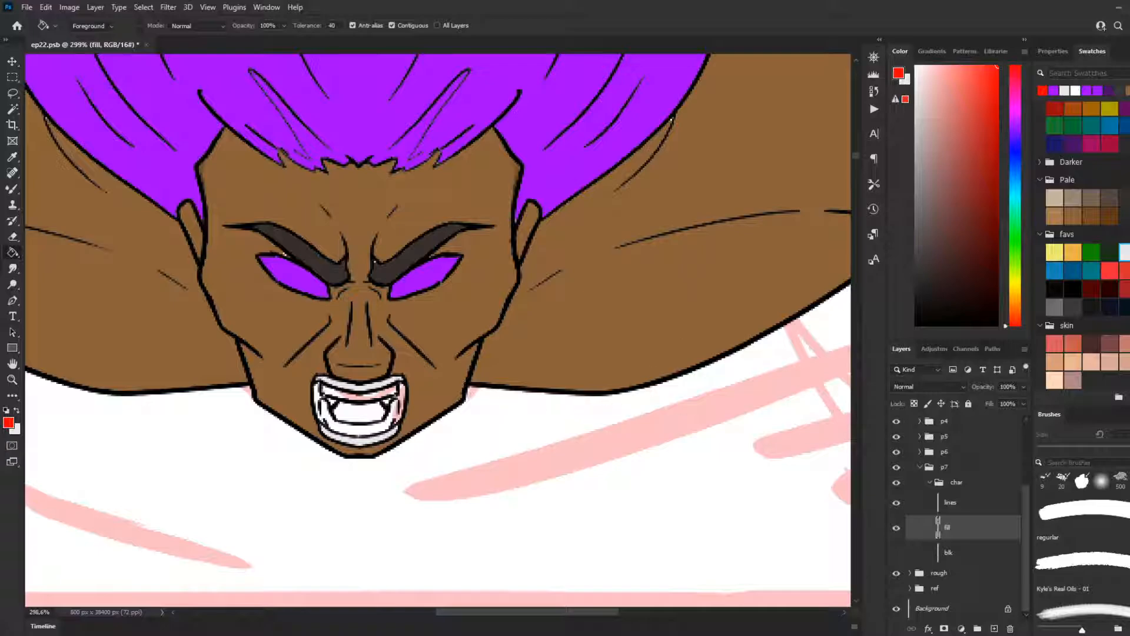
pyautogui.click(1054, 344)
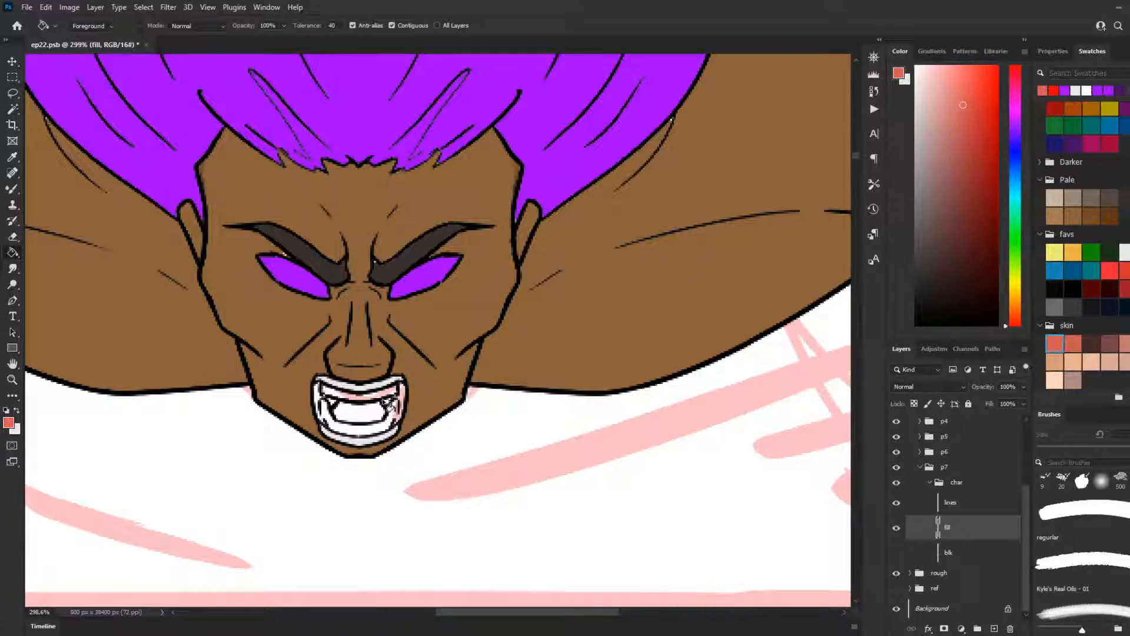
pyautogui.click(362, 411)
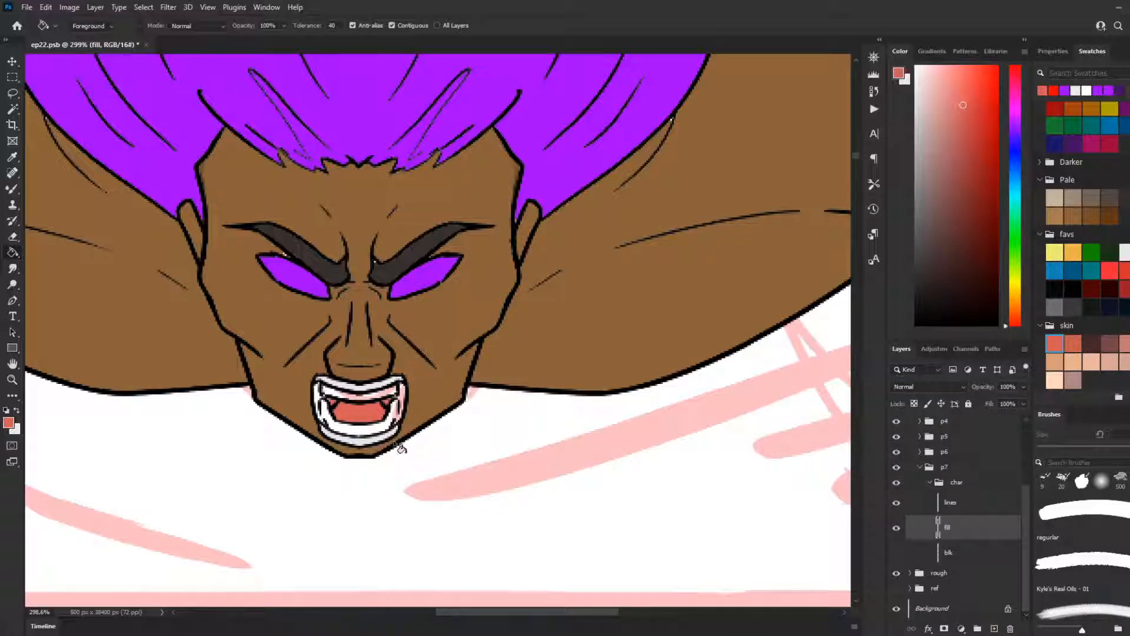
# Step: Try filling the teeth with the off-white swatch, then undo the mouth fills and the hiding of the blk layer
pyautogui.scroll(1, 412, 459)
pyautogui.click(1124, 252)
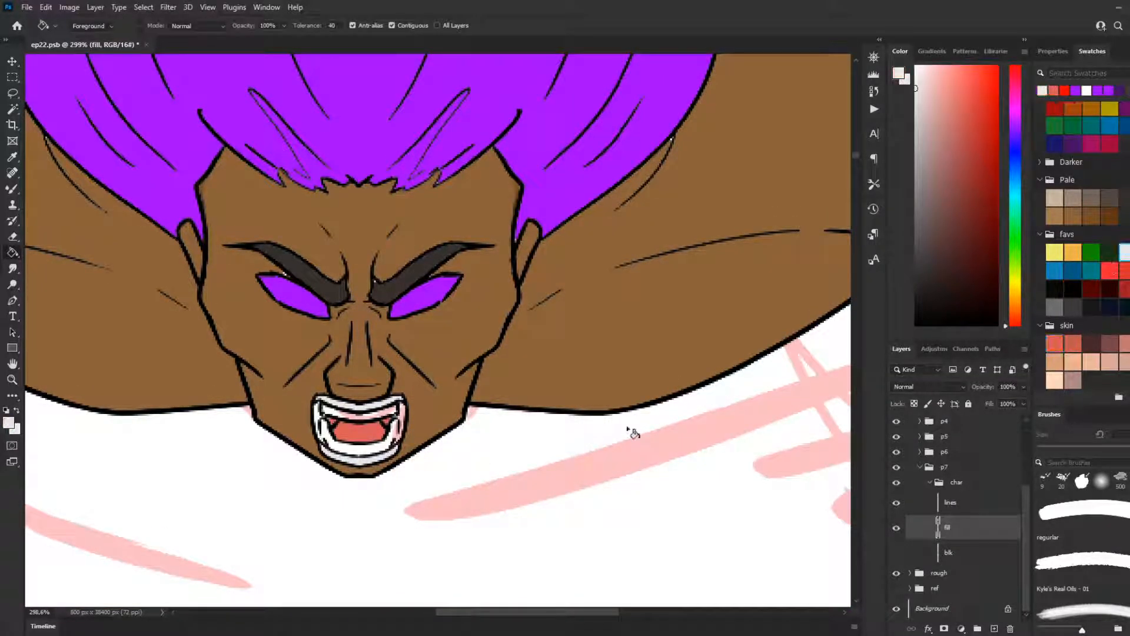
pyautogui.click(379, 425)
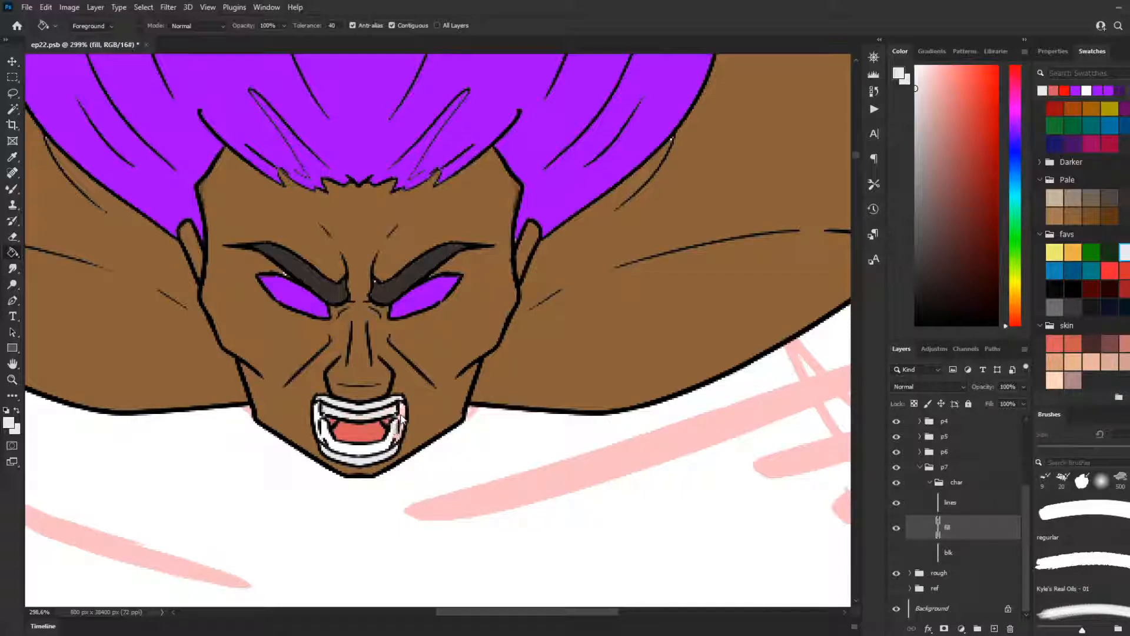
pyautogui.scroll(1, 403, 484)
pyautogui.scroll(3, 403, 484)
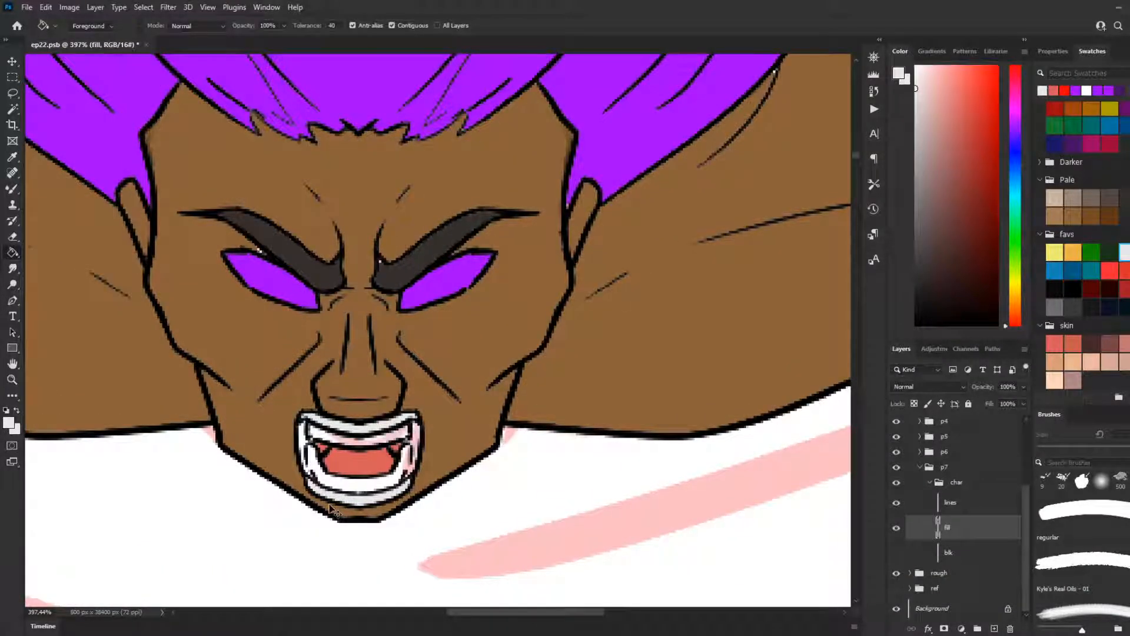
pyautogui.hotkey('ctrl', 'z')
pyautogui.hotkey('ctrl', 'z')
pyautogui.hotkey('ctrl', 'z')
pyautogui.hotkey('ctrl', 'z')
pyautogui.hotkey('ctrl', 'z')
pyautogui.hotkey('ctrl', 'z')
pyautogui.hotkey('ctrl', 'z')
pyautogui.hotkey('ctrl', 'z')
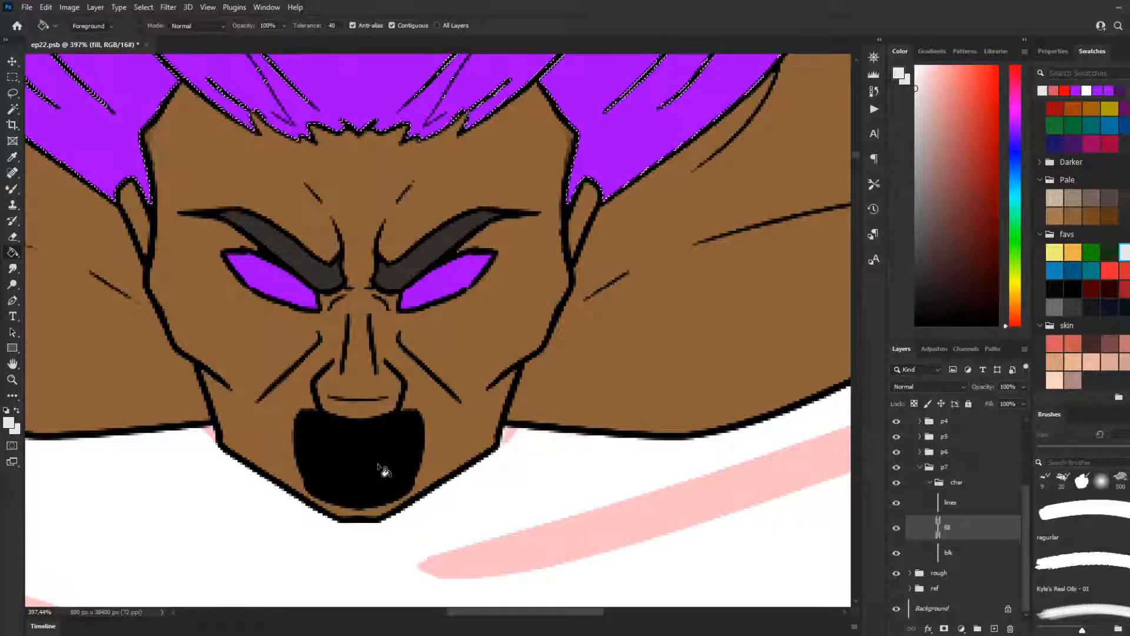
# Step: Clear the hair selection and paint the whole mouth area off-white on the fill layer with the regular brush at 8 px
pyautogui.press('m')
pyautogui.hotkey('ctrl', 'd')
pyautogui.click(13, 192)
pyautogui.click(45, 192)
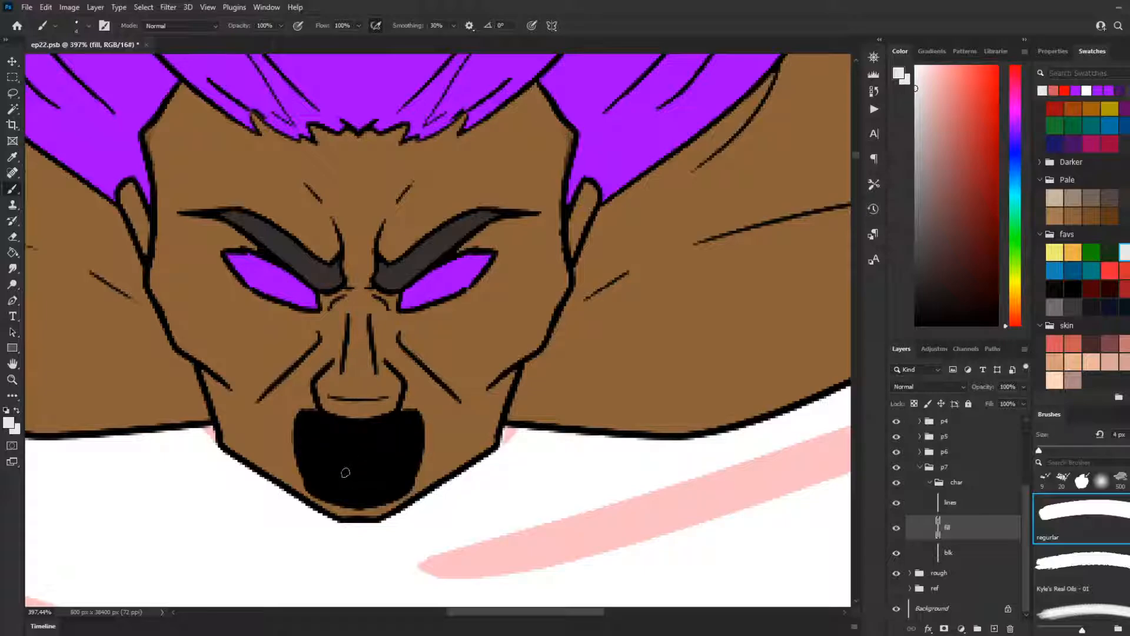
pyautogui.press(']')
pyautogui.press(']')
pyautogui.press(']')
pyautogui.press(']')
pyautogui.moveTo(336, 423)
pyautogui.mouseDown()
pyautogui.moveTo(308, 420)
pyautogui.moveTo(321, 493)
pyautogui.moveTo(362, 501)
pyautogui.moveTo(393, 489)
pyautogui.moveTo(411, 454)
pyautogui.mouseUp()
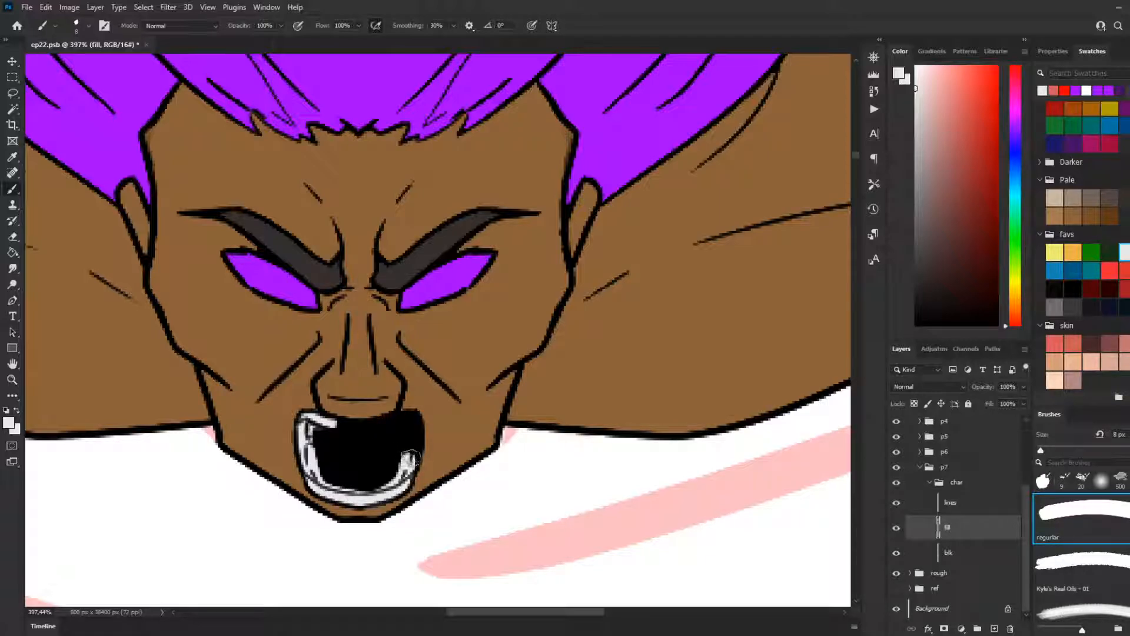
pyautogui.hotkey('ctrl', 'z')
pyautogui.moveTo(303, 419)
pyautogui.mouseDown()
pyautogui.moveTo(414, 422)
pyautogui.moveTo(396, 506)
pyautogui.mouseUp()
pyautogui.hotkey('ctrl', 'z')
pyautogui.moveTo(417, 419)
pyautogui.mouseDown()
pyautogui.moveTo(300, 430)
pyautogui.moveTo(312, 479)
pyautogui.moveTo(332, 498)
pyautogui.moveTo(368, 499)
pyautogui.moveTo(408, 469)
pyautogui.moveTo(410, 417)
pyautogui.moveTo(311, 425)
pyautogui.moveTo(319, 466)
pyautogui.moveTo(380, 488)
pyautogui.moveTo(402, 430)
pyautogui.moveTo(361, 473)
pyautogui.moveTo(362, 457)
pyautogui.moveTo(395, 449)
pyautogui.moveTo(346, 474)
pyautogui.moveTo(381, 484)
pyautogui.moveTo(412, 449)
pyautogui.moveTo(383, 496)
pyautogui.moveTo(371, 495)
pyautogui.moveTo(400, 479)
pyautogui.mouseUp()
pyautogui.hotkey('ctrl', 'z')
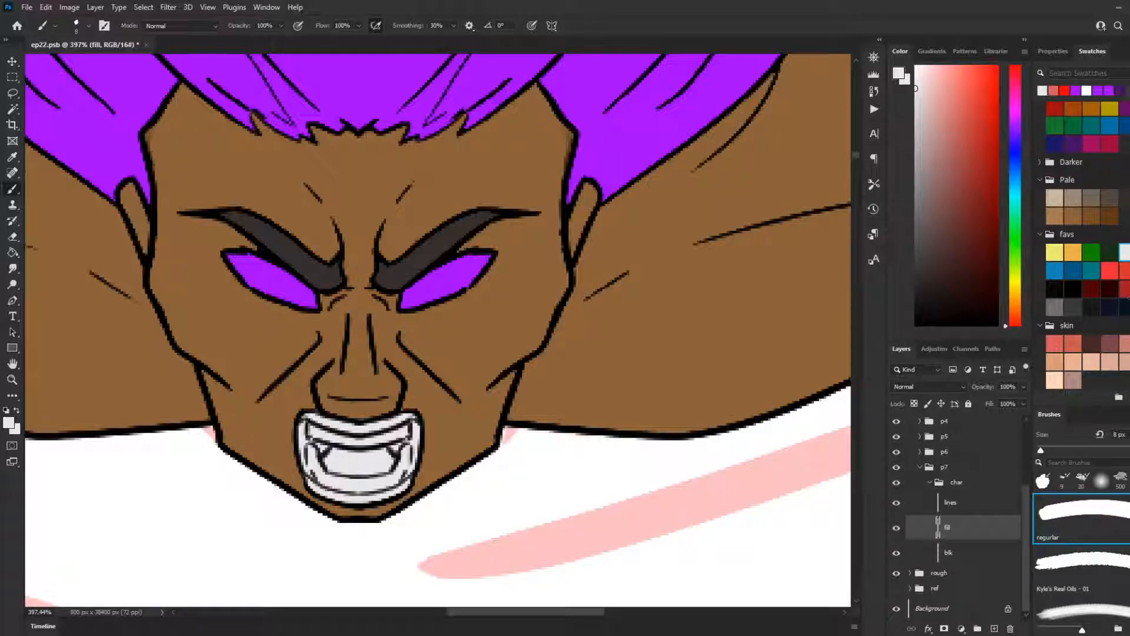
# Step: Paint the inner mouth between the upper and lower teeth in the salmon-red skin swatch
pyautogui.click(1055, 342)
pyautogui.moveTo(318, 444)
pyautogui.mouseDown()
pyautogui.moveTo(347, 466)
pyautogui.moveTo(397, 453)
pyautogui.moveTo(332, 453)
pyautogui.moveTo(325, 470)
pyautogui.moveTo(371, 470)
pyautogui.mouseUp()
pyautogui.moveTo(394, 454); pyautogui.dragTo(409, 446)
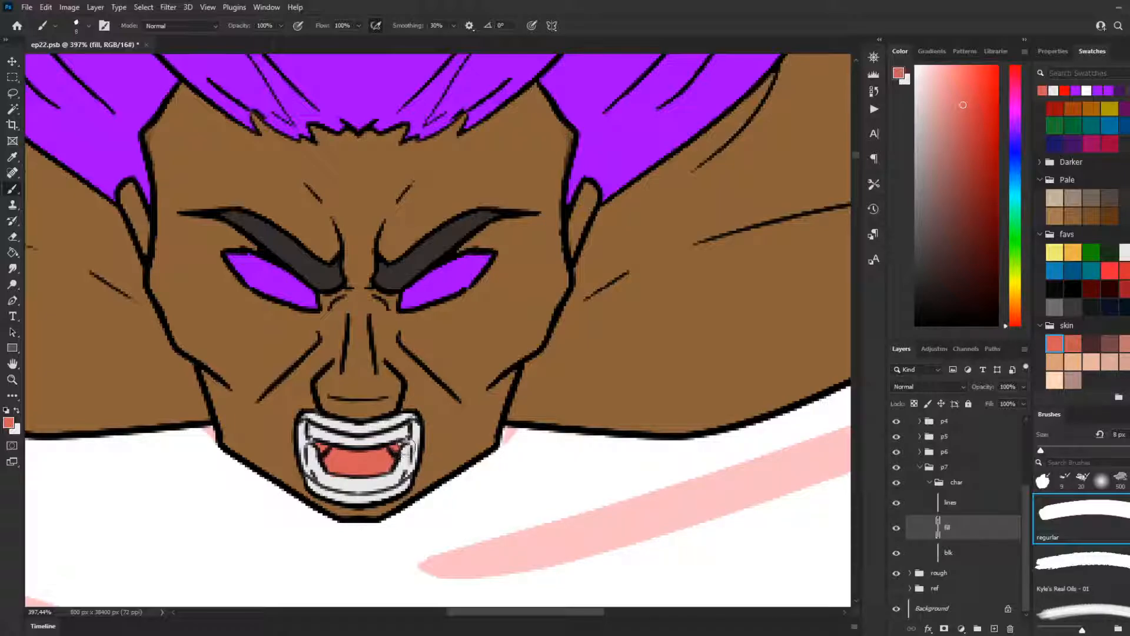
# Step: Paint the upper and lower lips brown, trying a lighter brown swatch before using the character's skin brown
pyautogui.click(1058, 213)
pyautogui.moveTo(412, 415)
pyautogui.mouseDown()
pyautogui.moveTo(349, 428)
pyautogui.moveTo(295, 419)
pyautogui.mouseUp()
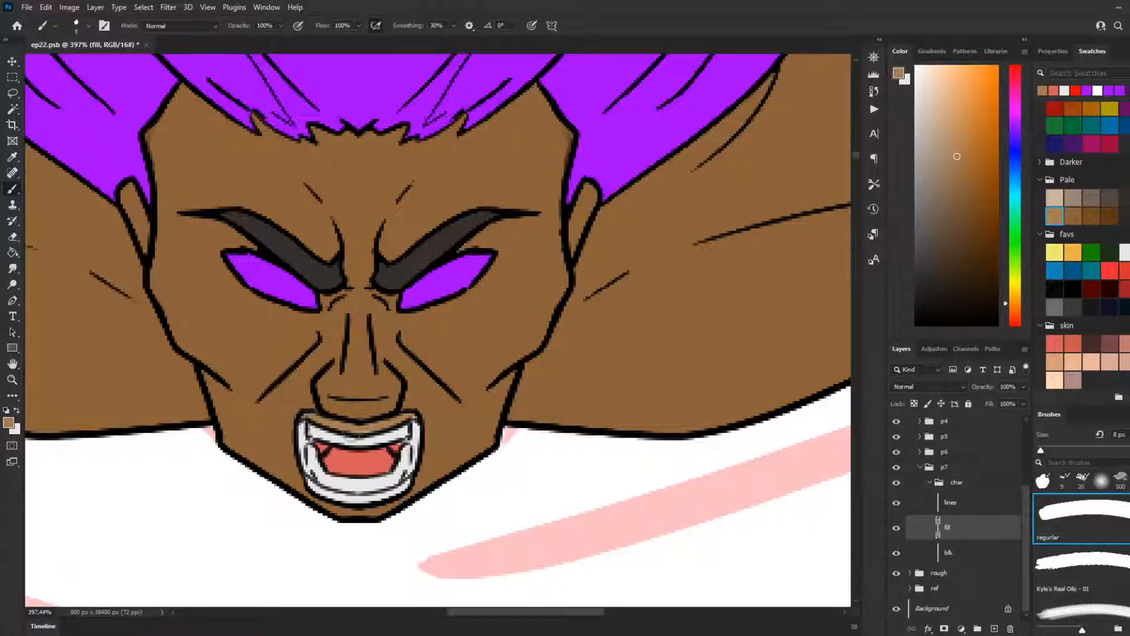
pyautogui.moveTo(409, 422); pyautogui.dragTo(419, 418)
pyautogui.click(1073, 216)
pyautogui.moveTo(390, 424)
pyautogui.mouseDown()
pyautogui.moveTo(293, 422)
pyautogui.moveTo(315, 498)
pyautogui.moveTo(316, 485)
pyautogui.moveTo(362, 500)
pyautogui.moveTo(415, 475)
pyautogui.mouseUp()
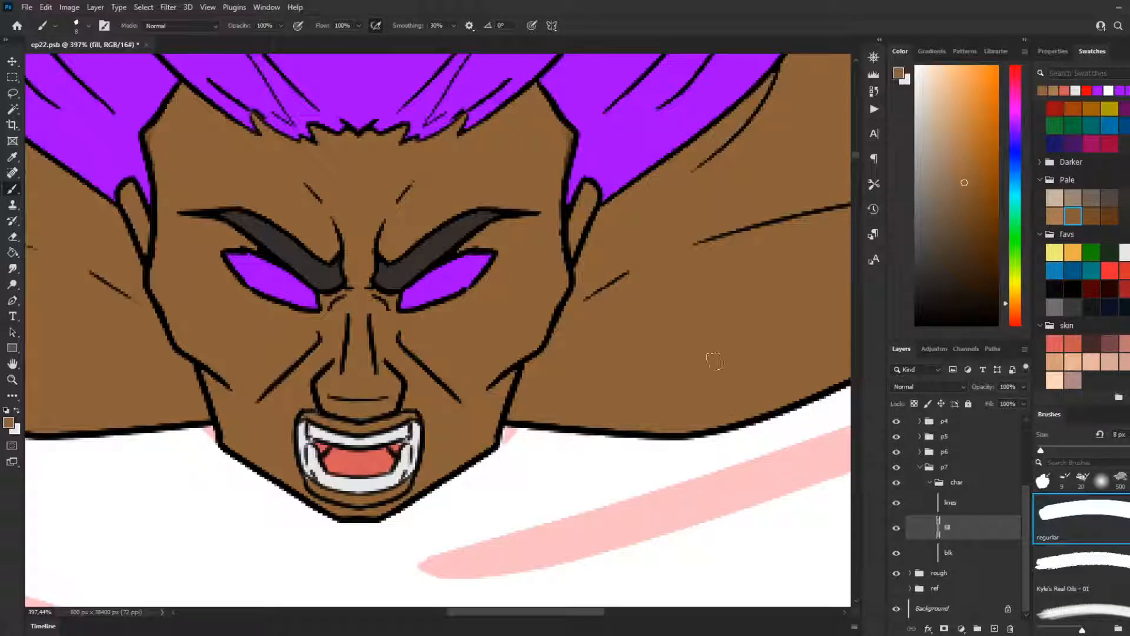
# Step: Paint both inner sides of the mouth beside the teeth salmon-red, redoing the first side's stroke until it fits
pyautogui.click(1060, 341)
pyautogui.moveTo(302, 422); pyautogui.dragTo(304, 469)
pyautogui.hotkey('ctrl', 'z')
pyautogui.moveTo(304, 423); pyautogui.dragTo(306, 469)
pyautogui.hotkey('ctrl', 'z')
pyautogui.moveTo(304, 423); pyautogui.dragTo(308, 470)
pyautogui.moveTo(414, 425)
pyautogui.mouseDown()
pyautogui.moveTo(411, 464)
pyautogui.moveTo(416, 443)
pyautogui.moveTo(384, 461)
pyautogui.moveTo(410, 468)
pyautogui.mouseUp()
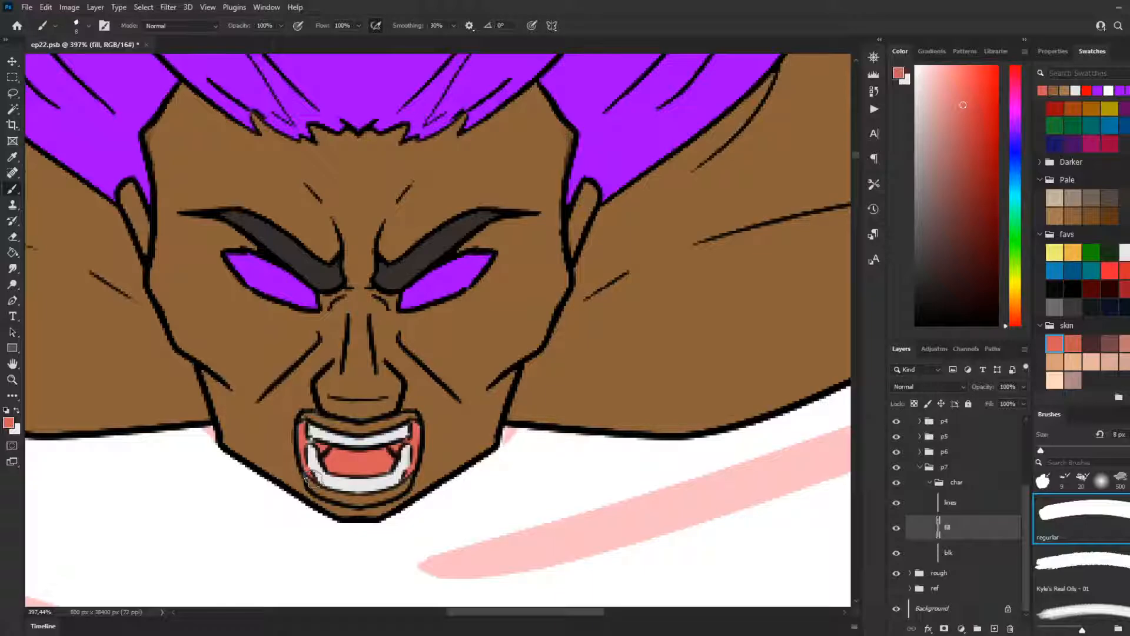
# Step: Reset the brush colours to the defaults, with black as the foreground and white as the background
pyautogui.scroll(-8, 314, 478)
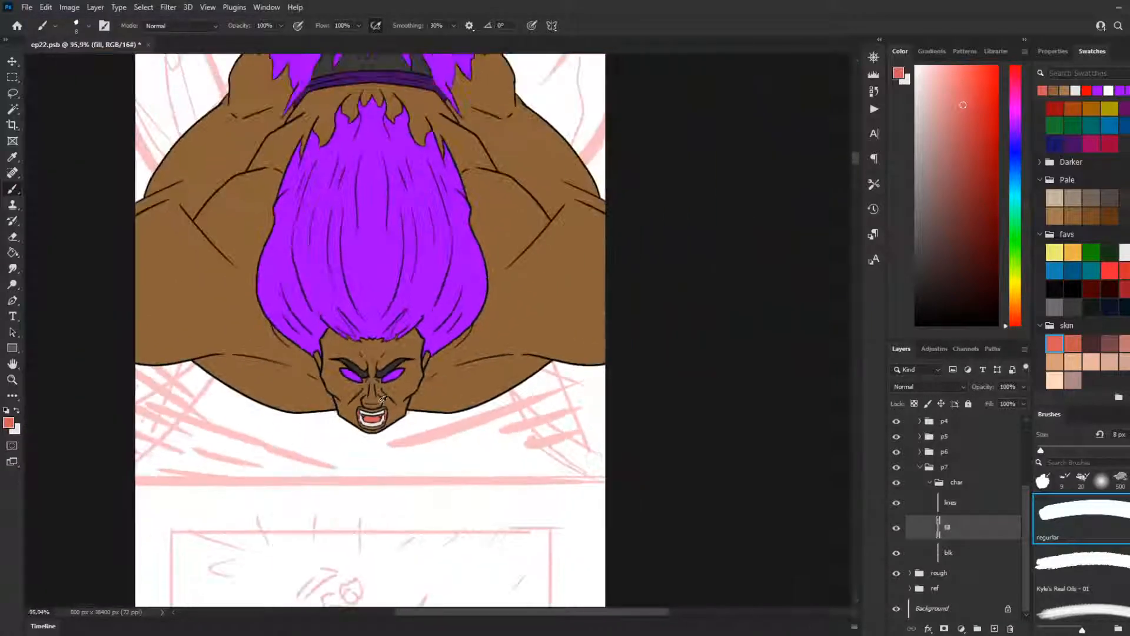
pyautogui.scroll(5, 372, 330)
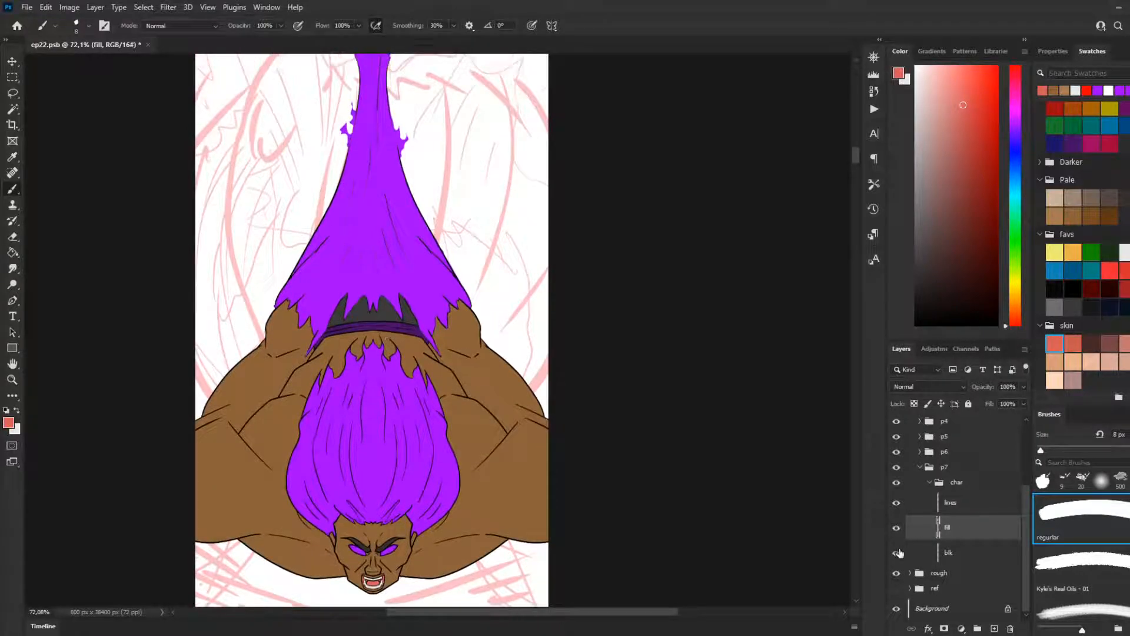
pyautogui.scroll(4, 354, 325)
pyautogui.scroll(-2, 348, 333)
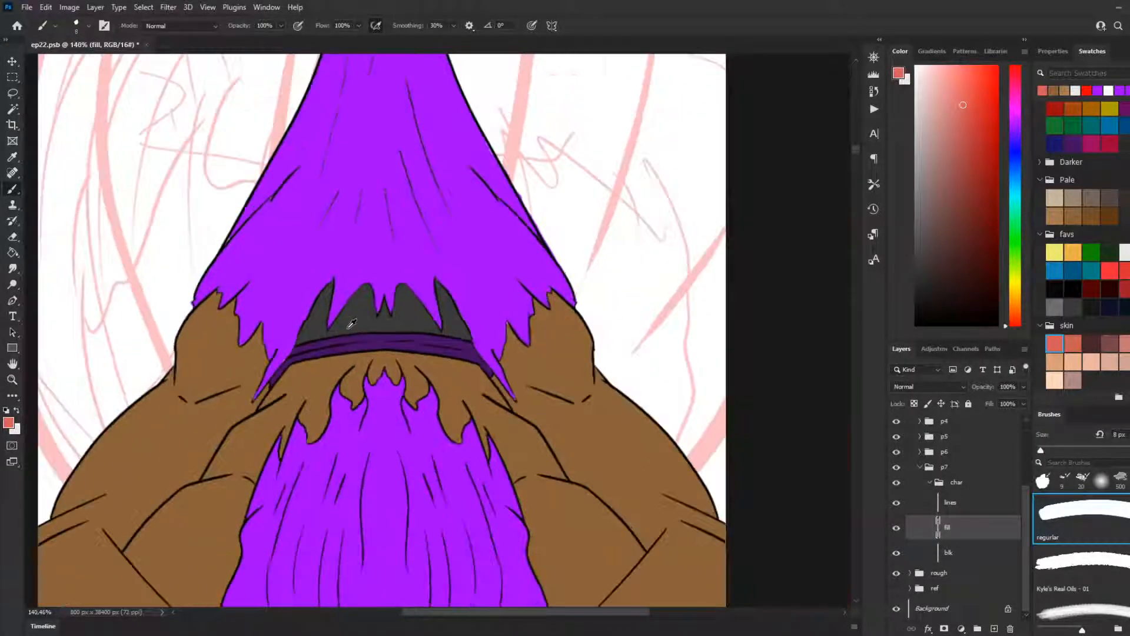
pyautogui.scroll(2, 345, 335)
pyautogui.press('x')
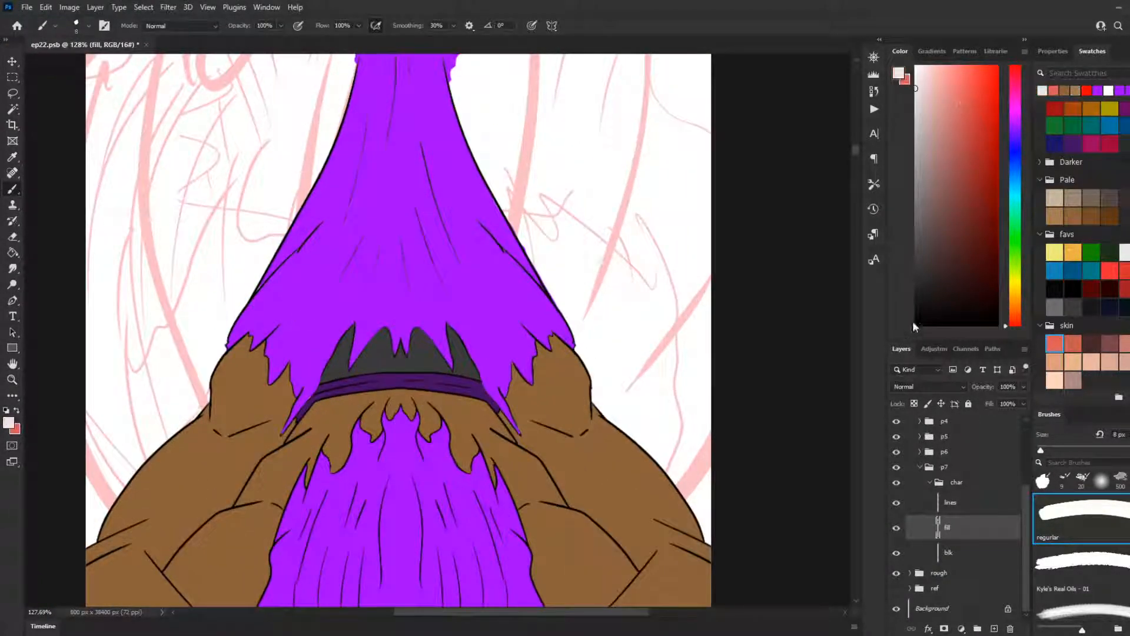
pyautogui.press('d')
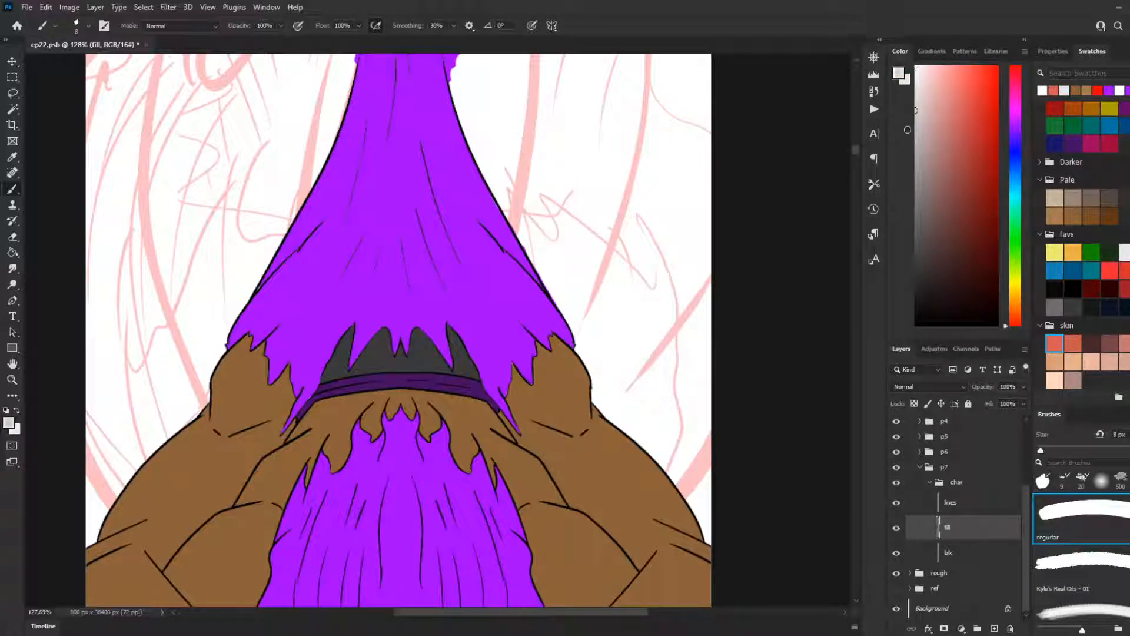
pyautogui.press('x')
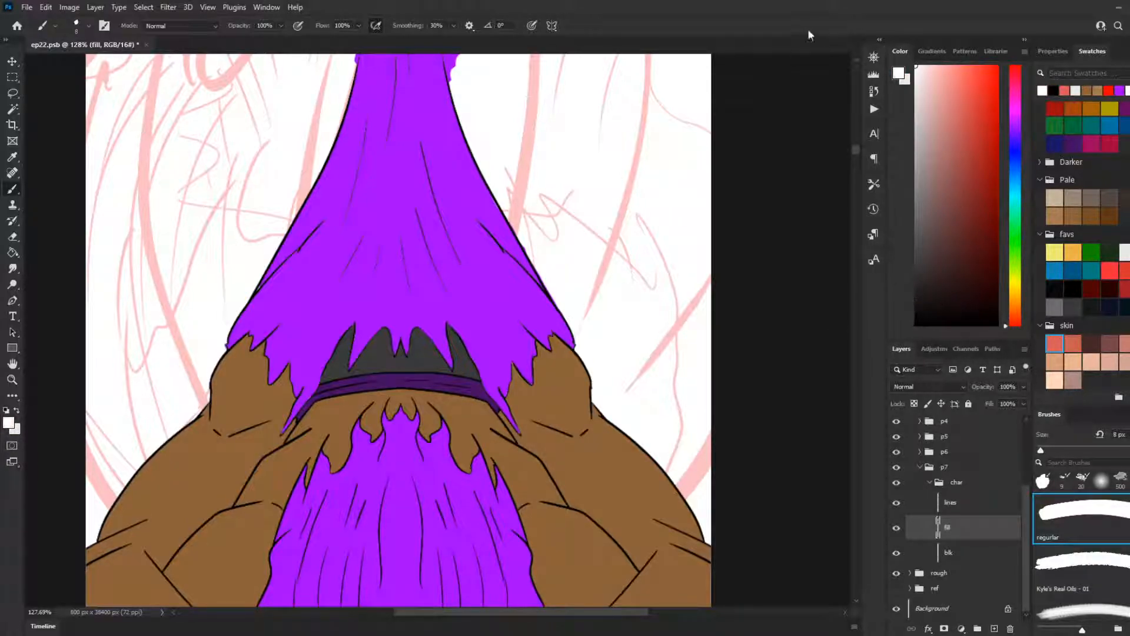
pyautogui.press('x')
pyautogui.scroll(2, 332, 362)
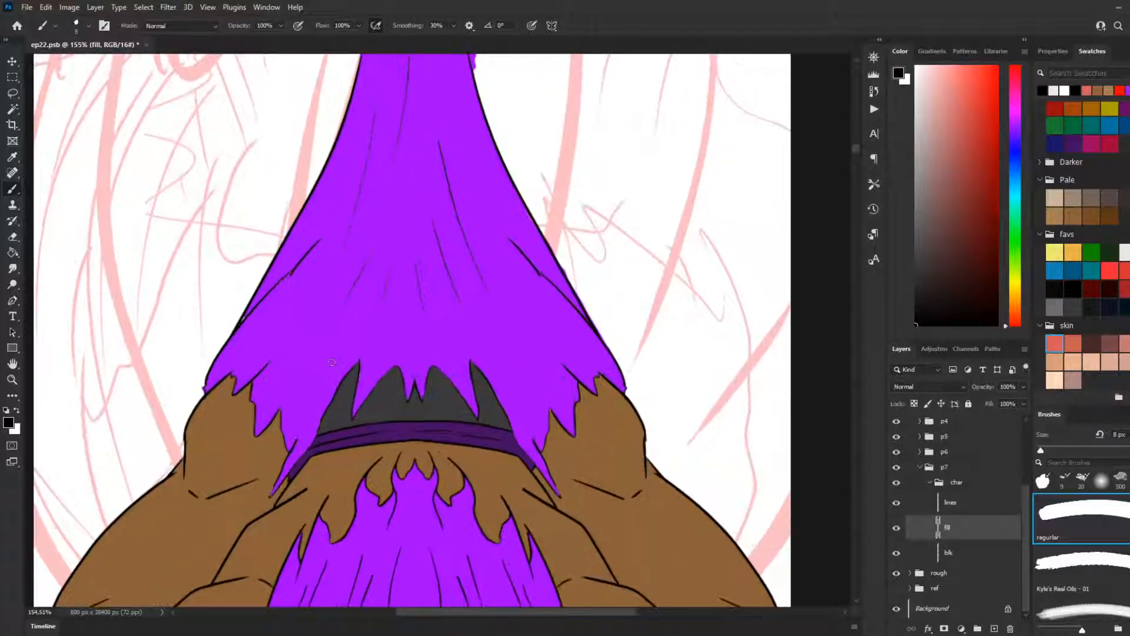
# Step: Try a 60 px black brush stroke along the purple cloth's left side, undo it, and switch to the blk layer
pyautogui.press(']')
pyautogui.press(']')
pyautogui.press(']')
pyautogui.press(']')
pyautogui.press(']')
pyautogui.press(']')
pyautogui.press(']')
pyautogui.moveTo(331, 255); pyautogui.dragTo(299, 319)
pyautogui.hotkey('ctrl', 'z')
pyautogui.hotkey('alt', '[')
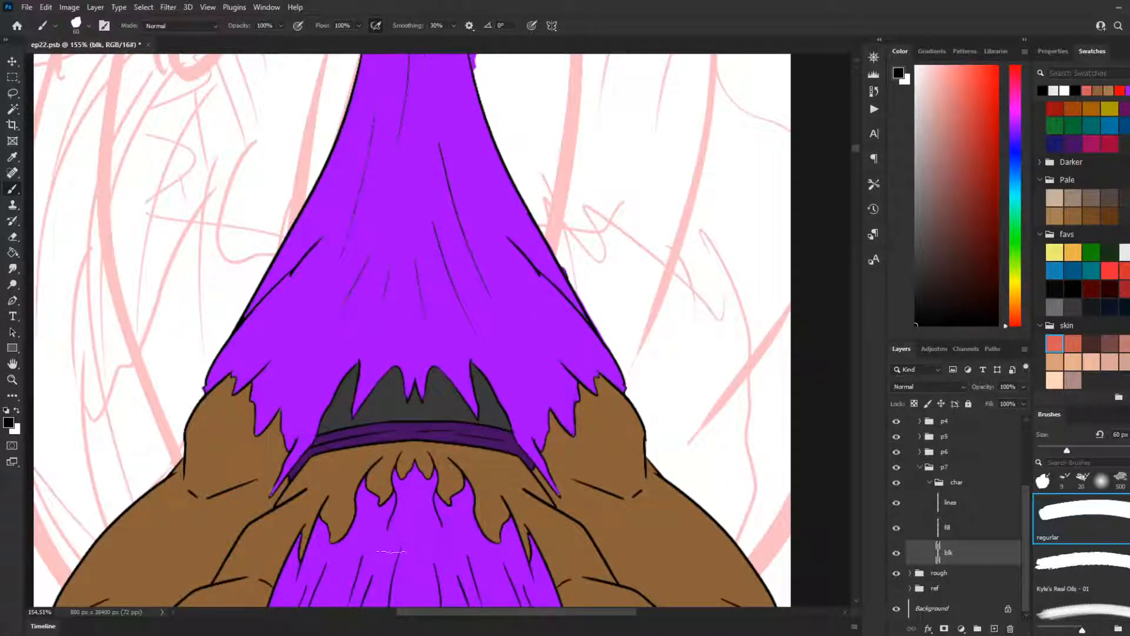
# Step: Add a new layer named sh directly above the fill layer
pyautogui.scroll(-3, 446, 494)
pyautogui.scroll(-5, 412, 495)
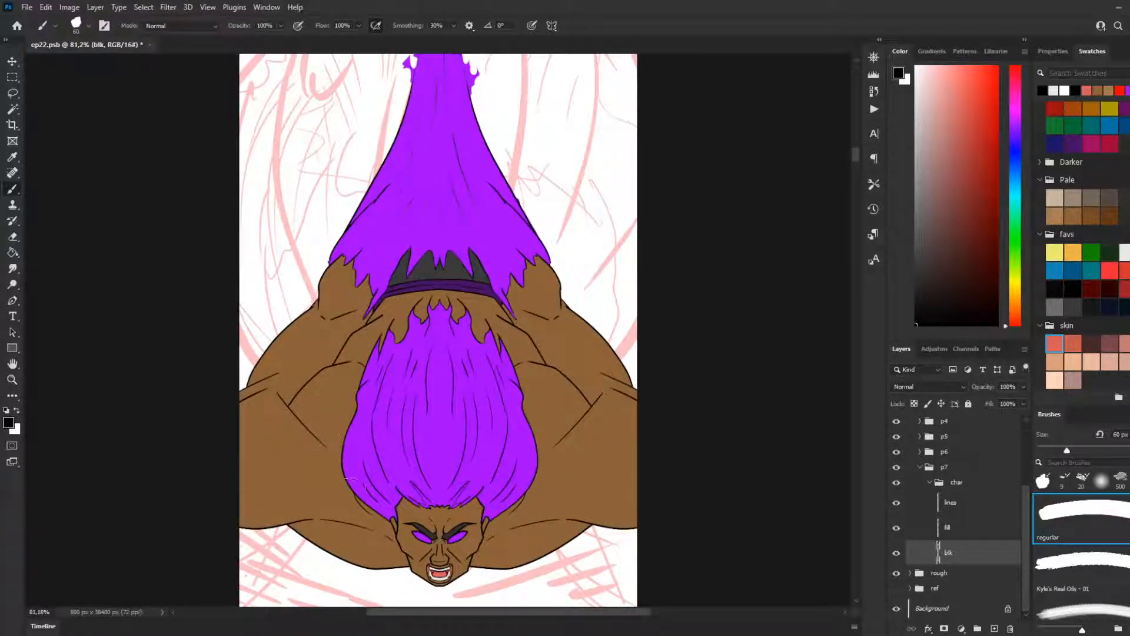
pyautogui.scroll(-2, 341, 436)
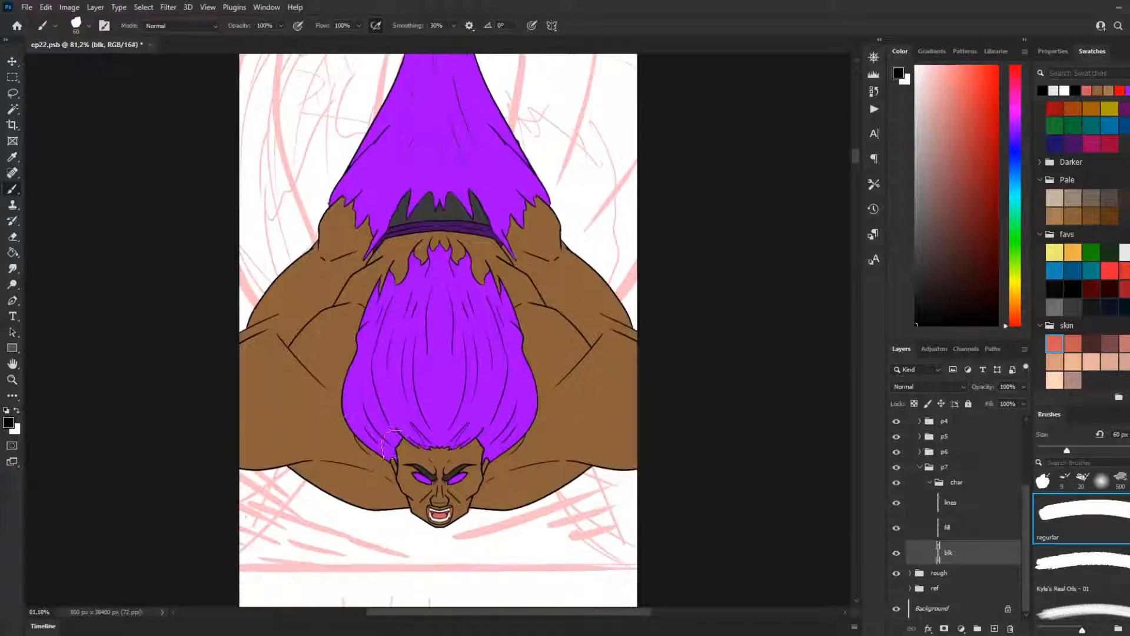
pyautogui.scroll(3, 400, 483)
pyautogui.scroll(-3, 400, 483)
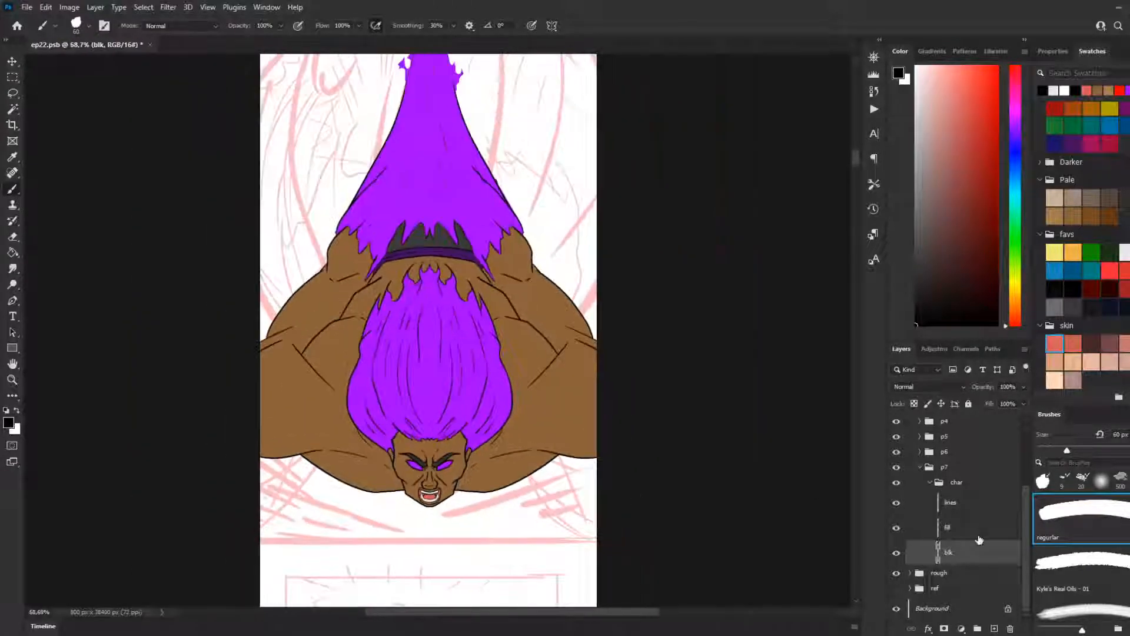
pyautogui.click(972, 534)
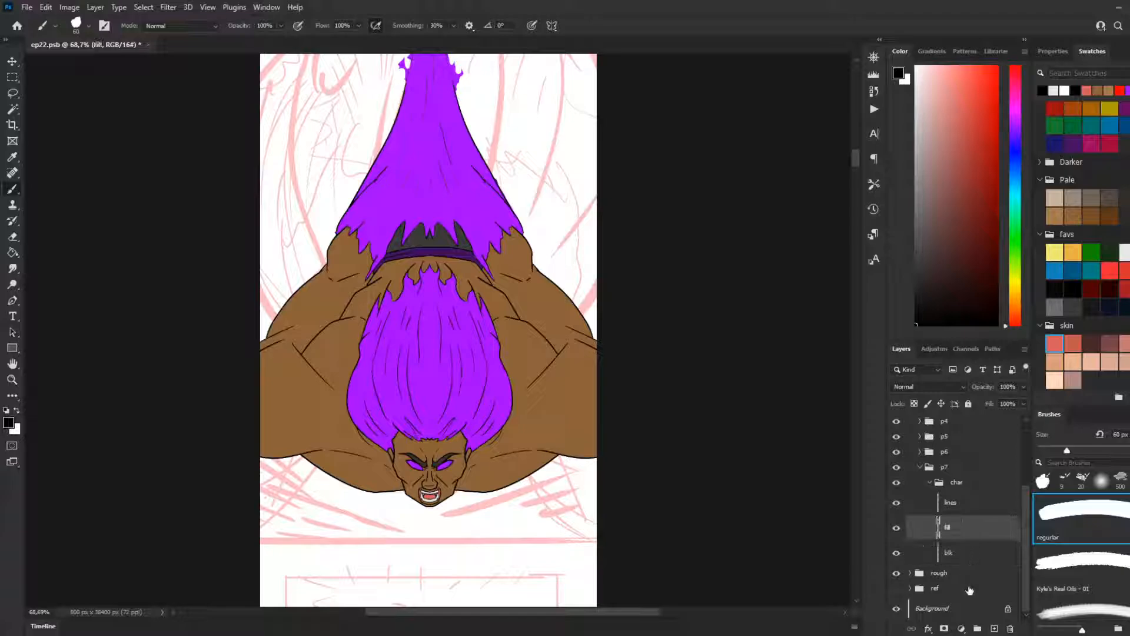
pyautogui.click(994, 628)
pyautogui.doubleClick(957, 528)
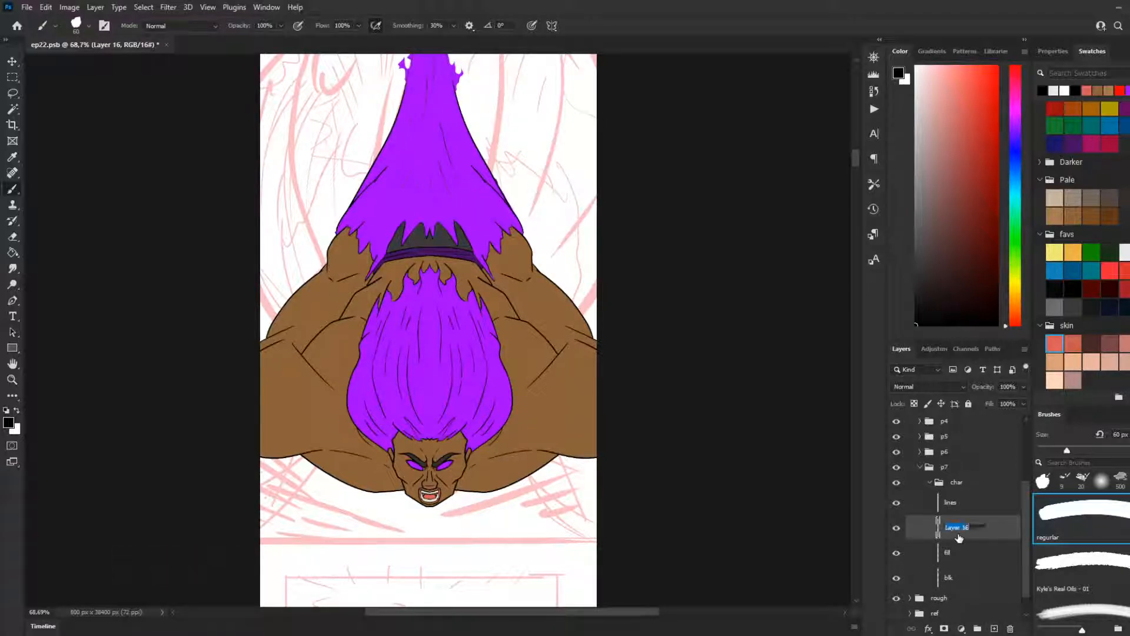
pyautogui.write('sh')
pyautogui.press('Return')
# Step: Select the character's black silhouette on the blk layer with the Magic Wand
pyautogui.scroll(4, 419, 485)
pyautogui.scroll(1, 247, 503)
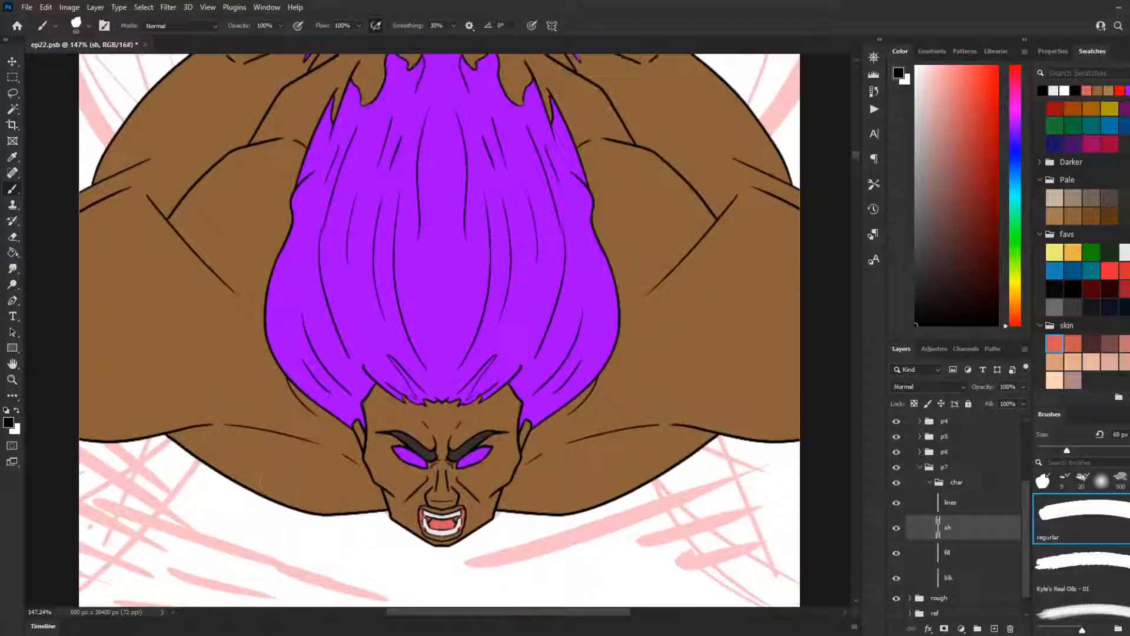
pyautogui.click(965, 587)
pyautogui.scroll(-2, 582, 395)
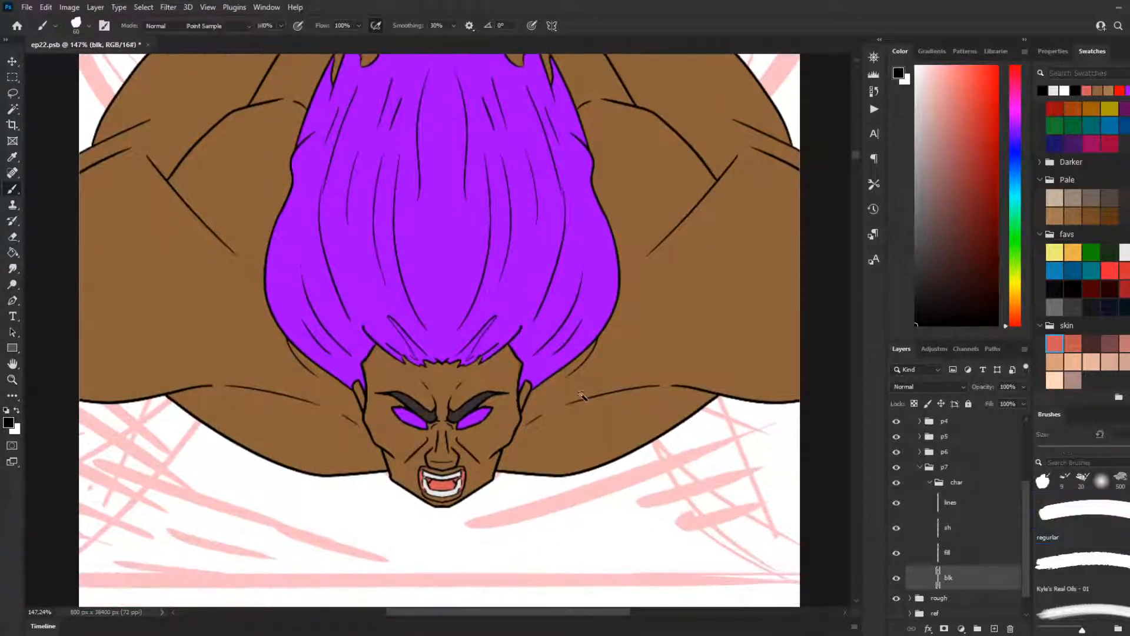
pyautogui.press('w')
pyautogui.click(581, 394)
pyautogui.scroll(-4, 574, 402)
pyautogui.scroll(3, 560, 410)
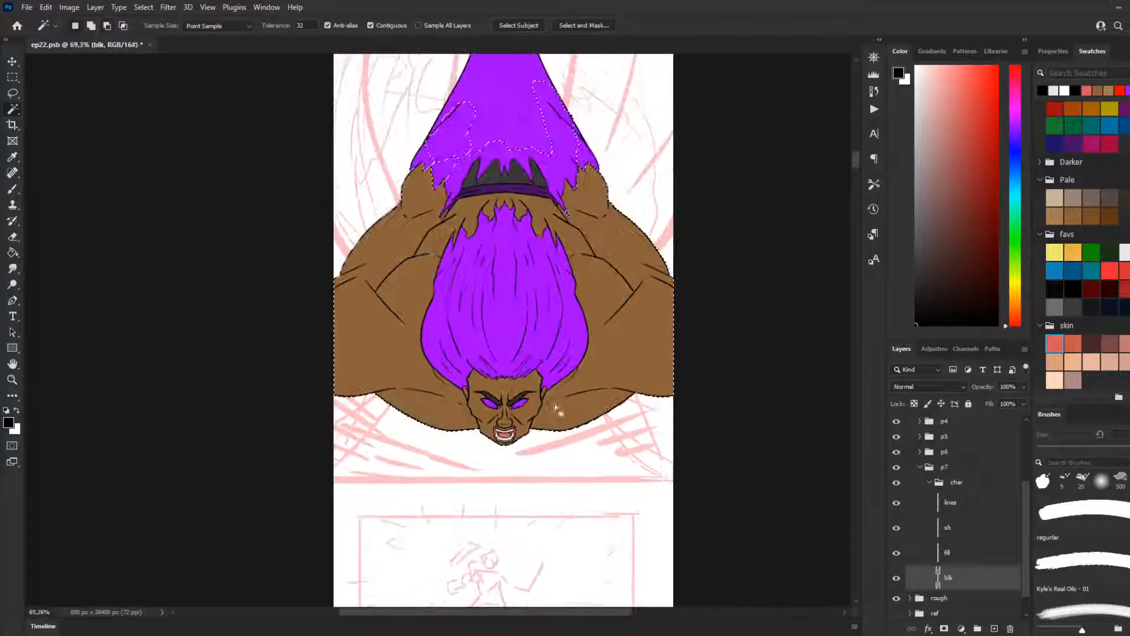
pyautogui.scroll(1, 461, 250)
pyautogui.scroll(5, 461, 250)
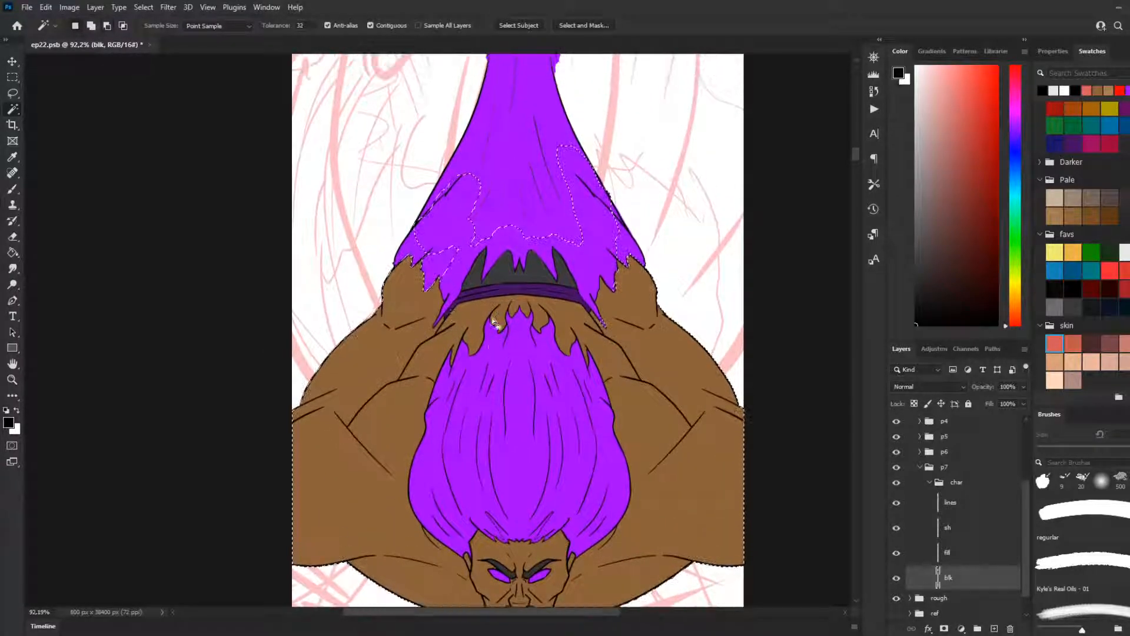
pyautogui.scroll(3, 492, 317)
pyautogui.scroll(1, 511, 314)
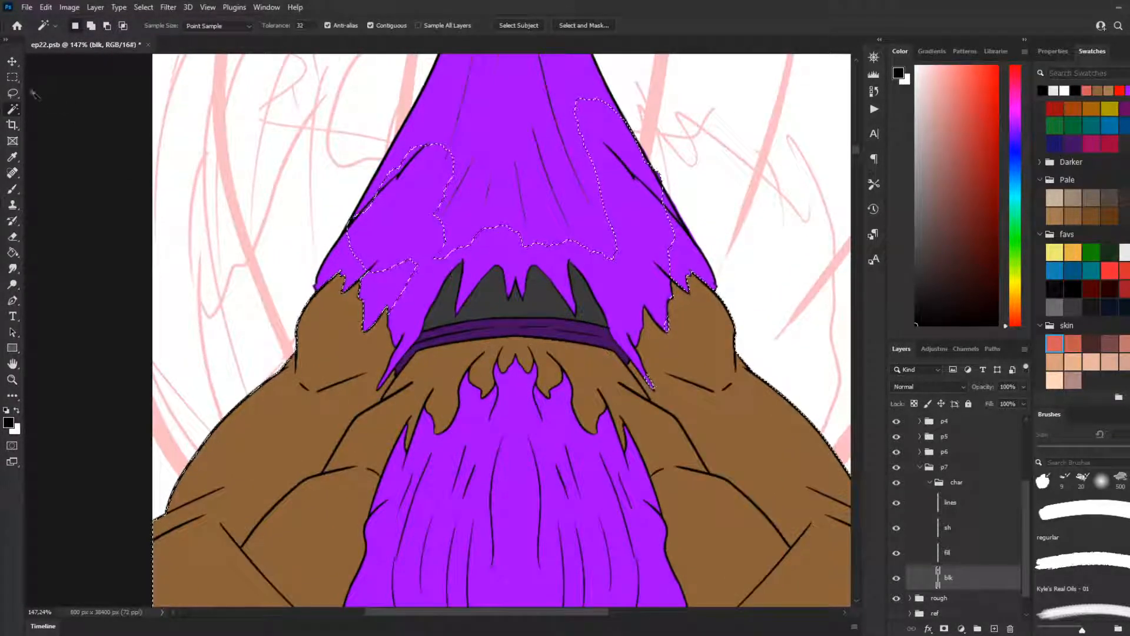
# Step: Add the missing purple cloth areas above the mouth to the silhouette selection with the Lasso tool
pyautogui.press('l')
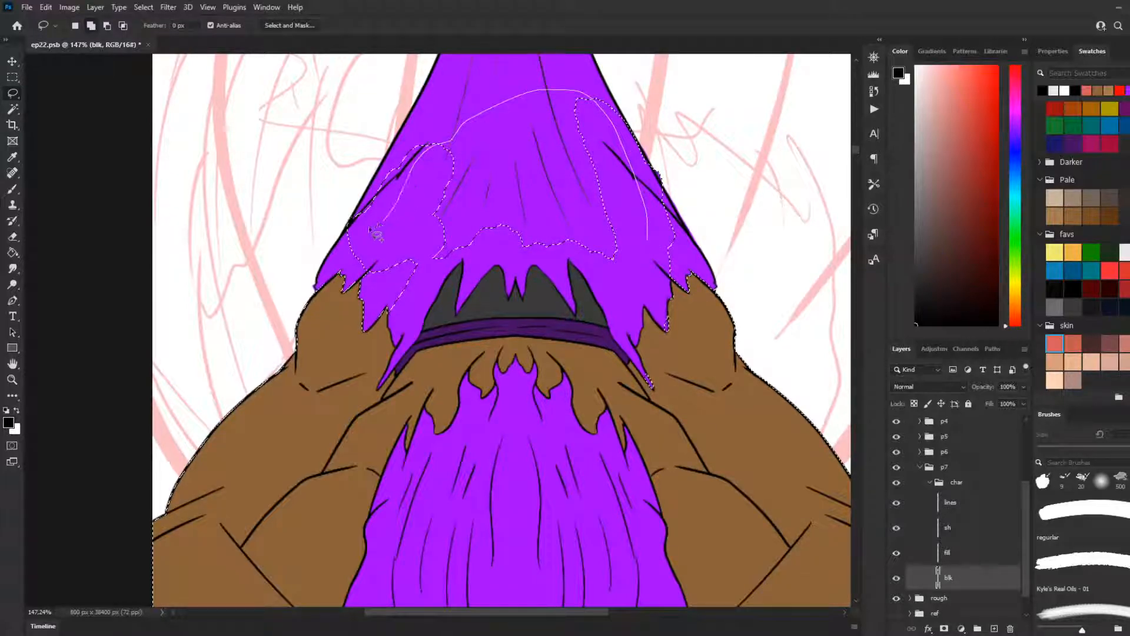
pyautogui.moveTo(338, 359)
pyautogui.mouseDown()
pyautogui.moveTo(446, 457)
pyautogui.moveTo(558, 495)
pyautogui.moveTo(630, 504)
pyautogui.moveTo(689, 483)
pyautogui.mouseUp()
pyautogui.moveTo(695, 387)
pyautogui.mouseDown()
pyautogui.moveTo(675, 302)
pyautogui.moveTo(687, 250)
pyautogui.moveTo(617, 414)
pyautogui.moveTo(674, 411)
pyautogui.mouseUp()
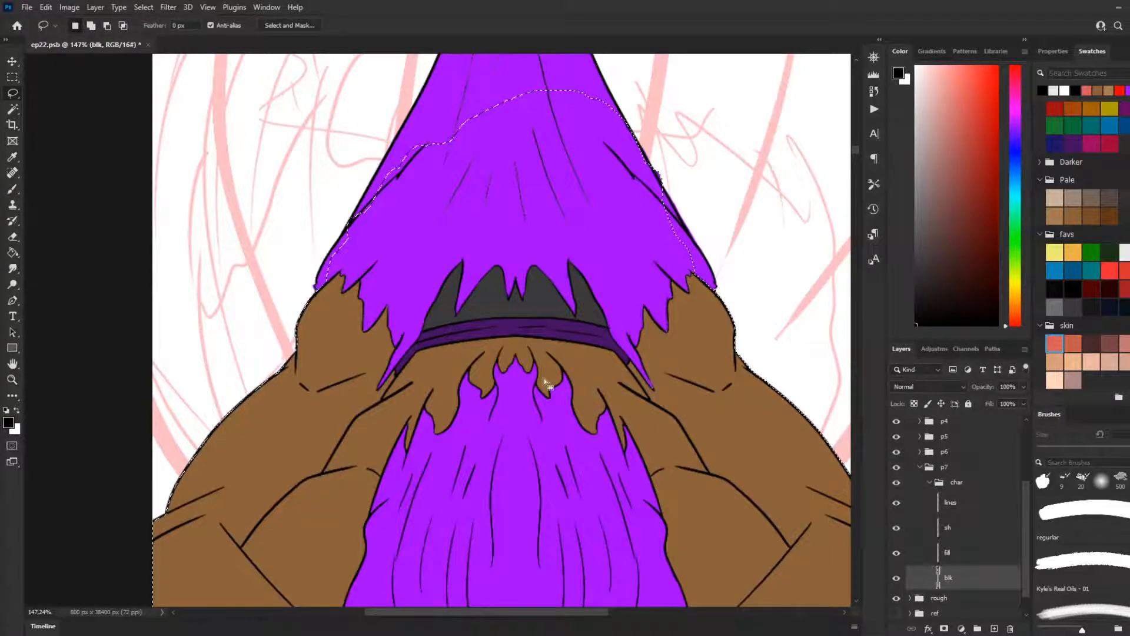
# Step: Try a black 60 px stroke with the regular brush across the mouth area on the sh layer
pyautogui.click(989, 527)
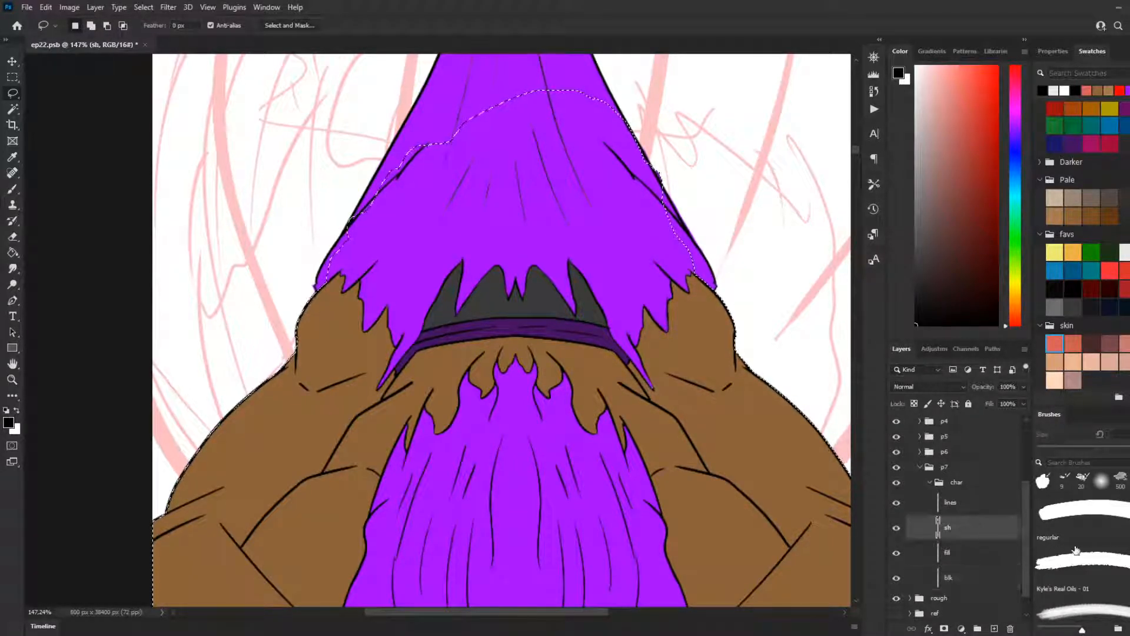
pyautogui.click(1060, 523)
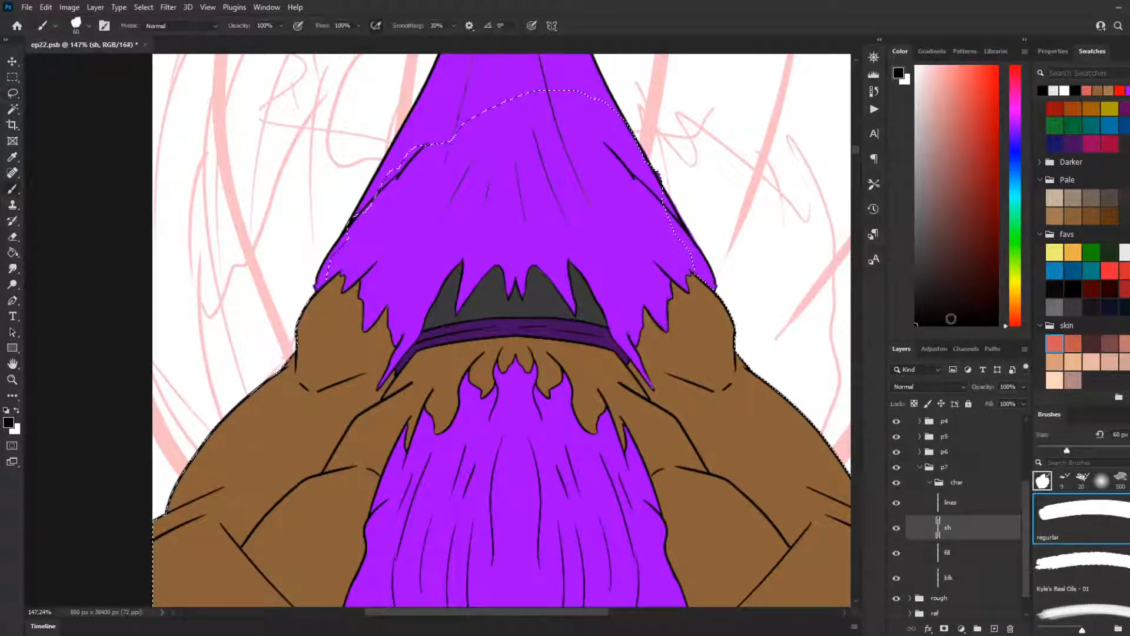
pyautogui.moveTo(621, 285)
pyautogui.mouseDown()
pyautogui.moveTo(377, 312)
pyautogui.moveTo(489, 345)
pyautogui.mouseUp()
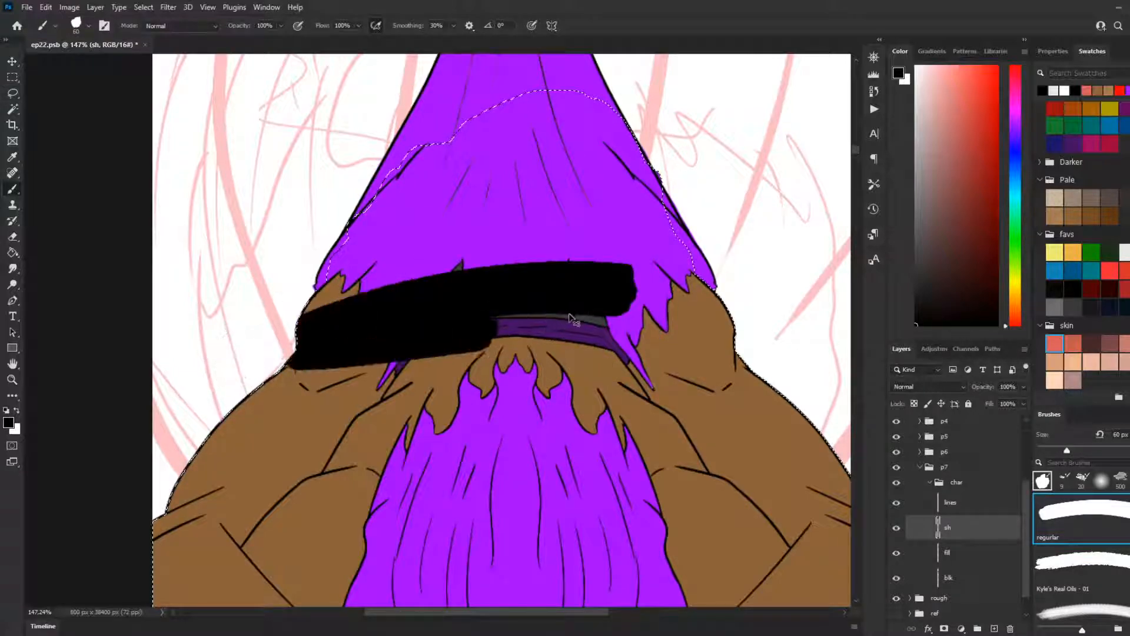
# Step: Try the cloud11a brush preset and return to the regular brush
pyautogui.scroll(-1, 1083, 565)
pyautogui.click(1086, 595)
pyautogui.scroll(-1, 1086, 597)
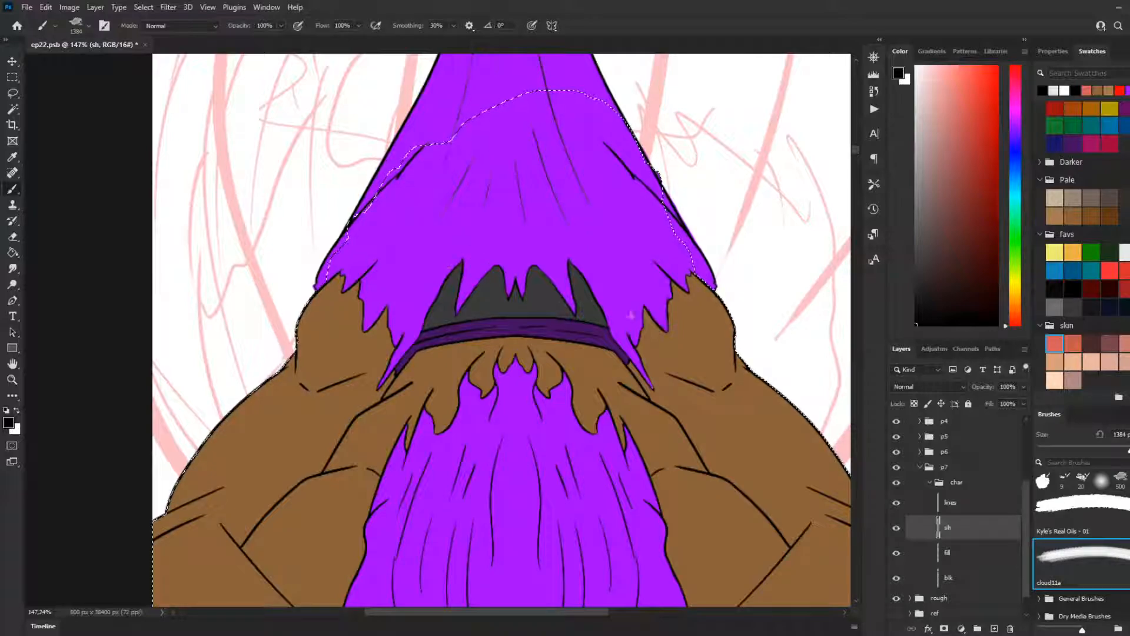
pyautogui.click(1108, 530)
pyautogui.scroll(1, 1102, 527)
pyautogui.click(1096, 507)
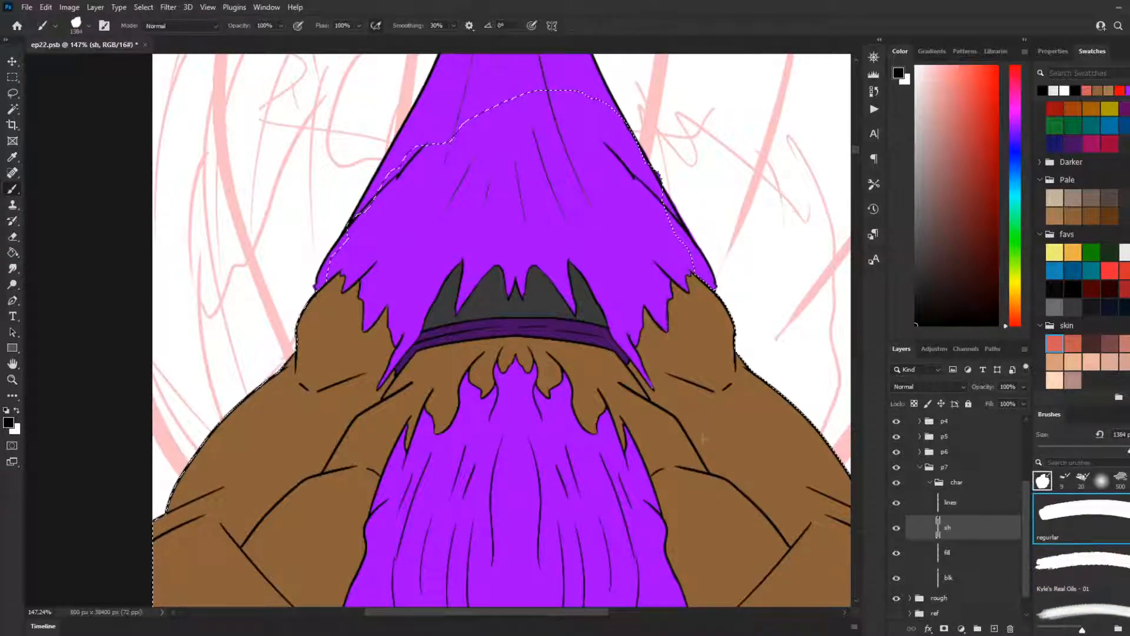
# Step: Reduce the regular brush's size to 100 px
pyautogui.scroll(-3, 586, 360)
pyautogui.press('[')
pyautogui.press('[')
pyautogui.press('[')
pyautogui.press('[')
pyautogui.press('[')
pyautogui.press('[')
pyautogui.press('[')
pyautogui.press('[')
pyautogui.press('[')
pyautogui.press('[')
pyautogui.press('[')
pyautogui.press('[')
pyautogui.press('[')
pyautogui.press('[')
pyautogui.press('[')
pyautogui.press('[')
pyautogui.press('[')
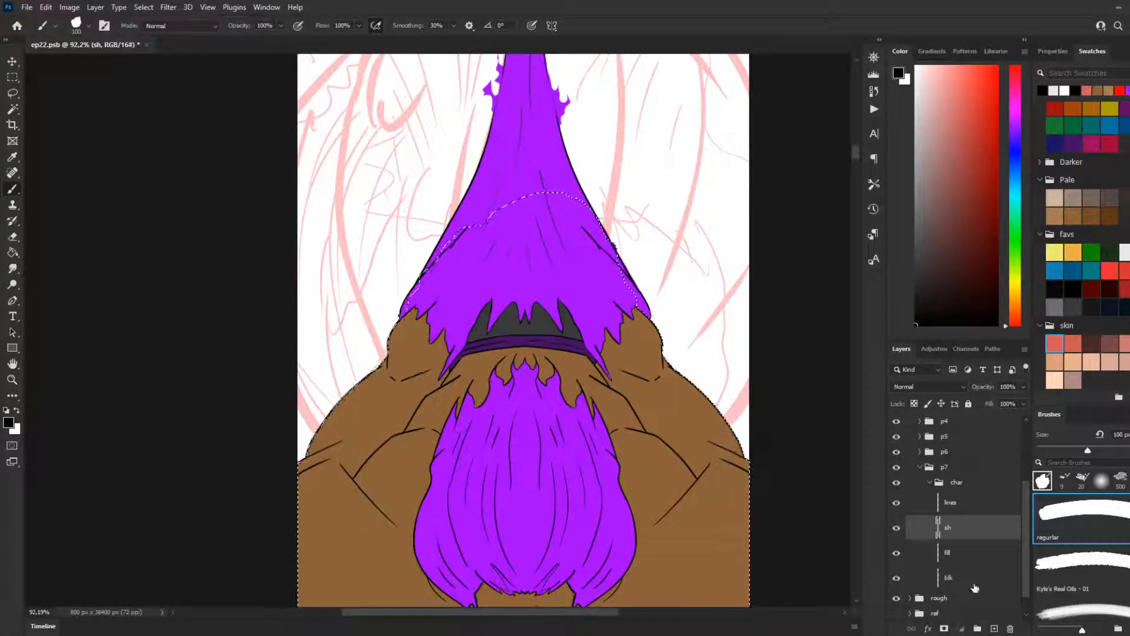
# Step: Make the blk layer active and set the regular brush's size to 300 px
pyautogui.click(975, 582)
pyautogui.press(']')
pyautogui.press(']')
pyautogui.press(']')
pyautogui.press(']')
pyautogui.press(']')
pyautogui.press(']')
pyautogui.press(']')
pyautogui.press(']')
pyautogui.press(']')
pyautogui.press(']')
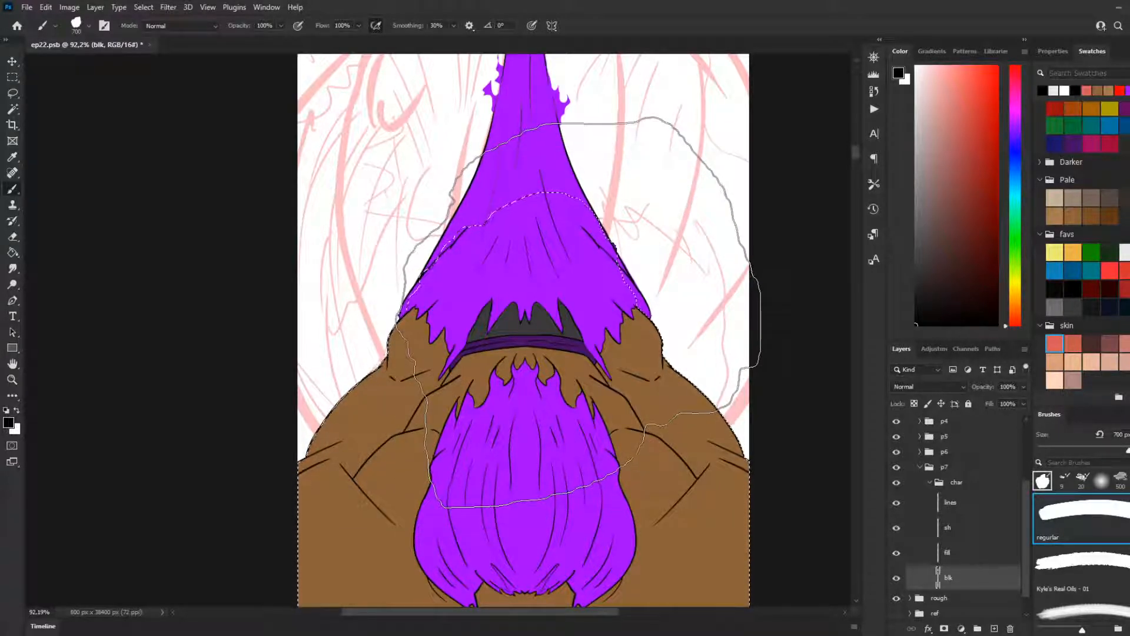
pyautogui.press('[')
pyautogui.press('[')
pyautogui.press('[')
pyautogui.press('[')
pyautogui.press('[')
pyautogui.press('[')
pyautogui.press('[')
pyautogui.press('[')
pyautogui.press('[')
pyautogui.press('[')
pyautogui.press('[')
pyautogui.press('[')
pyautogui.press('[')
pyautogui.press('[')
pyautogui.press('[')
pyautogui.press('[')
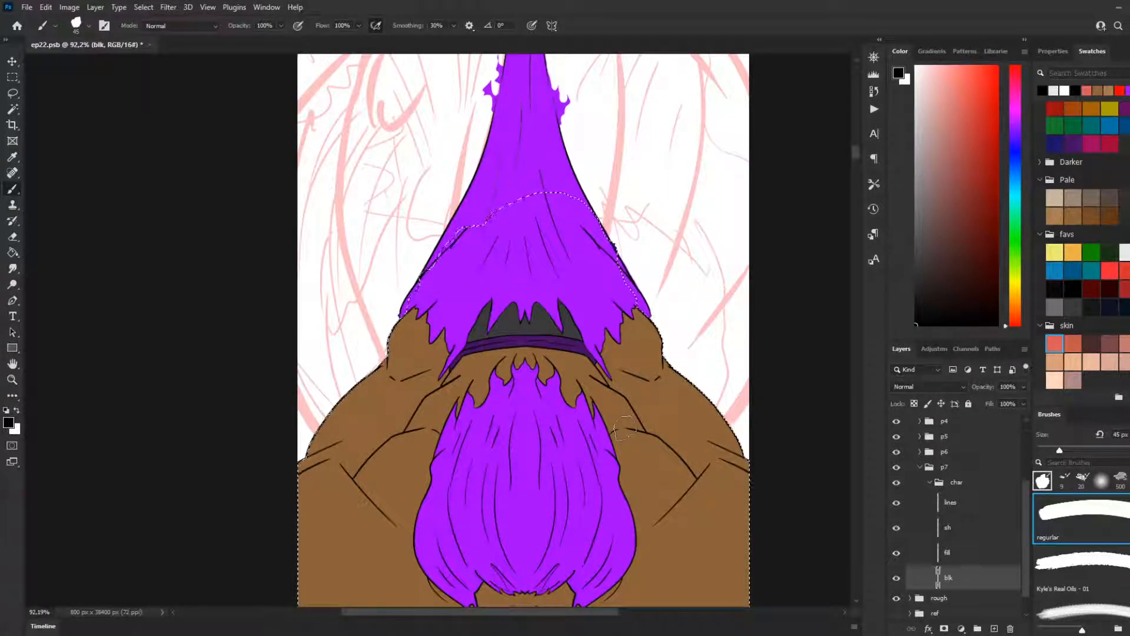
# Step: Set the regular brush's size to 125 px and make the sh layer in the char group active
pyautogui.scroll(-1, 624, 302)
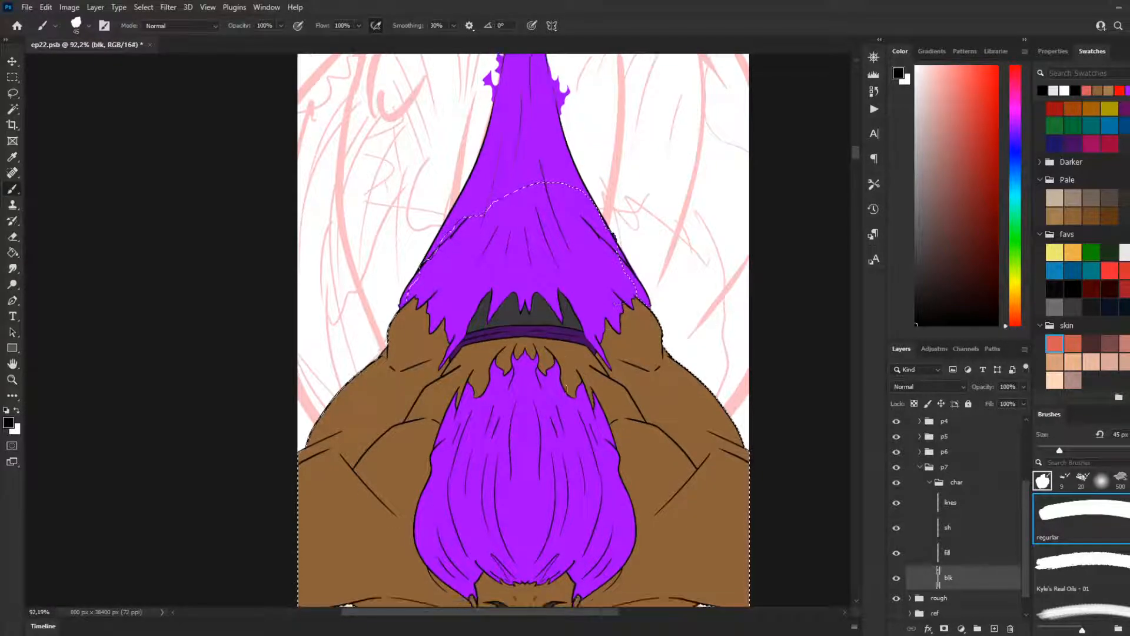
pyautogui.press(']')
pyautogui.press(']')
pyautogui.press(']')
pyautogui.press(']')
pyautogui.press(']')
pyautogui.press(']')
pyautogui.press(']')
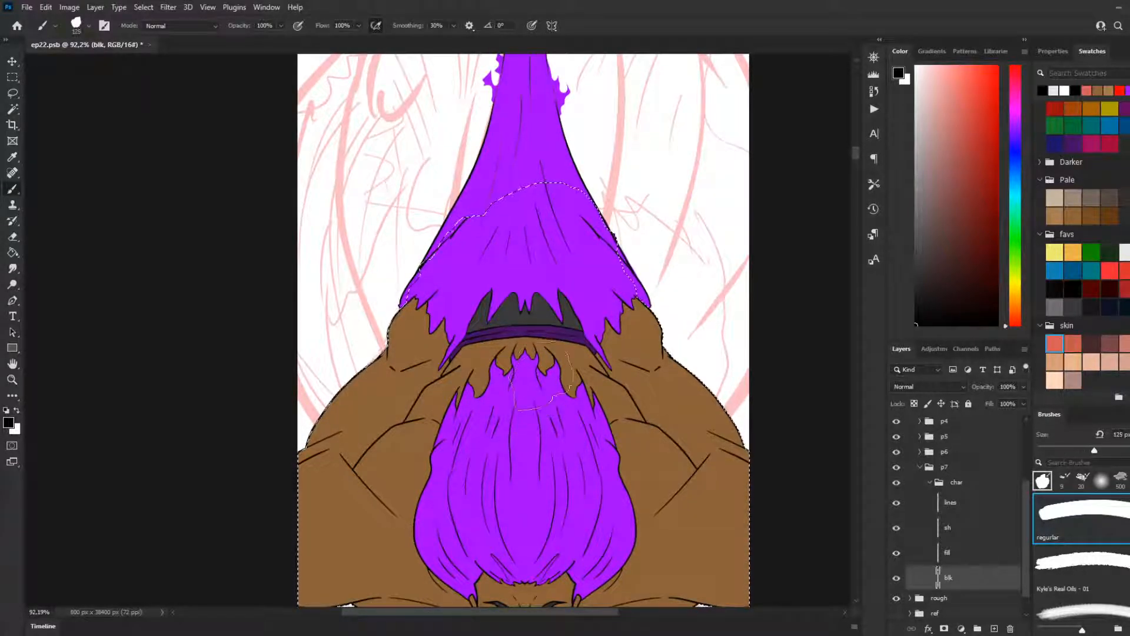
pyautogui.scroll(-4, 541, 382)
pyautogui.scroll(-2, 540, 376)
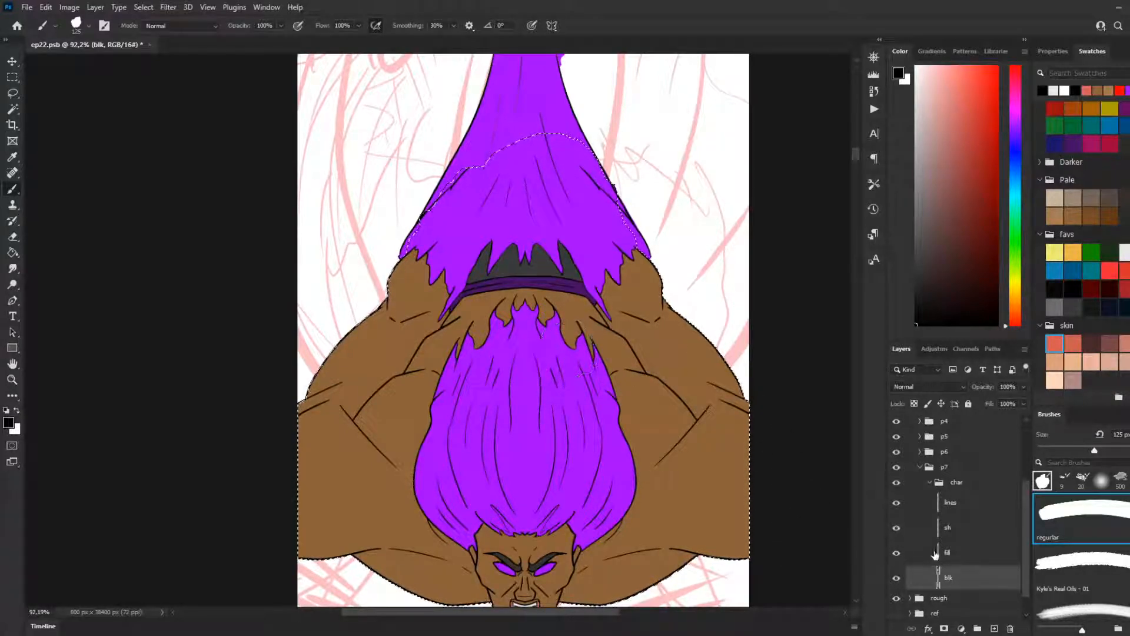
pyautogui.click(954, 528)
pyautogui.scroll(-3, 450, 547)
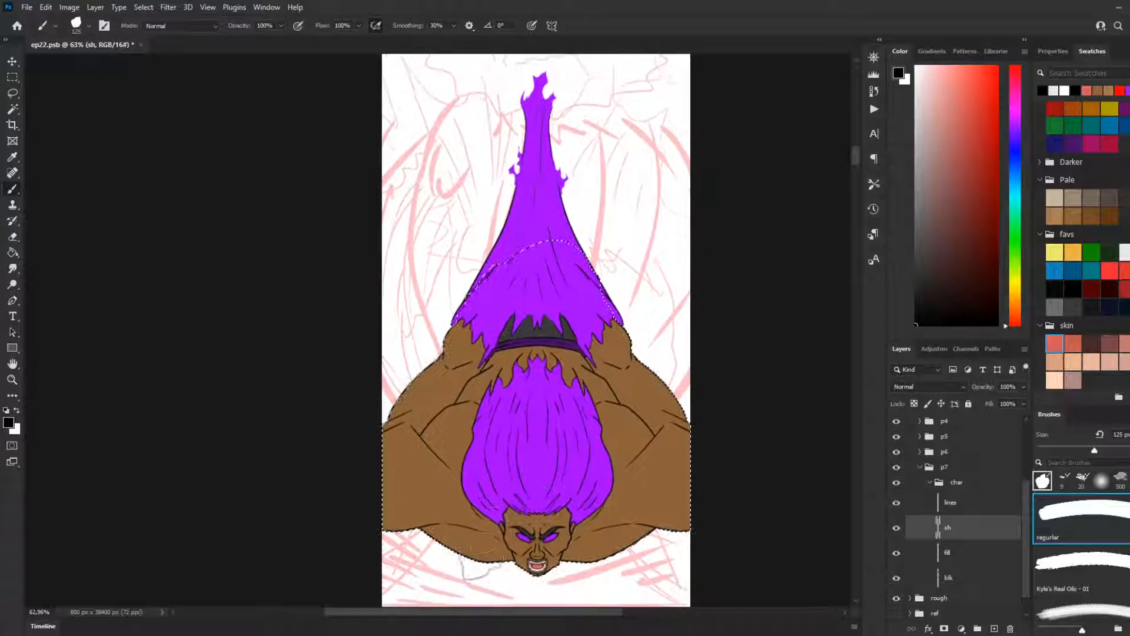
pyautogui.scroll(-1, 450, 547)
pyautogui.scroll(4, 451, 547)
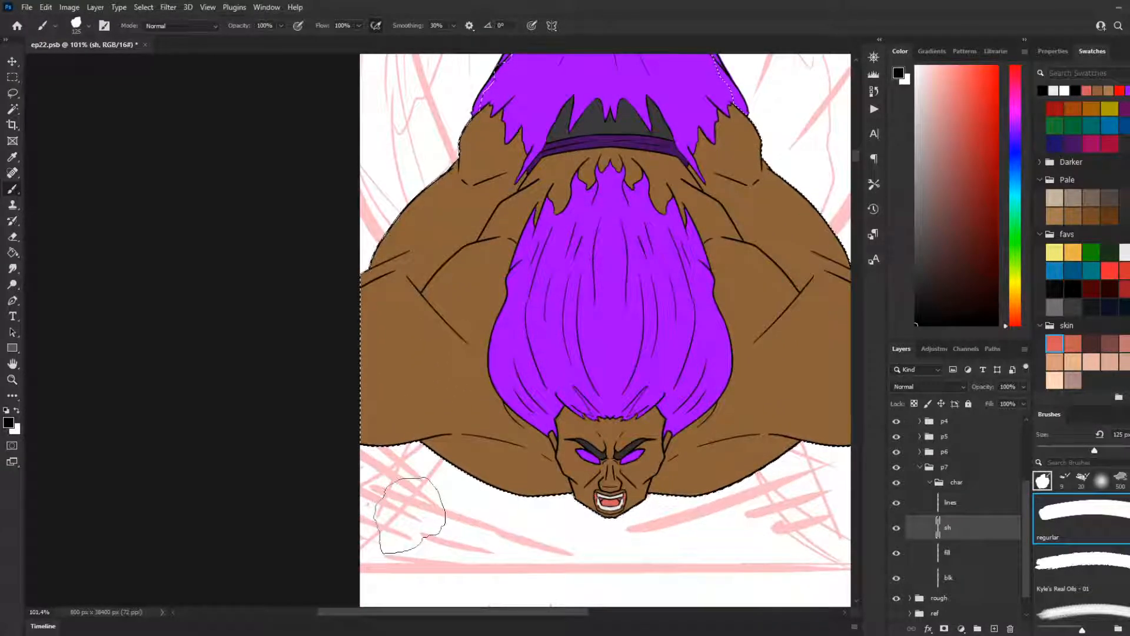
# Step: Try broad black 125 px strokes across the lower part of the character's left-hand arm on the sh layer
pyautogui.moveTo(332, 364); pyautogui.dragTo(440, 422)
pyautogui.hotkey('ctrl', 'z')
pyautogui.moveTo(341, 365); pyautogui.dragTo(412, 392)
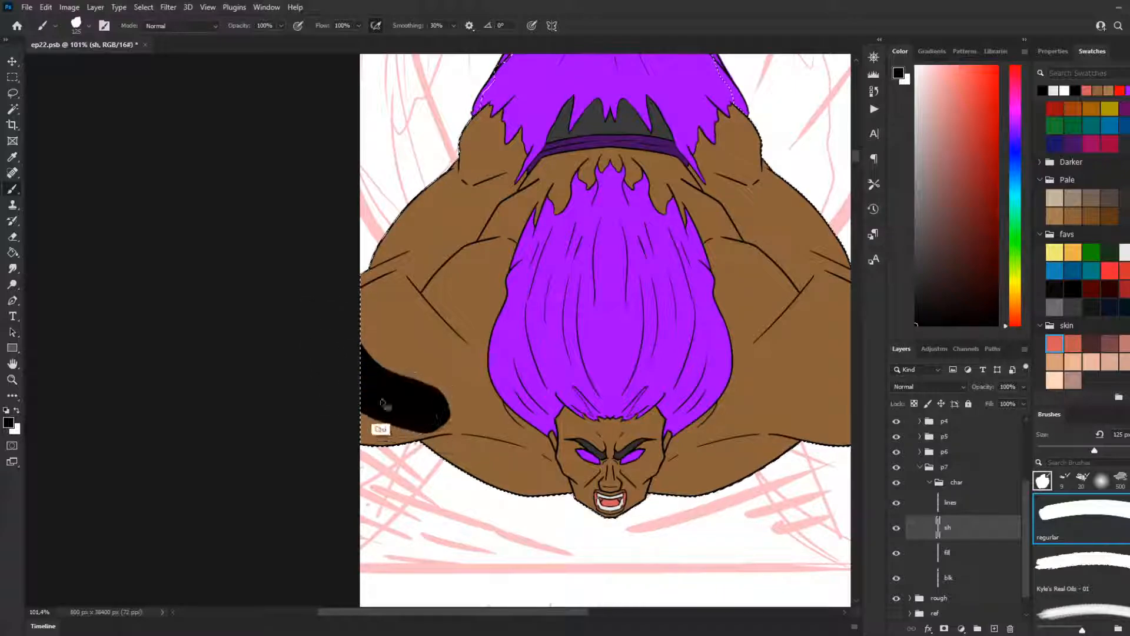
pyautogui.hotkey('ctrl', 'z')
pyautogui.moveTo(355, 428); pyautogui.dragTo(412, 465)
pyautogui.hotkey('ctrl', 'z')
# Step: Paint black 35 px shadows along the left-hand arm's underside up to the face, and set the sh layer's opacity to 35%
pyautogui.press('[')
pyautogui.press('[')
pyautogui.press('[')
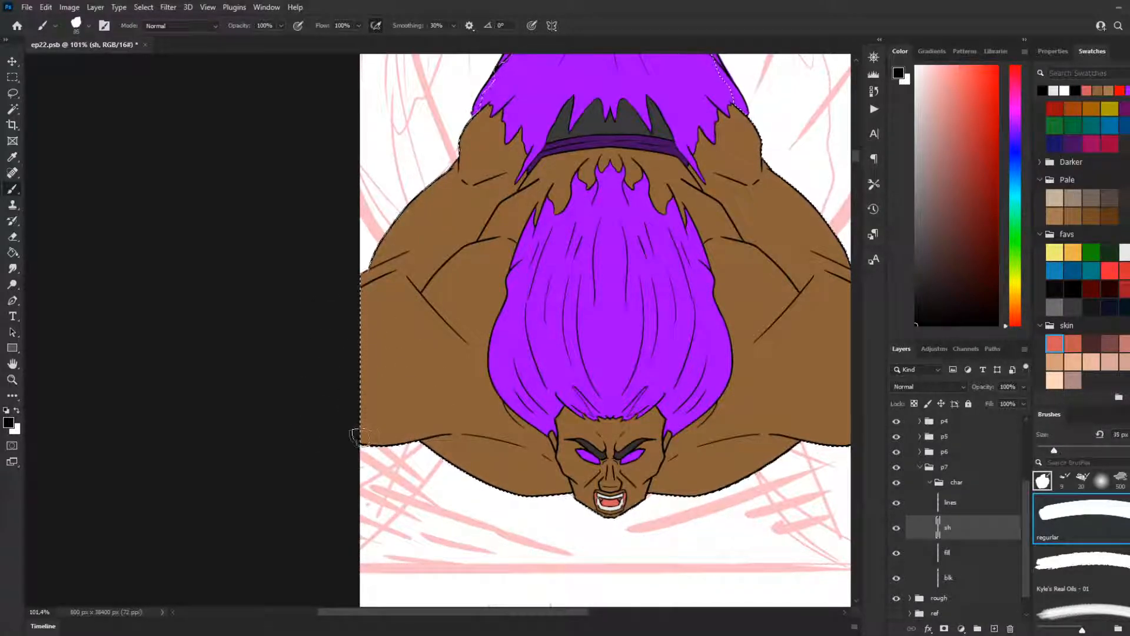
pyautogui.moveTo(552, 471); pyautogui.dragTo(472, 436)
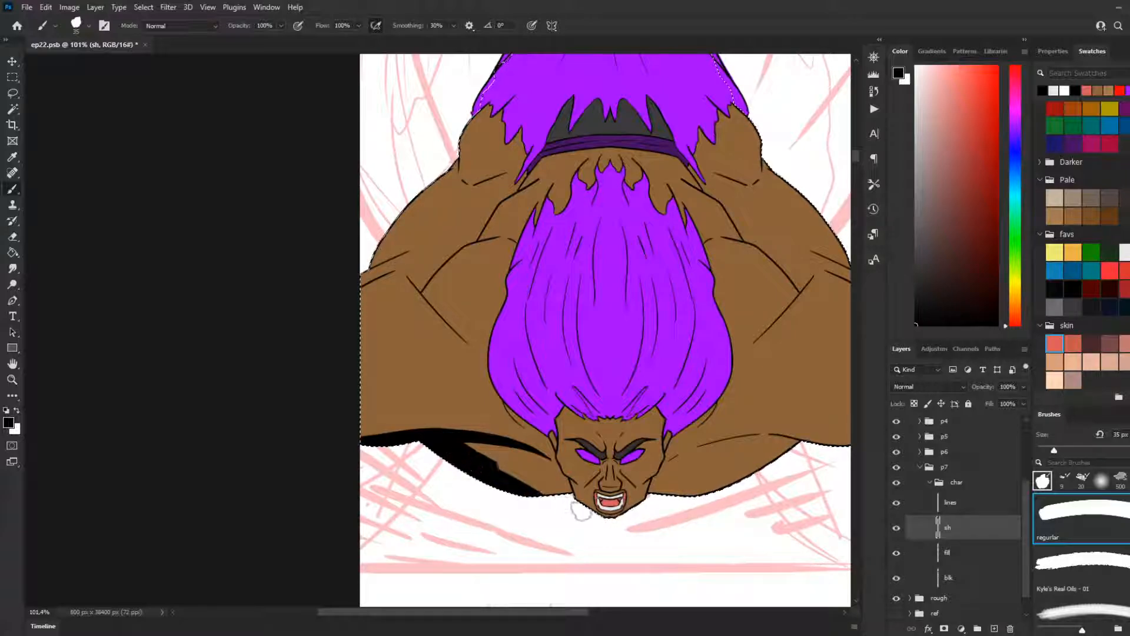
pyautogui.hotkey('ctrl', 'z')
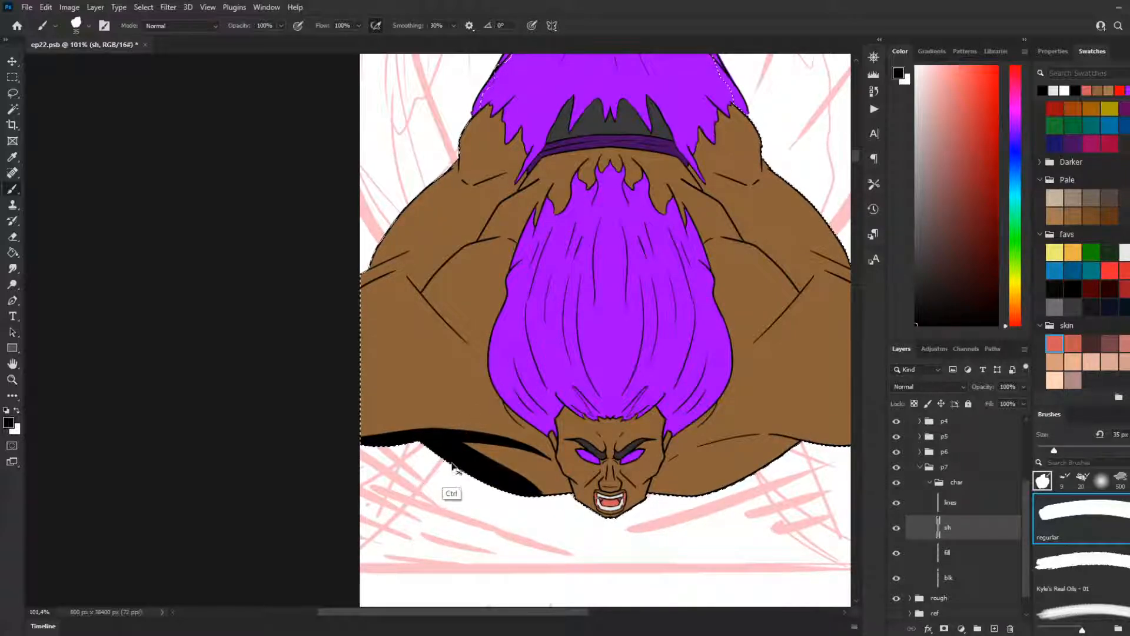
pyautogui.moveTo(467, 450)
pyautogui.mouseDown()
pyautogui.moveTo(559, 496)
pyautogui.moveTo(502, 481)
pyautogui.mouseUp()
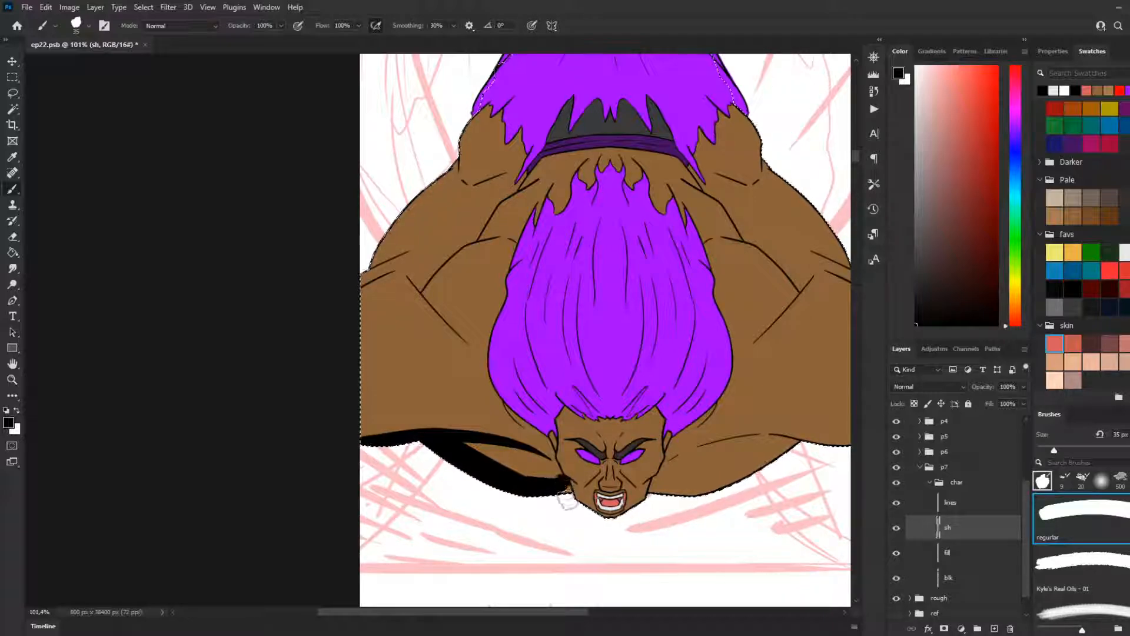
pyautogui.moveTo(562, 490); pyautogui.dragTo(531, 483)
pyautogui.click(1023, 387)
pyautogui.moveTo(1024, 401)
pyautogui.mouseDown()
pyautogui.moveTo(981, 397)
pyautogui.moveTo(992, 398)
pyautogui.mouseUp()
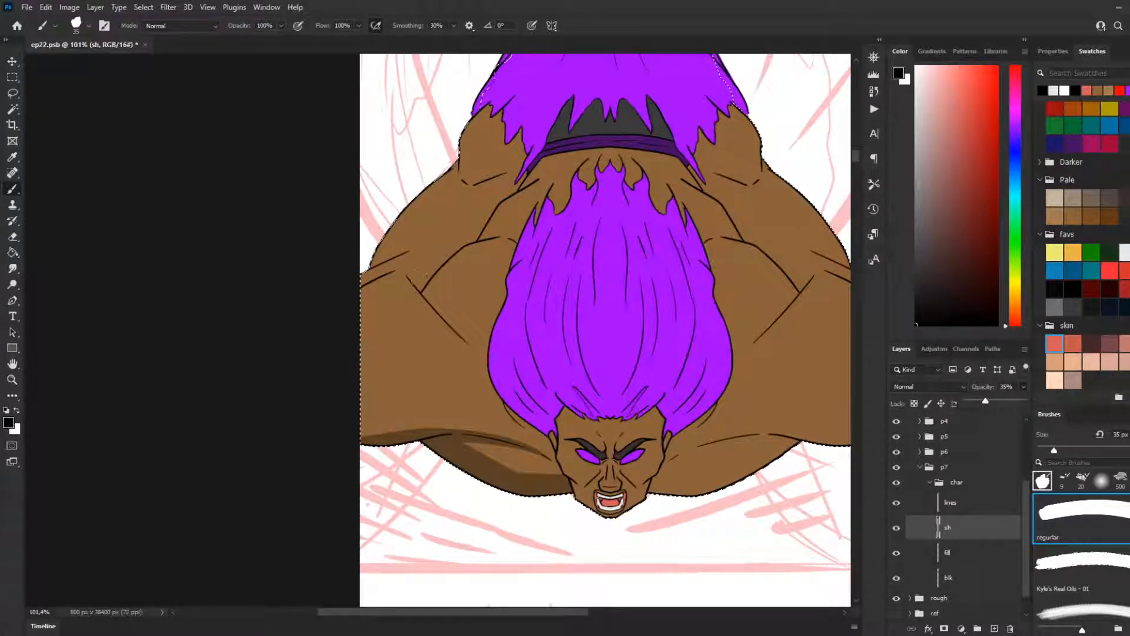
# Step: Shade the skin around the crossing crease lines of the left-hand arm, reworking the strokes that miss the intended shape
pyautogui.moveTo(474, 350); pyautogui.dragTo(416, 305)
pyautogui.hotkey('ctrl', 'z')
pyautogui.moveTo(405, 275); pyautogui.dragTo(471, 370)
pyautogui.hotkey('ctrl', 'z')
pyautogui.moveTo(401, 274)
pyautogui.mouseDown()
pyautogui.moveTo(481, 374)
pyautogui.moveTo(519, 385)
pyautogui.moveTo(452, 347)
pyautogui.moveTo(502, 376)
pyautogui.moveTo(461, 289)
pyautogui.mouseUp()
pyautogui.hotkey('ctrl', 'z')
pyautogui.hotkey('ctrl', 'z')
pyautogui.moveTo(469, 350)
pyautogui.mouseDown()
pyautogui.moveTo(463, 295)
pyautogui.moveTo(463, 332)
pyautogui.moveTo(433, 284)
pyautogui.moveTo(442, 317)
pyautogui.moveTo(412, 282)
pyautogui.moveTo(449, 288)
pyautogui.moveTo(433, 318)
pyautogui.mouseUp()
pyautogui.hotkey('ctrl', 'z')
pyautogui.hotkey('ctrl', 'z')
pyautogui.moveTo(405, 271)
pyautogui.mouseDown()
pyautogui.moveTo(467, 315)
pyautogui.moveTo(408, 281)
pyautogui.moveTo(492, 359)
pyautogui.moveTo(425, 302)
pyautogui.moveTo(466, 340)
pyautogui.moveTo(474, 264)
pyautogui.mouseUp()
pyautogui.hotkey('ctrl', 'z')
pyautogui.hotkey('ctrl', 'z')
pyautogui.moveTo(461, 338)
pyautogui.mouseDown()
pyautogui.moveTo(471, 253)
pyautogui.moveTo(458, 254)
pyautogui.moveTo(447, 293)
pyautogui.moveTo(449, 254)
pyautogui.moveTo(466, 245)
pyautogui.mouseUp()
pyautogui.moveTo(412, 274)
pyautogui.mouseDown()
pyautogui.moveTo(479, 224)
pyautogui.moveTo(460, 251)
pyautogui.moveTo(467, 234)
pyautogui.moveTo(472, 264)
pyautogui.moveTo(478, 249)
pyautogui.moveTo(463, 333)
pyautogui.mouseUp()
pyautogui.hotkey('ctrl', 'z')
pyautogui.moveTo(475, 246)
pyautogui.mouseDown()
pyautogui.moveTo(453, 334)
pyautogui.moveTo(479, 240)
pyautogui.moveTo(462, 329)
pyautogui.moveTo(479, 241)
pyautogui.moveTo(452, 328)
pyautogui.moveTo(464, 284)
pyautogui.moveTo(466, 345)
pyautogui.moveTo(462, 260)
pyautogui.moveTo(480, 206)
pyautogui.moveTo(460, 273)
pyautogui.moveTo(470, 346)
pyautogui.mouseUp()
pyautogui.hotkey('ctrl', 'z')
pyautogui.hotkey('ctrl', 'z')
# Step: Refine the inner edge of the left-hand arm's shadow so it tapers to the lower end of the diagonal crease
pyautogui.hotkey('ctrl', 'z')
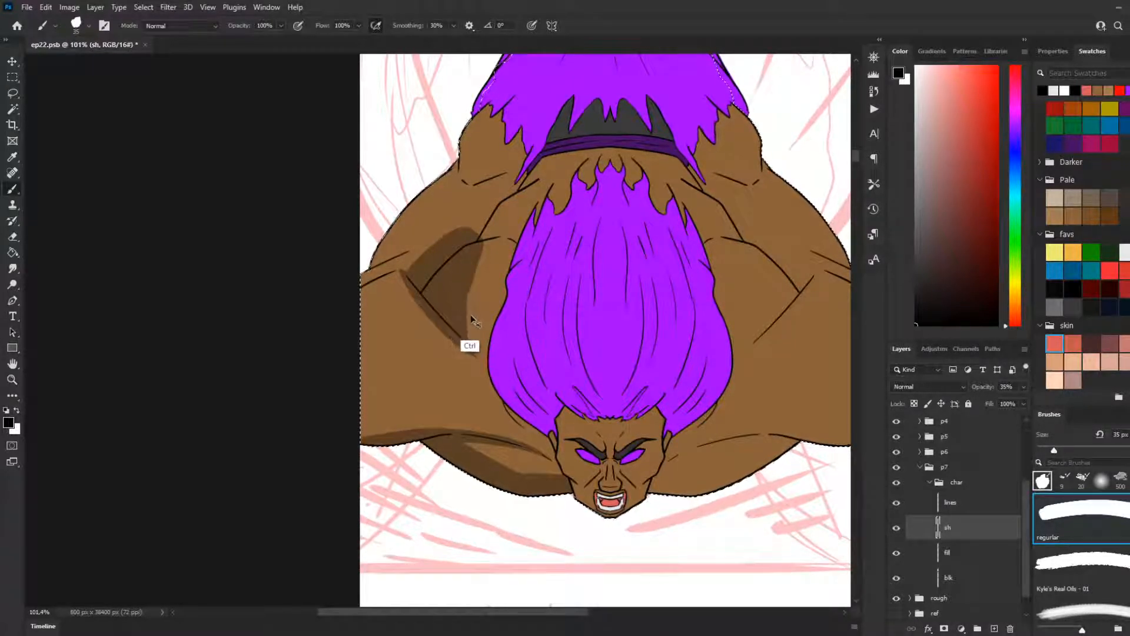
pyautogui.moveTo(459, 292)
pyautogui.mouseDown()
pyautogui.moveTo(480, 350)
pyautogui.moveTo(464, 276)
pyautogui.moveTo(477, 340)
pyautogui.mouseUp()
pyautogui.hotkey('ctrl', 'z')
pyautogui.hotkey('ctrl', 'z')
pyautogui.moveTo(465, 269); pyautogui.dragTo(471, 345)
pyautogui.moveTo(465, 283); pyautogui.dragTo(472, 340)
pyautogui.hotkey('ctrl', 'z')
pyautogui.moveTo(464, 283); pyautogui.dragTo(474, 346)
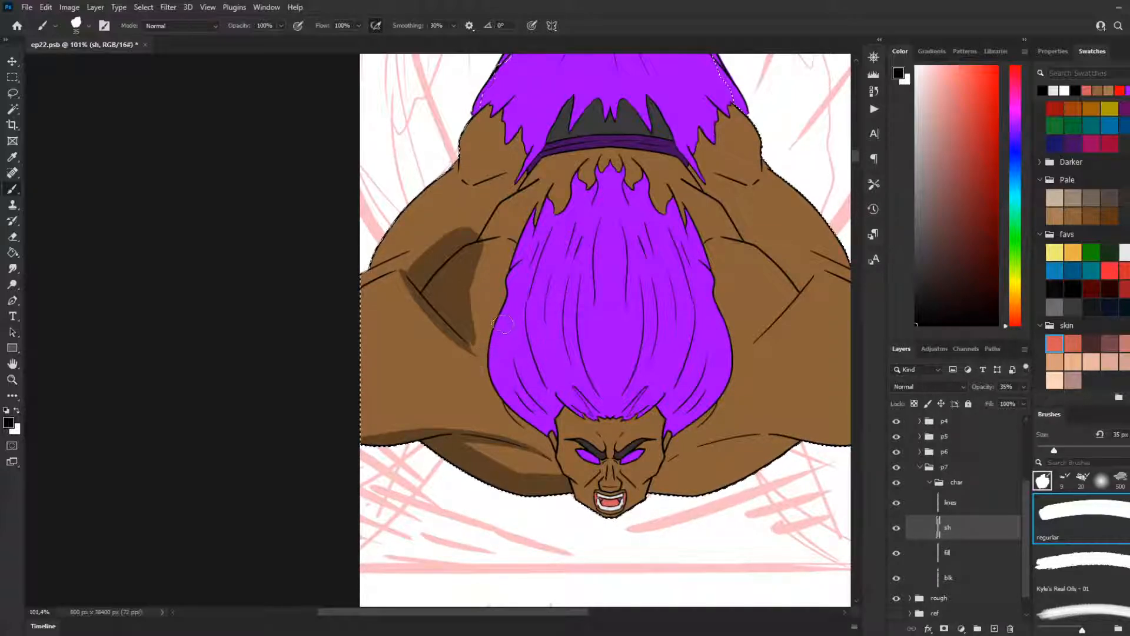
pyautogui.hotkey('ctrl', 'z')
pyautogui.moveTo(466, 290); pyautogui.dragTo(474, 349)
pyautogui.hotkey('ctrl', 'z')
pyautogui.moveTo(464, 292); pyautogui.dragTo(477, 354)
# Step: Extend the left-hand arm's shadow in a curved band up beside the hair to just below the waistband, filling it in
pyautogui.moveTo(419, 257); pyautogui.dragTo(468, 198)
pyautogui.hotkey('ctrl', 'z')
pyautogui.moveTo(420, 262); pyautogui.dragTo(473, 216)
pyautogui.hotkey('ctrl', 'z')
pyautogui.moveTo(420, 274)
pyautogui.mouseDown()
pyautogui.moveTo(469, 205)
pyautogui.moveTo(521, 194)
pyautogui.mouseUp()
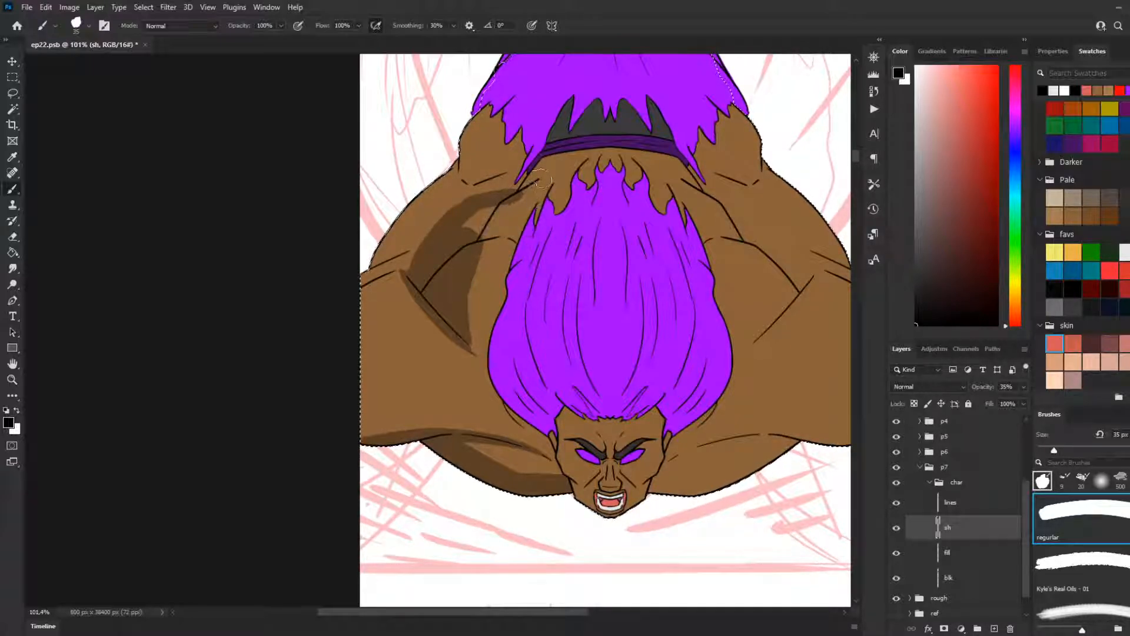
pyautogui.moveTo(520, 199); pyautogui.dragTo(507, 233)
pyautogui.moveTo(521, 191)
pyautogui.mouseDown()
pyautogui.moveTo(483, 243)
pyautogui.moveTo(490, 223)
pyautogui.moveTo(450, 237)
pyautogui.moveTo(495, 226)
pyautogui.moveTo(499, 243)
pyautogui.moveTo(514, 240)
pyautogui.moveTo(468, 257)
pyautogui.mouseUp()
pyautogui.hotkey('ctrl', 'z')
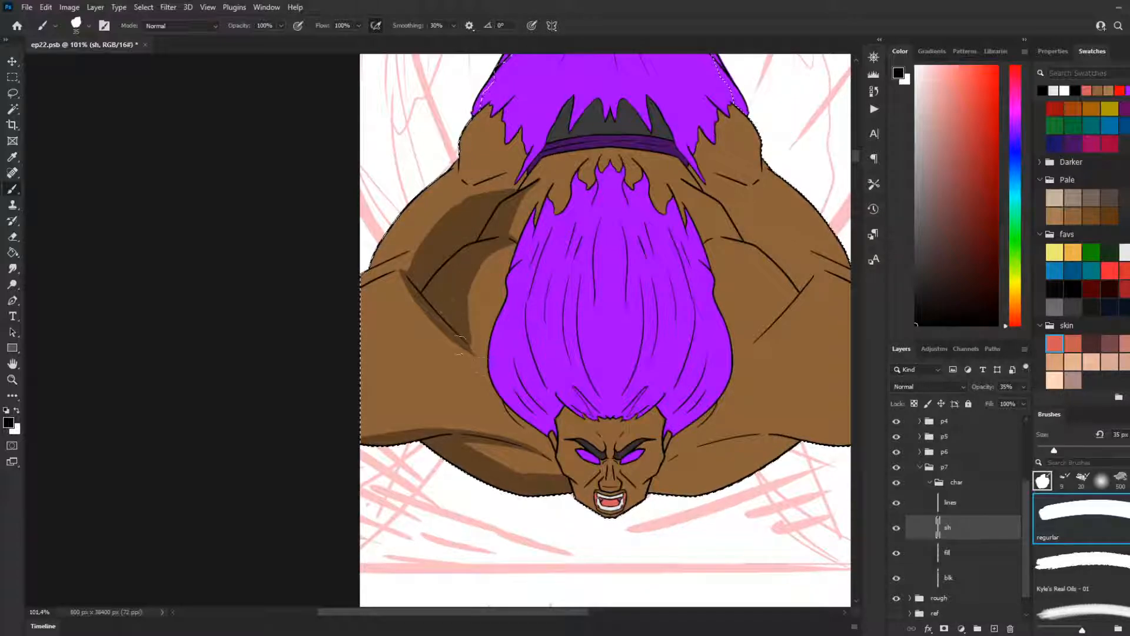
# Step: Shade a rounded area on the outer side of the left-hand arm's diagonal crease
pyautogui.moveTo(458, 341)
pyautogui.mouseDown()
pyautogui.moveTo(390, 328)
pyautogui.moveTo(391, 268)
pyautogui.moveTo(433, 253)
pyautogui.moveTo(395, 296)
pyautogui.moveTo(441, 321)
pyautogui.mouseUp()
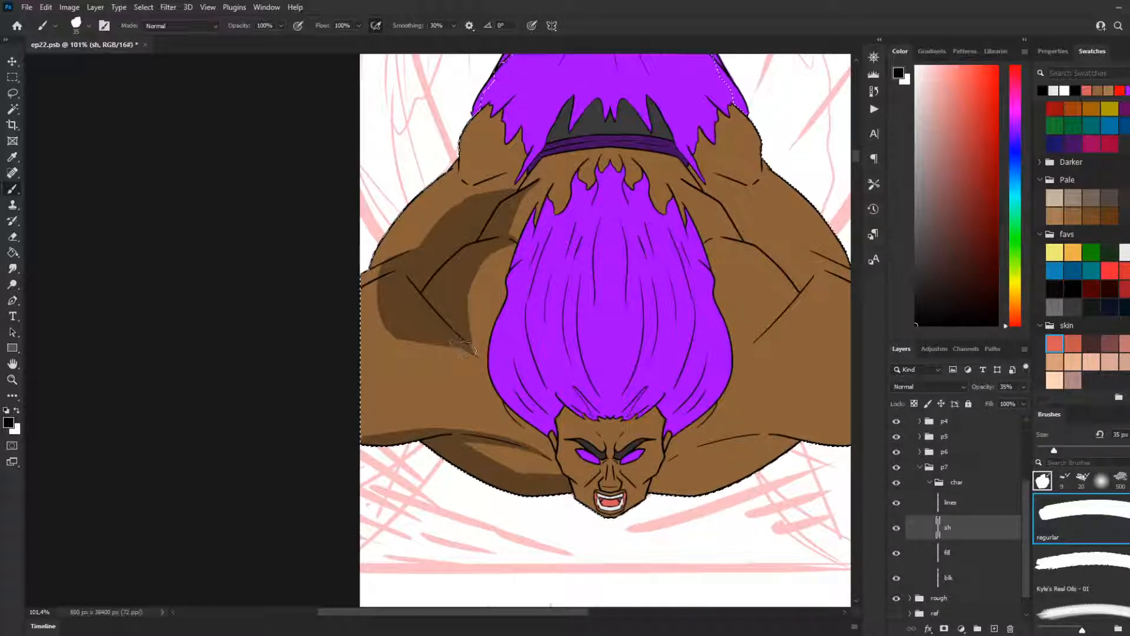
pyautogui.moveTo(464, 348); pyautogui.dragTo(389, 345)
pyautogui.hotkey('ctrl', 'z')
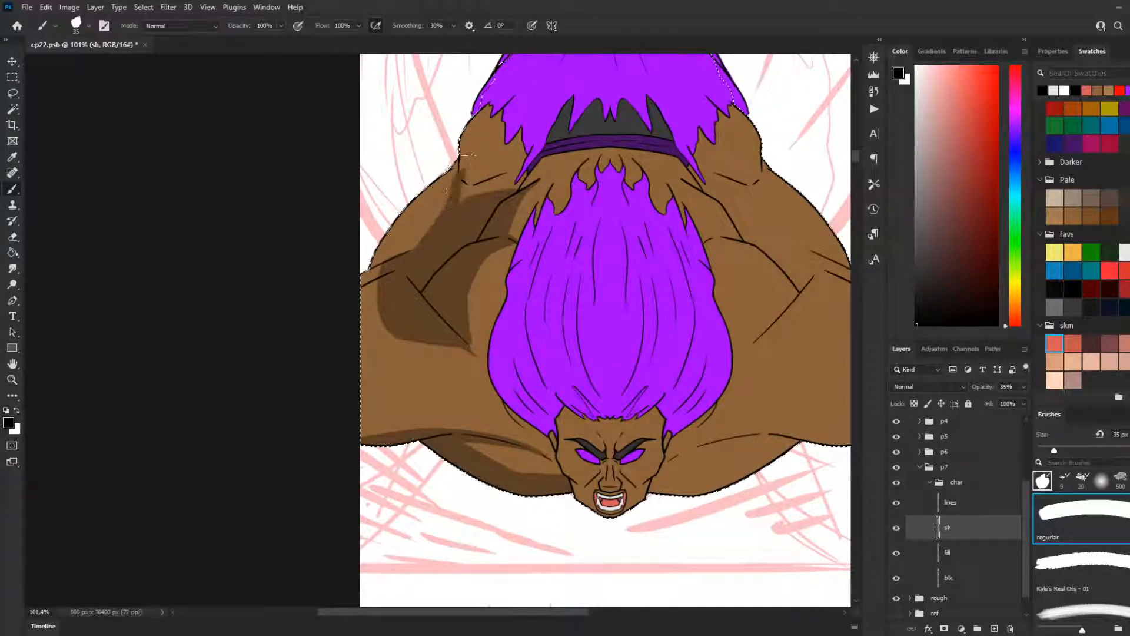
# Step: Shade the fold at the left-hand wrist and widen the adjoining arm shadow from the wrist towards the elbow
pyautogui.press('ctrl')
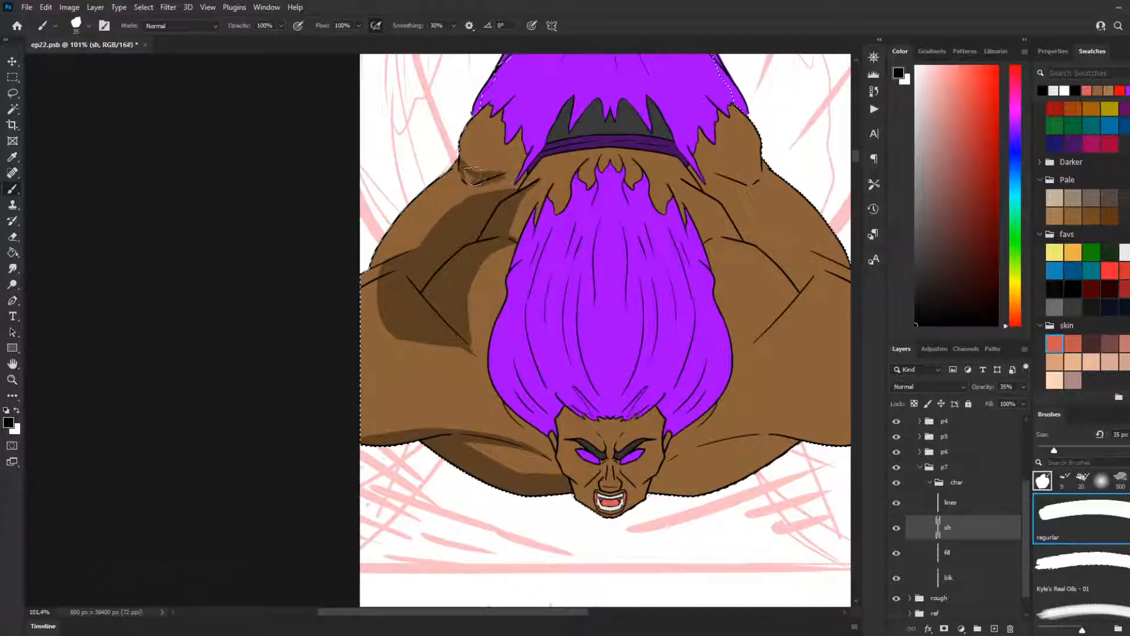
pyautogui.moveTo(498, 177); pyautogui.dragTo(454, 232)
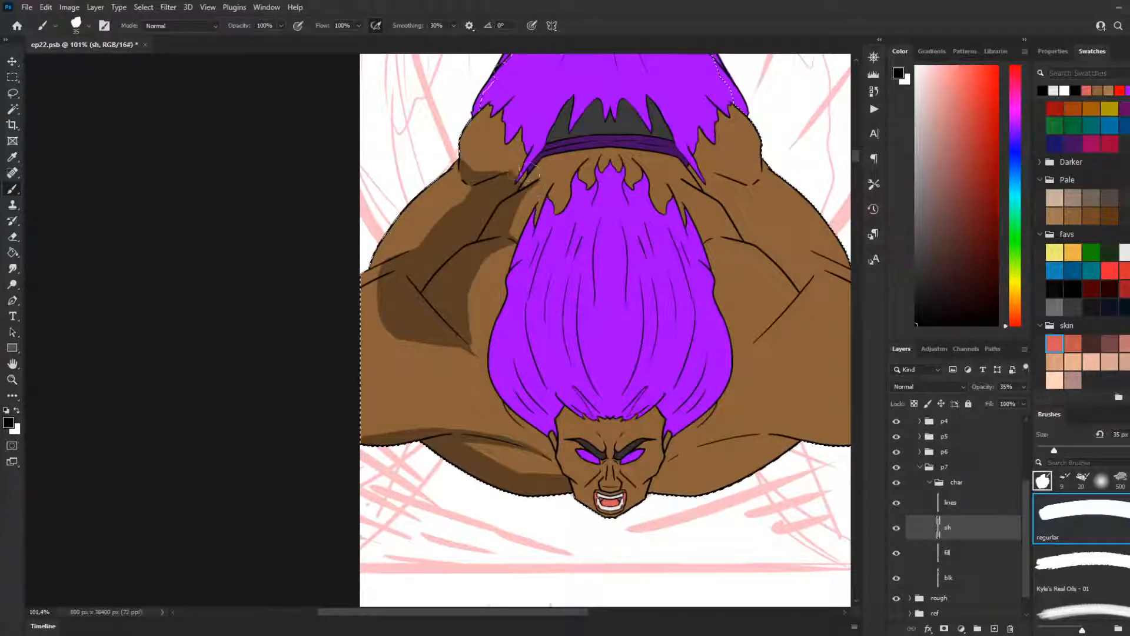
pyautogui.press('ctrl')
pyautogui.hotkey('ctrl', 'z')
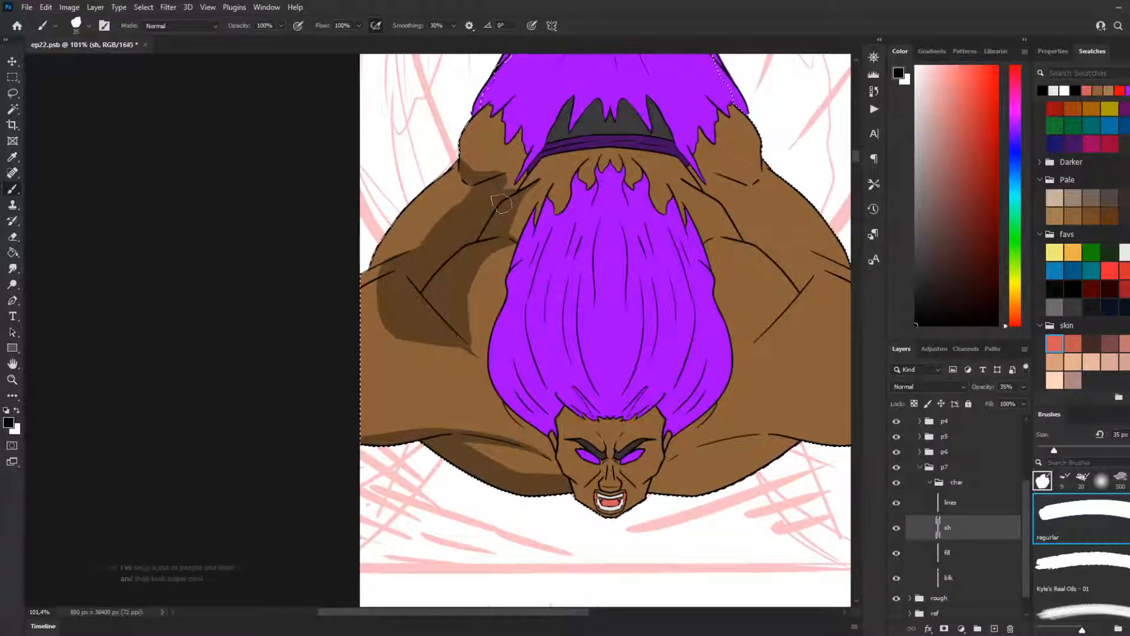
pyautogui.moveTo(451, 171)
pyautogui.mouseDown()
pyautogui.moveTo(494, 179)
pyautogui.moveTo(447, 225)
pyautogui.mouseUp()
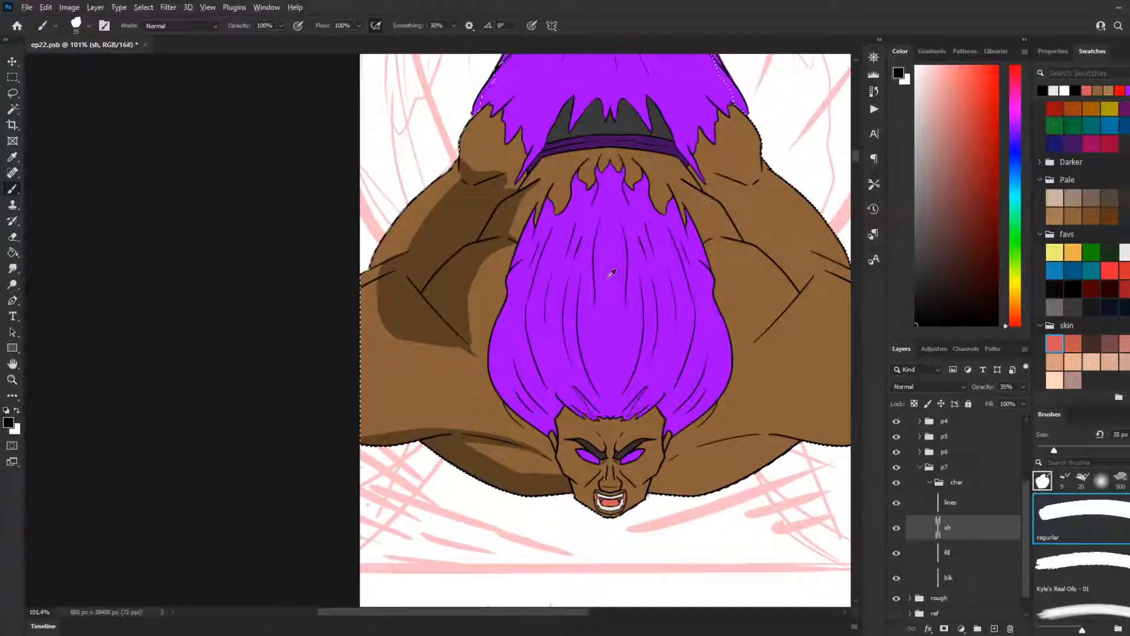
# Step: Paint a narrow 35 px shadow along the diagonal crease of the right-hand arm with the regular brush
pyautogui.scroll(-5, 611, 274)
pyautogui.scroll(1, 859, 354)
pyautogui.scroll(5, 858, 355)
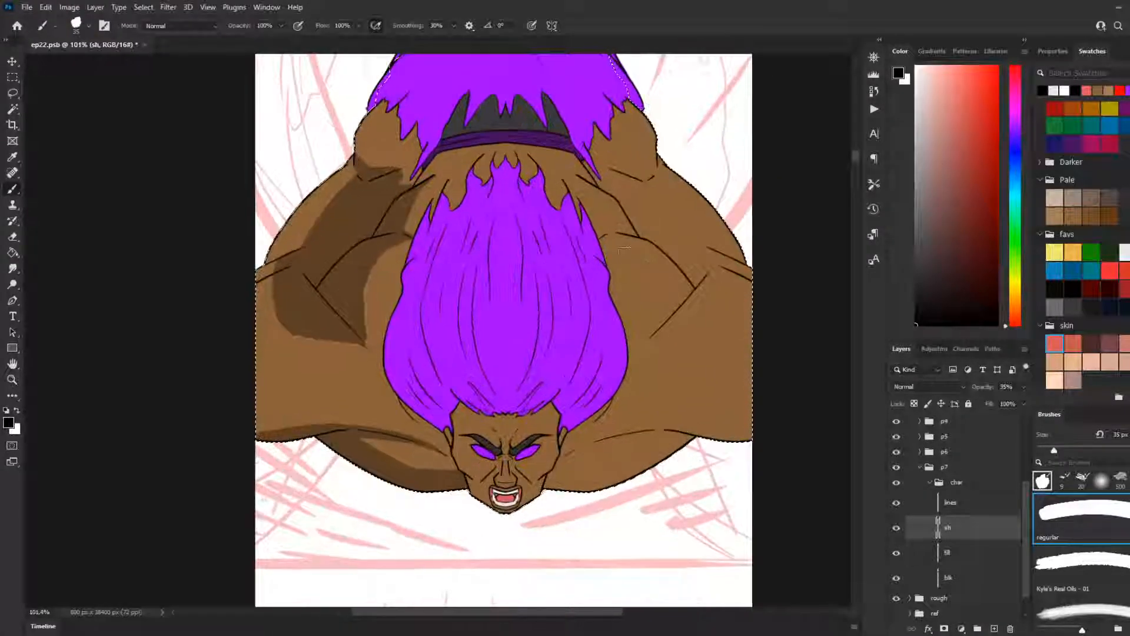
pyautogui.scroll(3, 624, 250)
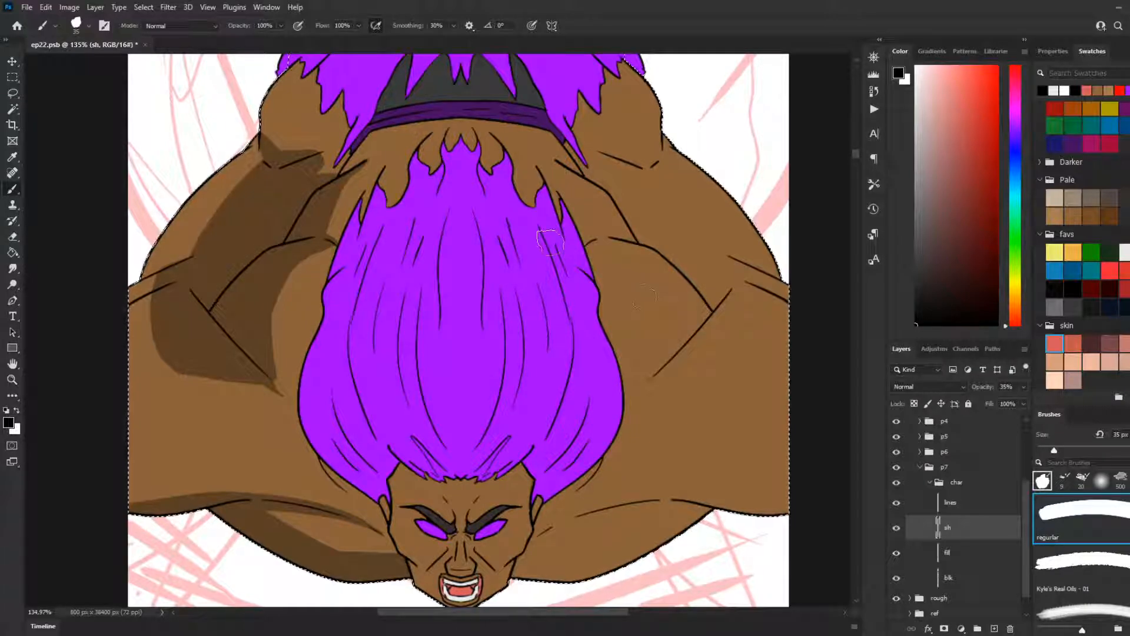
pyautogui.click(18, 77)
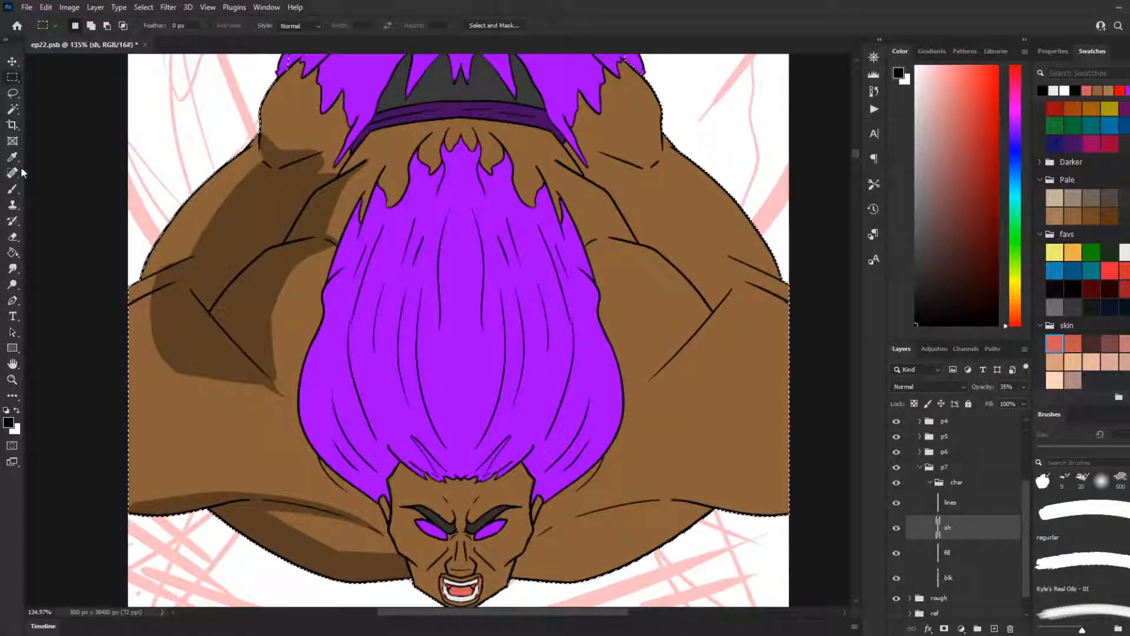
pyautogui.click(13, 187)
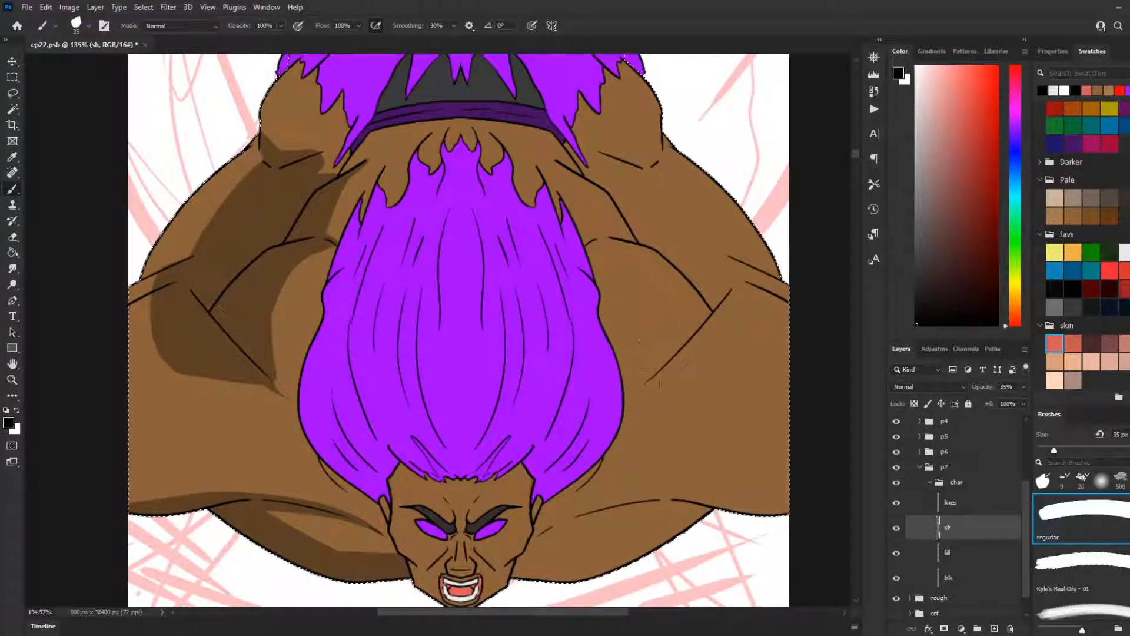
pyautogui.moveTo(644, 386); pyautogui.dragTo(717, 301)
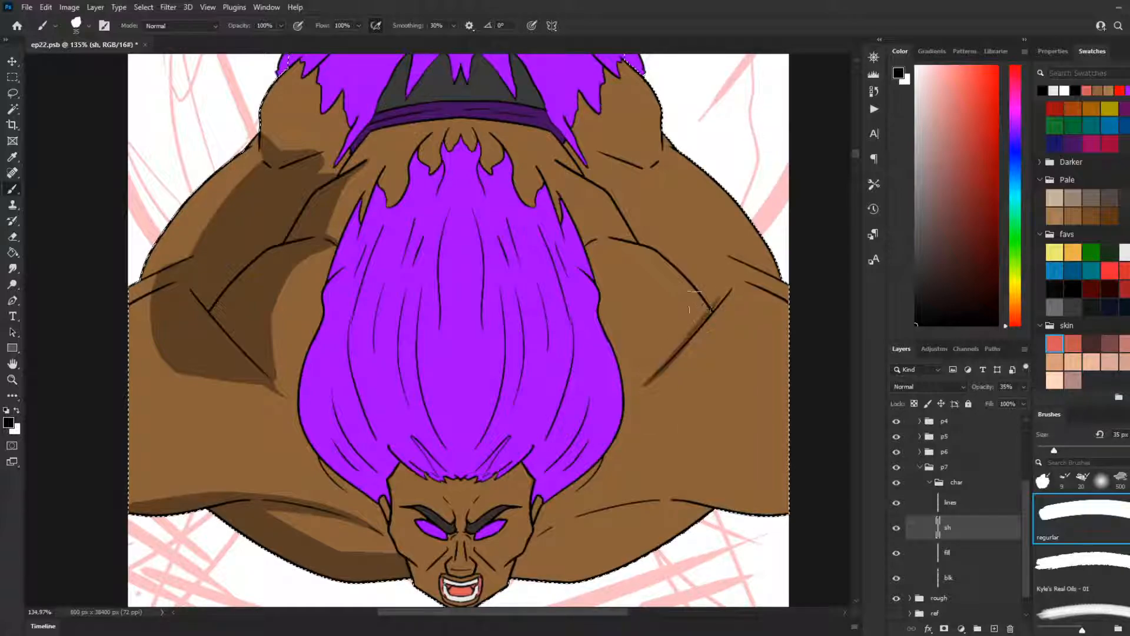
pyautogui.hotkey('ctrl', 'z')
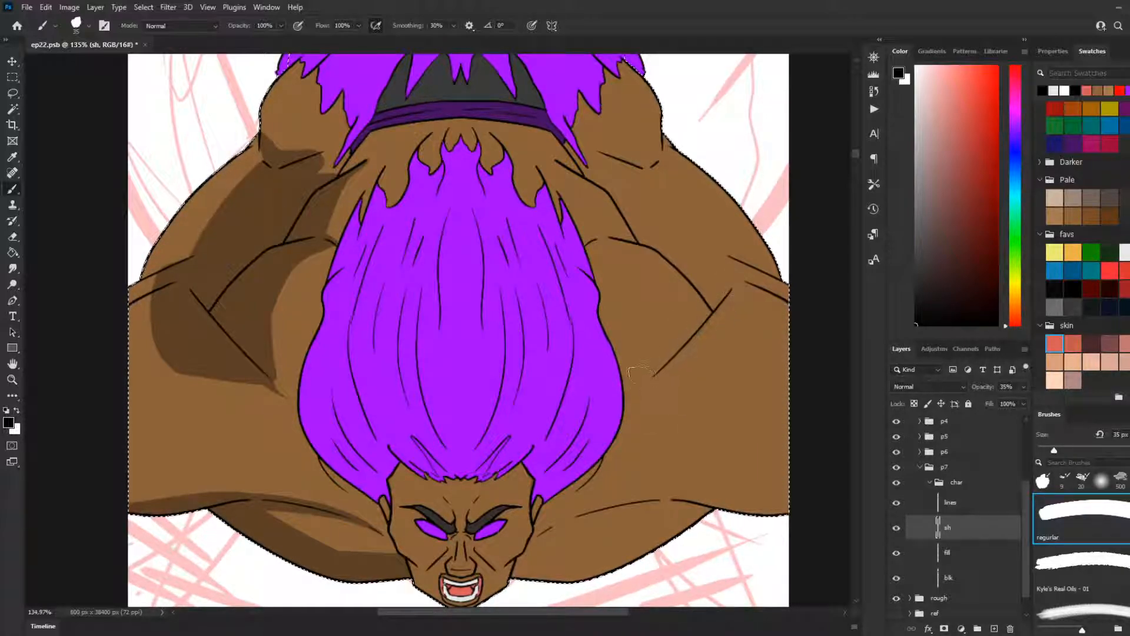
pyautogui.moveTo(643, 384); pyautogui.dragTo(718, 304)
# Step: Shade the right-hand arm from the diagonal crease up around the curved crease to the hair's edge, mirroring the opposite arm
pyautogui.moveTo(647, 376); pyautogui.dragTo(663, 312)
pyautogui.hotkey('ctrl', 'z')
pyautogui.moveTo(646, 382); pyautogui.dragTo(665, 321)
pyautogui.hotkey('ctrl', 'z')
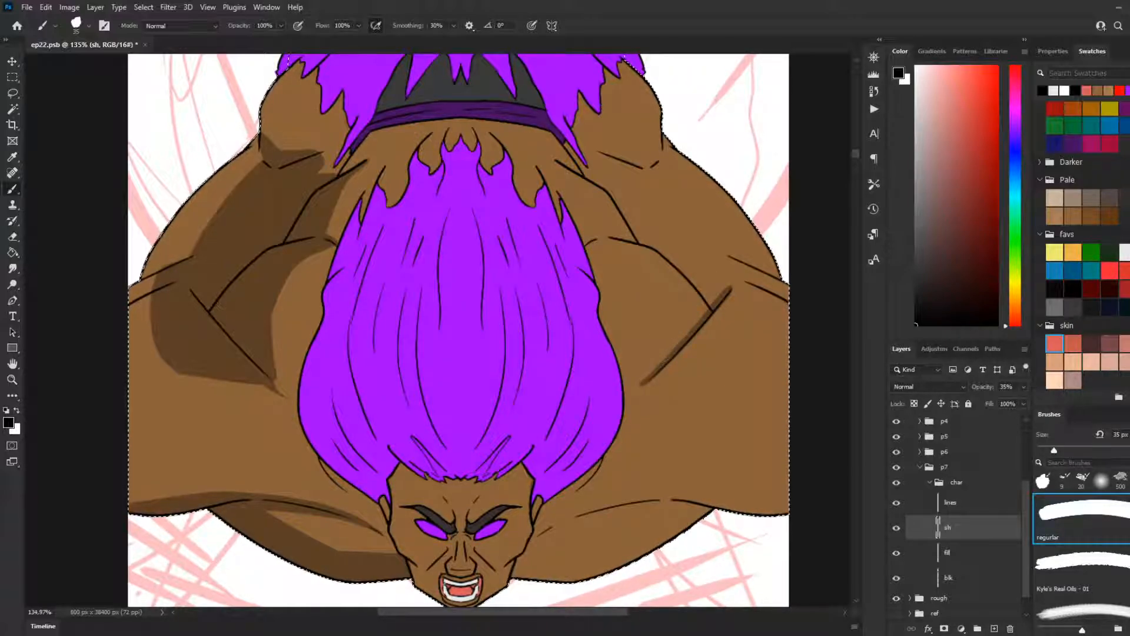
pyautogui.hotkey('ctrl', 'd')
pyautogui.moveTo(654, 371)
pyautogui.mouseDown()
pyautogui.moveTo(678, 320)
pyautogui.moveTo(678, 283)
pyautogui.mouseUp()
pyautogui.hotkey('ctrl', 'z')
pyautogui.moveTo(651, 374); pyautogui.dragTo(674, 275)
pyautogui.hotkey('ctrl', 'z')
pyautogui.moveTo(655, 371)
pyautogui.mouseDown()
pyautogui.moveTo(661, 287)
pyautogui.moveTo(600, 237)
pyautogui.moveTo(652, 250)
pyautogui.moveTo(680, 296)
pyautogui.moveTo(676, 313)
pyautogui.moveTo(661, 266)
pyautogui.moveTo(672, 354)
pyautogui.moveTo(724, 299)
pyautogui.moveTo(666, 352)
pyautogui.moveTo(716, 296)
pyautogui.moveTo(676, 253)
pyautogui.moveTo(649, 263)
pyautogui.moveTo(640, 253)
pyautogui.moveTo(695, 282)
pyautogui.moveTo(704, 304)
pyautogui.moveTo(684, 311)
pyautogui.moveTo(711, 280)
pyautogui.moveTo(714, 249)
pyautogui.moveTo(675, 308)
pyautogui.moveTo(698, 301)
pyautogui.moveTo(704, 264)
pyautogui.moveTo(603, 242)
pyautogui.moveTo(653, 243)
pyautogui.moveTo(583, 247)
pyautogui.moveTo(648, 243)
pyautogui.moveTo(606, 242)
pyautogui.mouseUp()
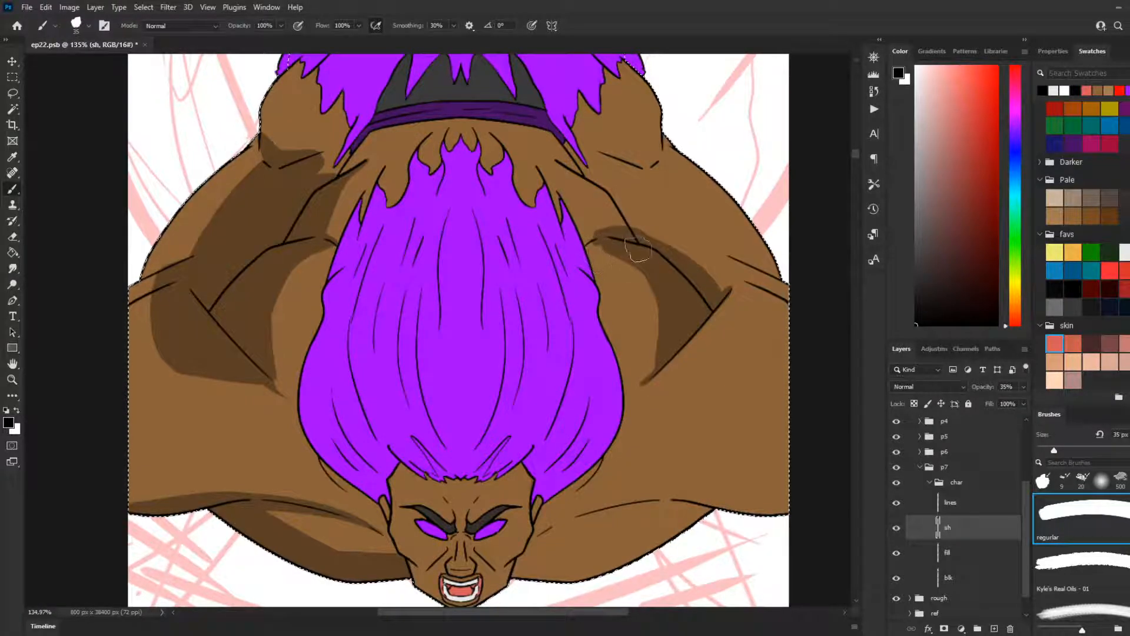
# Step: Shade the strip along the right-hand arm's upper crease towards the waistband and a rounded area outside its diagonal crease
pyautogui.moveTo(634, 242)
pyautogui.mouseDown()
pyautogui.moveTo(605, 196)
pyautogui.moveTo(558, 164)
pyautogui.mouseUp()
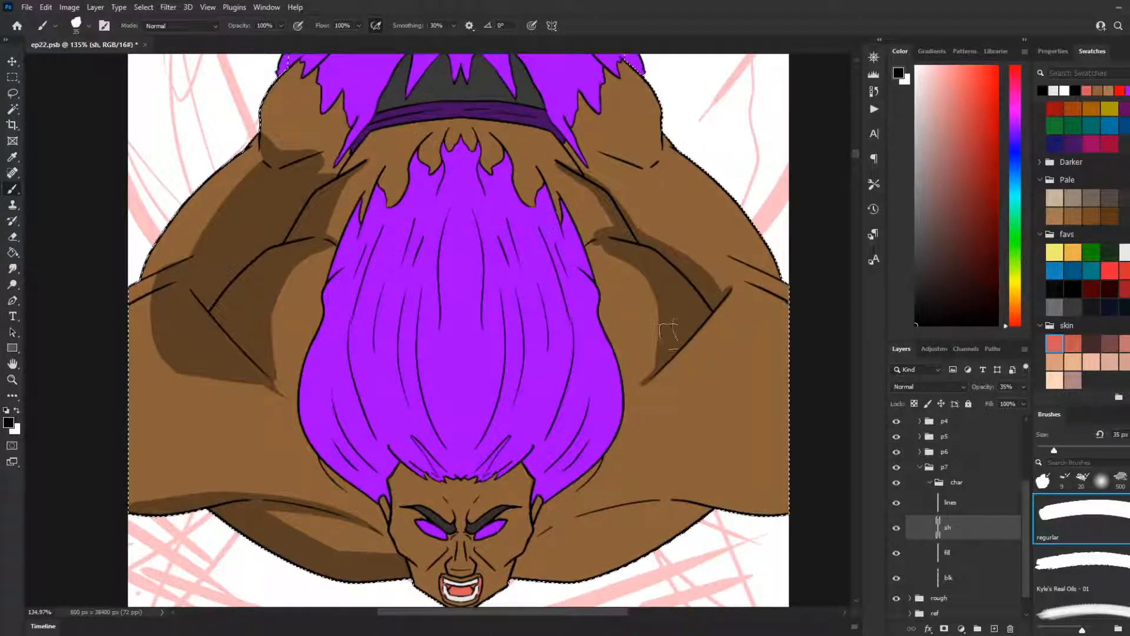
pyautogui.moveTo(730, 291)
pyautogui.mouseDown()
pyautogui.moveTo(645, 385)
pyautogui.moveTo(711, 363)
pyautogui.moveTo(730, 290)
pyautogui.moveTo(677, 367)
pyautogui.moveTo(694, 357)
pyautogui.moveTo(665, 374)
pyautogui.mouseUp()
pyautogui.hotkey('ctrl', 'z')
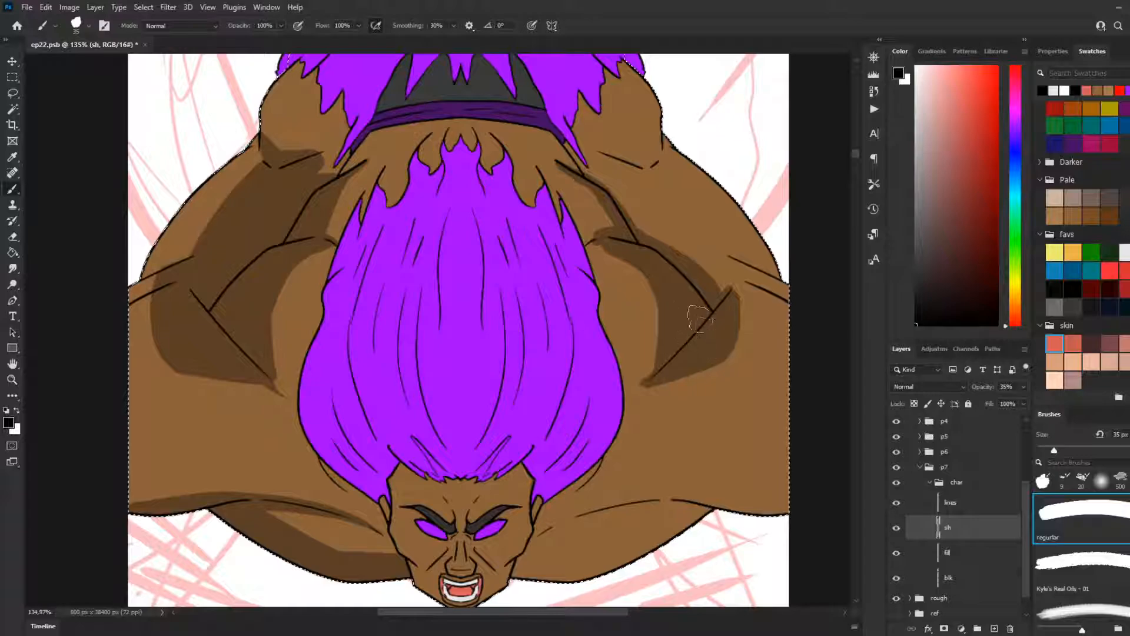
# Step: Paint a tapered shadow along the right-hand arm's lower crease from beside the face to the panel's edge
pyautogui.moveTo(786, 488); pyautogui.dragTo(761, 505)
pyautogui.moveTo(660, 503)
pyautogui.mouseDown()
pyautogui.moveTo(513, 561)
pyautogui.moveTo(560, 560)
pyautogui.moveTo(653, 501)
pyautogui.mouseUp()
pyautogui.hotkey('ctrl', 'z')
pyautogui.hotkey('ctrl', 'z')
pyautogui.moveTo(542, 533)
pyautogui.mouseDown()
pyautogui.moveTo(633, 502)
pyautogui.moveTo(683, 496)
pyautogui.moveTo(549, 527)
pyautogui.moveTo(605, 505)
pyautogui.moveTo(730, 494)
pyautogui.moveTo(793, 505)
pyautogui.mouseUp()
pyautogui.hotkey('ctrl', 'z')
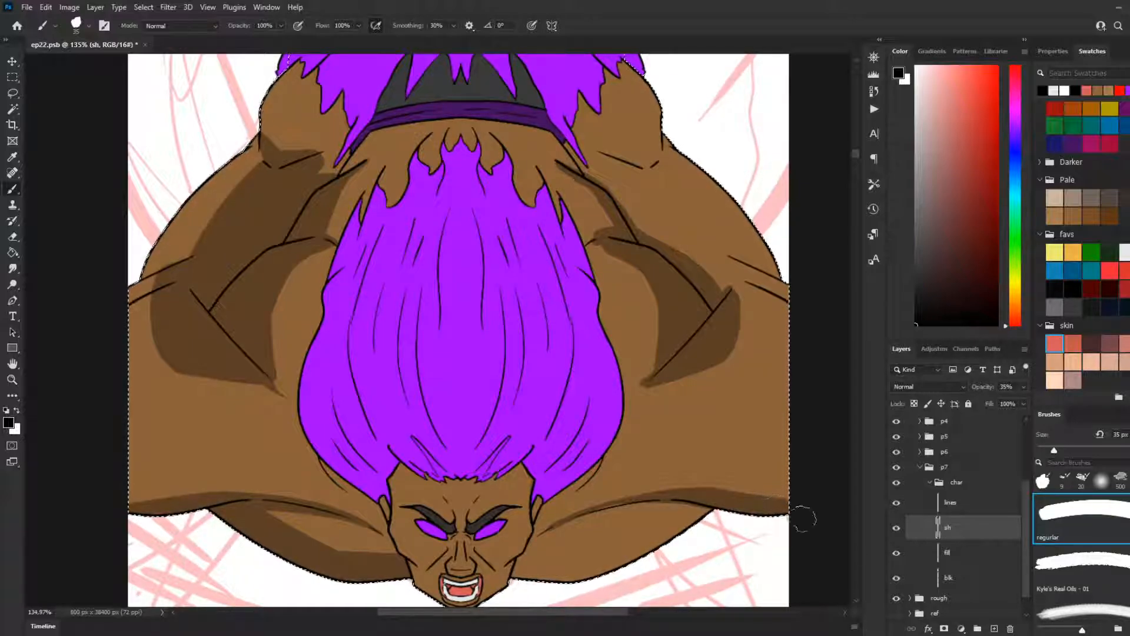
# Step: Shade the underside of the right-hand arm along its lower outline beside the face, matching the opposite arm
pyautogui.scroll(3, 360, 137)
pyautogui.scroll(-4, 360, 139)
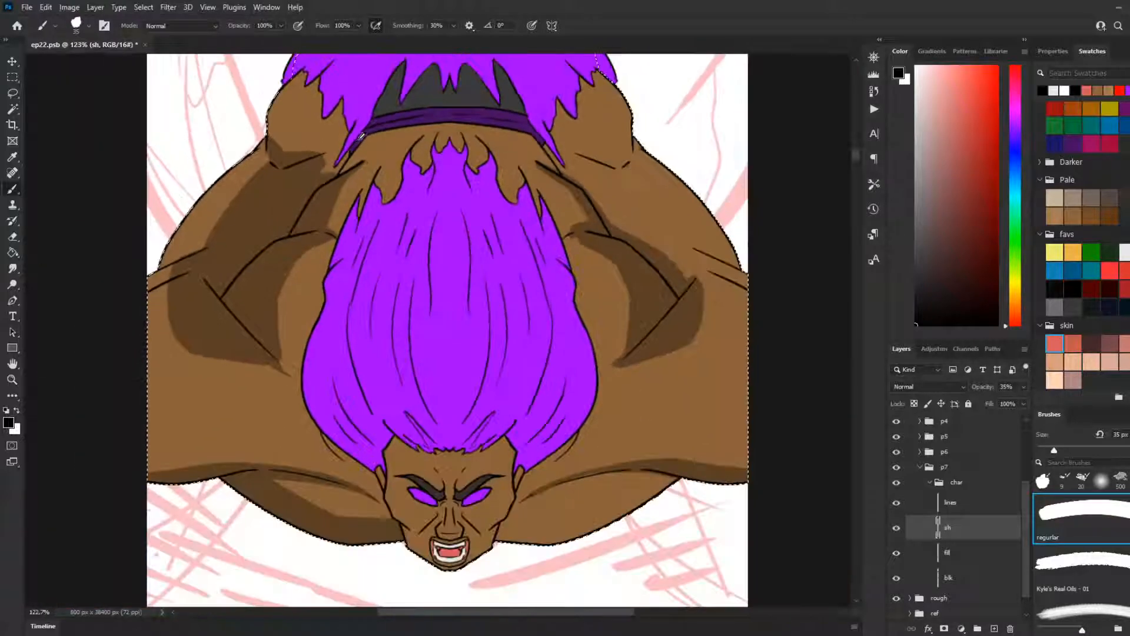
pyautogui.scroll(-3, 359, 138)
pyautogui.moveTo(856, 164); pyautogui.dragTo(855, 160)
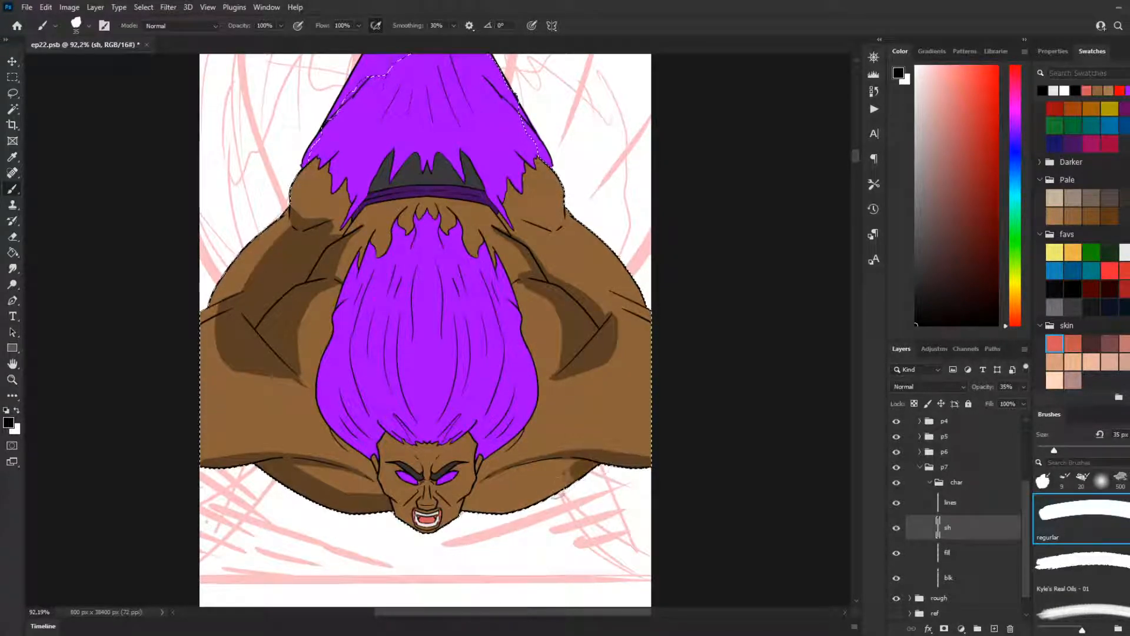
pyautogui.moveTo(560, 483); pyautogui.dragTo(515, 508)
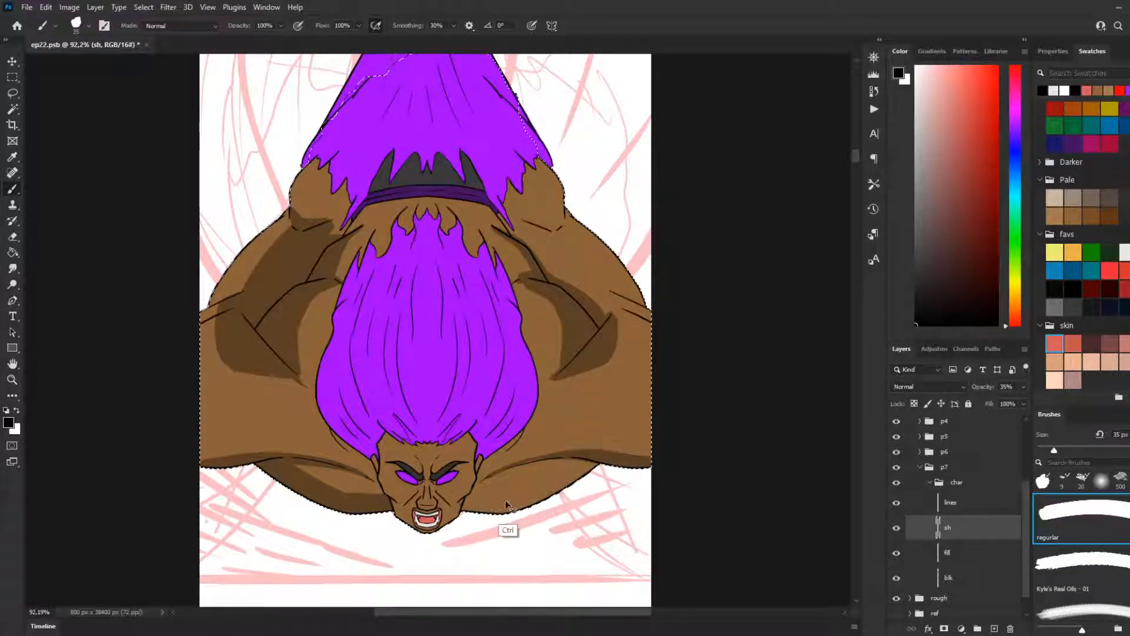
pyautogui.hotkey('ctrl', 'z')
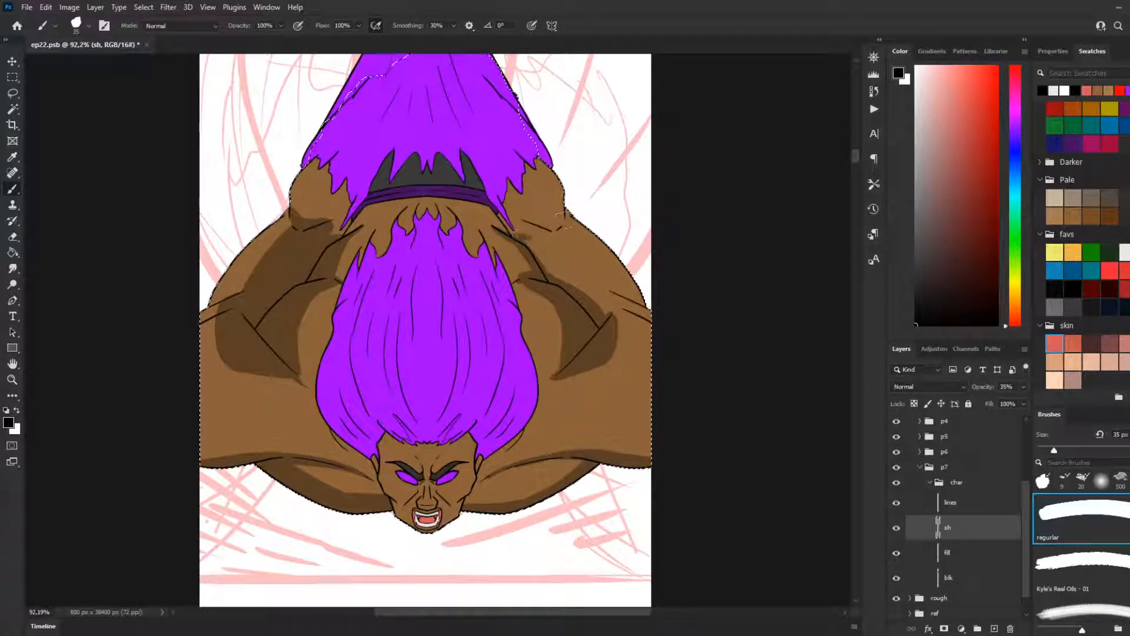
# Step: Shade the right-hand arm from its upper crease down to the diagonal crease, and extend both arms' shadows out to the panel's edges
pyautogui.press('ctrl')
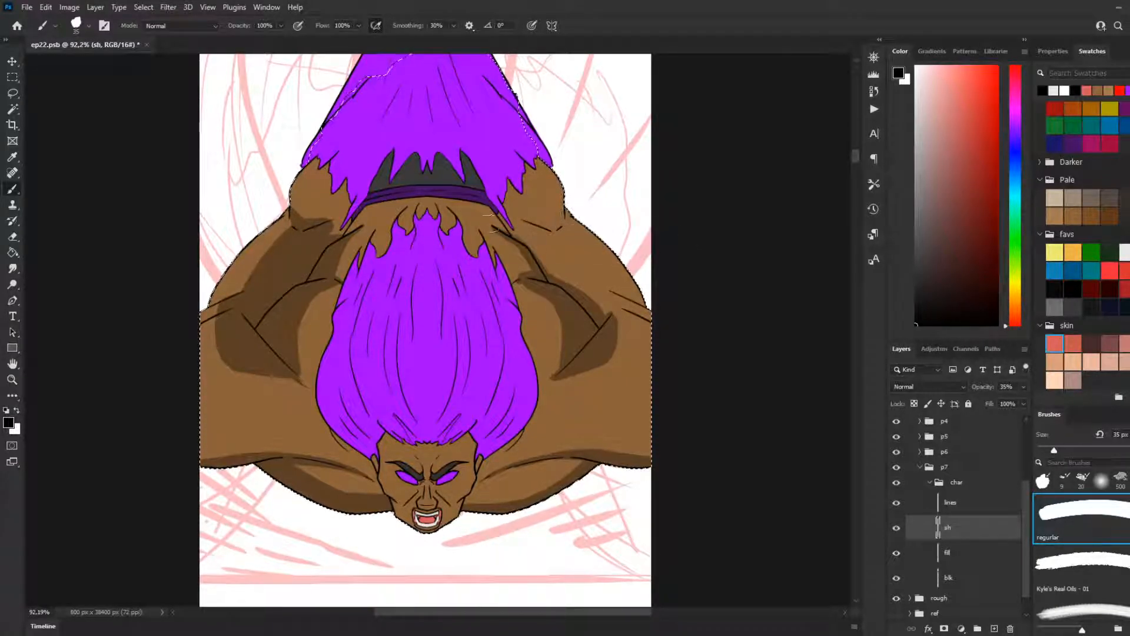
pyautogui.press('ctrl')
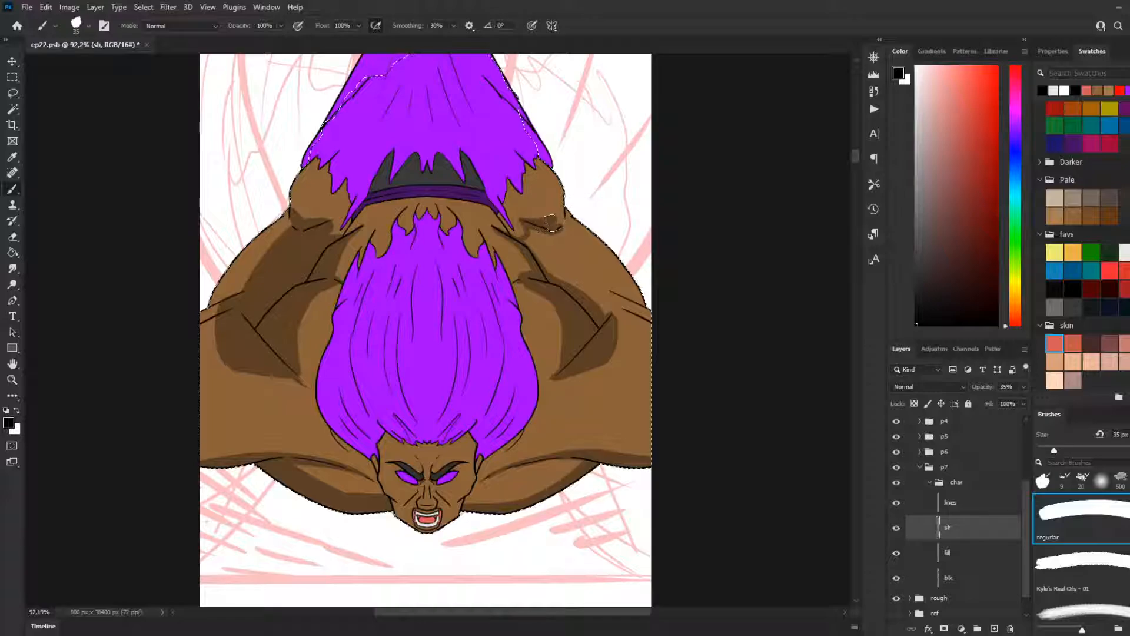
pyautogui.moveTo(560, 218)
pyautogui.mouseDown()
pyautogui.moveTo(567, 314)
pyautogui.moveTo(545, 238)
pyautogui.moveTo(548, 270)
pyautogui.moveTo(529, 239)
pyautogui.mouseUp()
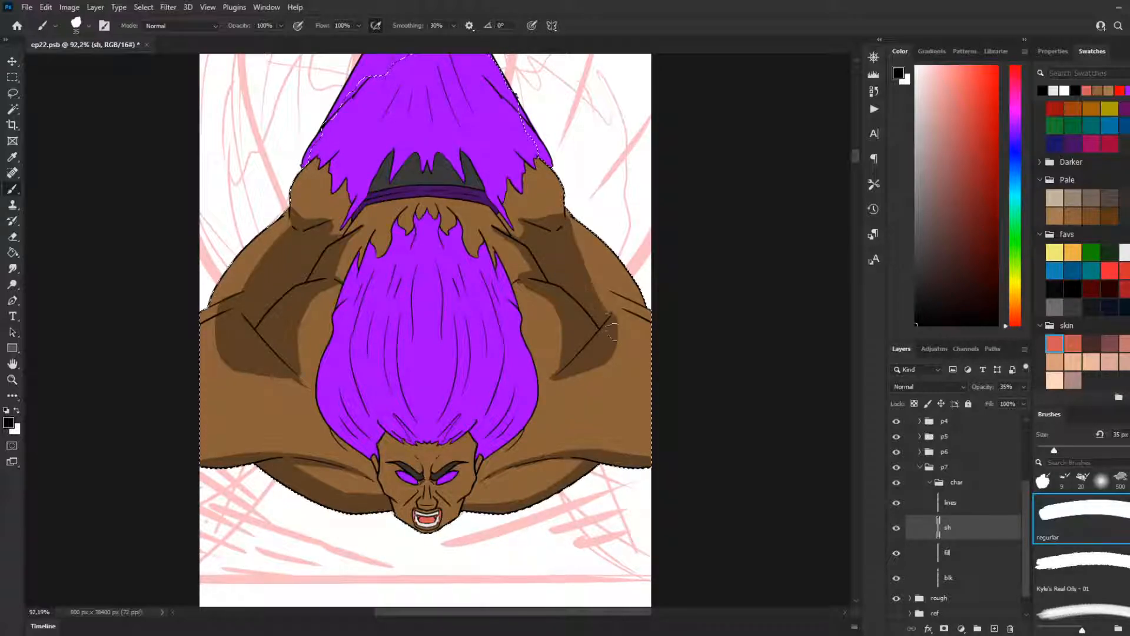
pyautogui.moveTo(597, 297)
pyautogui.mouseDown()
pyautogui.moveTo(602, 347)
pyautogui.moveTo(612, 312)
pyautogui.mouseUp()
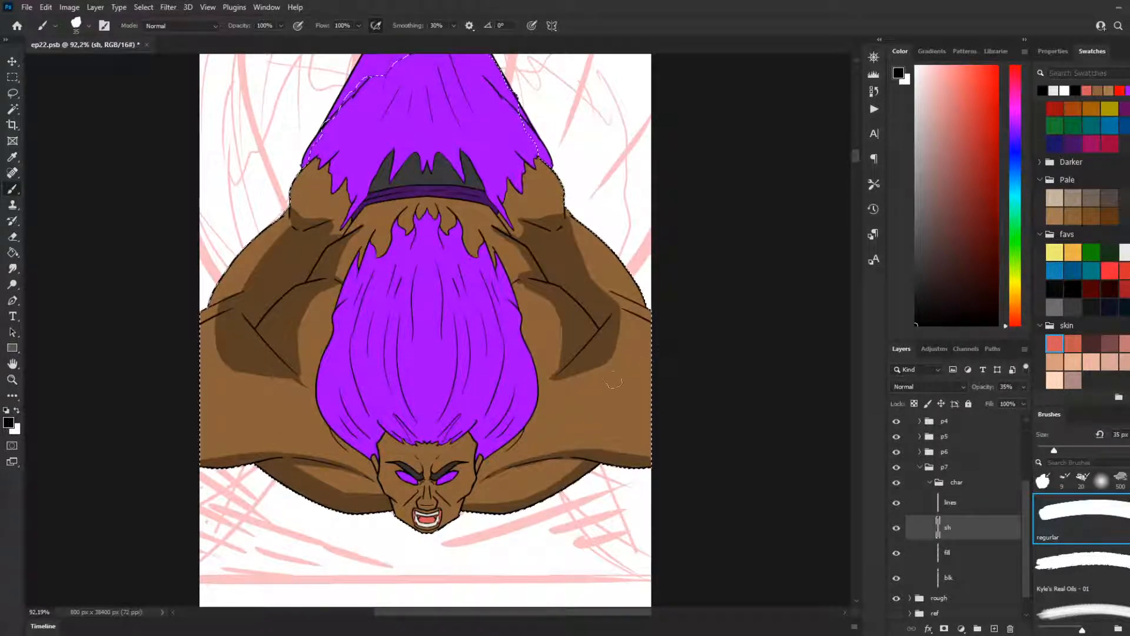
pyautogui.moveTo(297, 376)
pyautogui.mouseDown()
pyautogui.moveTo(143, 391)
pyautogui.moveTo(124, 379)
pyautogui.moveTo(258, 308)
pyautogui.moveTo(218, 328)
pyautogui.mouseUp()
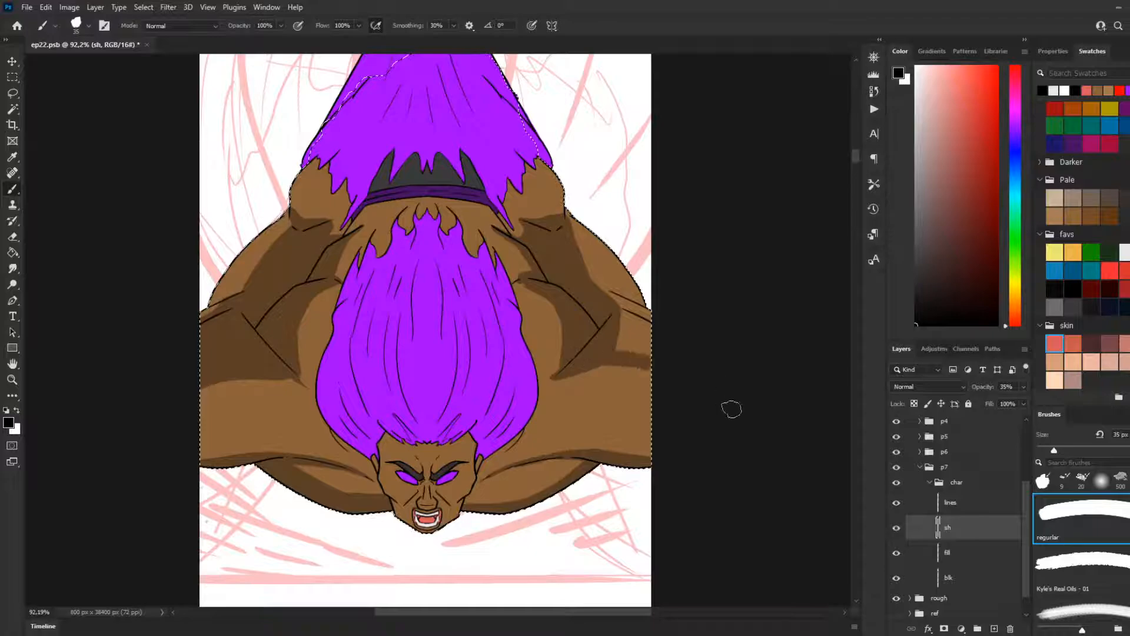
pyautogui.moveTo(595, 300)
pyautogui.mouseDown()
pyautogui.moveTo(666, 338)
pyautogui.moveTo(661, 373)
pyautogui.mouseUp()
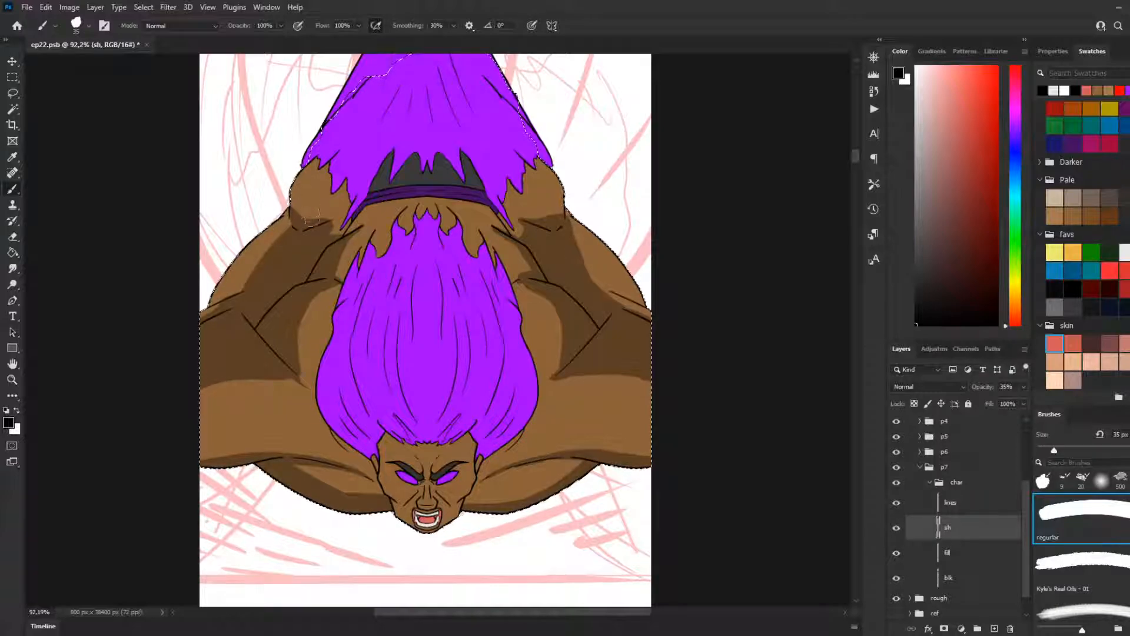
# Step: Shade the outer part of the rounded upper end of both arms, beside the jagged purple tips
pyautogui.moveTo(298, 174); pyautogui.dragTo(306, 217)
pyautogui.moveTo(290, 174); pyautogui.dragTo(296, 210)
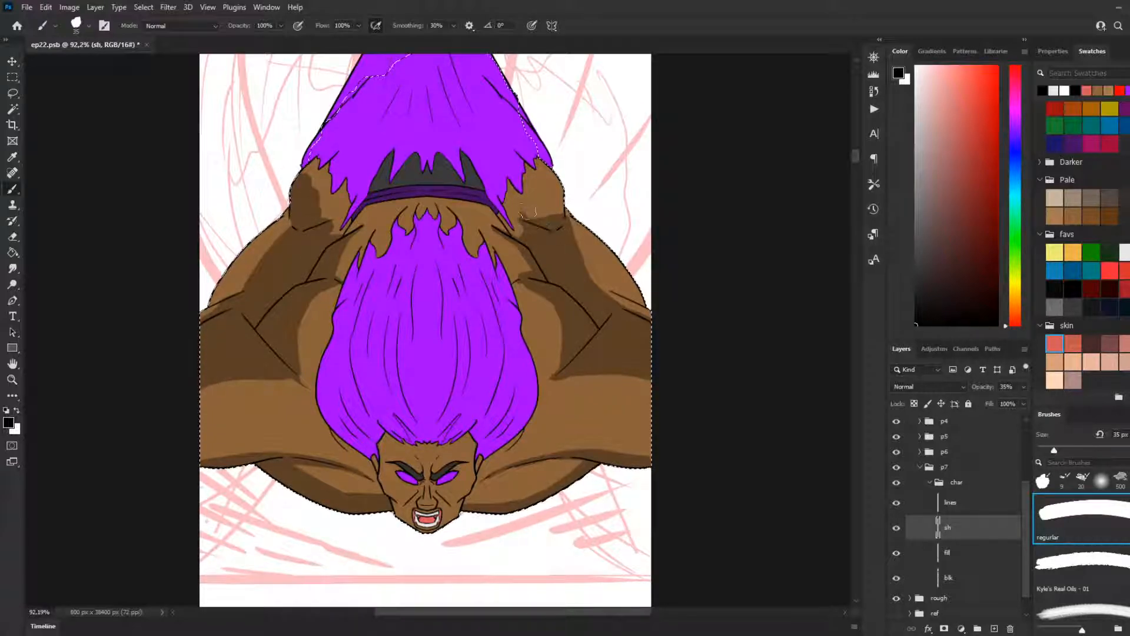
pyautogui.moveTo(552, 219)
pyautogui.mouseDown()
pyautogui.moveTo(557, 197)
pyautogui.moveTo(525, 216)
pyautogui.moveTo(554, 188)
pyautogui.mouseUp()
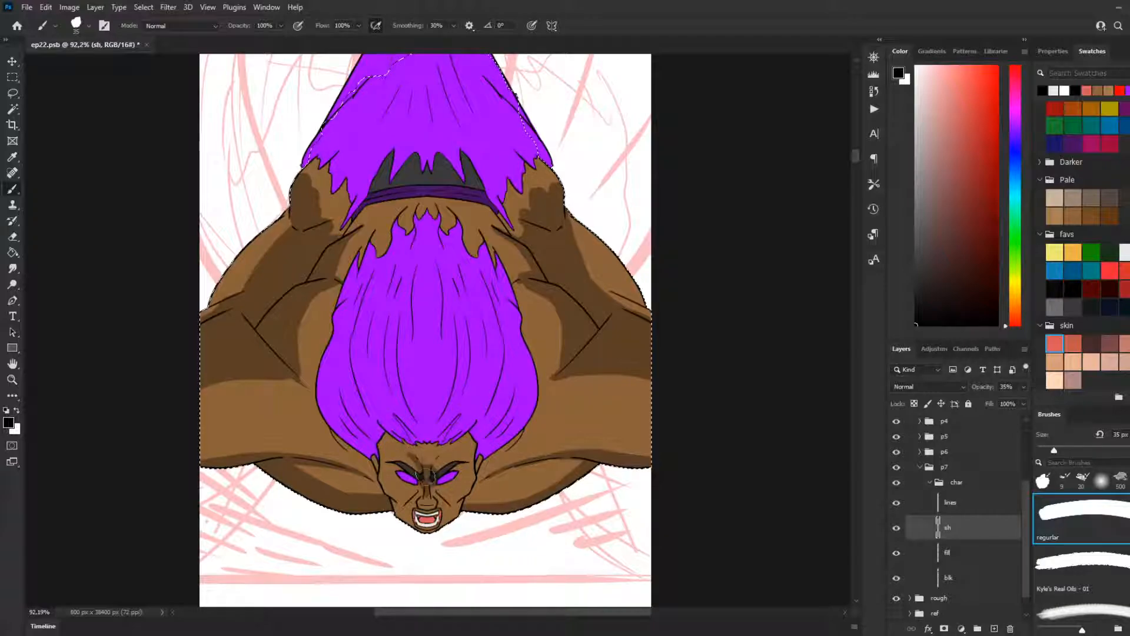
# Step: Shade the face around the brows, nose bridge, eyes, cheeks and mouth with the 35 px regular brush
pyautogui.hotkey('ctrl', 'space')
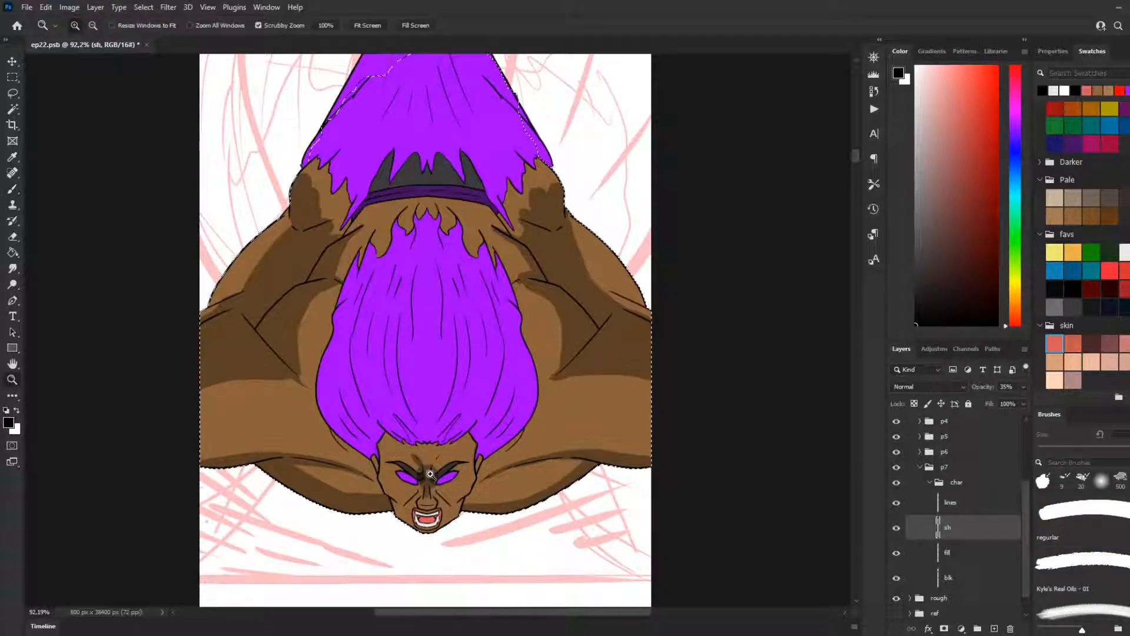
pyautogui.press('b')
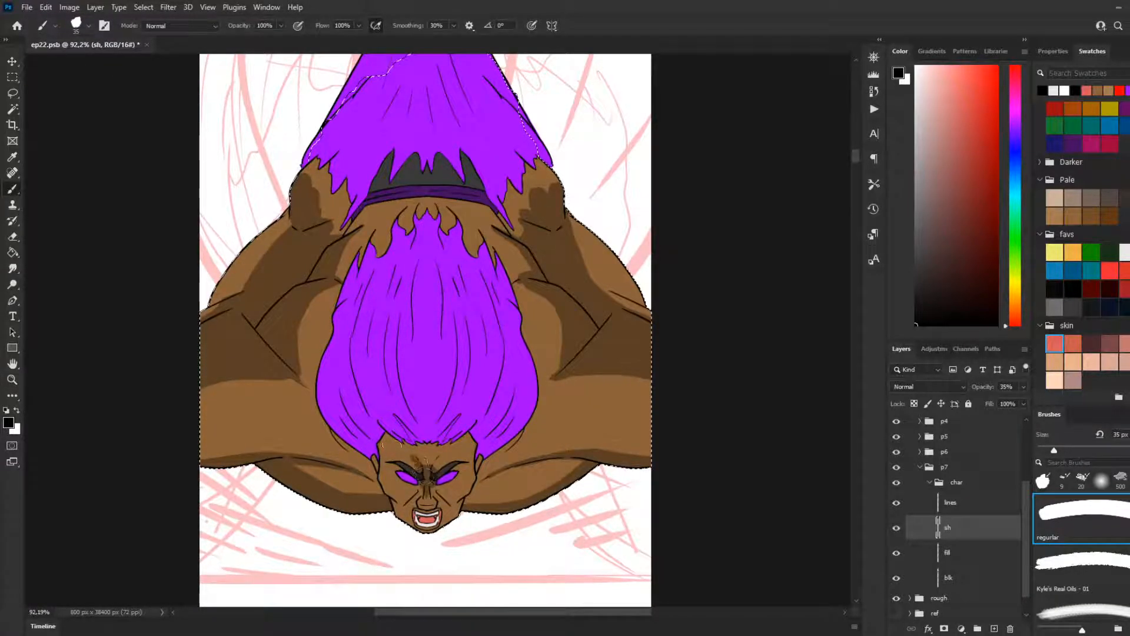
pyautogui.moveTo(398, 461); pyautogui.dragTo(419, 476)
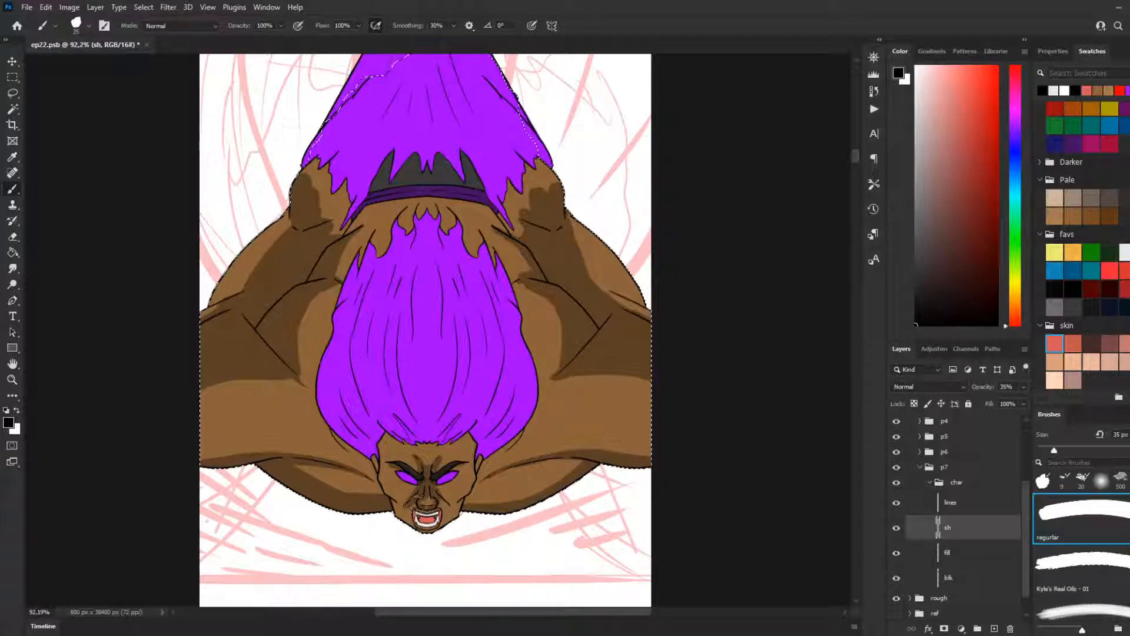
pyautogui.moveTo(417, 500); pyautogui.dragTo(411, 509)
pyautogui.press('ctrl')
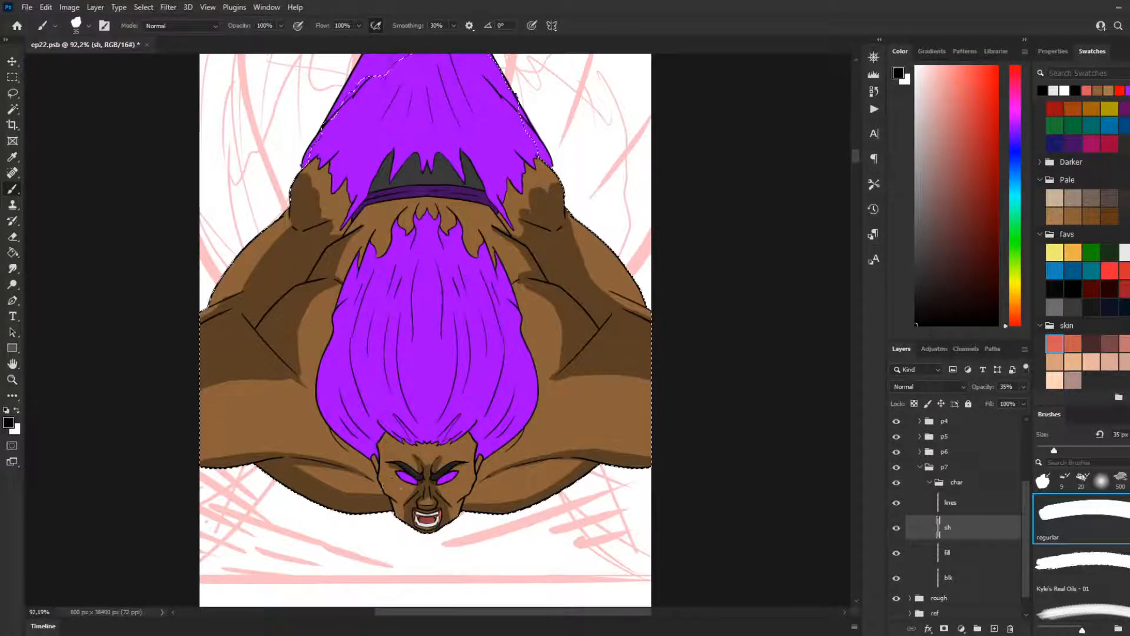
pyautogui.press('ctrl')
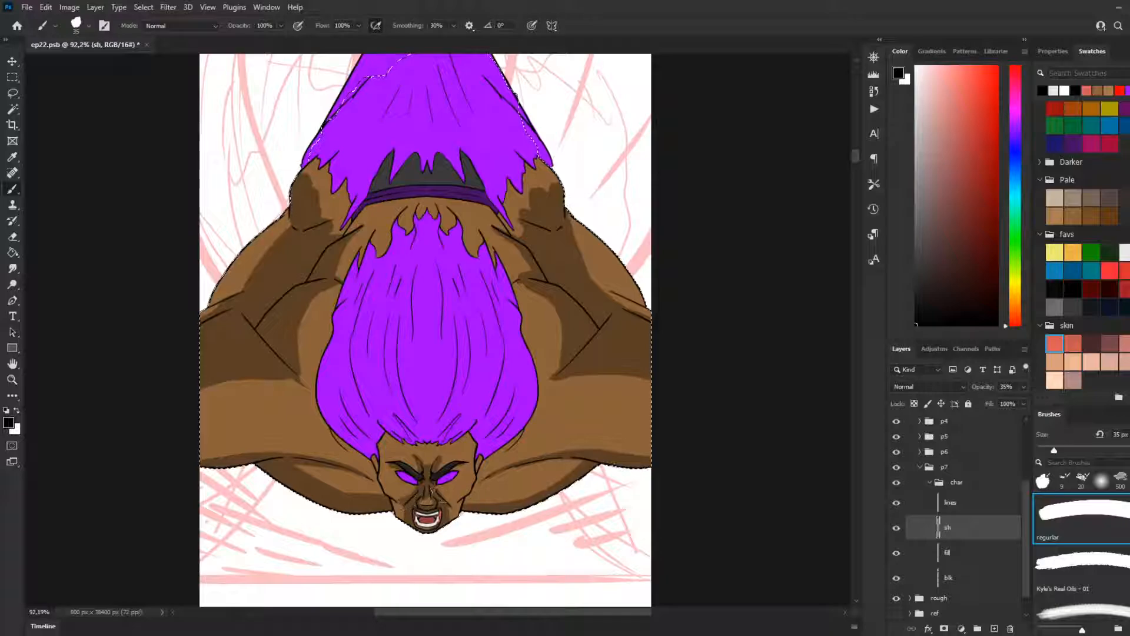
pyautogui.moveTo(467, 508); pyautogui.dragTo(447, 502)
pyautogui.moveTo(402, 484)
pyautogui.mouseDown()
pyautogui.moveTo(410, 496)
pyautogui.moveTo(459, 481)
pyautogui.mouseUp()
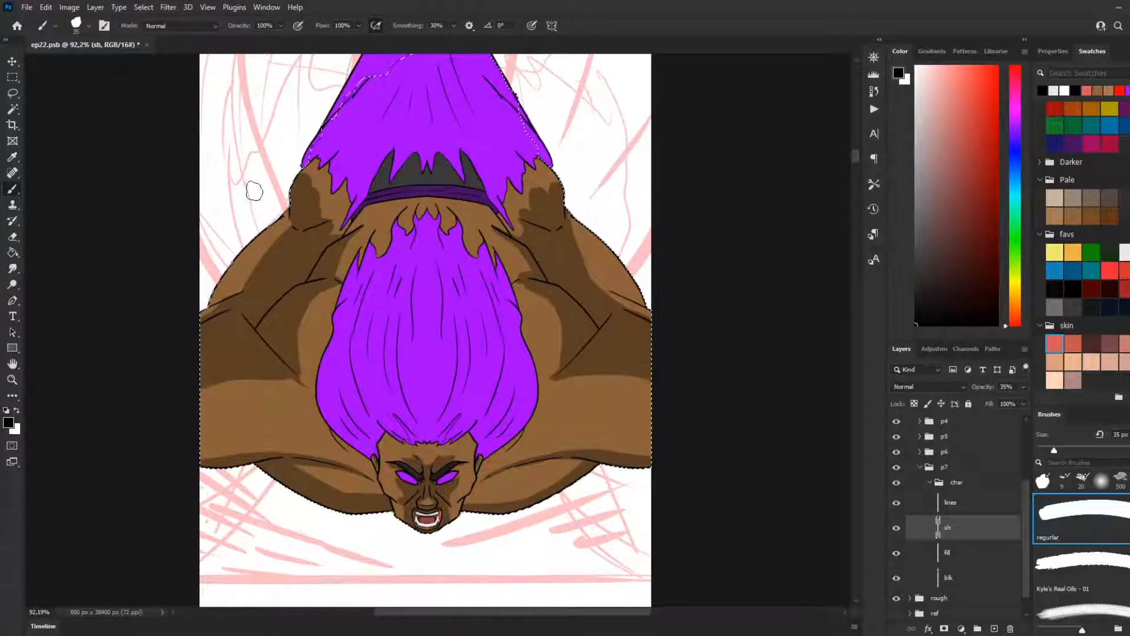
# Step: Fill out the shadows on both arms' rounded upper ends into smooth curved shapes reaching the creases below
pyautogui.scroll(3, 328, 434)
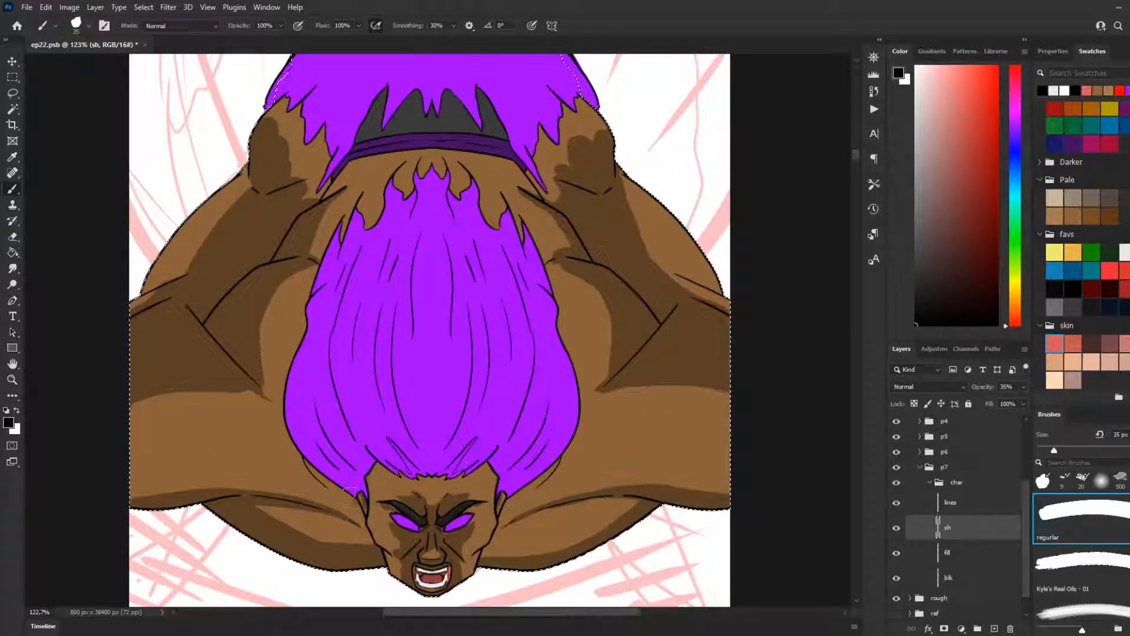
pyautogui.press('ctrl')
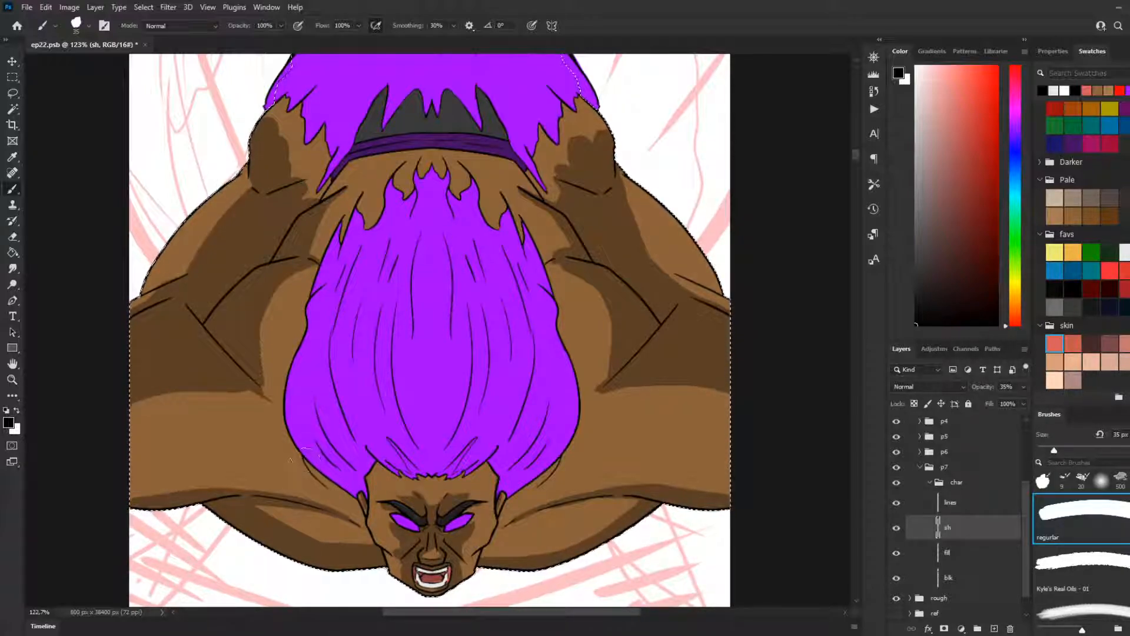
pyautogui.press('ctrl')
pyautogui.scroll(3, 358, 502)
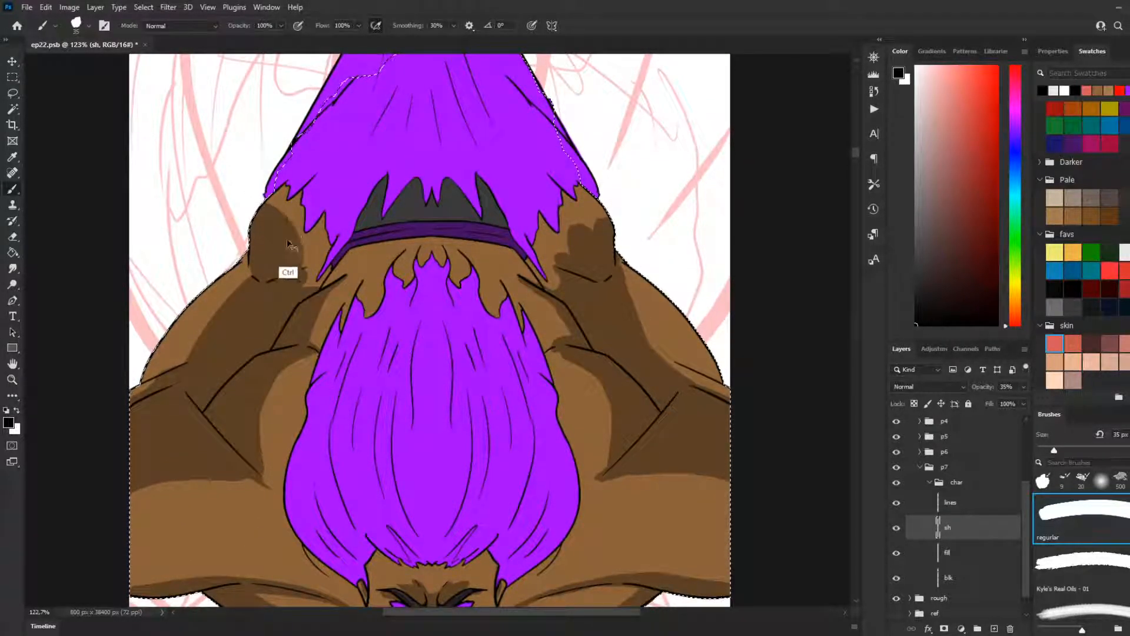
pyautogui.moveTo(295, 264); pyautogui.dragTo(303, 282)
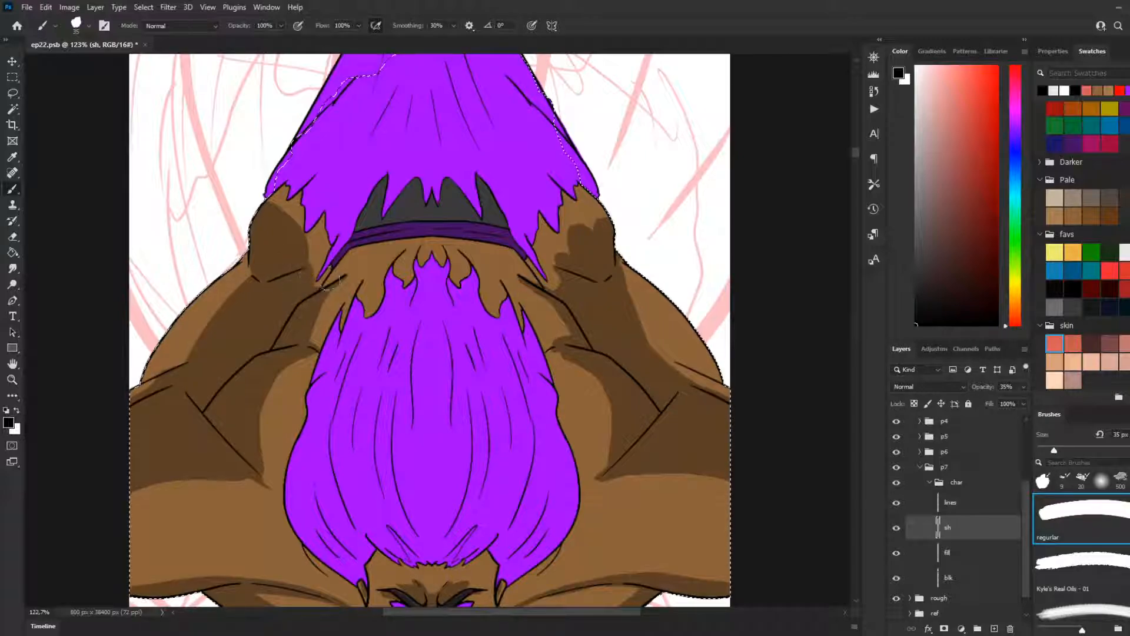
pyautogui.moveTo(561, 286)
pyautogui.mouseDown()
pyautogui.moveTo(562, 253)
pyautogui.moveTo(627, 230)
pyautogui.mouseUp()
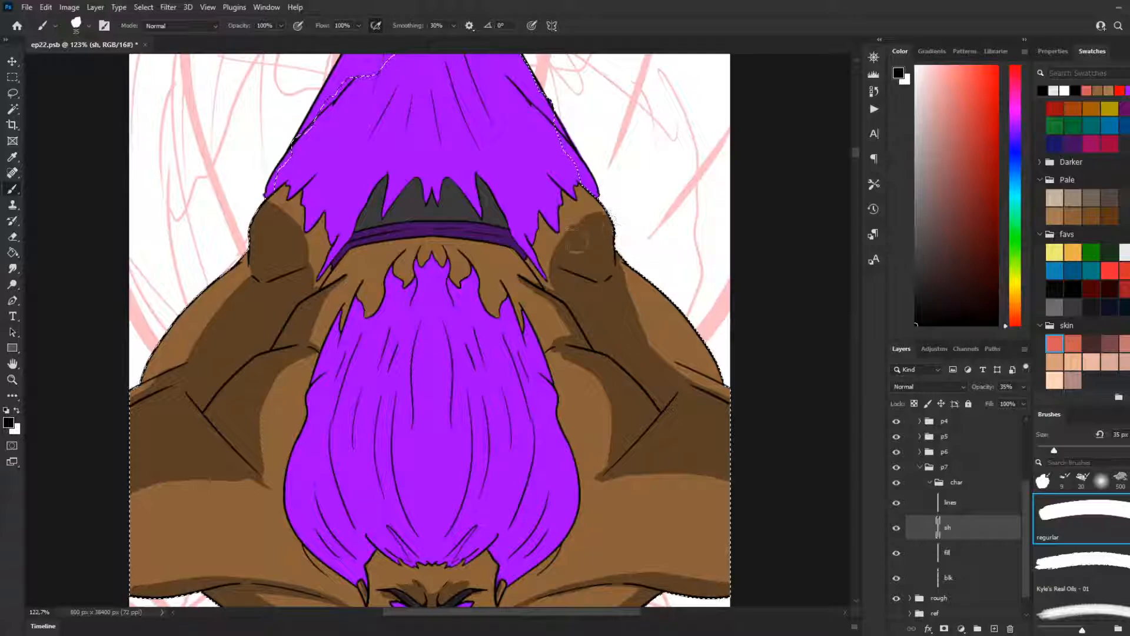
pyautogui.moveTo(555, 254); pyautogui.dragTo(569, 270)
pyautogui.hotkey('ctrl', 'z')
pyautogui.hotkey('ctrl', 'z')
pyautogui.hotkey('ctrl', 'z')
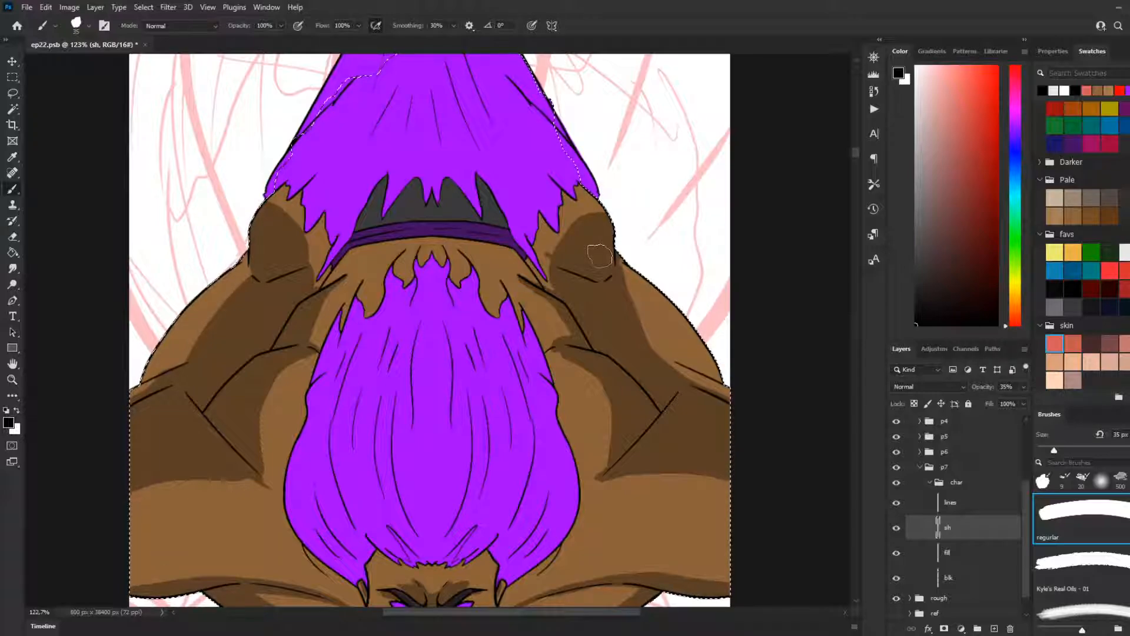
# Step: Try painting a soft 150 px shadow over the left-hand arm's rounded upper end, and undo it
pyautogui.click(1102, 481)
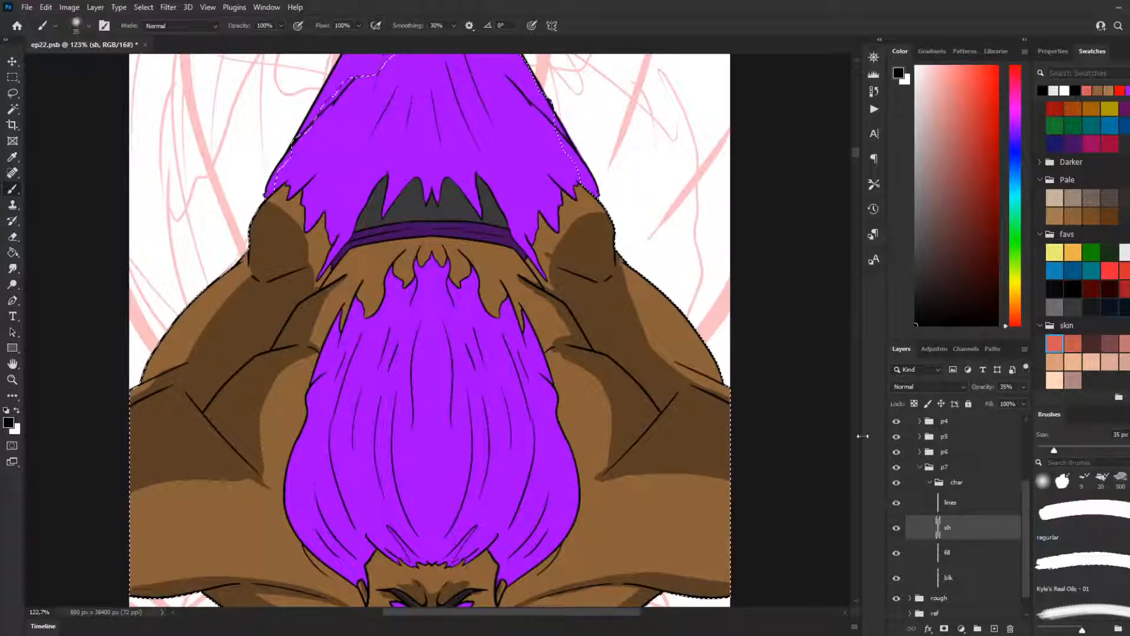
pyautogui.press(']')
pyautogui.press(']')
pyautogui.press(']')
pyautogui.press(']')
pyautogui.press(']')
pyautogui.press(']')
pyautogui.press(']')
pyautogui.press(']')
pyautogui.press(']')
pyautogui.press(']')
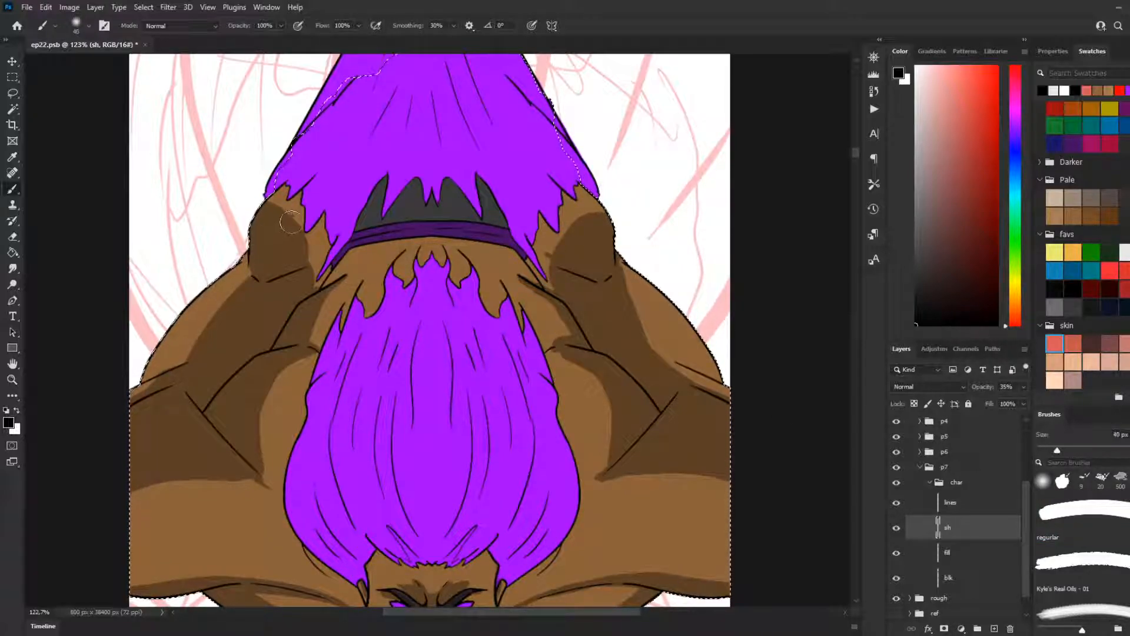
pyautogui.moveTo(298, 180); pyautogui.dragTo(329, 250)
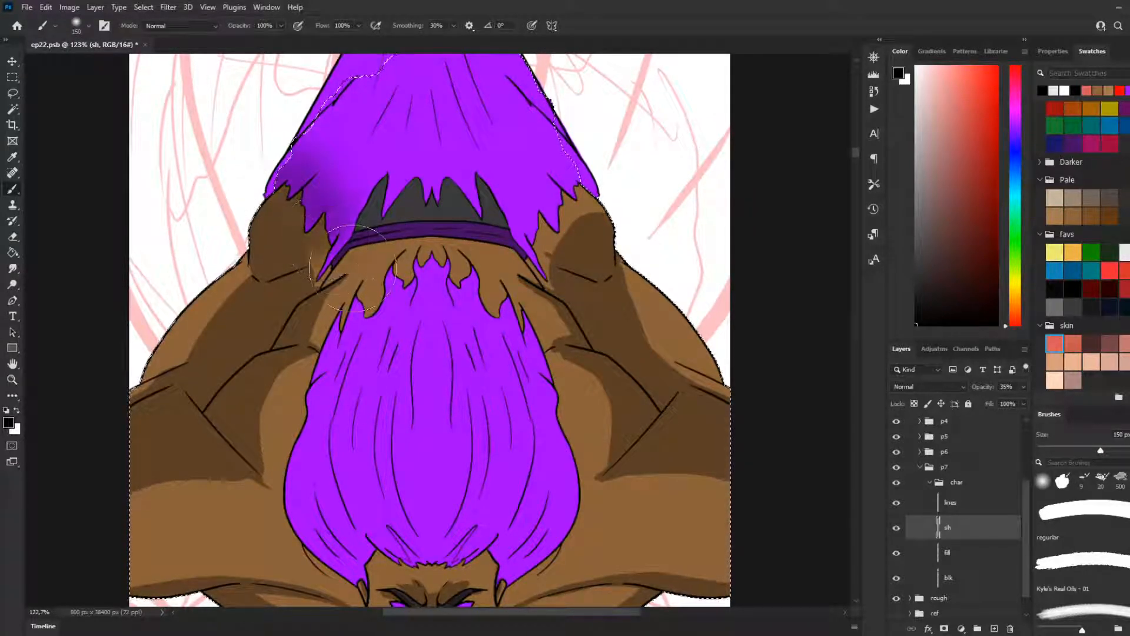
pyautogui.hotkey('ctrl', 'z')
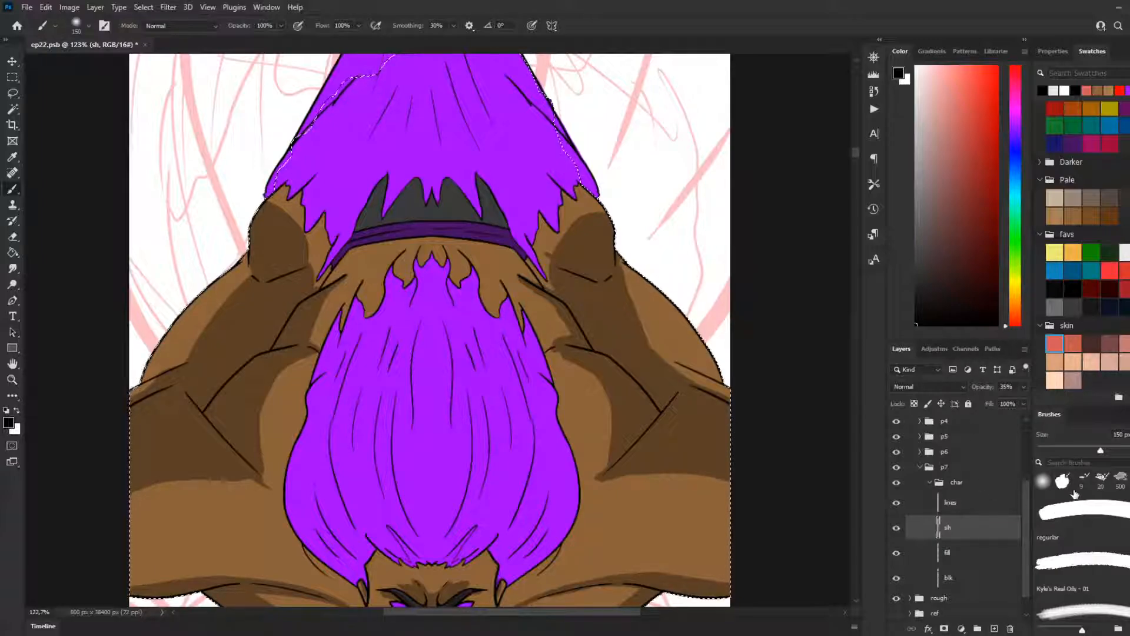
# Step: Switch to the 90 px Soft Round eraser on the sh layer and try fading the shadows on both arms' rounded upper ends
pyautogui.scroll(1, 1074, 494)
pyautogui.scroll(4, 976, 503)
pyautogui.scroll(-4, 974, 502)
pyautogui.click(976, 502)
pyautogui.click(12, 236)
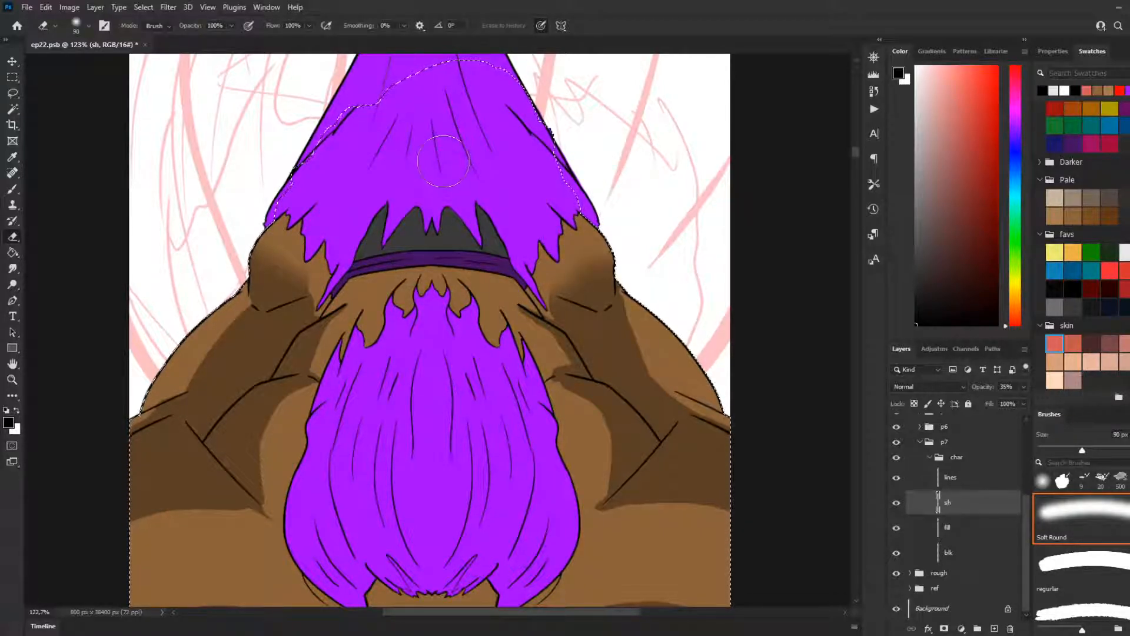
pyautogui.hotkey('ctrl', 'z')
pyautogui.hotkey('ctrl', 'z')
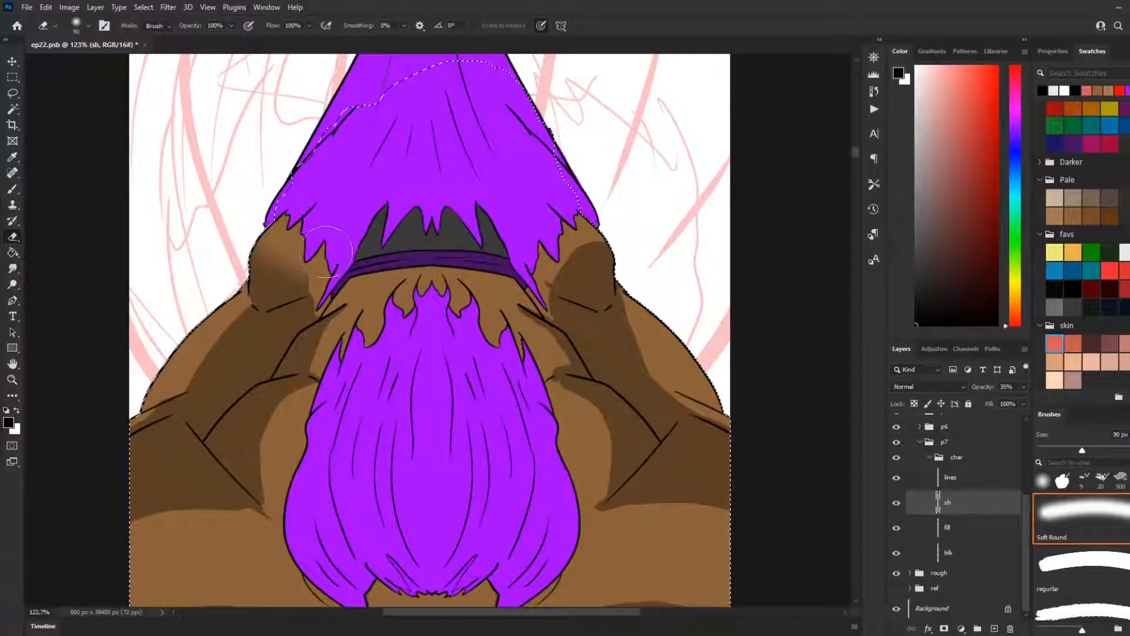
# Step: Try softening the upper edges of the shadows on both rounded arm ends with the soft eraser, and undo the strokes
pyautogui.moveTo(297, 243); pyautogui.dragTo(311, 251)
pyautogui.moveTo(595, 238); pyautogui.dragTo(563, 251)
pyautogui.scroll(-3, 421, 155)
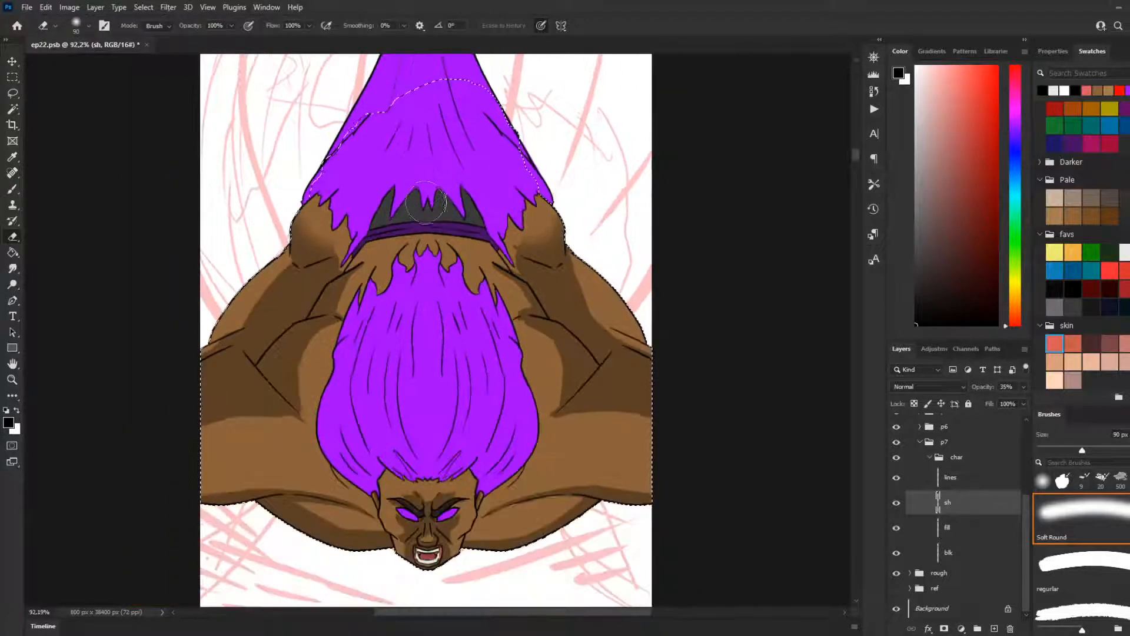
pyautogui.scroll(2, 427, 202)
pyautogui.hotkey('ctrl', 'z')
pyautogui.hotkey('ctrl', 'z')
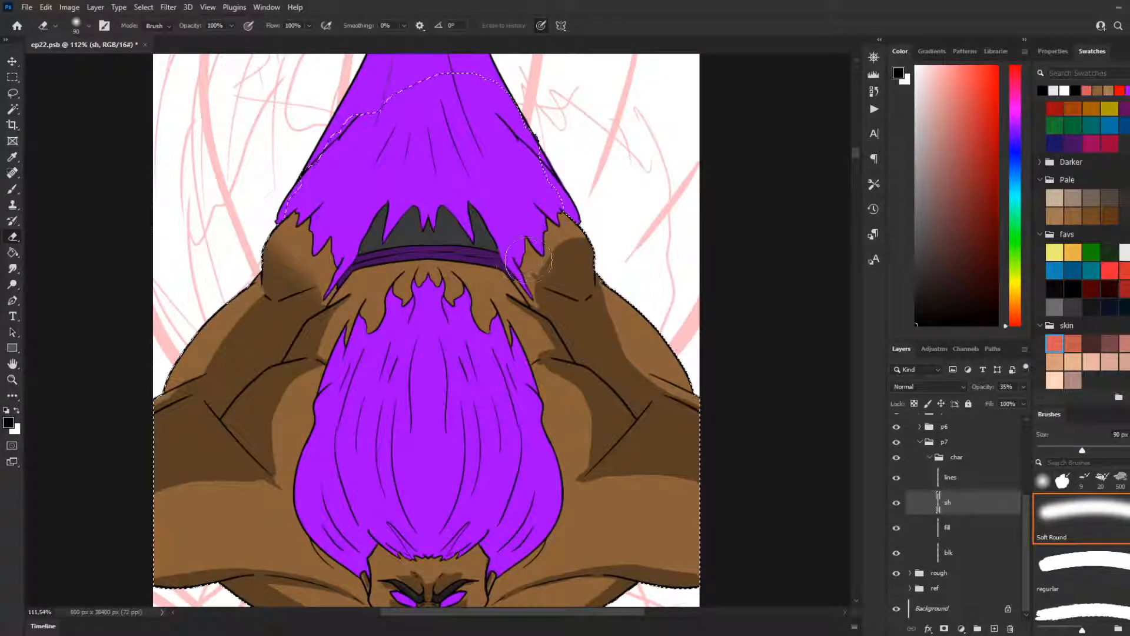
pyautogui.hotkey('ctrl', 'z')
pyautogui.hotkey('ctrl', 'z')
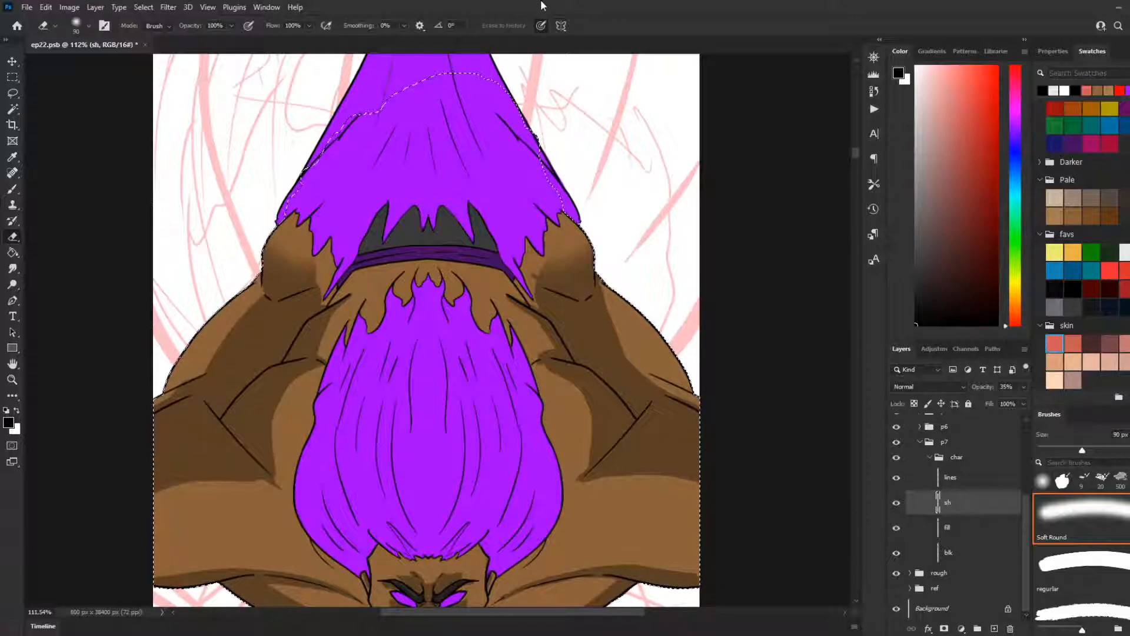
# Step: Fade the inner side of the shadows on both rounded arm ends, beside the jagged purple tips, with the 90 px soft eraser
pyautogui.scroll(2, 357, 274)
pyautogui.scroll(1, 358, 274)
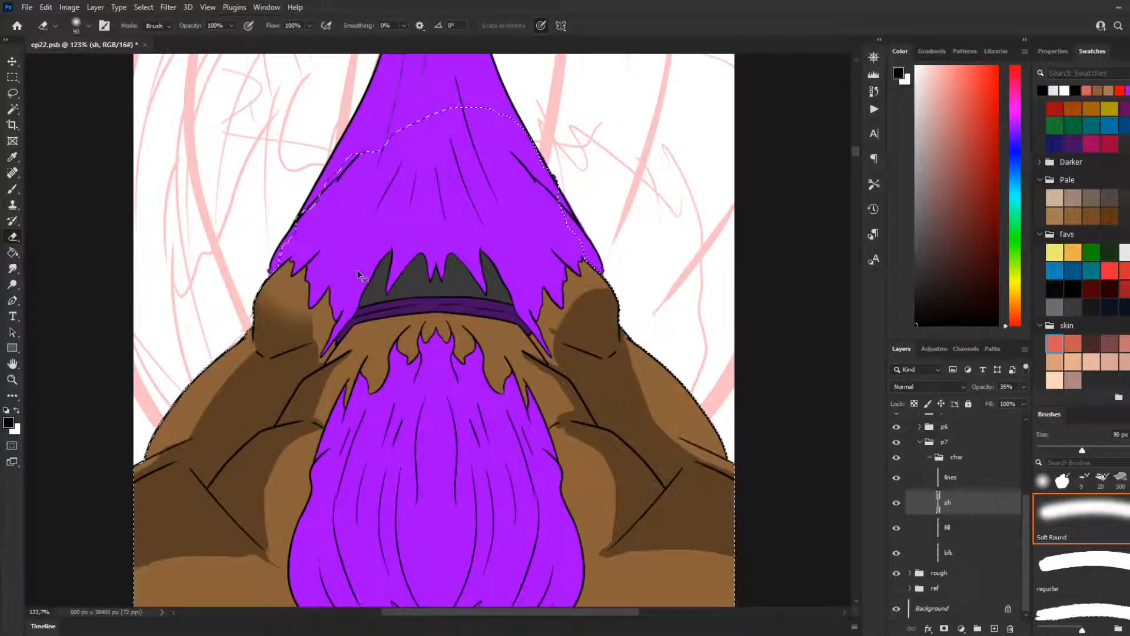
pyautogui.moveTo(359, 274)
pyautogui.mouseDown()
pyautogui.moveTo(305, 273)
pyautogui.moveTo(319, 293)
pyautogui.moveTo(295, 262)
pyautogui.moveTo(340, 345)
pyautogui.mouseUp()
pyautogui.hotkey('ctrl', 'z')
pyautogui.moveTo(289, 268); pyautogui.dragTo(330, 332)
pyautogui.moveTo(533, 329); pyautogui.dragTo(551, 305)
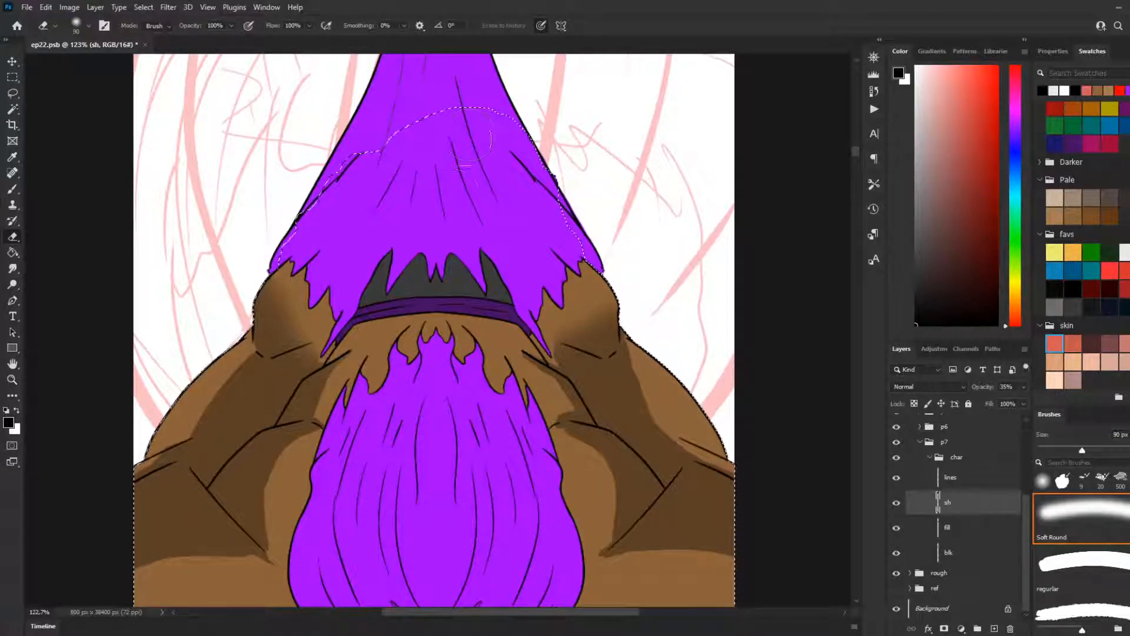
# Step: Switch from the eraser to the Brush tool with the regular preset at 150 px on the sh layer
pyautogui.scroll(-2, 437, 227)
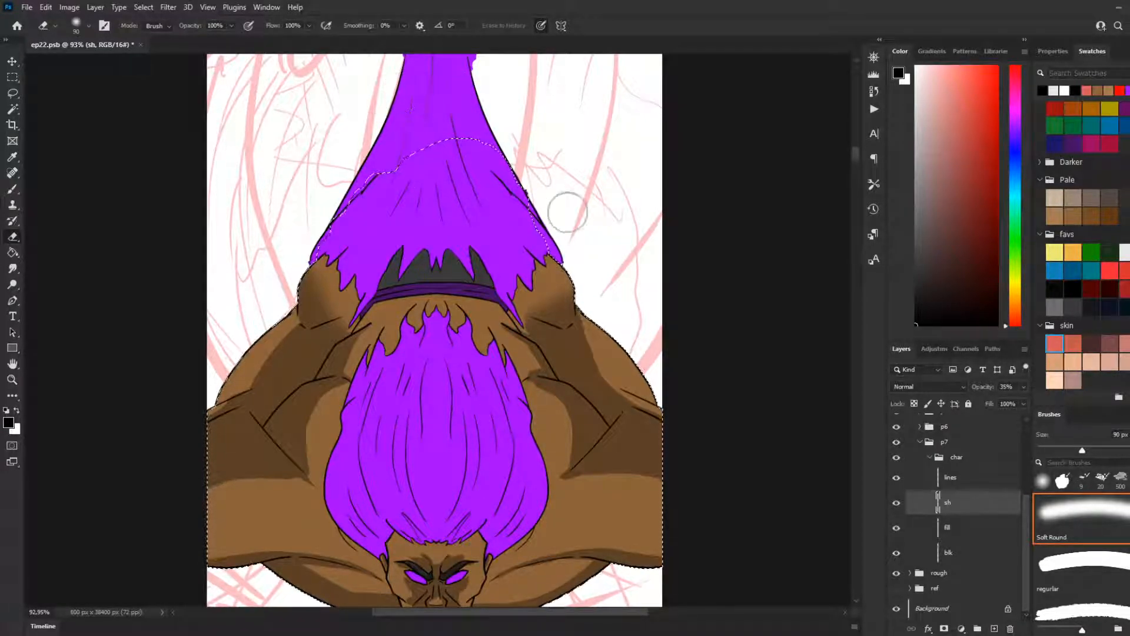
pyautogui.scroll(2, 560, 248)
pyautogui.scroll(3, 558, 261)
pyautogui.scroll(-2, 412, 265)
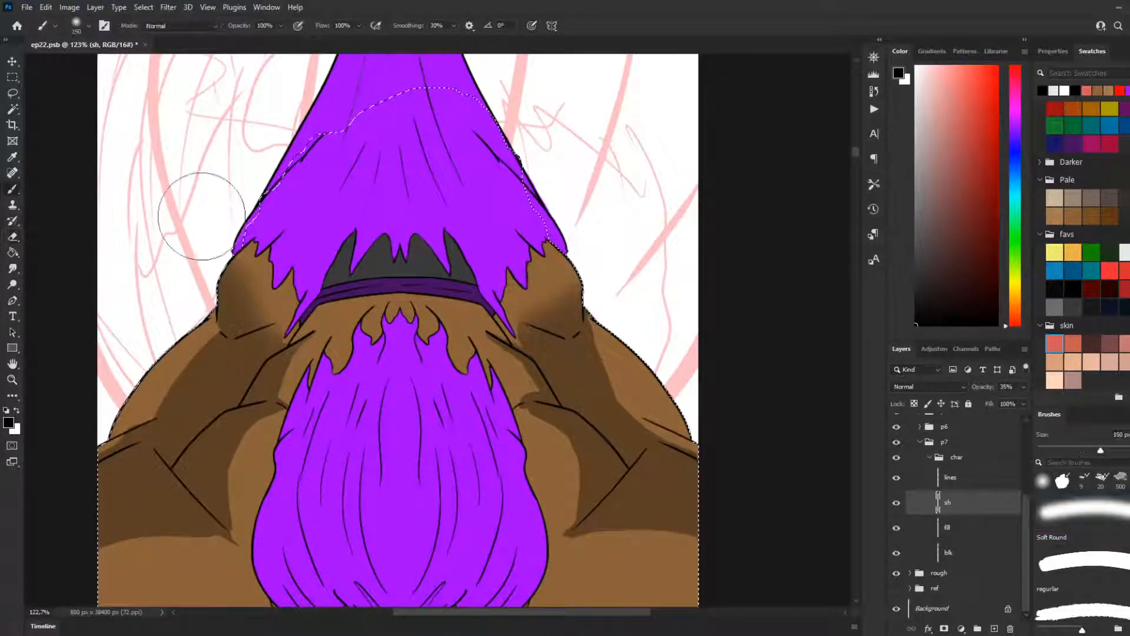
pyautogui.click(1080, 565)
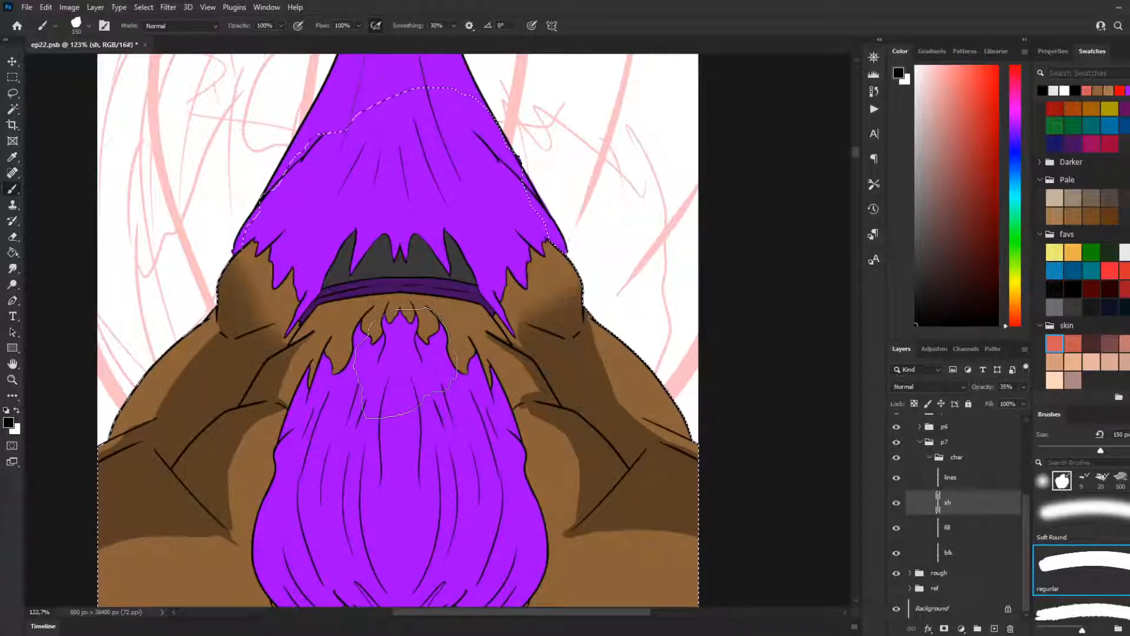
pyautogui.scroll(-3, 405, 363)
pyautogui.scroll(-3, 364, 330)
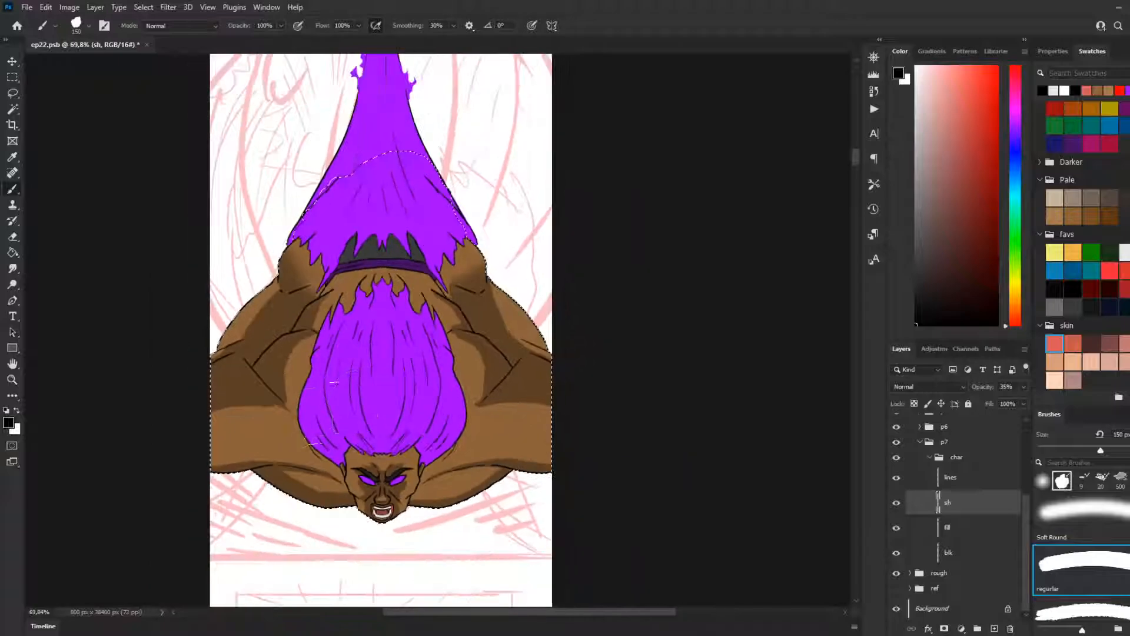
pyautogui.scroll(2, 289, 431)
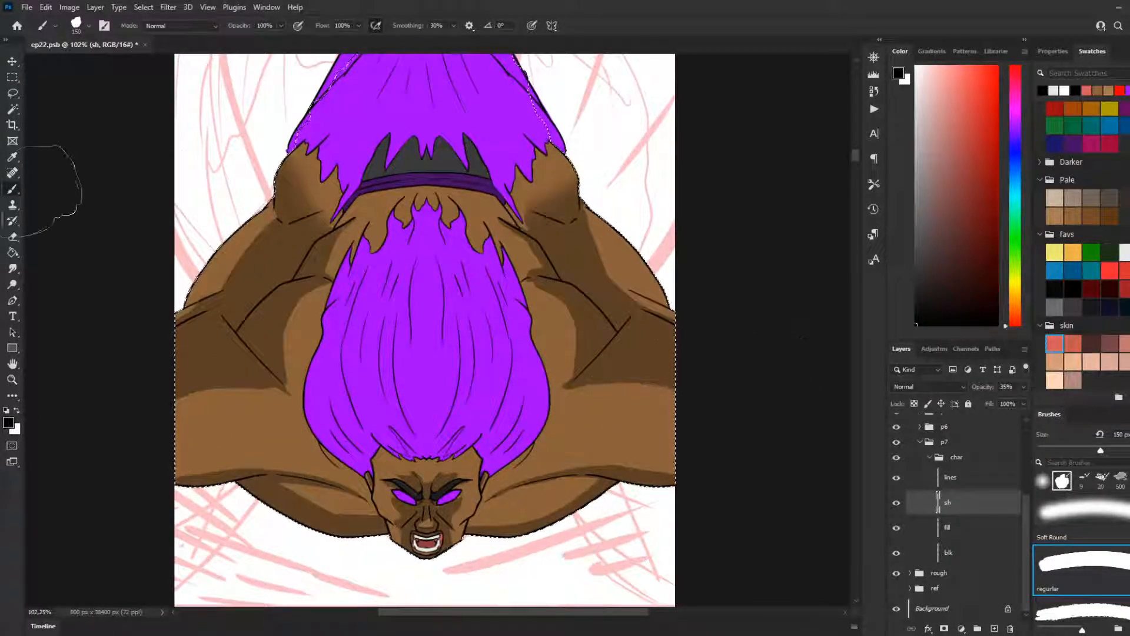
# Step: Clear the character selection and refine the shadow edge beside the hair on the right-hand side of the back with the Lasso tool
pyautogui.click(12, 93)
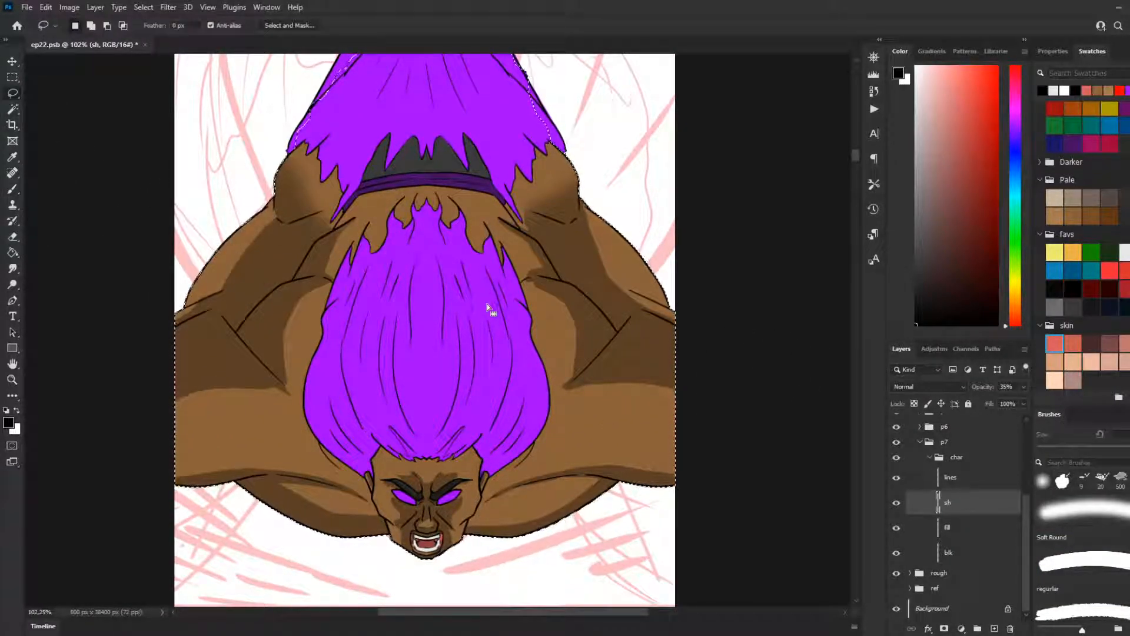
pyautogui.moveTo(555, 391)
pyautogui.mouseDown()
pyautogui.moveTo(630, 381)
pyautogui.moveTo(702, 408)
pyautogui.moveTo(610, 412)
pyautogui.moveTo(558, 394)
pyautogui.moveTo(572, 378)
pyautogui.moveTo(577, 321)
pyautogui.moveTo(522, 279)
pyautogui.moveTo(553, 298)
pyautogui.moveTo(576, 349)
pyautogui.mouseUp()
pyautogui.hotkey('ctrl', 'd')
pyautogui.hotkey('ctrl', 'd')
pyautogui.hotkey('ctrl', 'd')
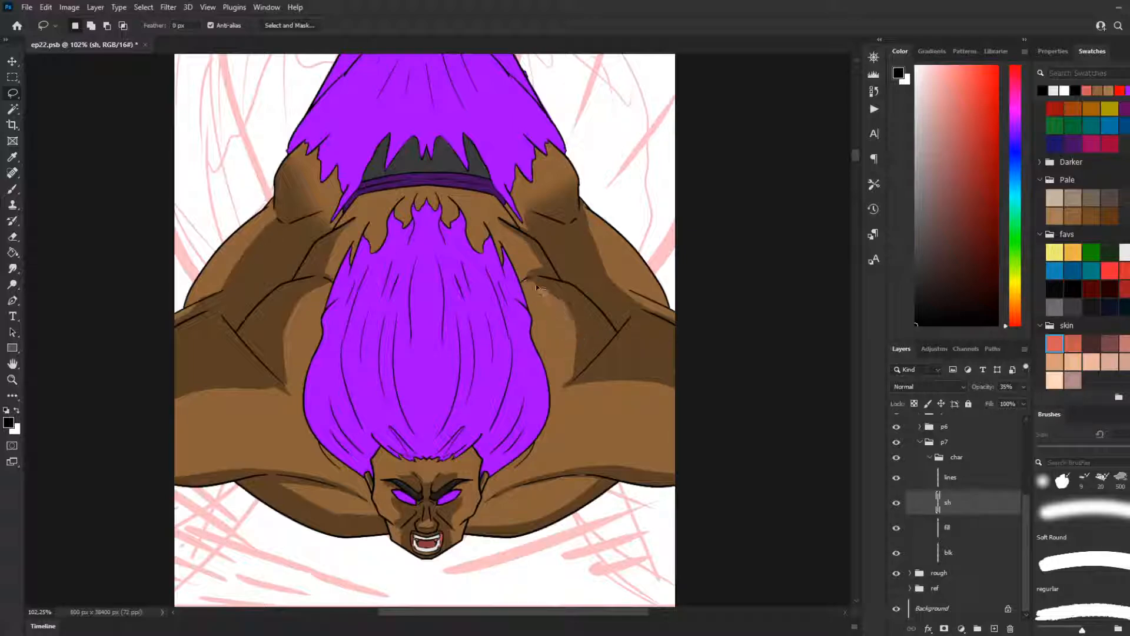
pyautogui.moveTo(523, 275)
pyautogui.mouseDown()
pyautogui.moveTo(570, 309)
pyautogui.moveTo(580, 361)
pyautogui.moveTo(548, 406)
pyautogui.mouseUp()
# Step: Lasso and delete stray shadow edges beside the hair on the left-hand side of the back and along the adjoining arm, clearing each selection
pyautogui.hotkey('ctrl', 'd')
pyautogui.moveTo(331, 285)
pyautogui.mouseDown()
pyautogui.moveTo(281, 339)
pyautogui.moveTo(282, 379)
pyautogui.moveTo(313, 394)
pyautogui.moveTo(334, 333)
pyautogui.mouseUp()
pyautogui.hotkey('ctrl', 'd')
pyautogui.moveTo(340, 279)
pyautogui.mouseDown()
pyautogui.moveTo(284, 327)
pyautogui.moveTo(280, 358)
pyautogui.moveTo(291, 394)
pyautogui.moveTo(342, 419)
pyautogui.moveTo(371, 406)
pyautogui.mouseUp()
pyautogui.press('Delete')
pyautogui.hotkey('ctrl', 'd')
pyautogui.moveTo(302, 397)
pyautogui.mouseDown()
pyautogui.moveTo(237, 388)
pyautogui.moveTo(176, 397)
pyautogui.moveTo(117, 449)
pyautogui.mouseUp()
pyautogui.press('Delete')
pyautogui.hotkey('ctrl', 'd')
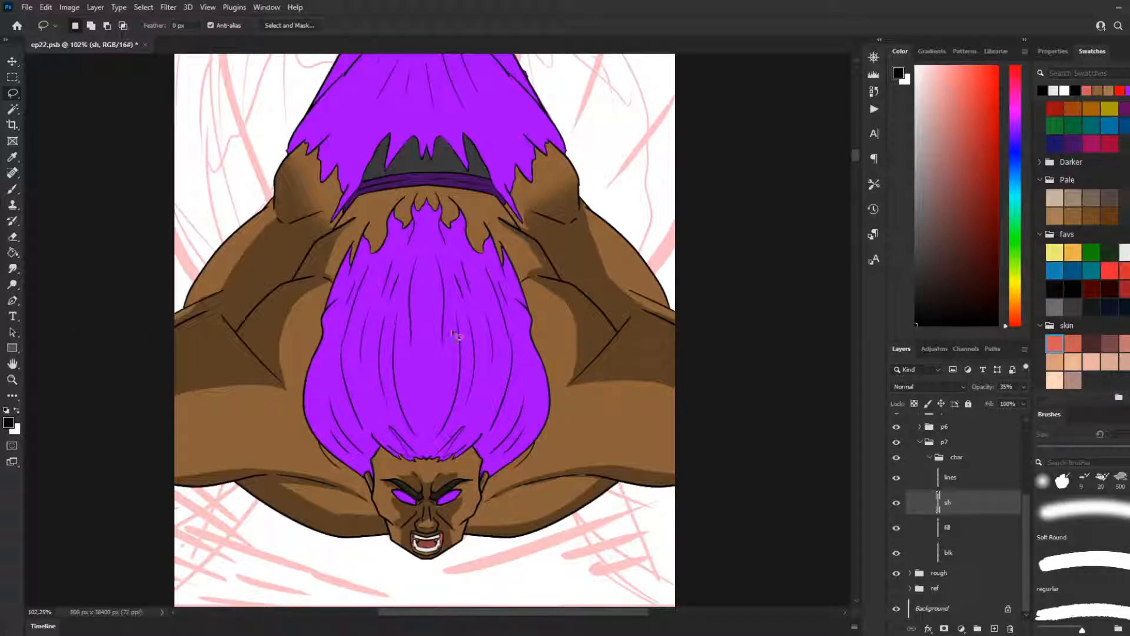
# Step: Check the whole shaded panel 7 character and save ep22.psb
pyautogui.scroll(-3, 457, 322)
pyautogui.scroll(-4, 457, 322)
pyautogui.scroll(5, 457, 322)
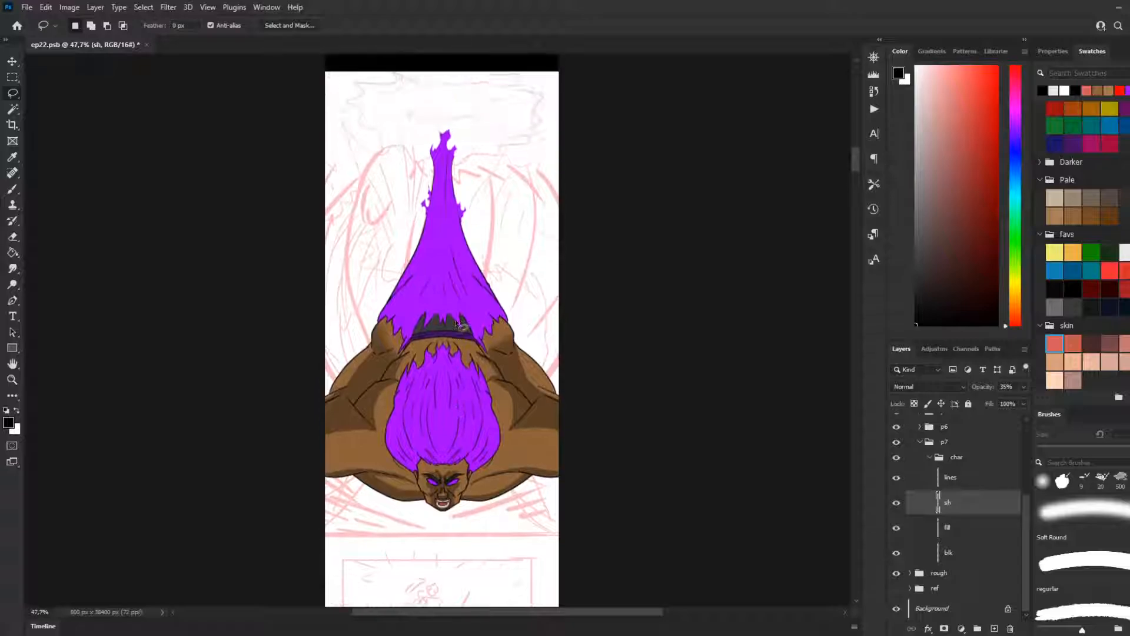
pyautogui.scroll(1, 454, 319)
pyautogui.scroll(1, 455, 319)
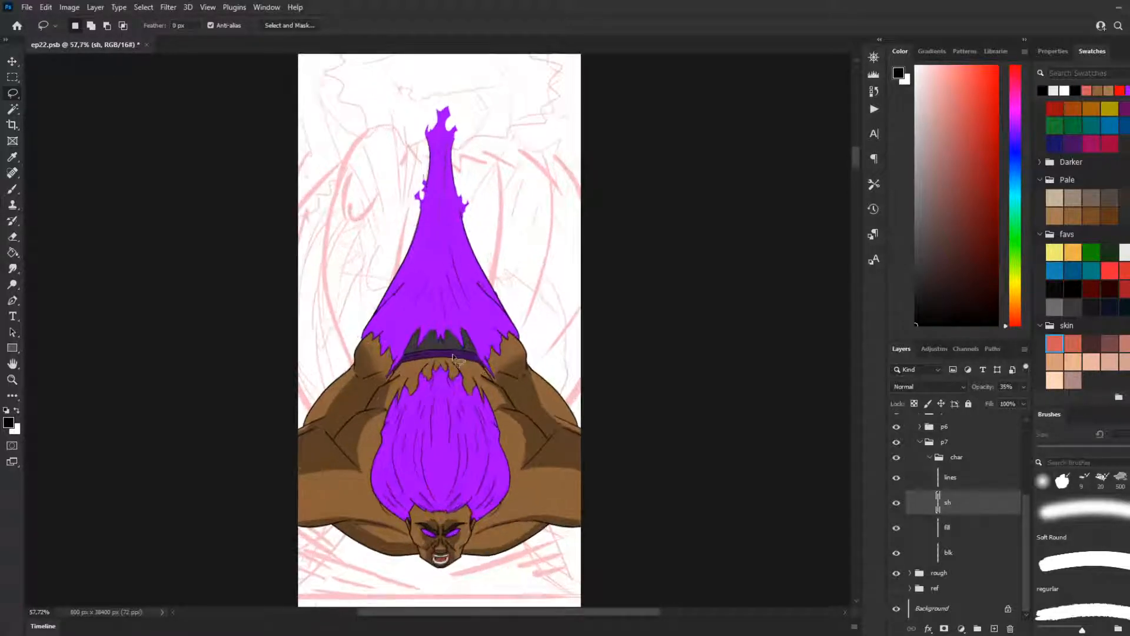
pyautogui.click(26, 7)
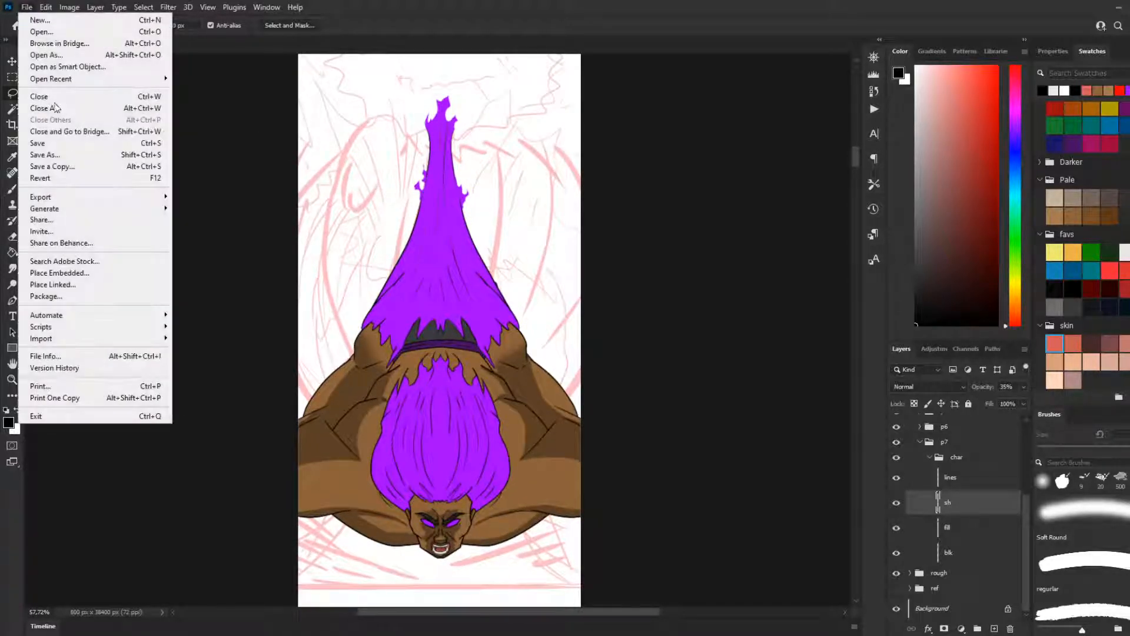
pyautogui.click(59, 142)
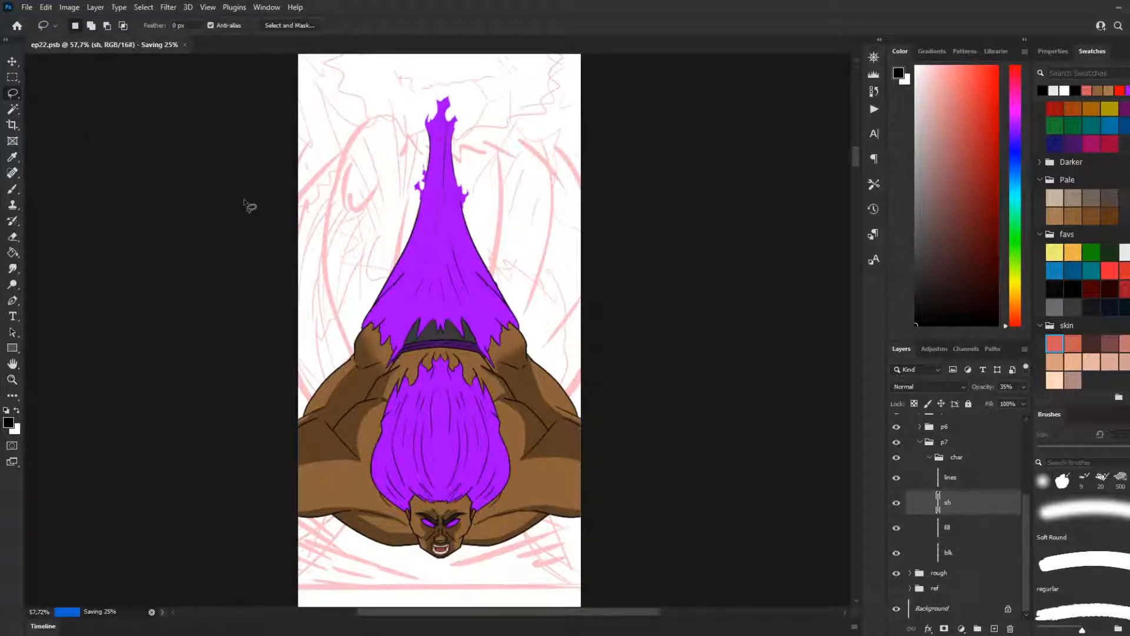